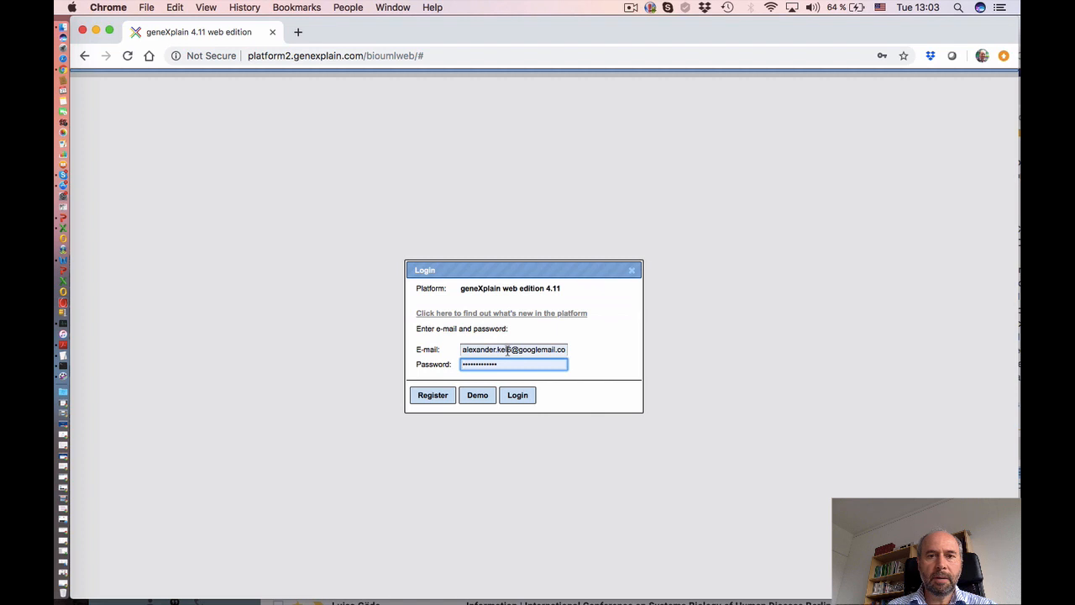
- Sign in to geneXplain with a saved account from the e-mail autofill list
click(507, 352)
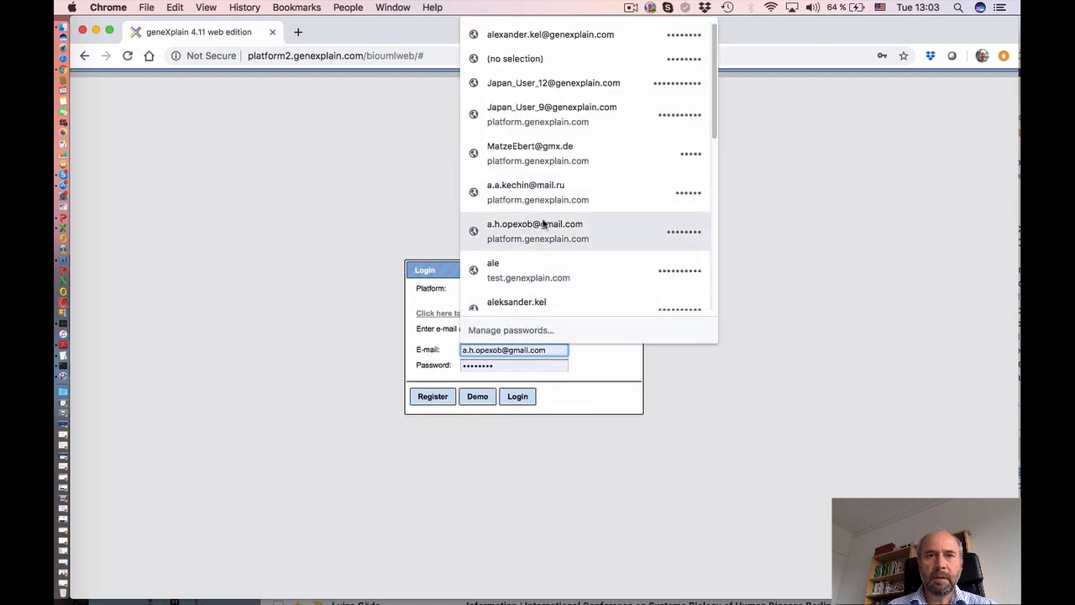
drag(711, 123, 714, 217)
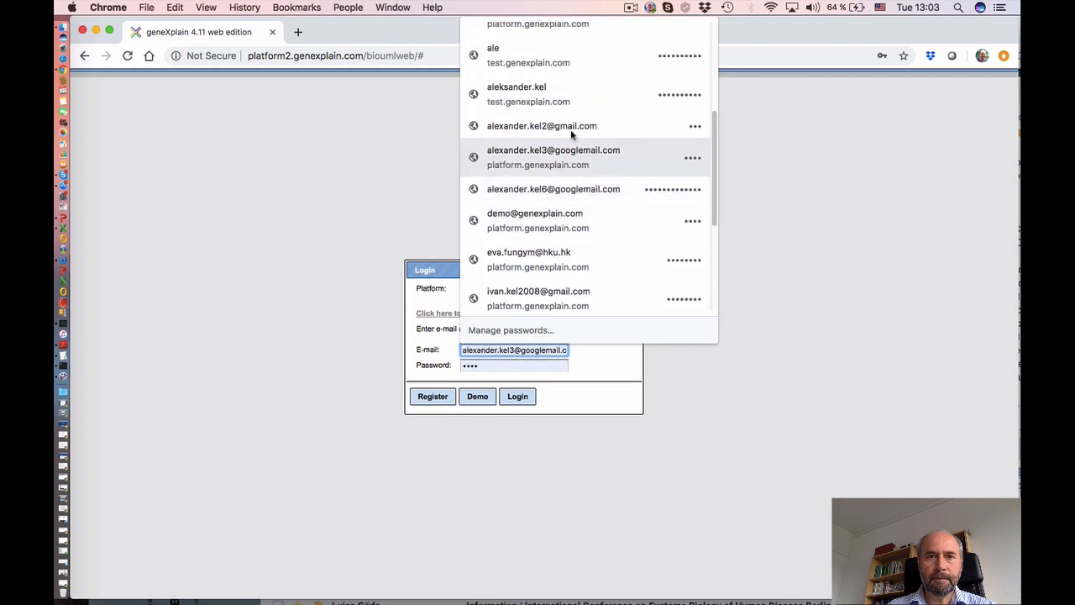
click(571, 129)
click(520, 398)
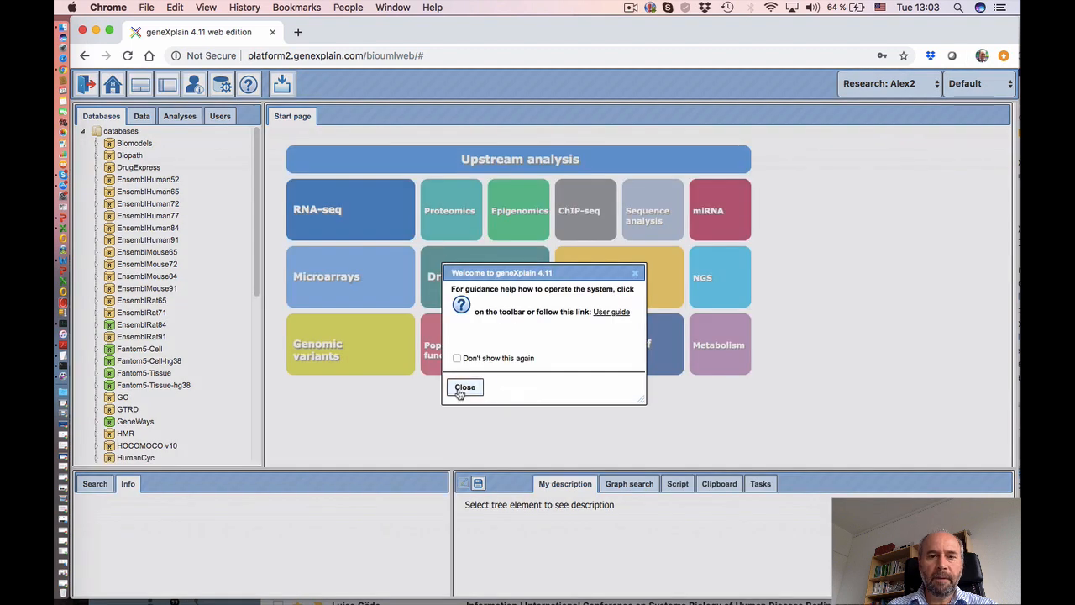
- Dismiss the welcome message and select Projects > Demo100 > Data in the data tree
click(454, 387)
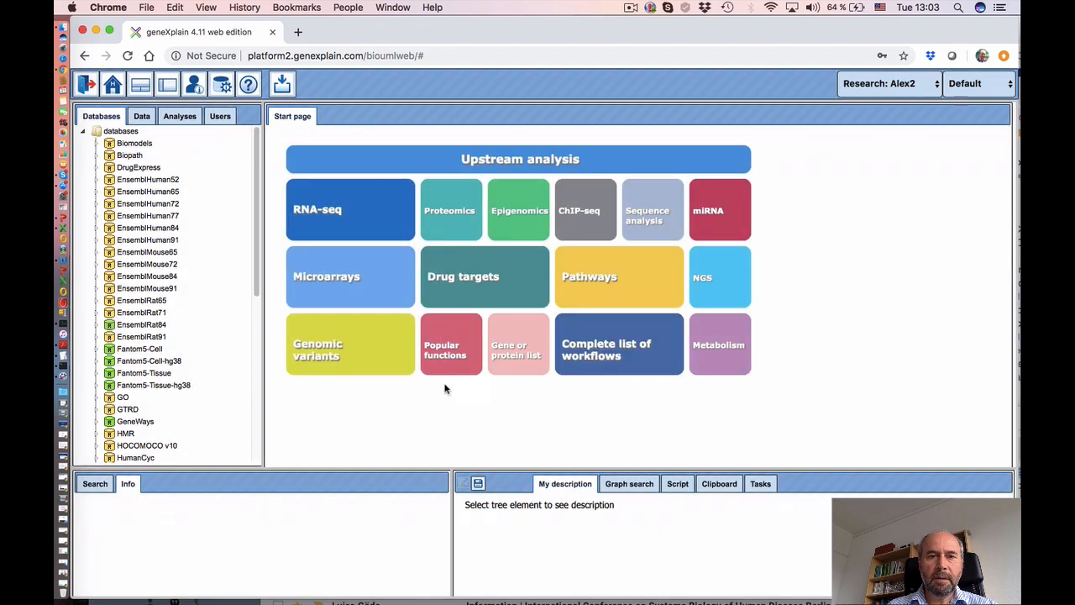
drag(266, 343, 362, 343)
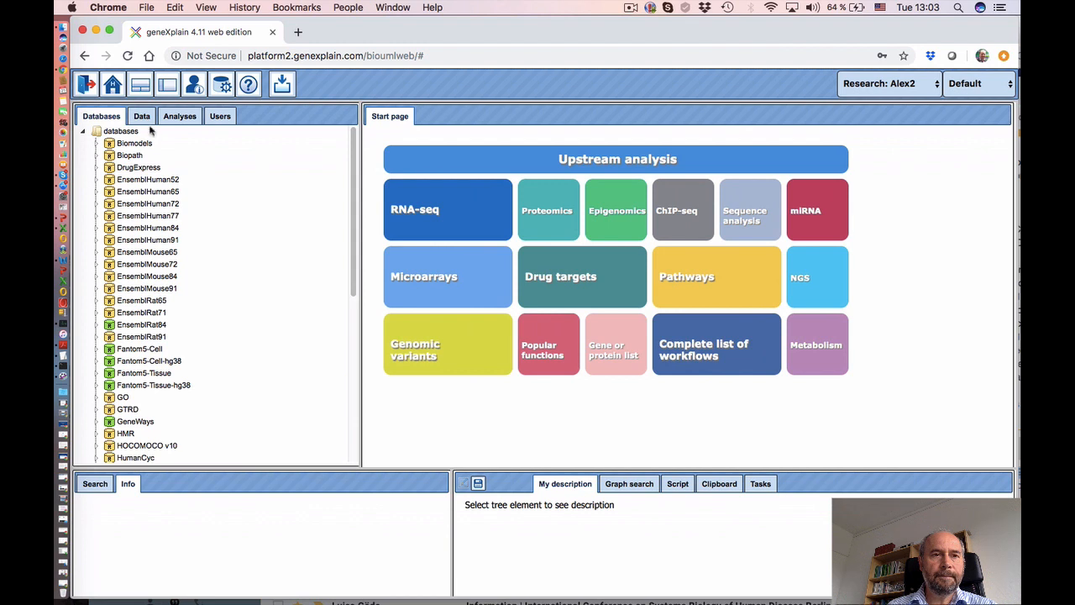
click(143, 118)
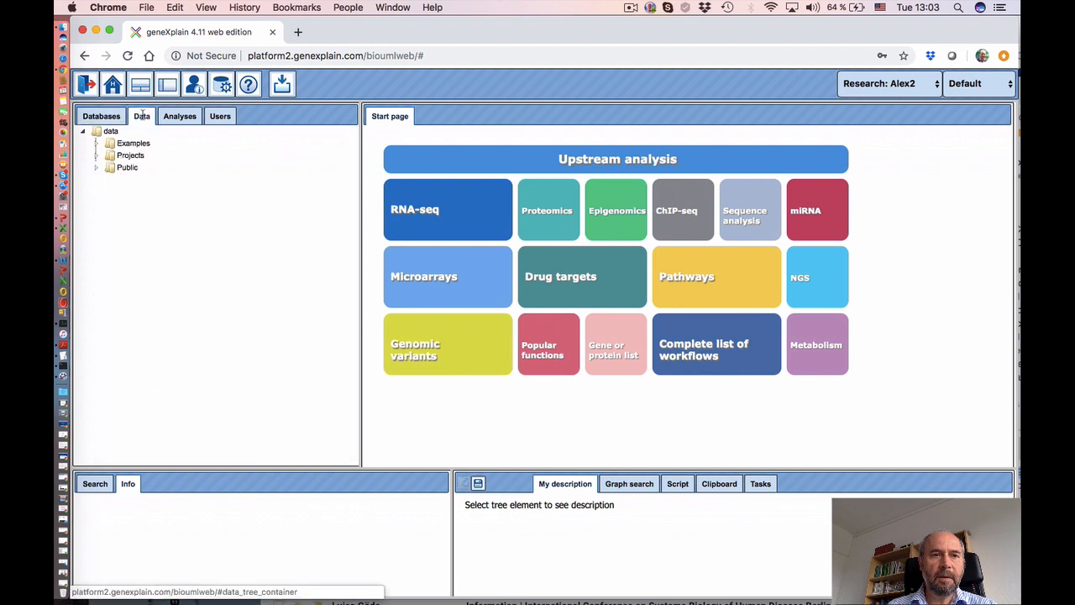
click(97, 156)
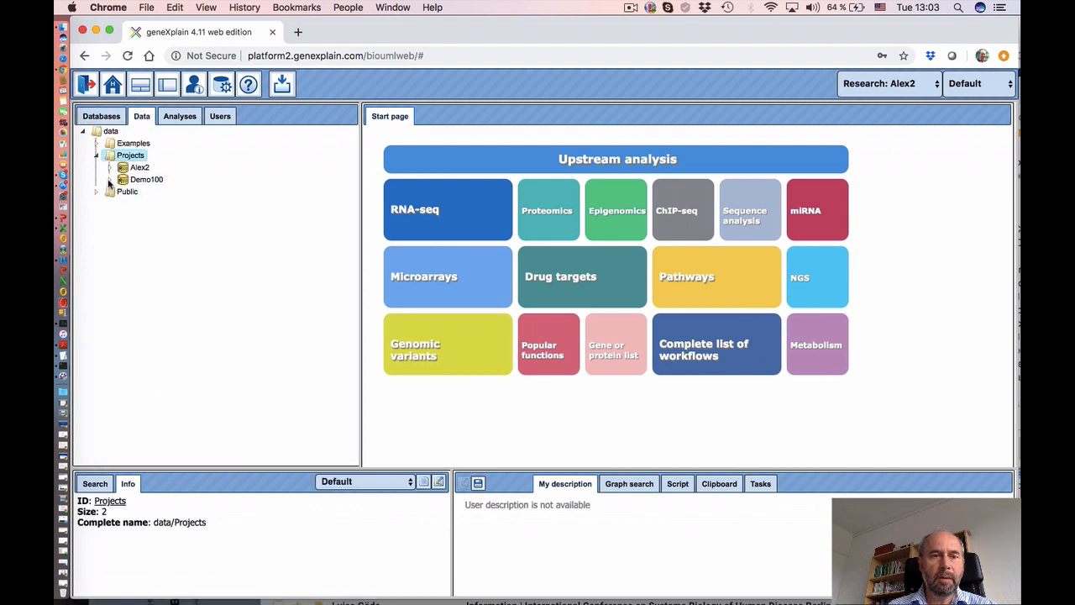
click(109, 180)
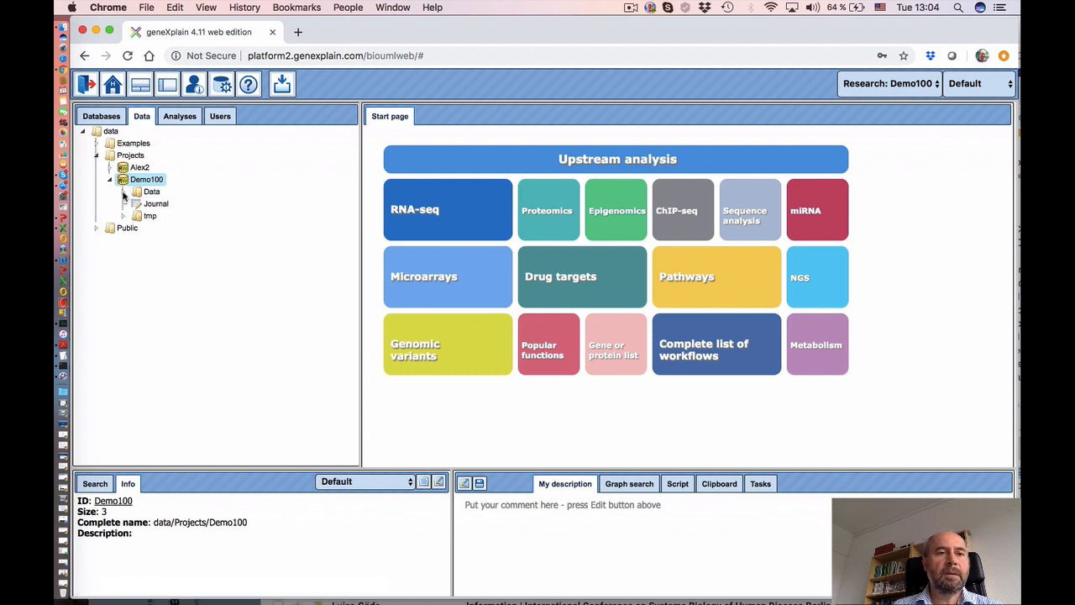
click(149, 193)
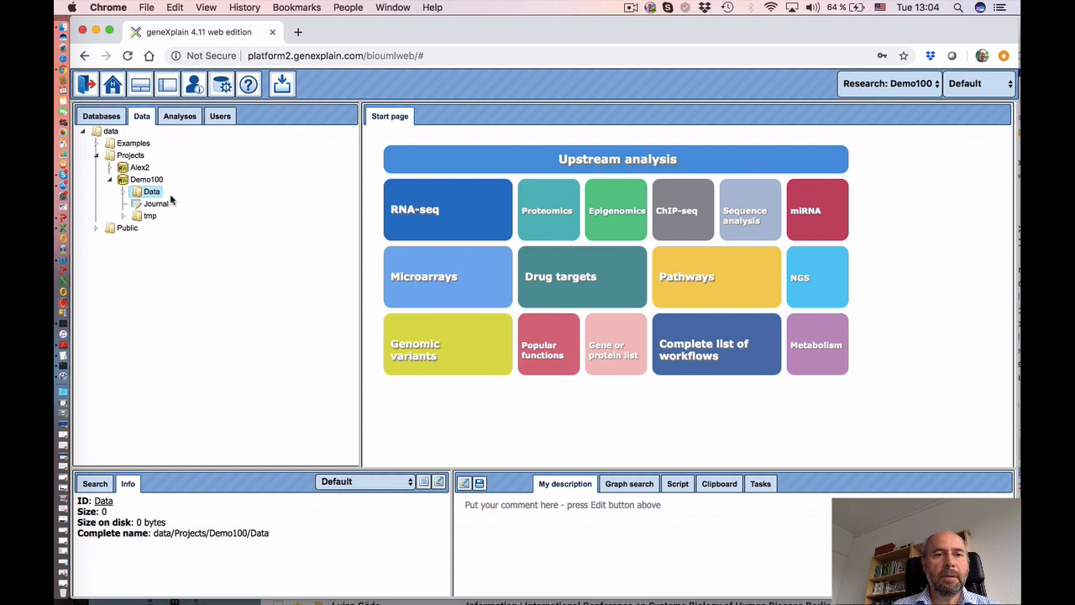
- Upload TwoSubjectsRNA_tx_N and TwoSubjectBeta.csv from the computer into Demo100's Data folder
click(283, 84)
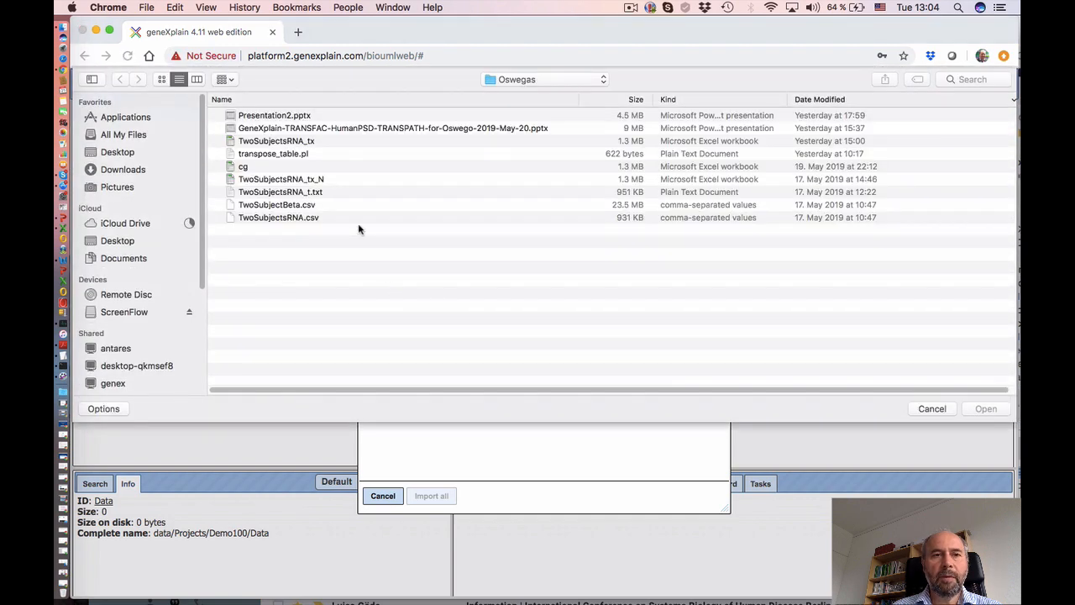
click(293, 181)
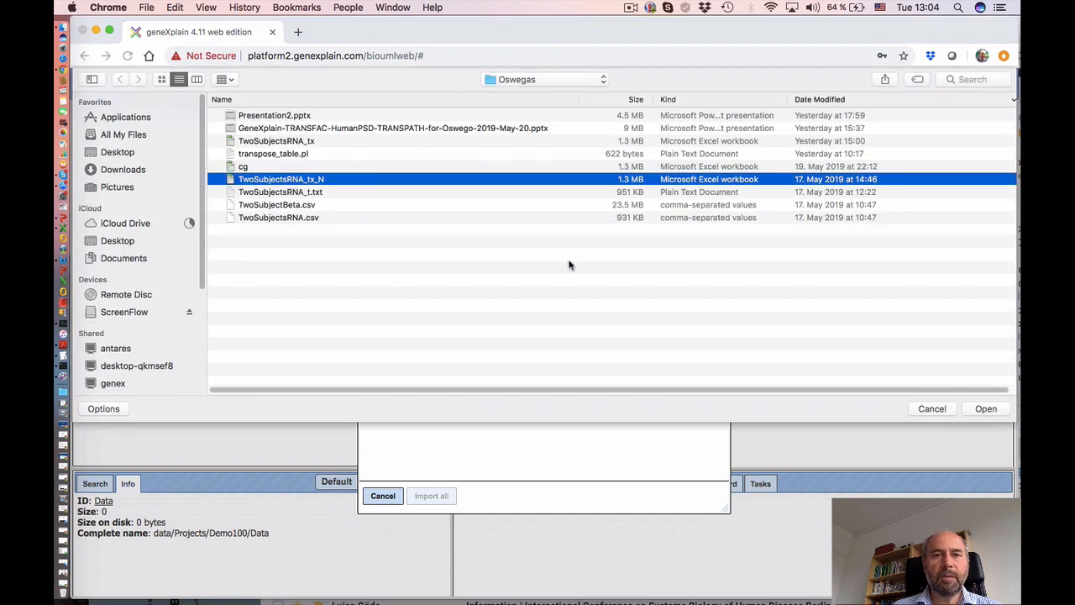
super+click(285, 205)
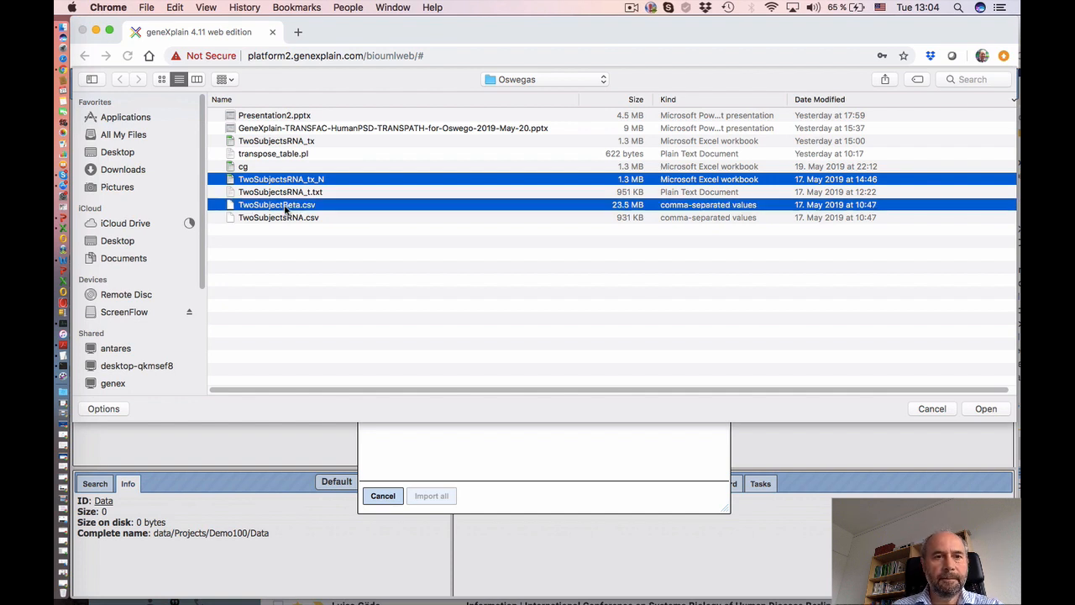
click(986, 410)
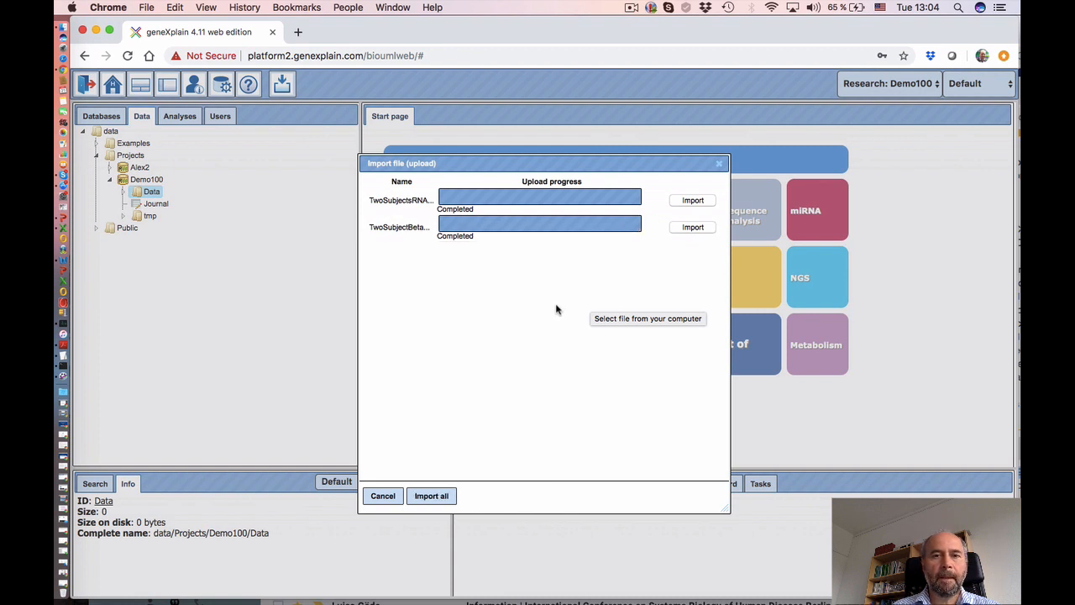
- Import TwoSubjectsRNA_tx_N with header row 1, first data row 2, type Genes: Gene symbol
click(693, 201)
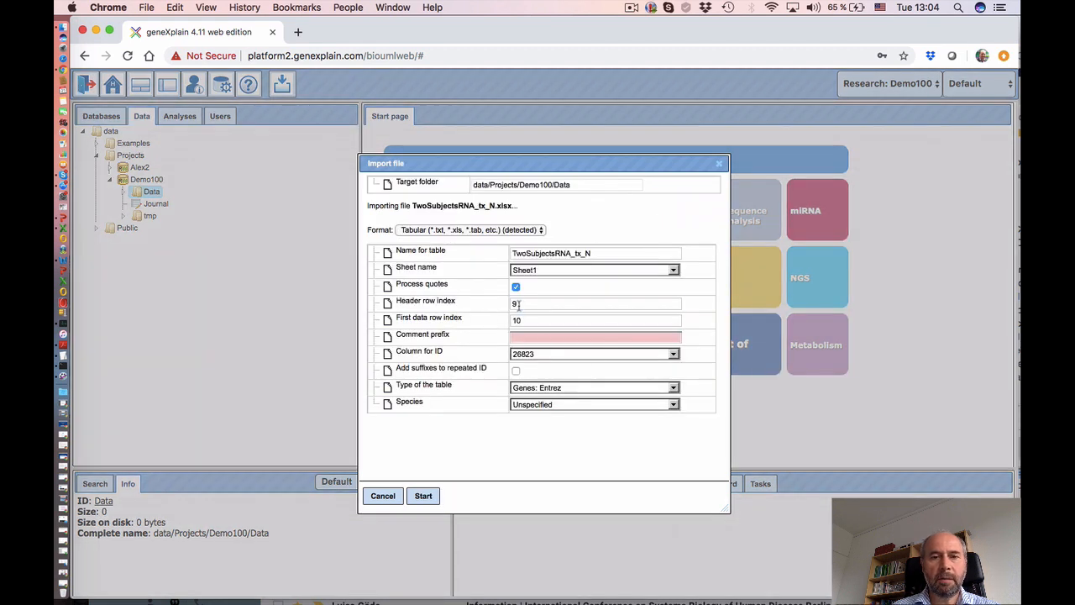
click(517, 305)
text(1)
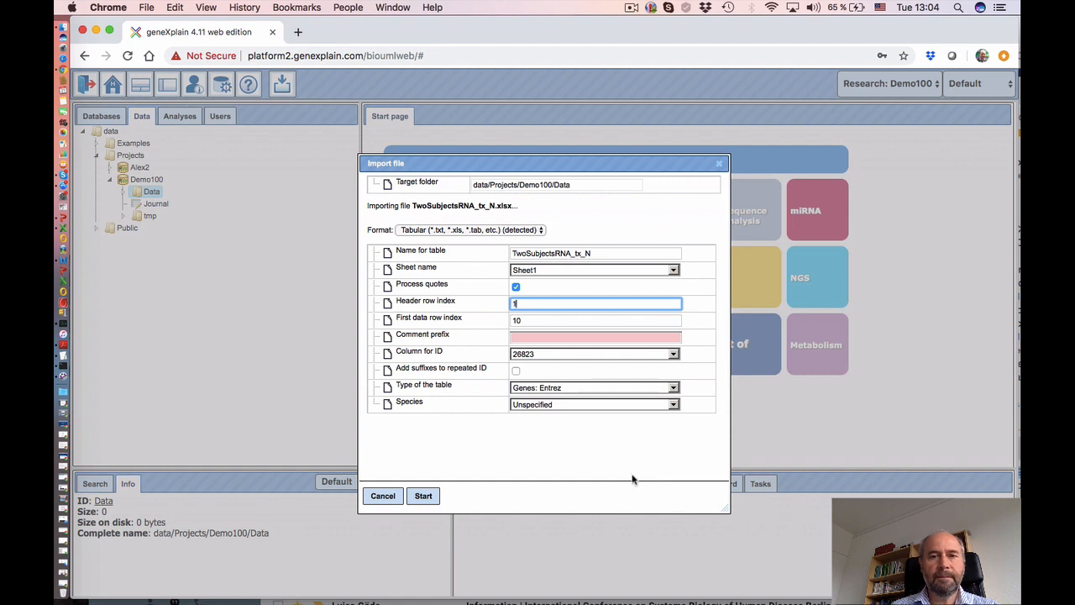
drag(544, 321, 534, 321)
click(521, 320)
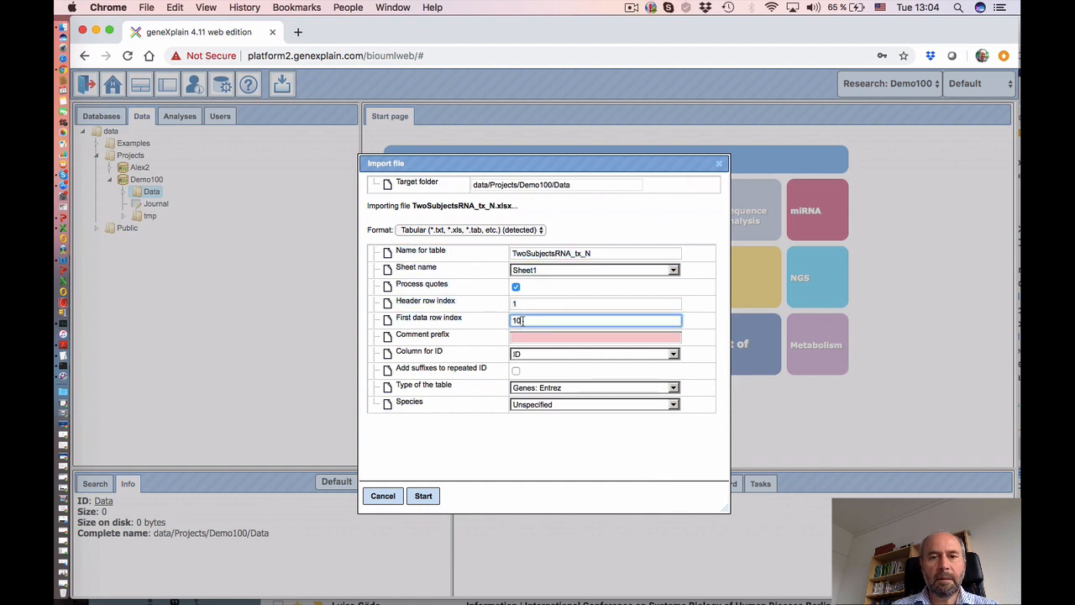
text(2)
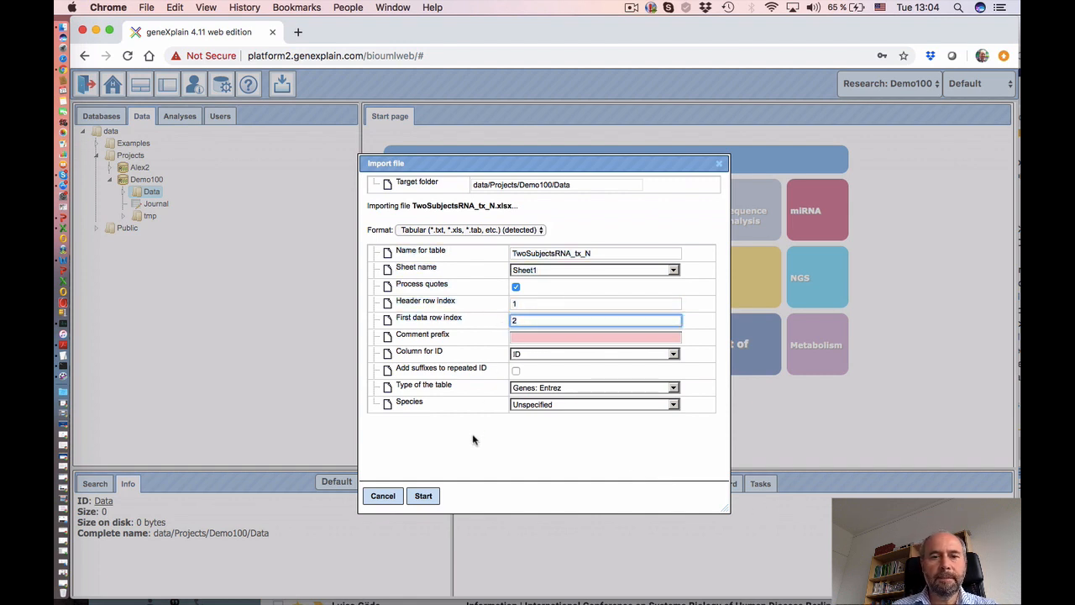
click(544, 388)
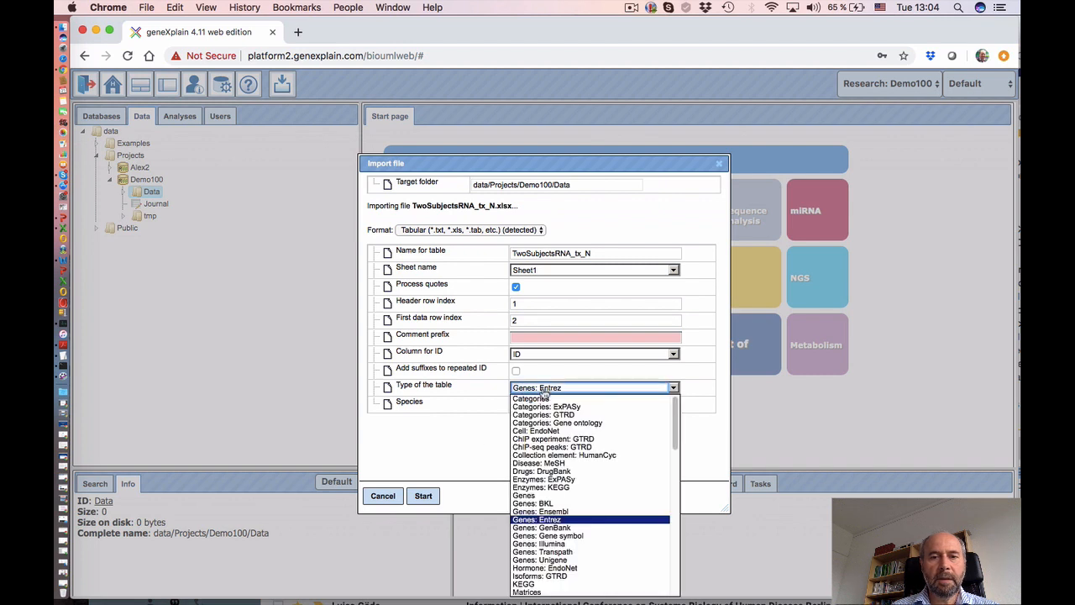
click(568, 536)
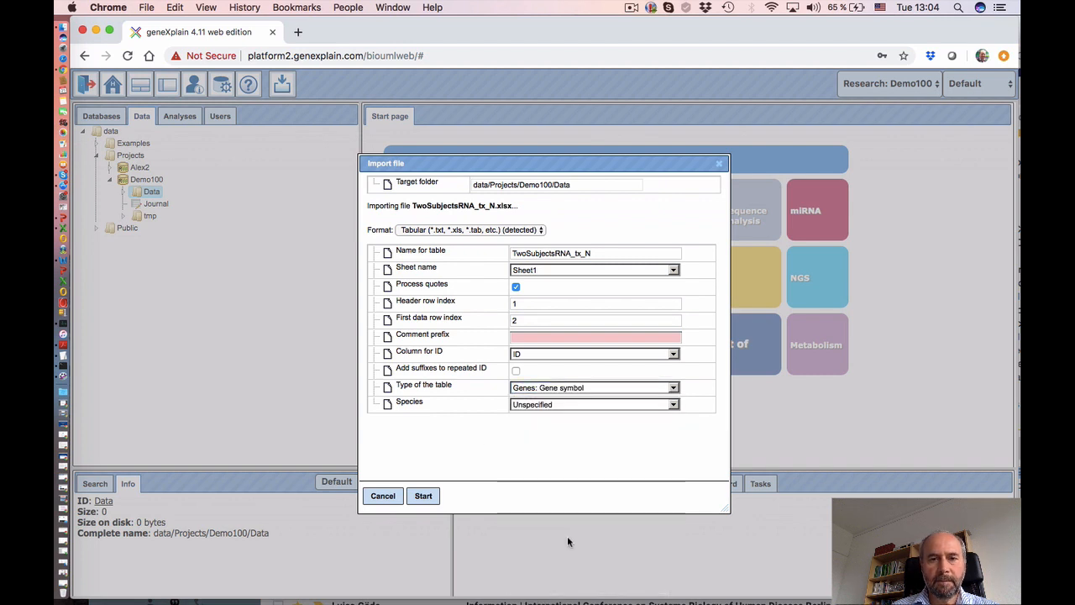
click(424, 495)
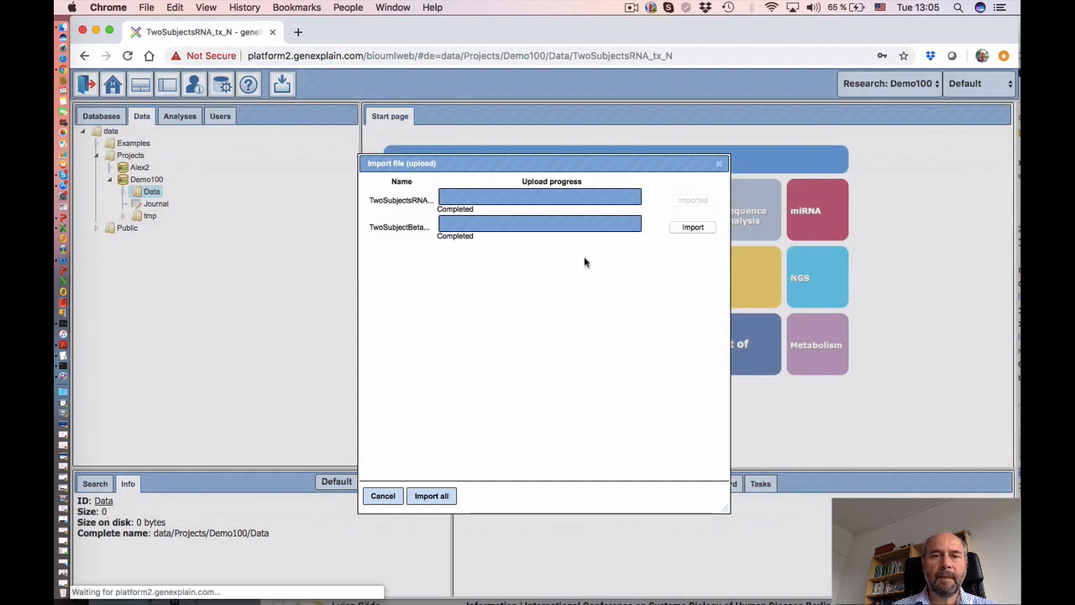
- Import TwoSubjectBeta as a Methylation probes: Illumina table
click(693, 228)
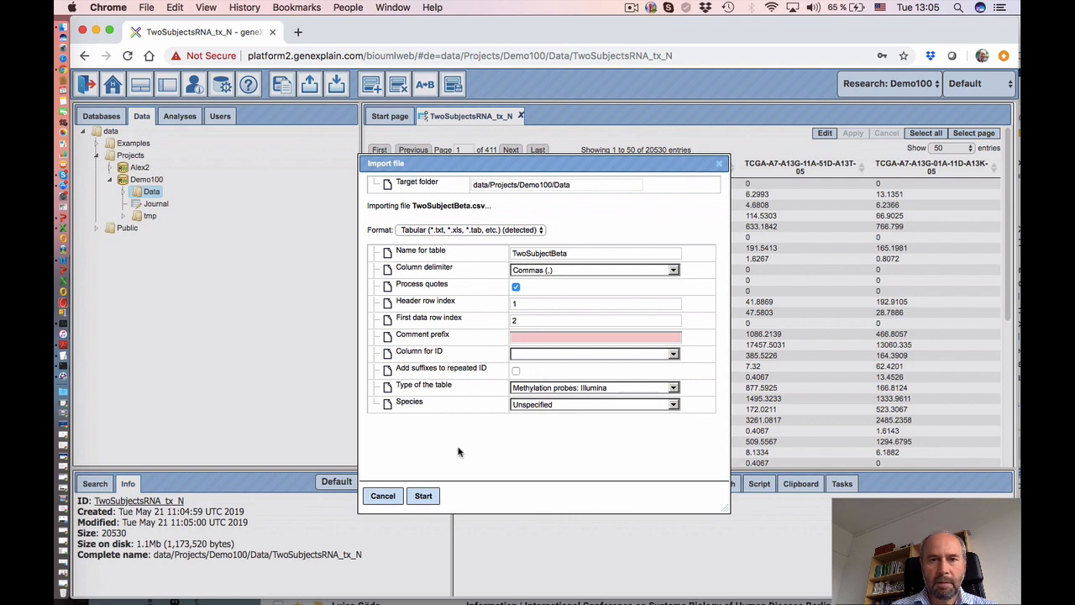
click(423, 496)
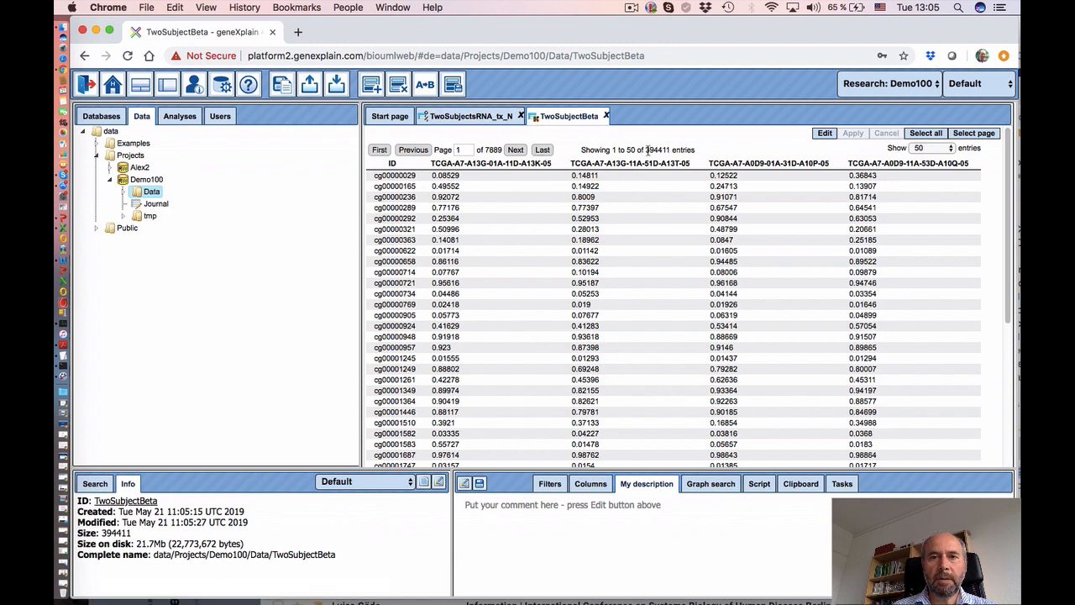
- Check the 394411-entry methylation table, review the 20530-entry RNA table, and expand Data
drag(646, 150, 656, 149)
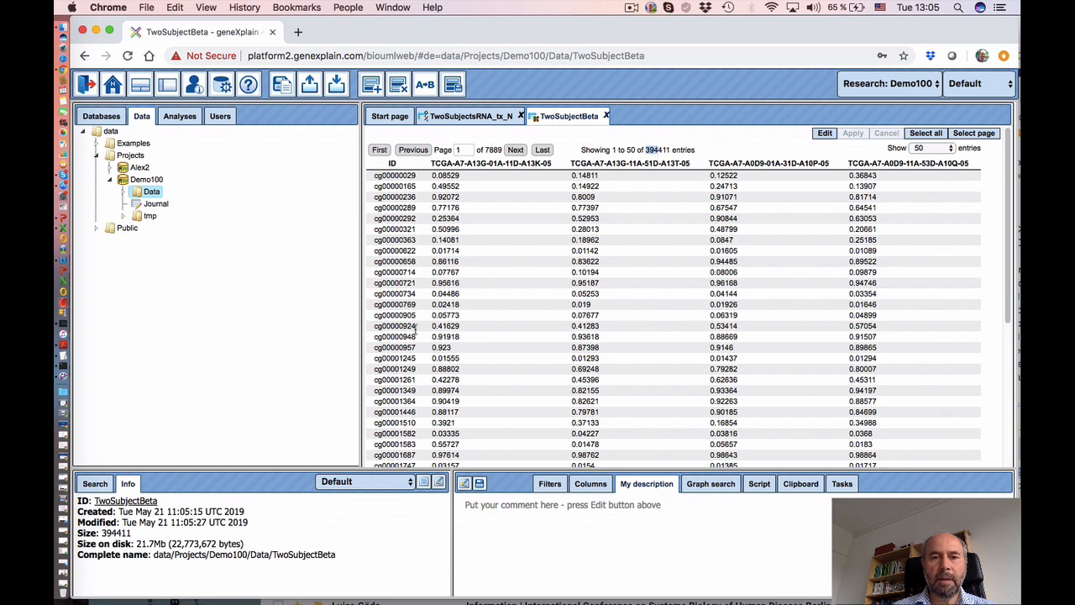
click(396, 315)
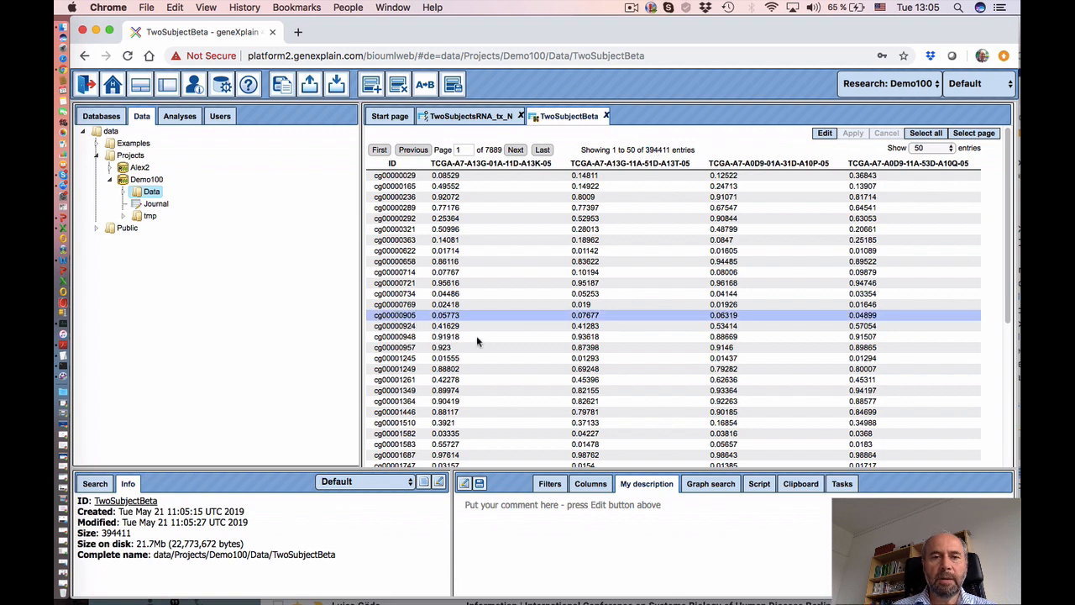
click(454, 118)
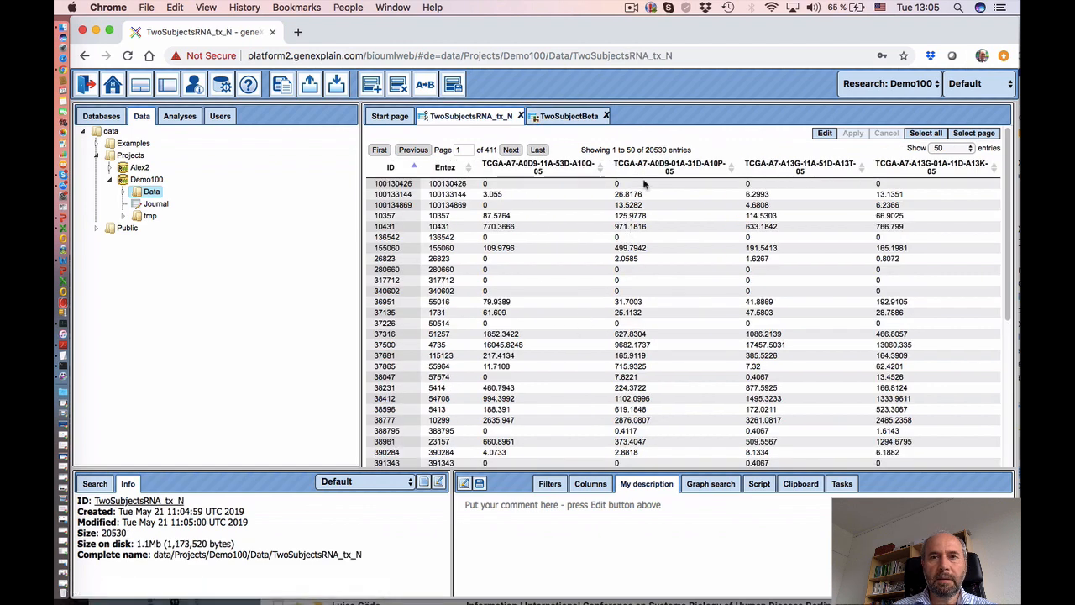
double_click(655, 150)
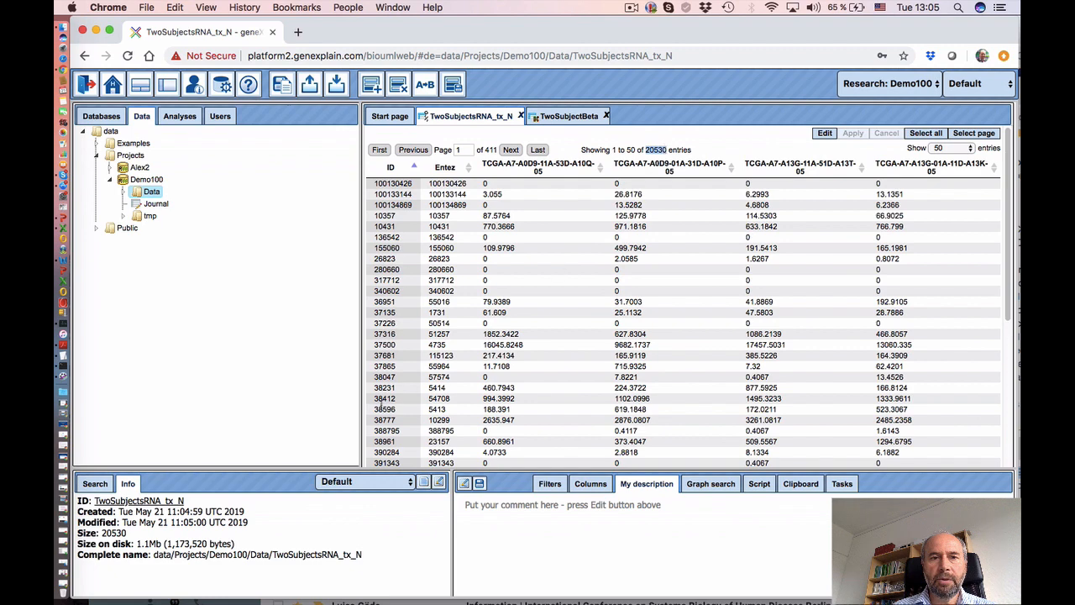
scroll(462, 394, down, 5)
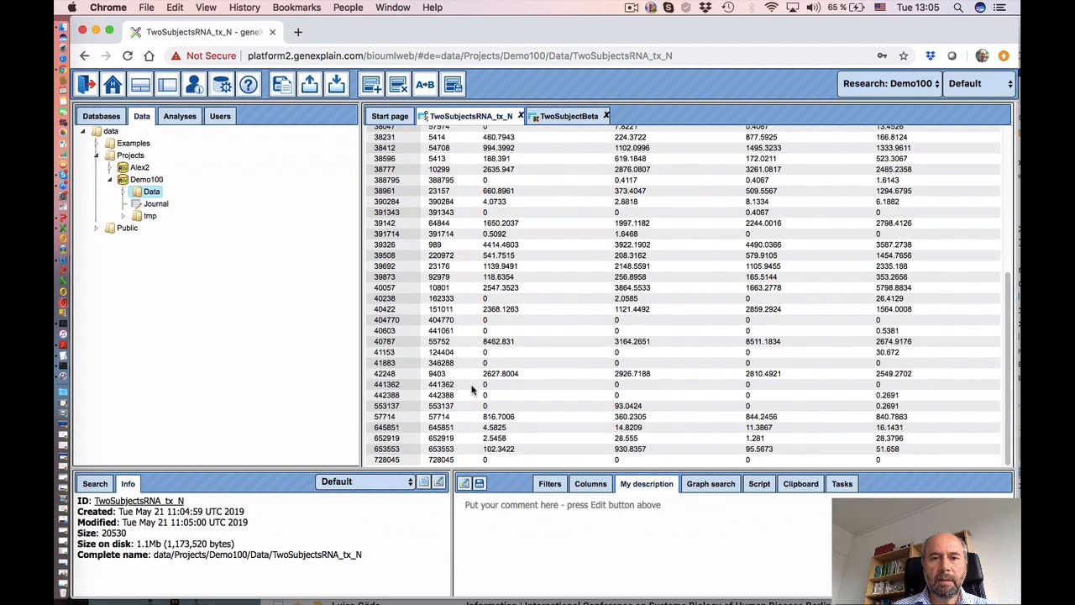
scroll(691, 363, up, 5)
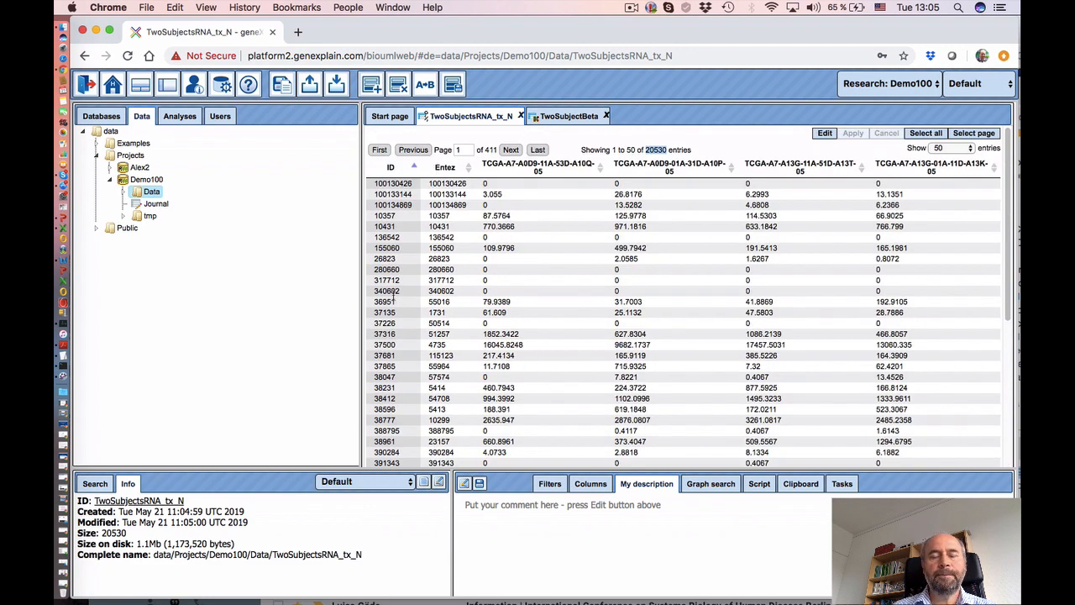
click(124, 192)
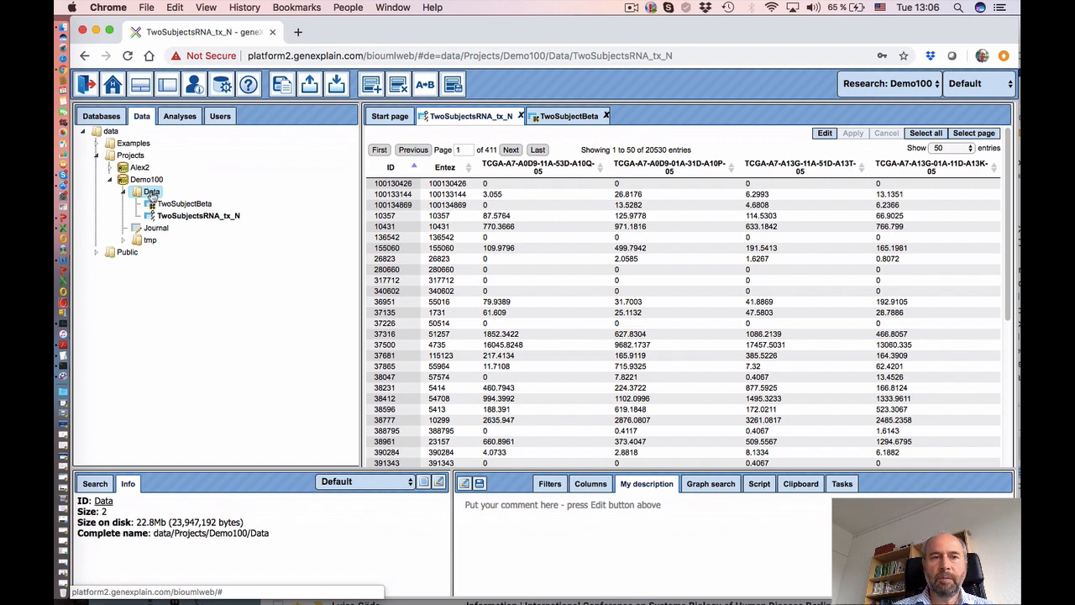
- Create a workflow named Transcriptomics&CGmethylation2TFBS in Demo100's Data folder
right_click(152, 196)
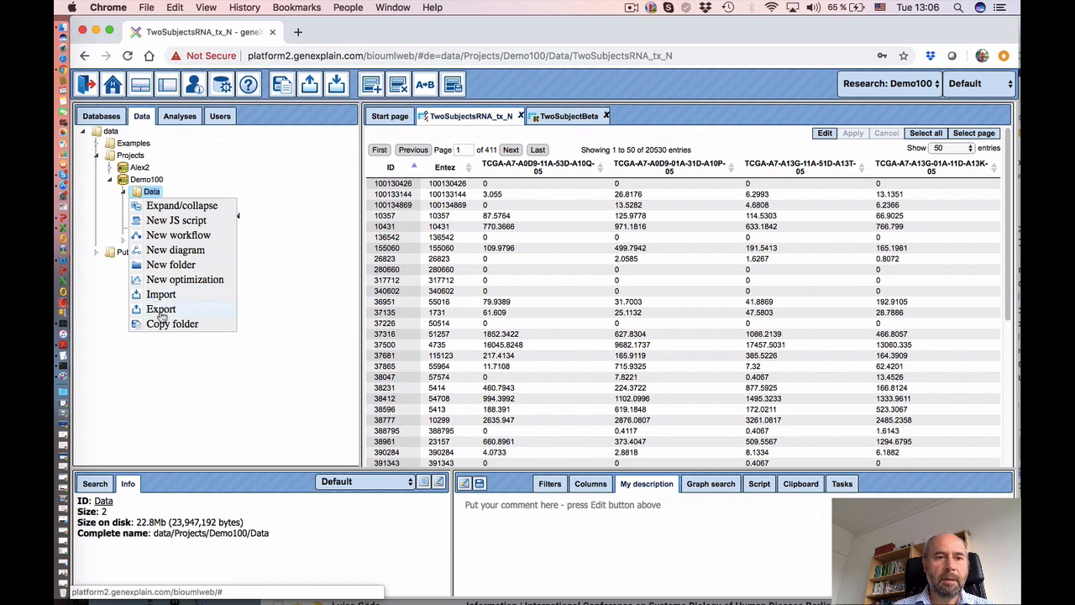
click(177, 236)
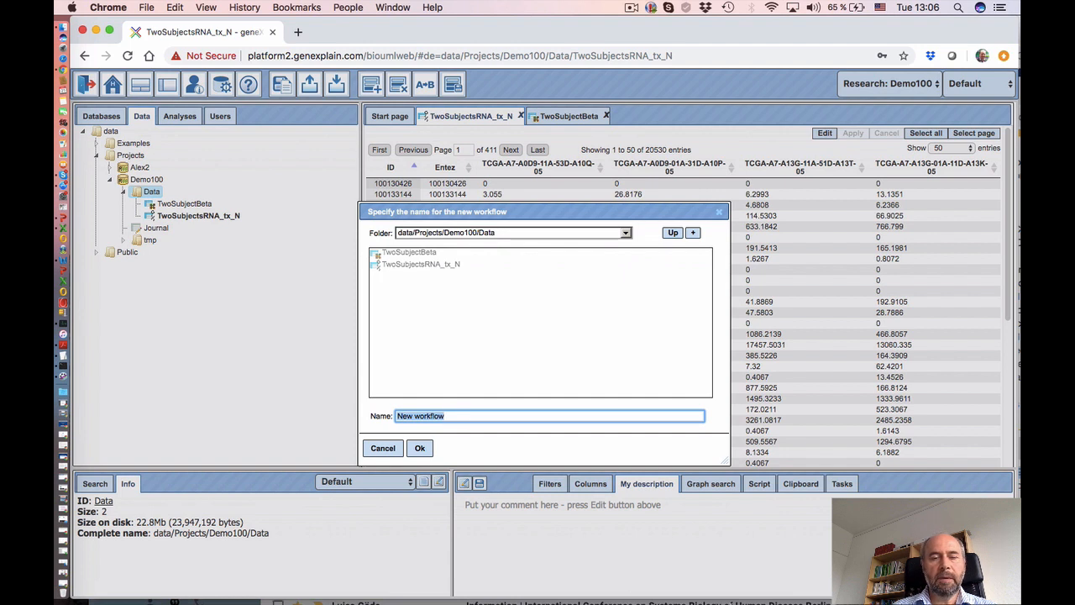
text(Transcriptomics)
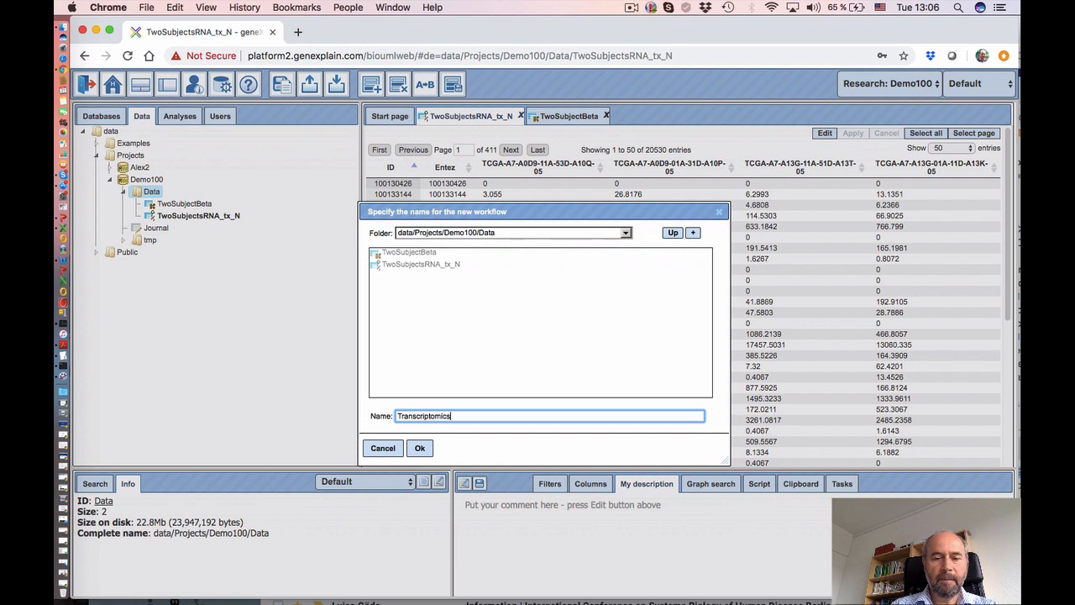
text(&CGmethylat)
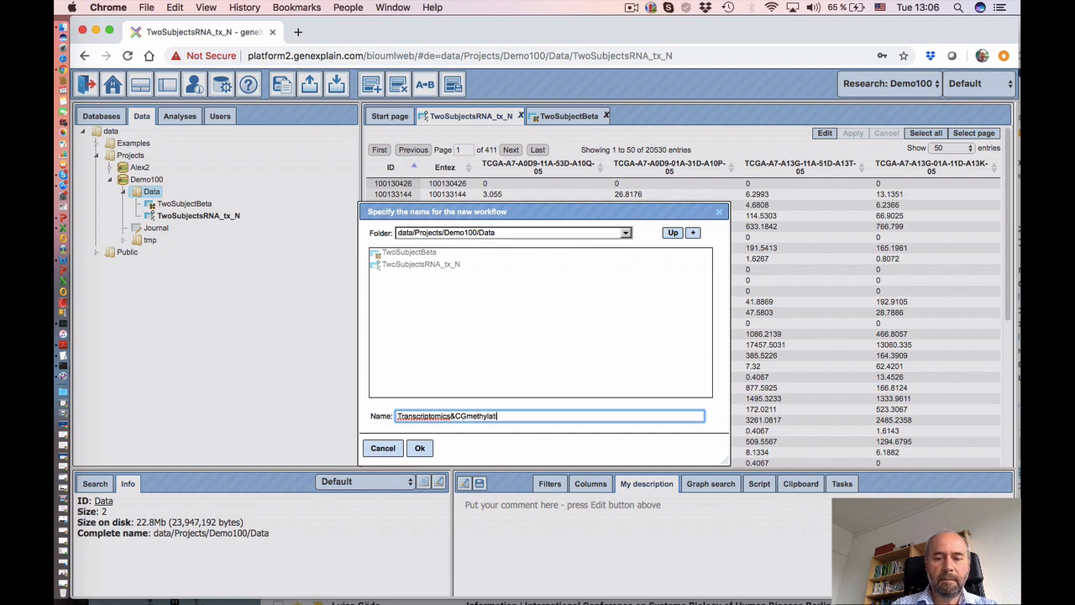
text(ion2)
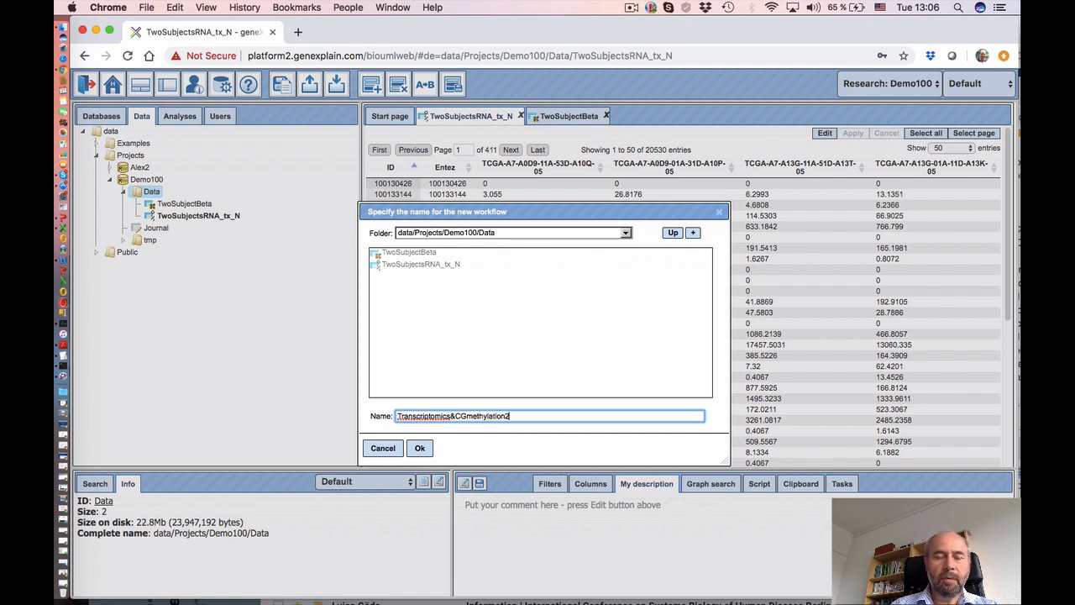
text(TFBS)
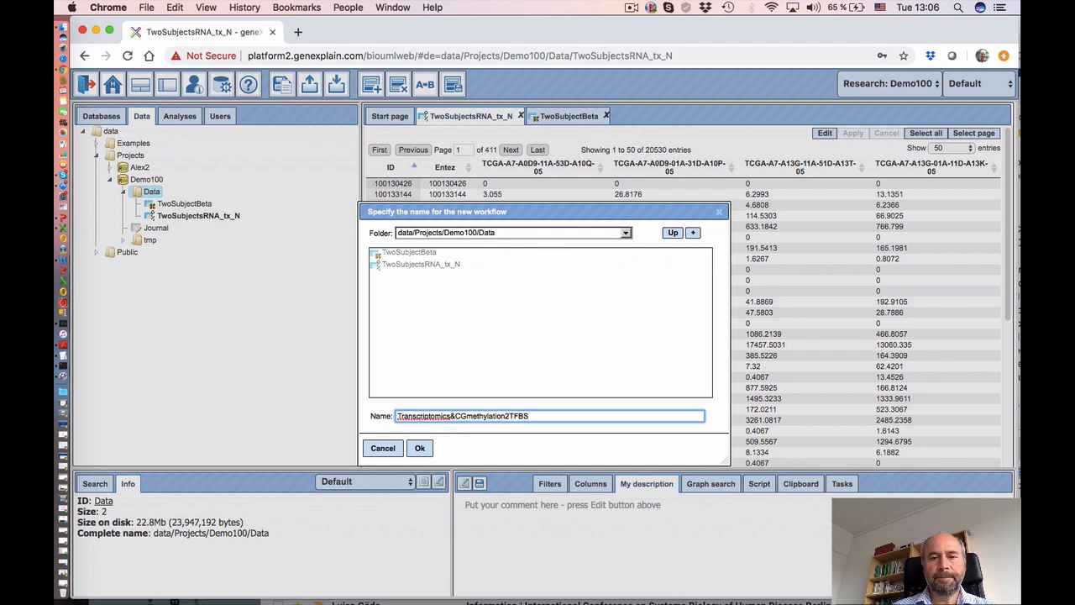
click(420, 447)
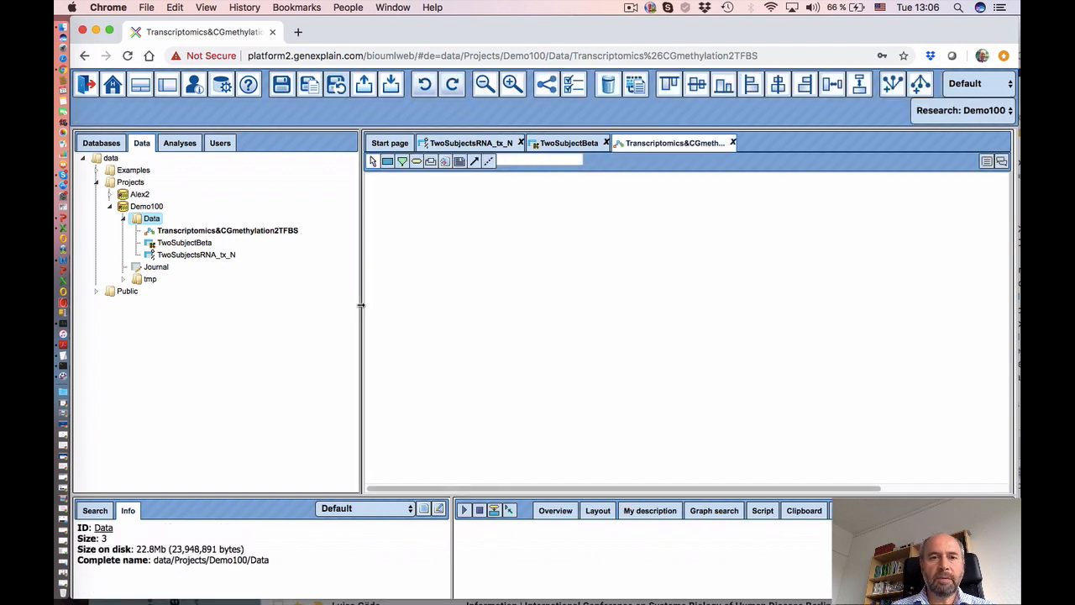
- Widen the workflow diagram area and start adding a workflow parameter node
drag(361, 302, 316, 301)
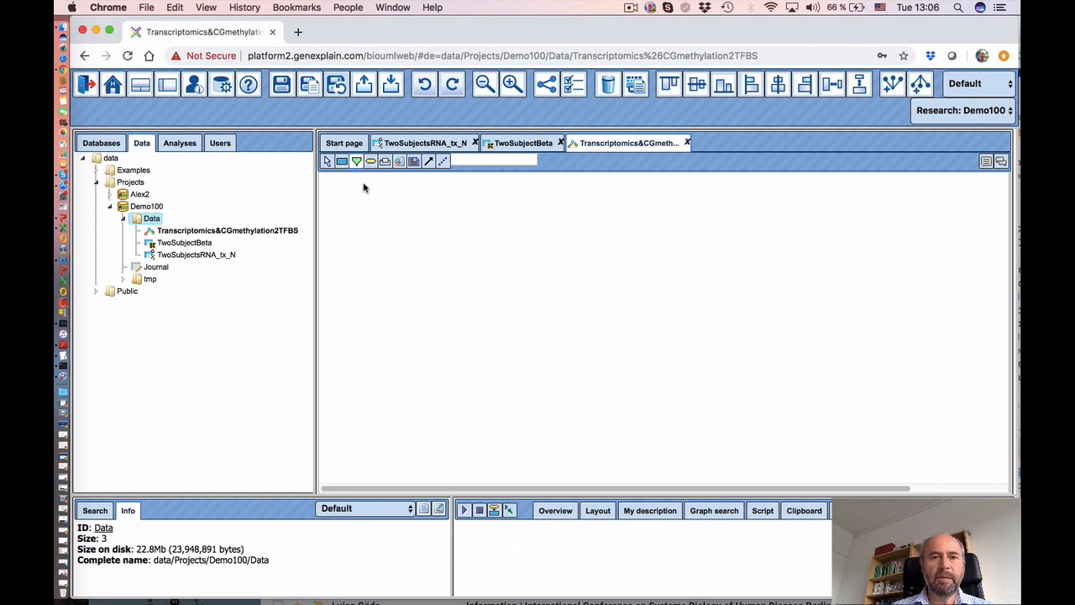
click(355, 164)
- Place a node named Transcriptomics, typed Data element, with default value $project$
click(423, 259)
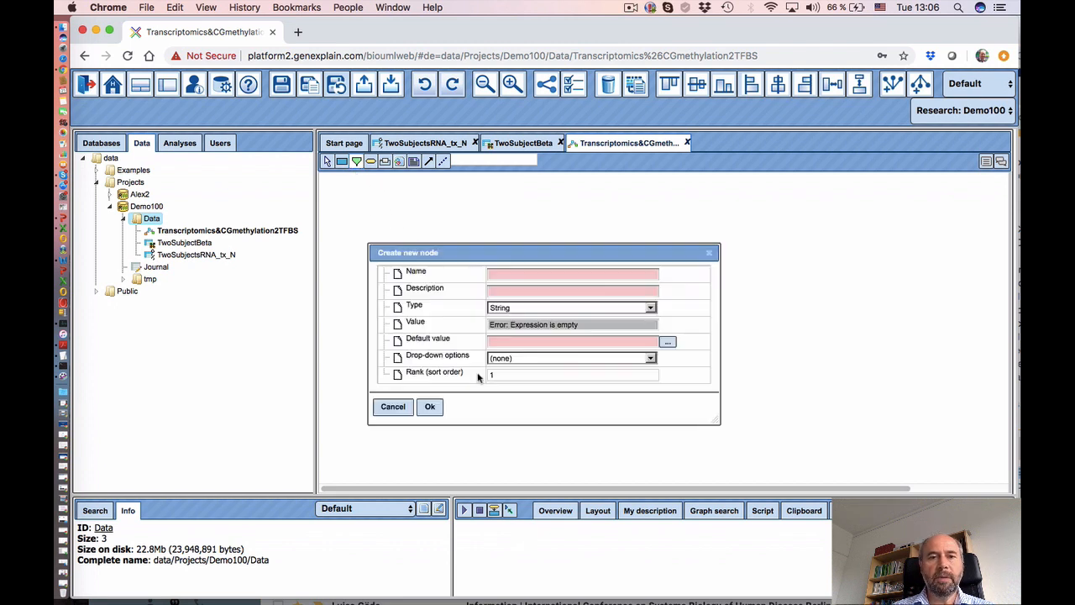
click(506, 274)
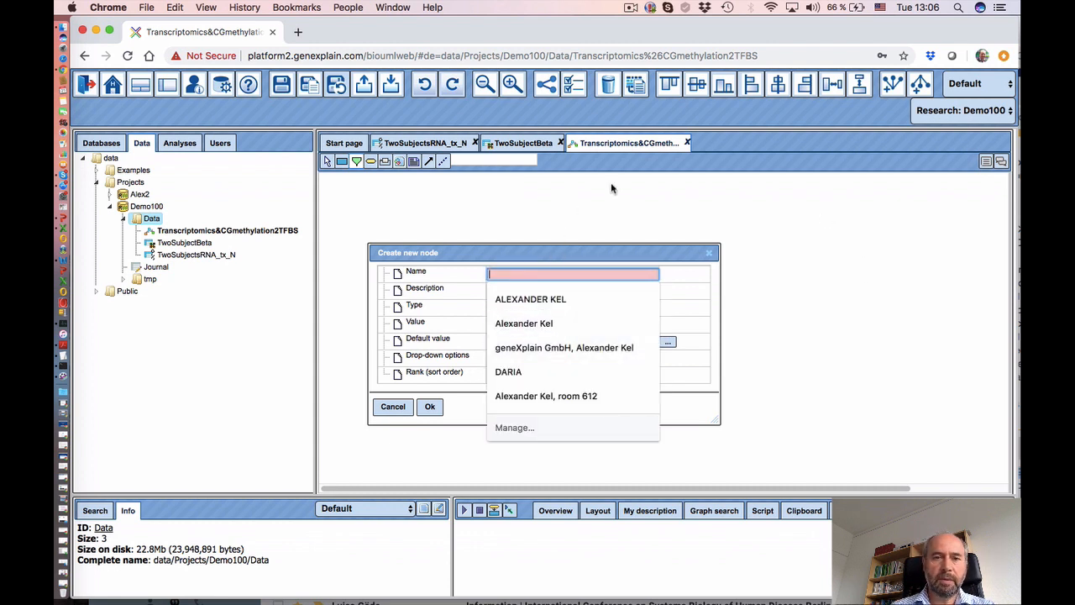
text(Transcriptomics)
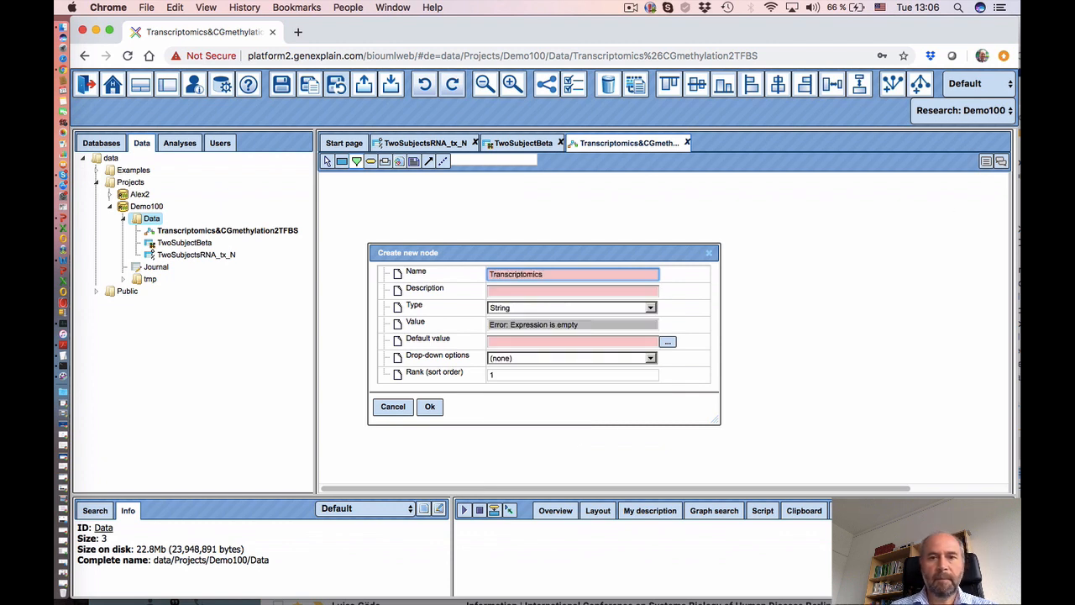
click(545, 310)
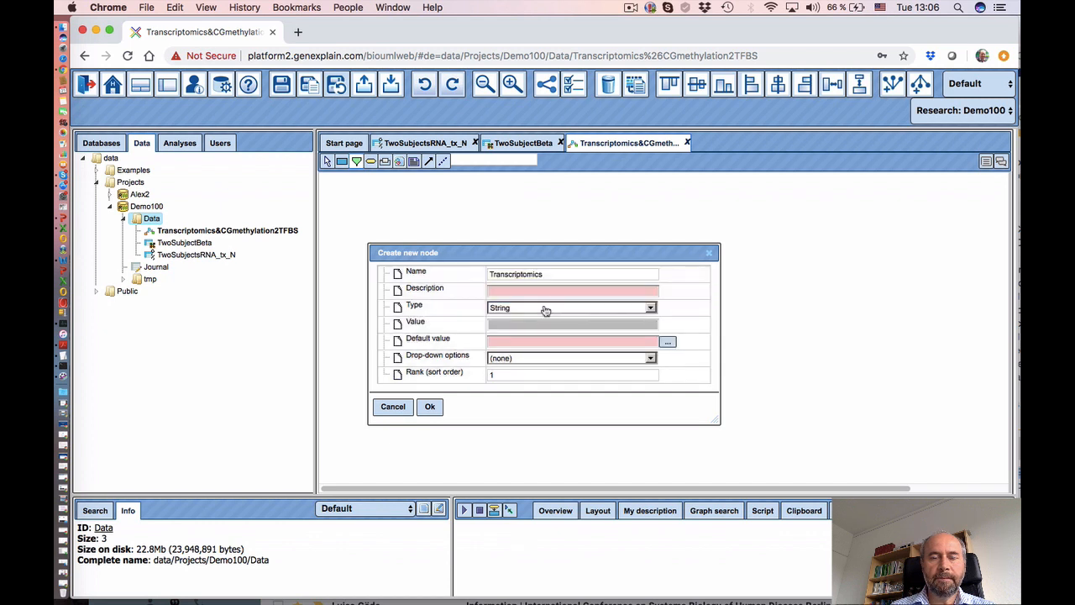
click(546, 310)
click(538, 336)
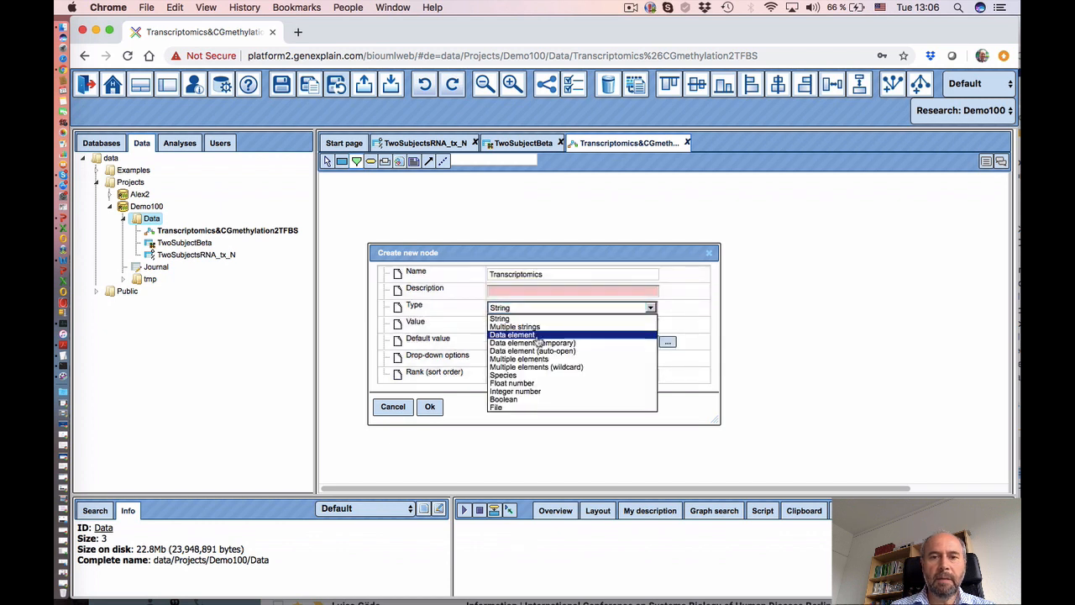
click(662, 343)
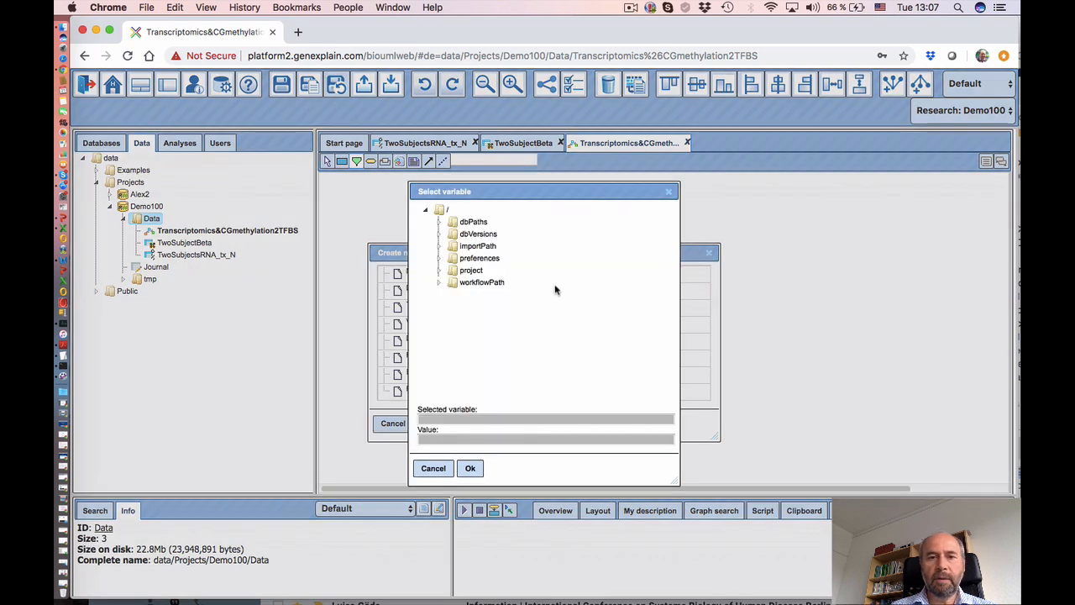
click(473, 271)
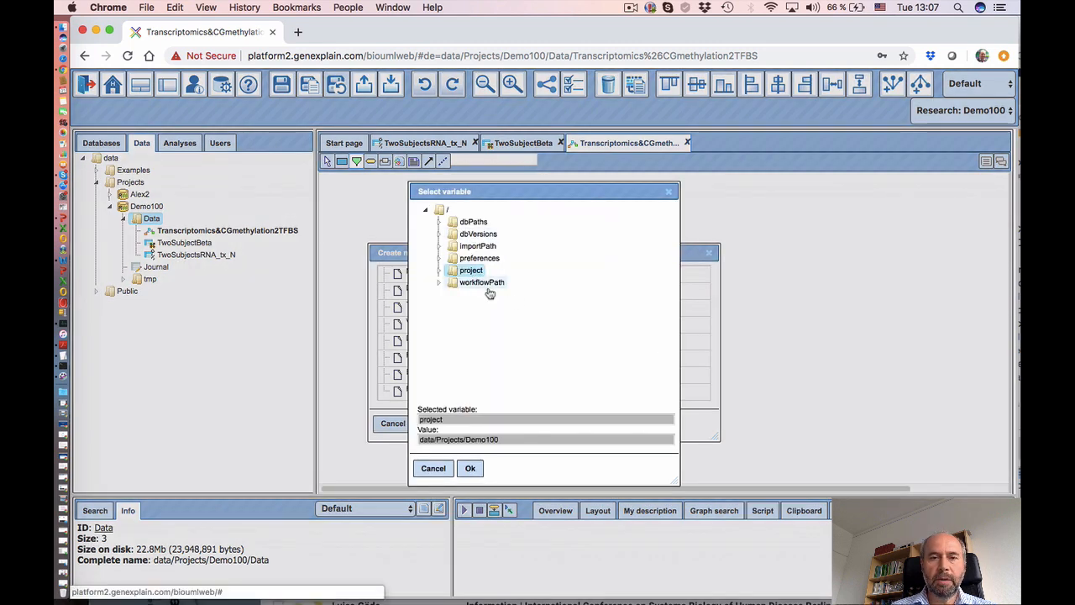
click(470, 469)
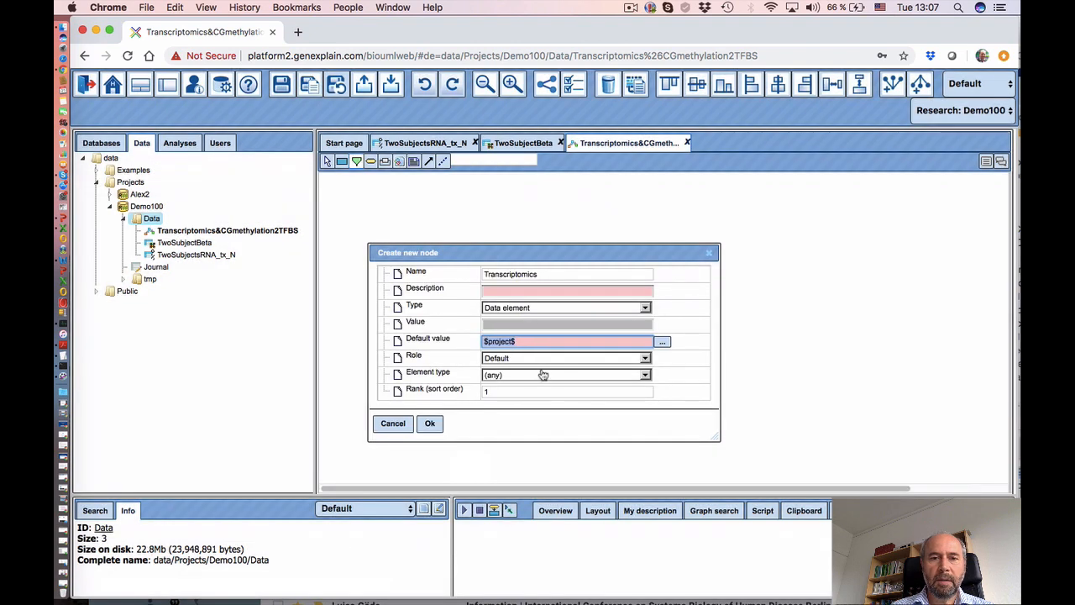
- Give Transcriptomics role Input and element type Table, create it, and move it up-left
click(541, 360)
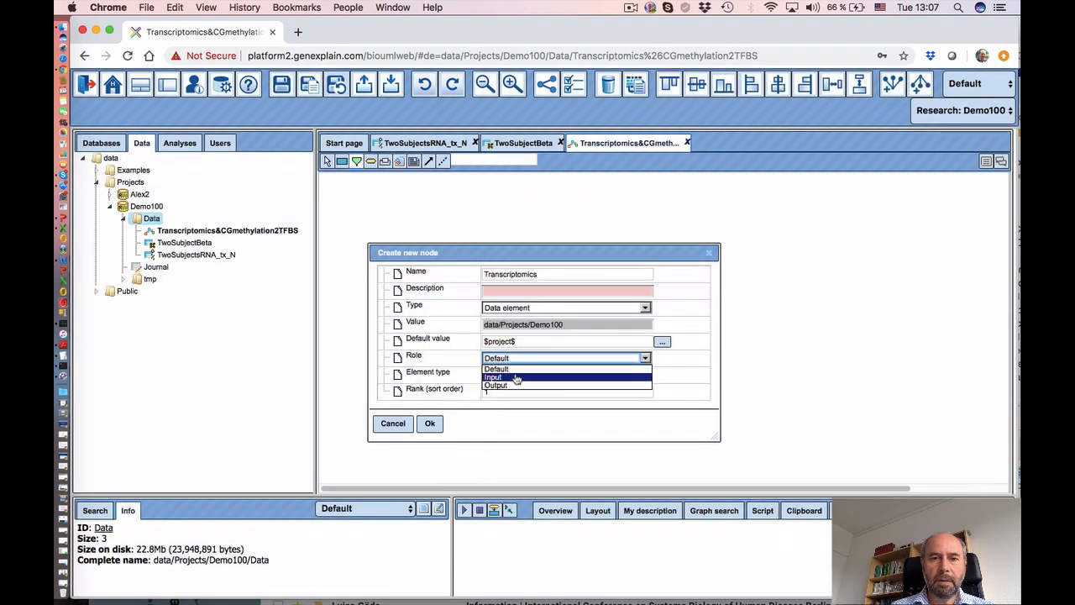
click(515, 376)
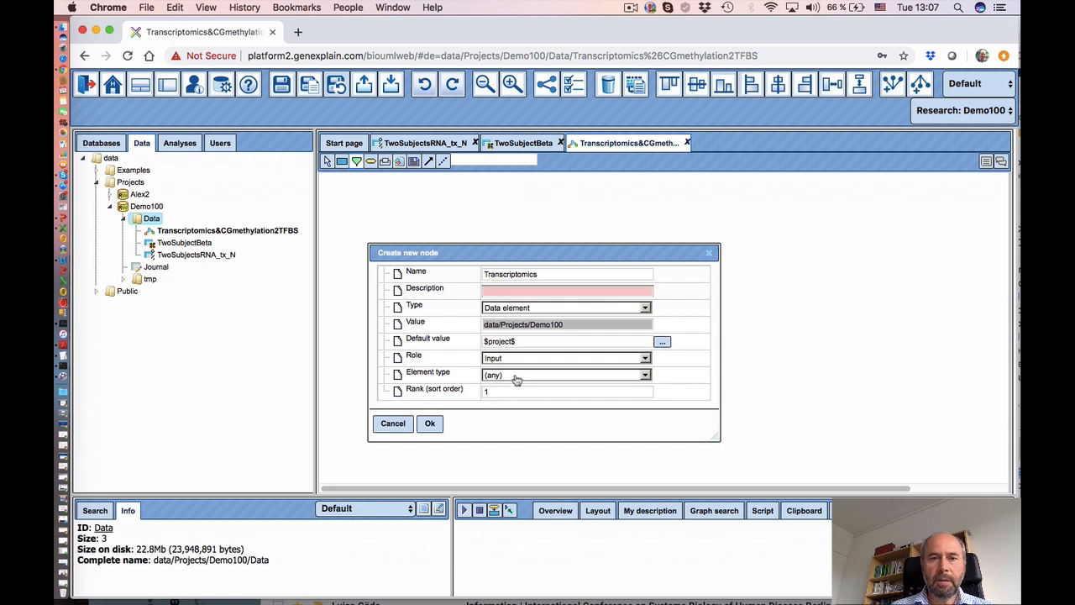
click(515, 379)
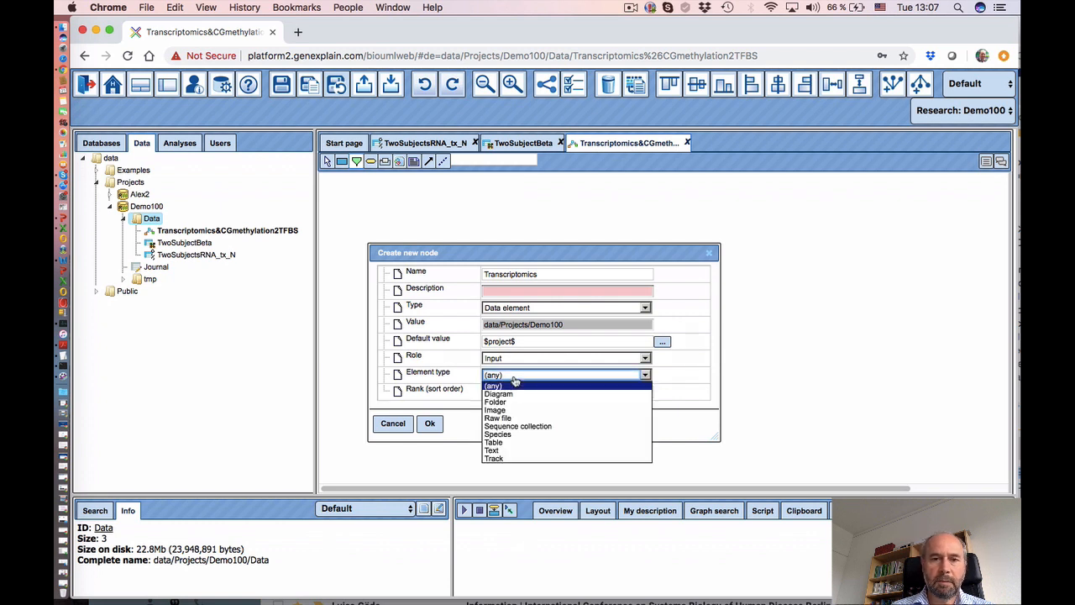
click(512, 442)
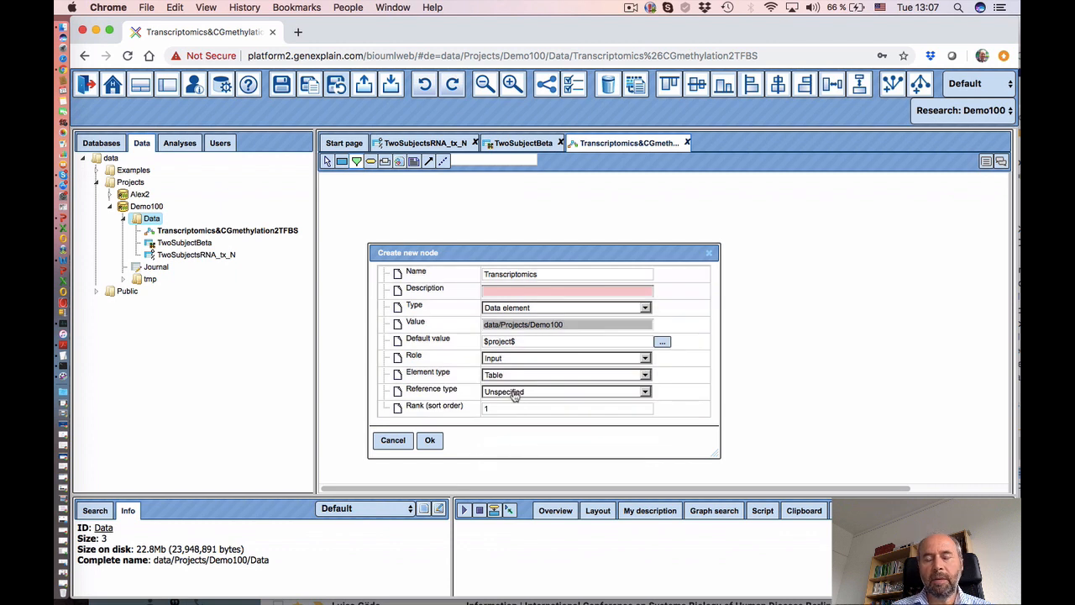
click(430, 441)
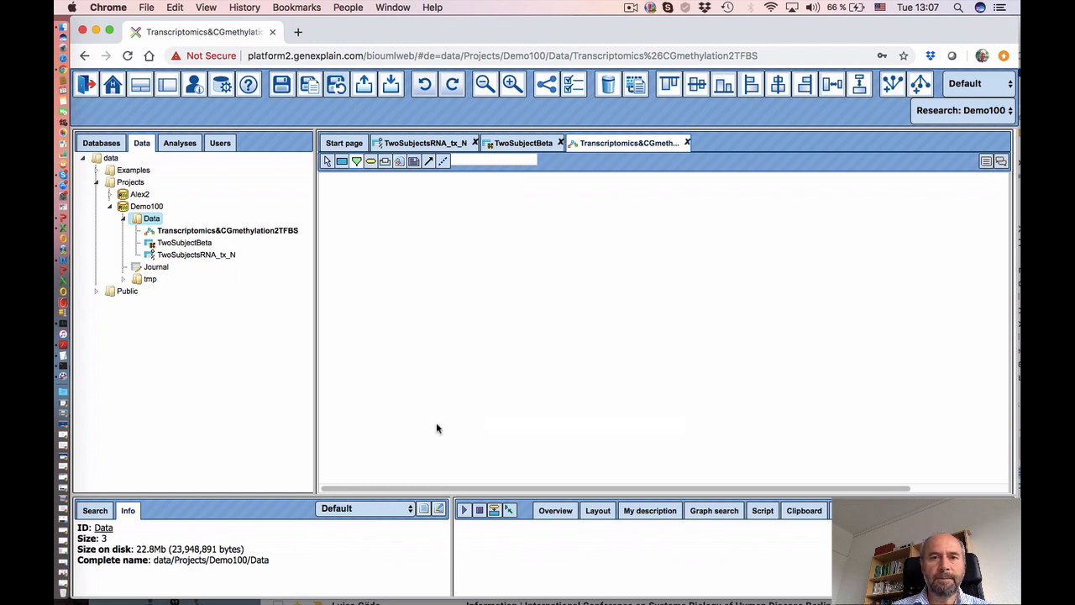
drag(458, 268, 432, 228)
click(438, 317)
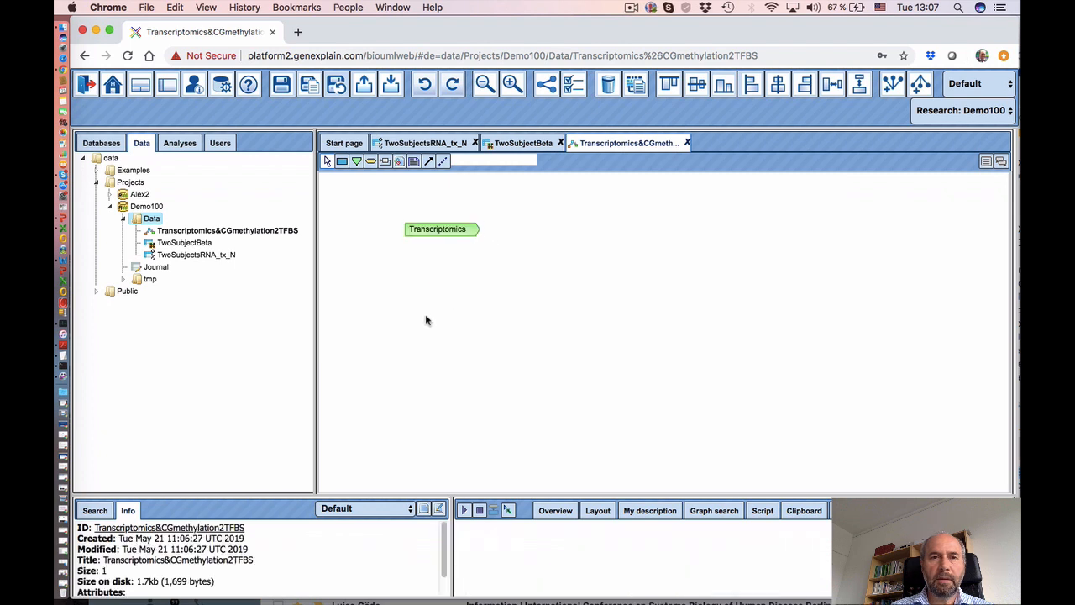
- Place a second node named CGmethylation, typed Data element, defaulting to $project$
click(358, 166)
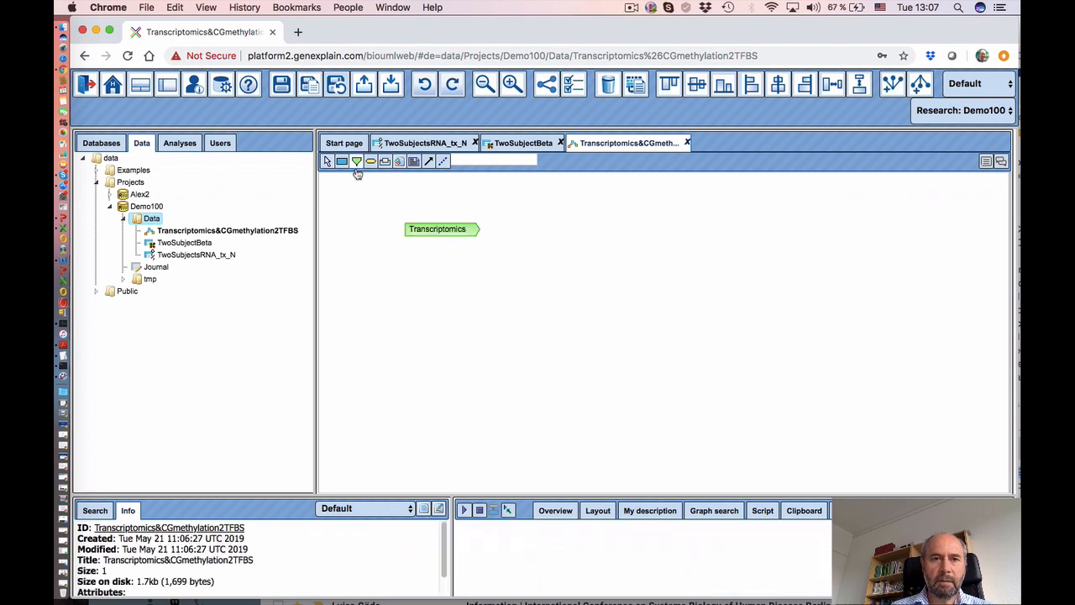
click(415, 304)
click(504, 274)
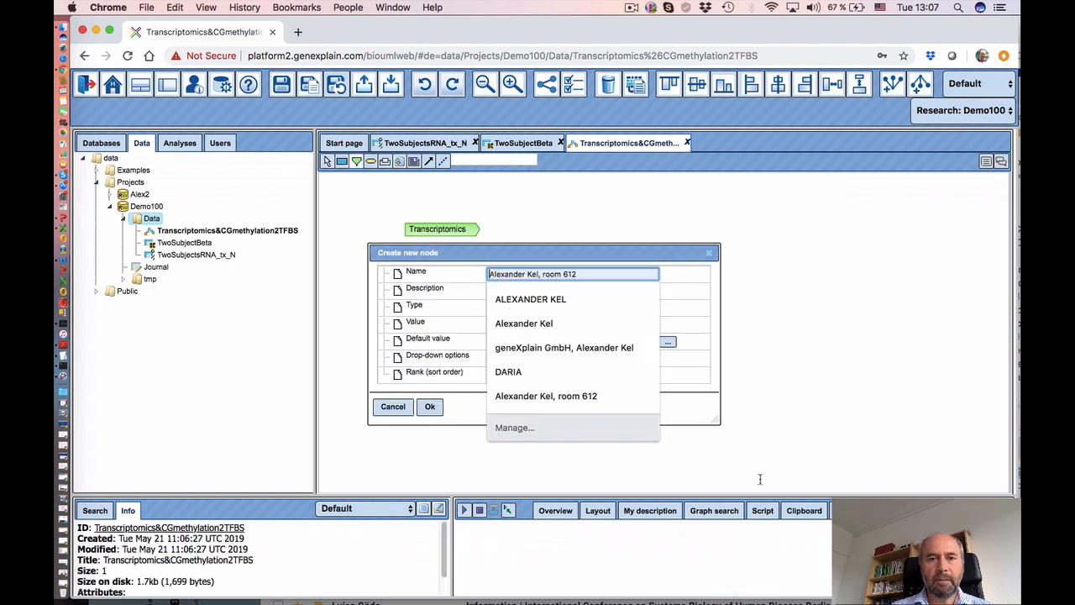
text(CGmethylation)
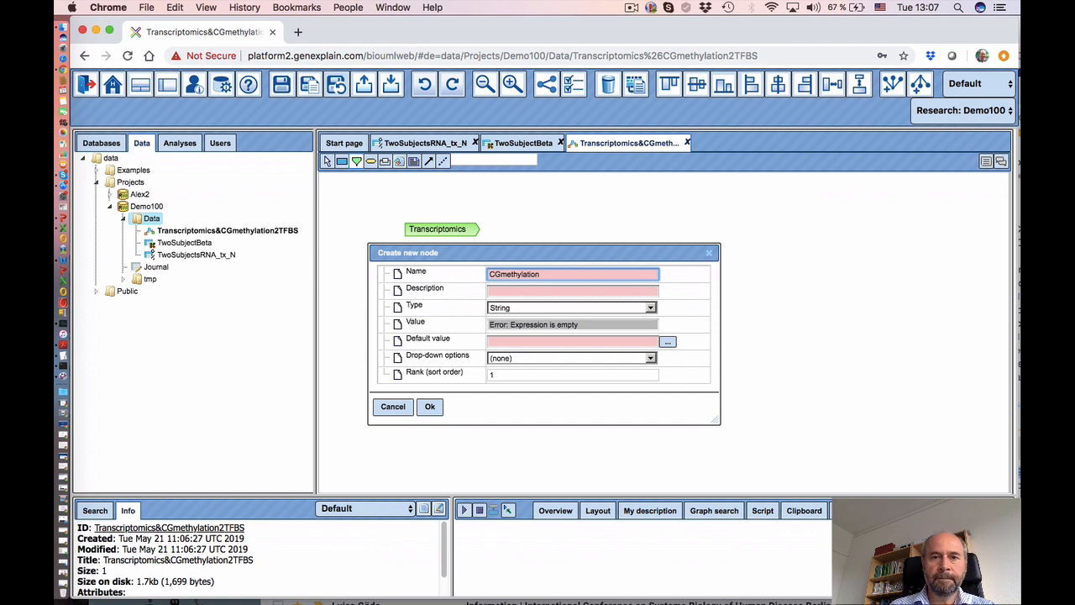
click(559, 312)
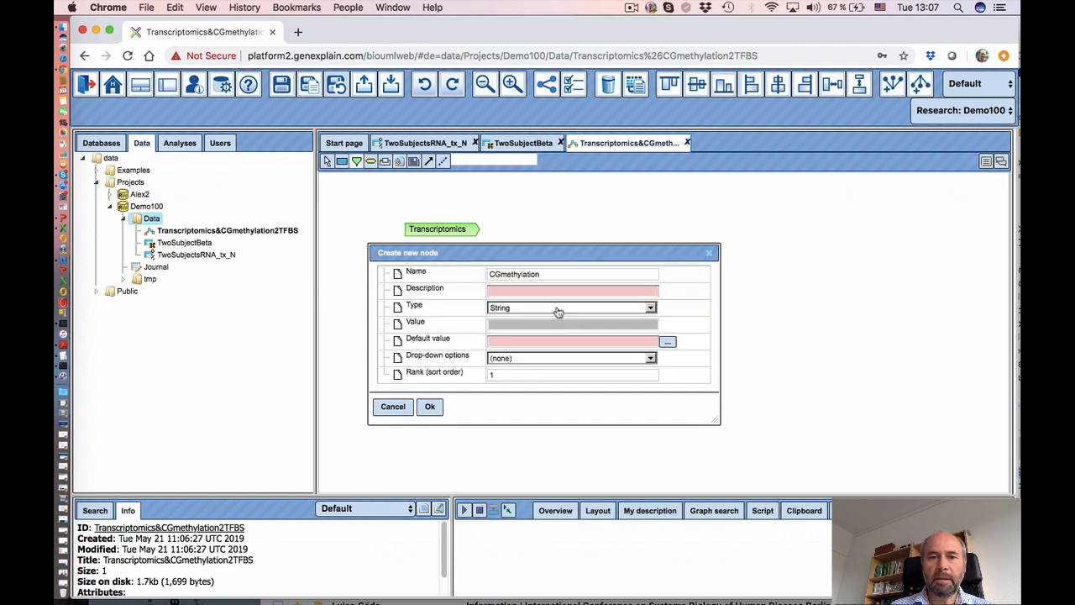
click(559, 312)
click(546, 337)
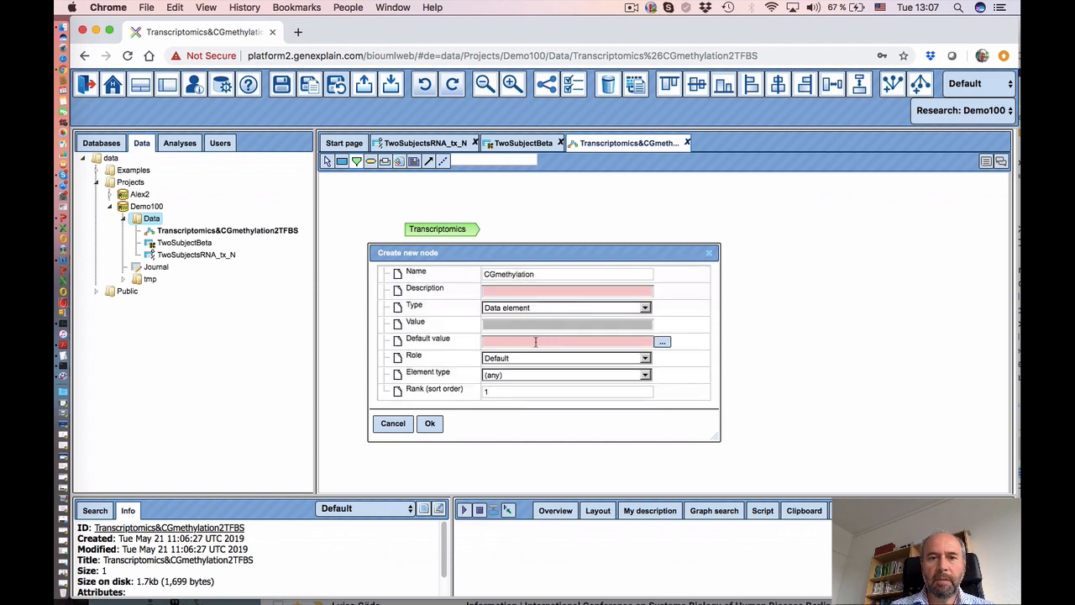
click(662, 343)
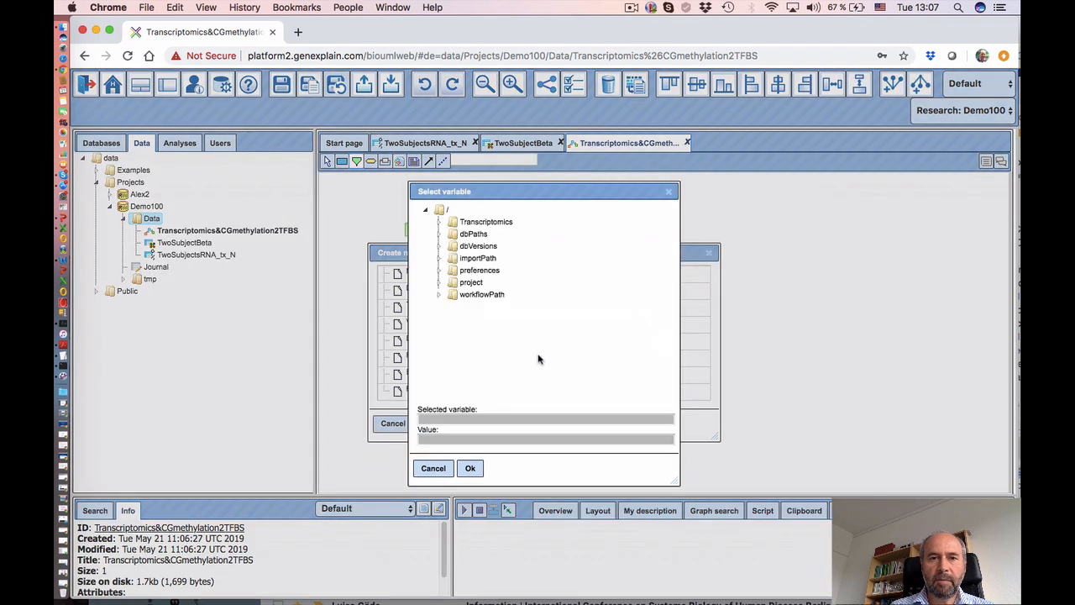
click(471, 284)
click(470, 468)
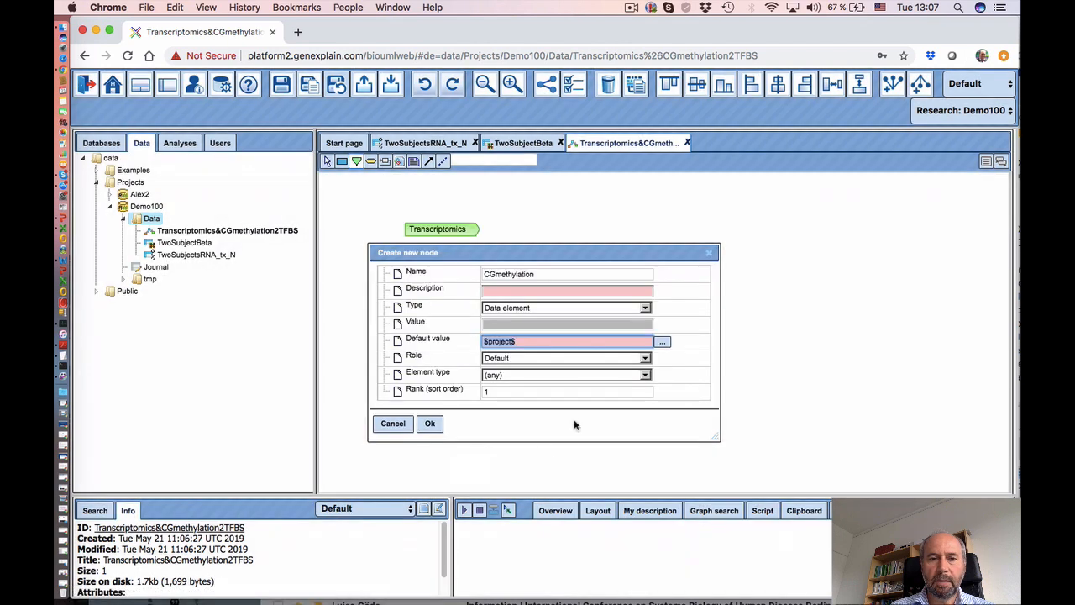
- Give CGmethylation role Input and element type Table, create it, and place it below Transcriptomics
click(545, 360)
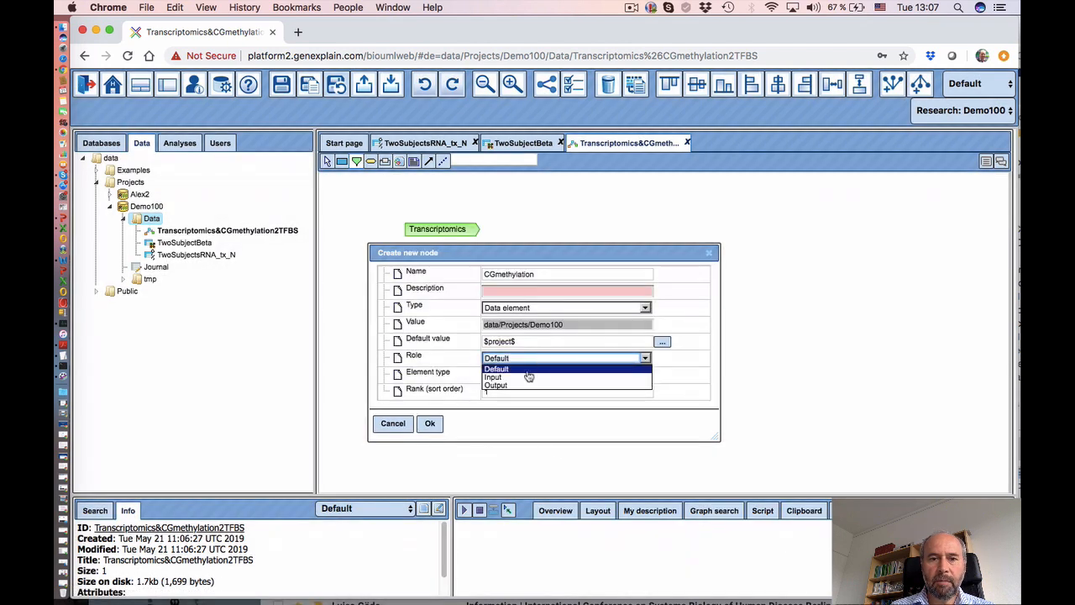
click(529, 377)
click(520, 375)
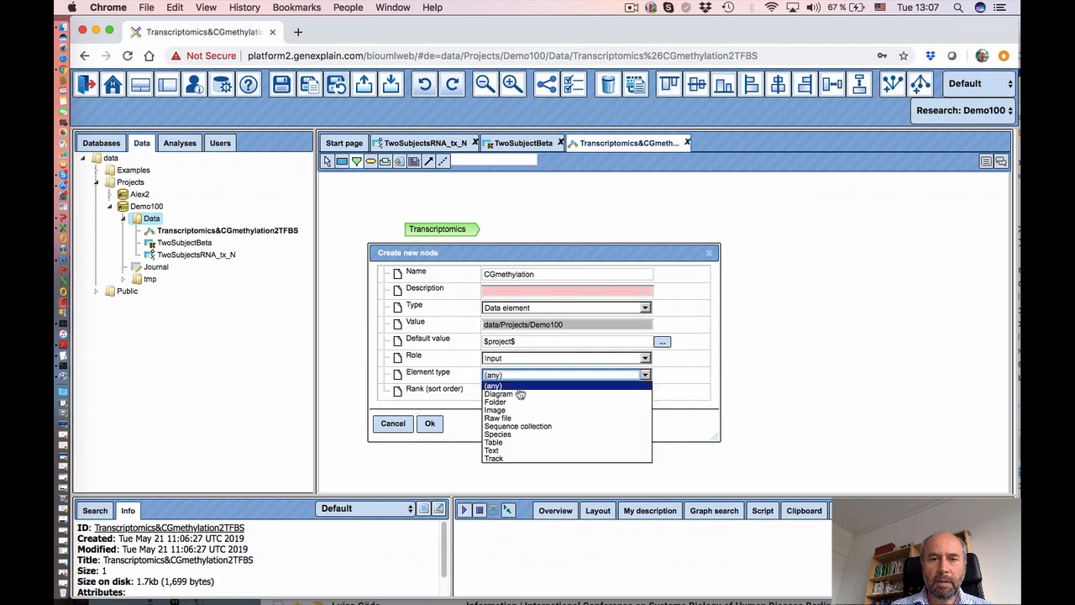
click(517, 450)
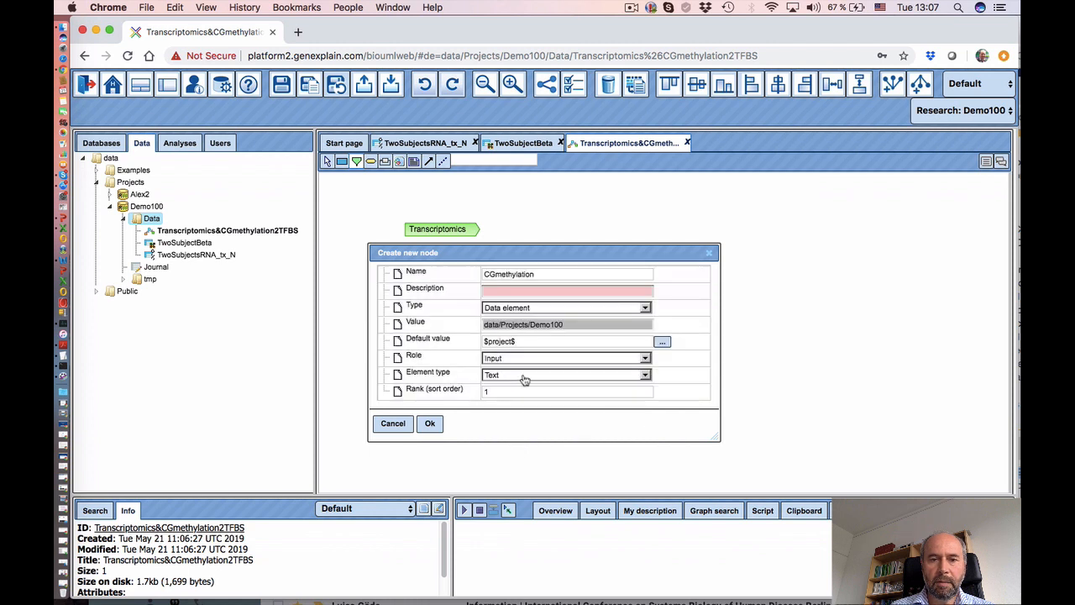
click(524, 380)
click(513, 444)
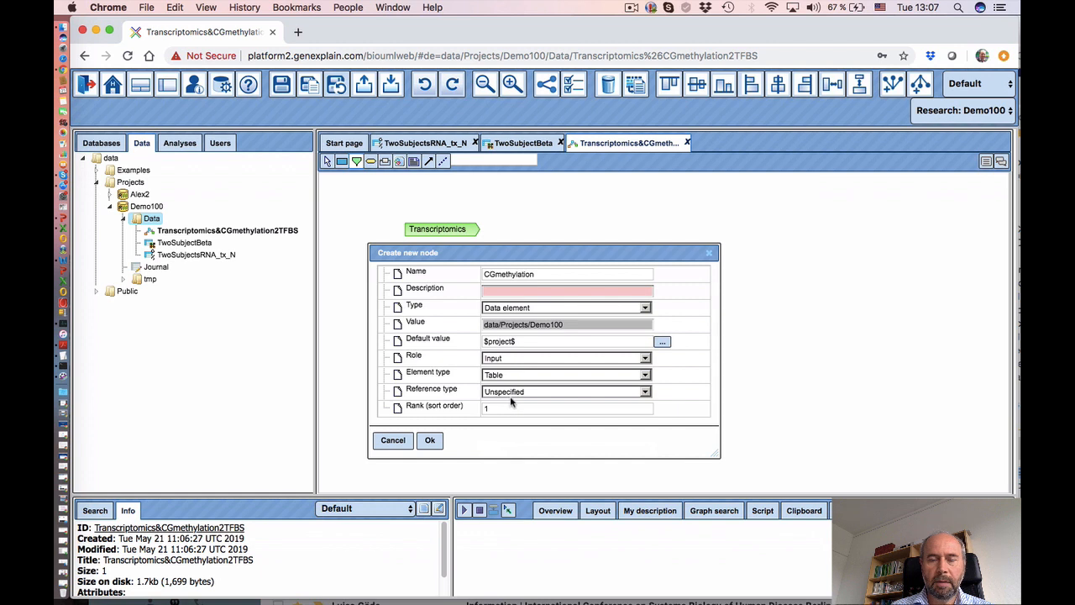
click(430, 442)
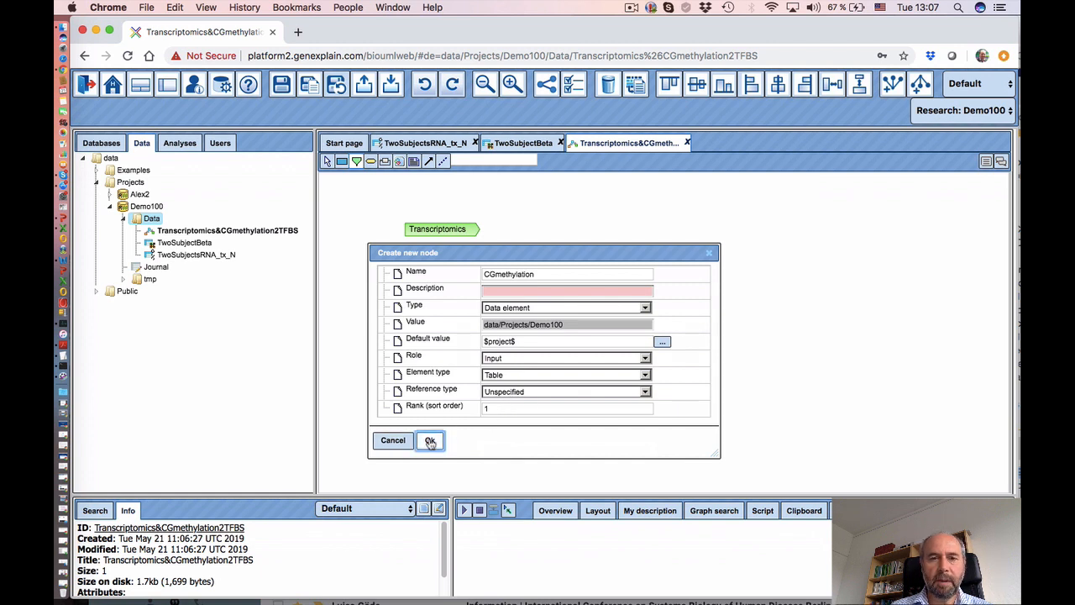
drag(462, 316, 432, 318)
click(593, 349)
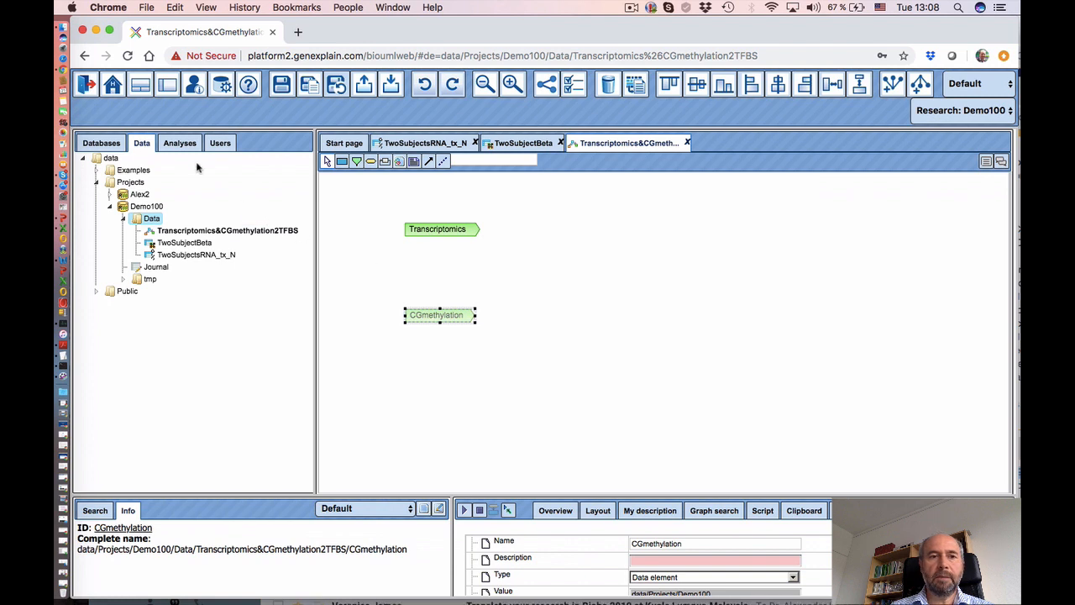
click(179, 145)
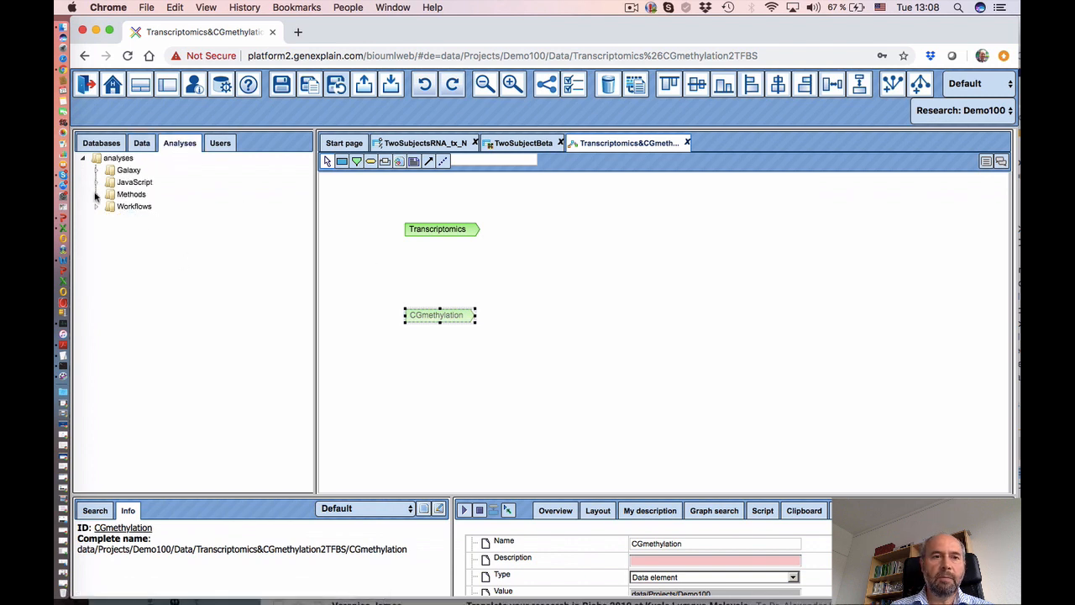
- Drop a Convert table step onto the workflow, converting (auto) input IDs to Genes: Ensembl
click(111, 219)
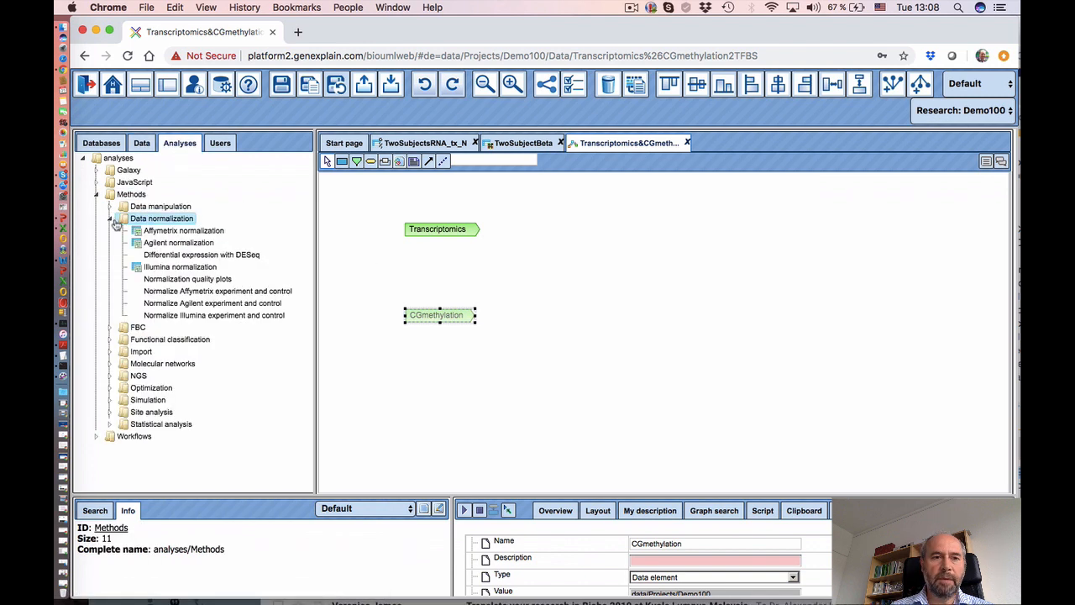
click(109, 218)
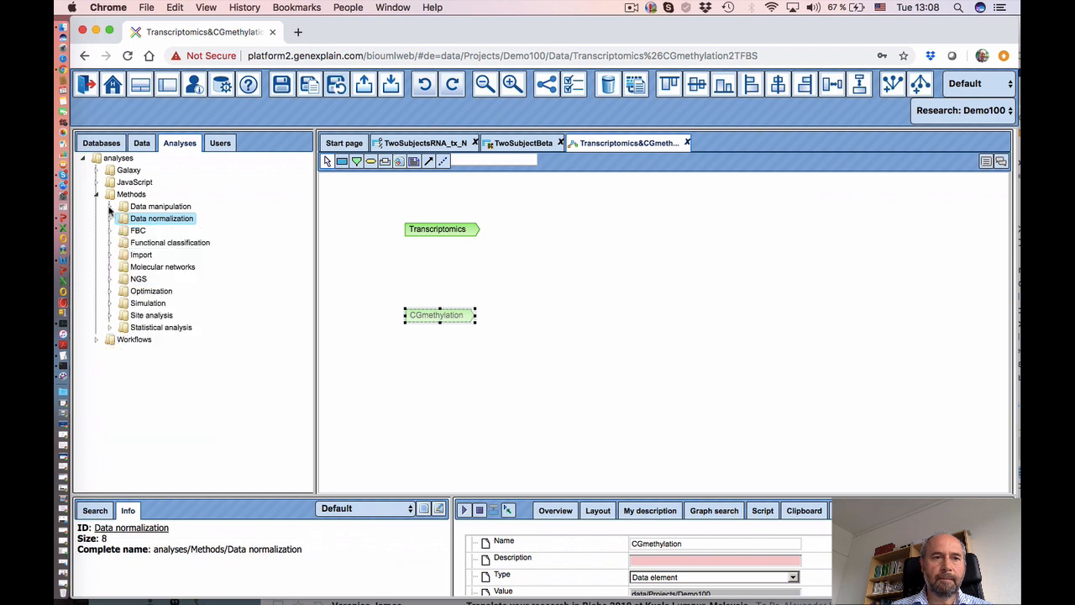
click(109, 205)
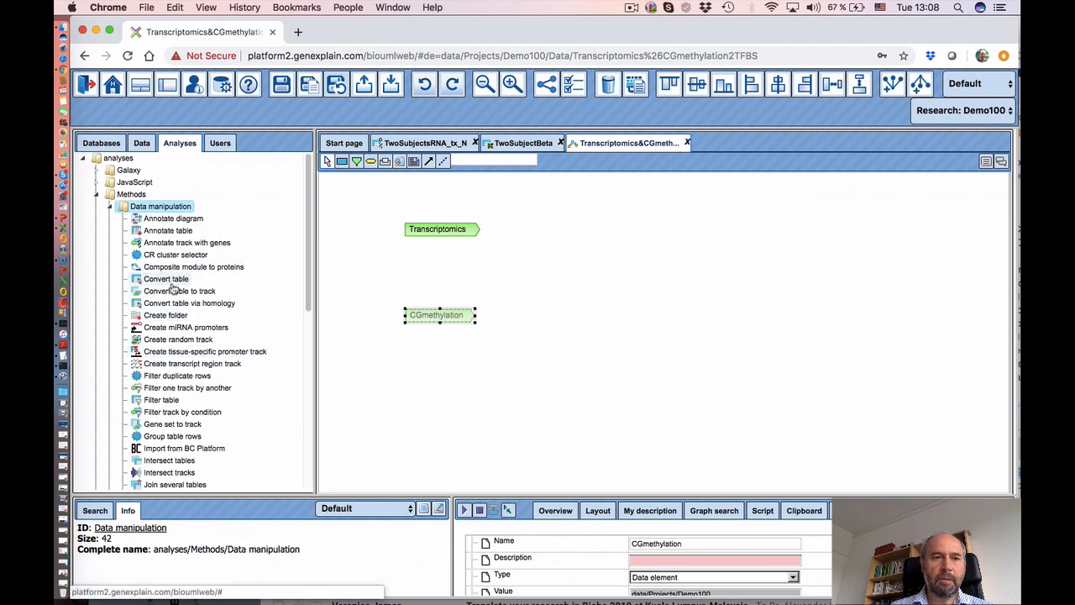
drag(171, 281, 577, 227)
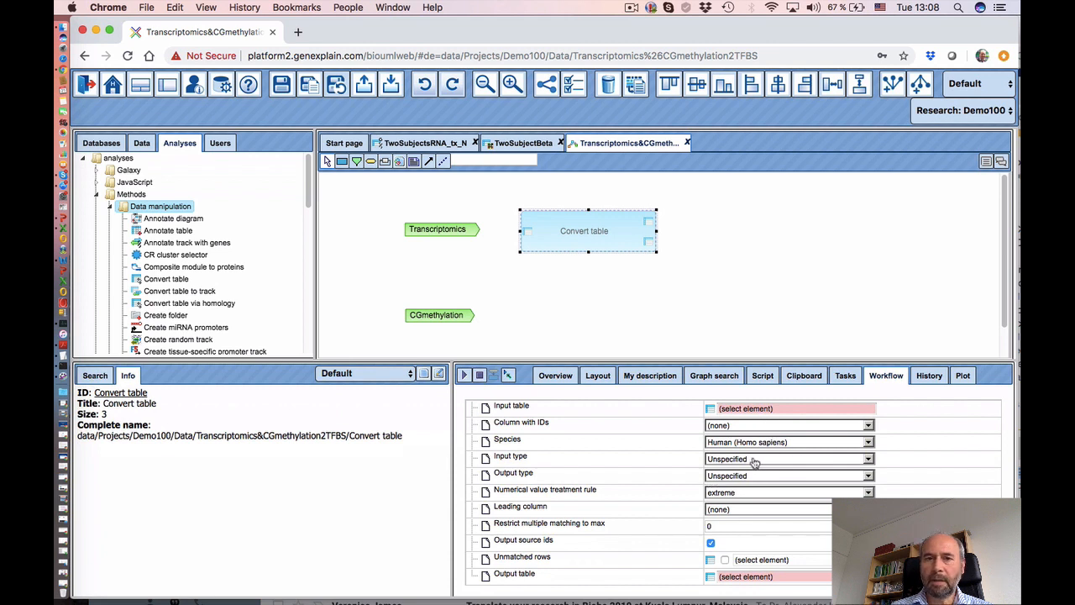
click(810, 466)
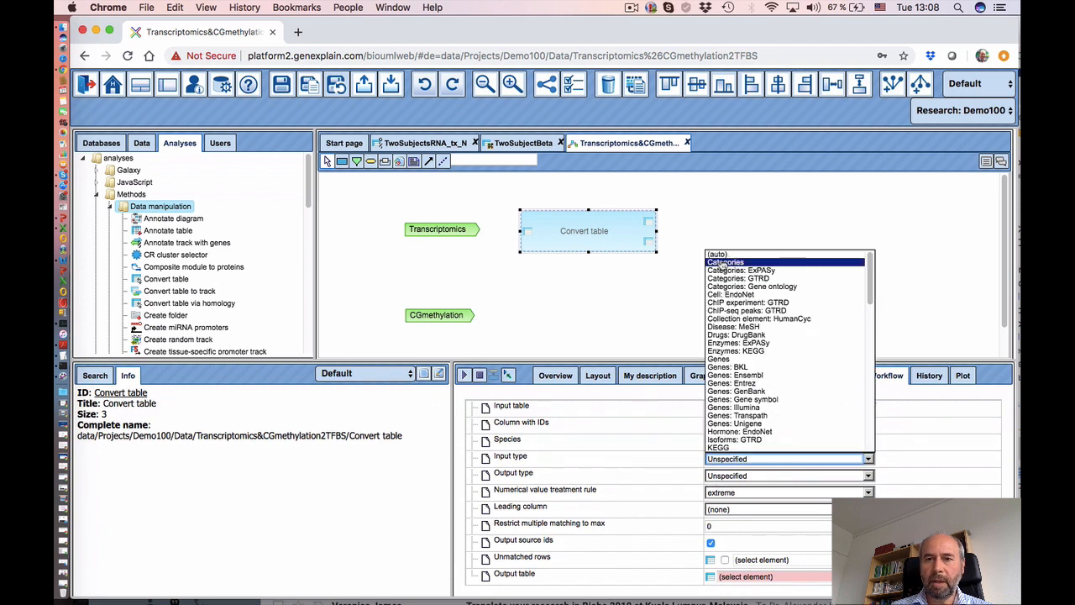
click(719, 253)
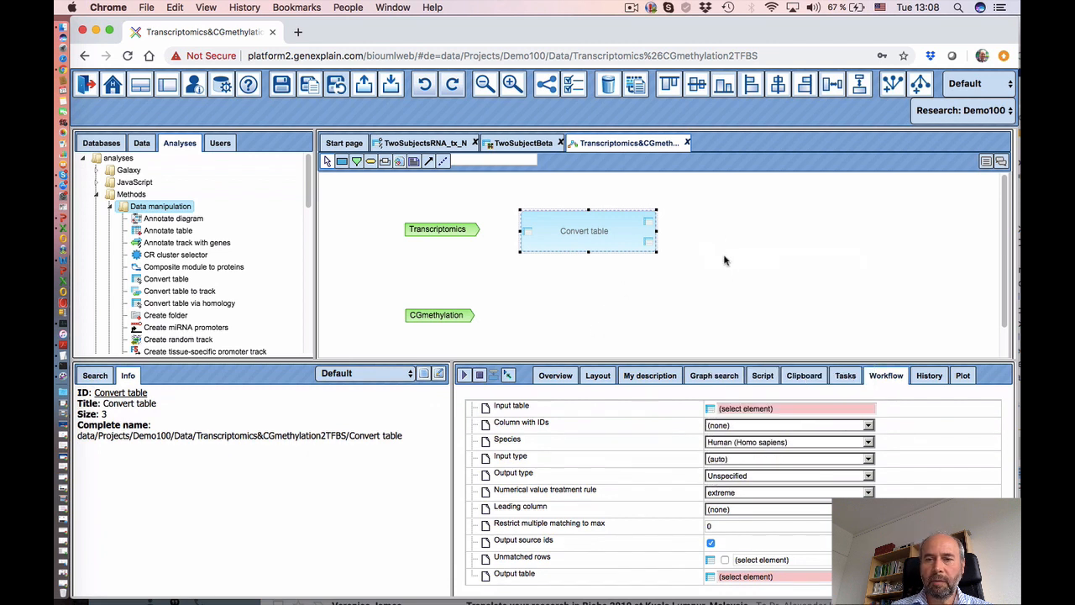
click(756, 477)
scroll(786, 408, down, 1)
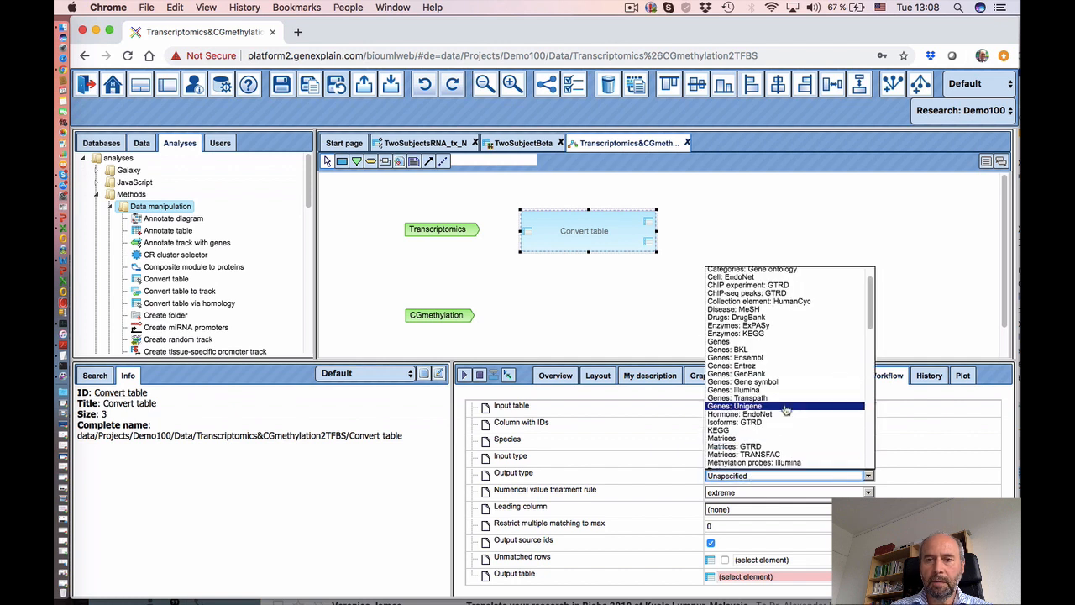
click(766, 357)
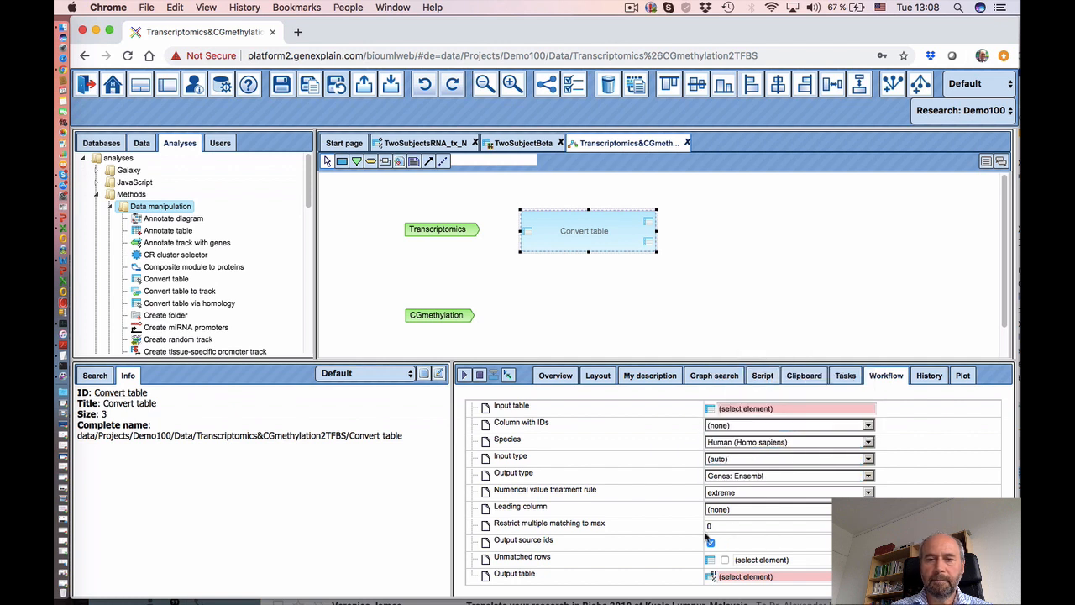
click(600, 323)
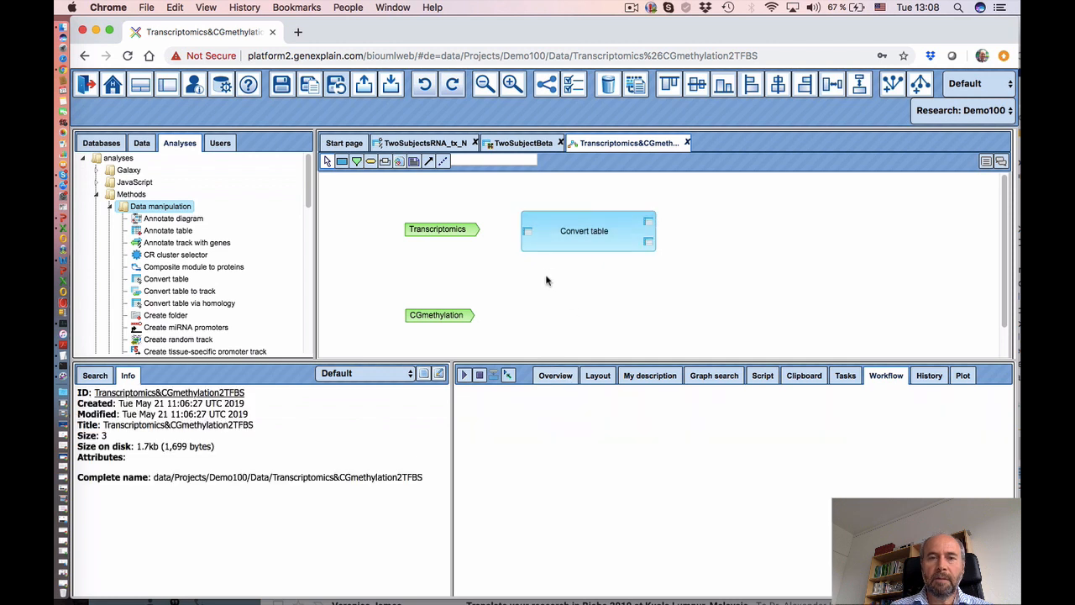
- Link Transcriptomics into Convert table's input and start a Data element node named Tr_ensembl
click(428, 161)
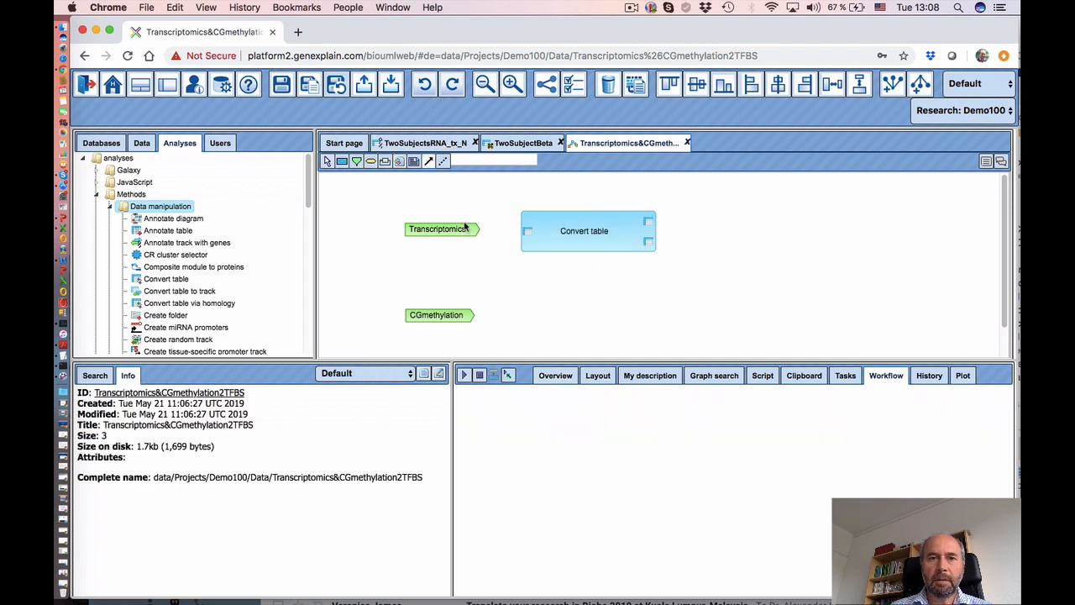
drag(457, 233, 527, 232)
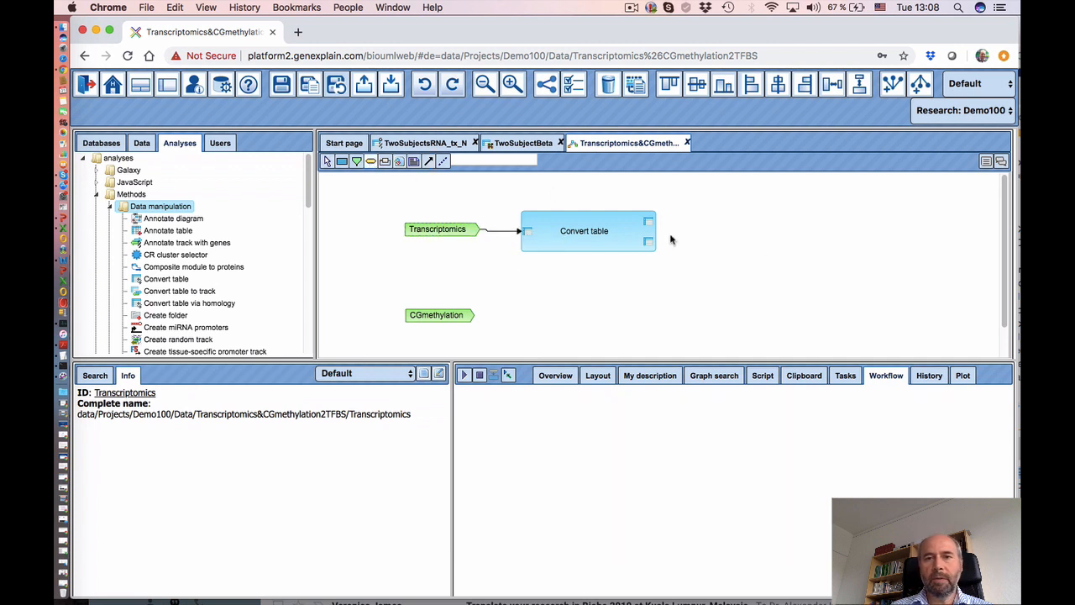
click(709, 220)
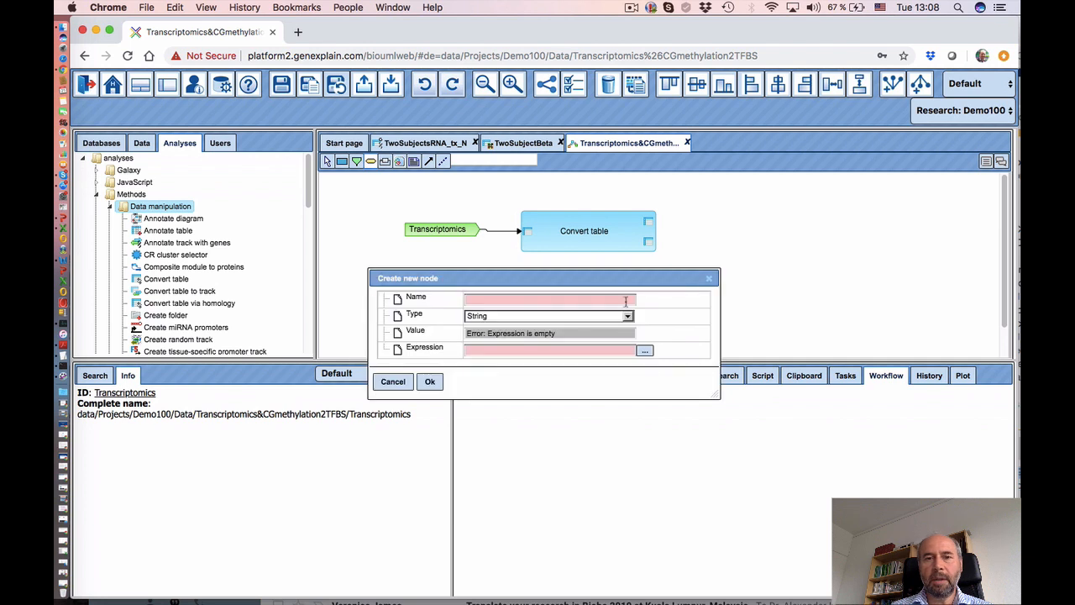
click(532, 298)
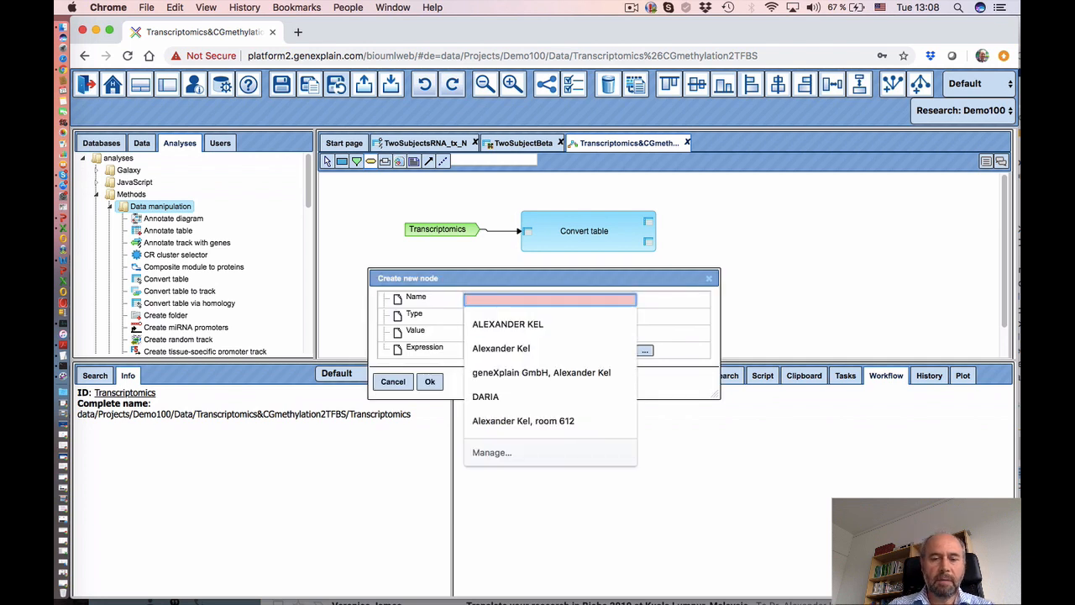
text(Tr_ensembl)
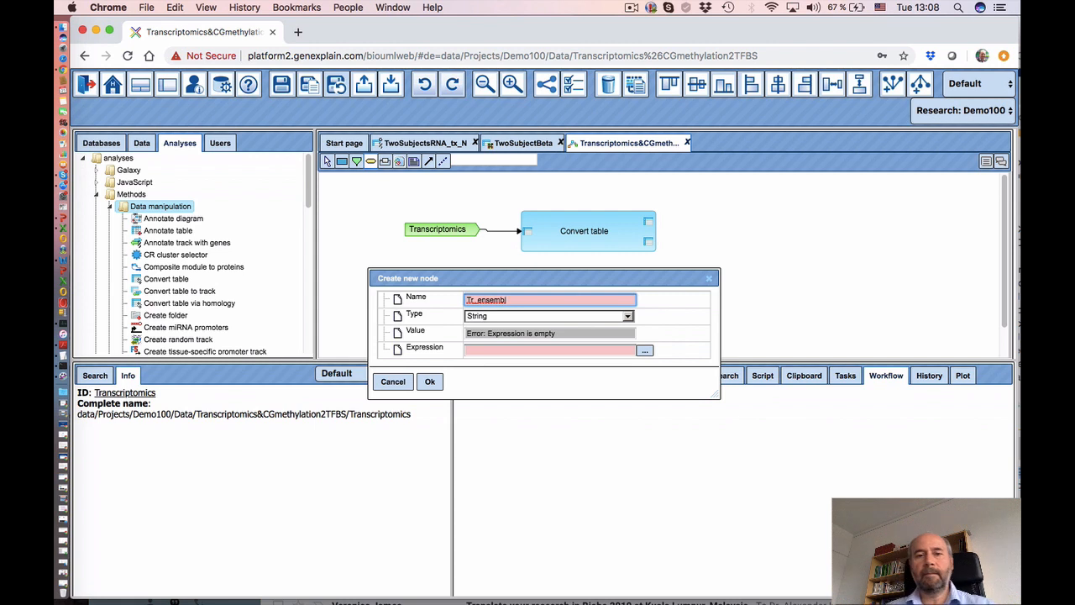
click(499, 321)
click(499, 321)
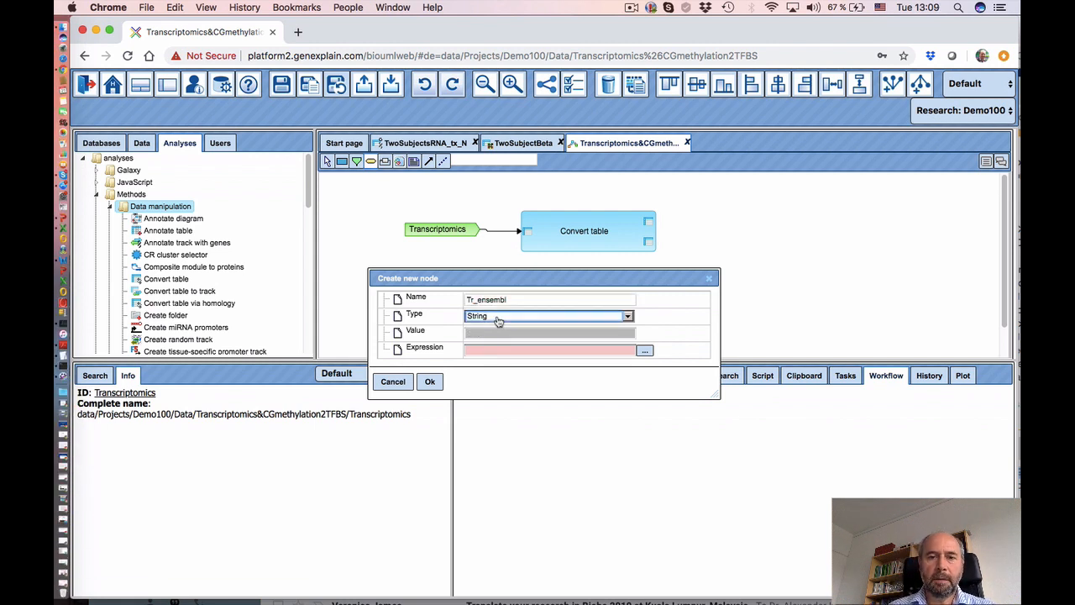
click(499, 321)
click(490, 340)
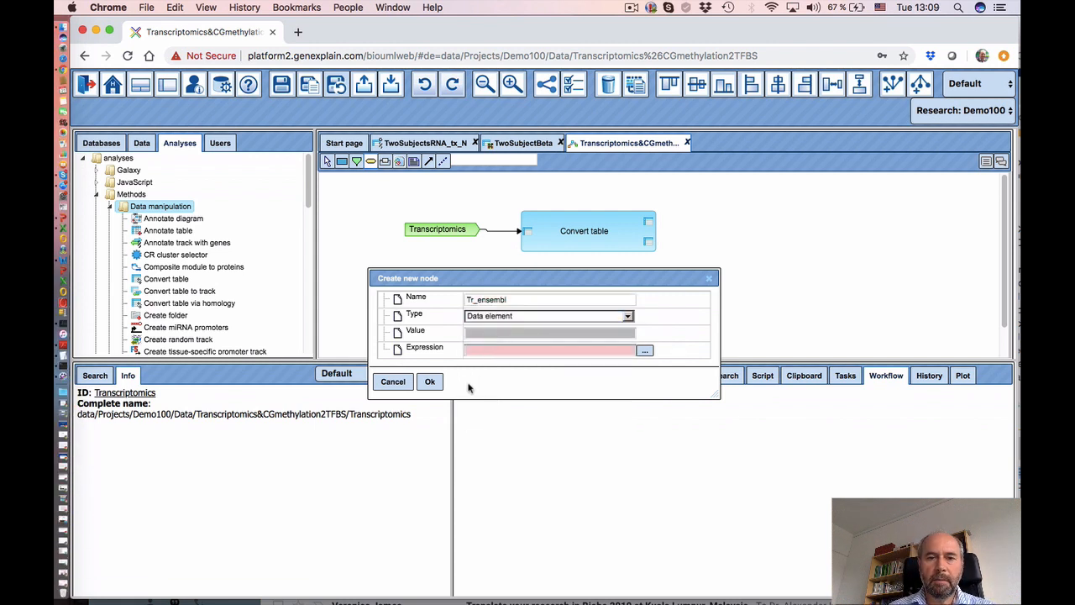
- Set the node's expression to '$Transcriptomics$ Ensembl' and create Tr_ensembl
click(646, 351)
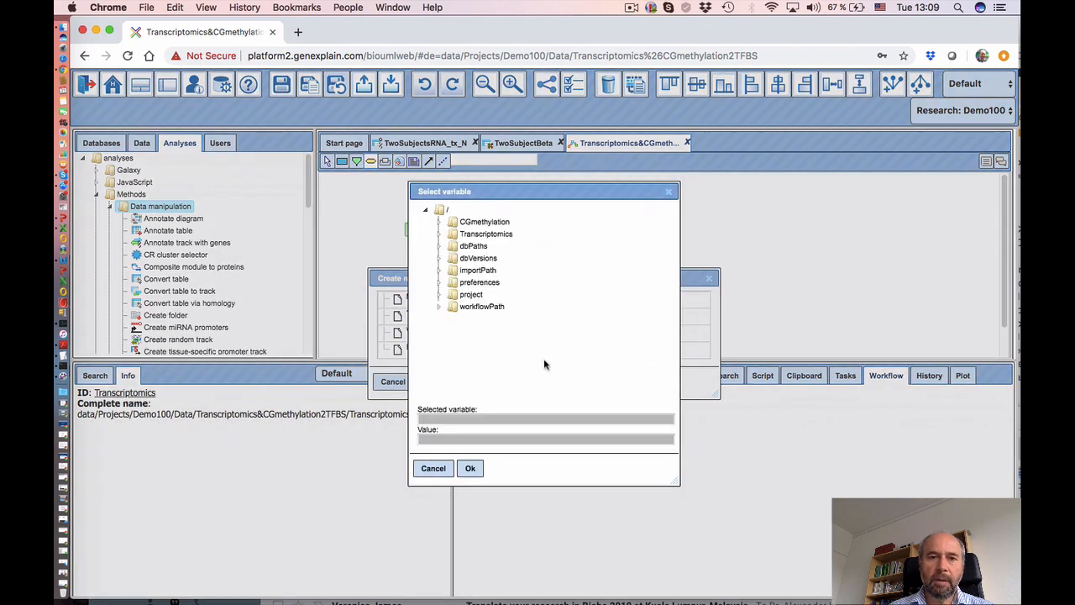
click(492, 238)
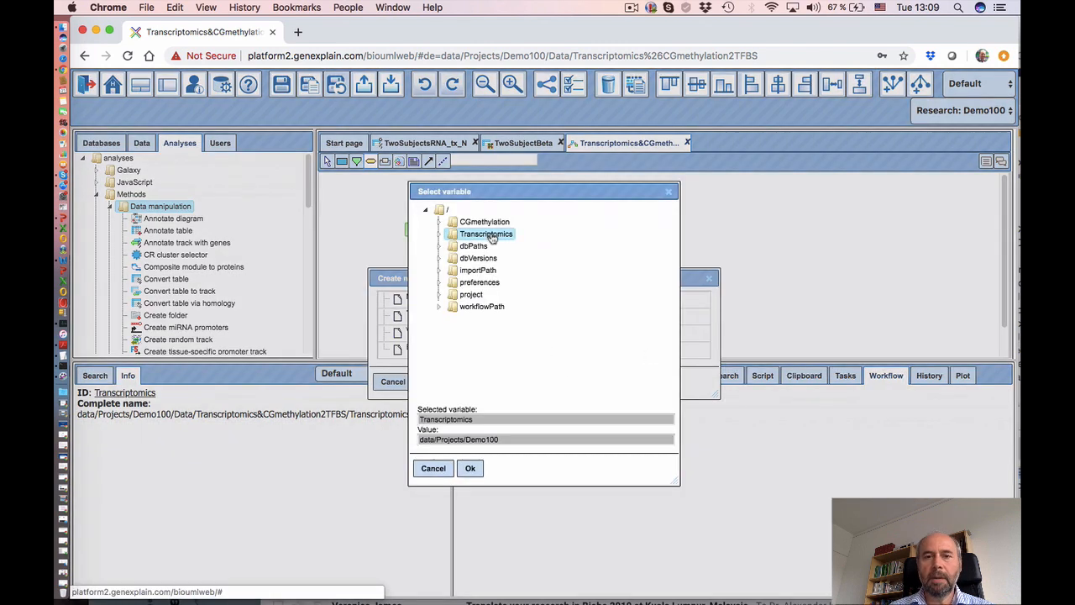
click(470, 468)
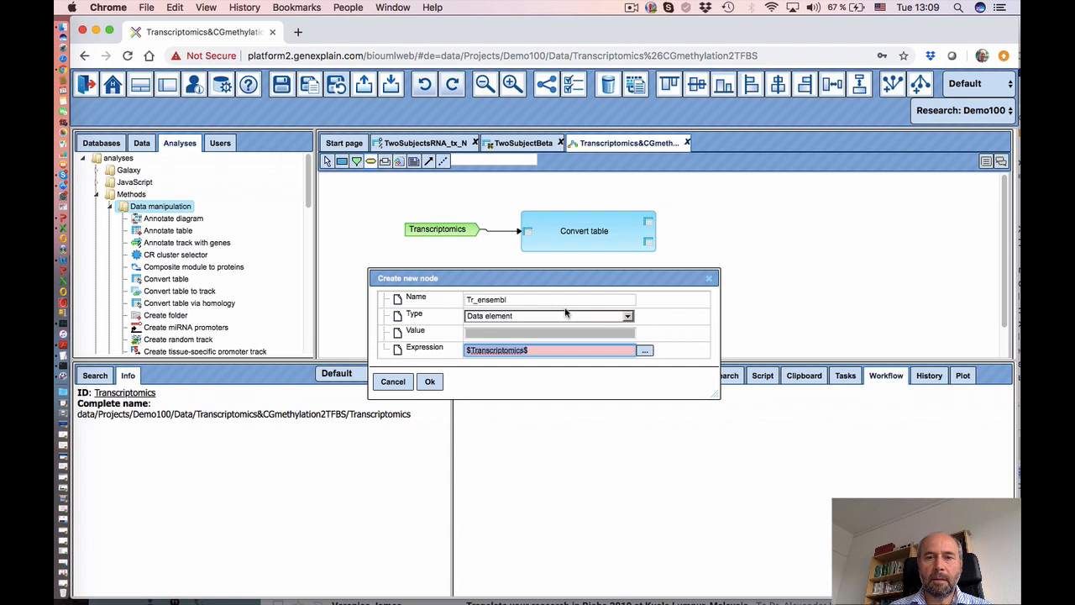
click(543, 351)
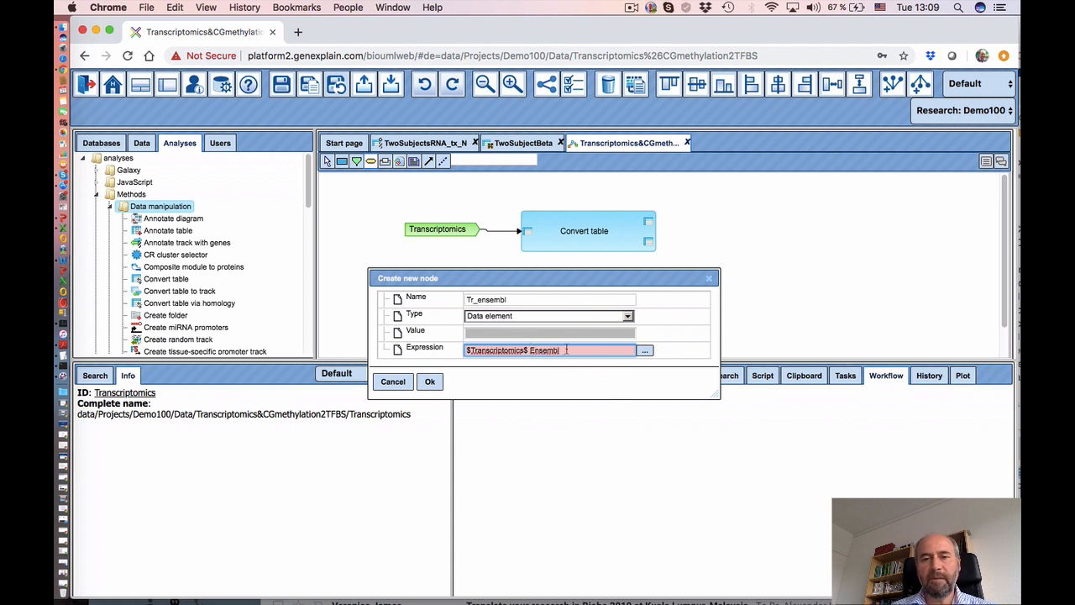
click(430, 382)
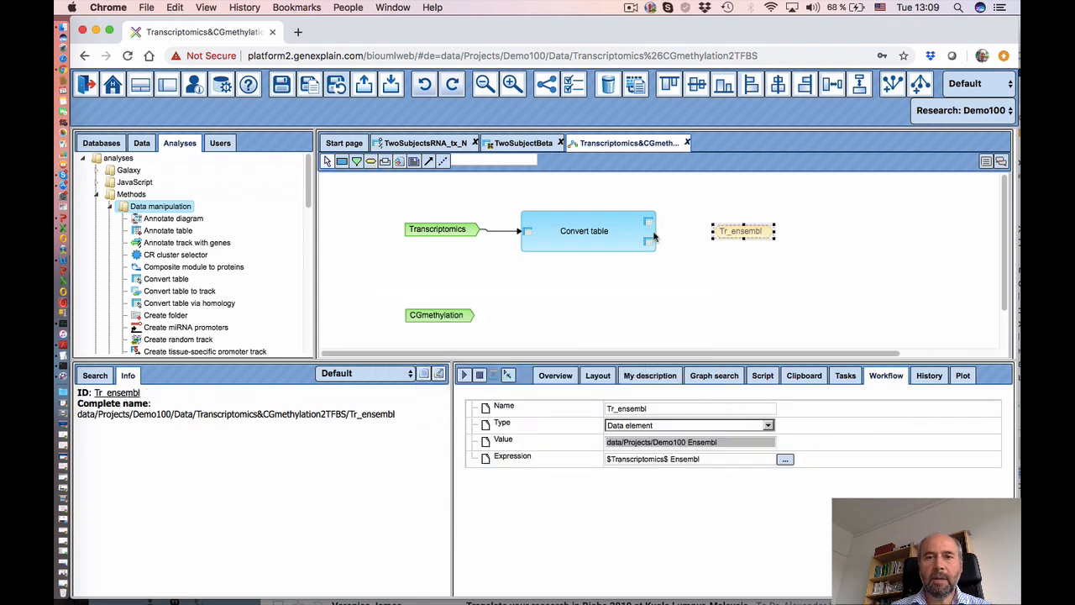
- Remove the link looping back into Convert table and connect its Output table to Tr_ensembl
click(429, 160)
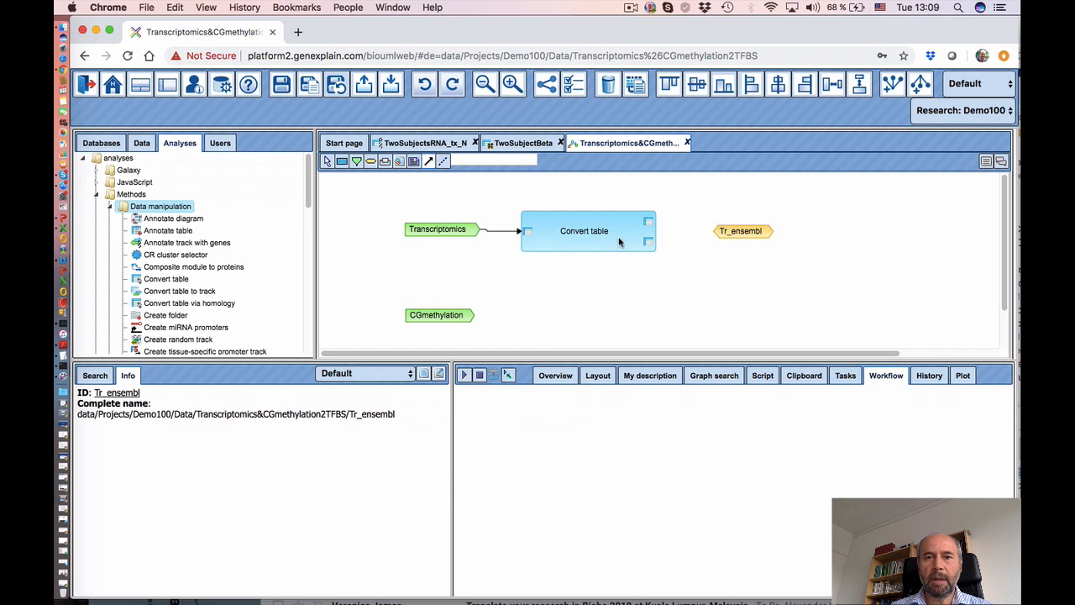
click(650, 225)
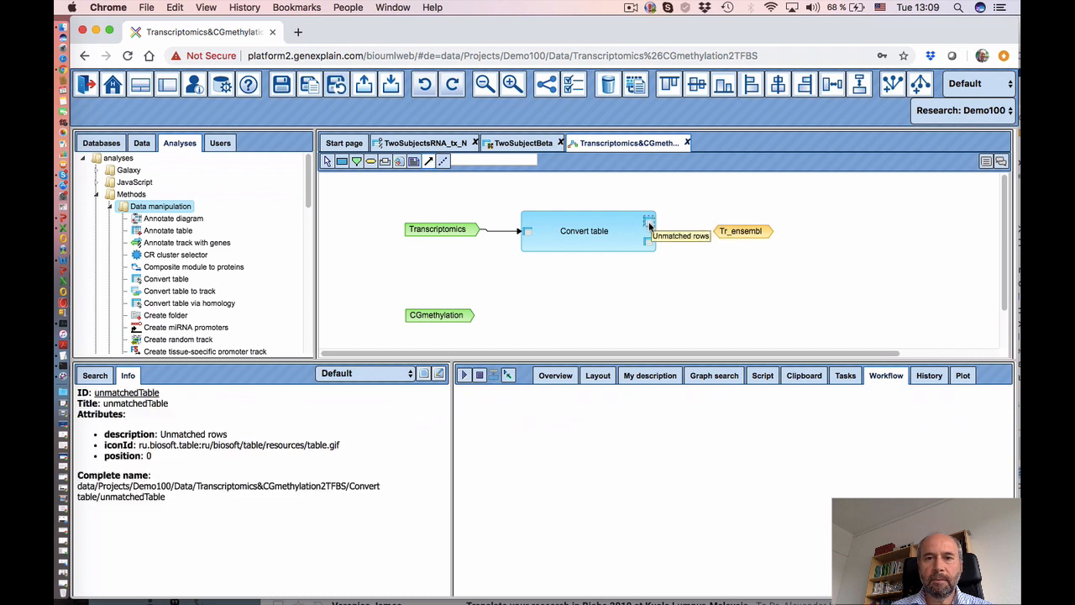
click(649, 245)
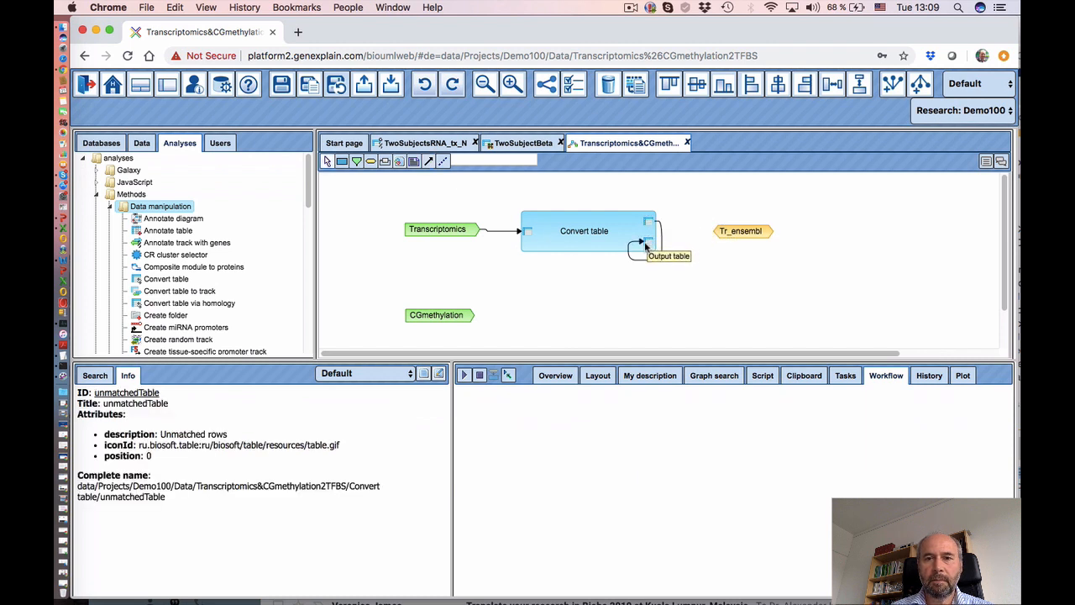
click(662, 245)
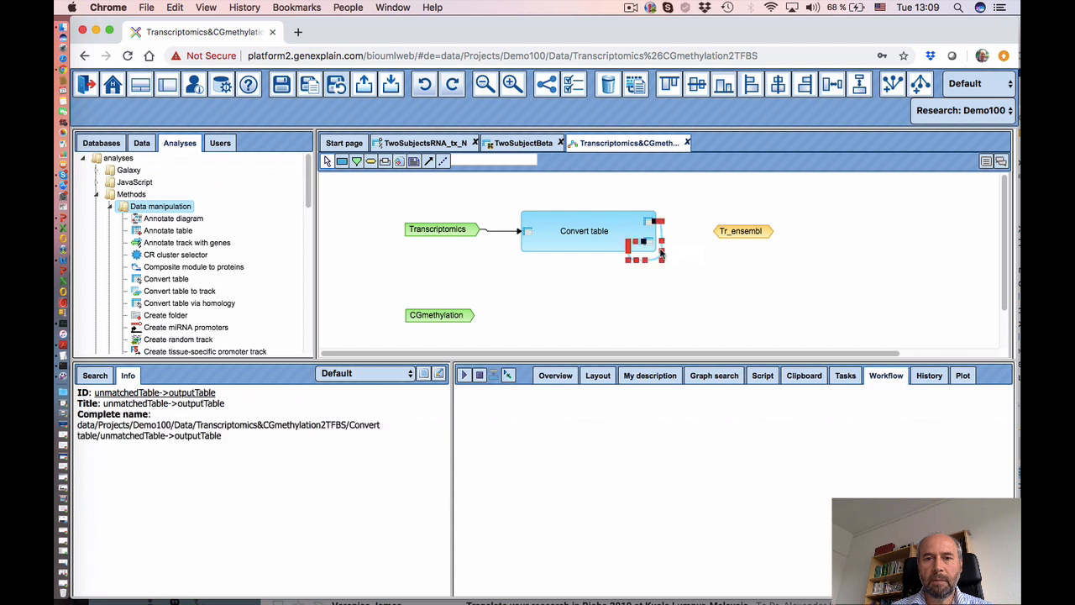
right_click(662, 249)
click(683, 291)
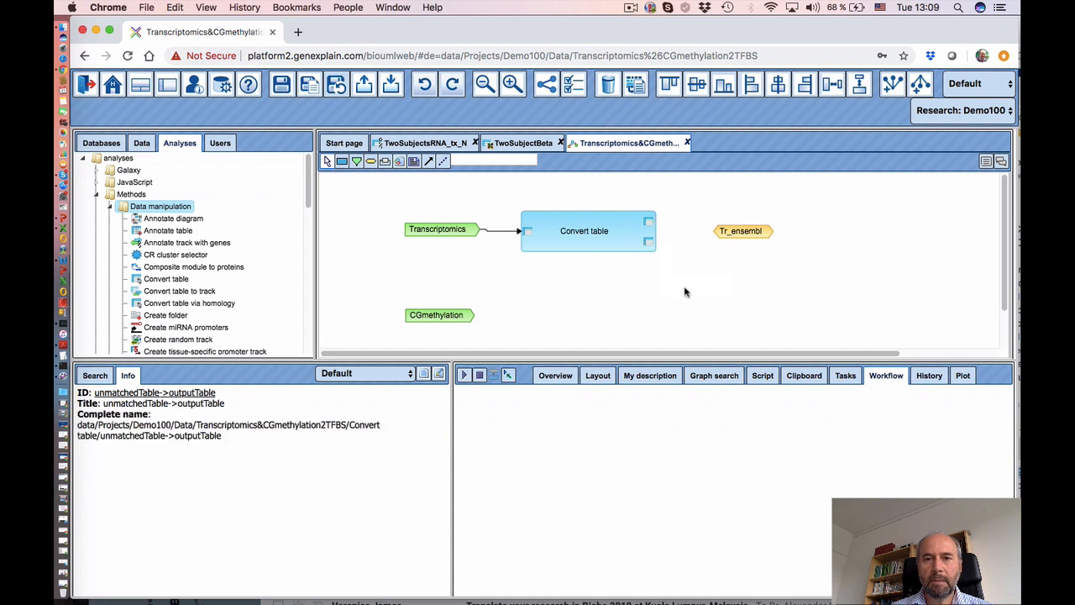
click(648, 243)
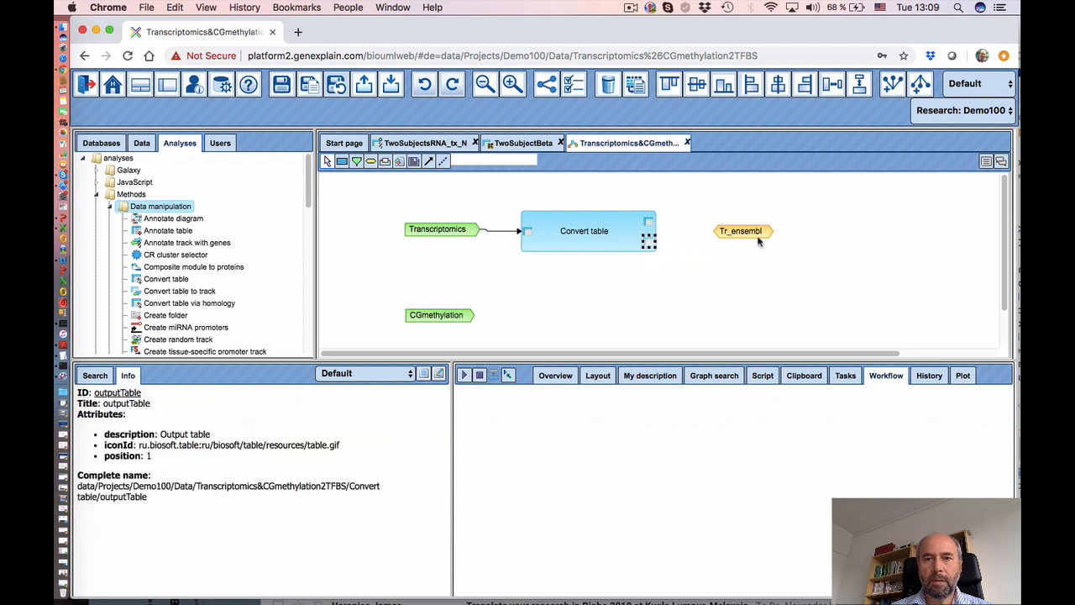
click(428, 161)
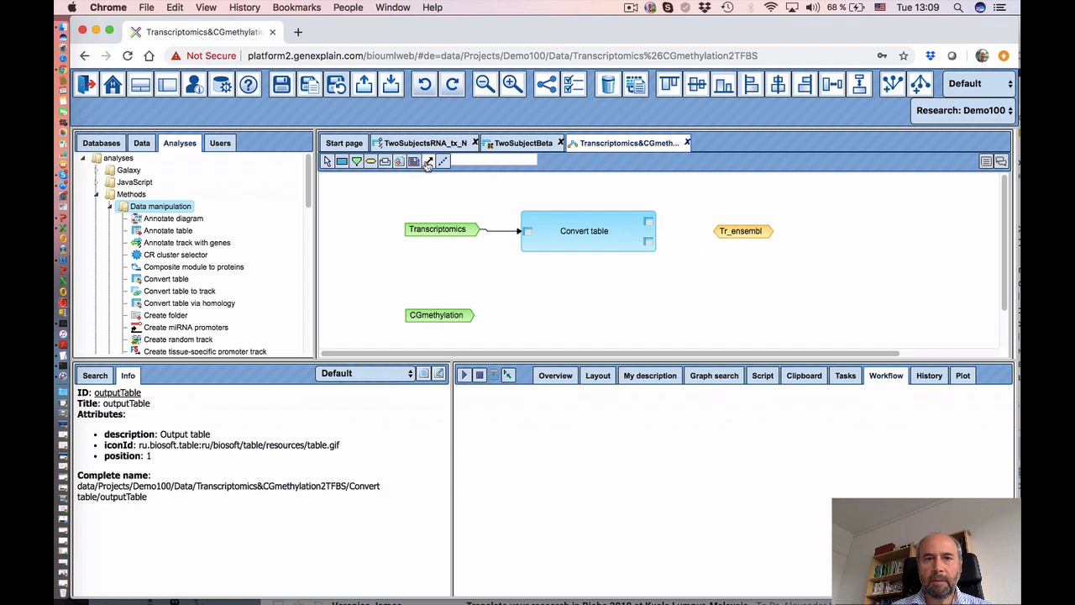
mouse_move(648, 242)
mouse_down()
mouse_move(753, 234)
mouse_move(728, 244)
mouse_up()
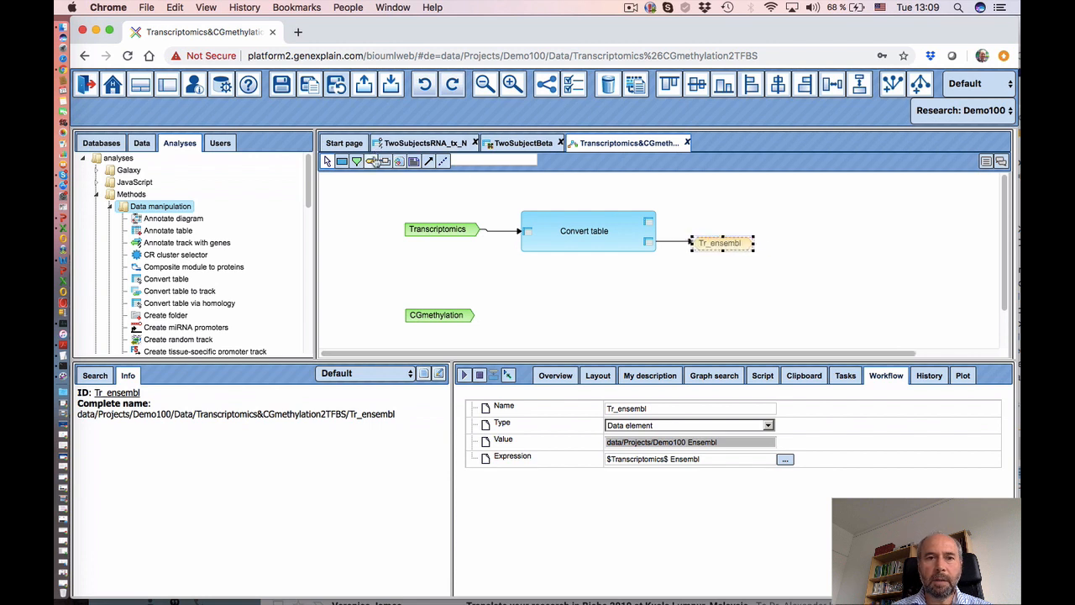
- Define Tr_notmatched as a Data element (temporary) with expression '$Tr_ensembl$ notmatched'
click(709, 211)
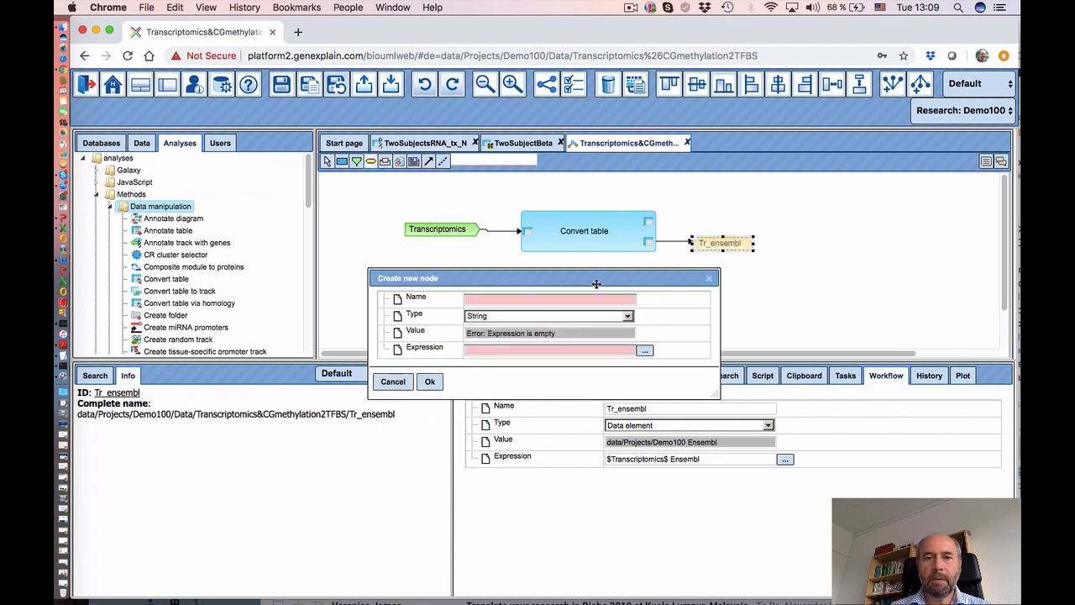
click(527, 298)
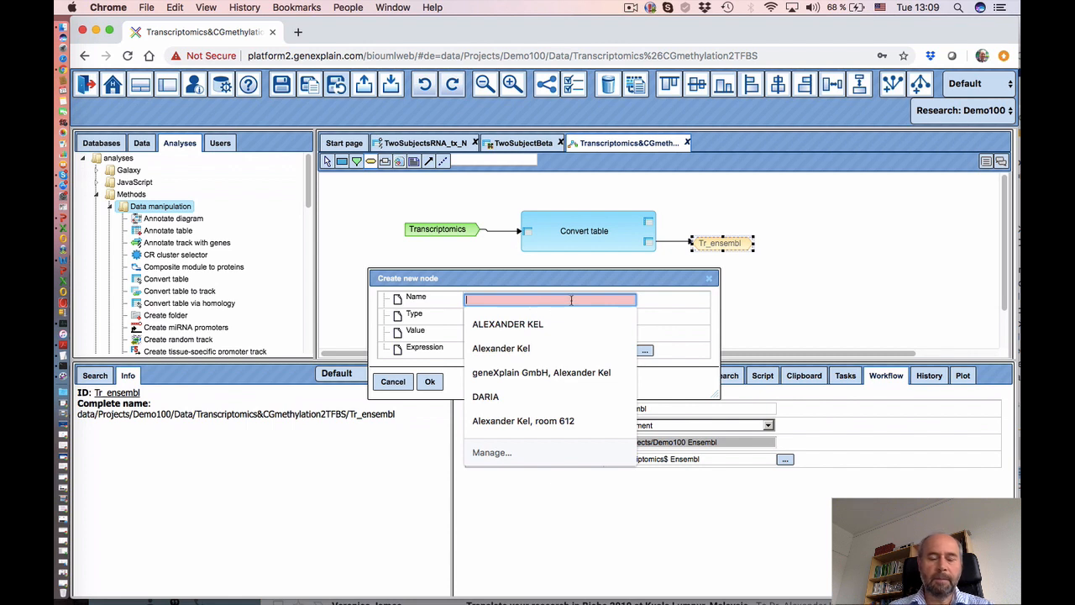
text(Tr_notmatched)
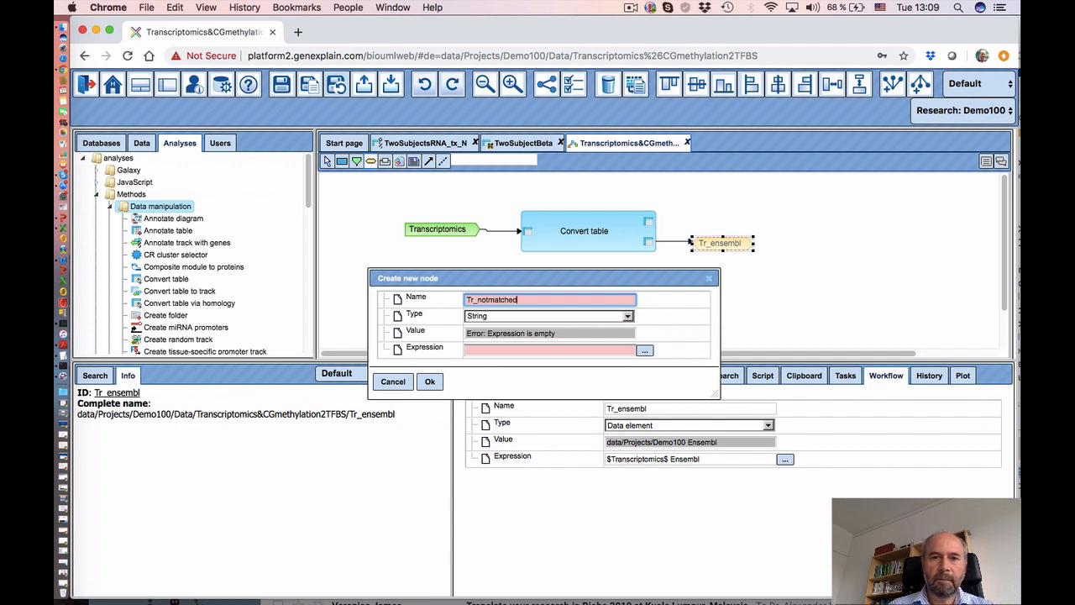
click(531, 318)
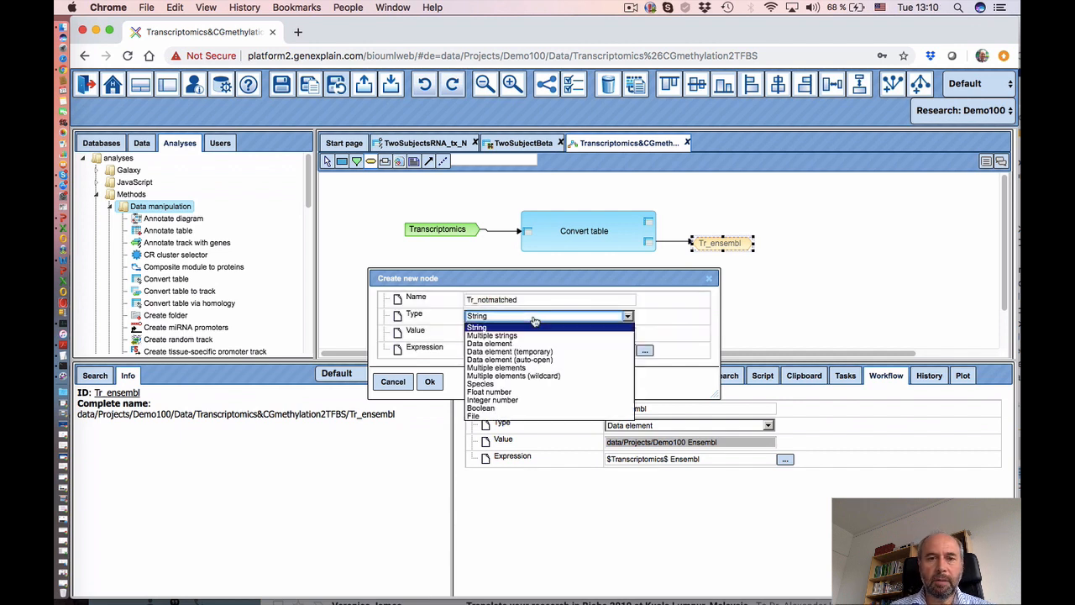
click(528, 344)
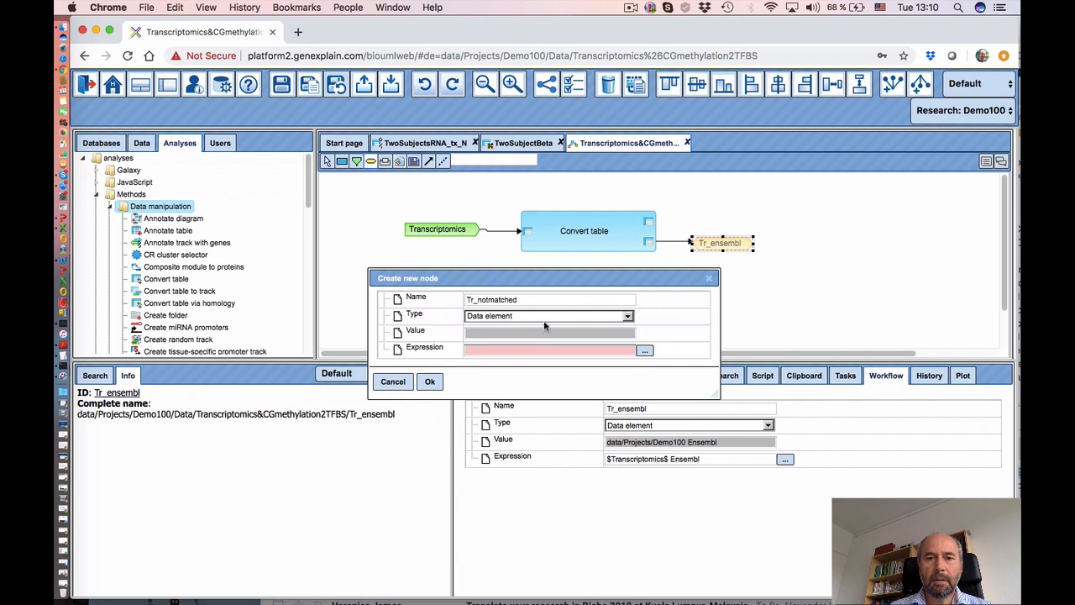
click(542, 318)
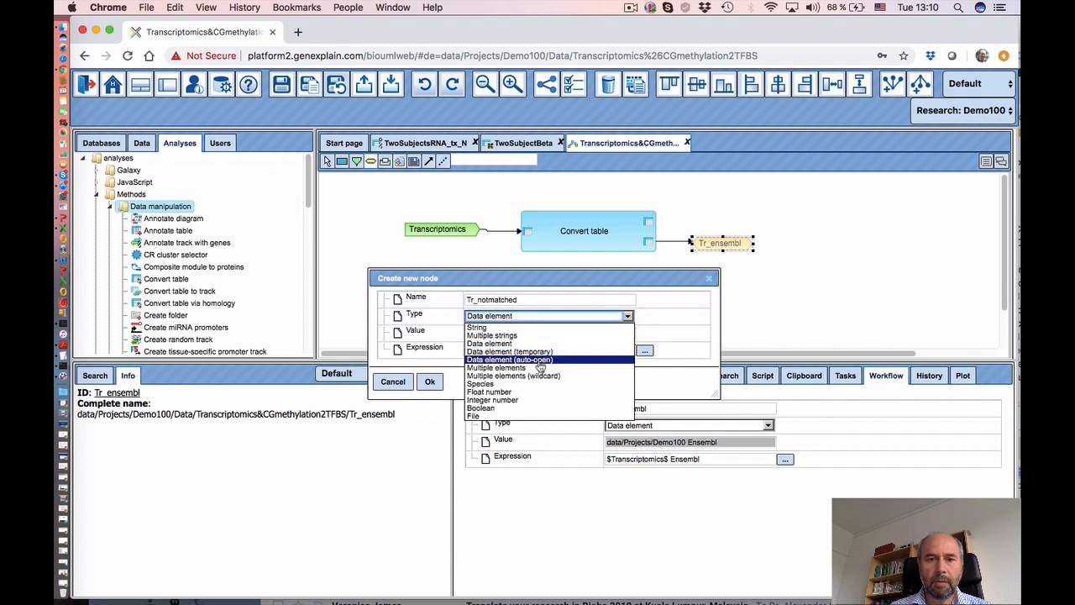
click(542, 351)
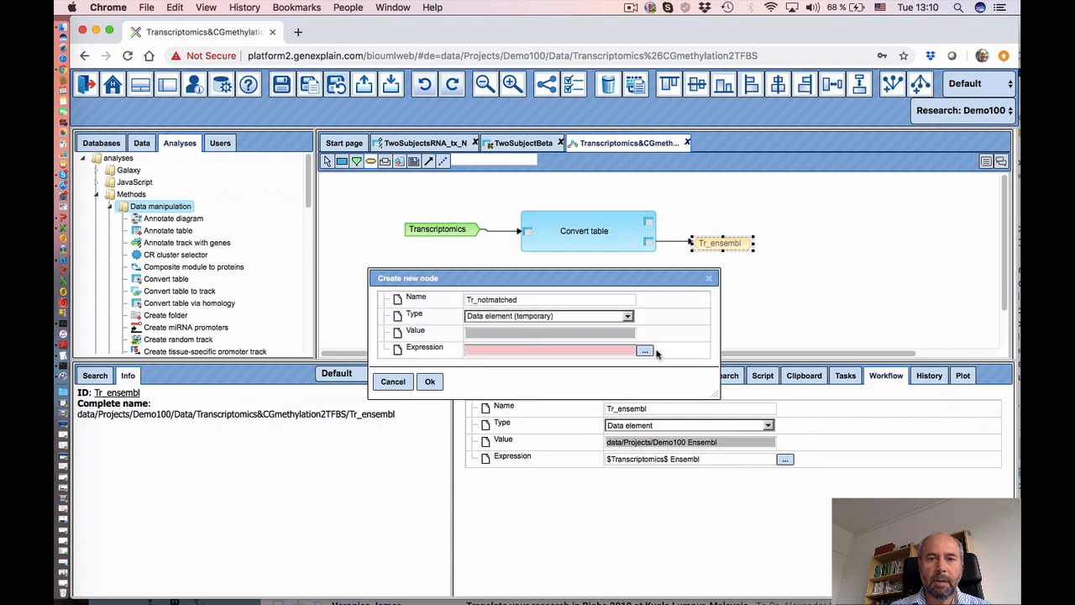
click(645, 351)
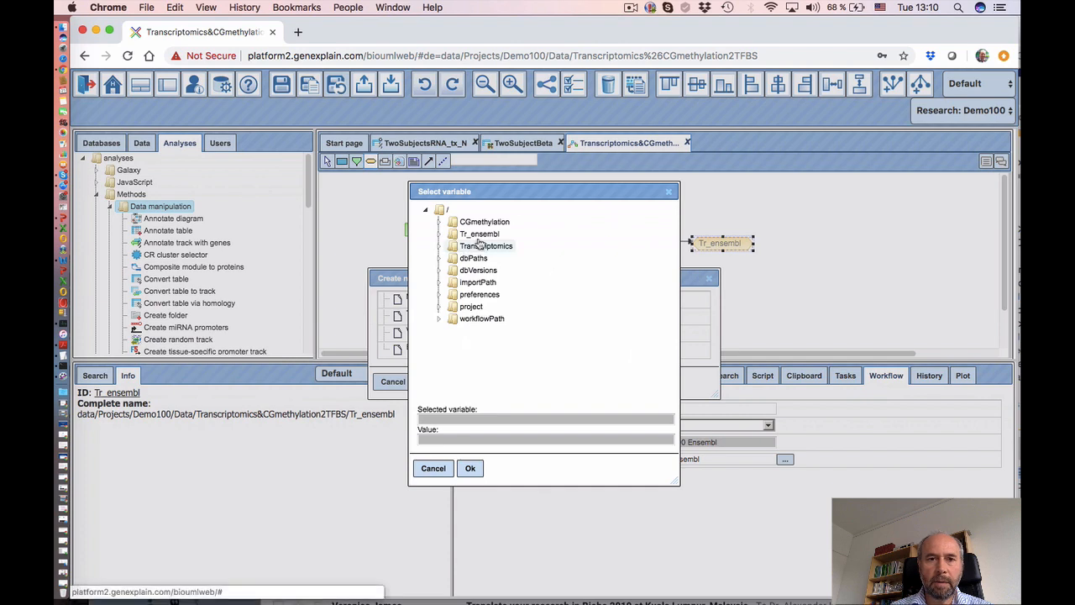
click(479, 234)
click(470, 468)
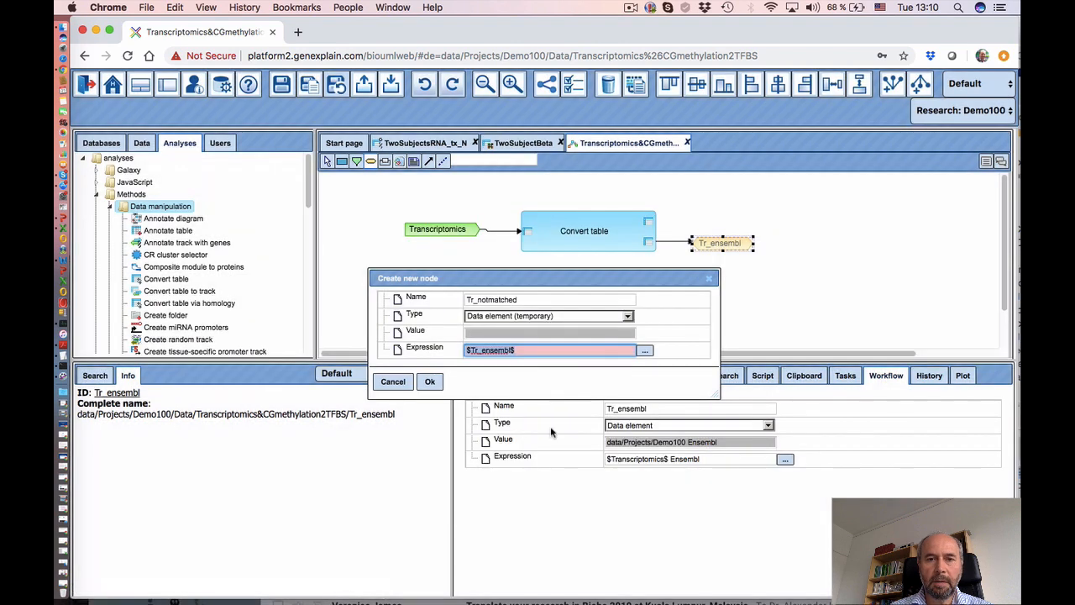
click(543, 352)
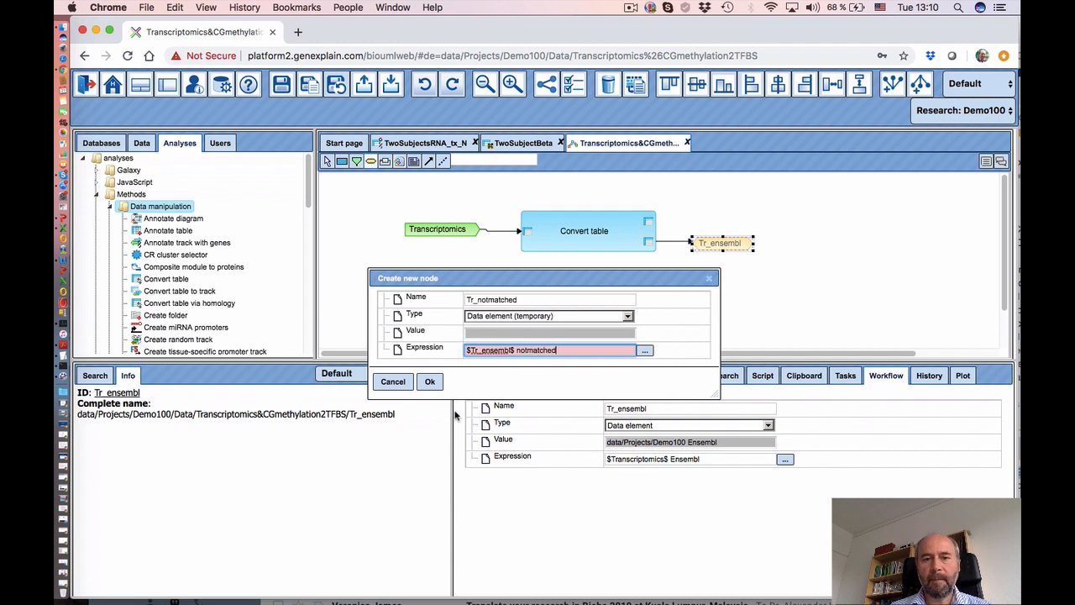
click(430, 384)
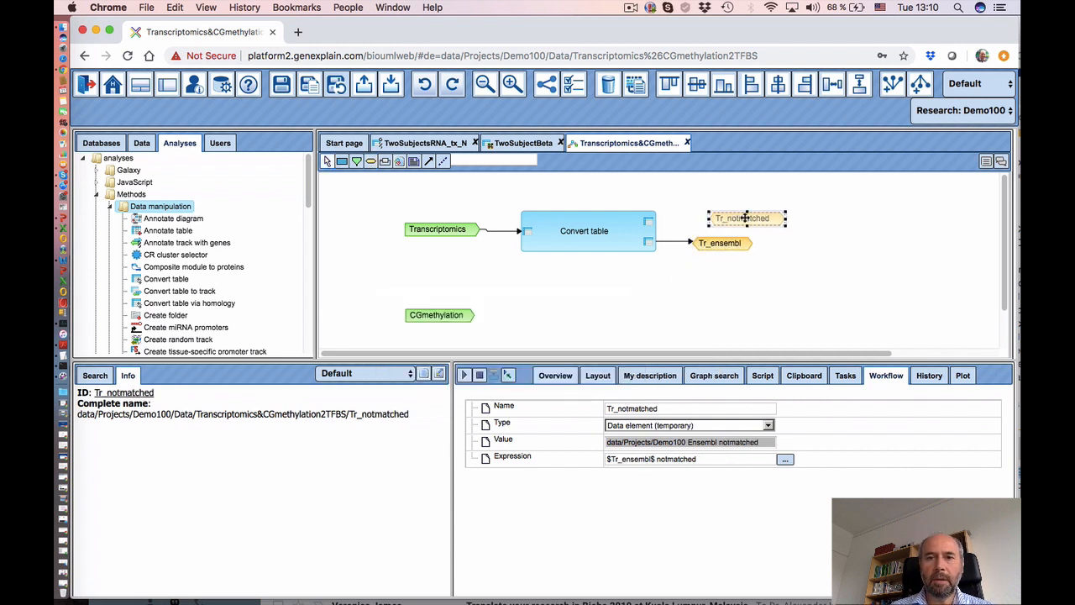
- Shift Tr_notmatched left and link Convert table's Unmatched rows port into it
drag(745, 218, 717, 218)
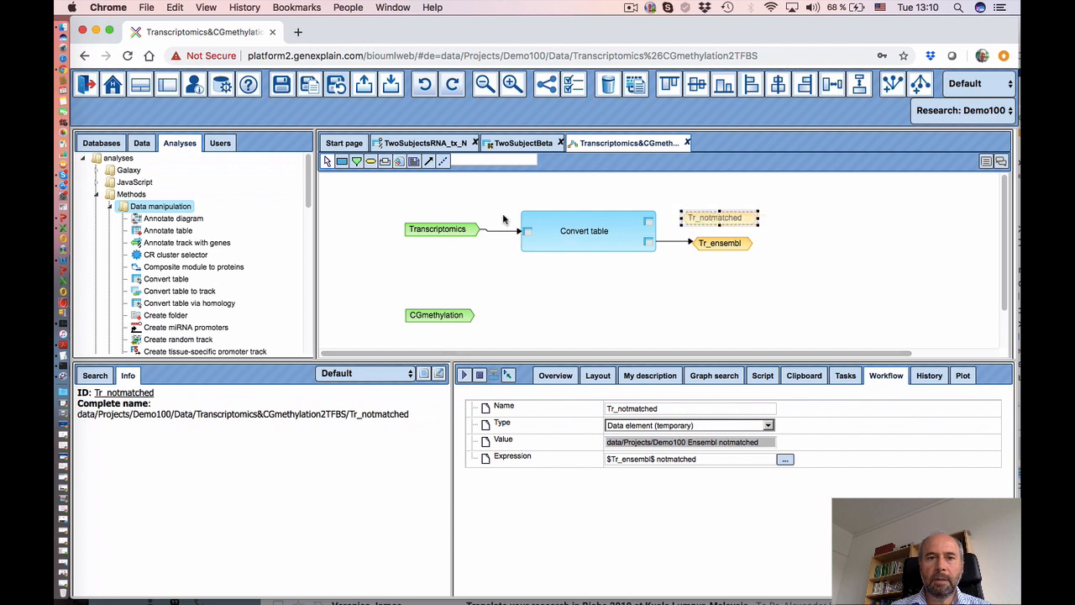
click(430, 162)
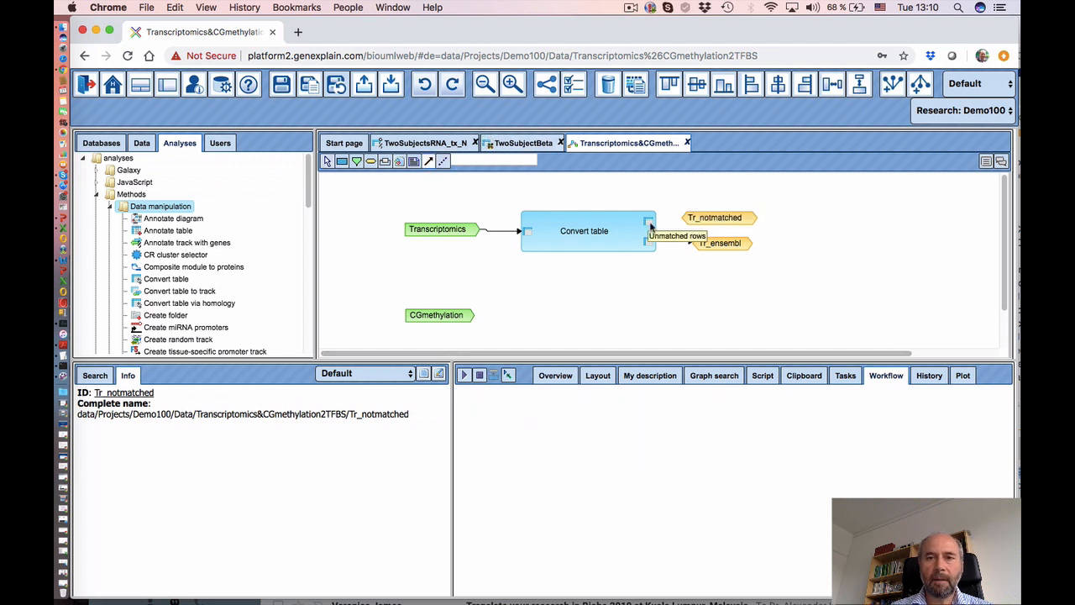
drag(651, 226, 693, 223)
click(708, 221)
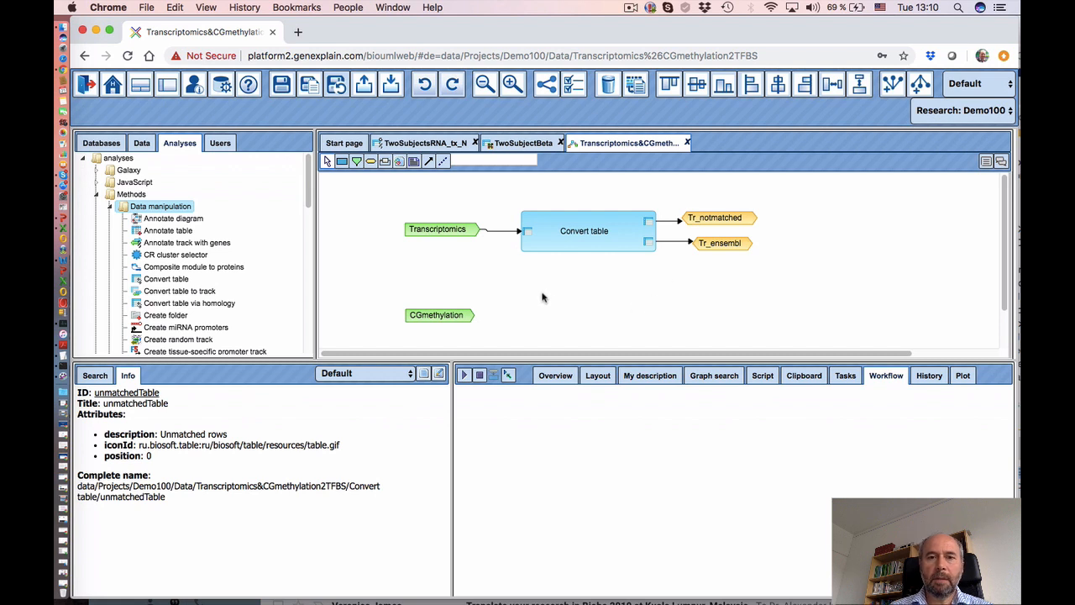
scroll(534, 304, down, 1)
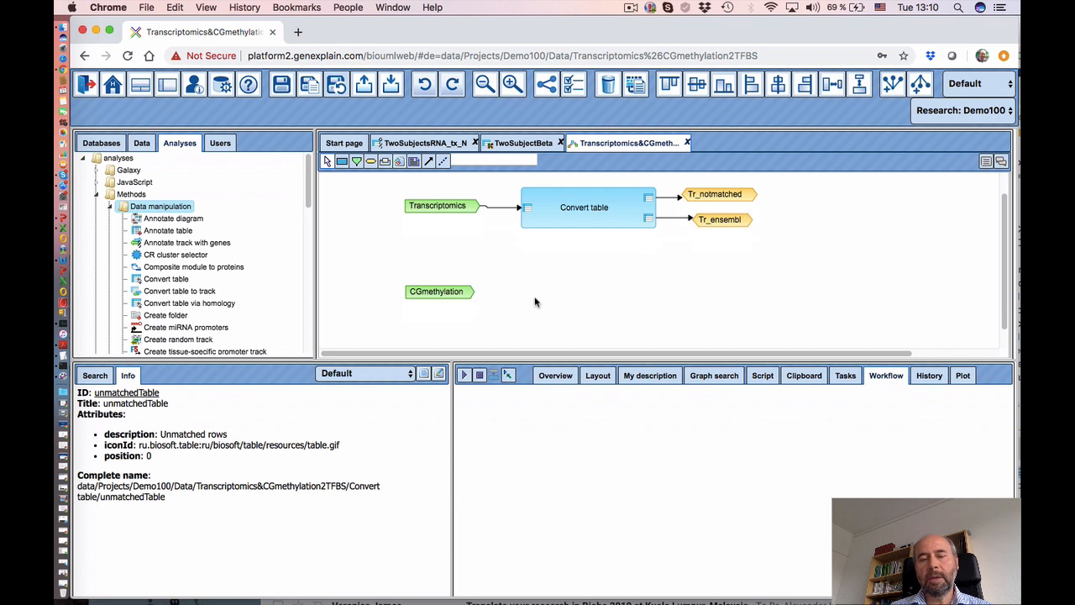
scroll(537, 297, up, 1)
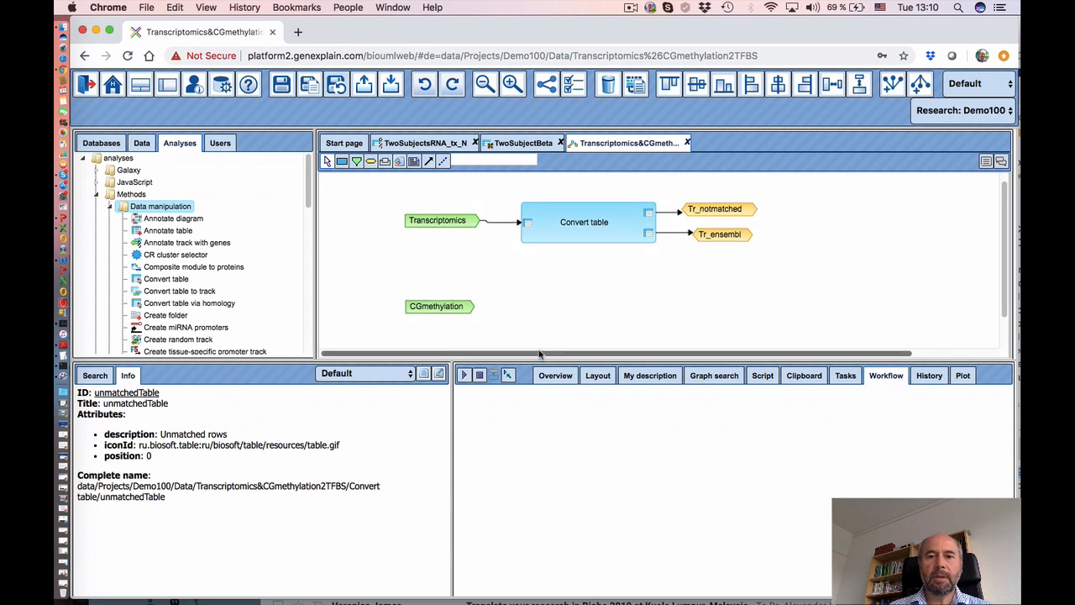
drag(541, 353, 625, 354)
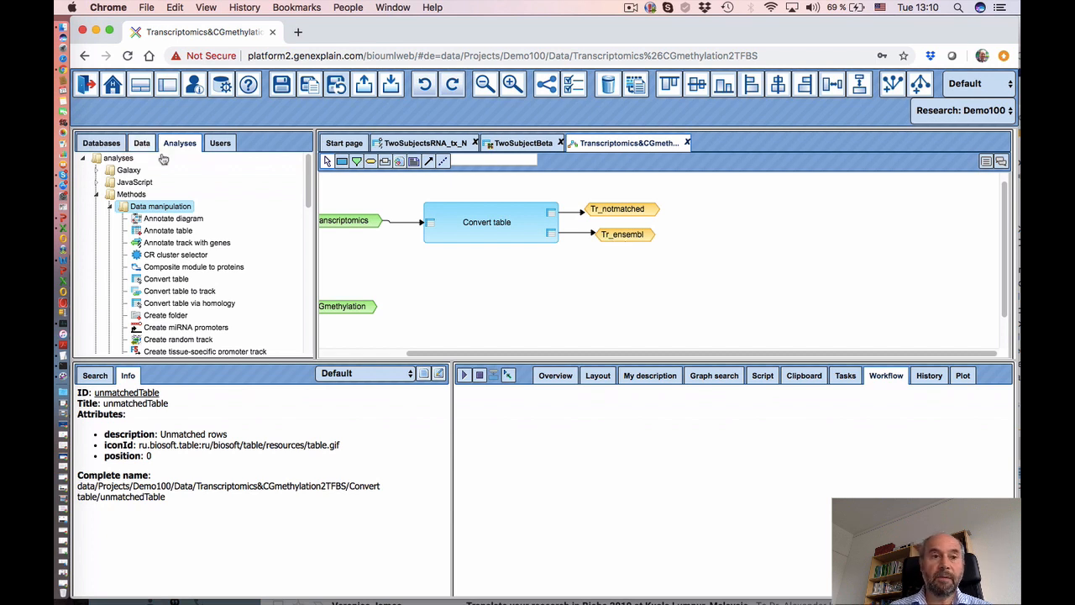
- Place Limma from Statistical analysis right of Tr_ensembl and link Tr_ensembl into its input
scroll(168, 244, down, 20)
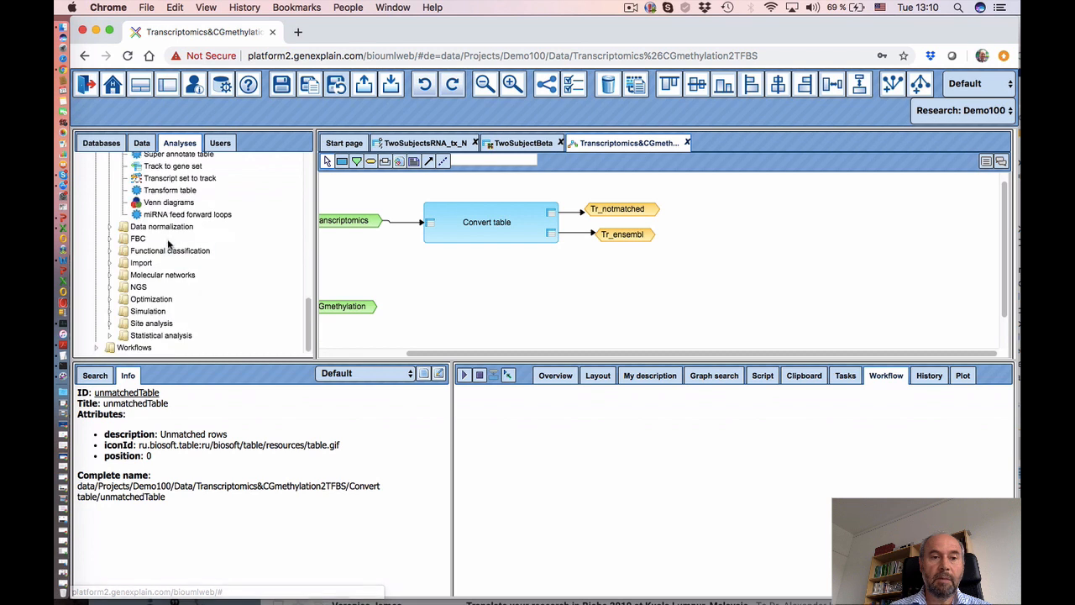
click(109, 335)
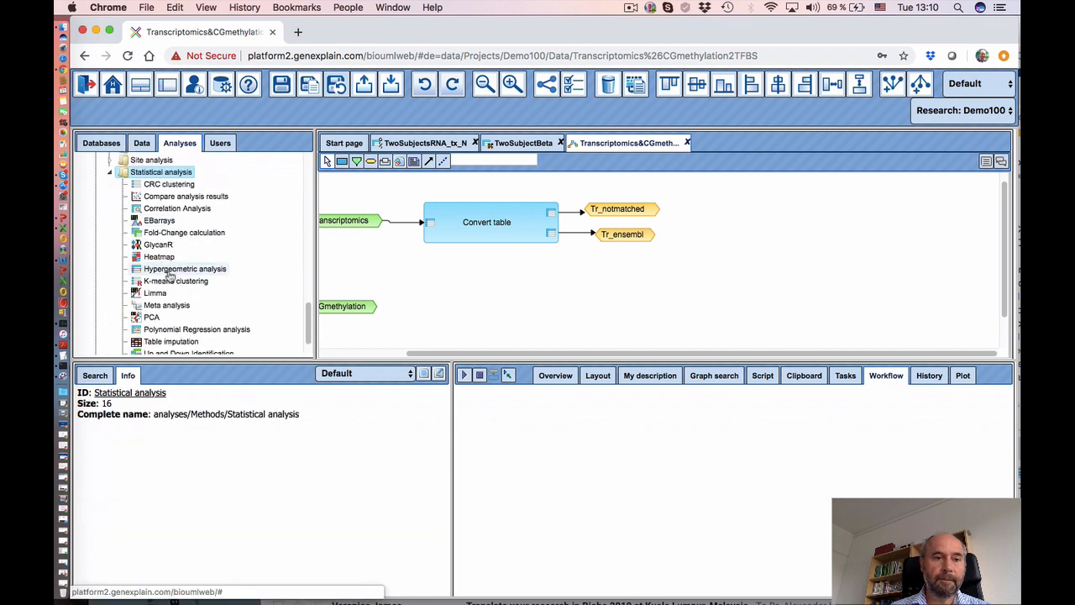
scroll(177, 296, down, 1)
drag(143, 292, 780, 232)
click(748, 293)
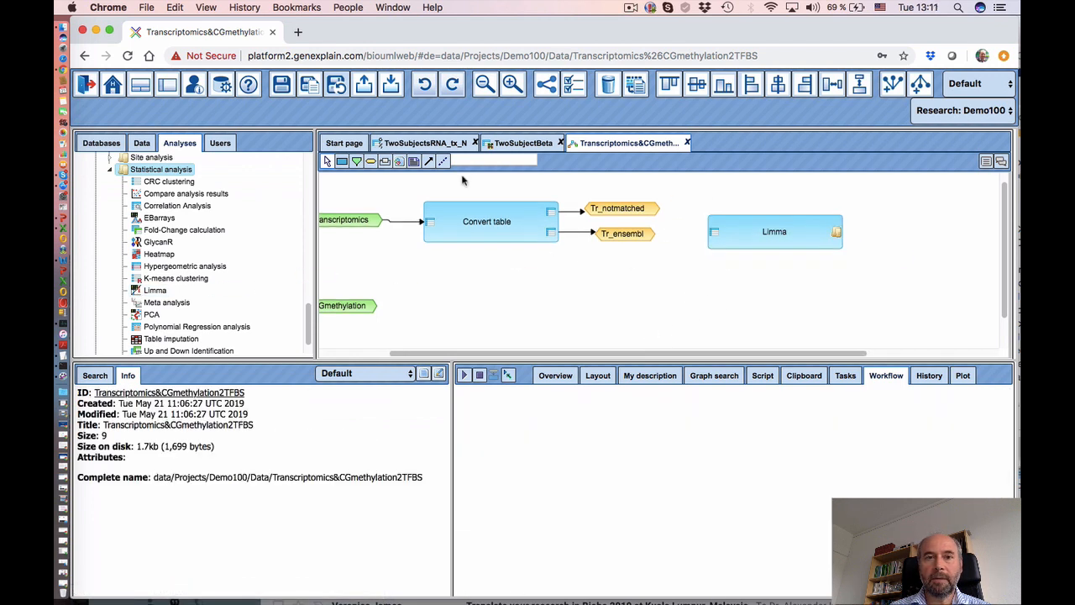
click(428, 161)
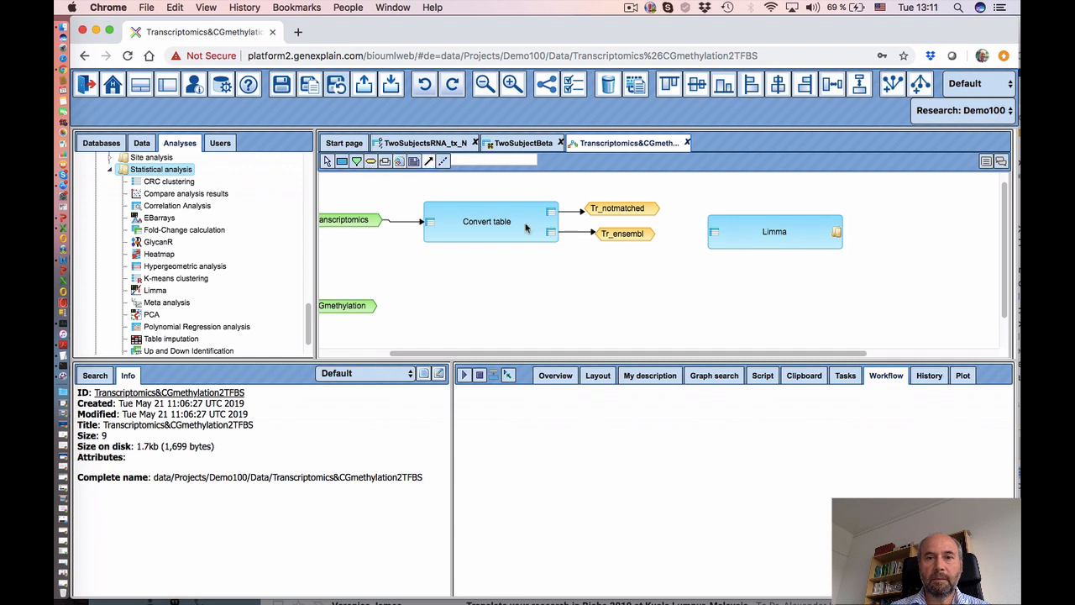
drag(623, 238, 714, 236)
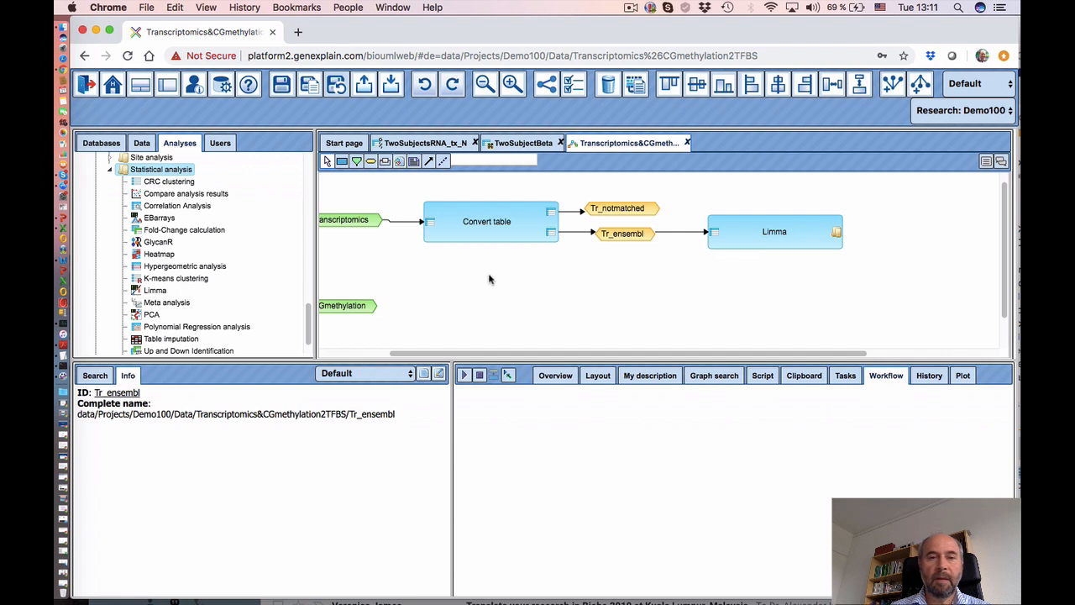
scroll(452, 296, down, 1)
scroll(450, 295, down, 2)
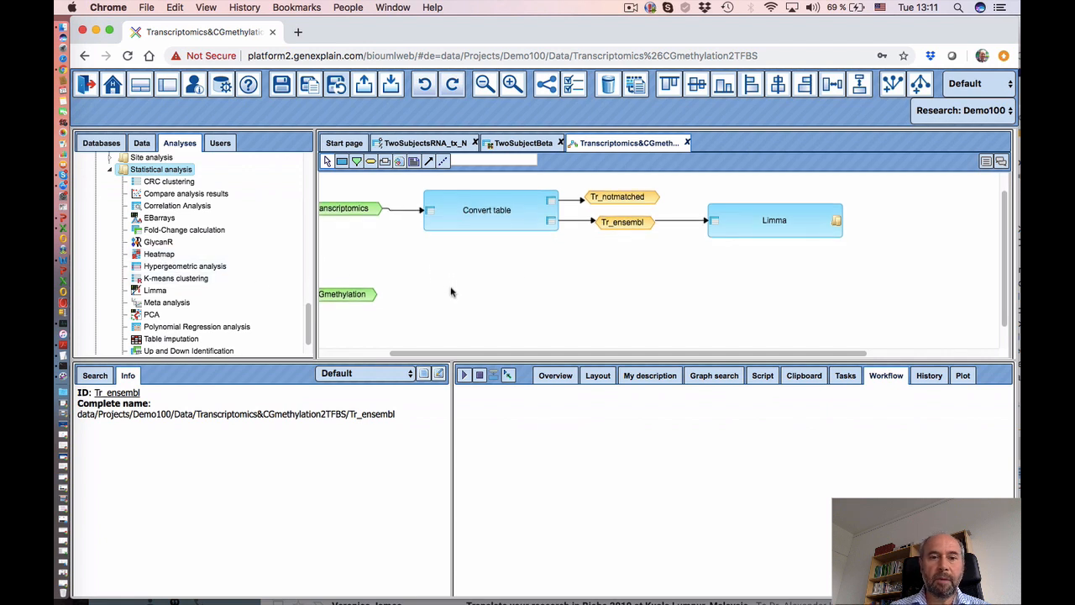
drag(435, 354, 404, 357)
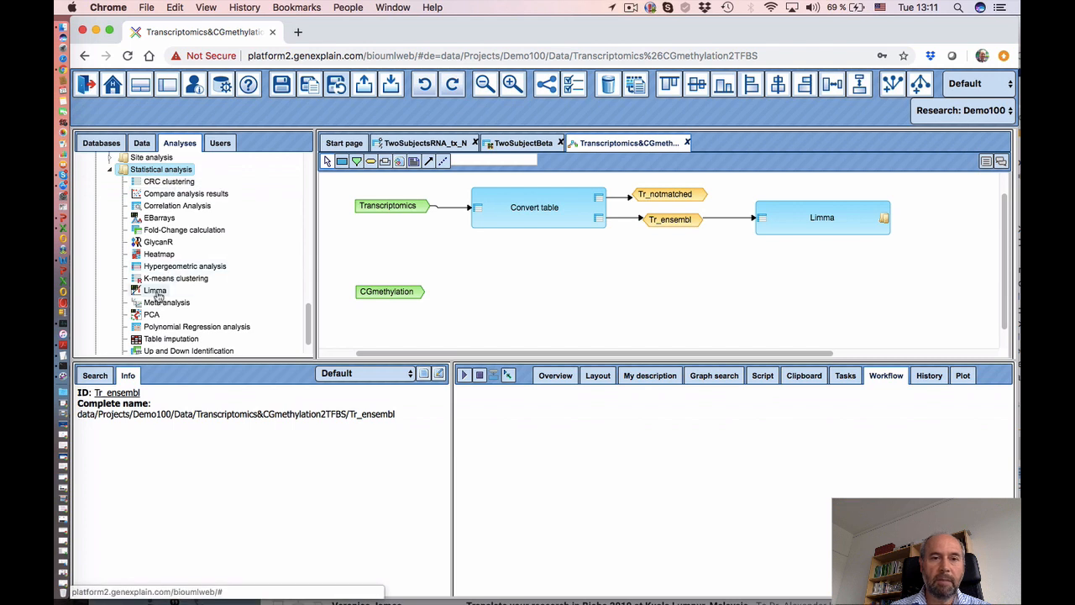
- Add a second Limma step fed by CGmethylation and review its Treatment and Control settings
drag(156, 290, 536, 290)
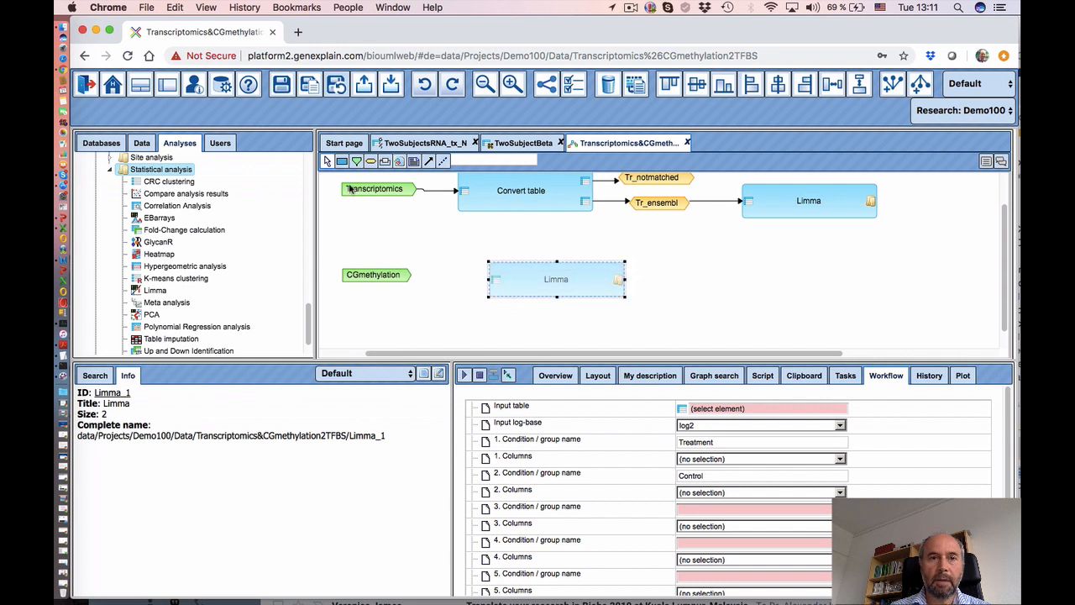
click(428, 160)
drag(391, 277, 496, 283)
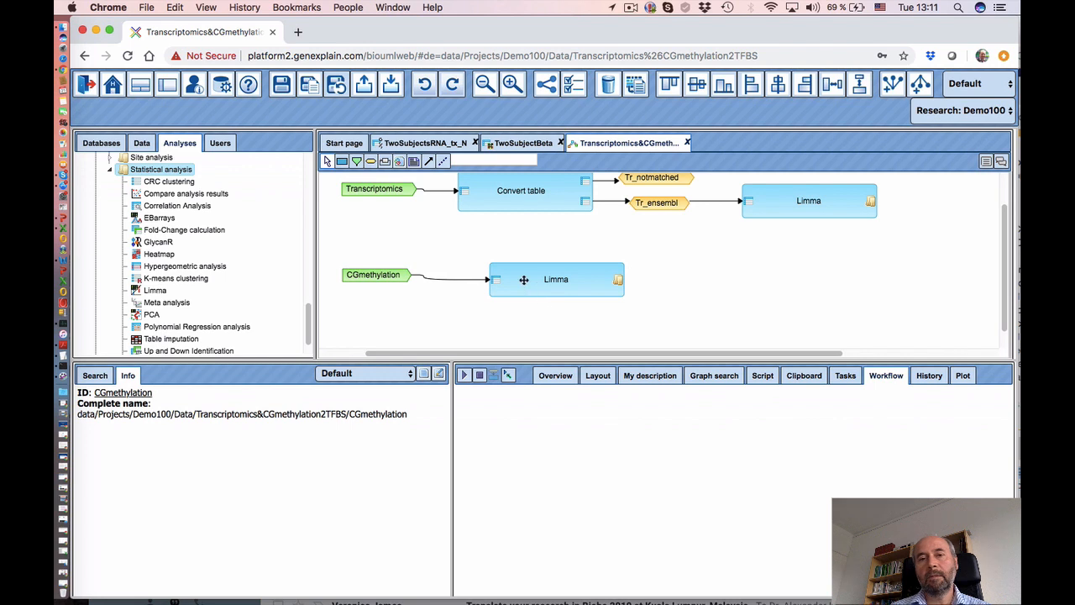
click(517, 273)
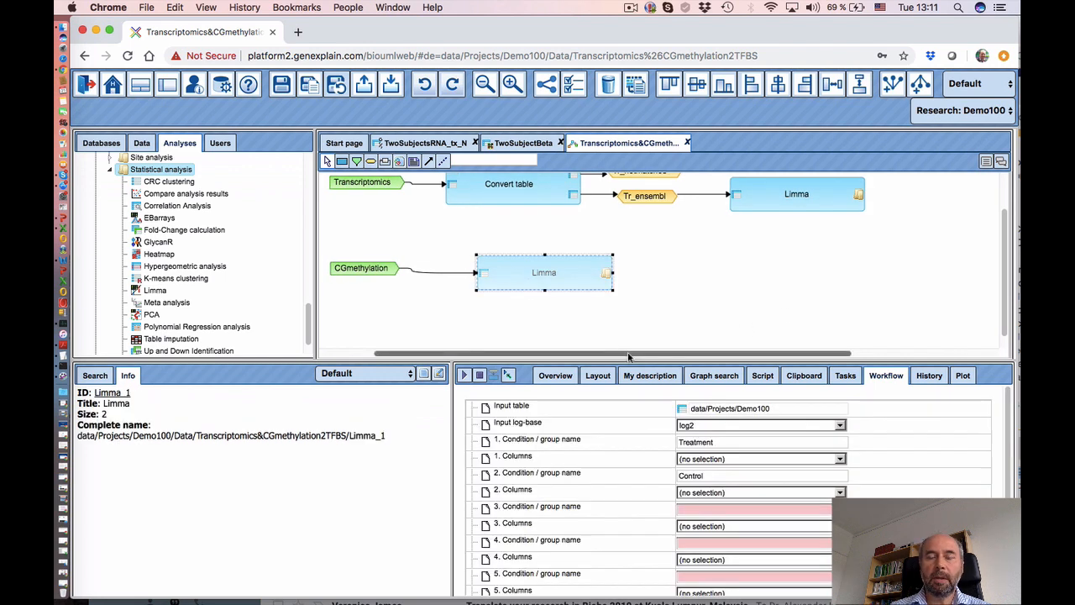
drag(629, 357, 747, 355)
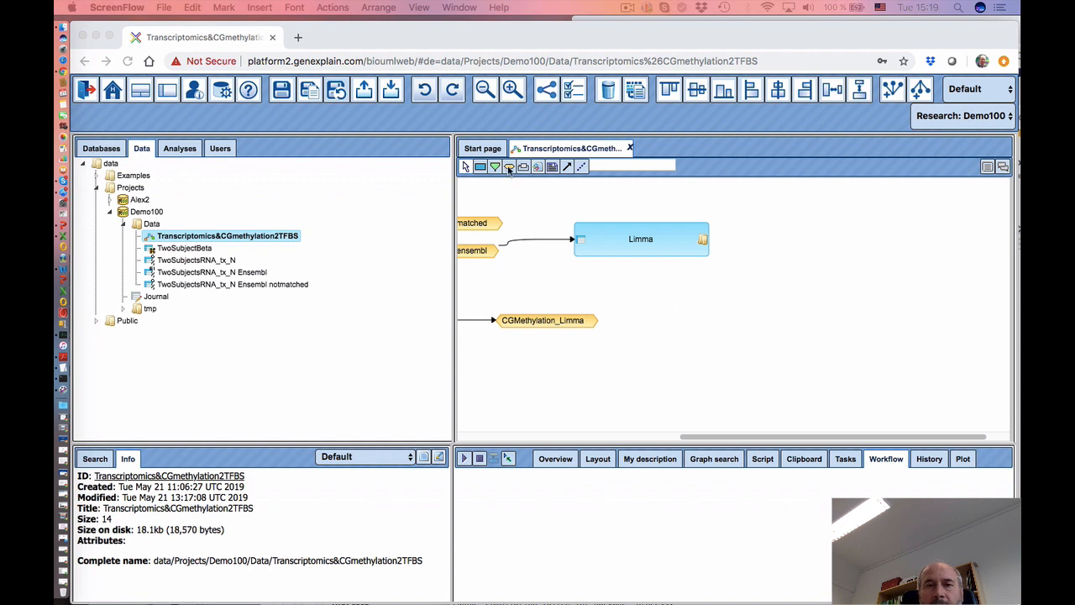
- Place a new node named Limma_Tr and make it a Data element
click(509, 170)
click(509, 170)
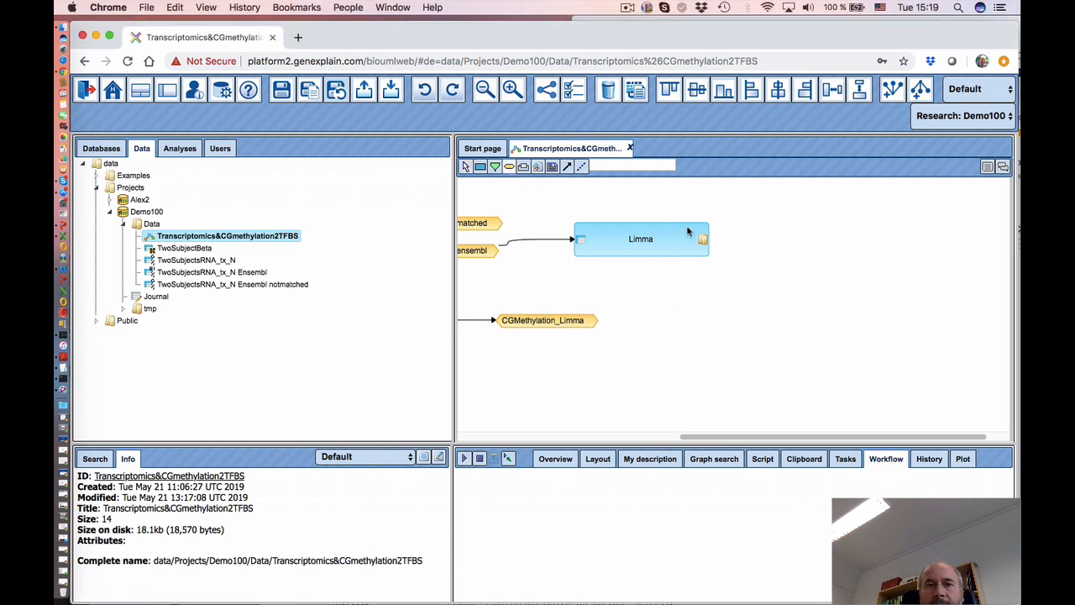
click(782, 241)
click(515, 302)
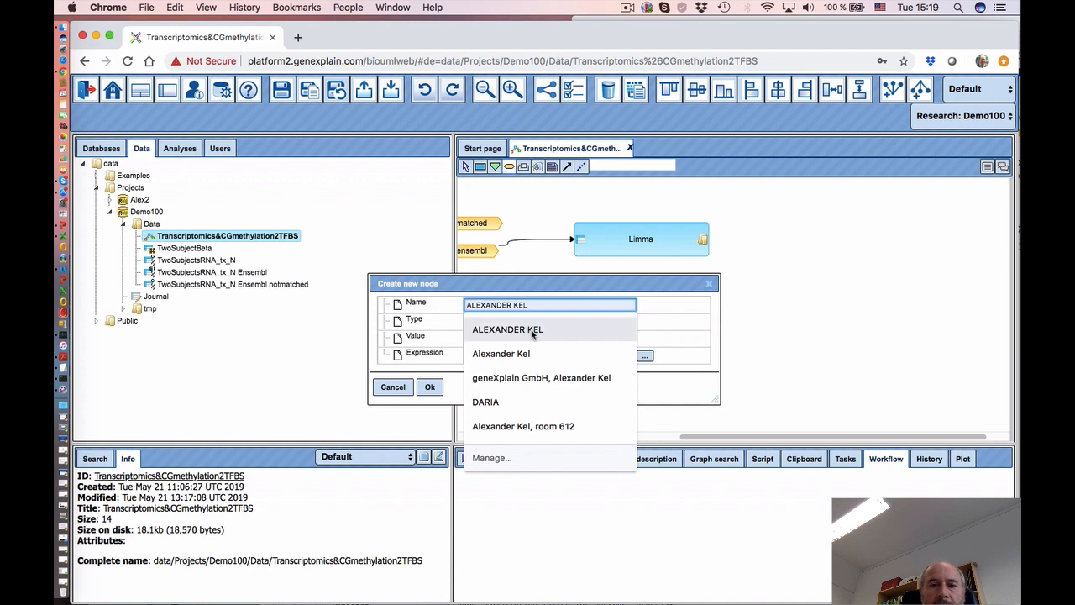
text(L)
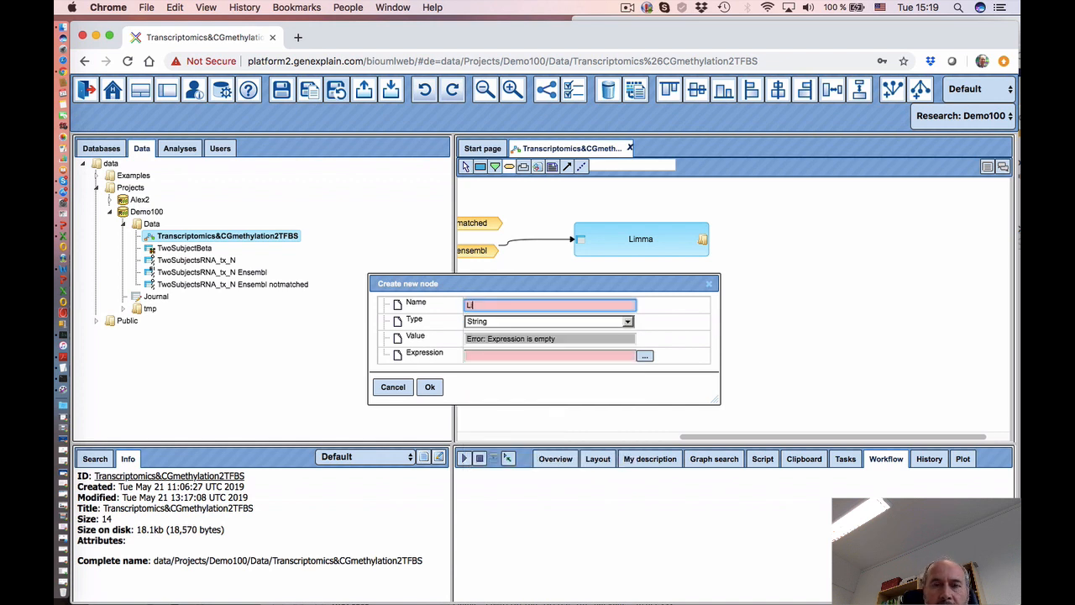
text(imma_Tr)
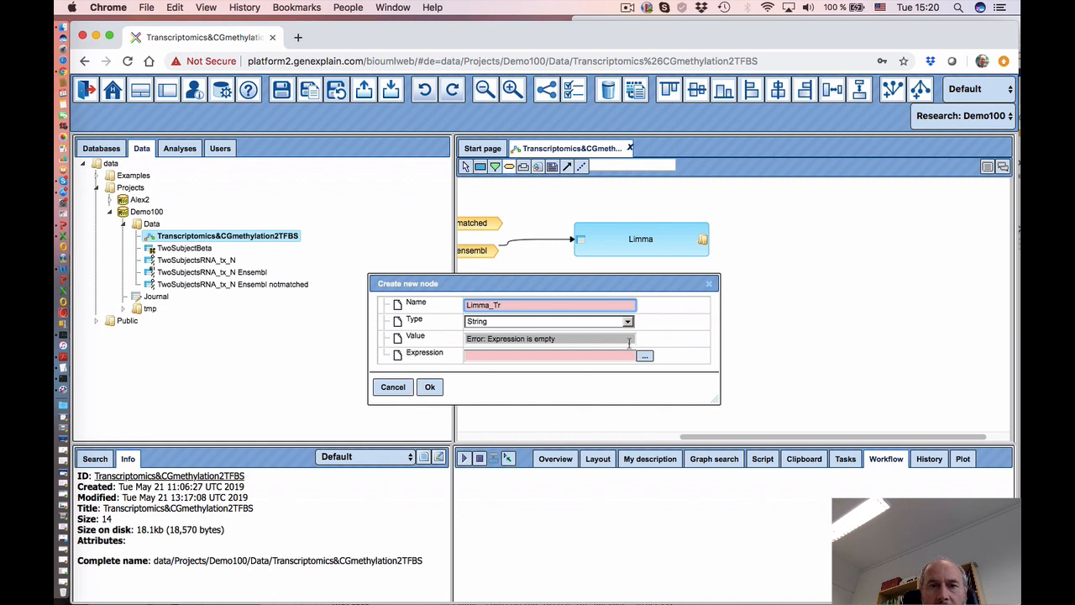
click(575, 326)
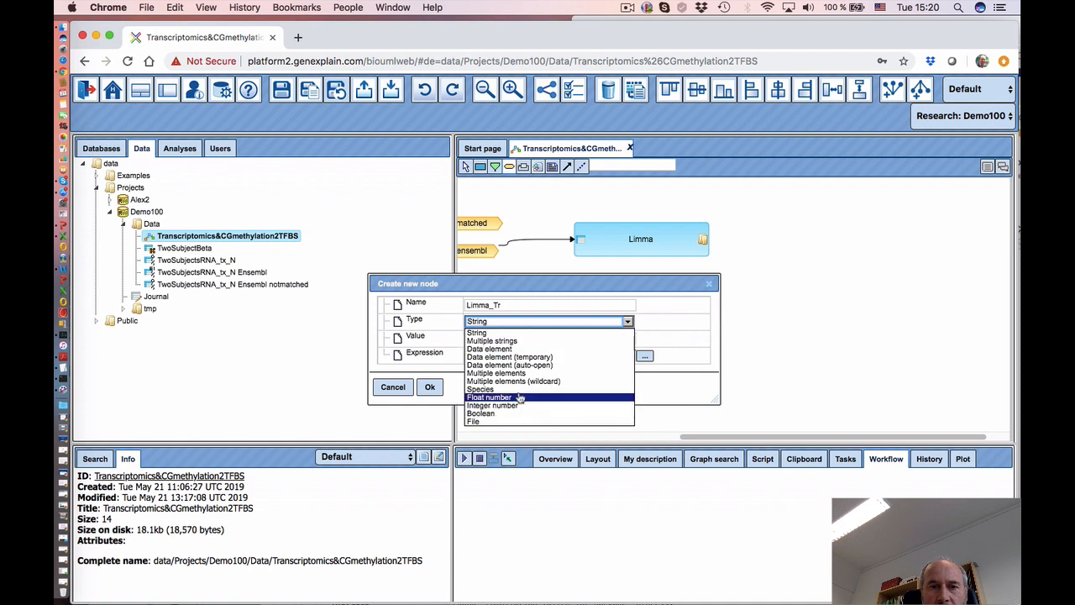
click(496, 348)
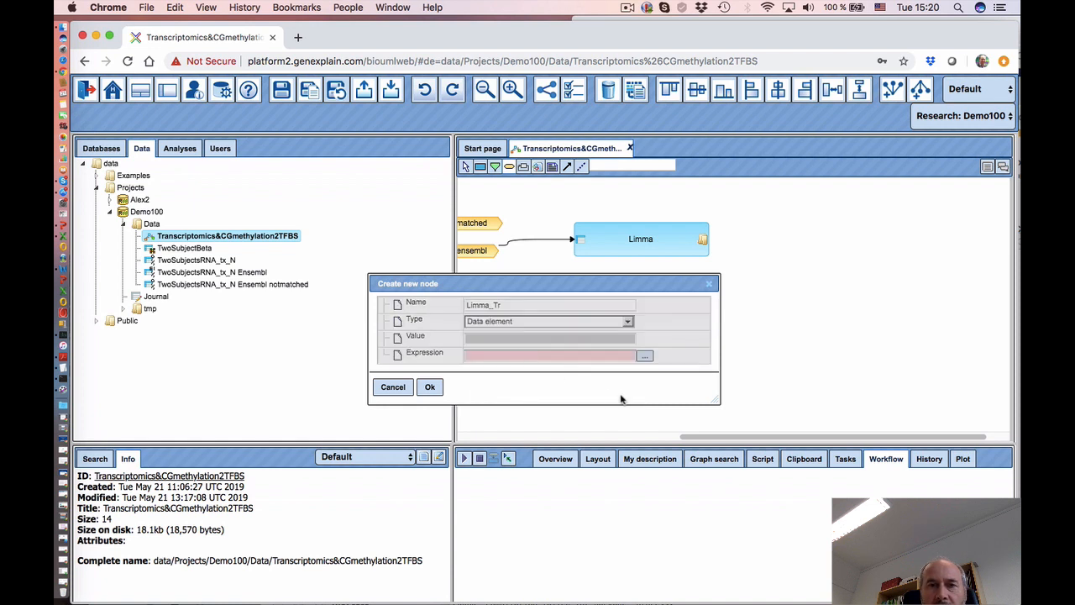
click(542, 324)
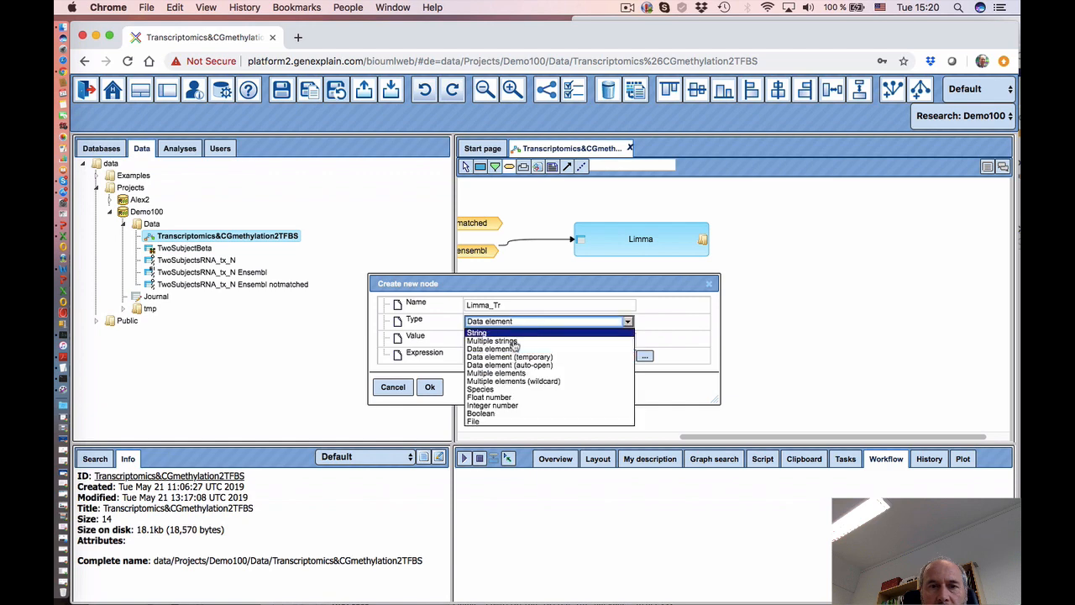
click(508, 348)
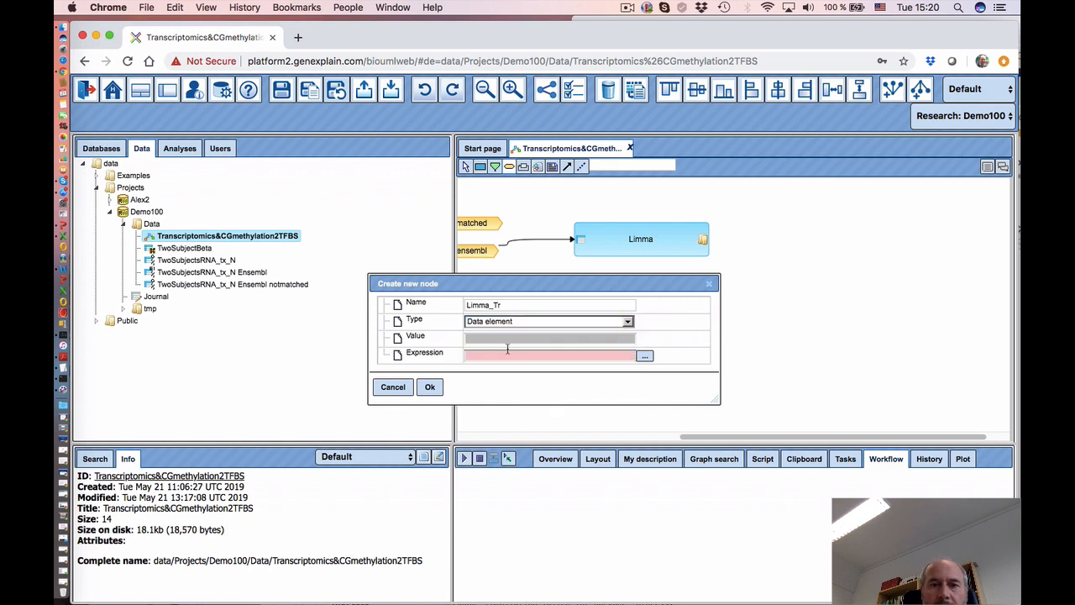
- Give Limma_Tr the expression '$Tr_ensembl$ Limma' and create the node
click(645, 357)
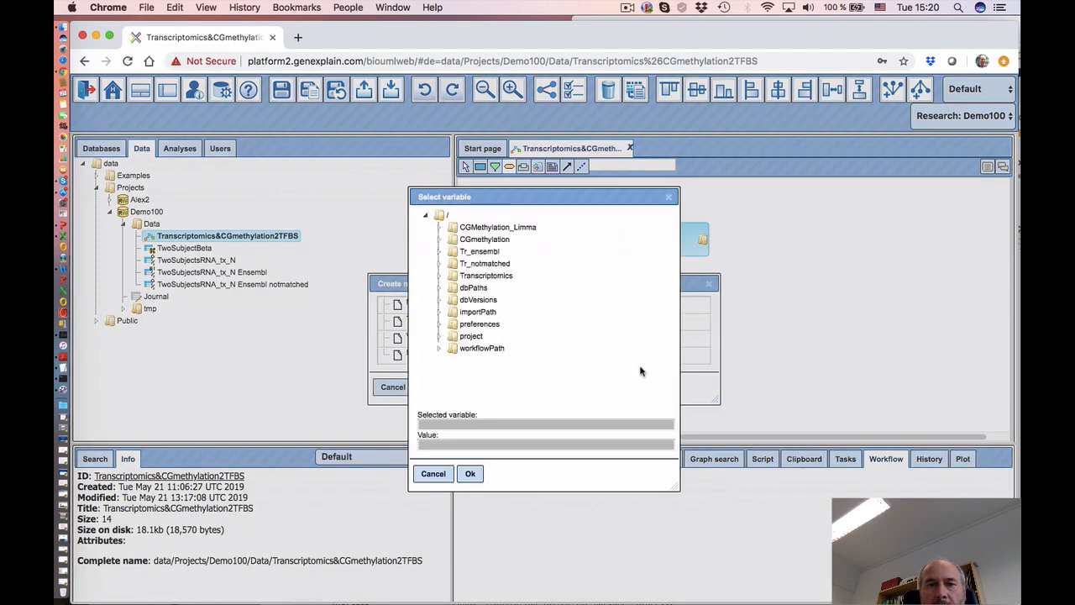
click(479, 251)
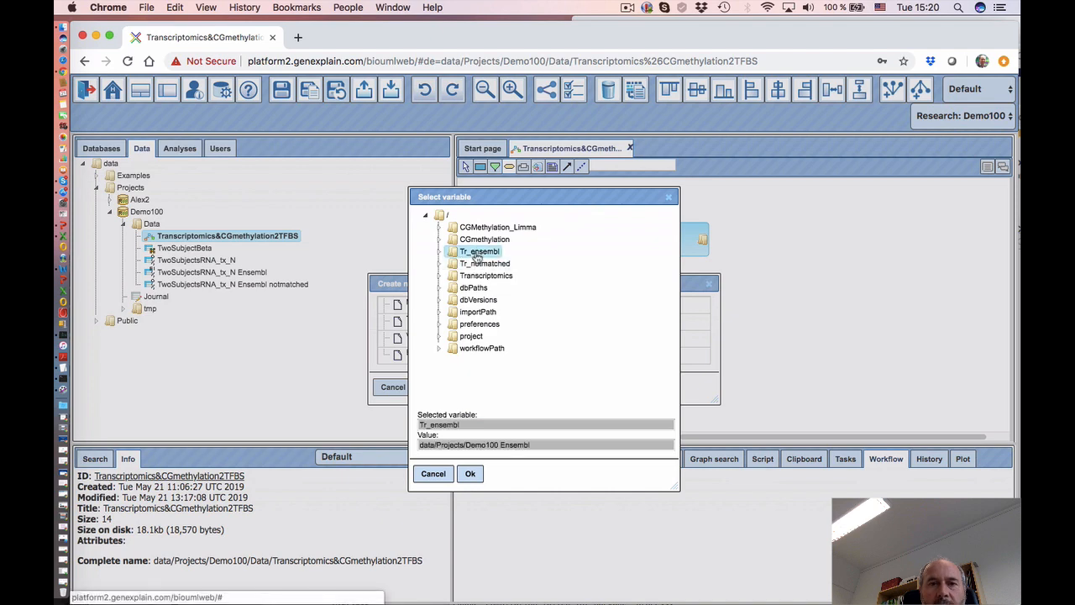
click(472, 474)
click(529, 357)
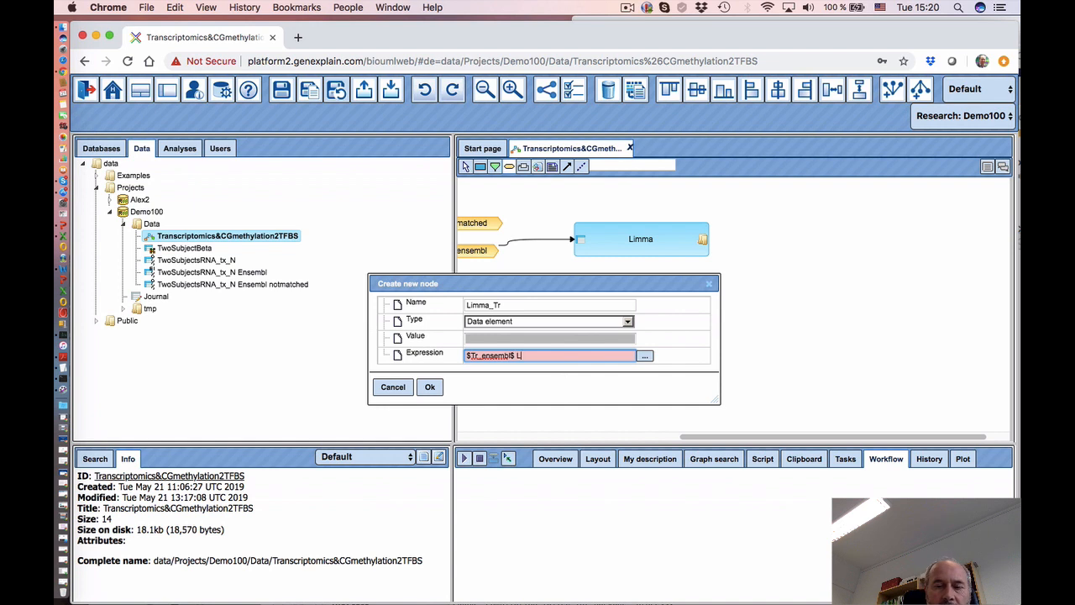
text(Limma)
click(428, 388)
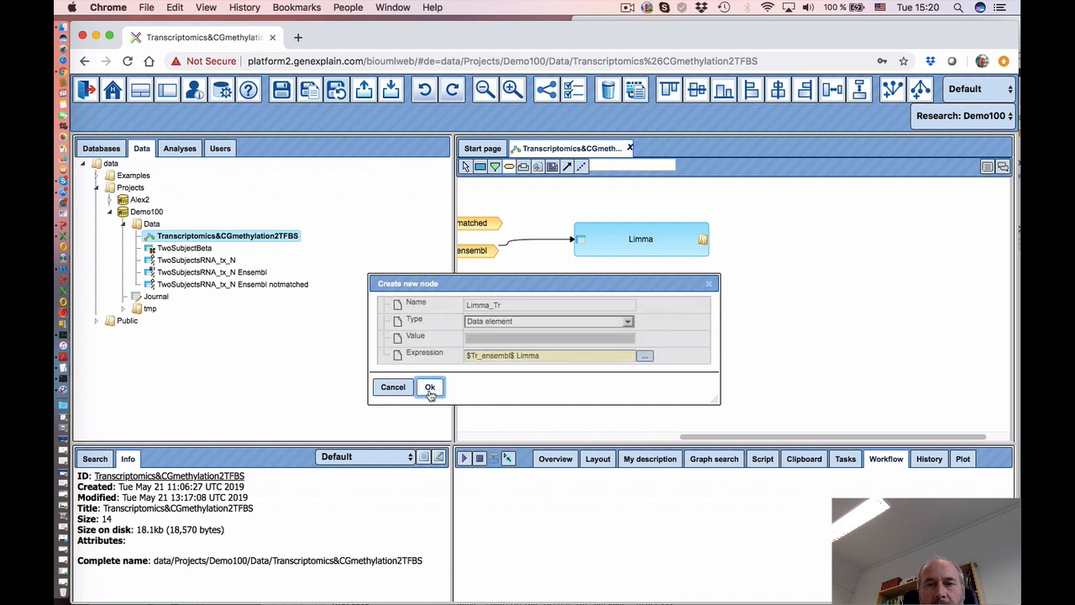
- Move Limma_Tr beside the transcriptomics Limma and link Limma's output into it
drag(808, 248, 778, 241)
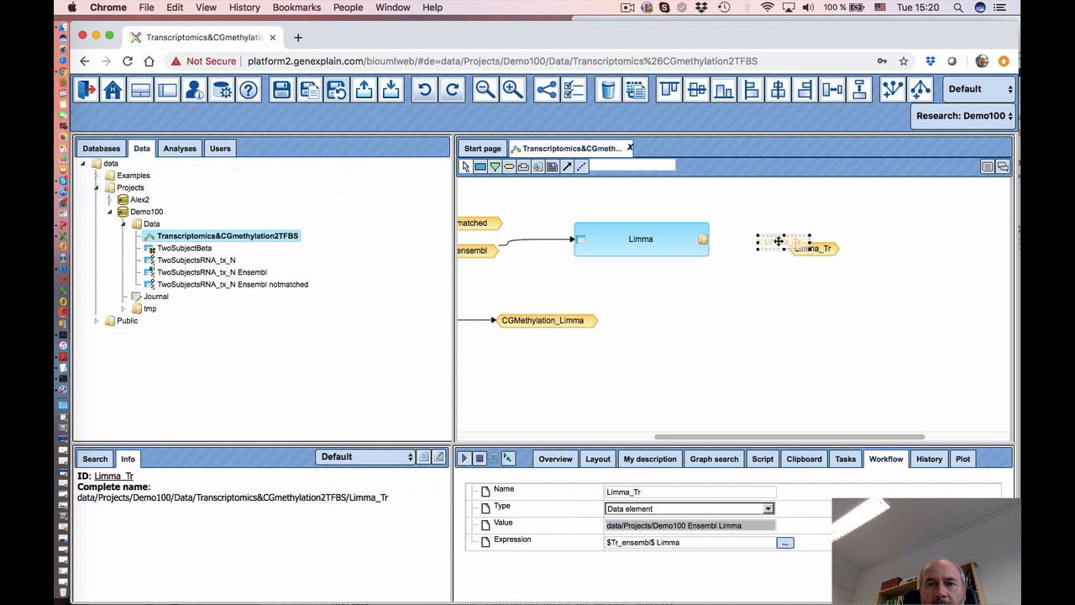
click(716, 267)
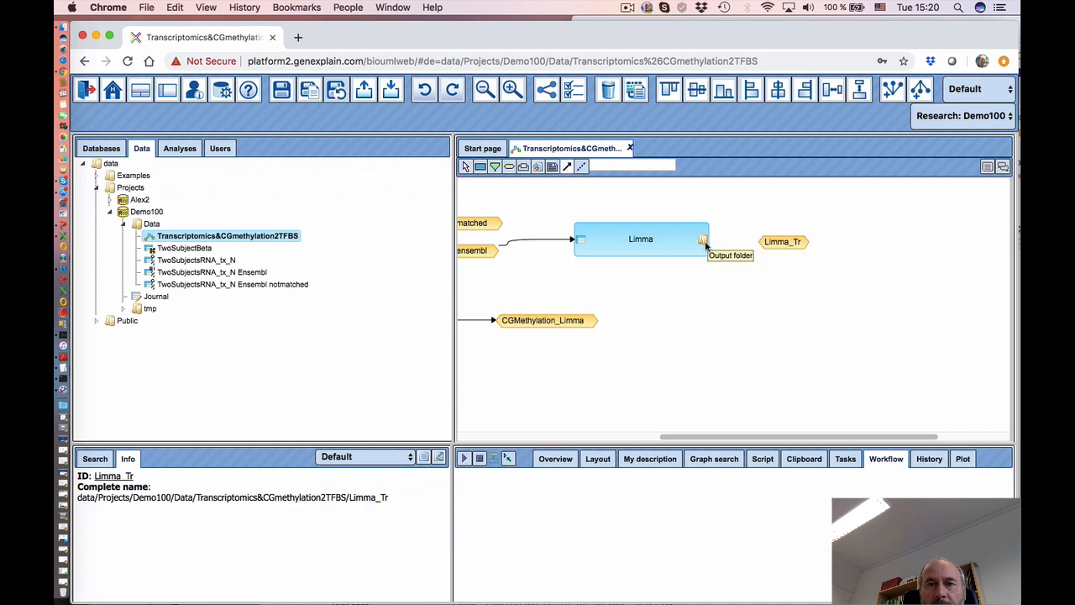
drag(706, 243, 791, 245)
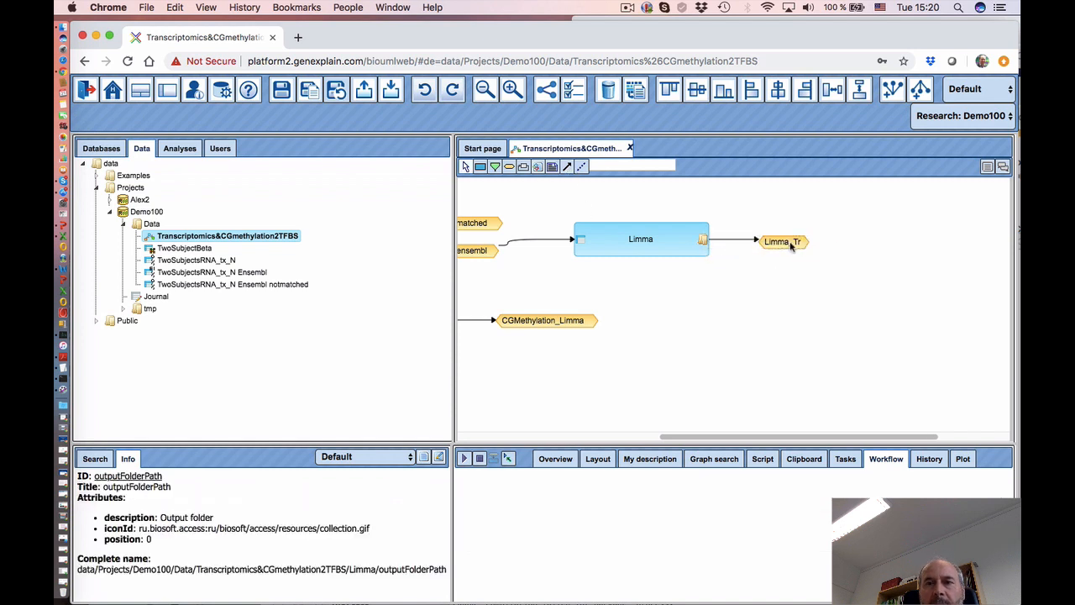
drag(674, 438, 578, 439)
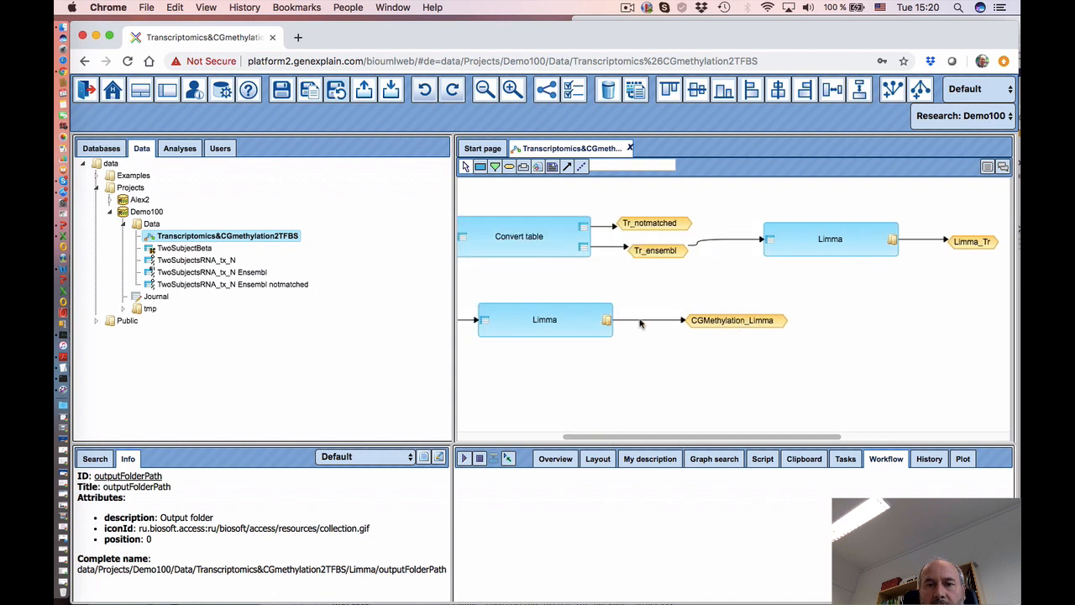
- Select the transcriptomics Limma, enlarge its parameters panel, and keep Input log-base at Unnormalized counts
click(741, 323)
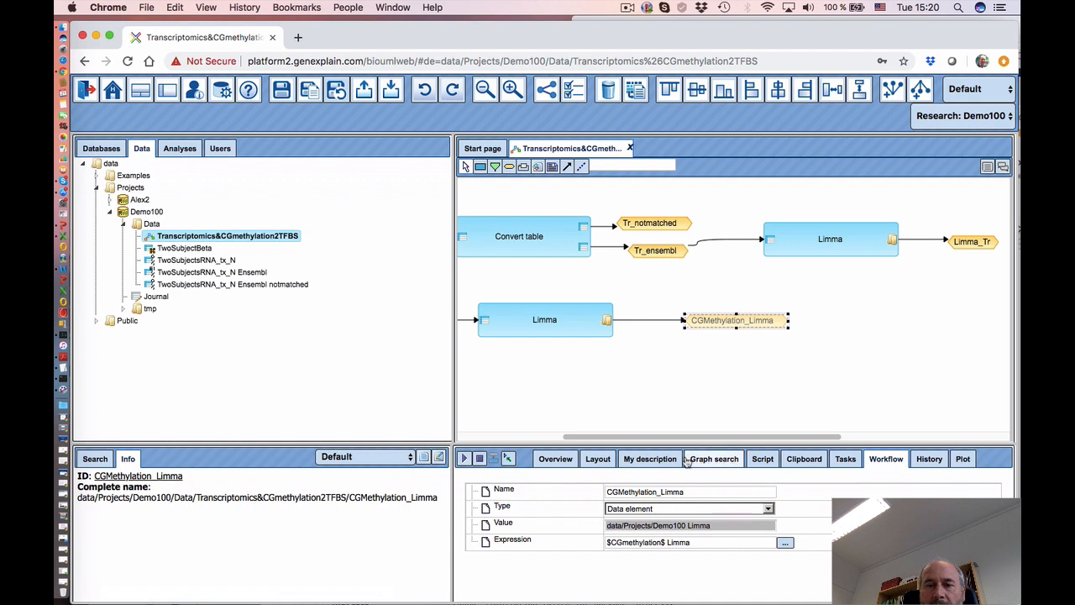
drag(685, 436, 712, 434)
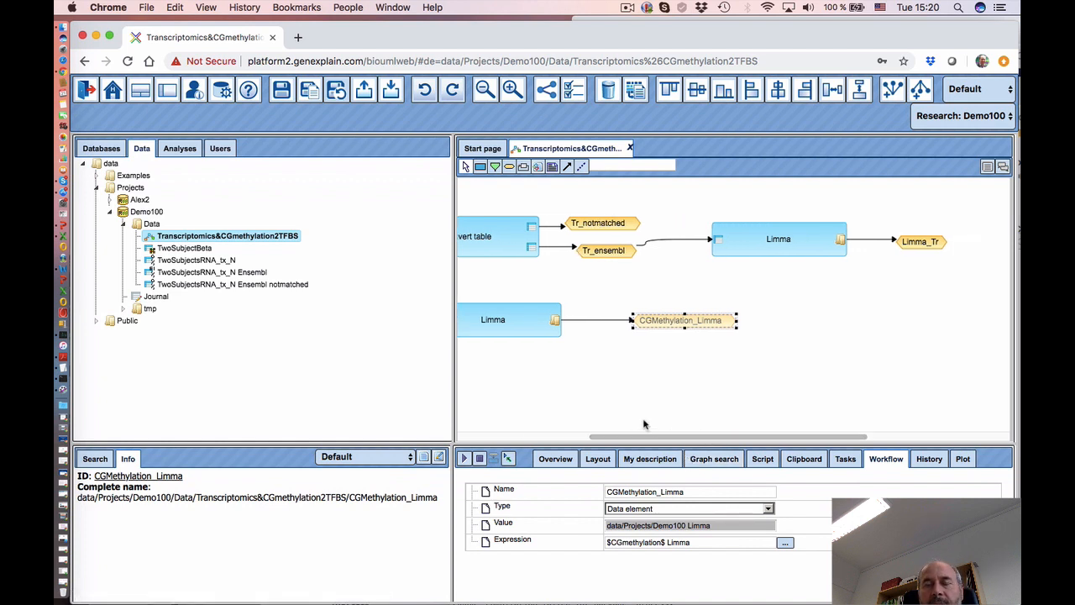
click(773, 247)
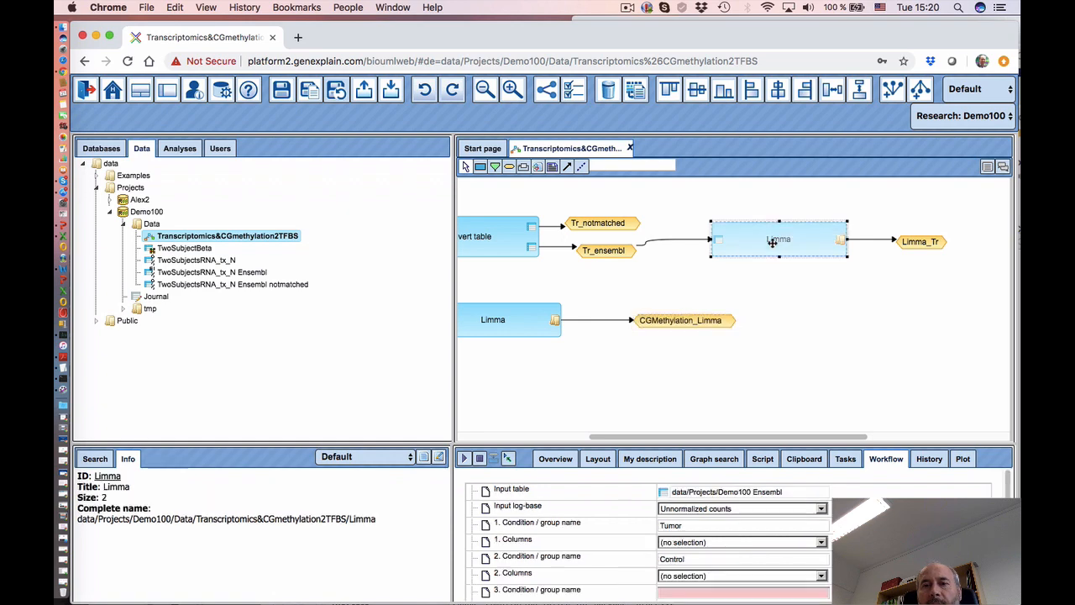
drag(620, 441, 625, 367)
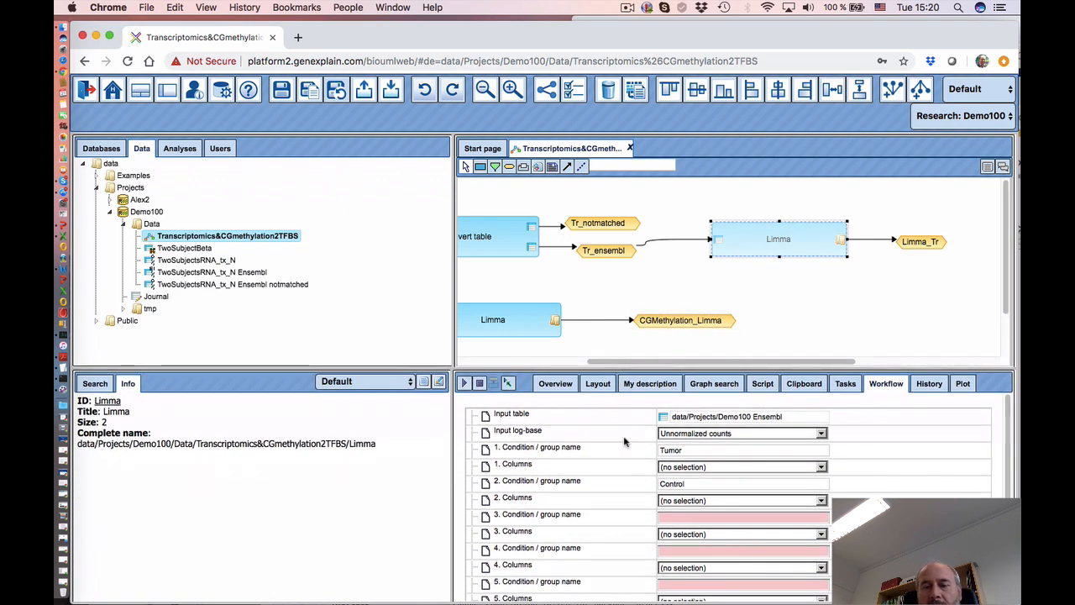
drag(452, 486, 395, 485)
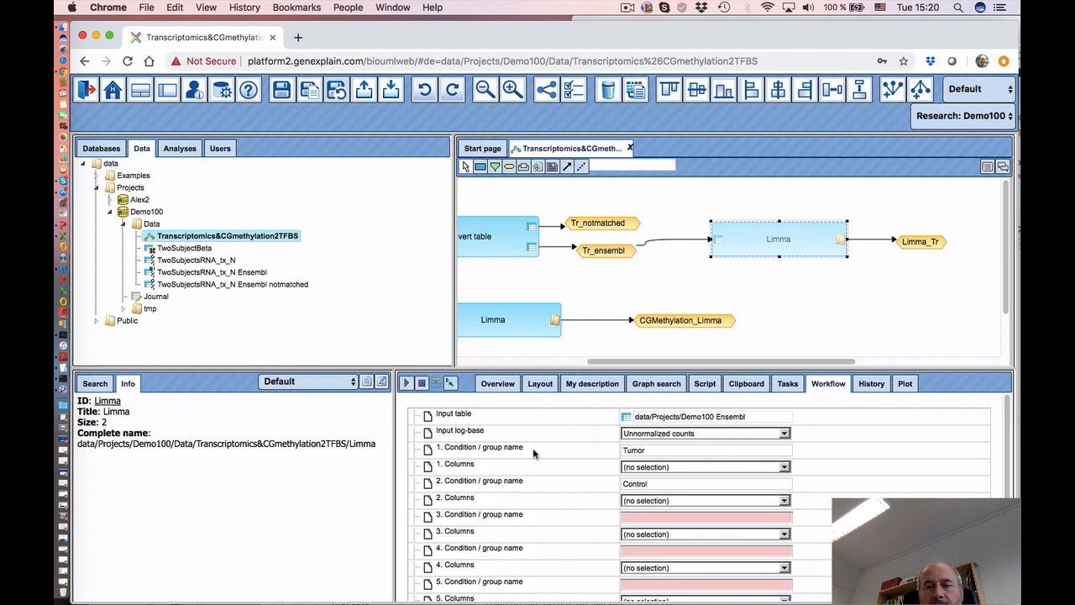
click(652, 434)
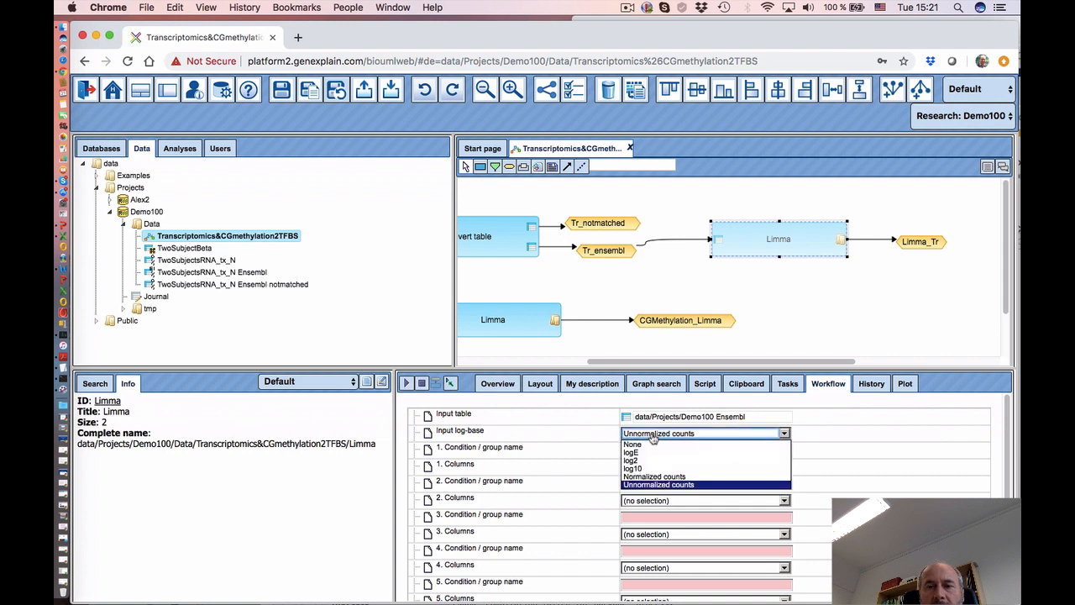
click(654, 486)
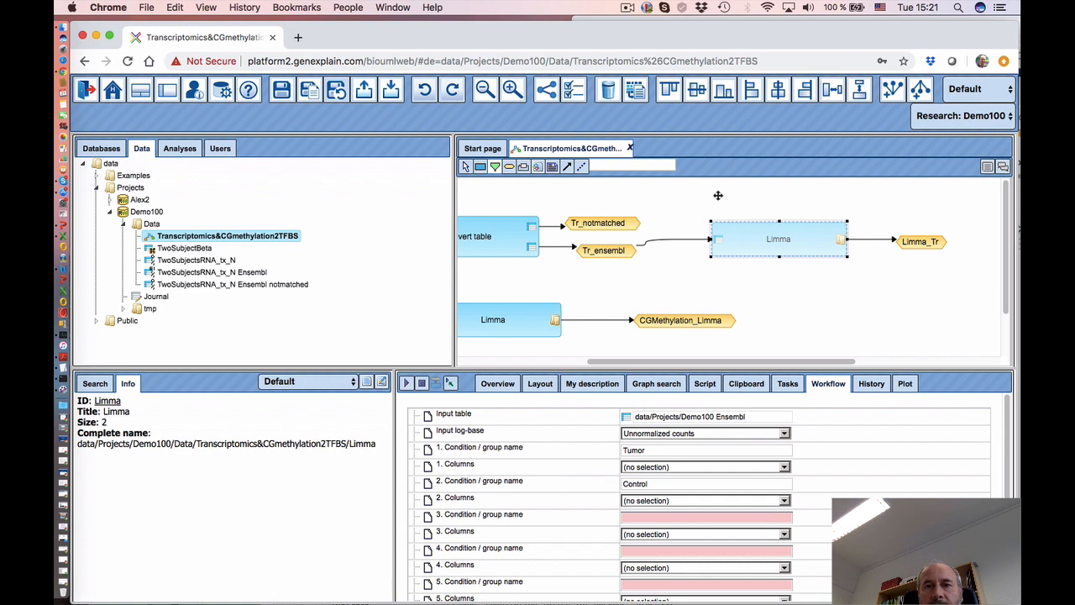
- Create Condition_Tr_Tumor as Multiple strings offering numerical-only table columns from $Transcriptomics$
click(700, 233)
click(500, 282)
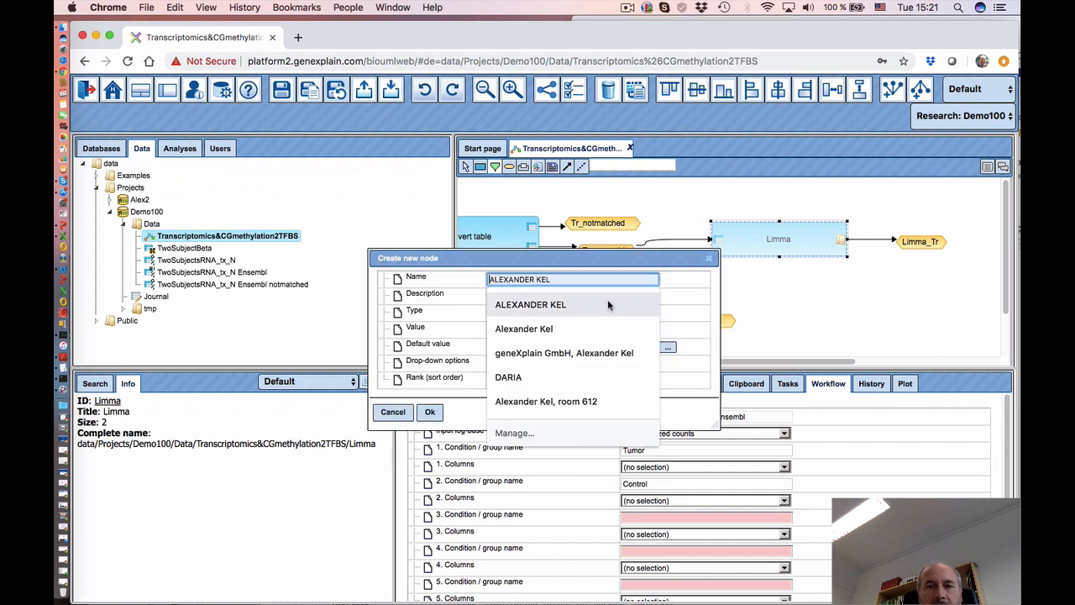
text(Condition_Tr_)
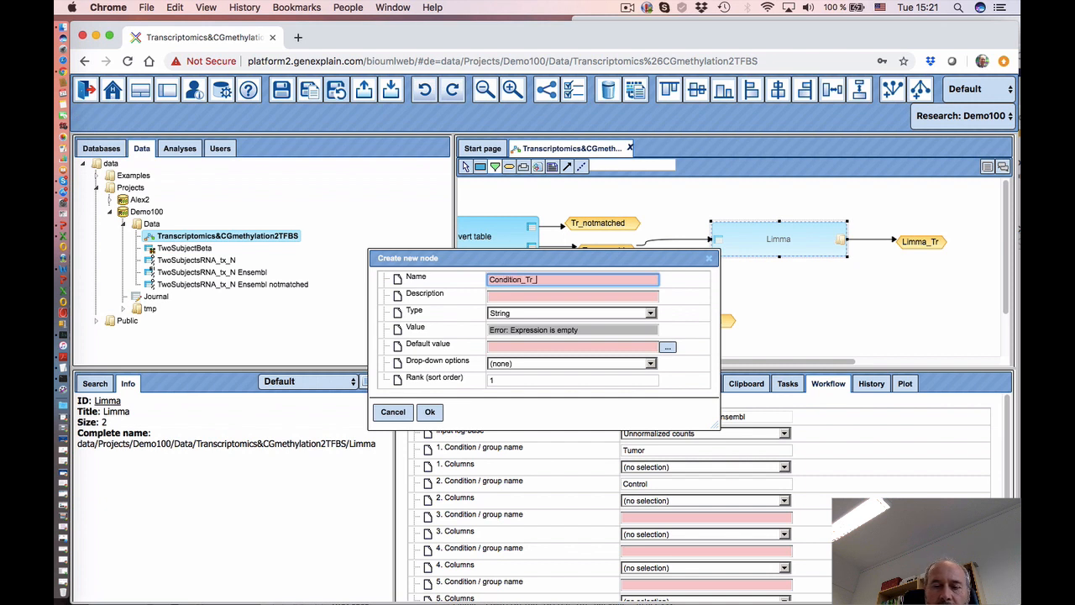
text(Tumor)
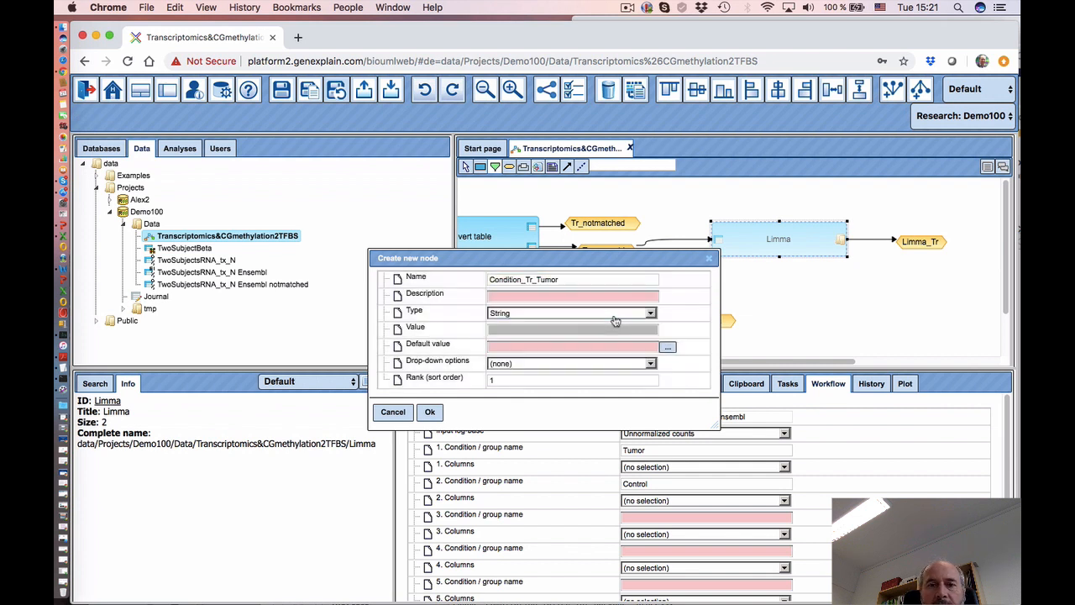
click(616, 322)
click(583, 333)
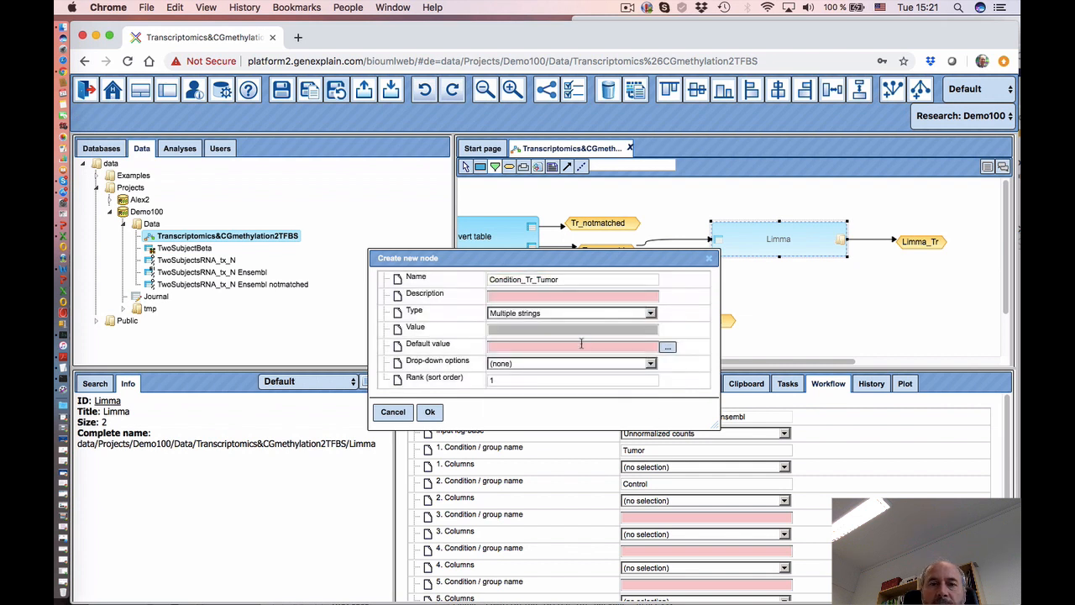
click(634, 367)
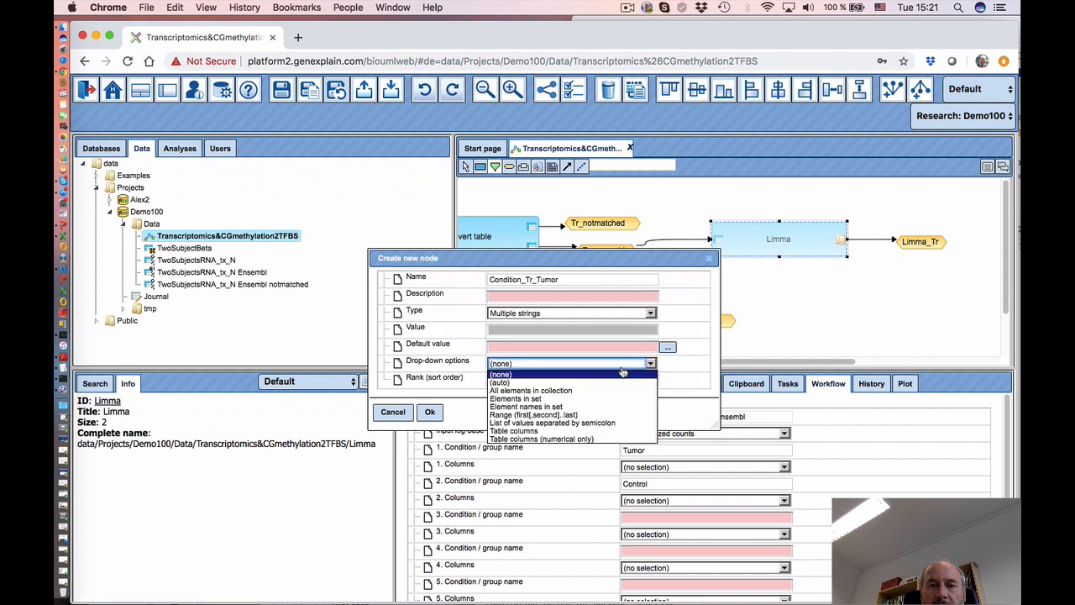
click(566, 440)
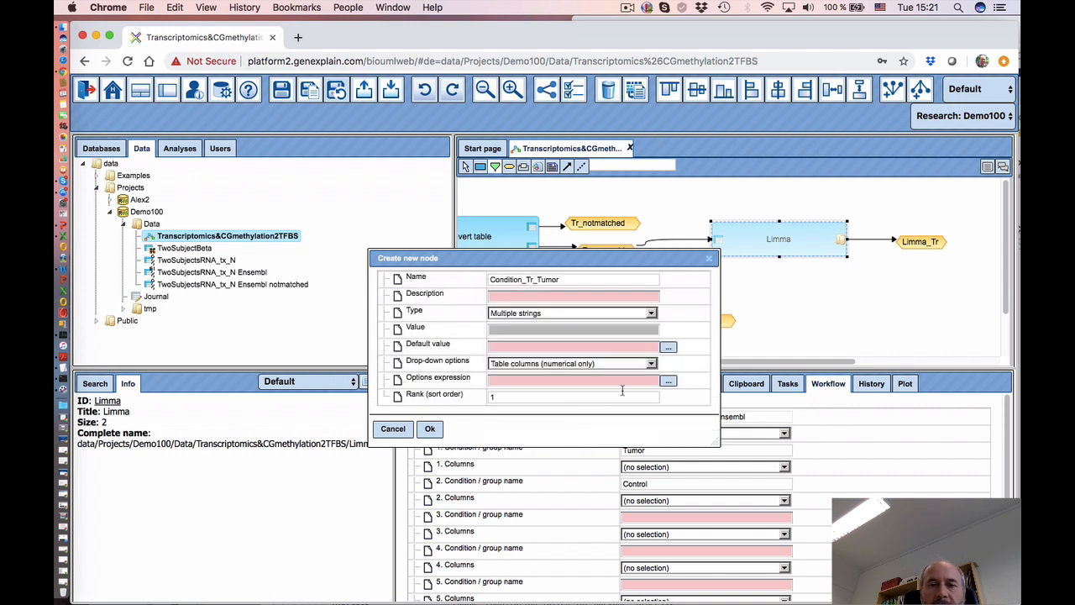
click(669, 381)
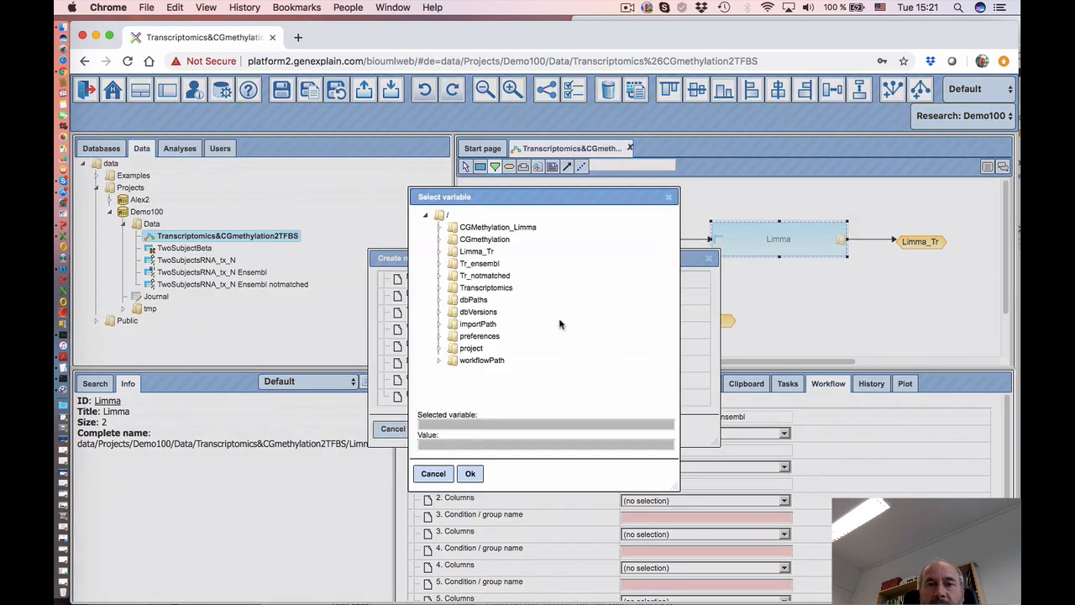
click(501, 292)
click(471, 474)
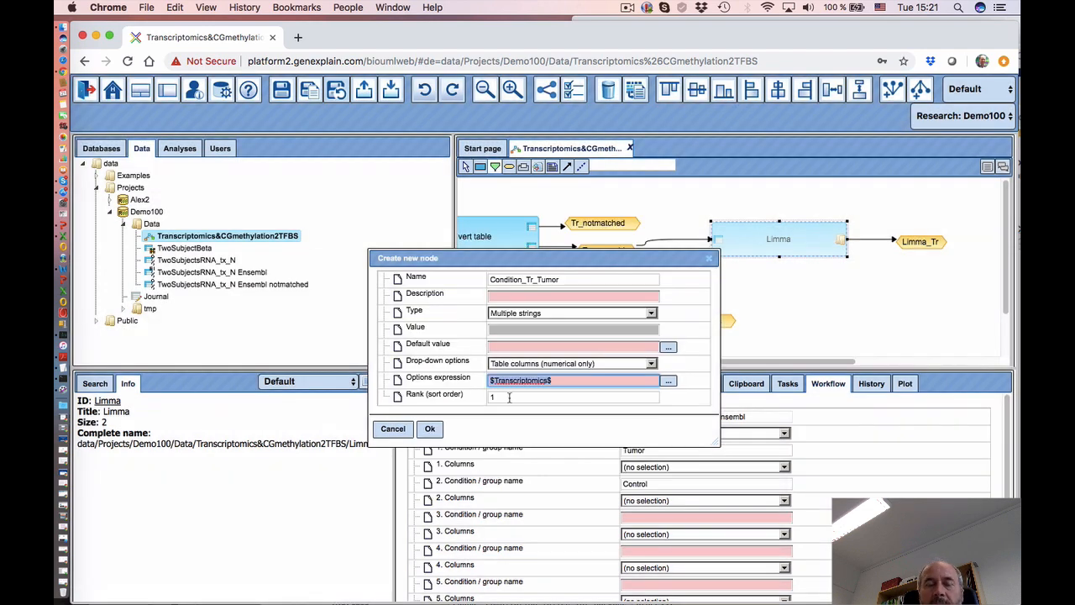
click(429, 428)
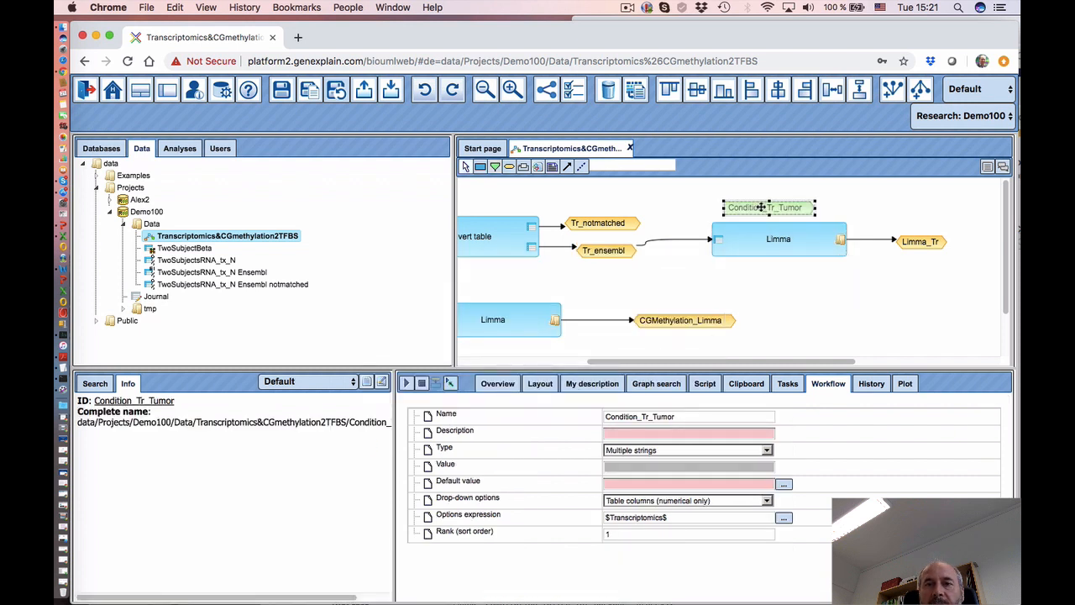
- Bind Condition_Tr_Tumor to the transcriptomics Limma step's '1. Columns' parameter
drag(761, 207, 765, 195)
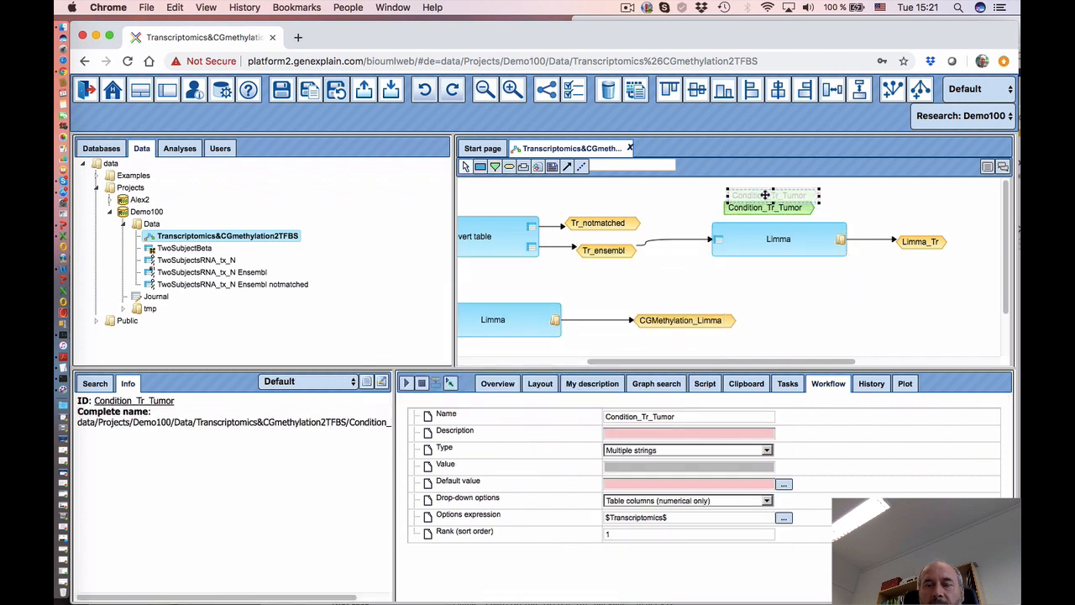
click(762, 248)
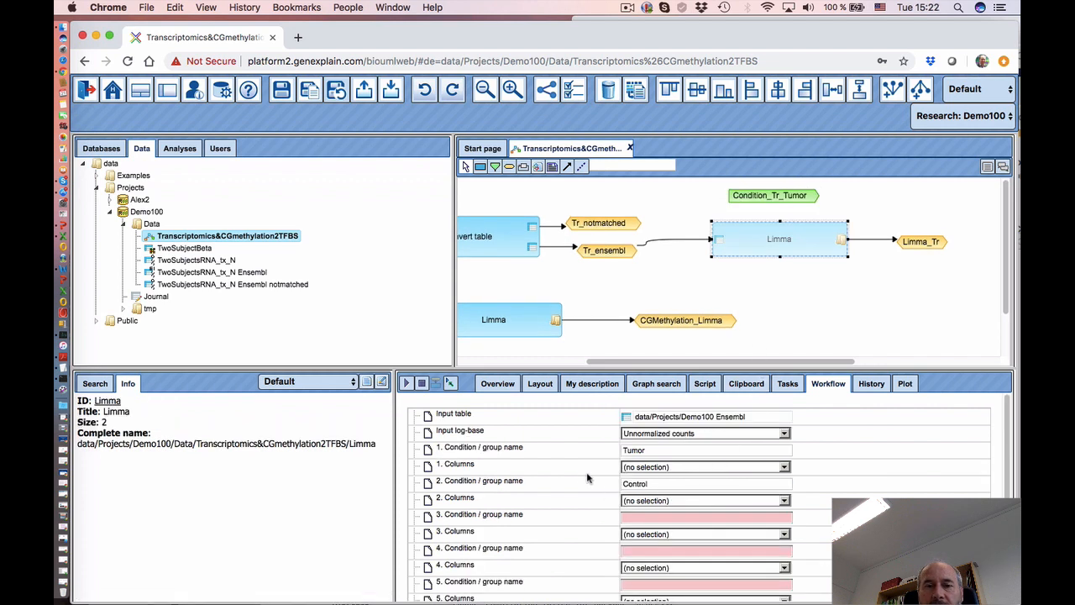
click(526, 470)
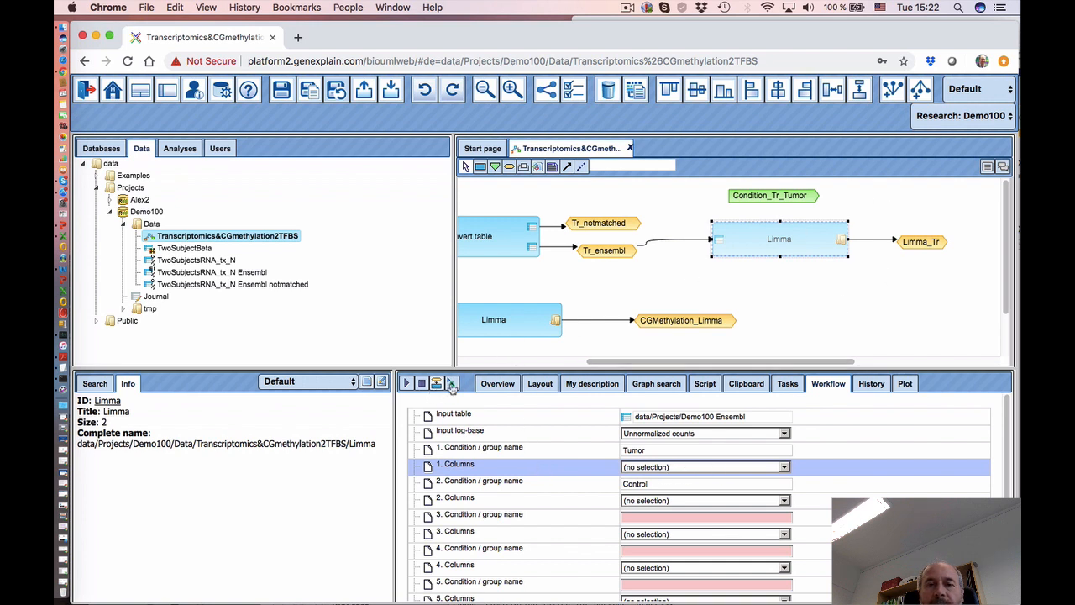
click(775, 196)
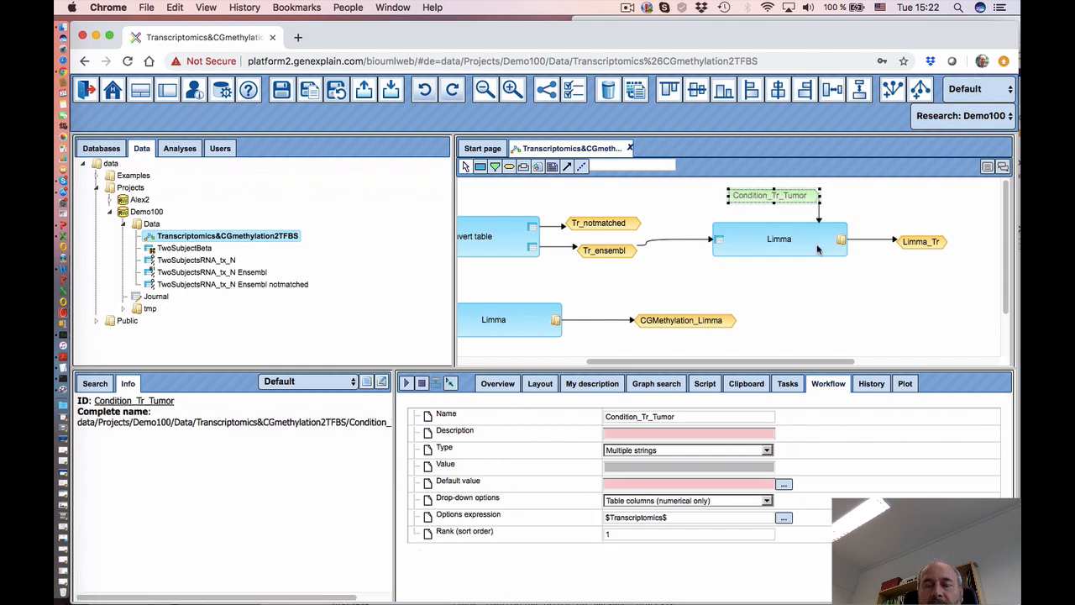
click(779, 279)
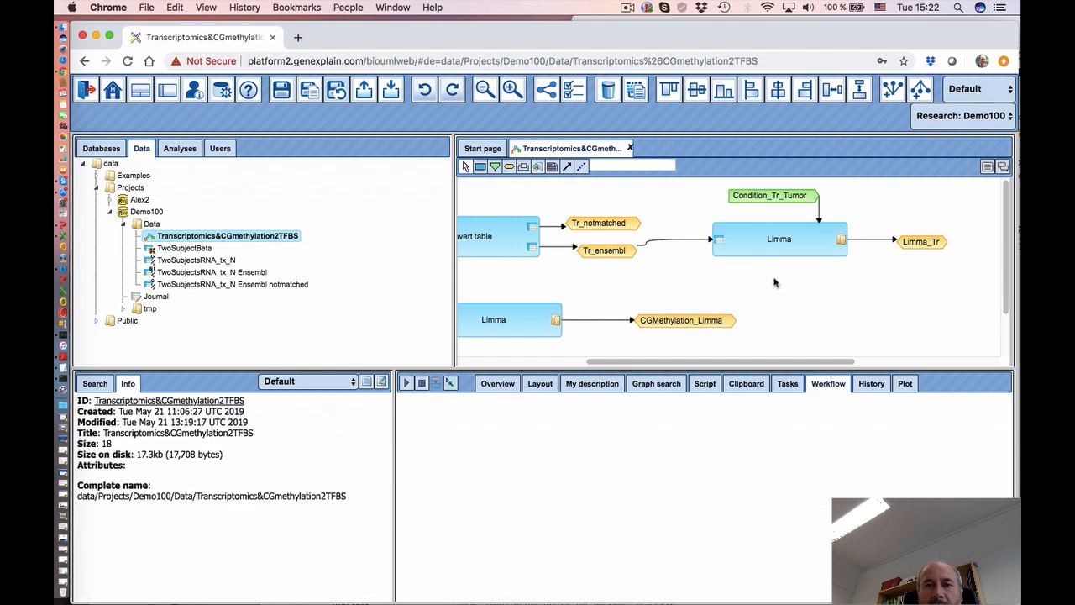
click(496, 169)
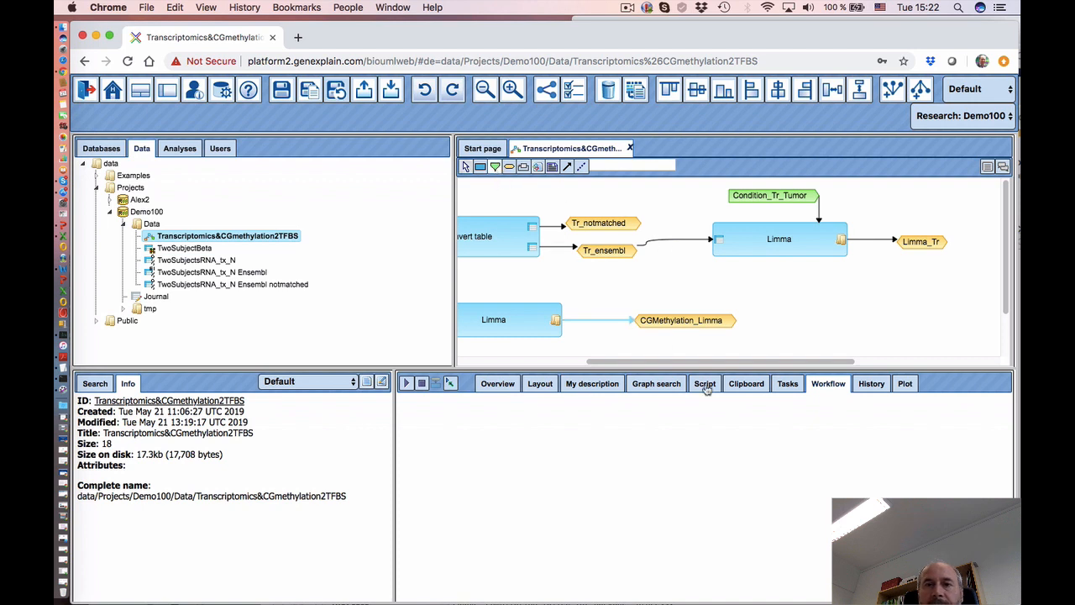
- Create a new parameter node named Conditions_Tr_Control with type Multiple strings
click(796, 341)
click(523, 281)
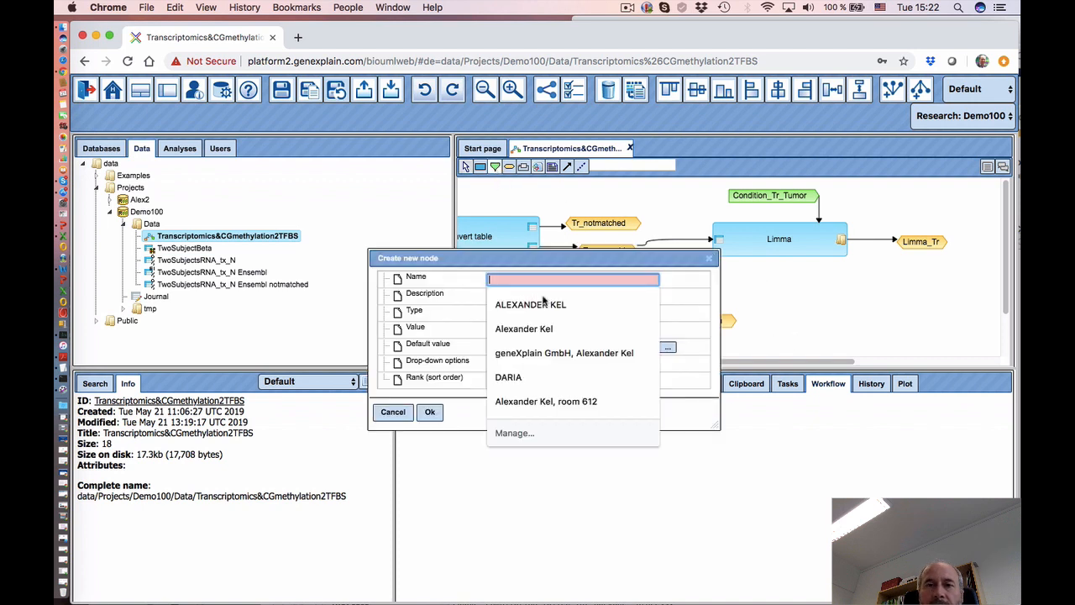
text(Conditions_Tr_Control)
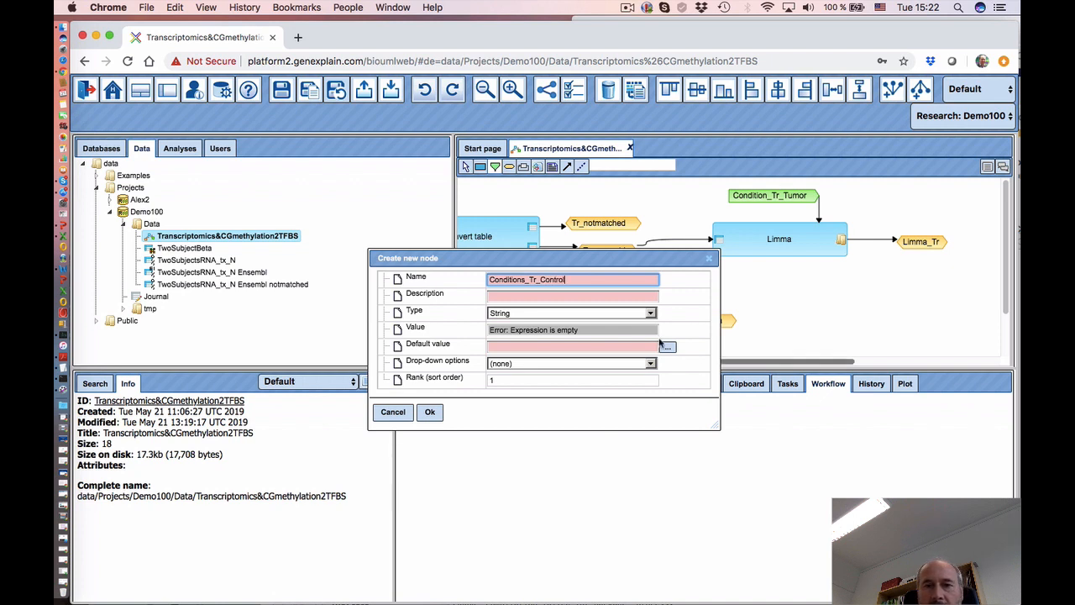
click(613, 318)
click(580, 316)
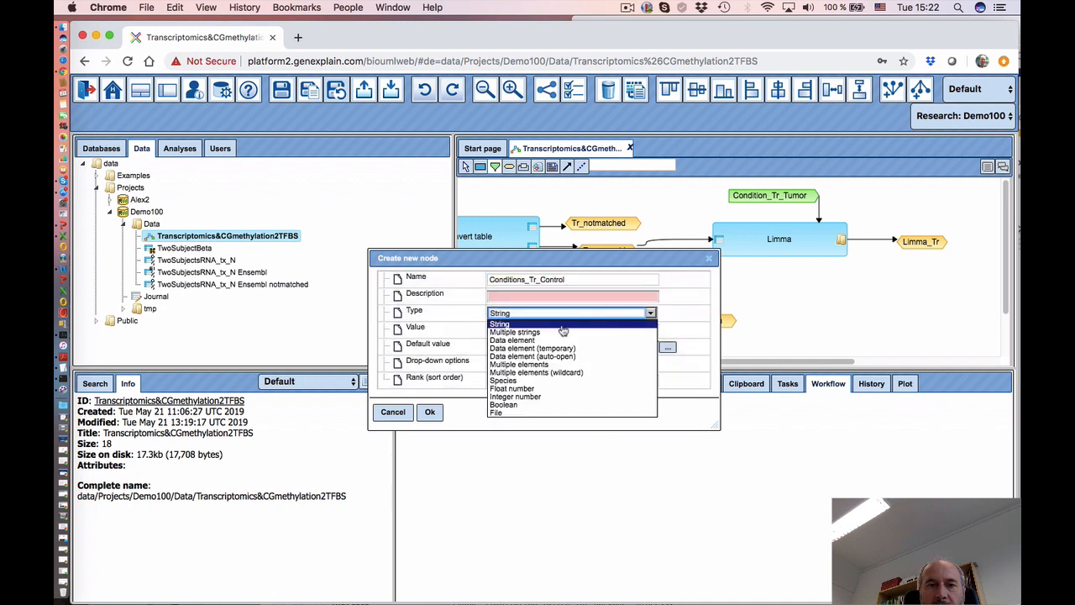
click(563, 330)
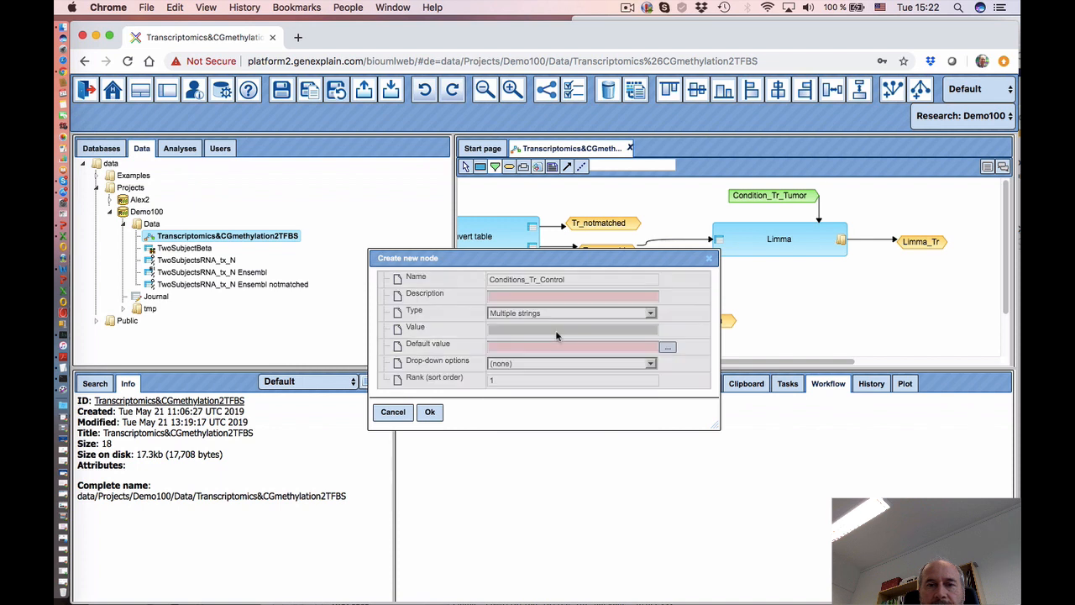
- Have it offer numerical table columns from $Transcriptomics$, and place it below the Limma step
click(637, 366)
click(563, 439)
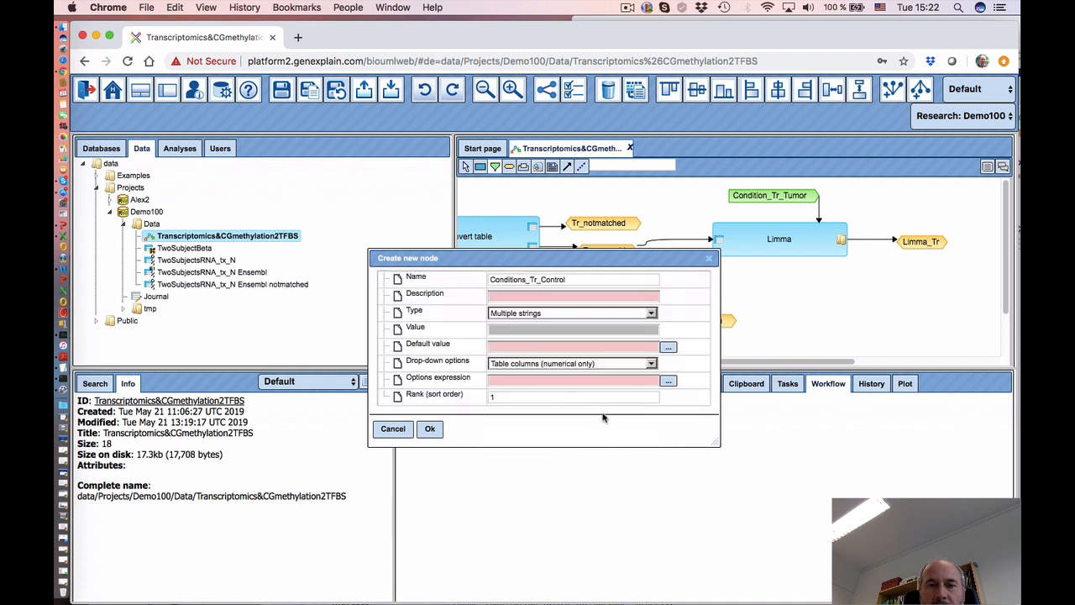
click(668, 383)
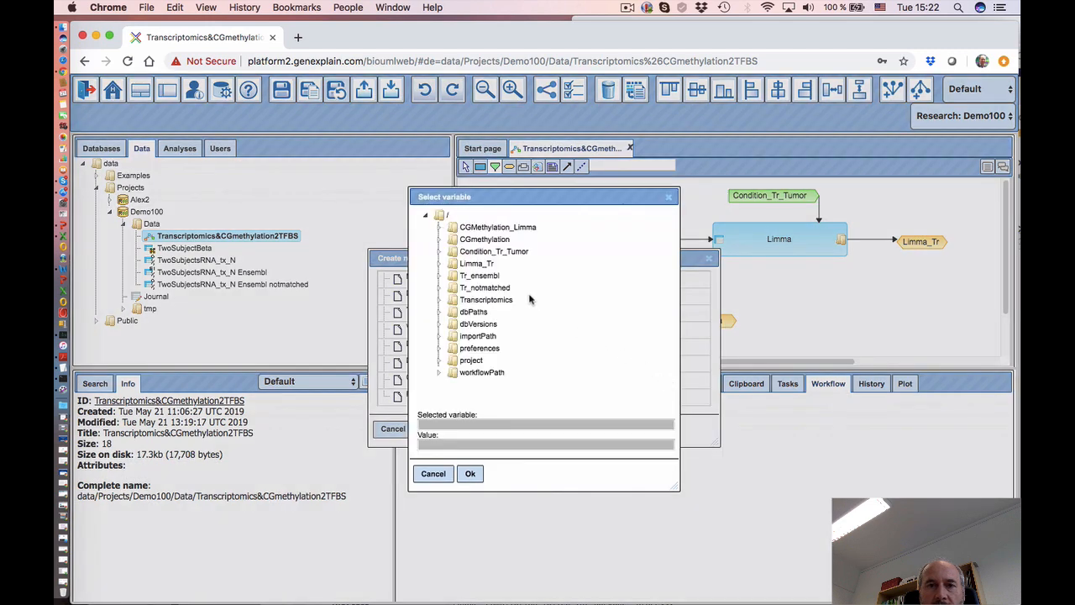
click(486, 300)
click(471, 473)
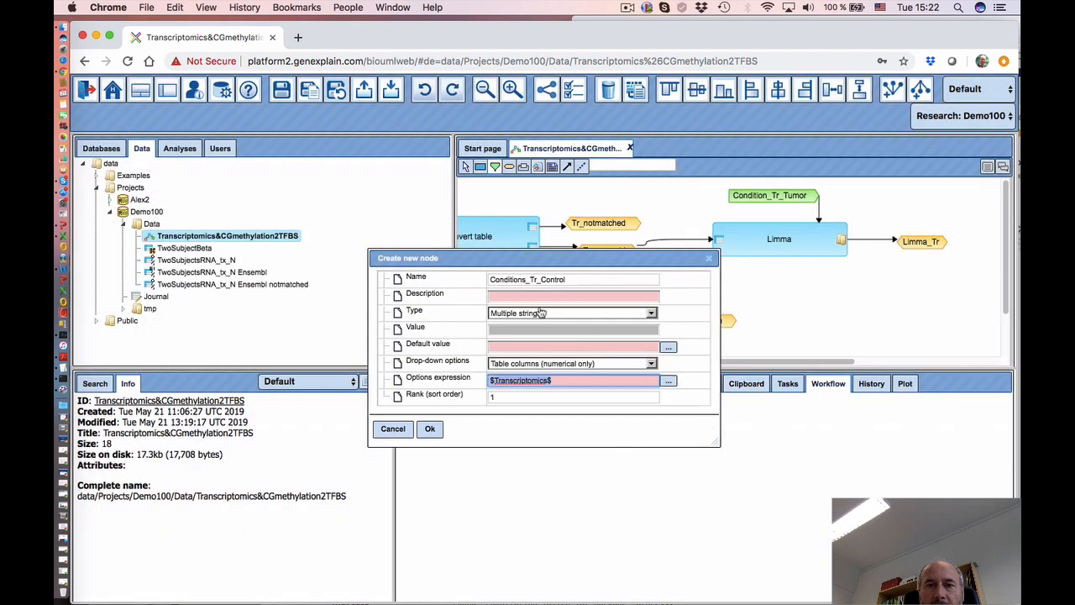
click(429, 428)
click(779, 292)
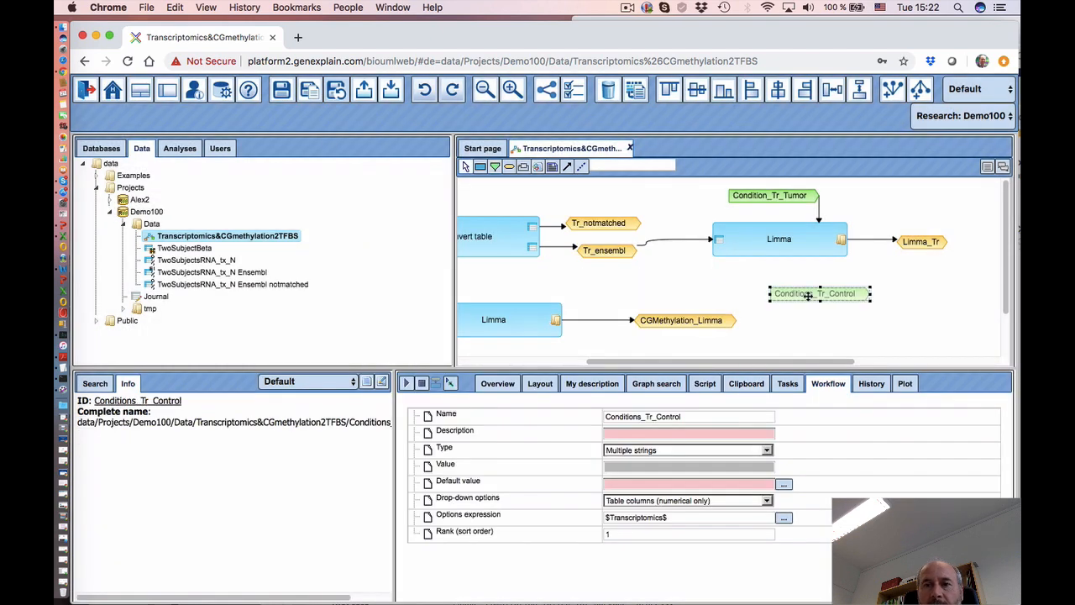
- Bind Conditions_Tr_Control to the Limma step's 2. Columns parameter, aligned beneath Limma
drag(808, 296, 800, 287)
click(754, 243)
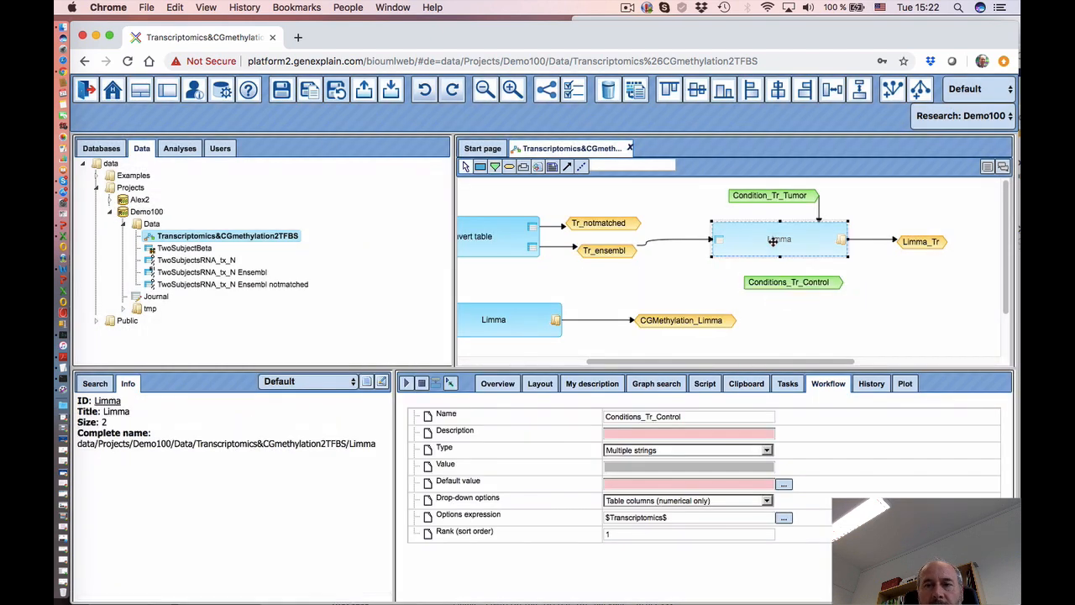
click(559, 502)
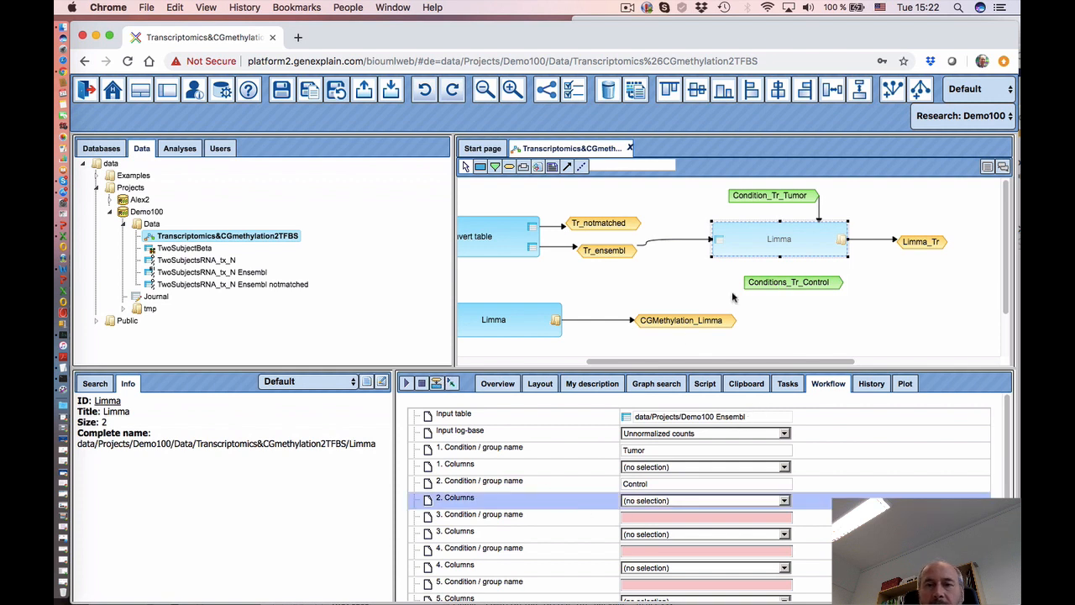
click(784, 283)
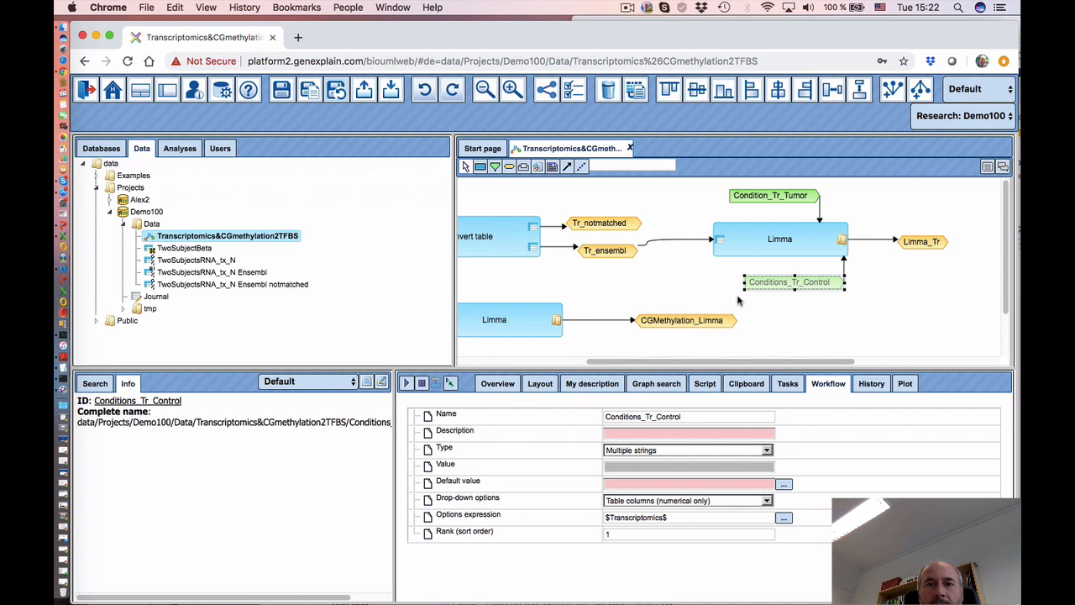
drag(806, 283, 789, 282)
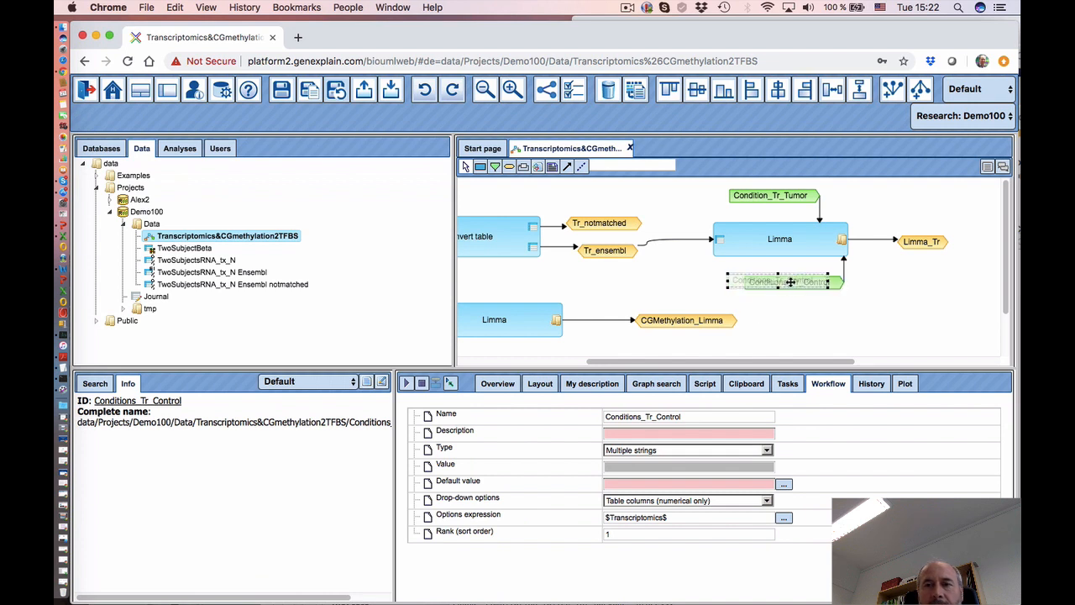
- Save the workflow and widen the diagram area to reach the methylation Limma step
click(282, 92)
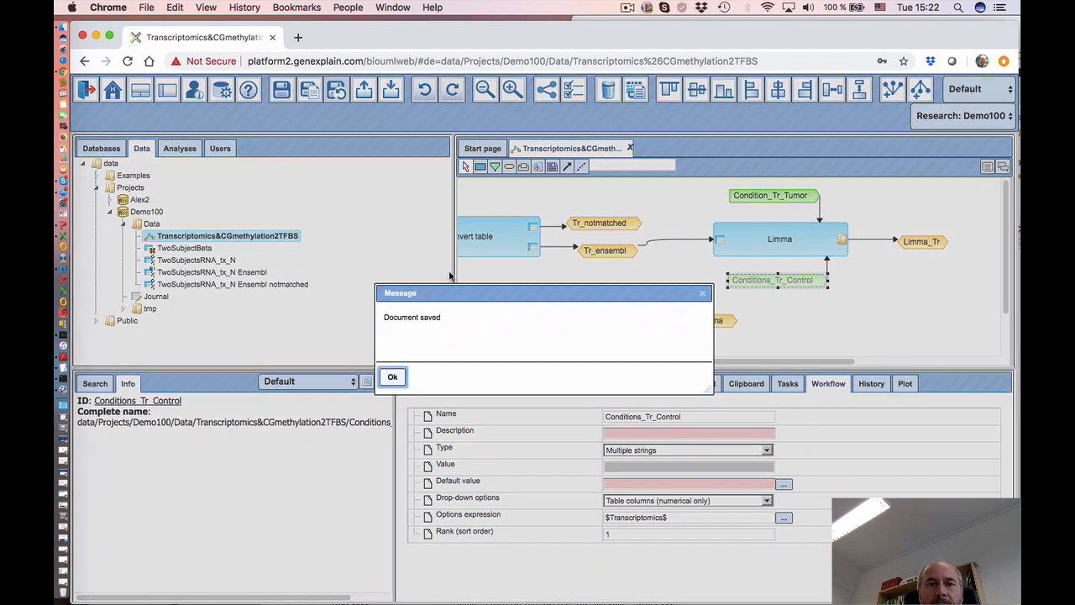
click(391, 380)
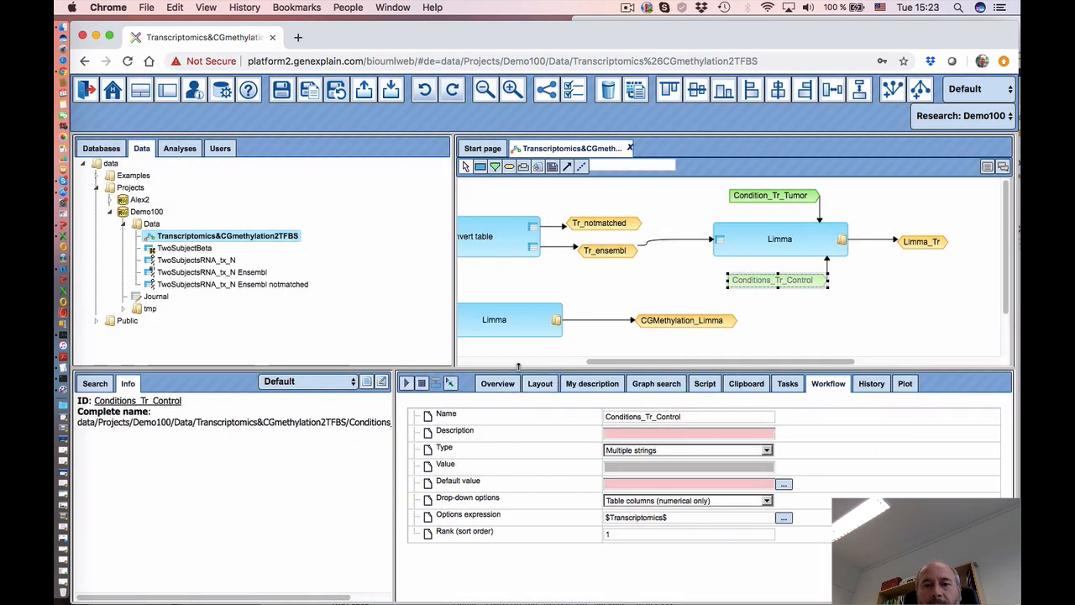
drag(518, 366, 504, 404)
drag(454, 348, 329, 349)
drag(511, 402, 500, 404)
scroll(501, 404, left, 5)
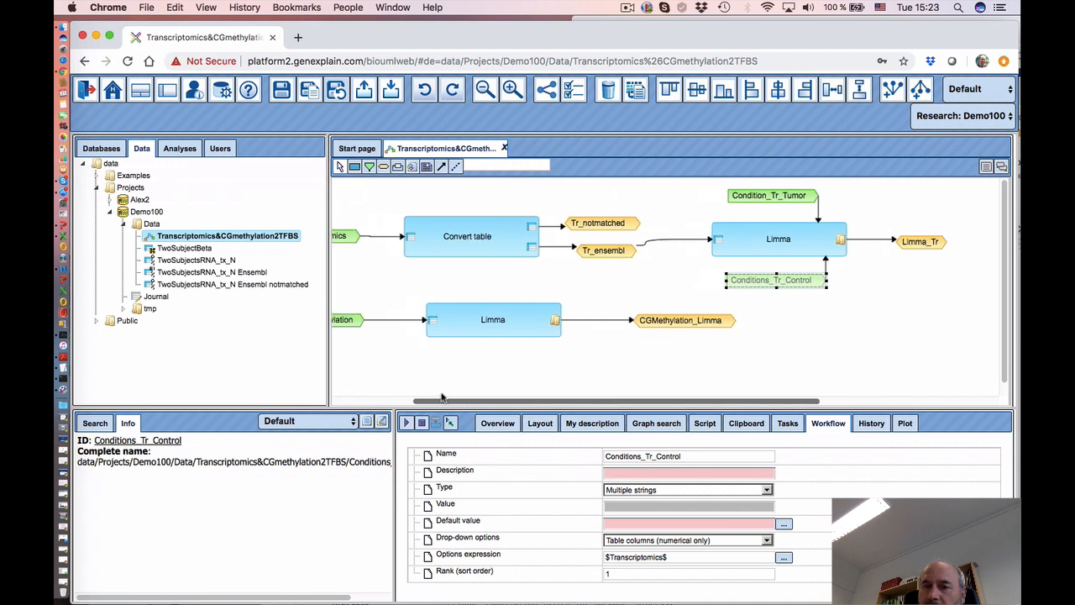
click(554, 326)
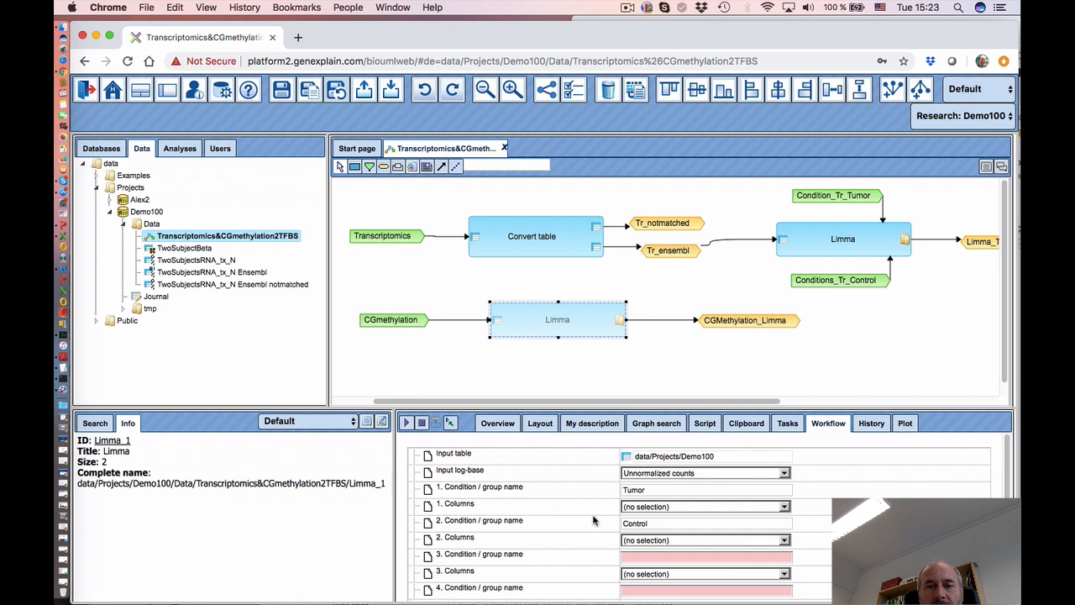
- Create a Conditions_CG_Tumor parameter: Multiple strings, numerical columns from $CGmethylation$
click(527, 286)
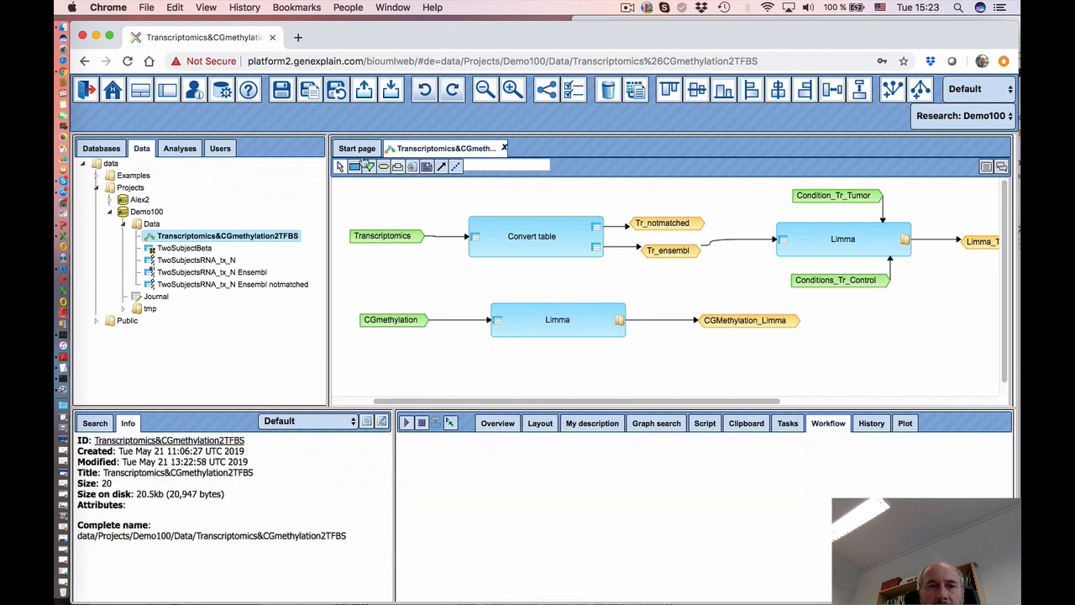
click(536, 276)
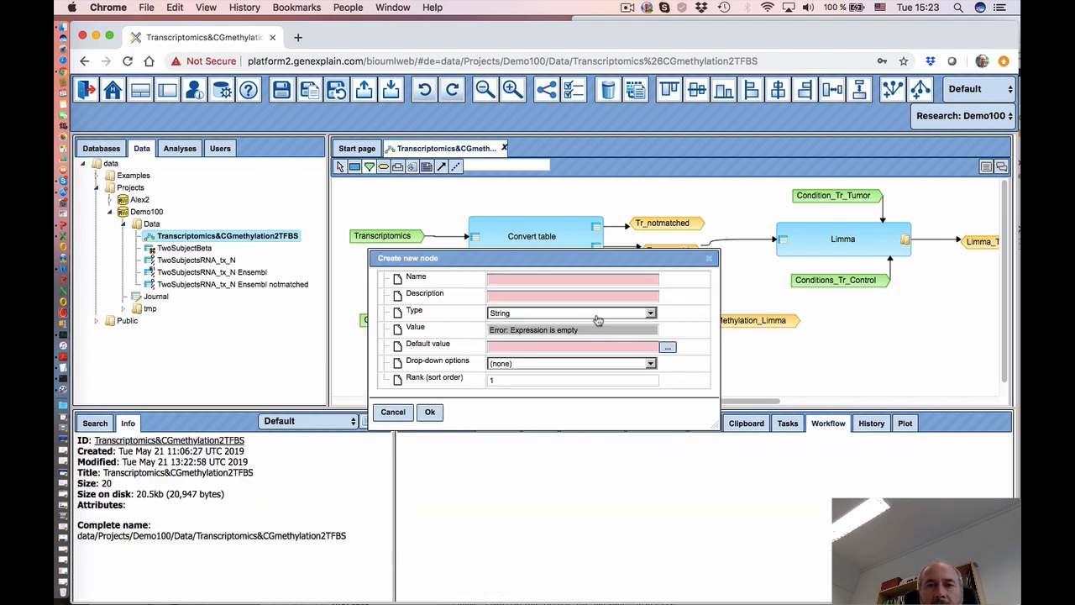
click(524, 280)
text(Conditions_CG)
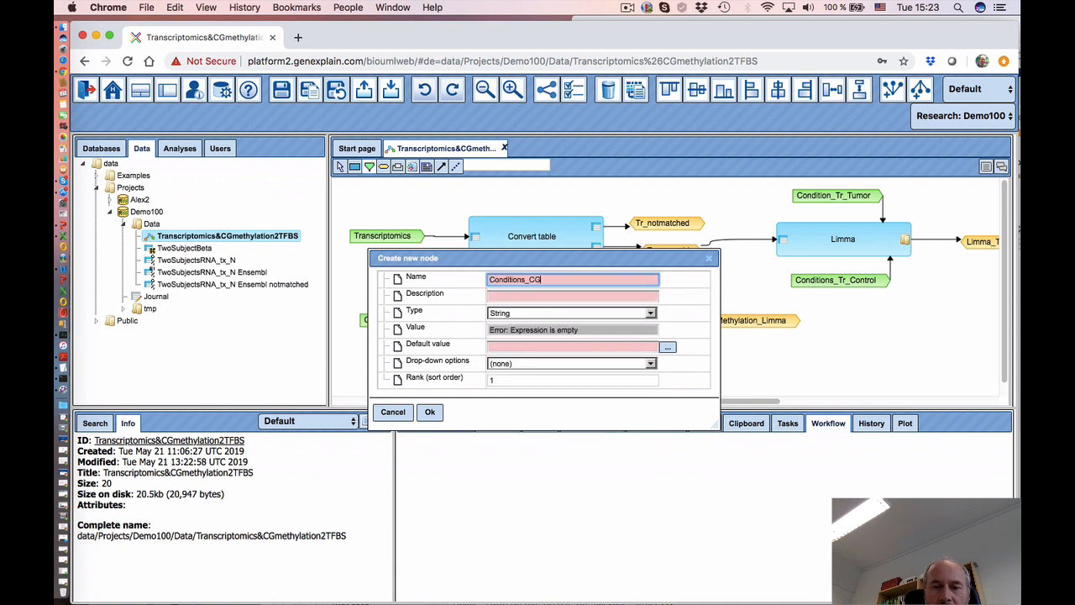
text(_Tumor)
click(502, 318)
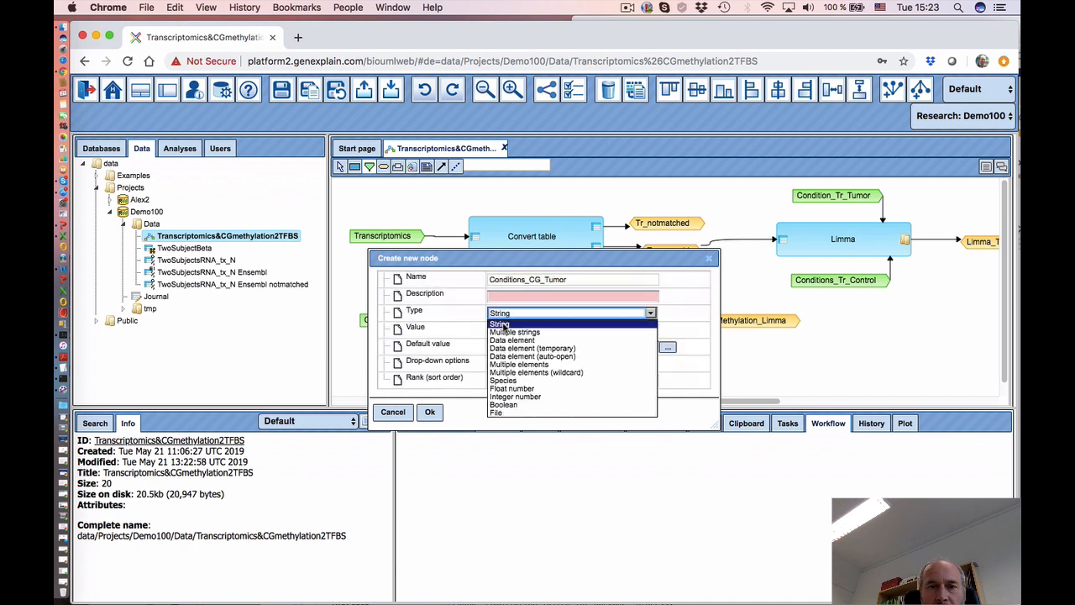
click(509, 335)
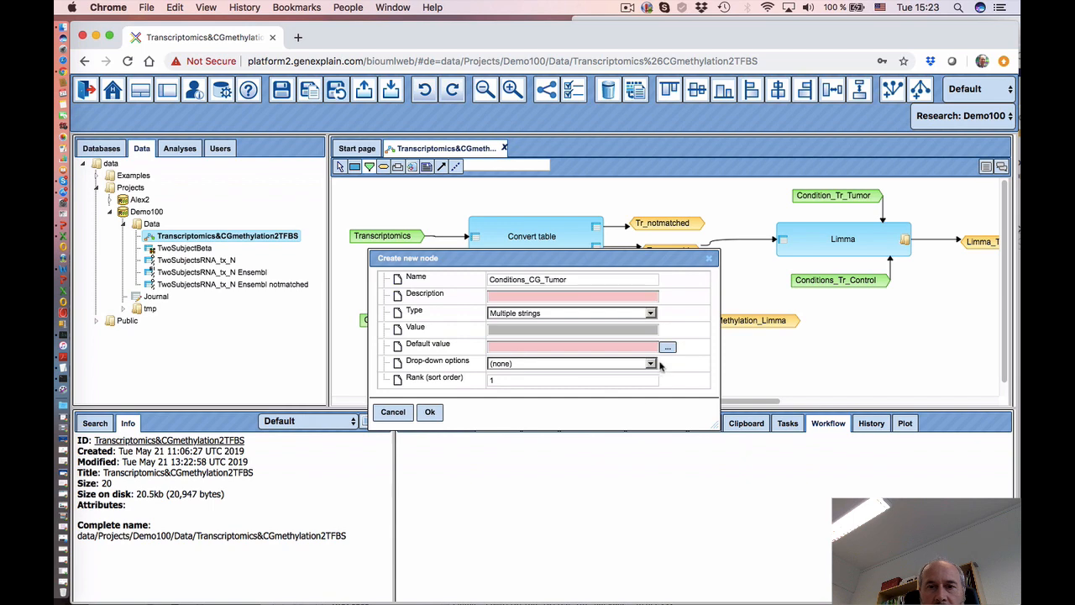
click(651, 364)
click(587, 440)
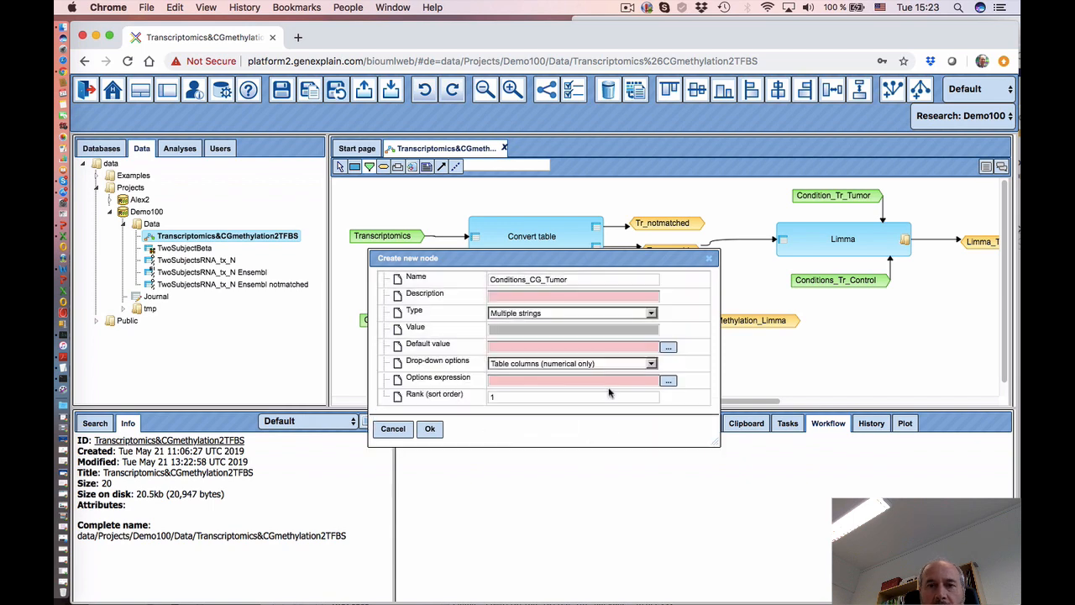
click(669, 380)
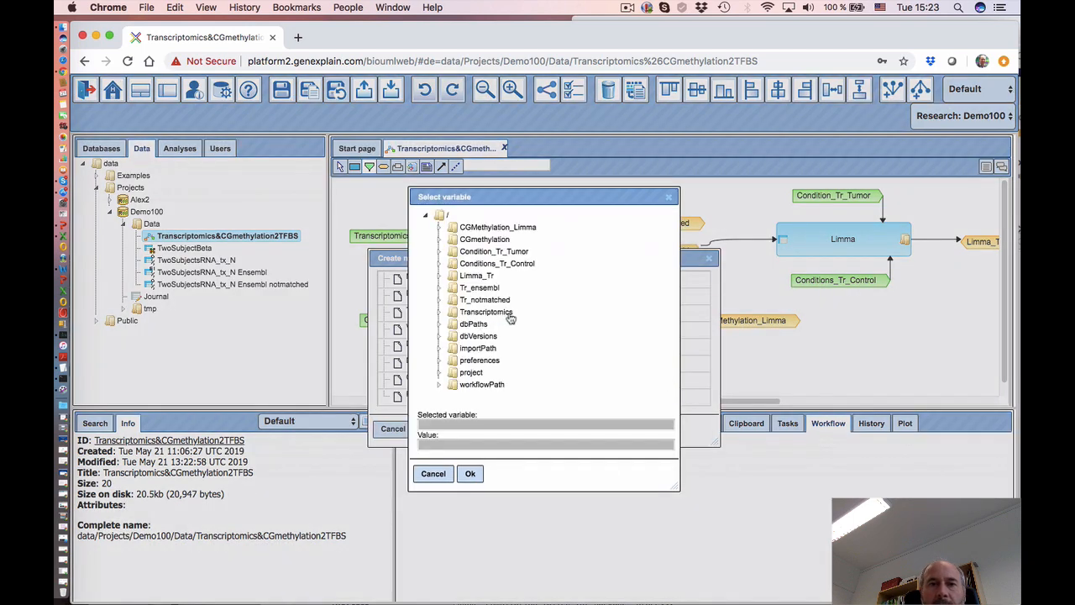
click(483, 241)
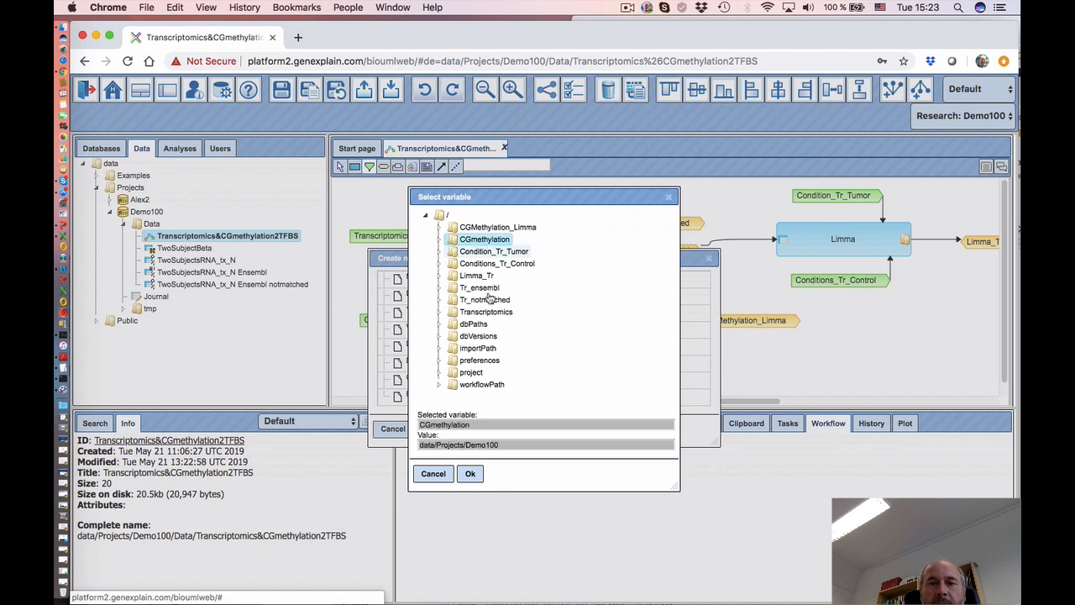
click(471, 473)
click(429, 428)
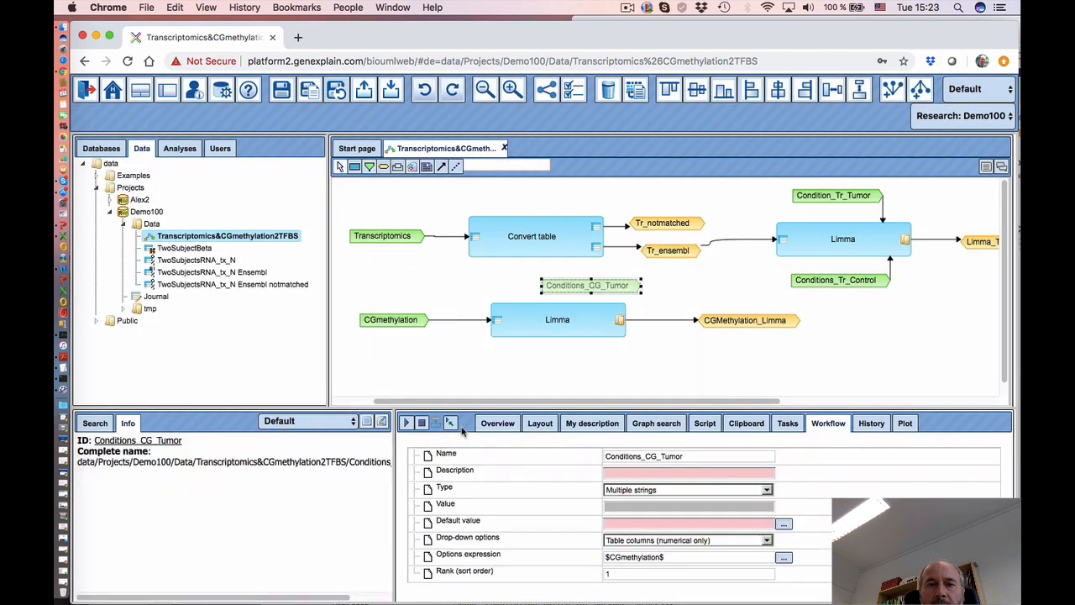
- Link Conditions_CG_Tumor to the methylation Limma step's 1. Columns parameter
drag(570, 278, 543, 272)
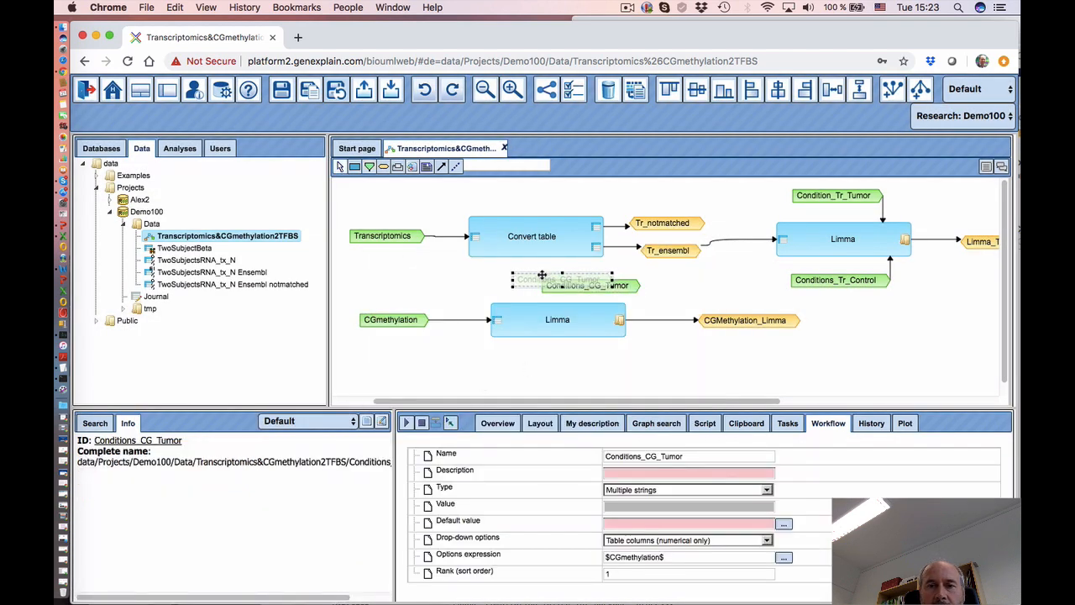
click(554, 326)
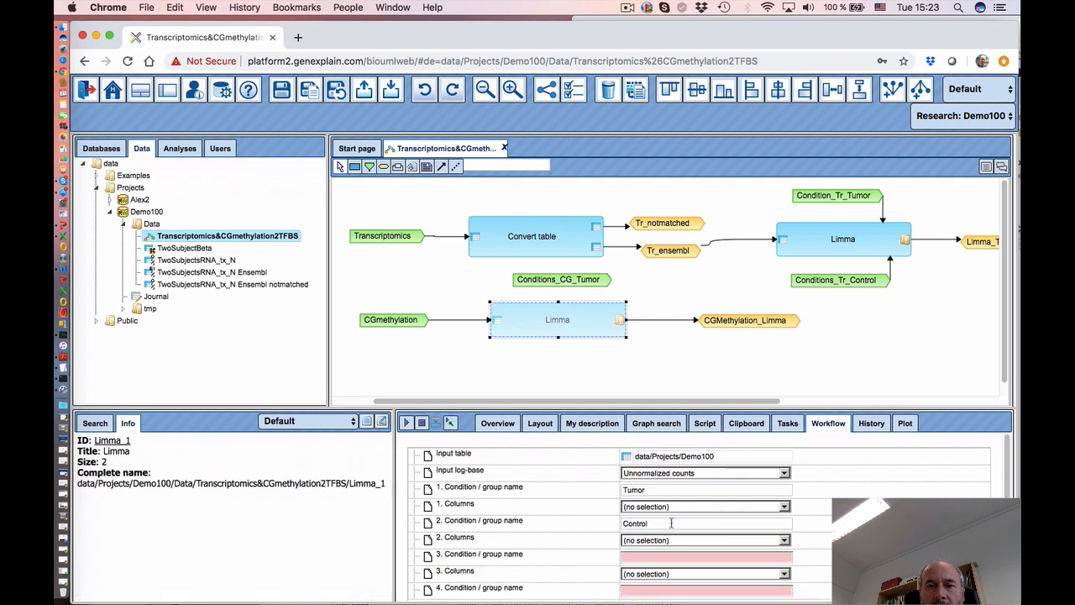
click(575, 507)
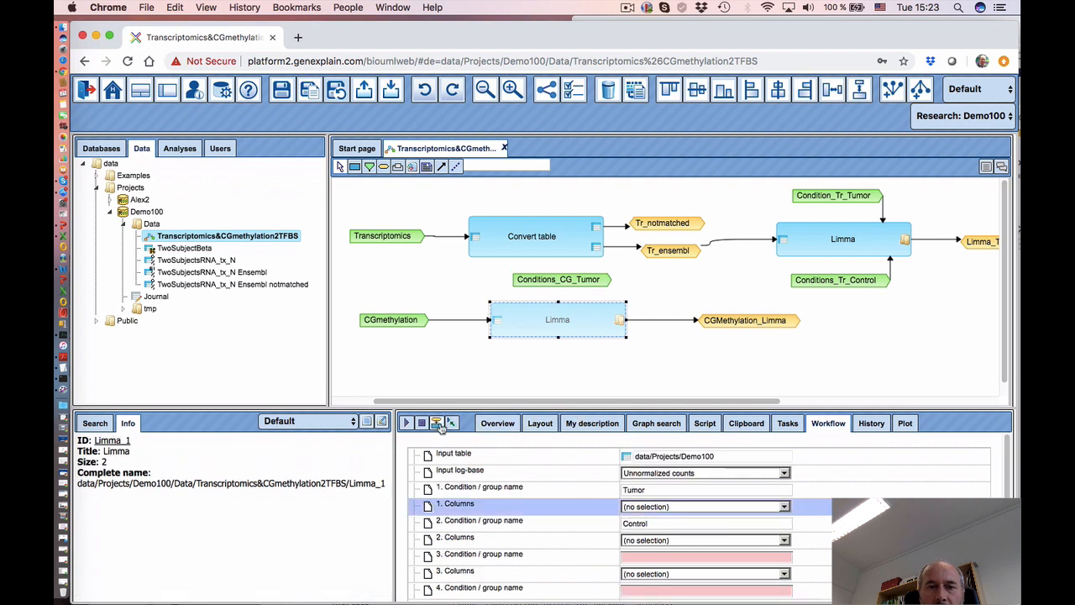
drag(571, 285, 555, 307)
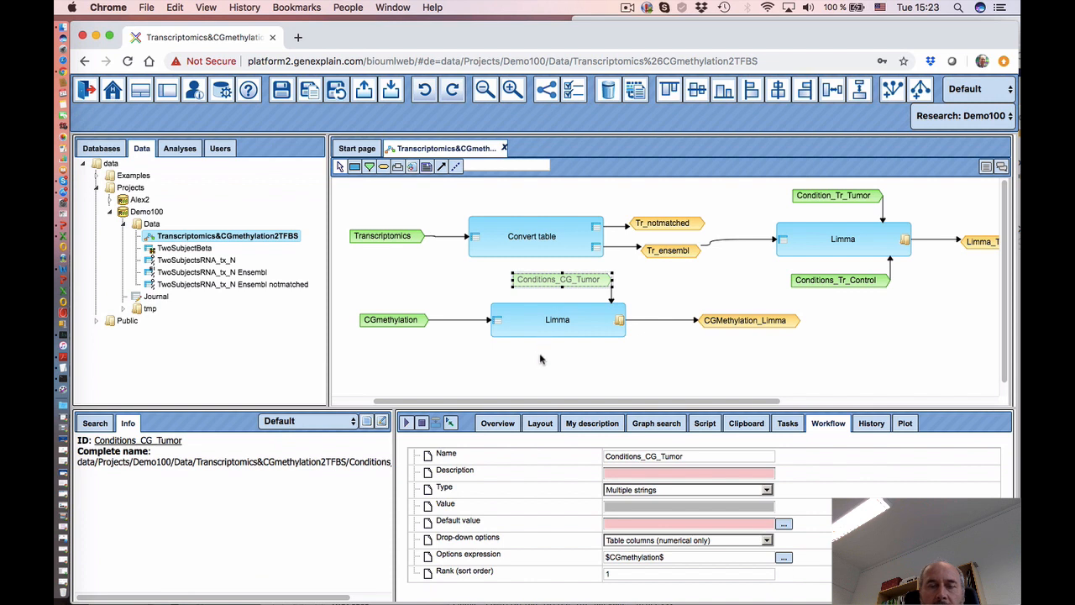
click(540, 359)
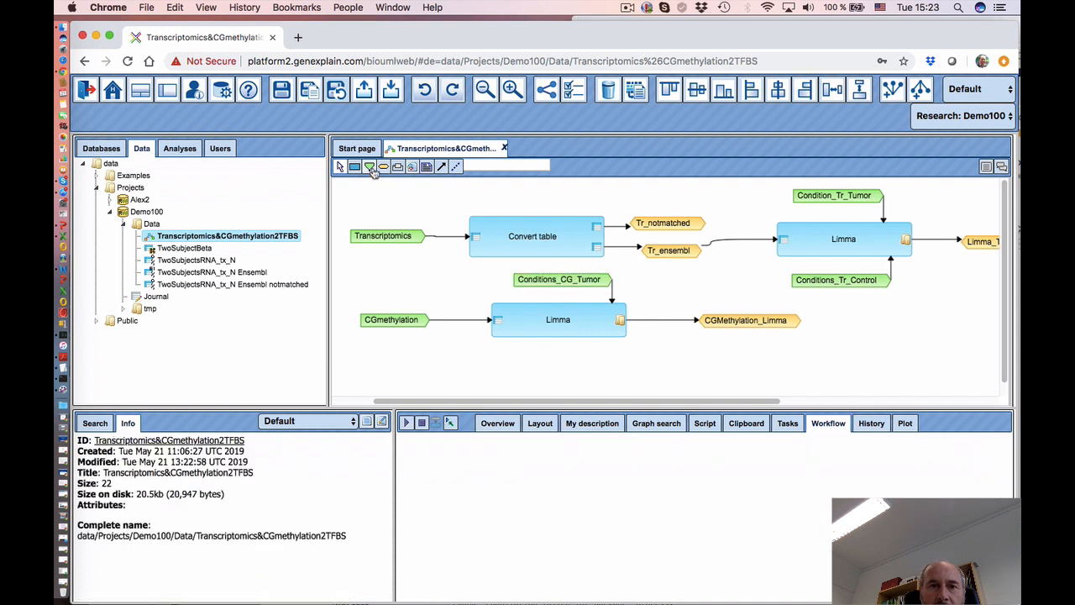
- Create a Conditions_CG_Control parameter: Multiple strings, numerical columns from $CGmethylation$
click(370, 167)
click(529, 349)
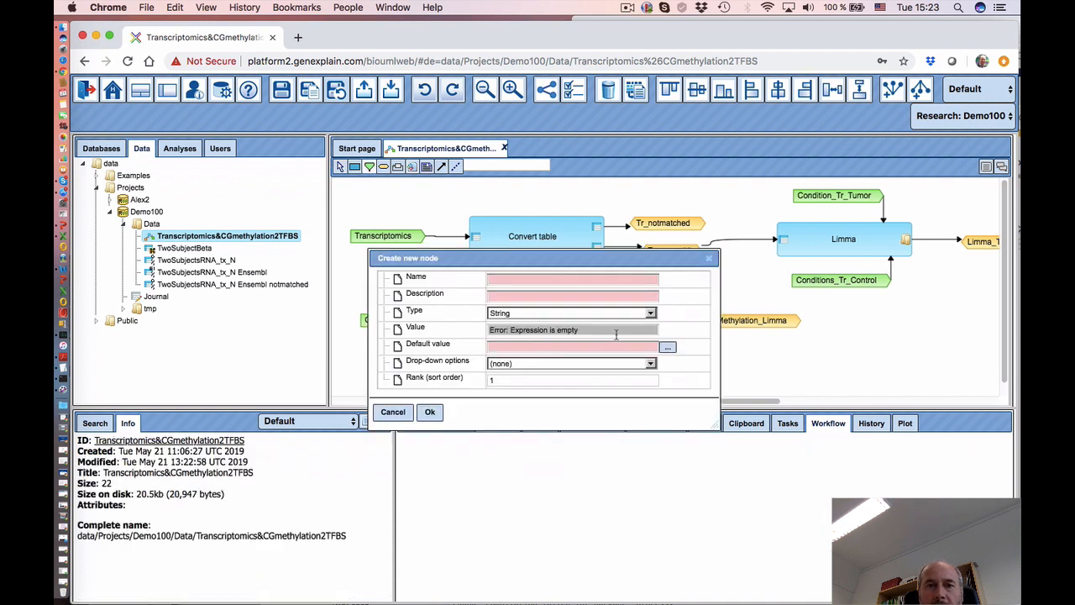
click(499, 279)
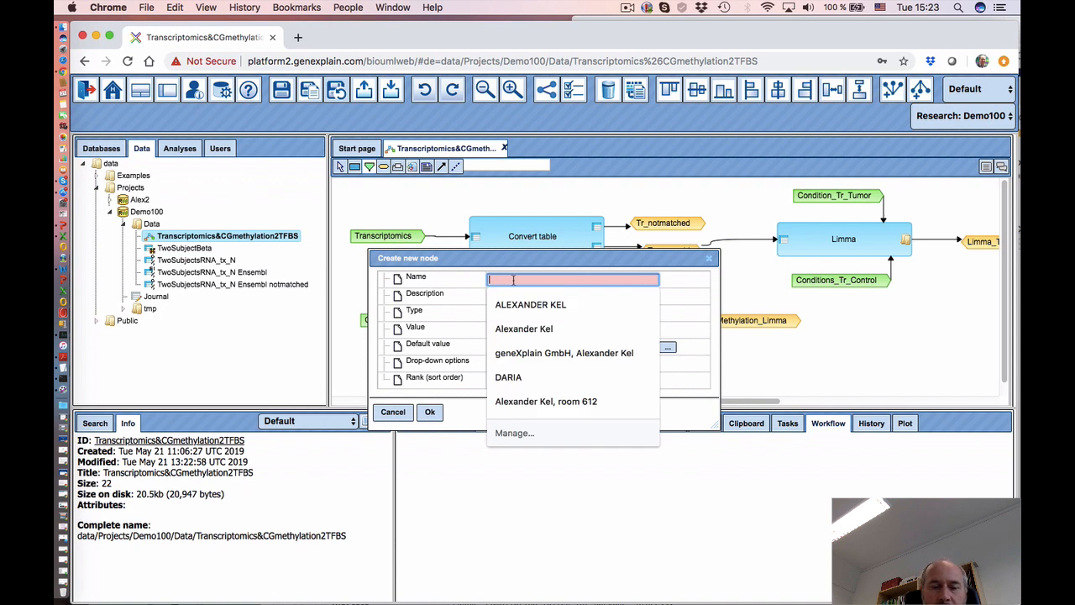
text(Conditions_CG_Control)
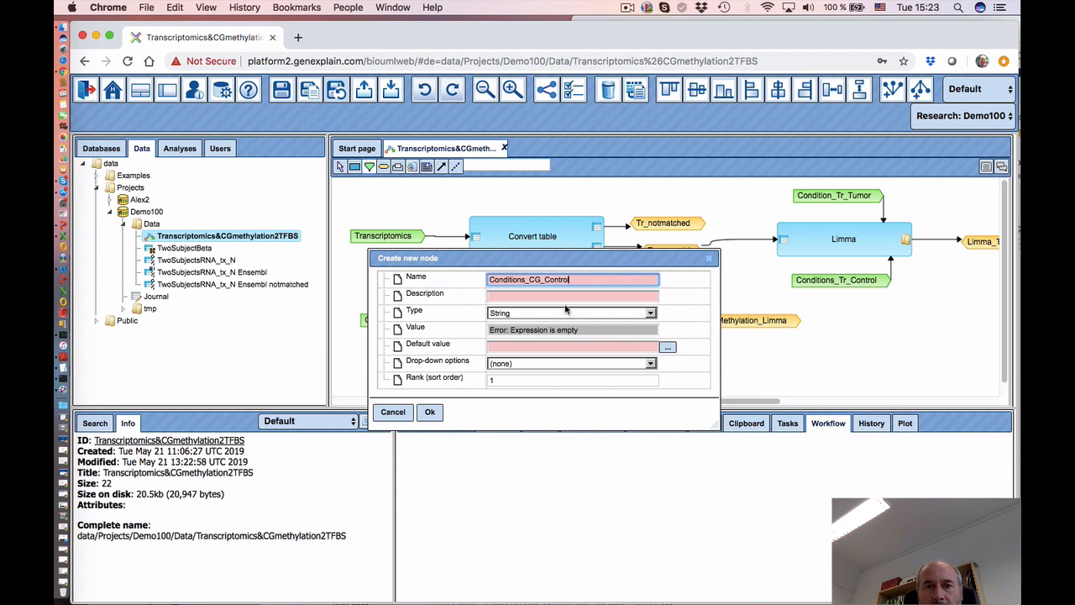
click(572, 316)
click(572, 316)
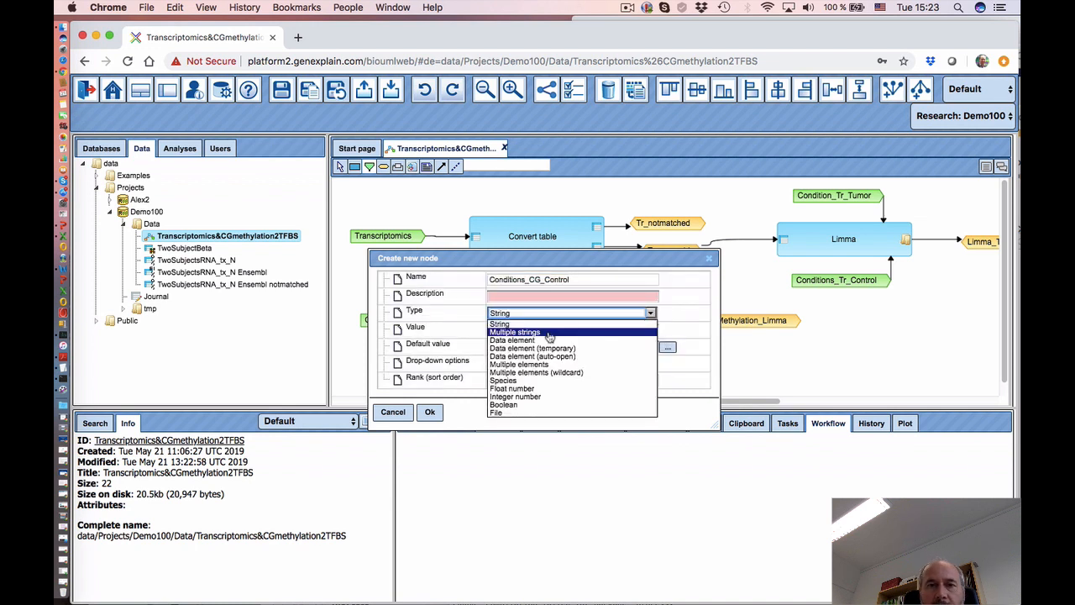
click(553, 339)
click(649, 364)
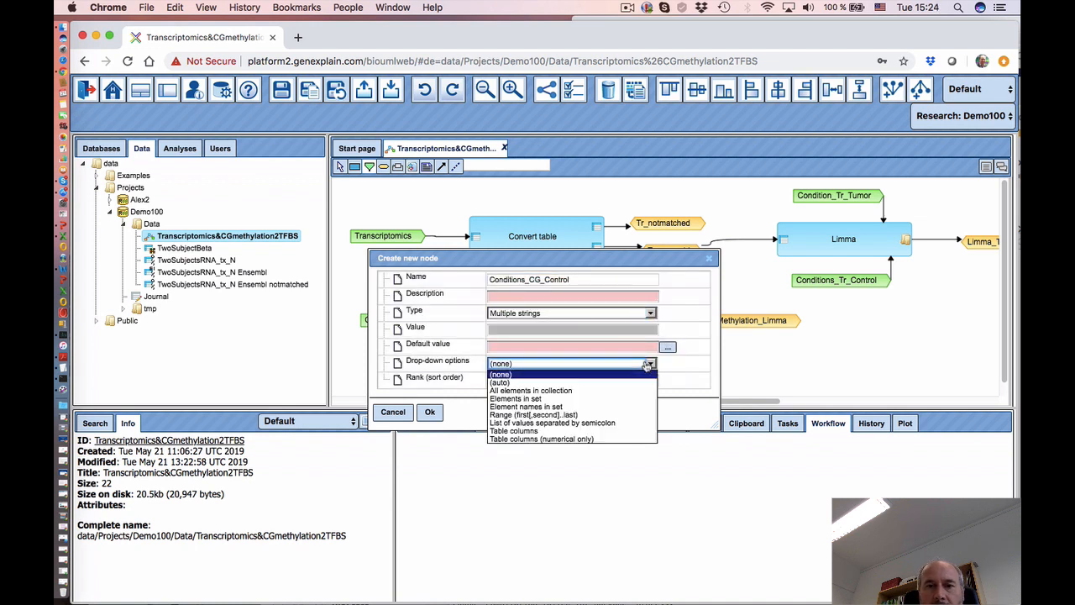
click(583, 439)
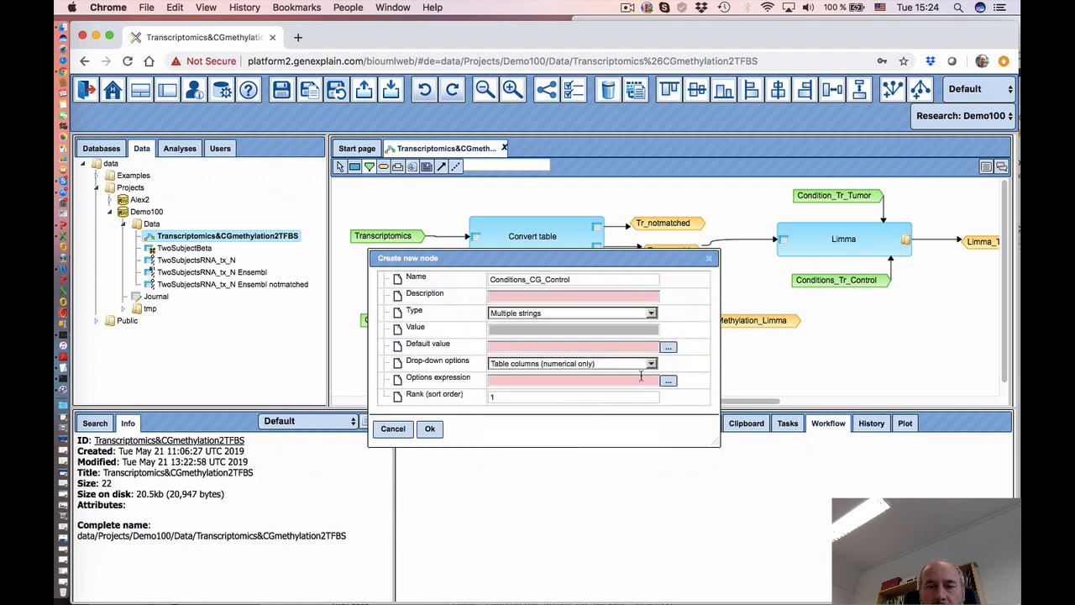
click(670, 382)
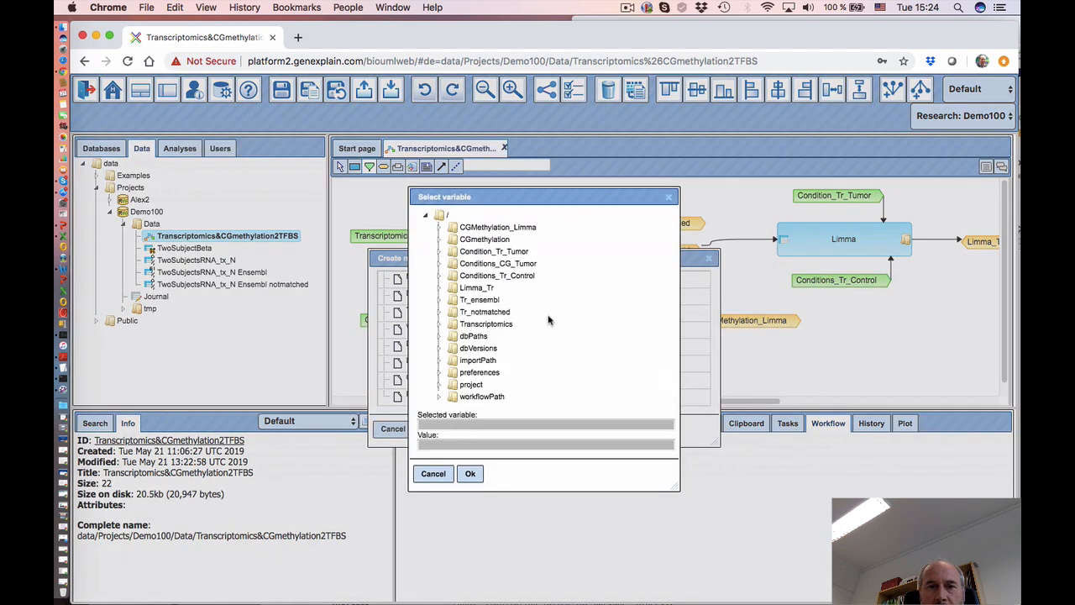
click(484, 239)
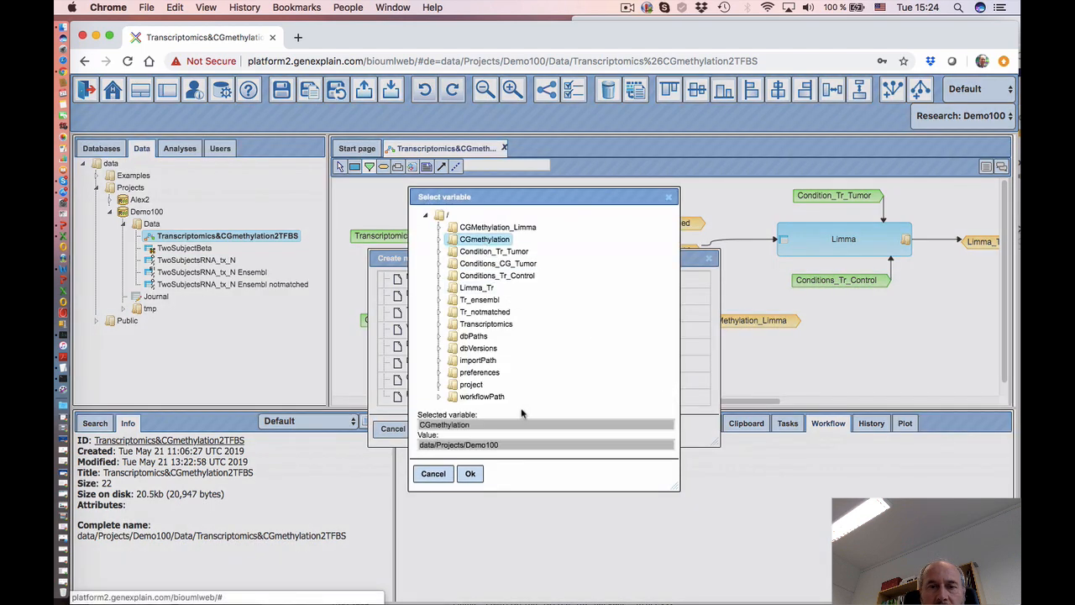
click(471, 473)
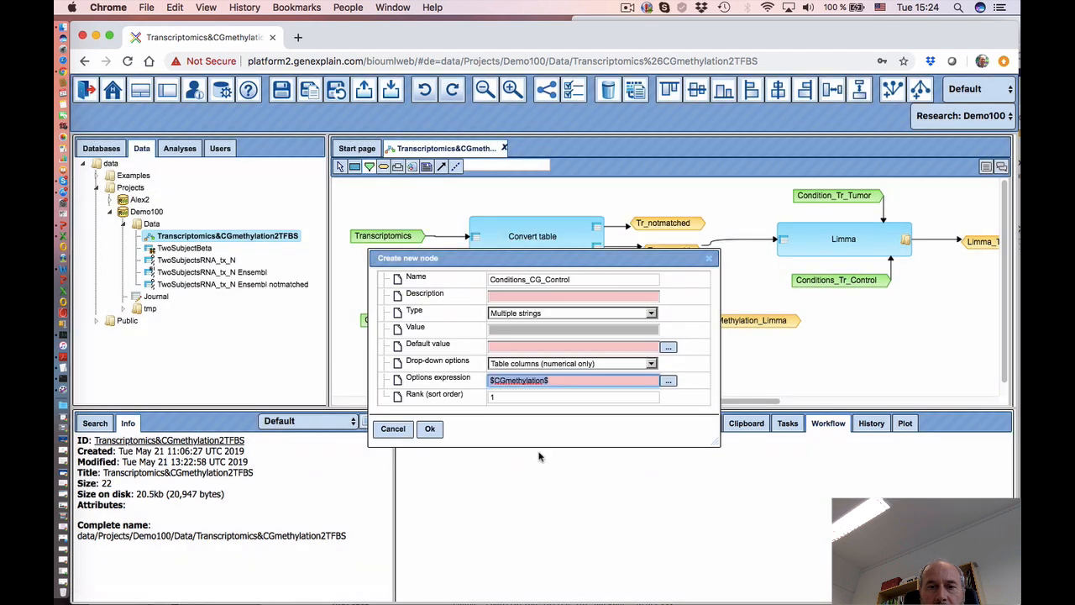
click(429, 429)
- Link Conditions_CG_Control to the methylation Limma step's 2. Columns parameter
drag(586, 373, 570, 373)
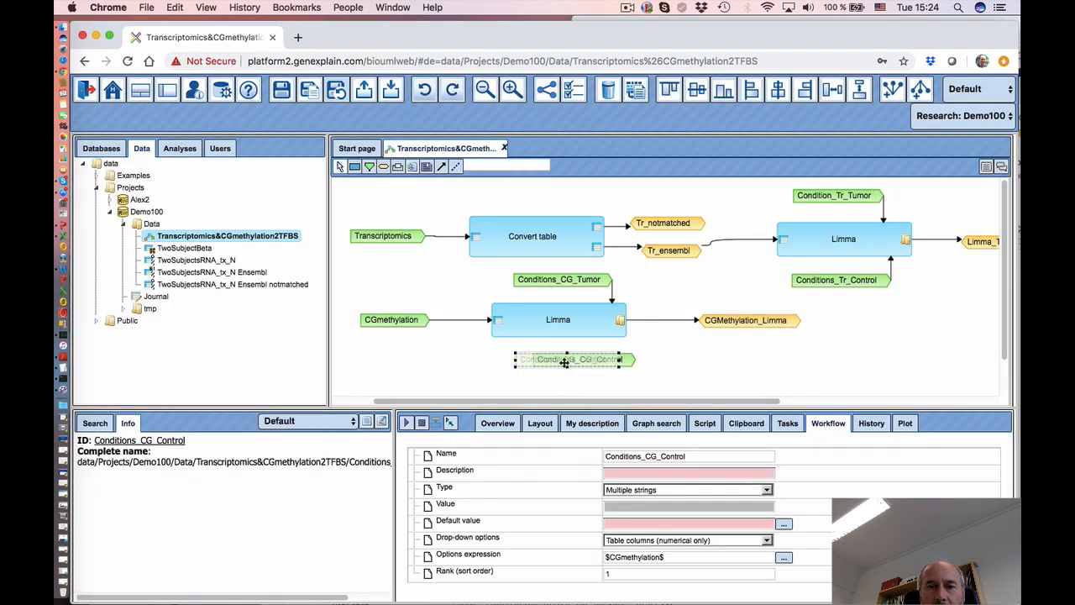
click(556, 324)
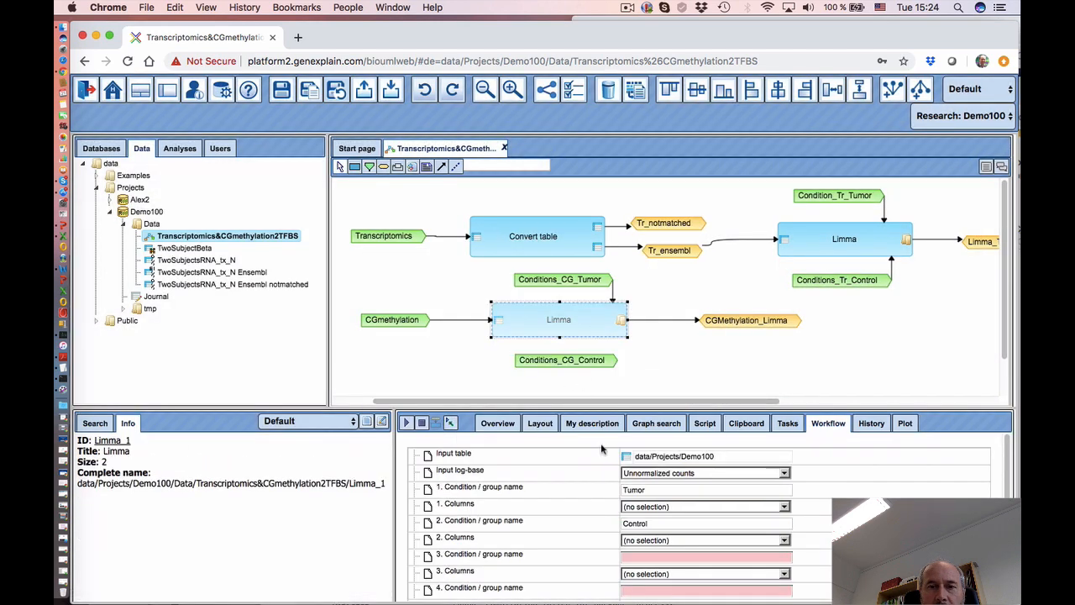
click(571, 540)
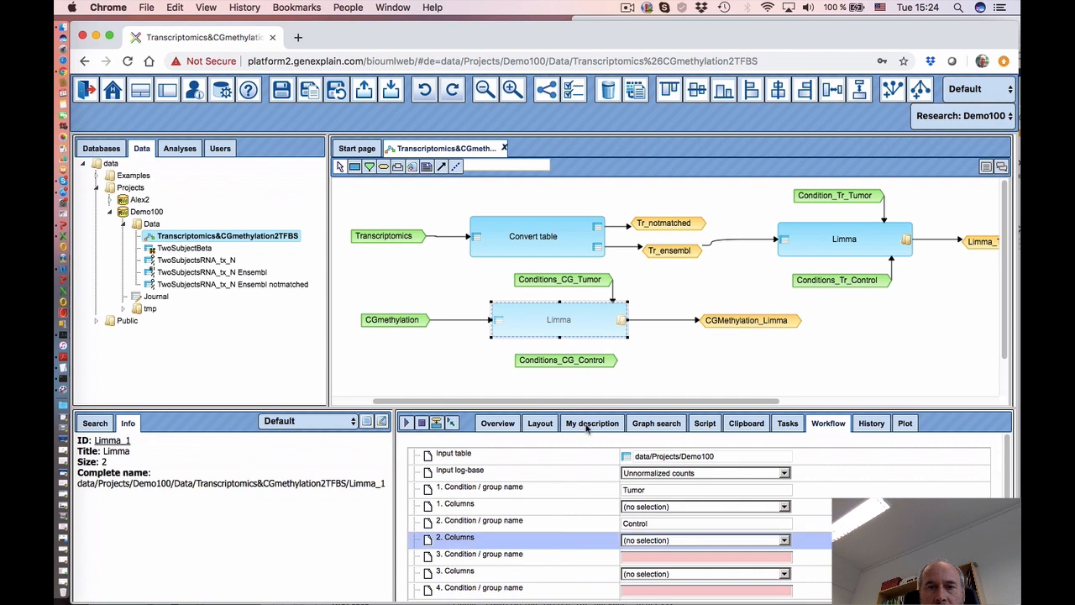
click(563, 367)
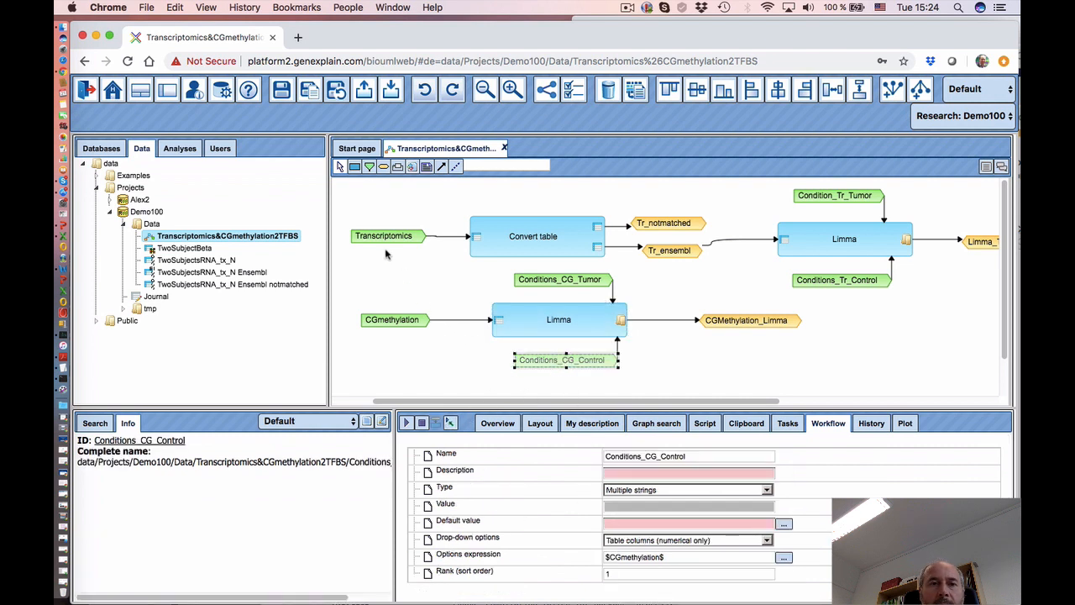
- Save the workflow and bring up its run form
click(282, 97)
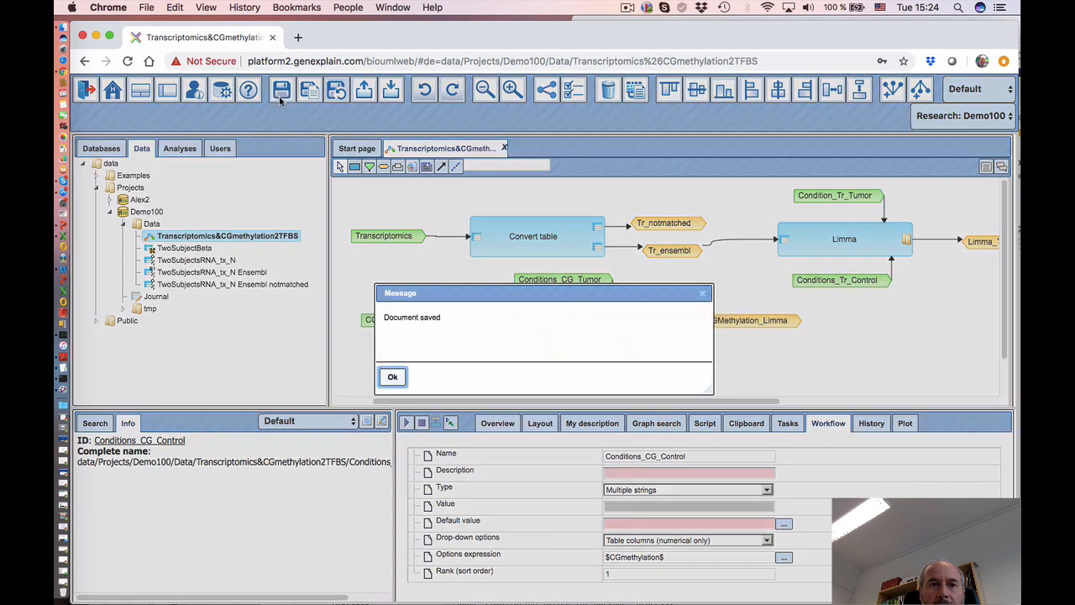
click(391, 379)
drag(428, 402, 438, 425)
drag(387, 478, 321, 467)
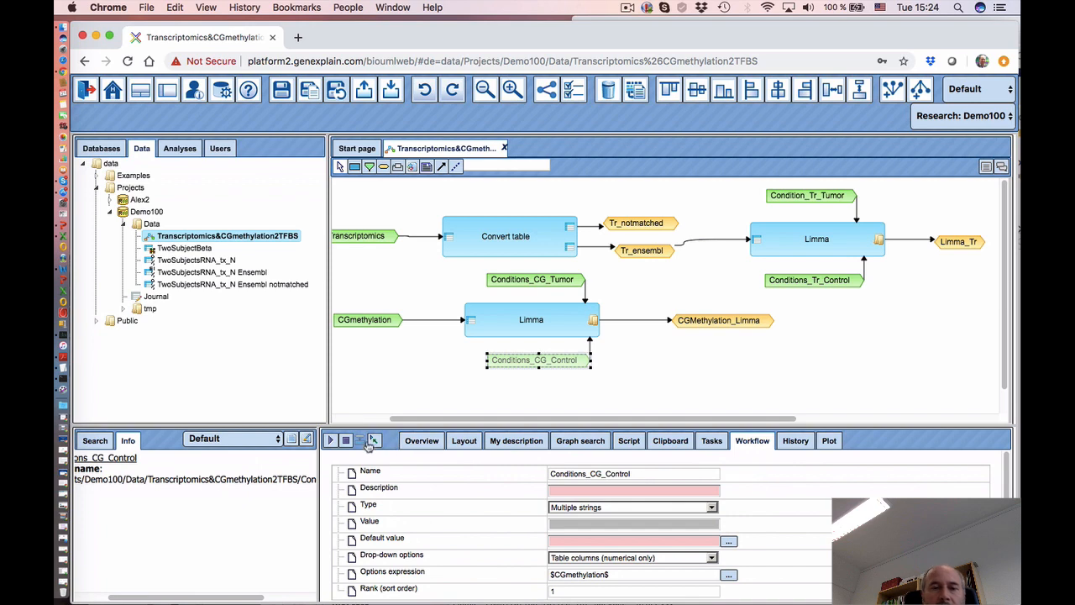
click(375, 443)
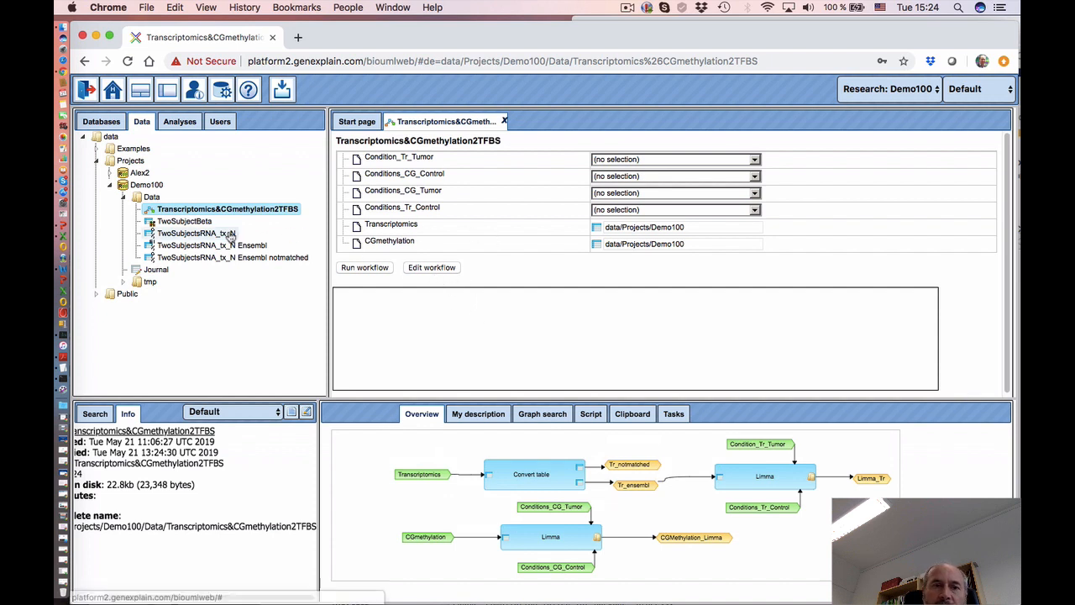
- Use TwoSubjectsRNA_tx_N as the Transcriptomics input and TwoSubjectBeta as the CGmethylation input
drag(225, 236, 684, 237)
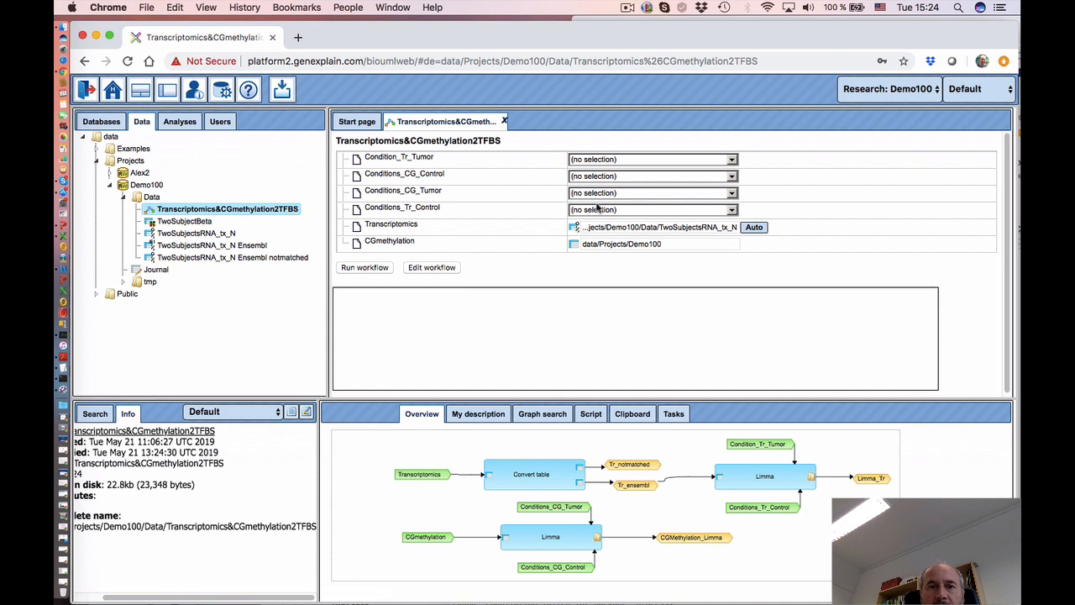
click(596, 210)
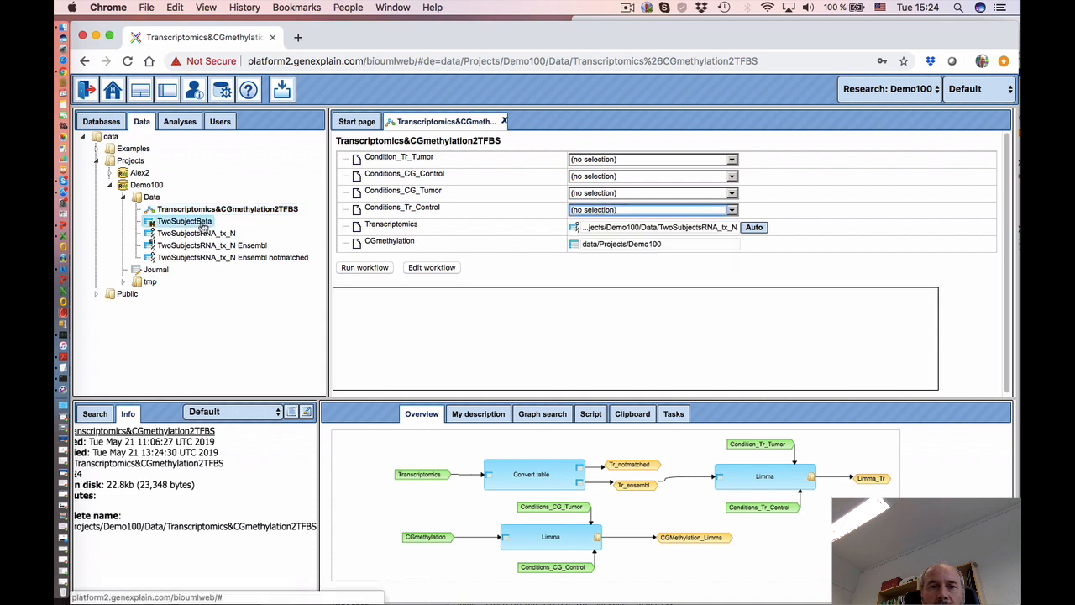
drag(202, 223, 645, 248)
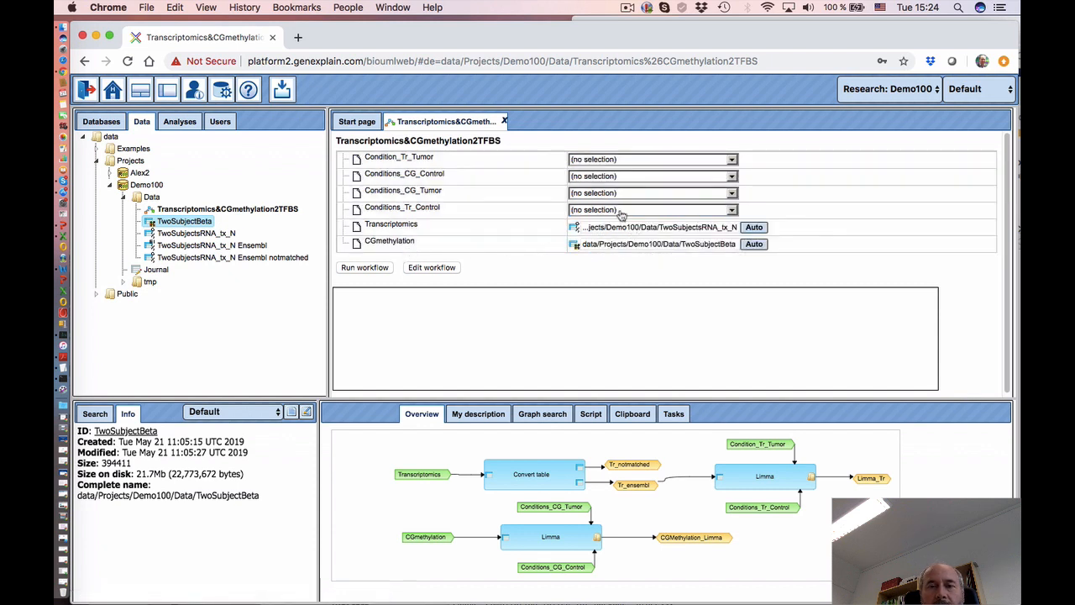
- Select normal samples A10Q-05 and A13T-05 for Conditions_Tr_Control
click(621, 212)
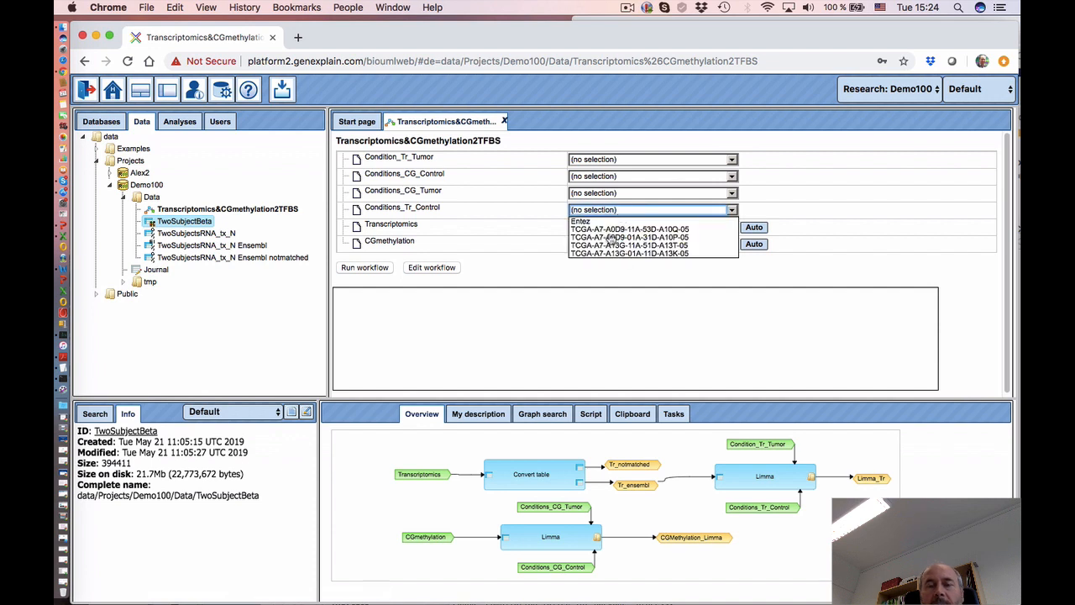
click(612, 231)
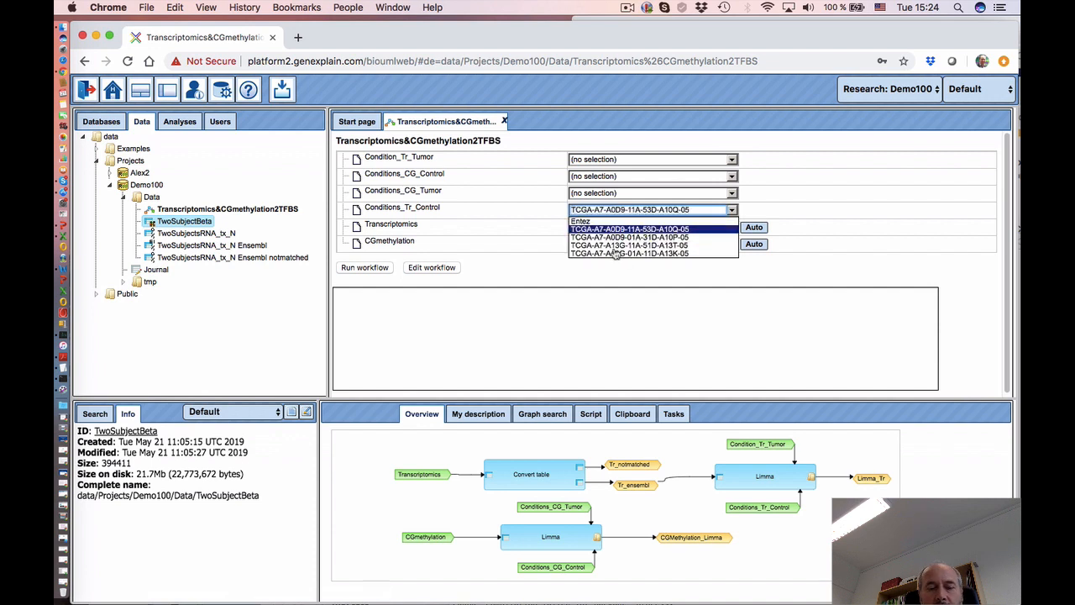
click(618, 245)
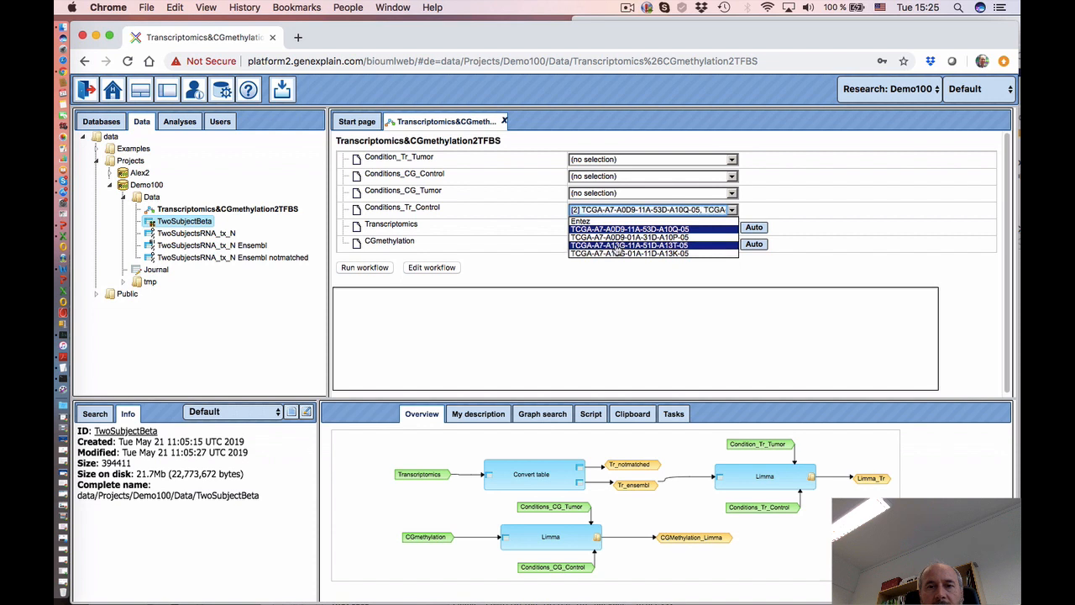
click(532, 226)
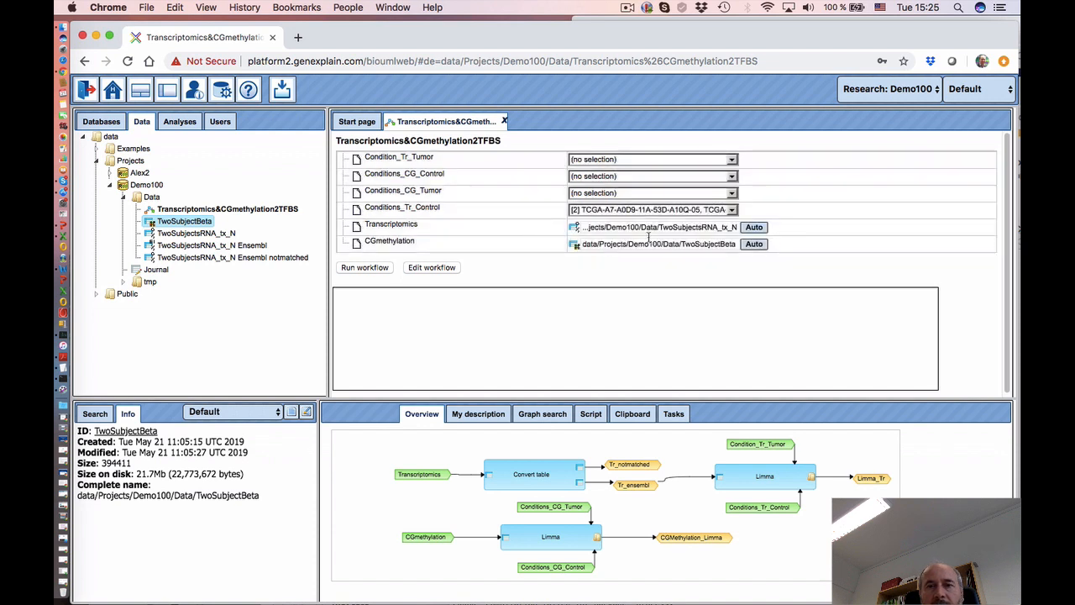
click(608, 213)
click(534, 224)
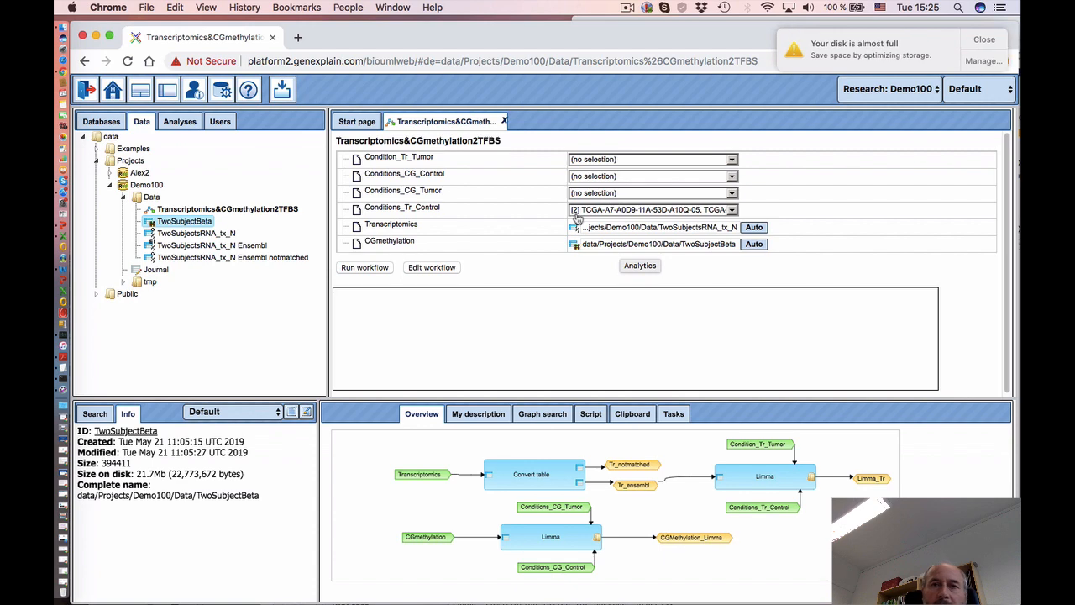
- In workflow edit mode, give the CGmethylation input sort rank 4
click(431, 267)
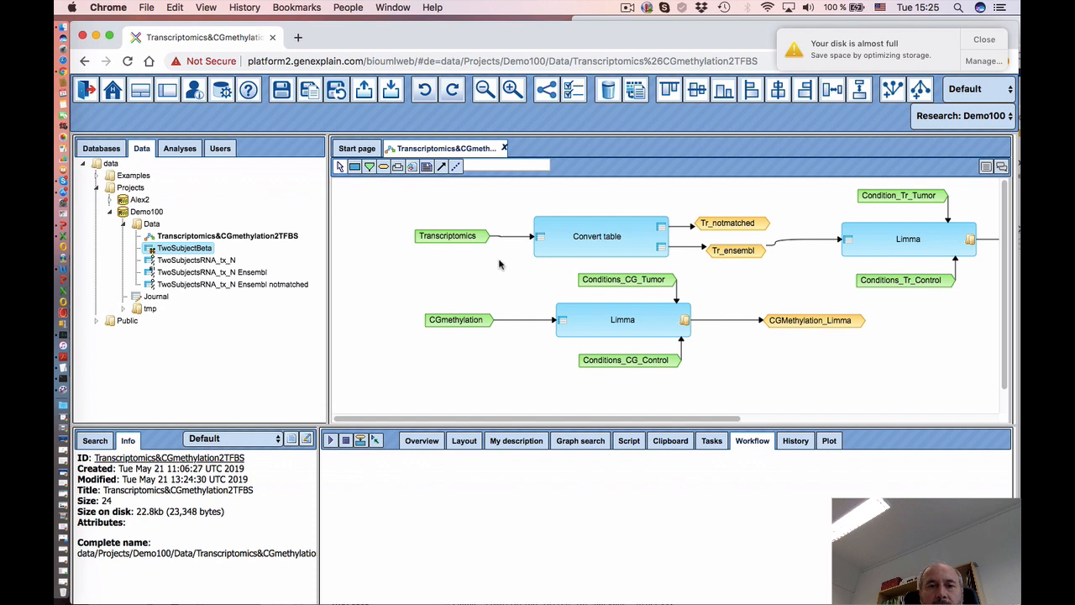
click(459, 239)
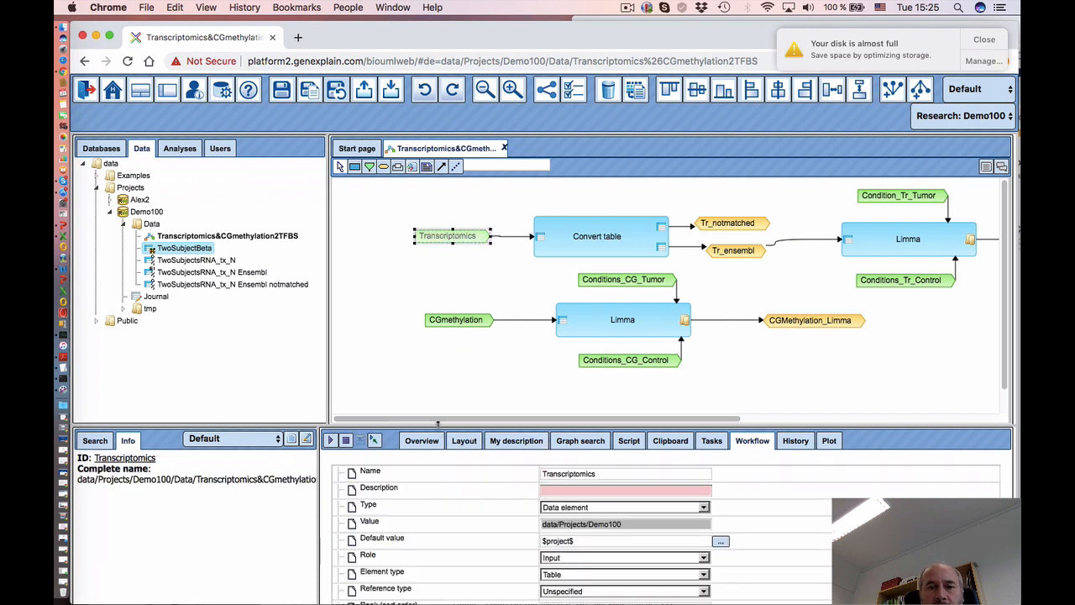
drag(438, 428, 438, 362)
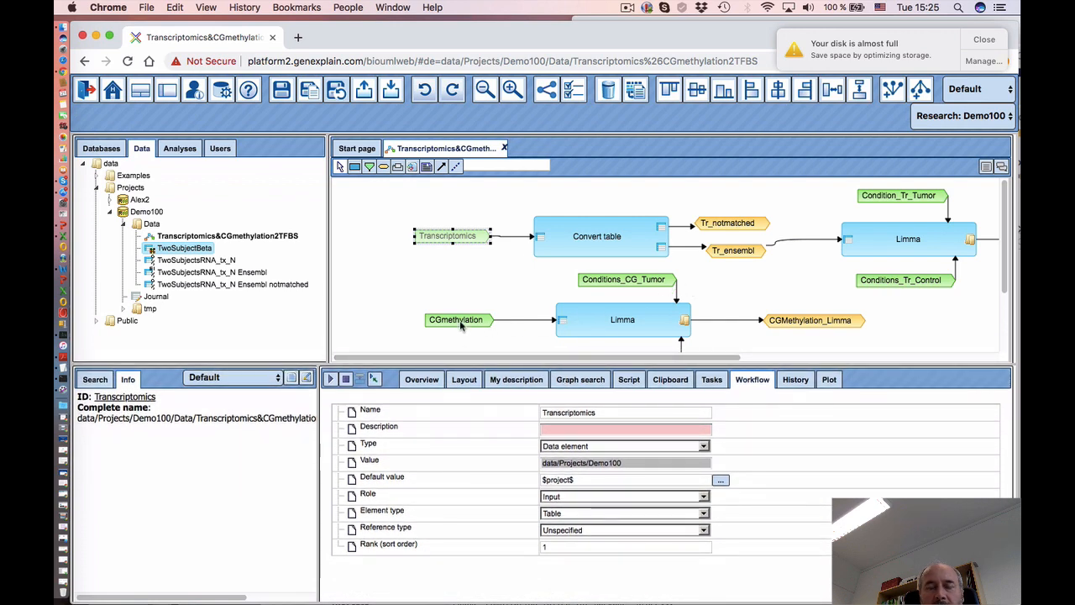
click(461, 324)
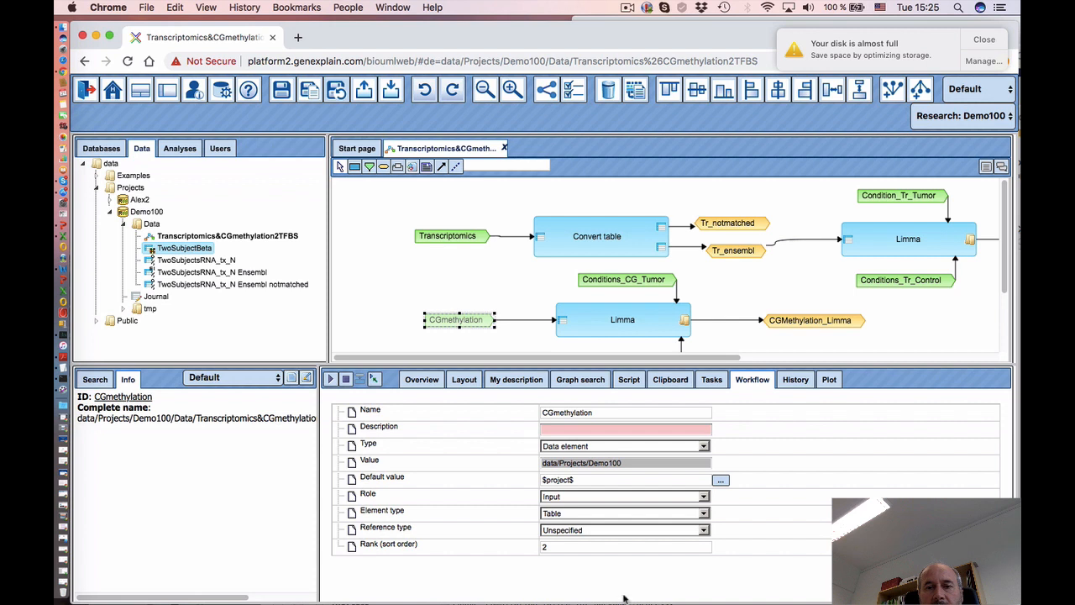
click(565, 549)
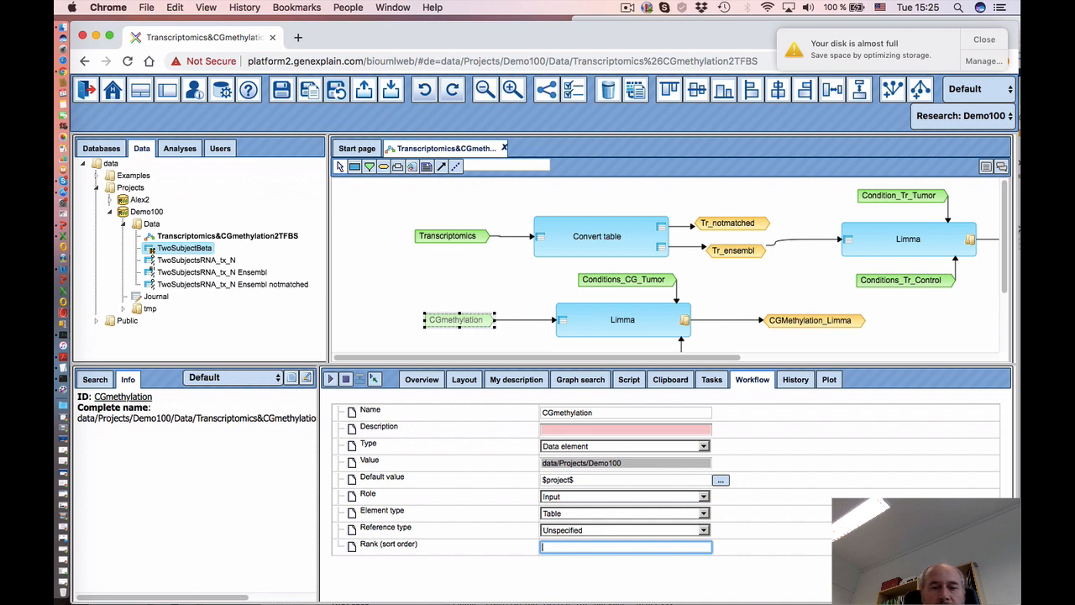
click(544, 578)
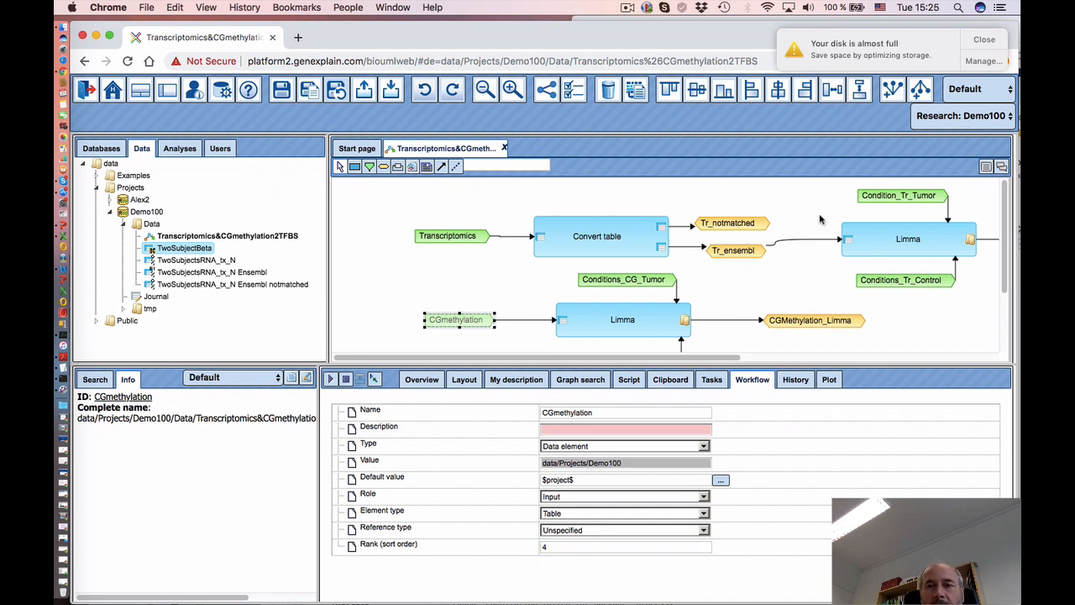
- Set sort ranks 2 for Condition_Tr_Tumor and 3 for Conditions_Tr_Control
click(890, 198)
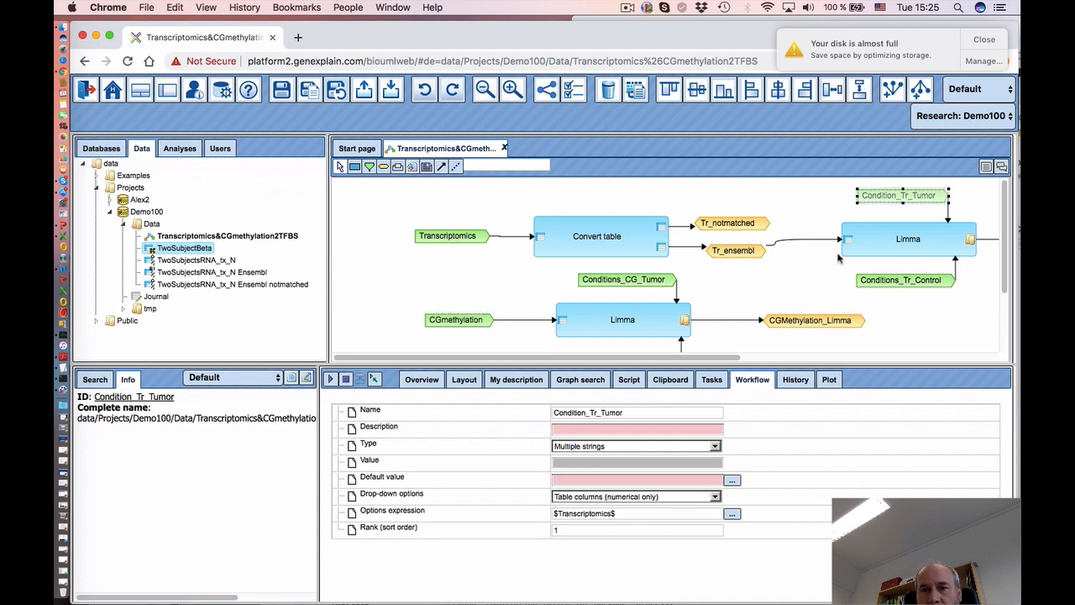
click(561, 530)
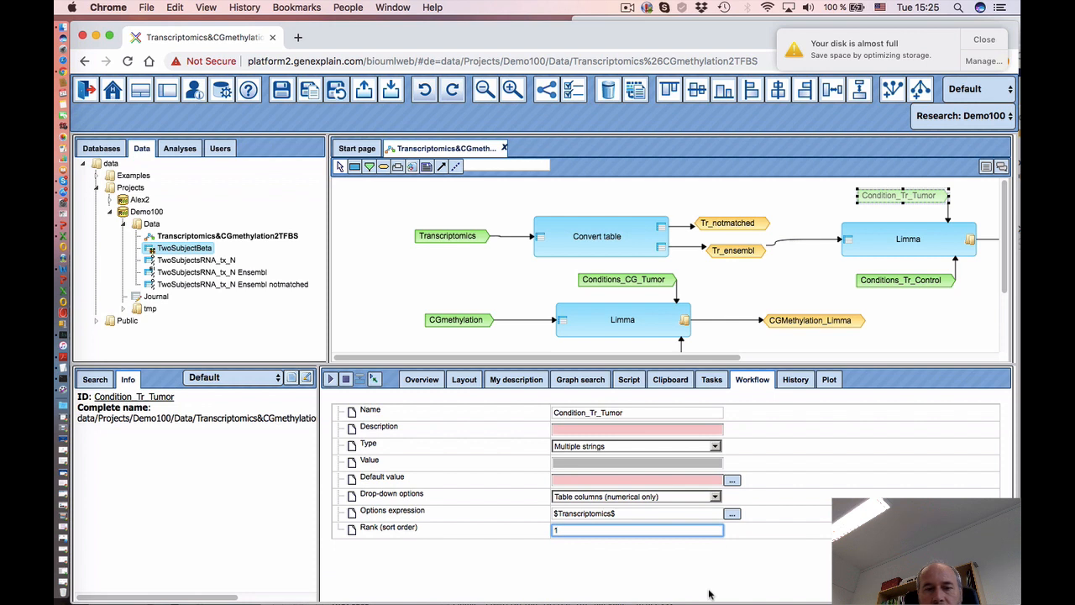
text(2)
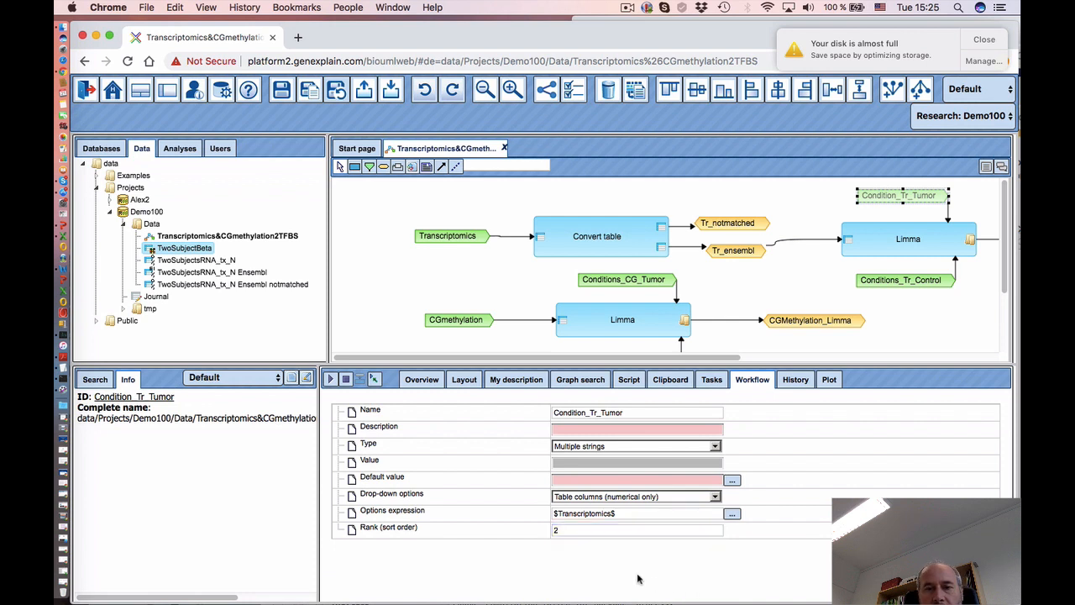
click(640, 580)
click(890, 283)
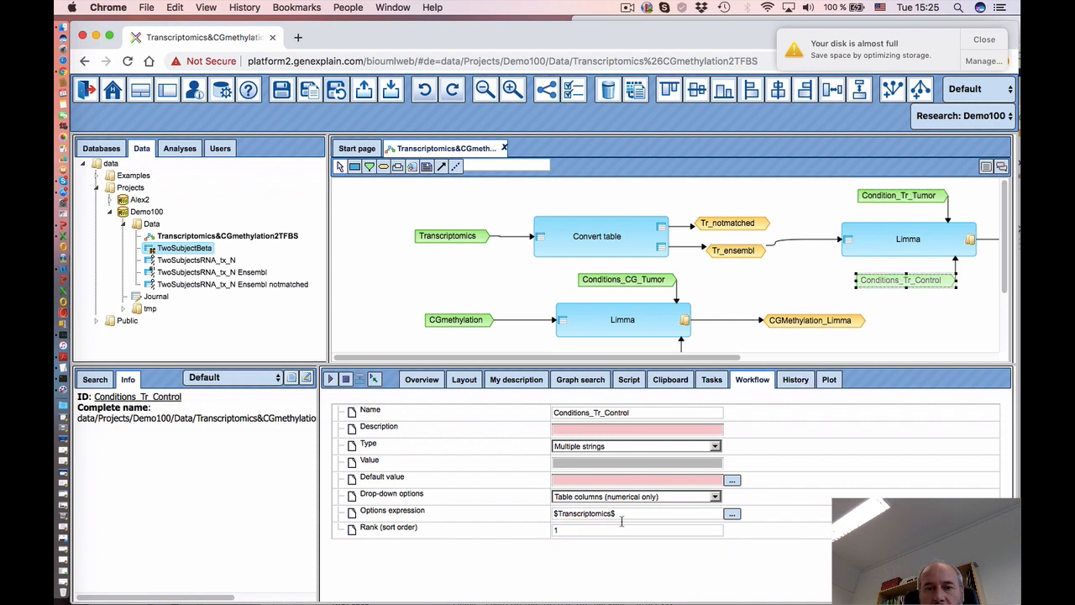
click(593, 530)
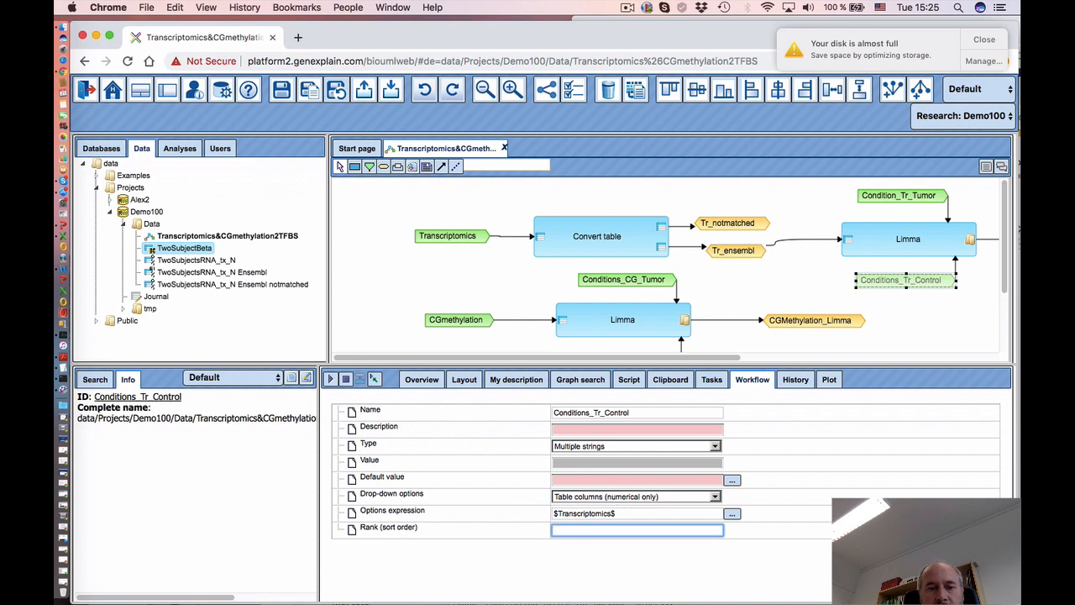
click(542, 572)
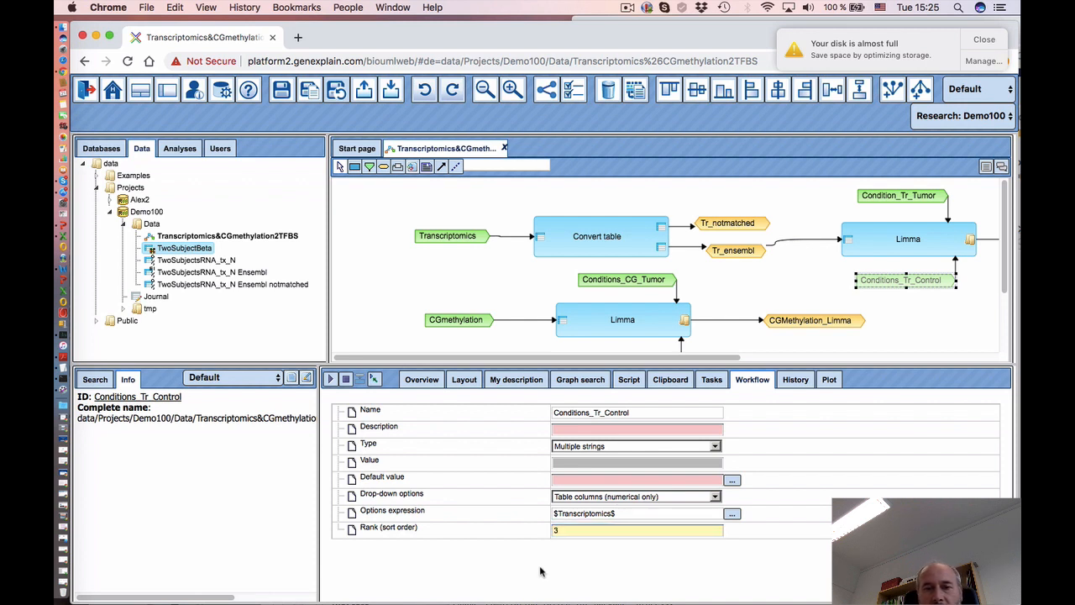
- Rank Conditions_CG_Tumor 5 and Conditions_CG_Control 6, then save the workflow
scroll(682, 298, down, 2)
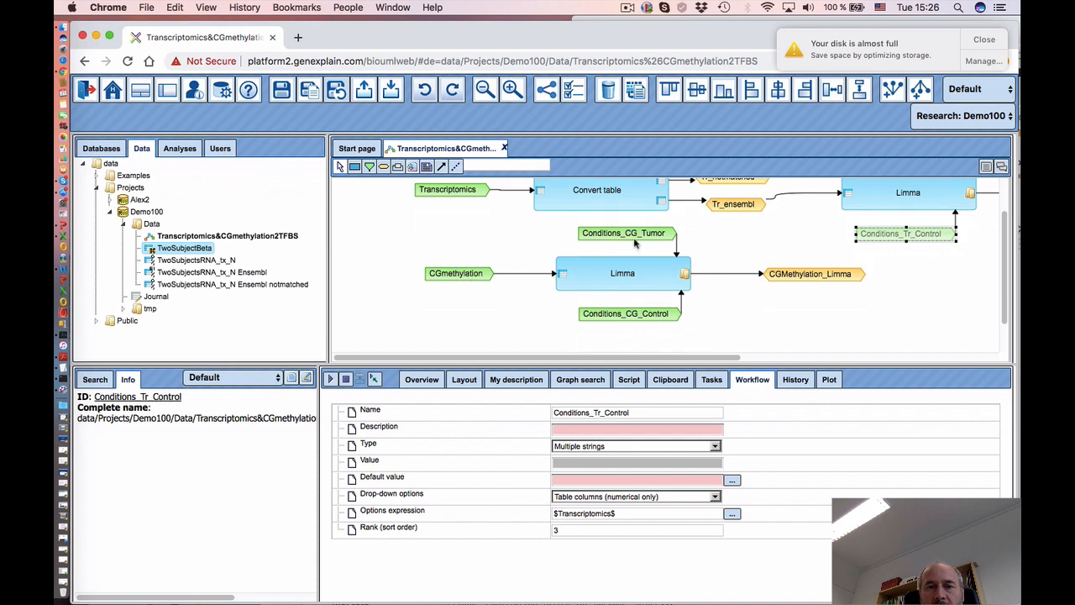
click(634, 235)
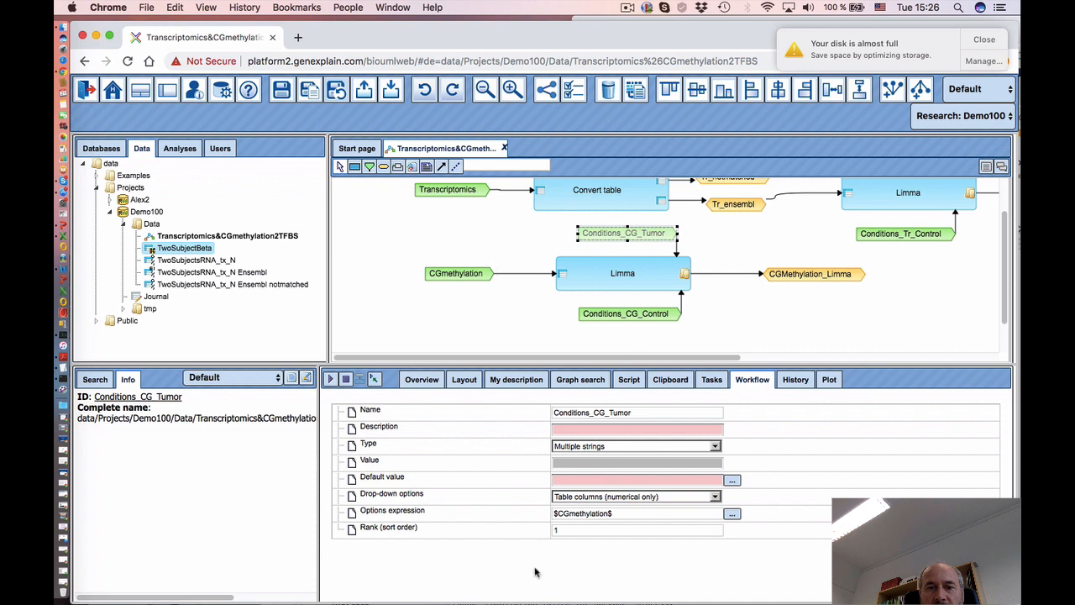
click(563, 530)
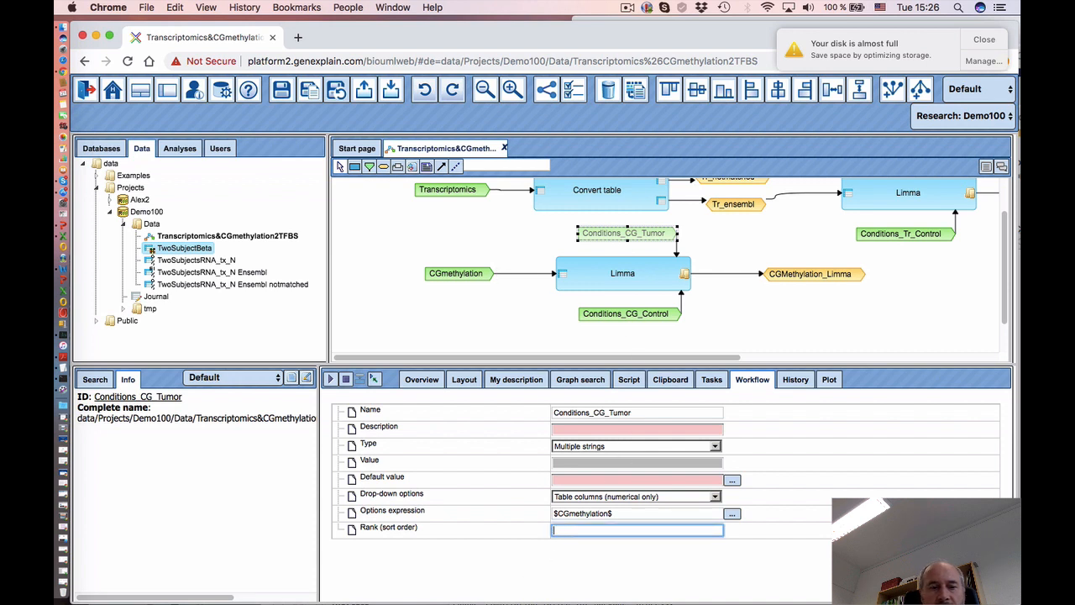
click(608, 564)
click(637, 316)
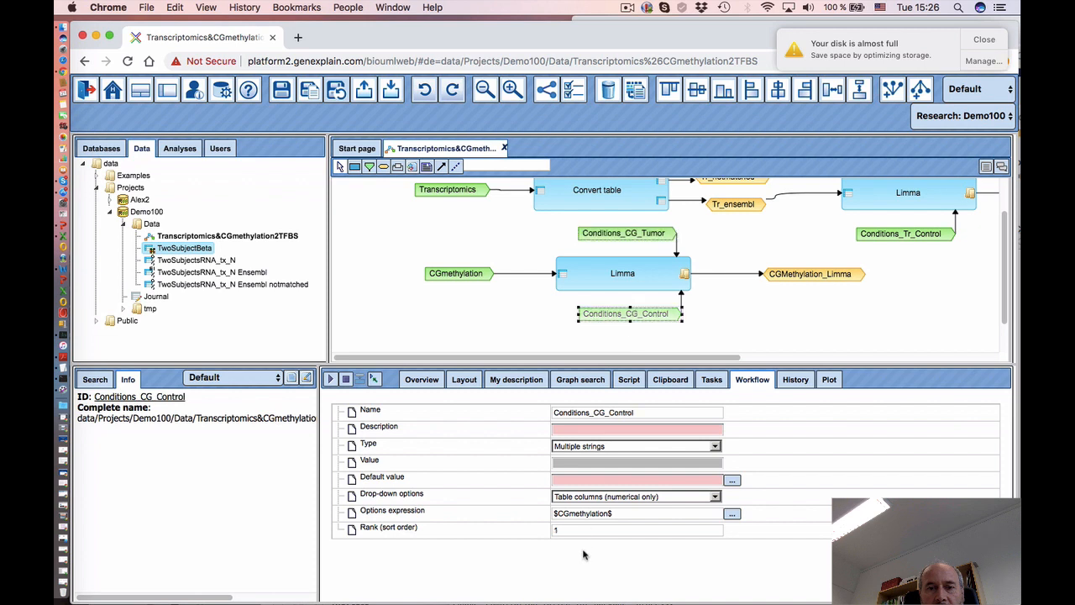
click(558, 530)
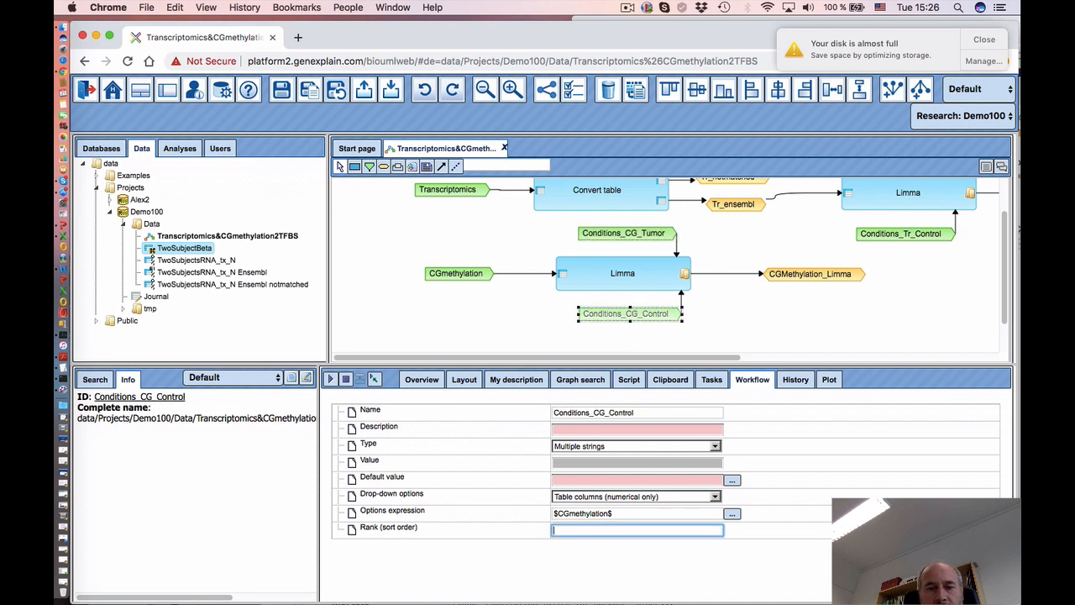
click(673, 567)
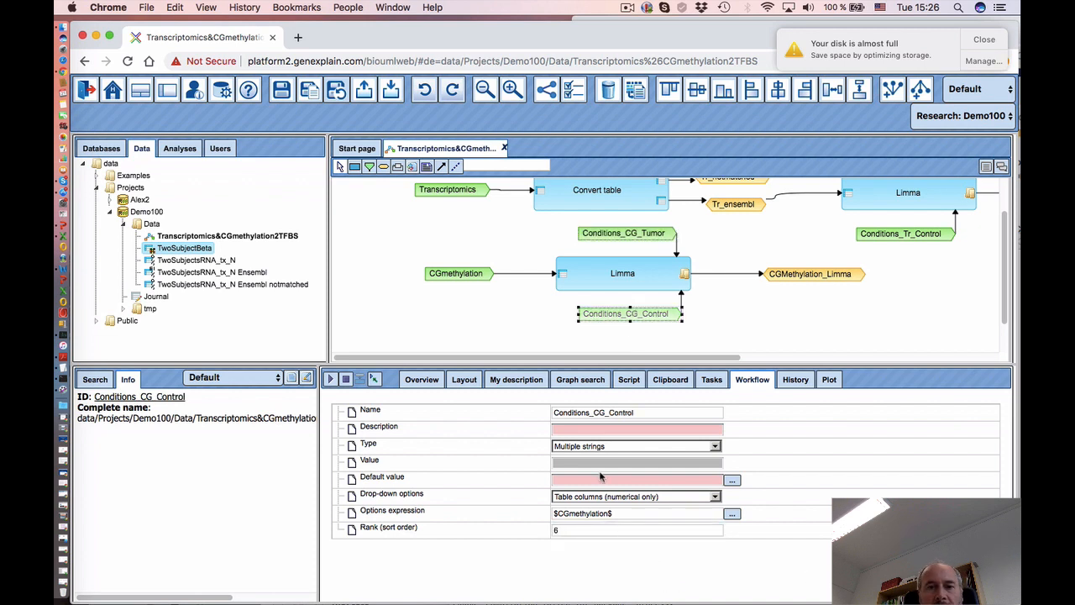
click(281, 89)
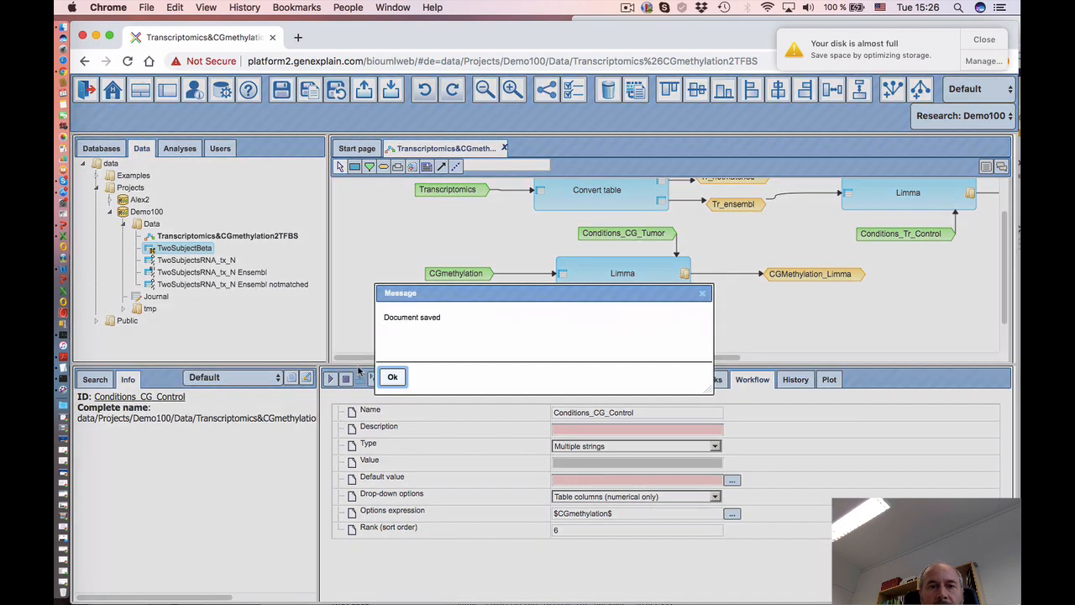
click(393, 379)
- Assign the RNA and TwoSubjectBeta inputs, then pick Tr tumor (A10P-05, A13K-05) and control (A10Q-05 plus one) samples
click(376, 380)
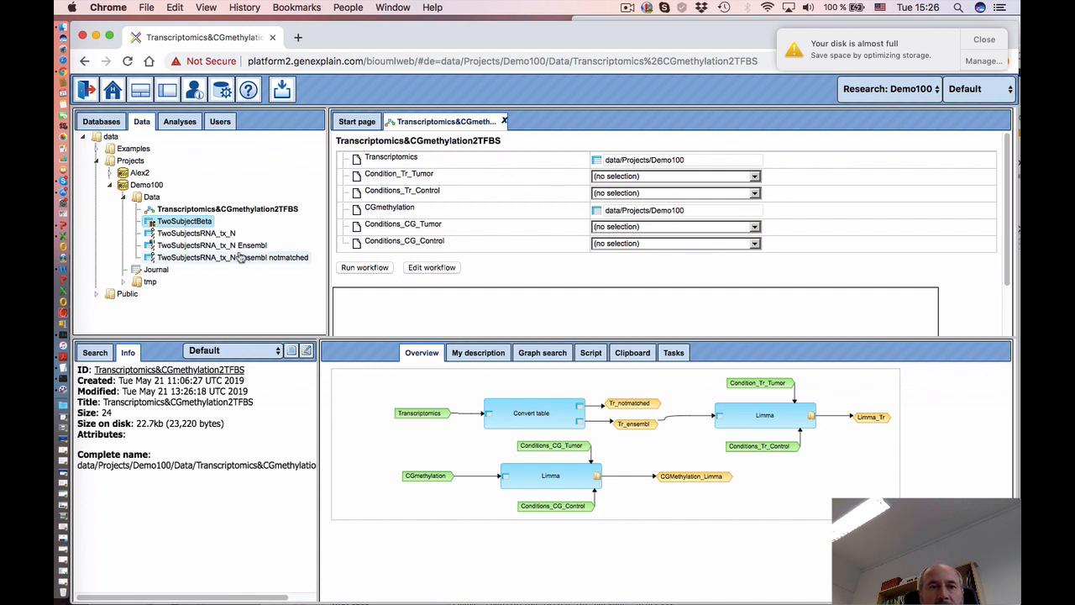
drag(225, 244, 685, 163)
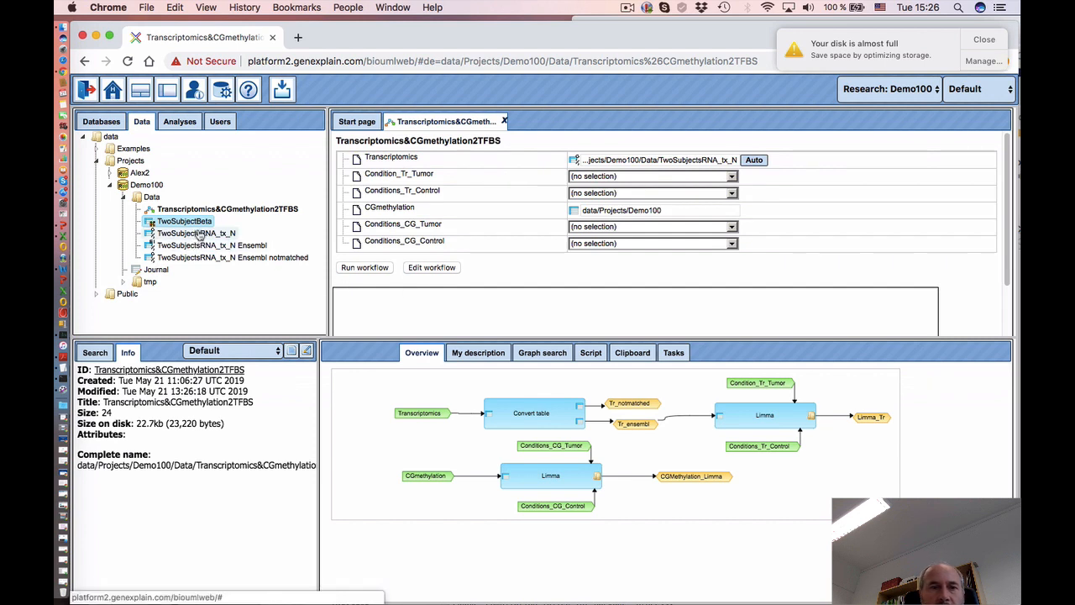
drag(204, 225, 642, 212)
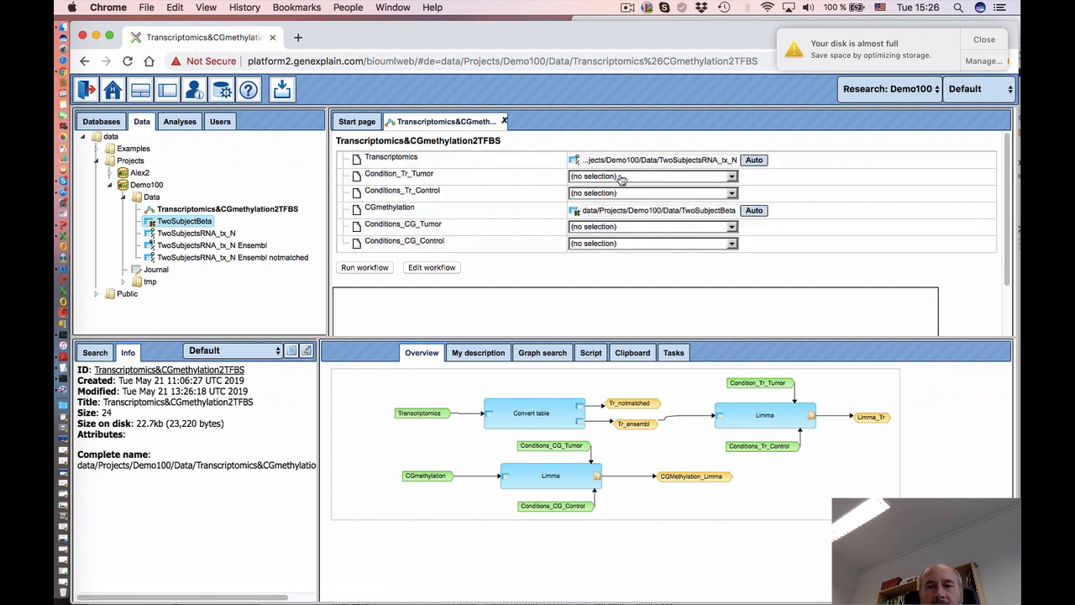
click(621, 176)
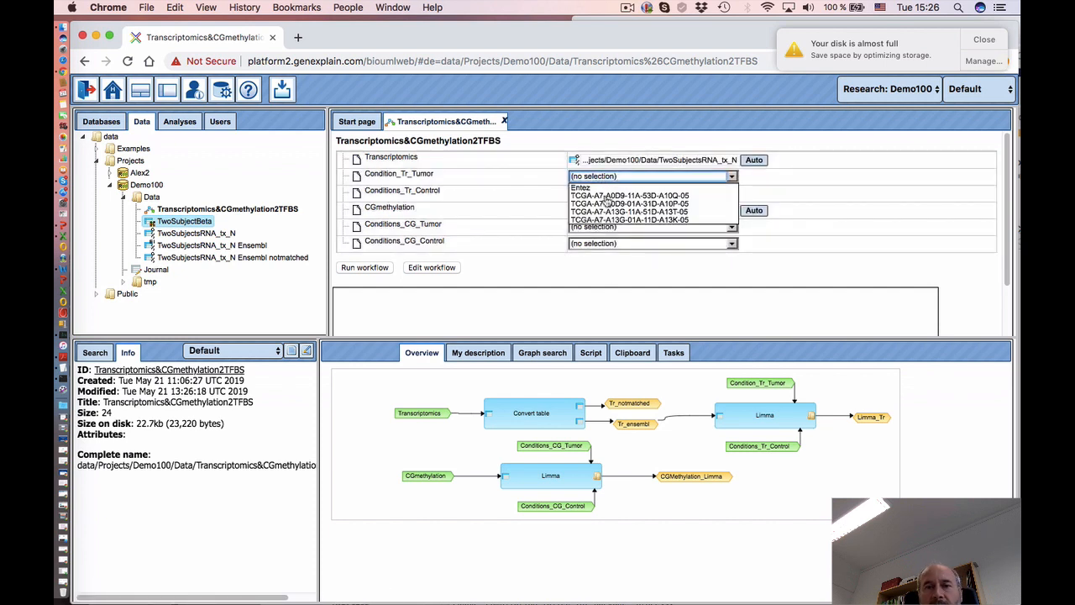
click(634, 204)
super+click(636, 220)
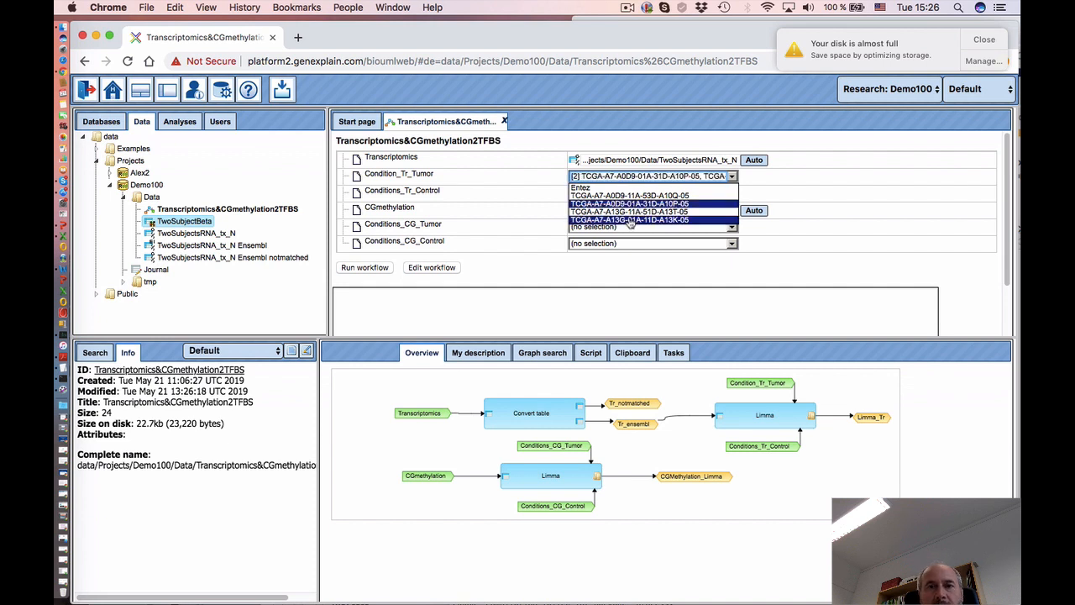
click(516, 191)
click(643, 196)
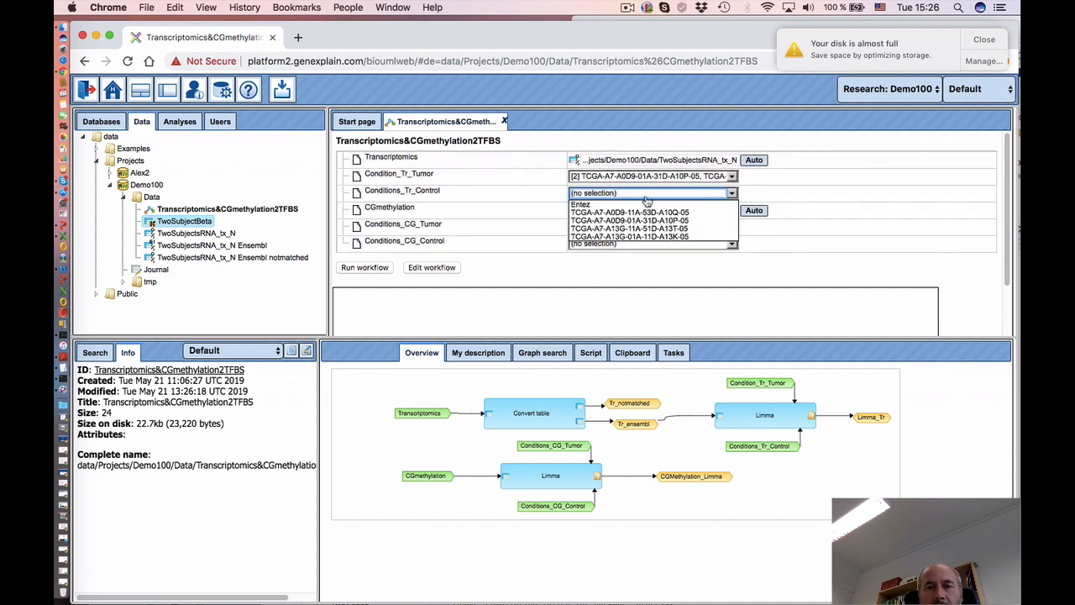
click(632, 212)
super+click(636, 230)
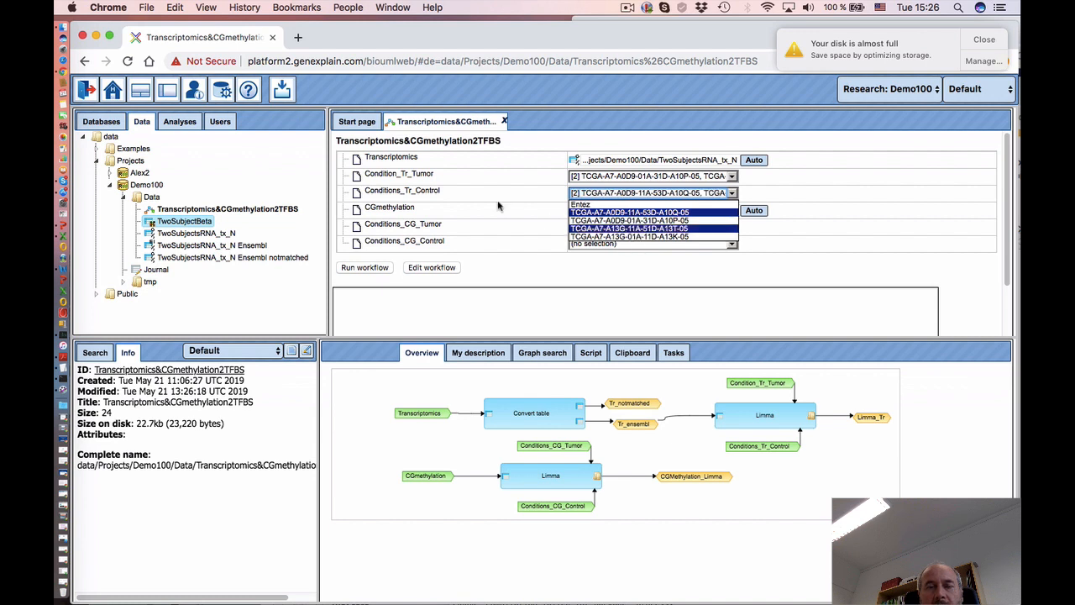
click(483, 195)
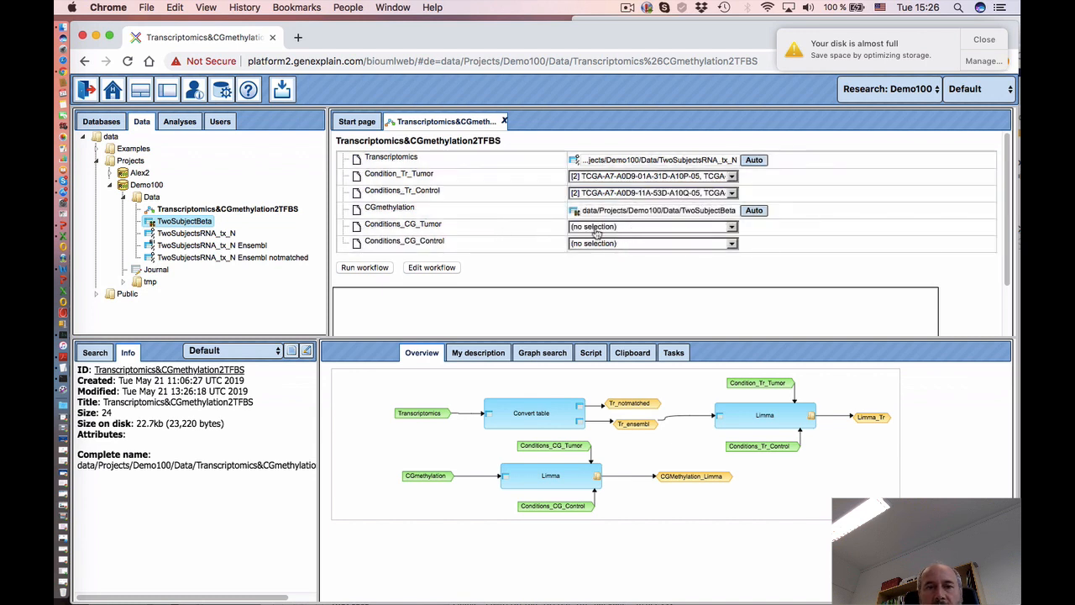
- Select two CG tumor and two CG control samples, then run the workflow
click(632, 228)
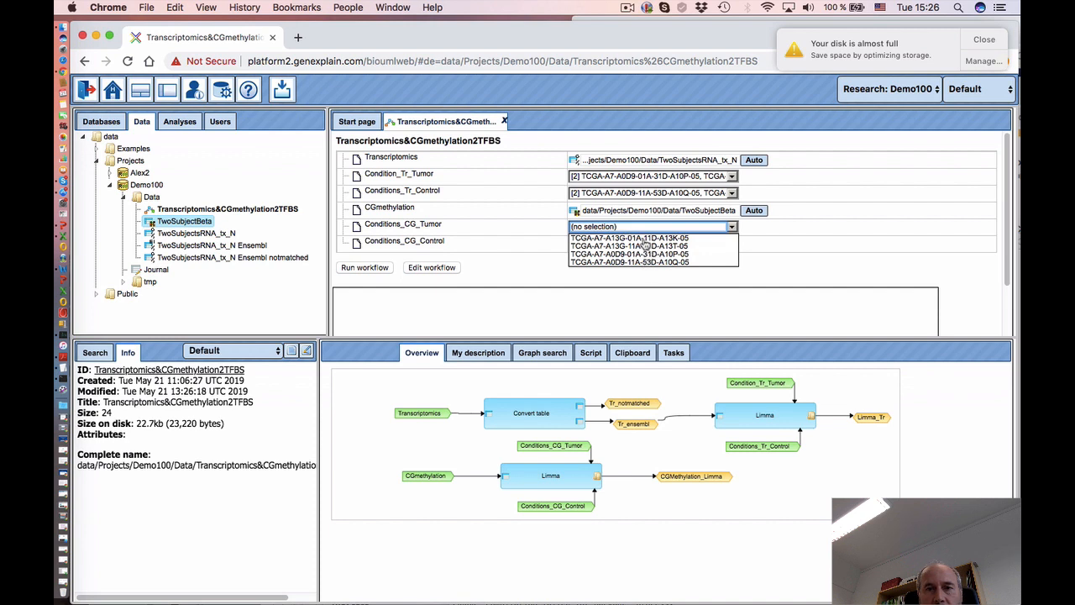
click(644, 239)
click(644, 255)
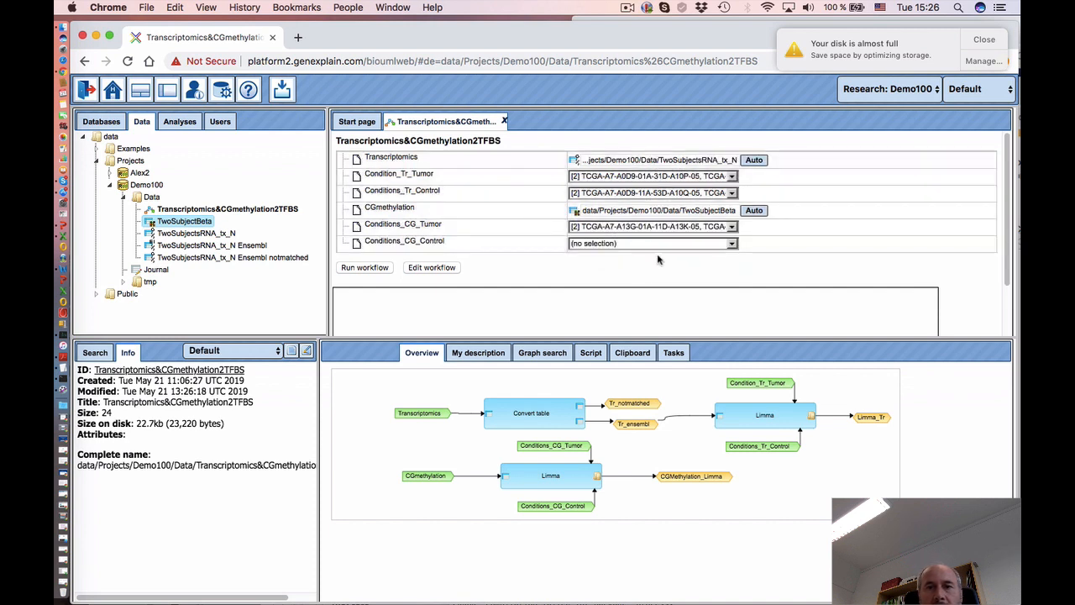
click(648, 244)
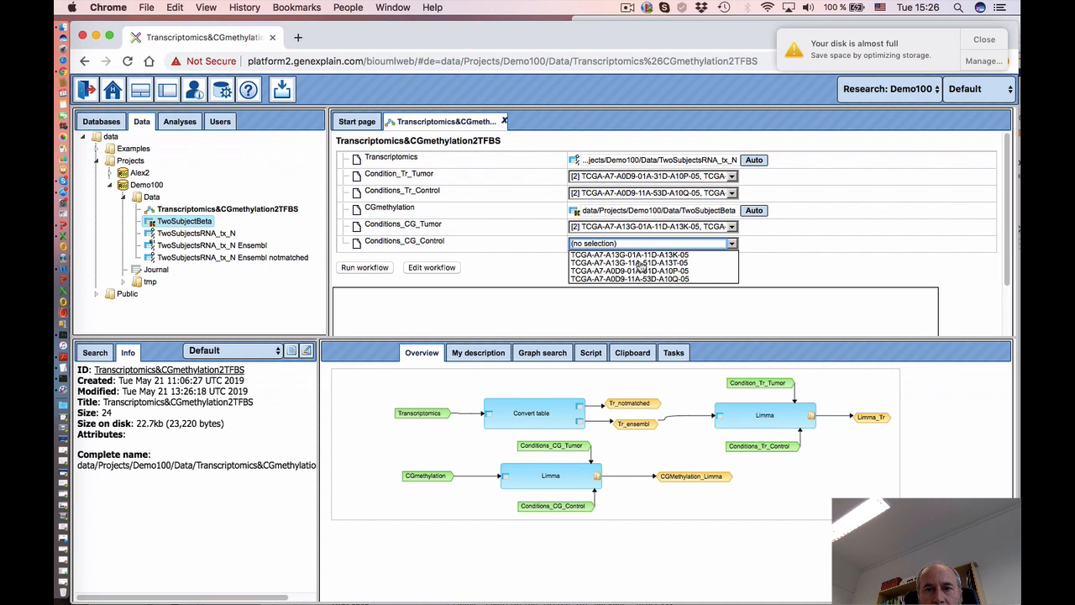
click(640, 263)
click(637, 279)
click(563, 269)
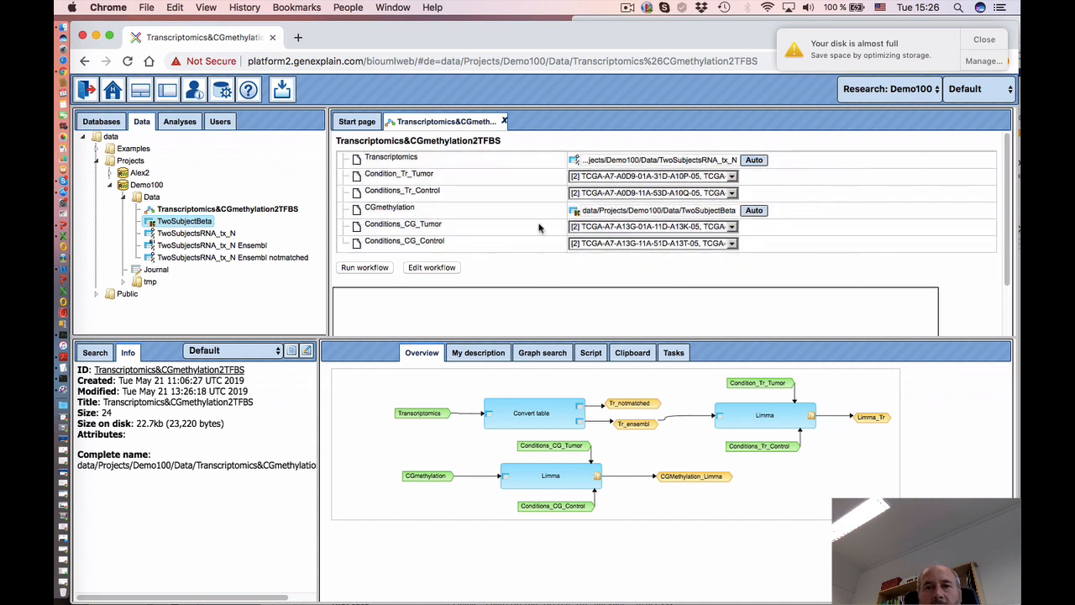
click(364, 268)
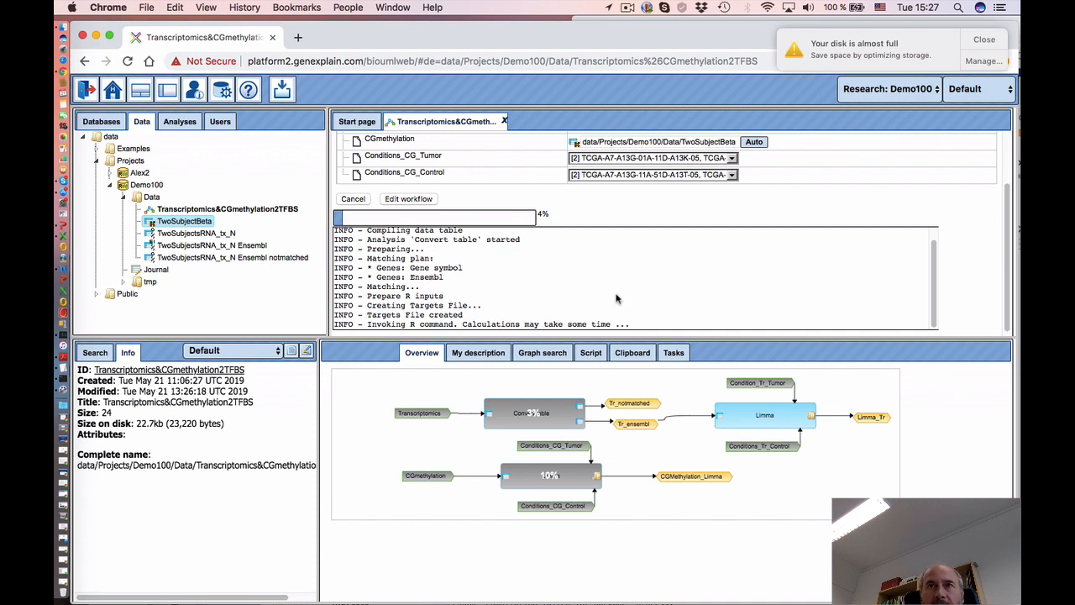
- Let the Transcriptomics&CGmethylation2TFBS run continue until progress shows Completed
click(626, 7)
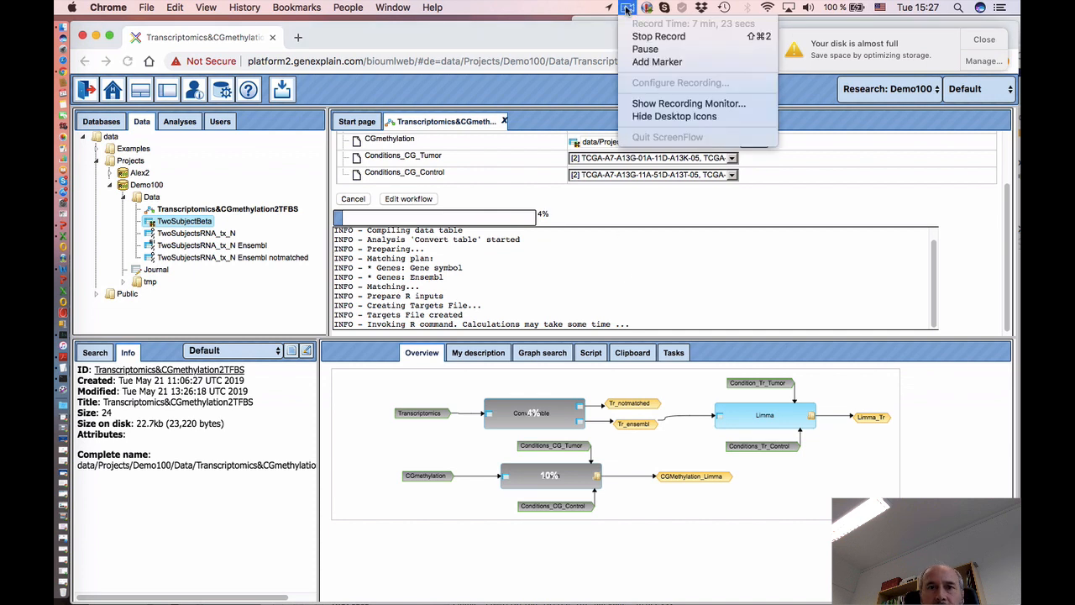
click(645, 49)
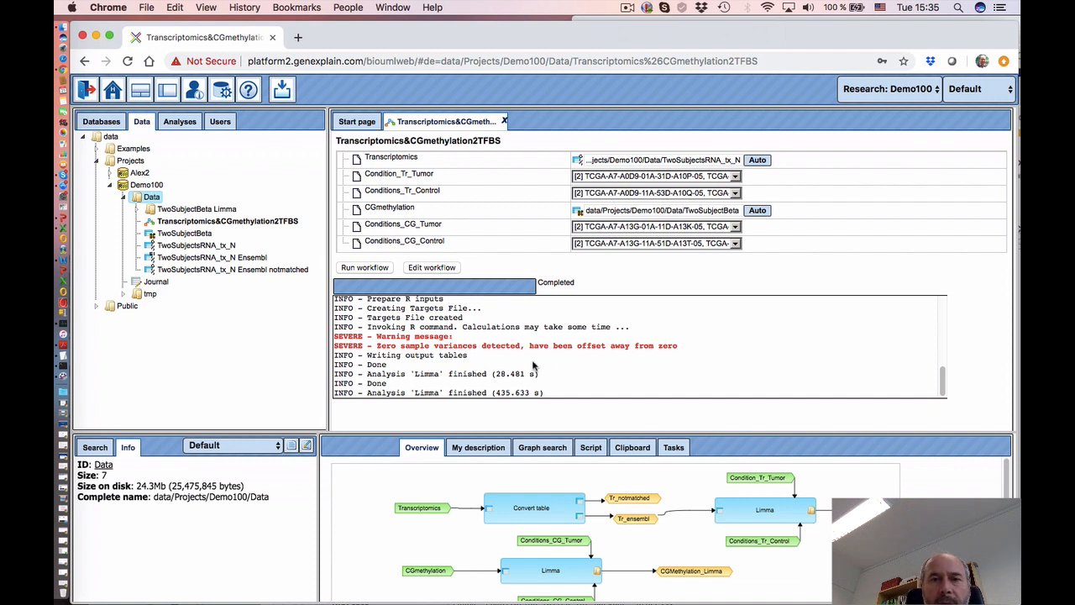
- Refresh Data, expand both Limma folders, and open the TwoSubjectsRNA_tx_N Ensembl Limma Tumor vs. Control table
click(124, 198)
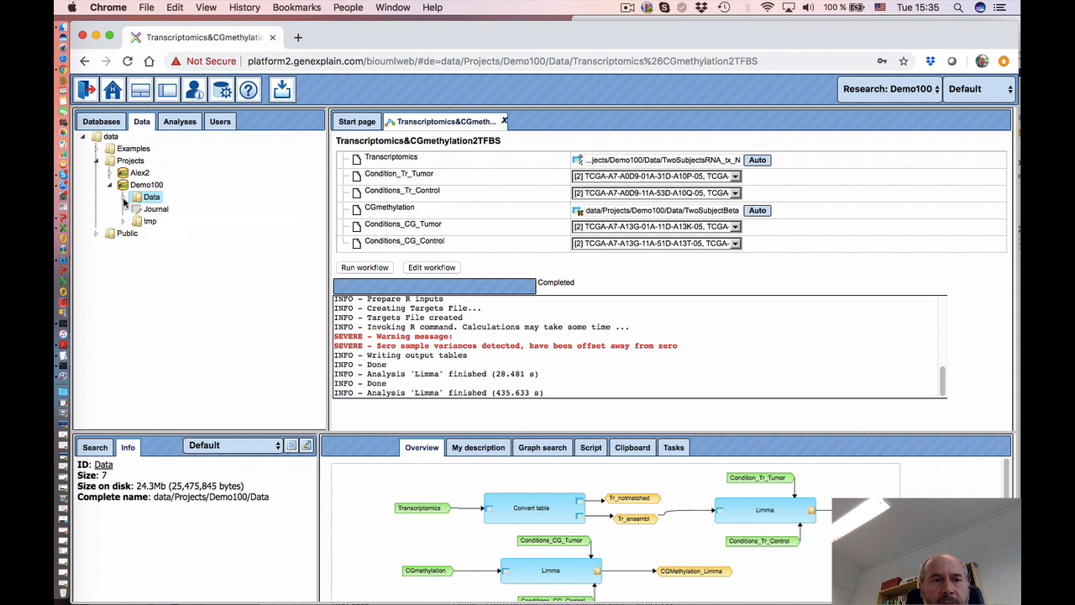
click(124, 199)
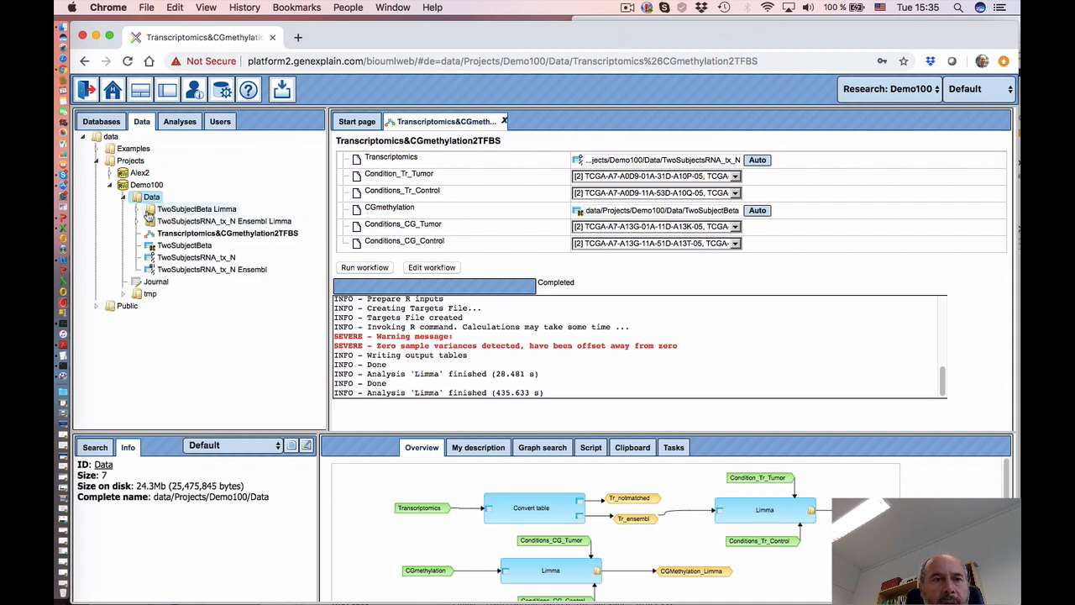
click(137, 222)
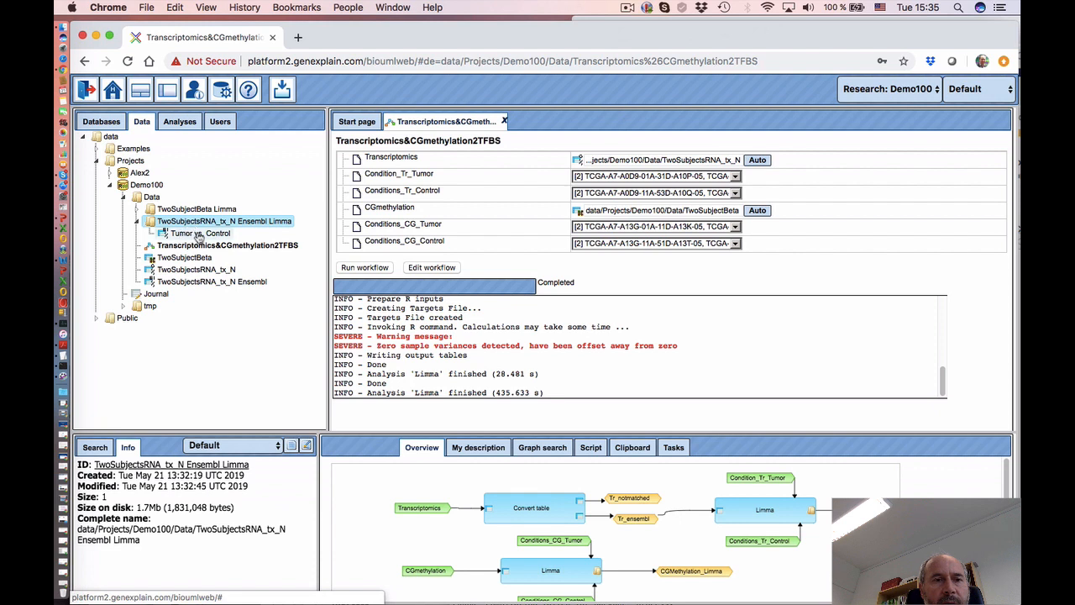
click(140, 209)
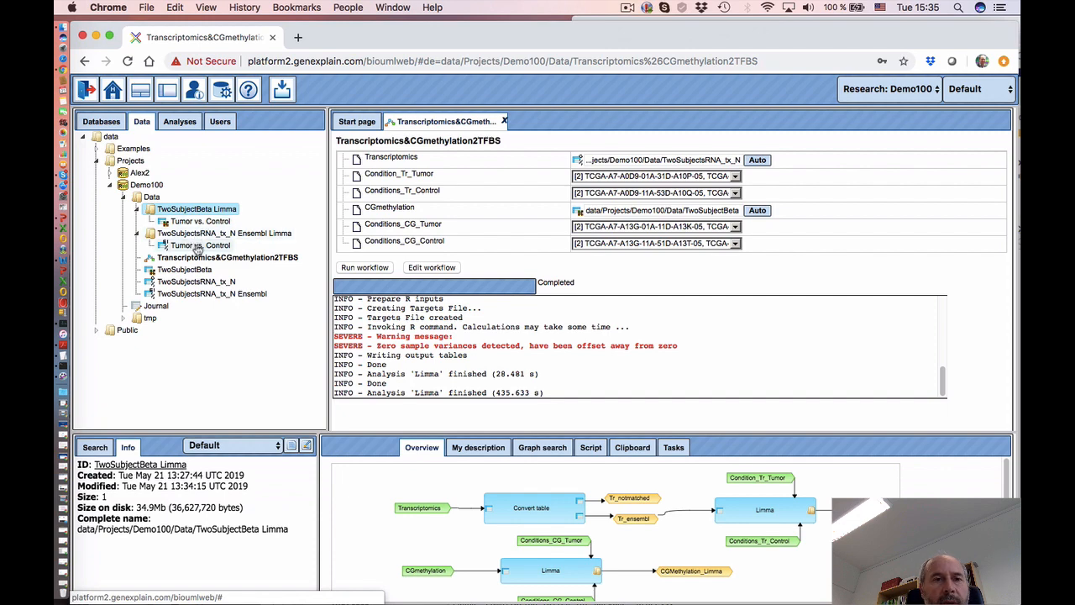
double_click(199, 246)
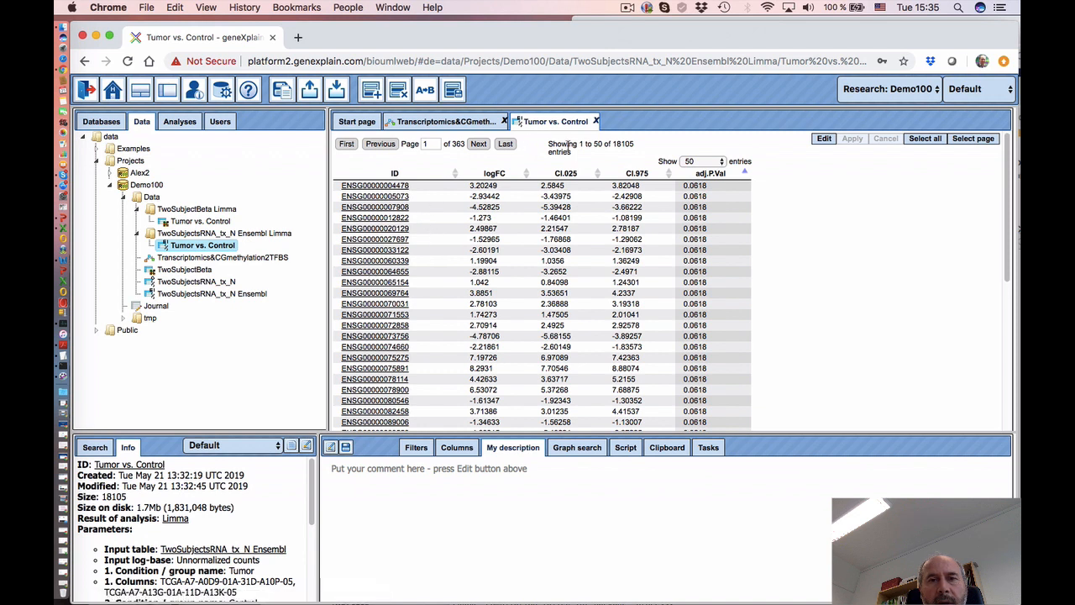
- Sort the 18105-gene Tumor vs. Control table by logFC both ways and by adj.P.Val, then return to the workflow
double_click(620, 144)
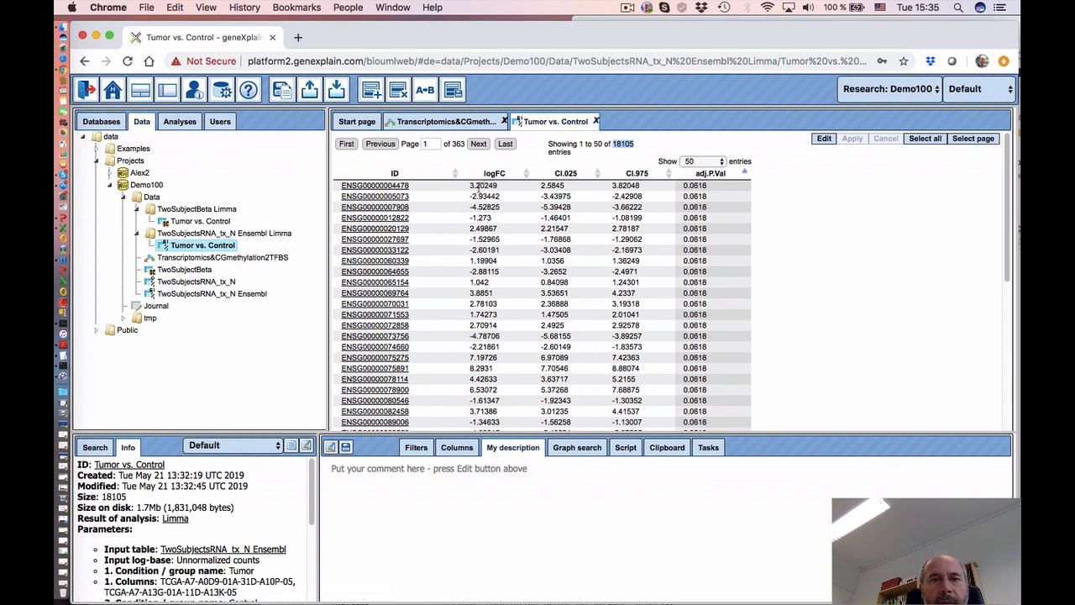
click(494, 174)
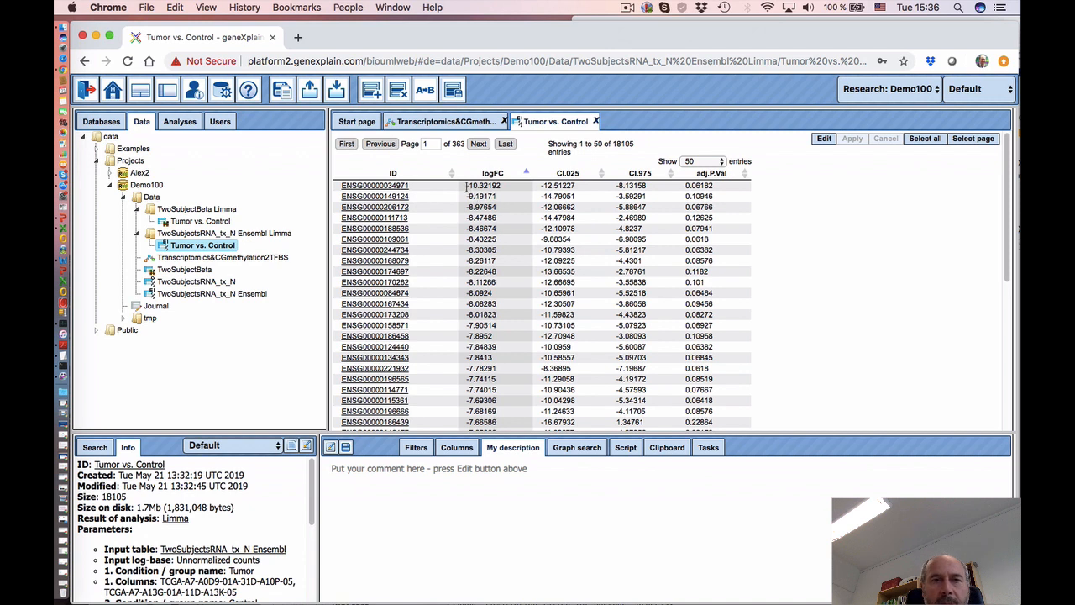
drag(466, 186, 485, 185)
click(499, 188)
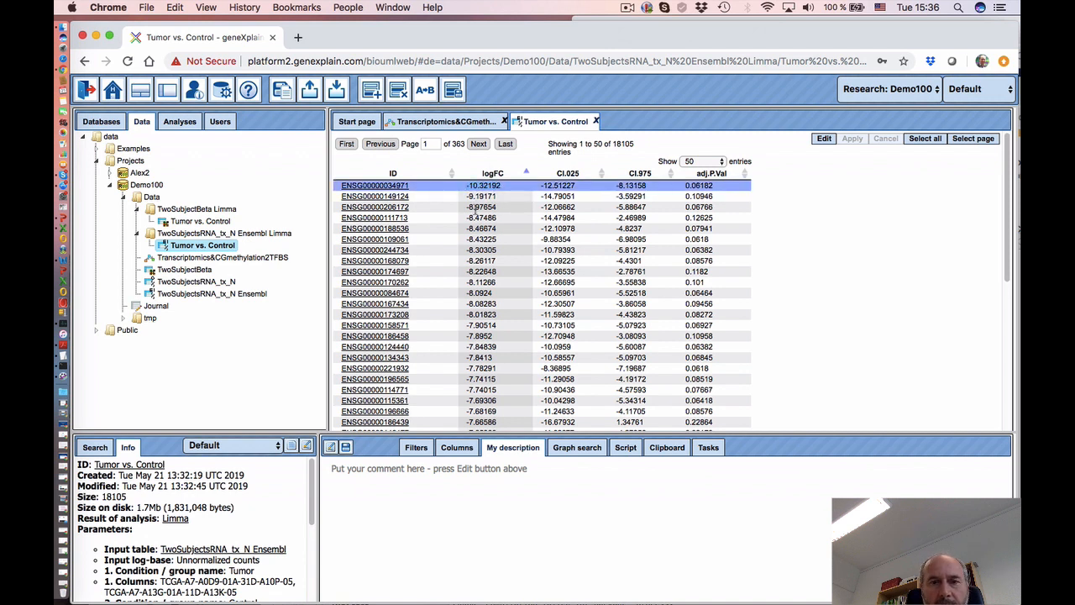
click(487, 174)
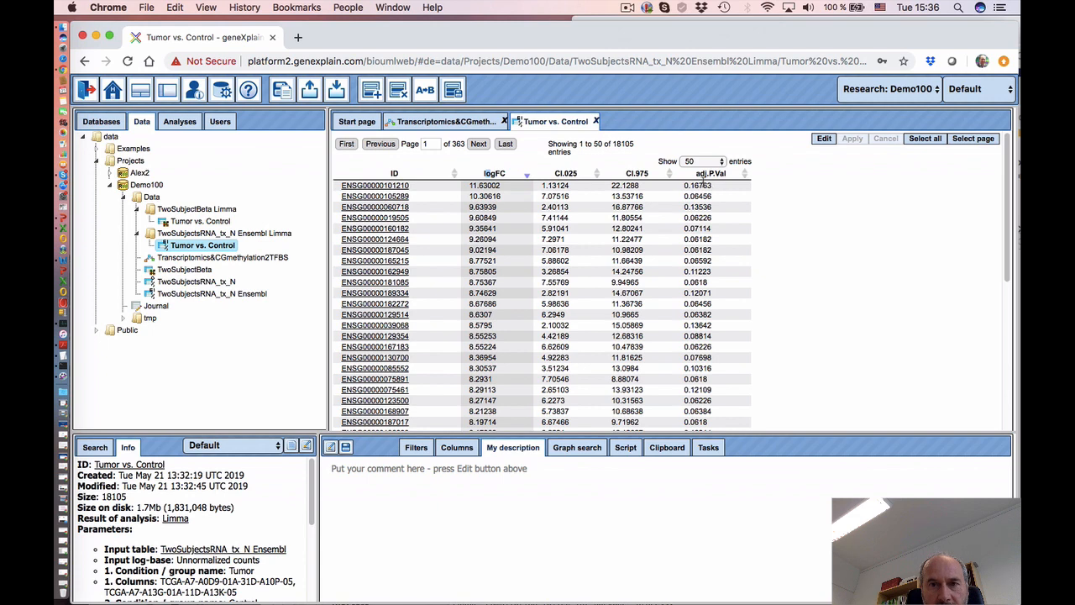
click(708, 176)
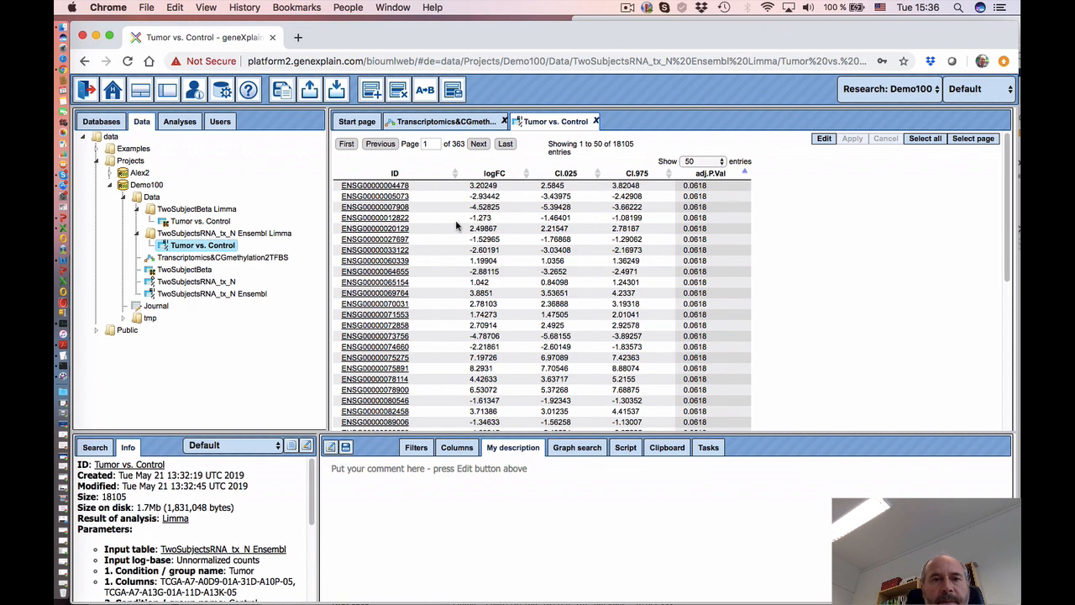
click(441, 122)
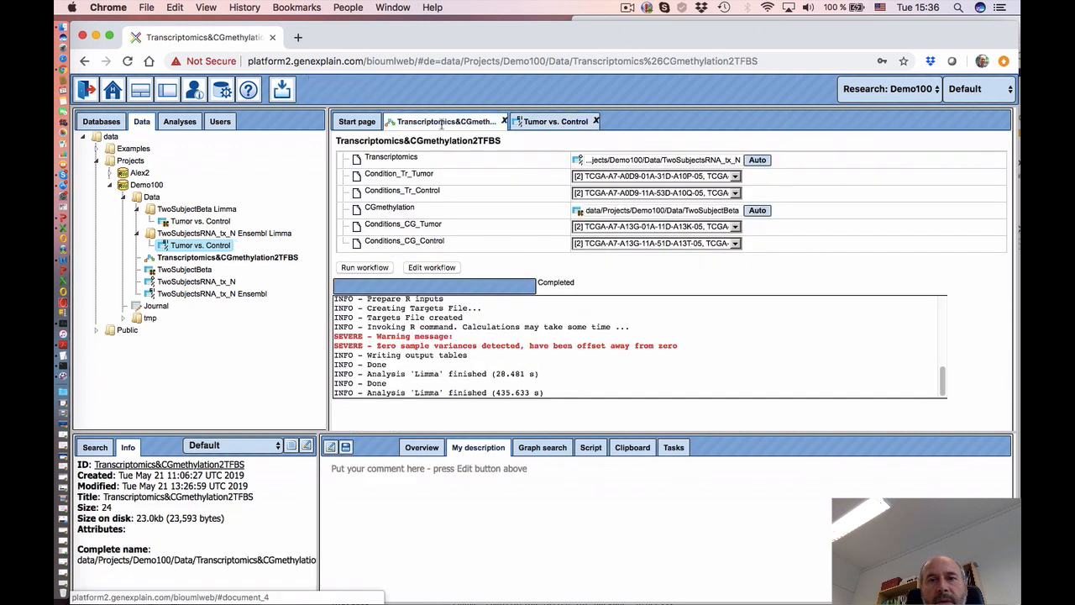
- Reopen the Transcriptomics&CGmethylation2TFBS diagram and review the Limma_Tr and CGMethylation_Limma node properties
click(432, 268)
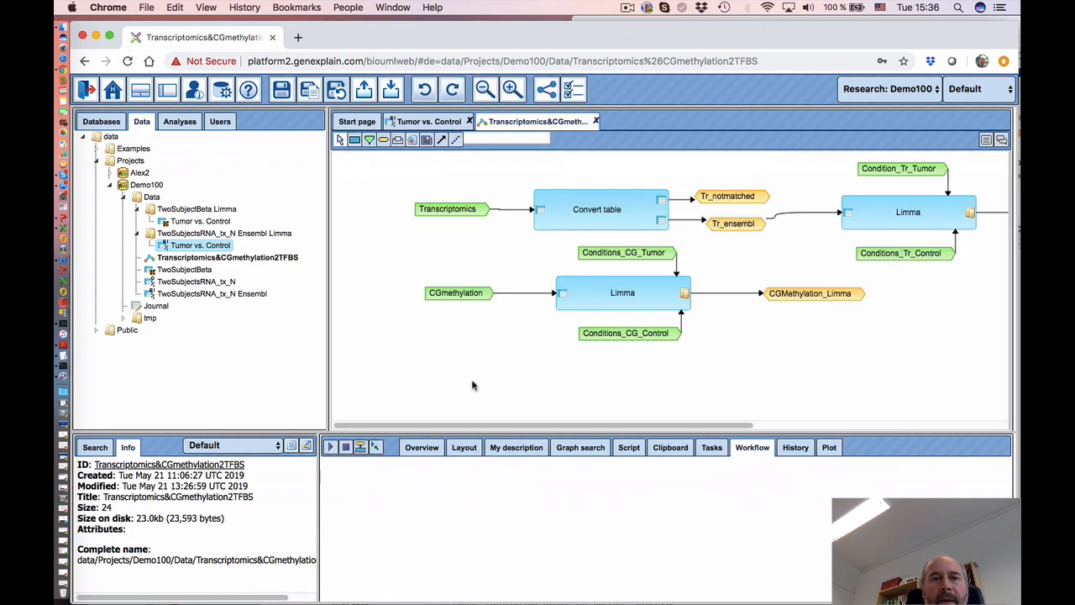
drag(438, 452, 596, 420)
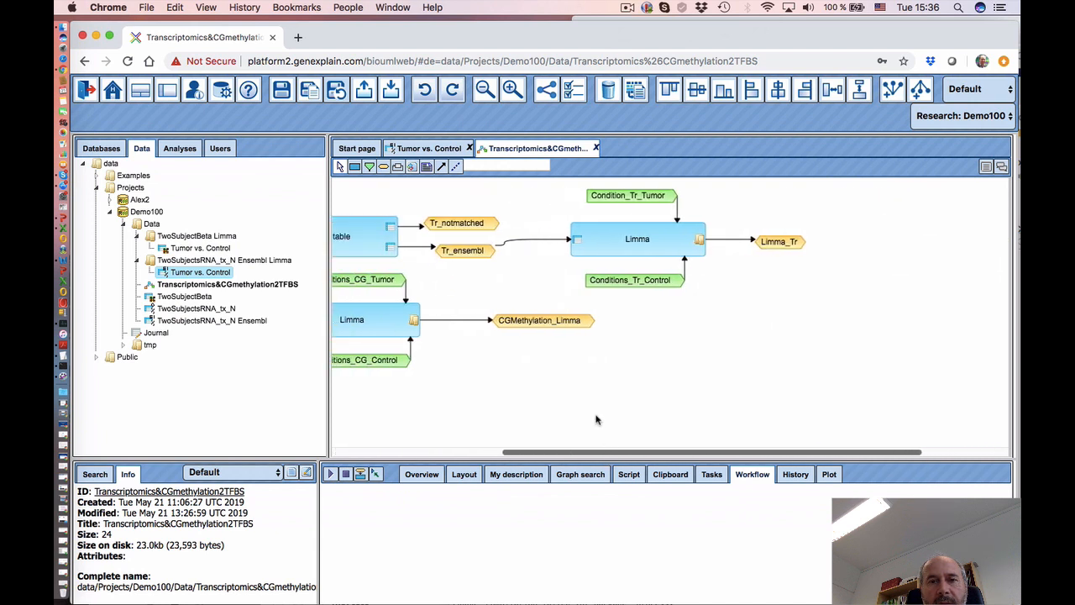
click(791, 242)
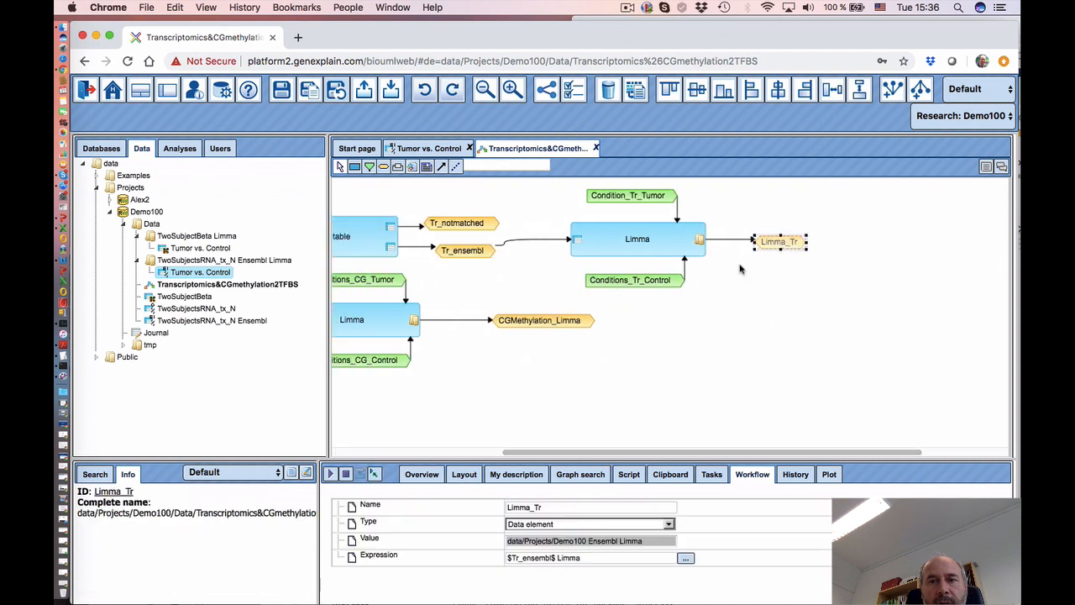
click(570, 324)
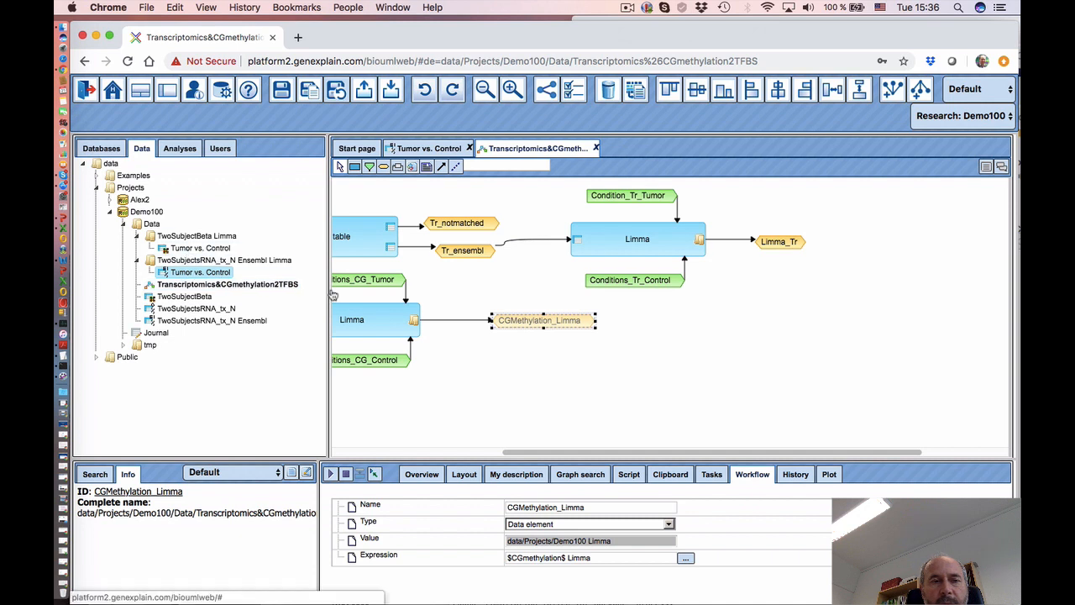
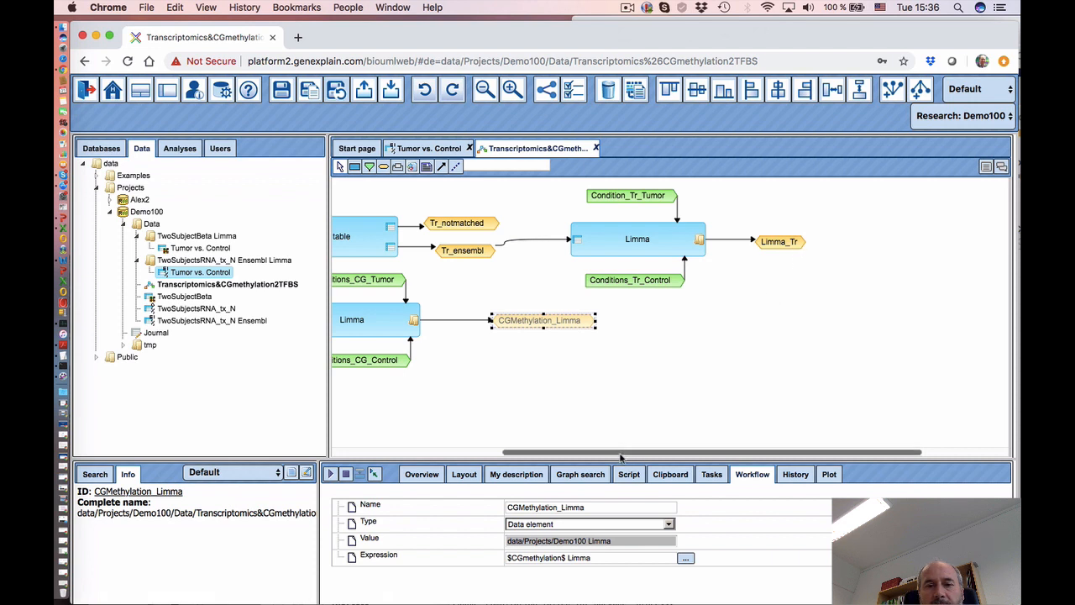
- Scroll the diagram right and select Limma_Tr to show its data/Projects/Demo100 Ensembl Limma output
drag(622, 453, 678, 458)
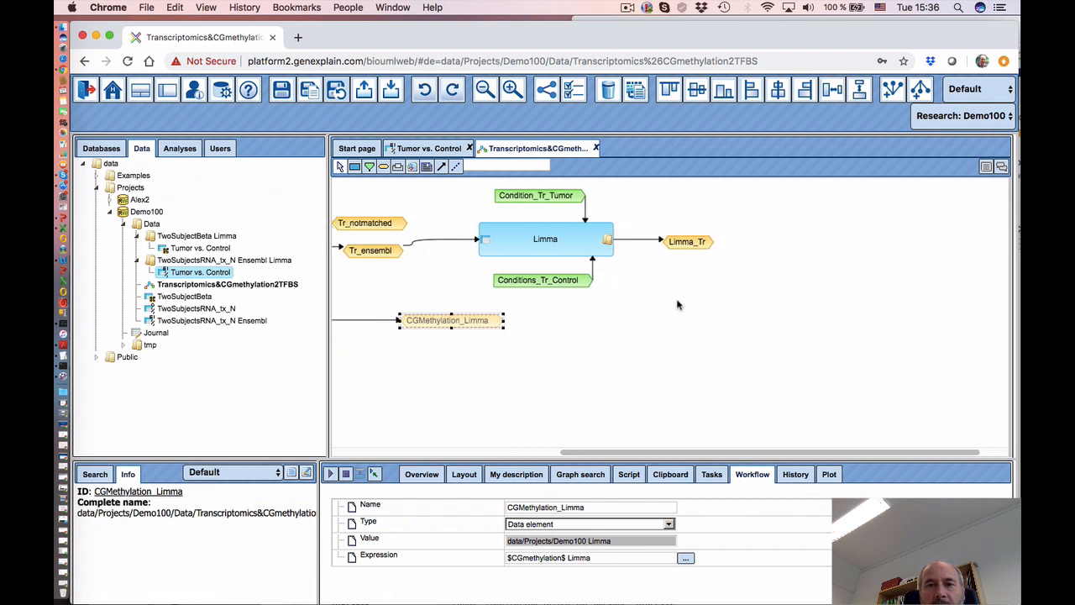
click(692, 242)
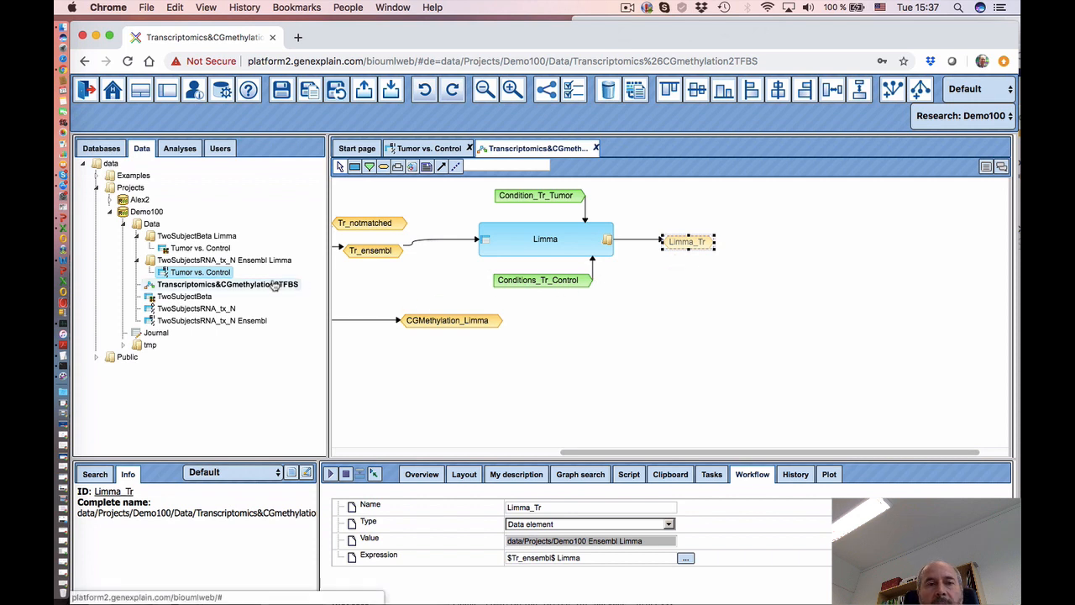
- Drop a Filter table step from Methods > Data manipulation beside Limma_Tr
click(181, 152)
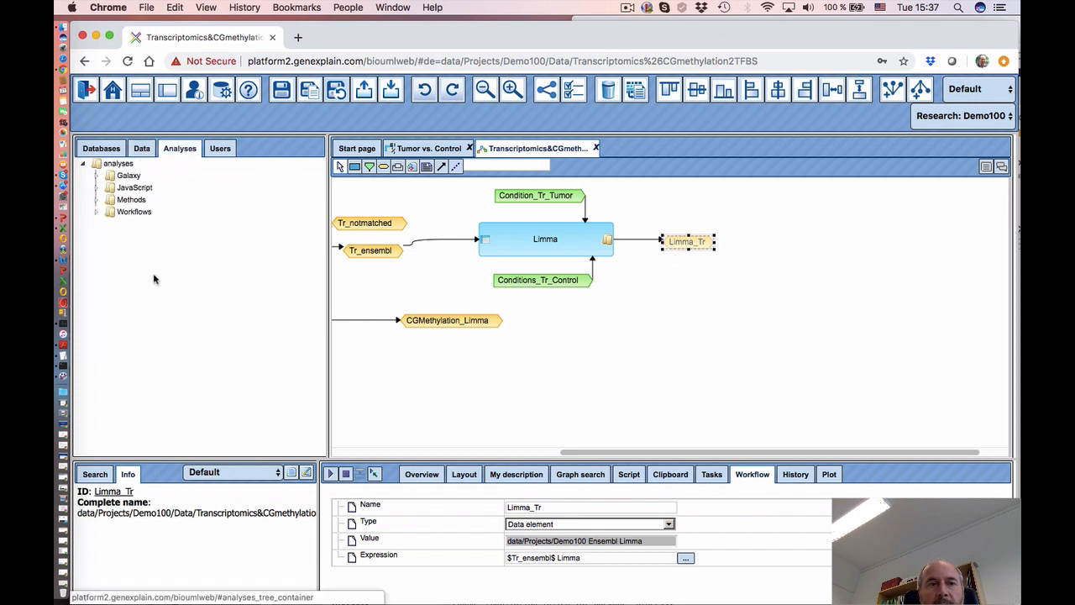
double_click(131, 199)
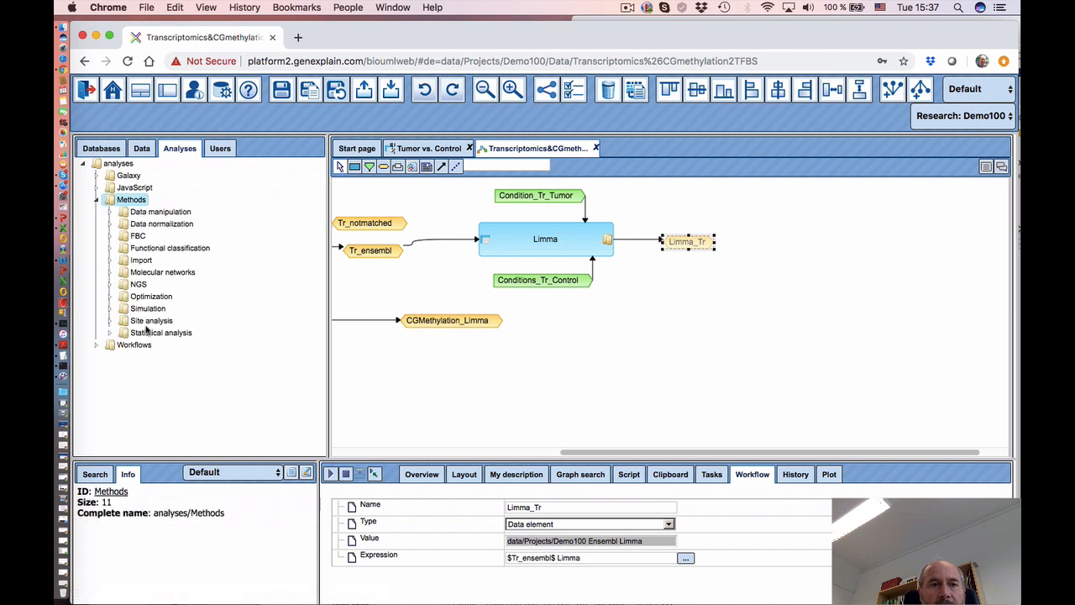
double_click(117, 213)
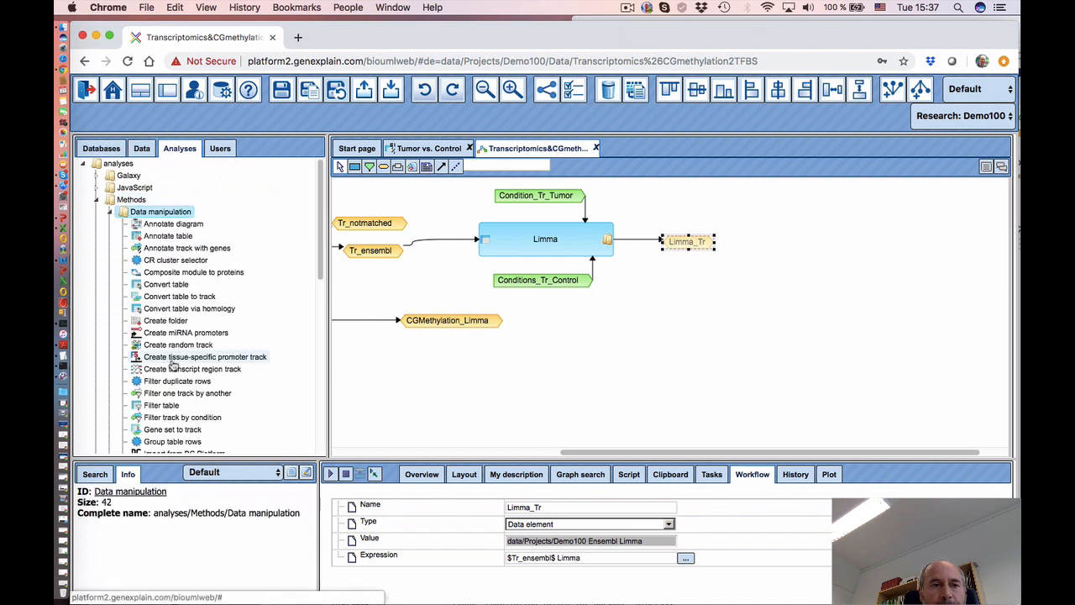
scroll(168, 399, down, 1)
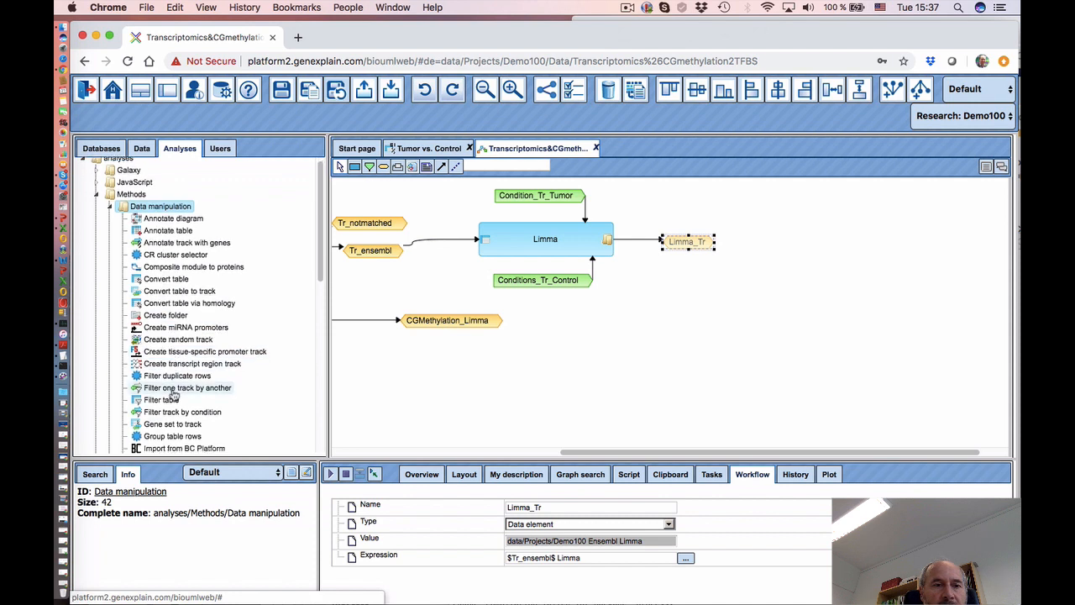
drag(163, 402, 771, 230)
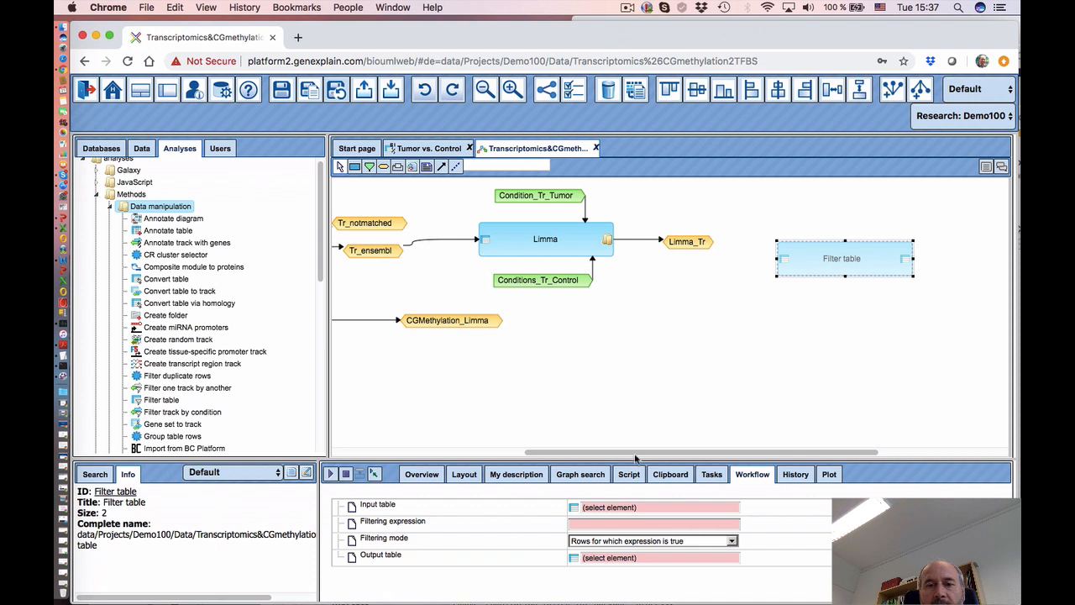
drag(636, 454, 695, 454)
drag(700, 256, 677, 240)
- Connect Limma_Tr to Filter table's input table, replacing a wrongly drawn edge
click(574, 242)
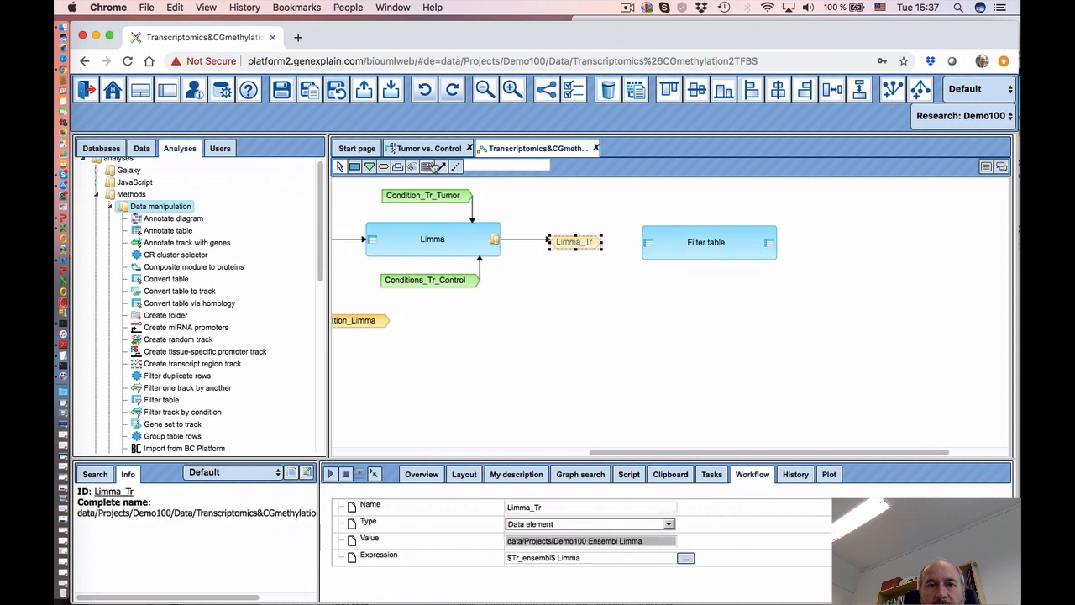
click(442, 168)
drag(647, 243, 575, 244)
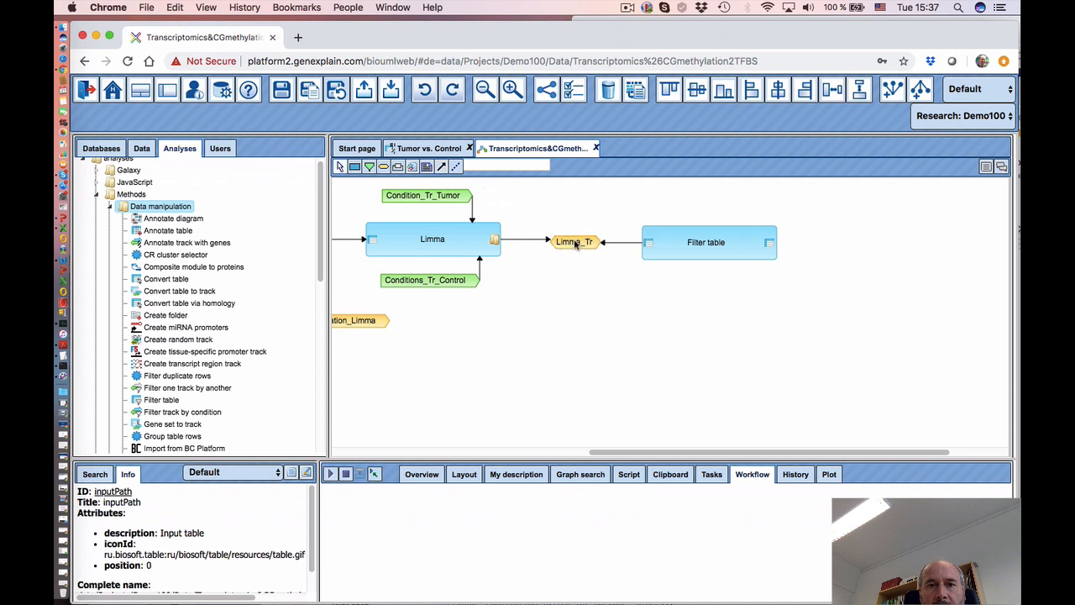
click(628, 245)
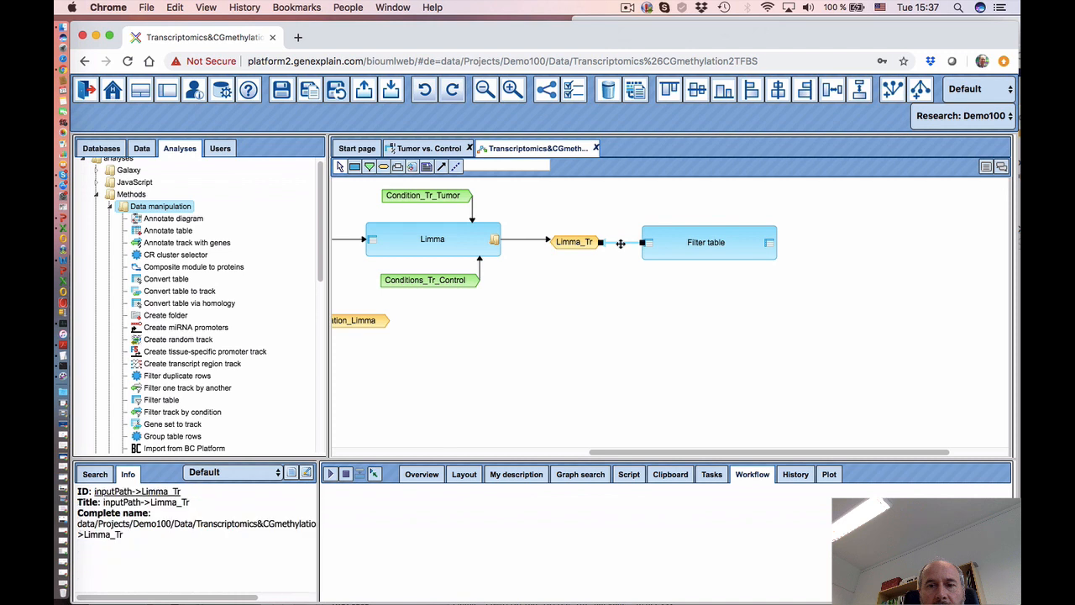
right_click(621, 244)
click(634, 284)
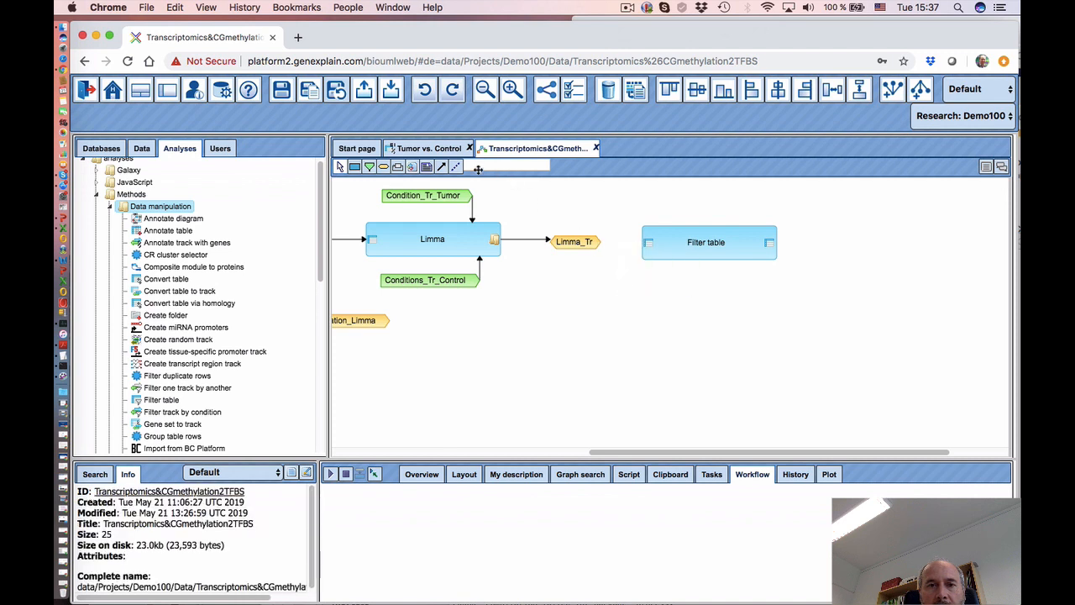
drag(570, 243, 648, 245)
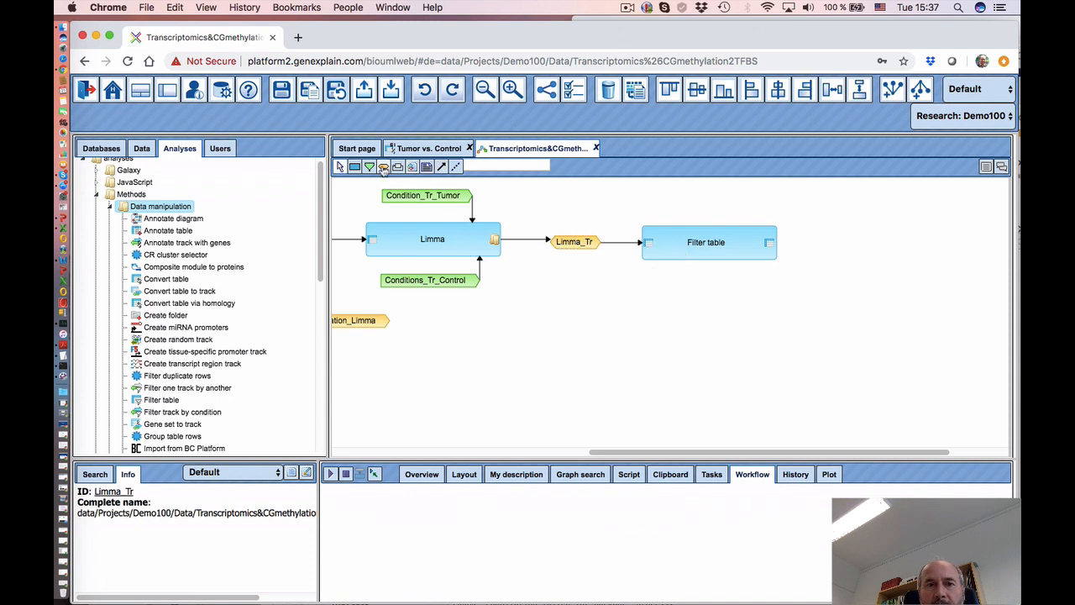
- Show the Filter table parameters in an enlarged panel and view the Tumor vs. Control table
click(684, 247)
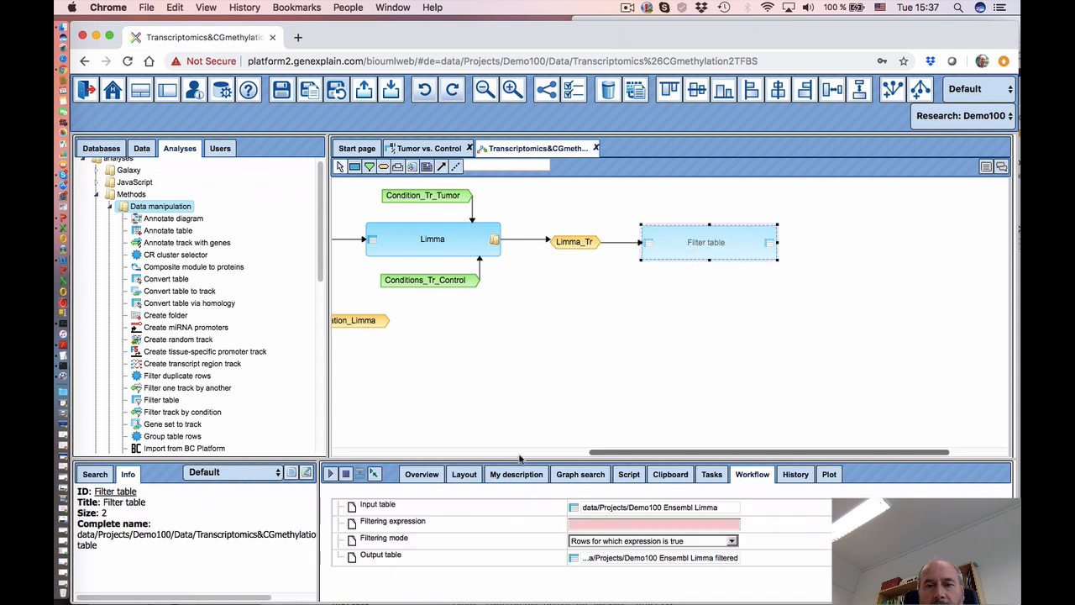
drag(520, 457, 523, 351)
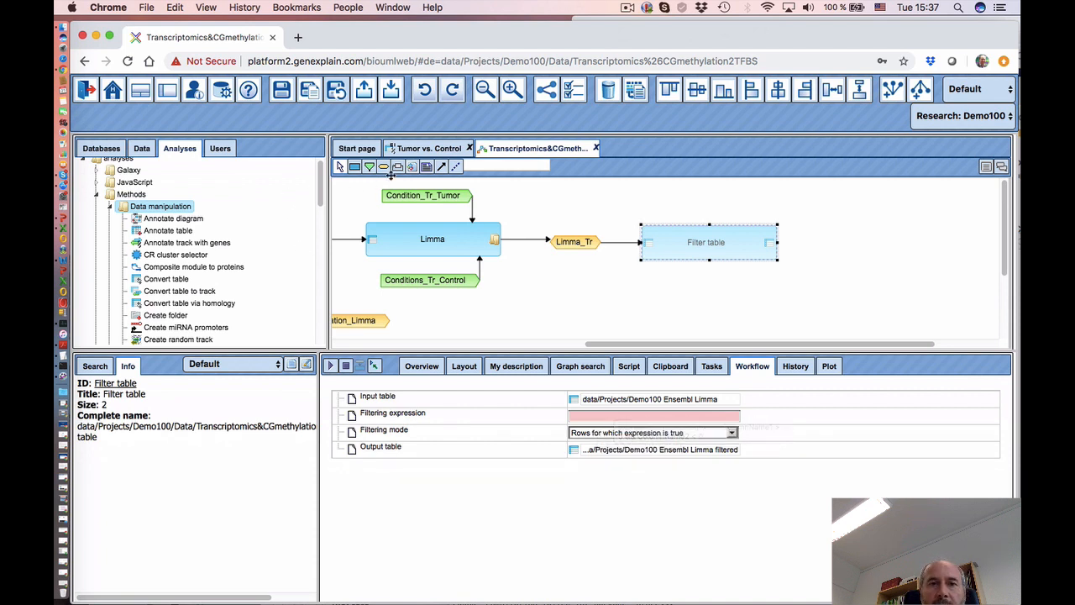
click(416, 149)
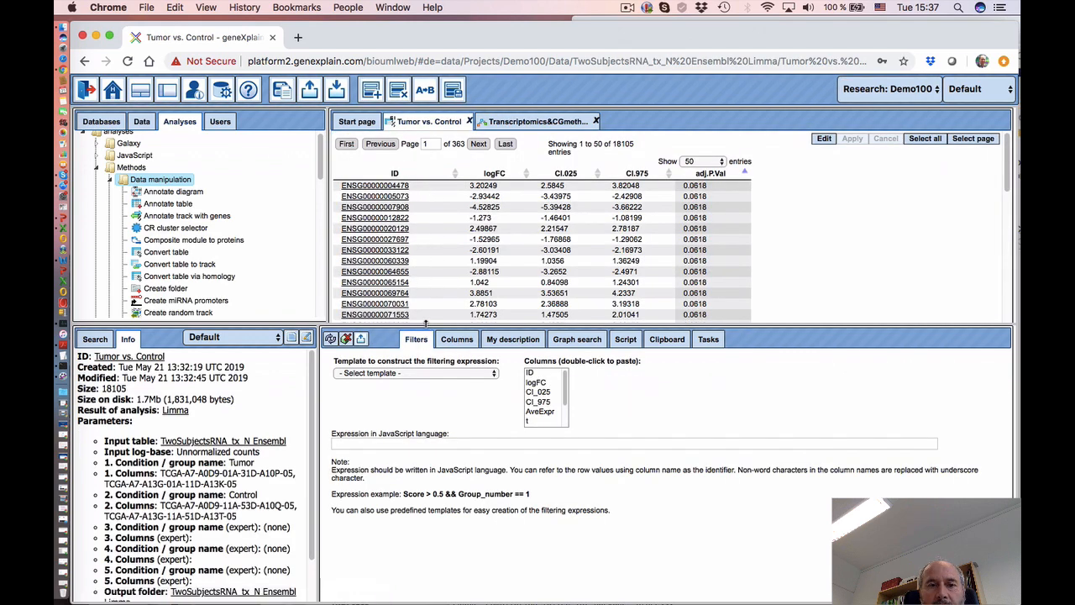
- Choose the Above threshold filter template on the logFC column
drag(426, 321, 426, 357)
click(406, 408)
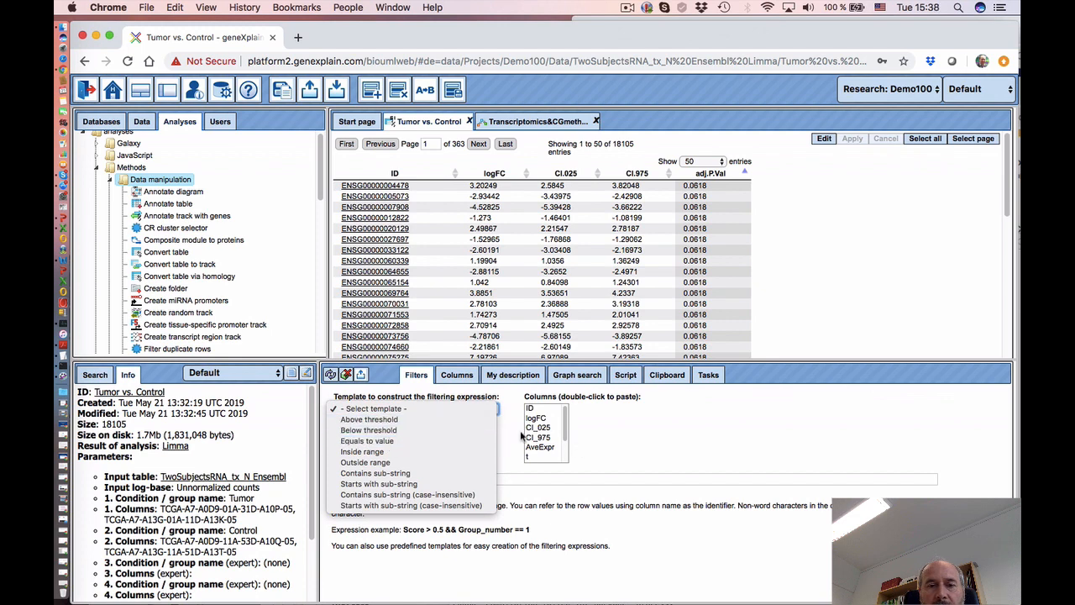
click(389, 423)
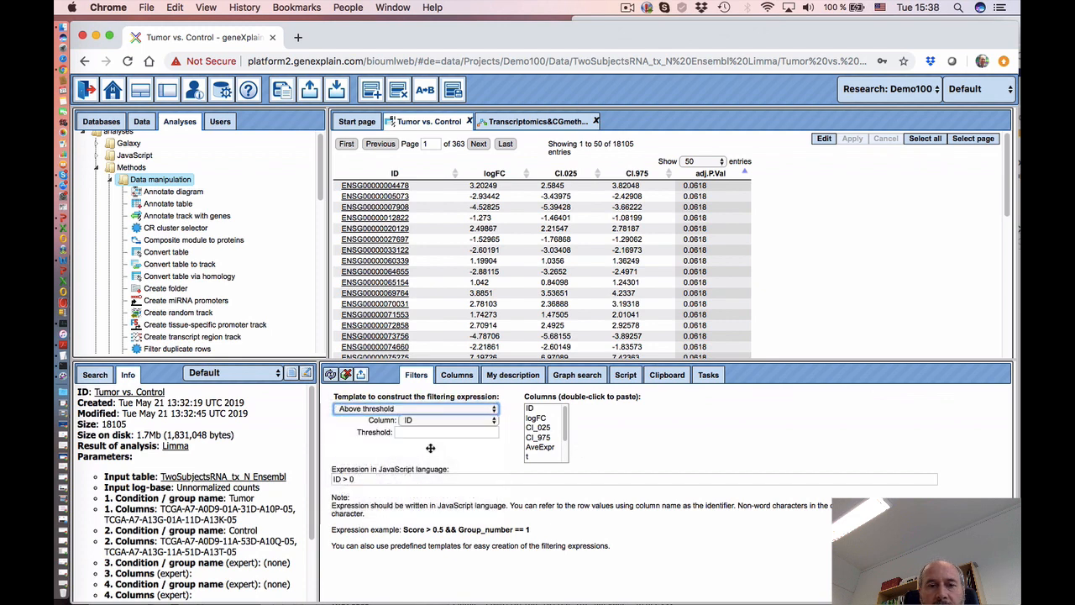
click(428, 426)
click(420, 437)
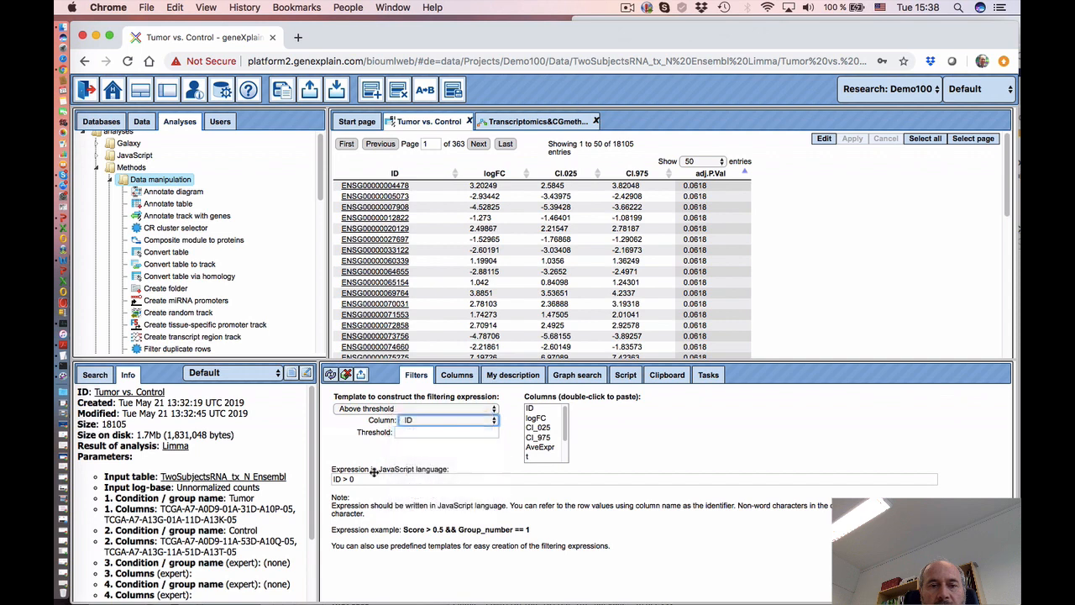
- Apply the filter expression logFC > 0.7 && P_Value<0.05, leaving 1974 rows
click(379, 480)
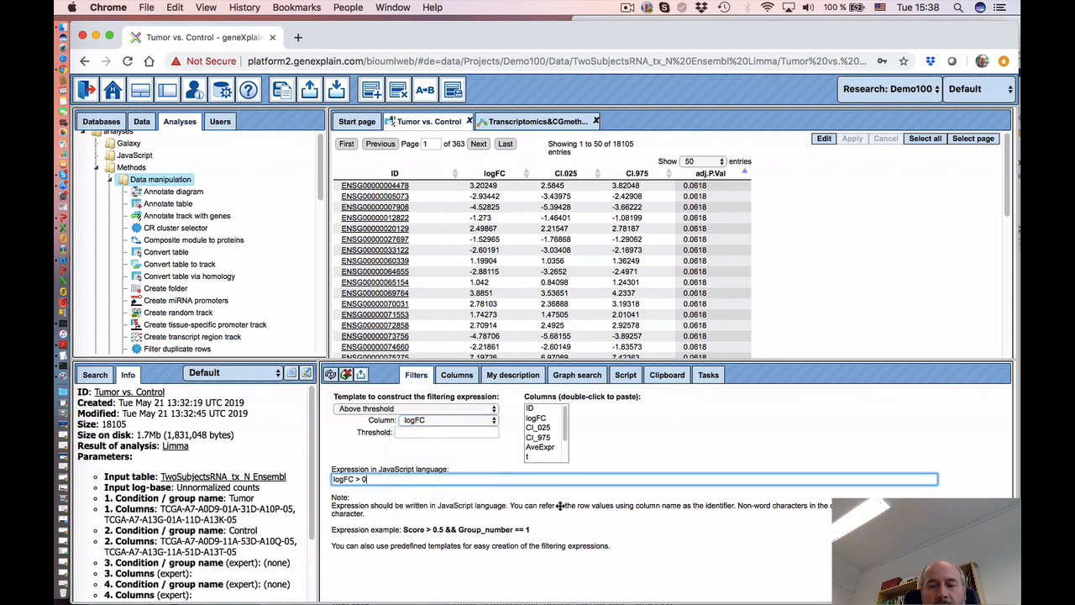
text(.7)
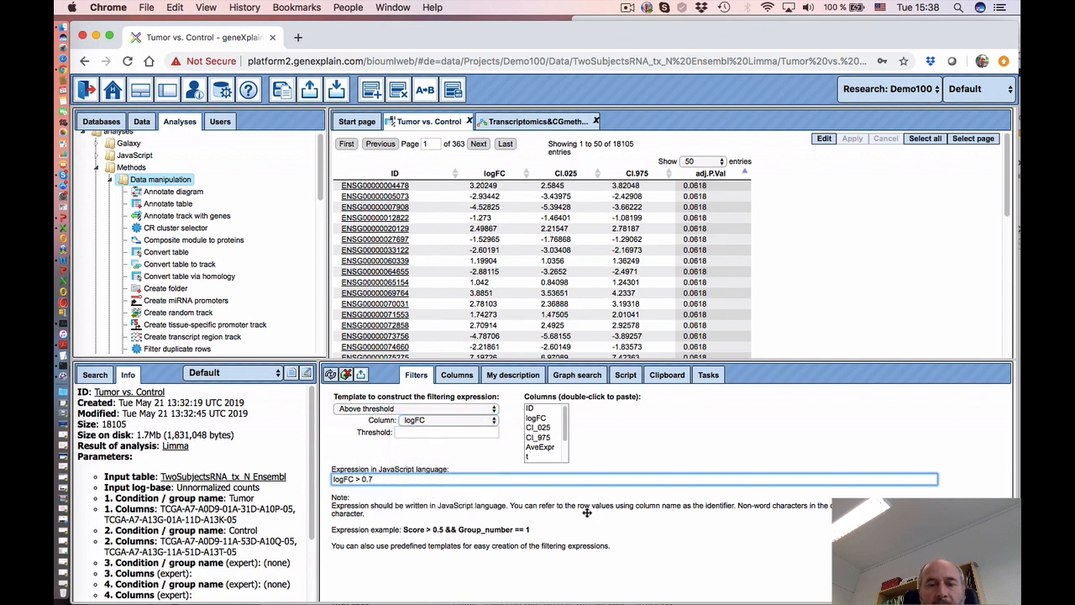
text( &&)
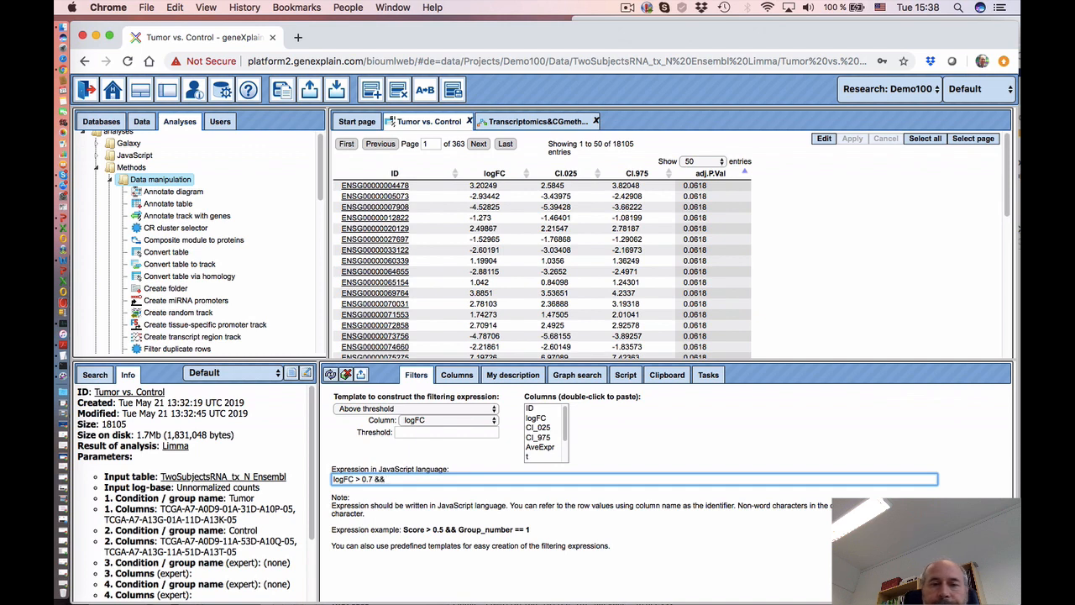
scroll(562, 437, down, 3)
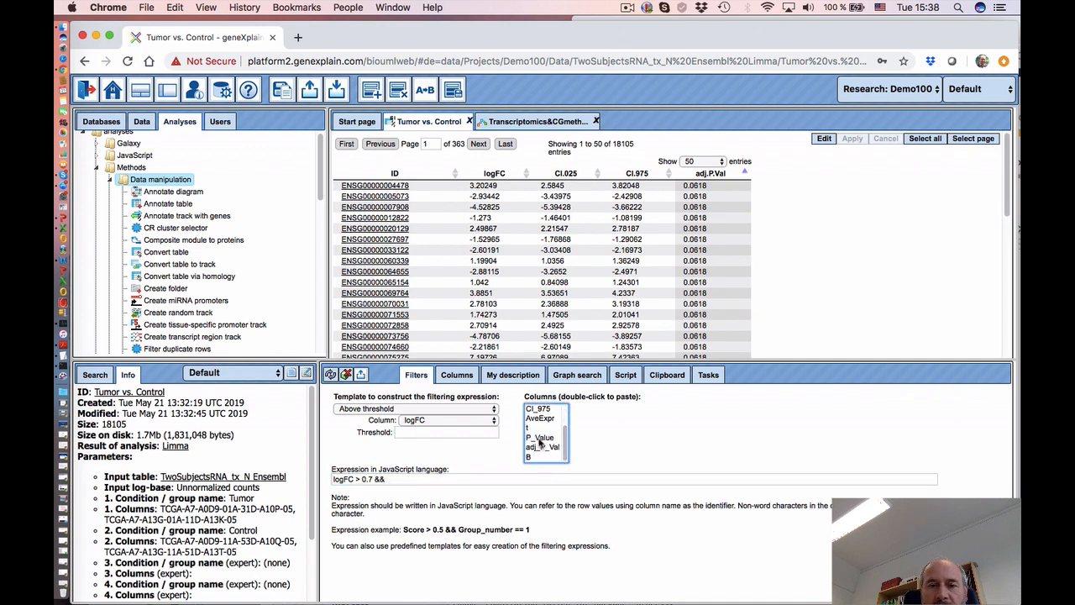
double_click(540, 437)
text(<0.)
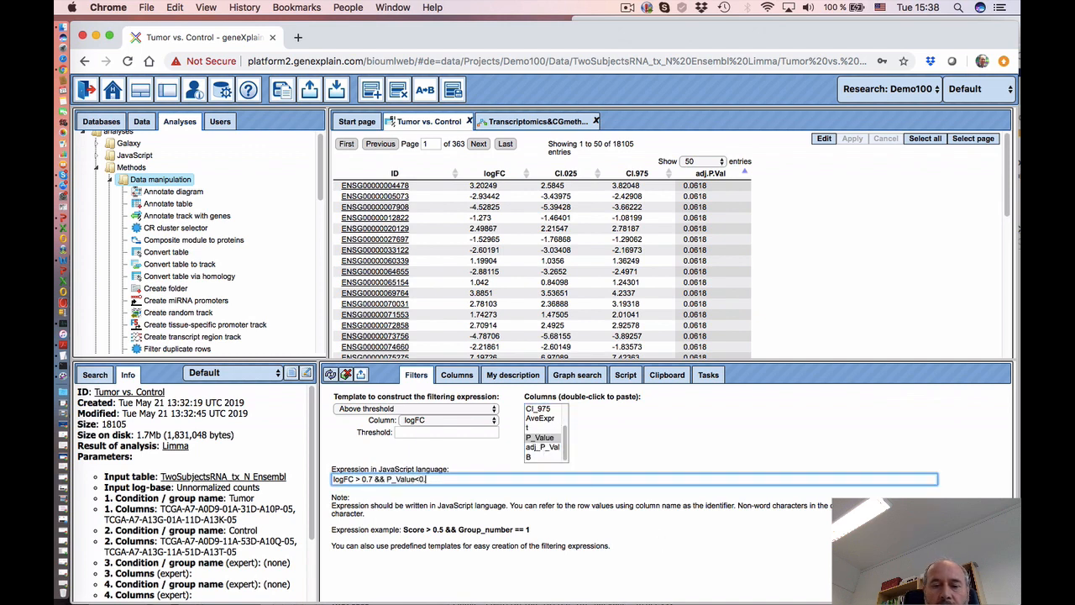
text(05)
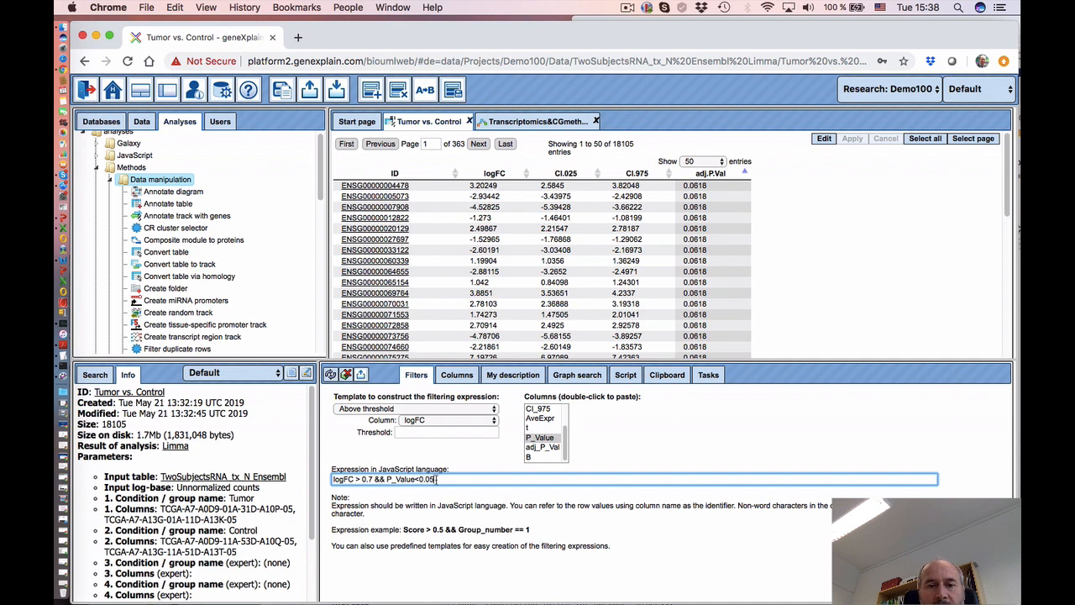
key(ctrl+a)
key(super+c)
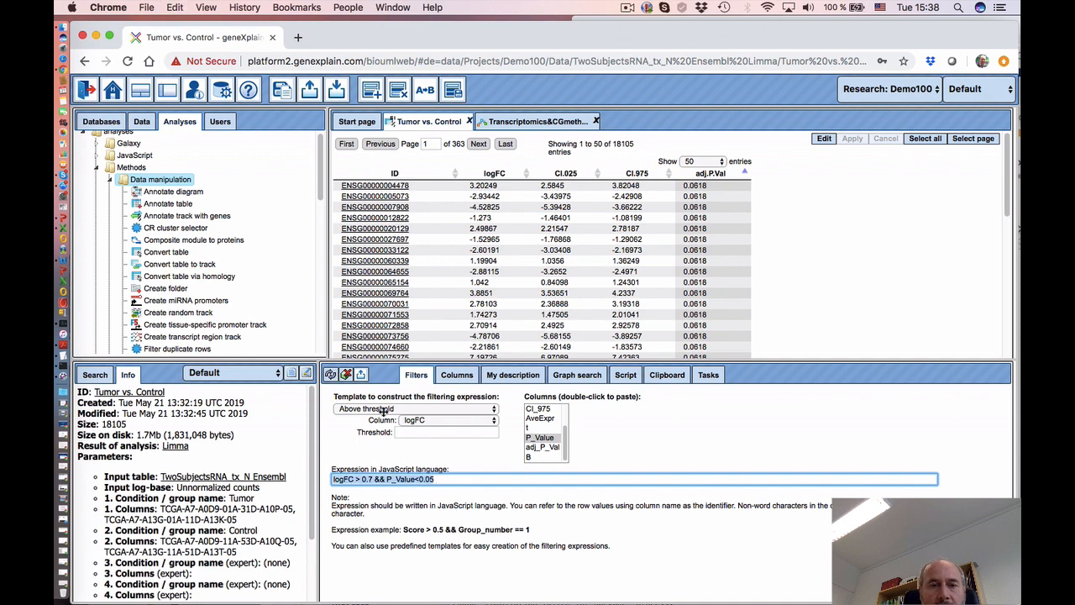
click(330, 374)
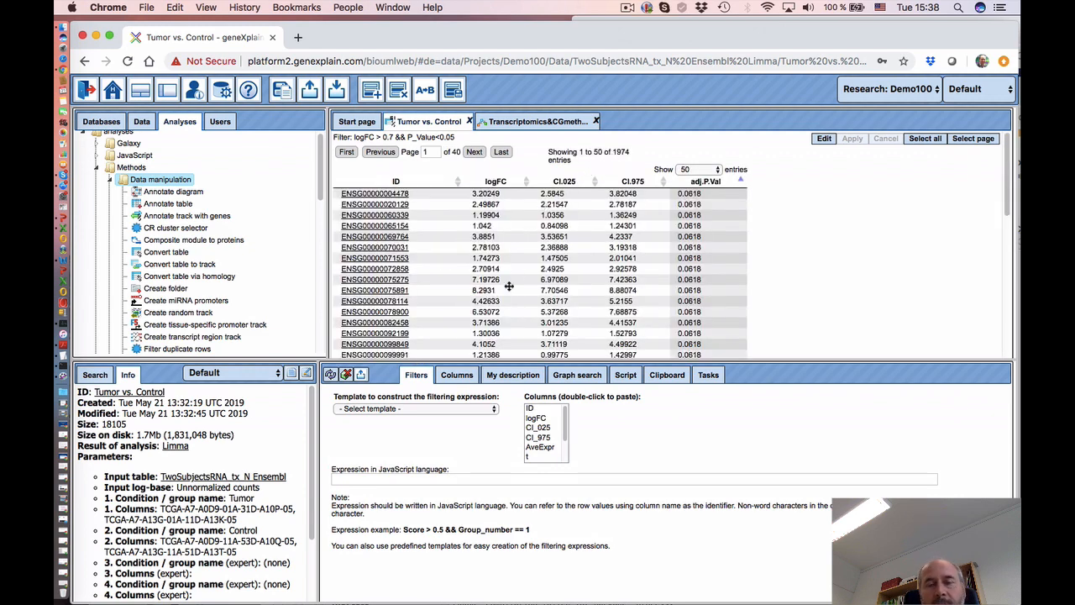
click(520, 123)
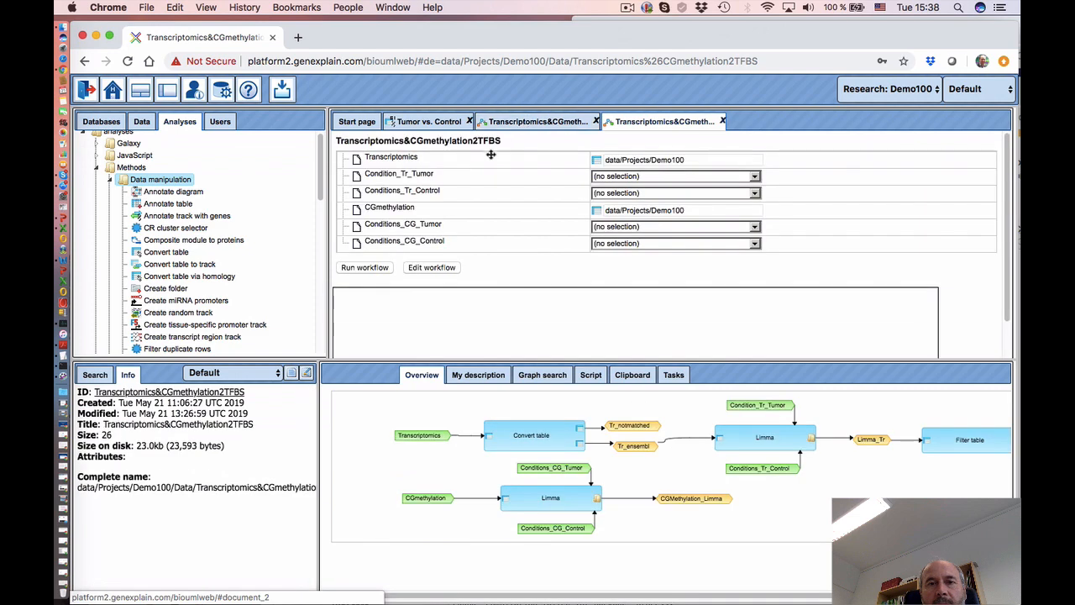
- Close the extra workflow tab and place a new Filter table step on the diagram
click(725, 123)
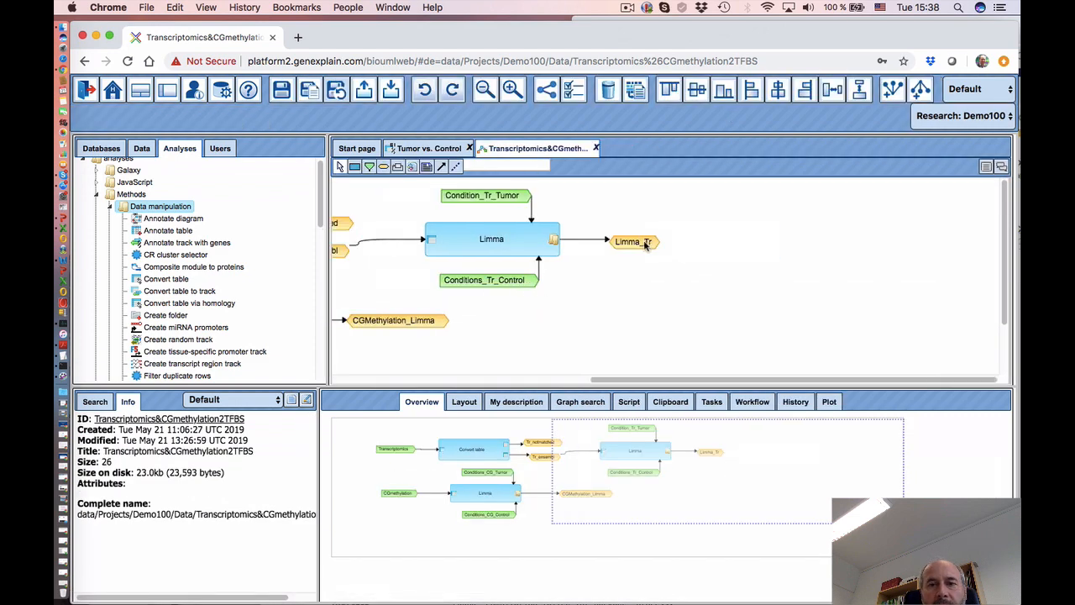
scroll(559, 323, down, 3)
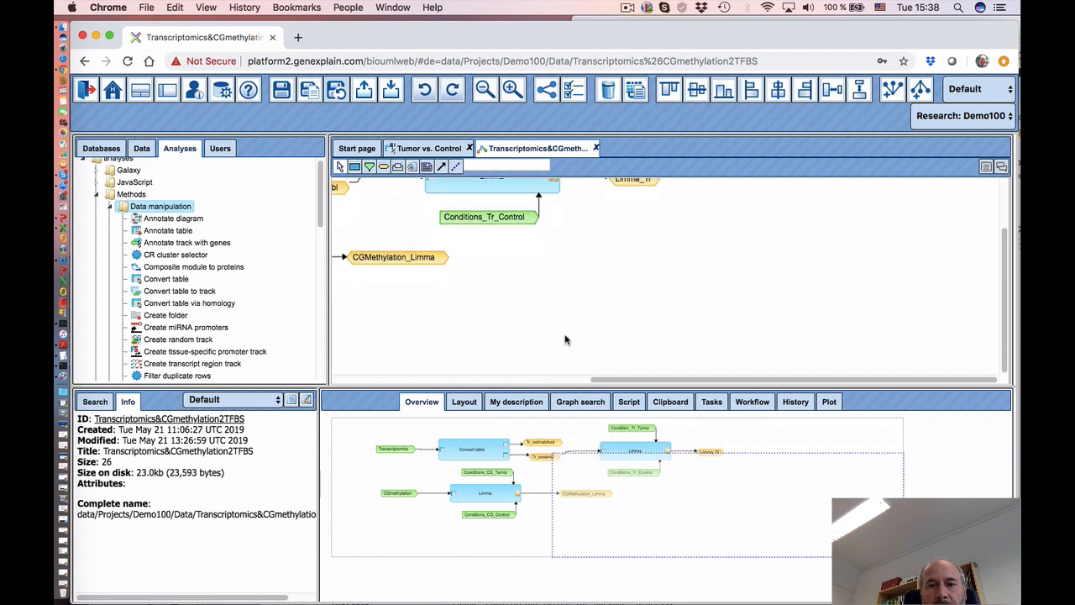
scroll(565, 340, up, 3)
drag(596, 379, 756, 392)
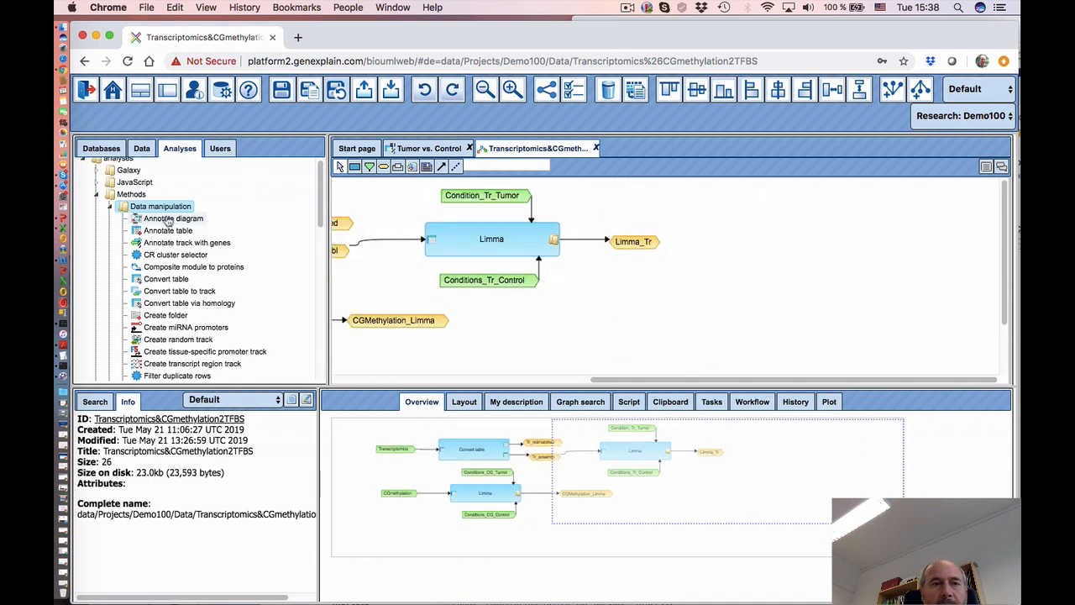
scroll(192, 329, down, 1)
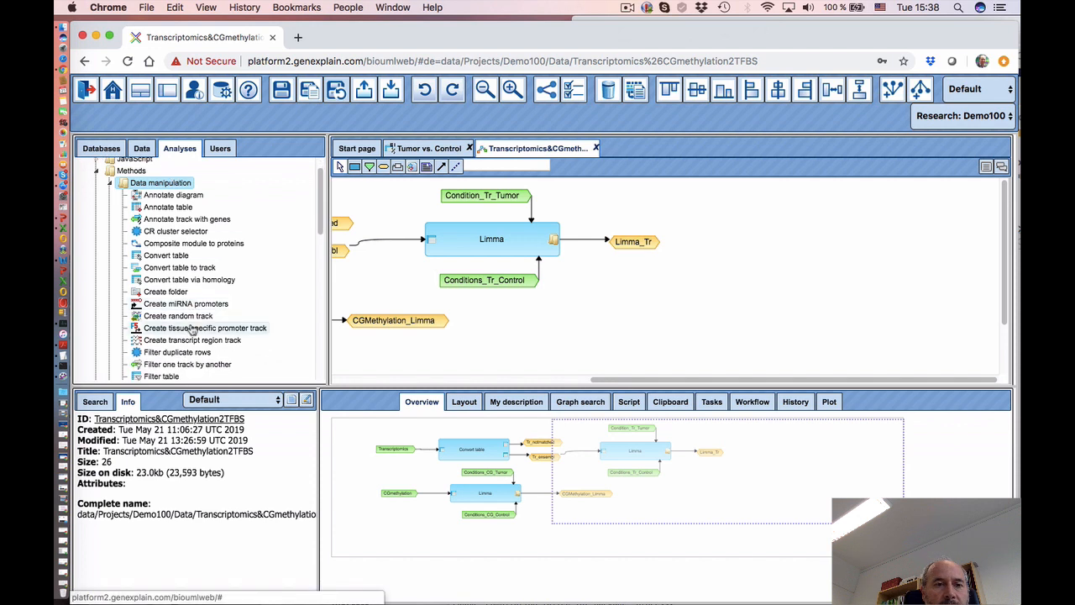
scroll(180, 300, down, 1)
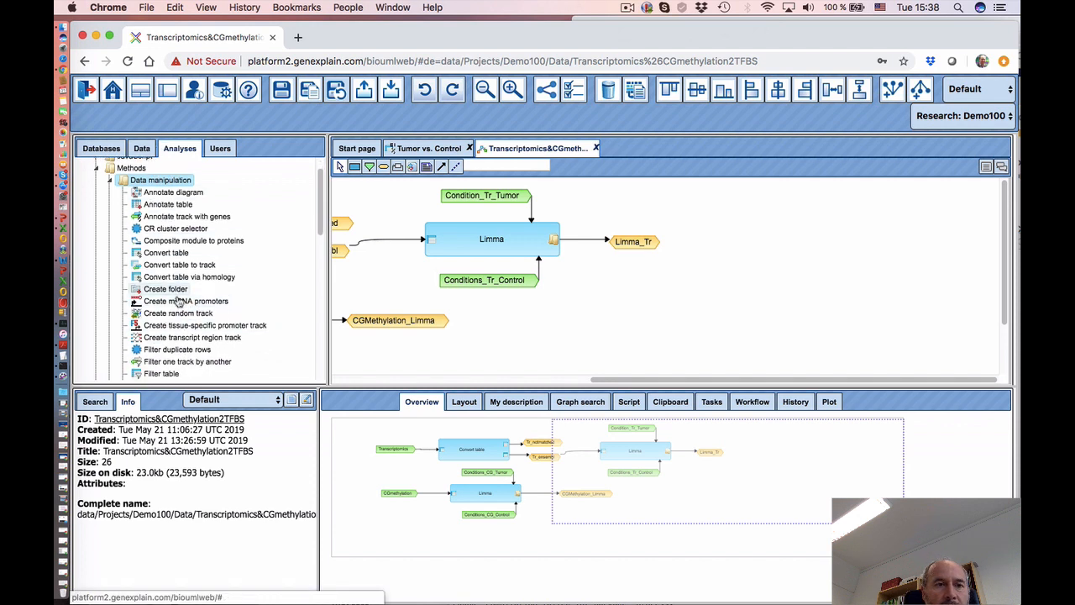
scroll(179, 304, down, 3)
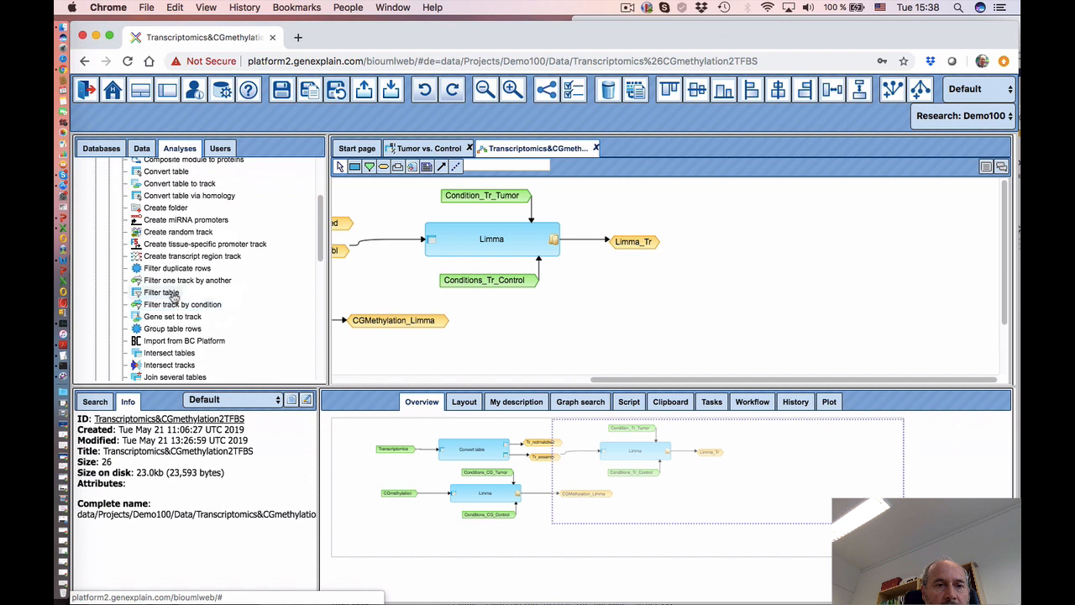
drag(173, 293, 761, 237)
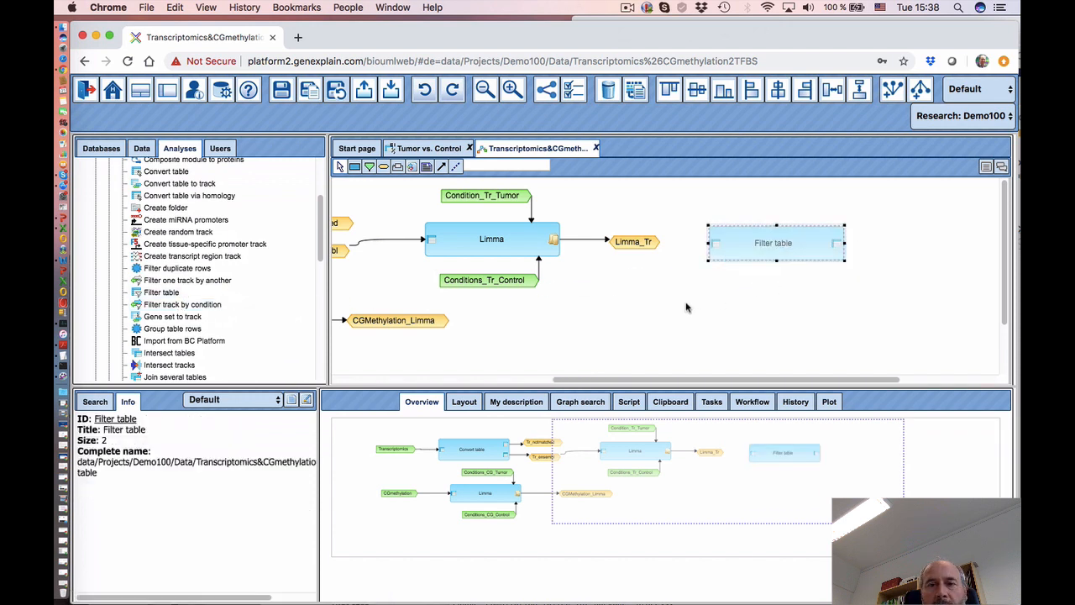
- Link Limma_Tr into the Filter table step's input table
click(441, 166)
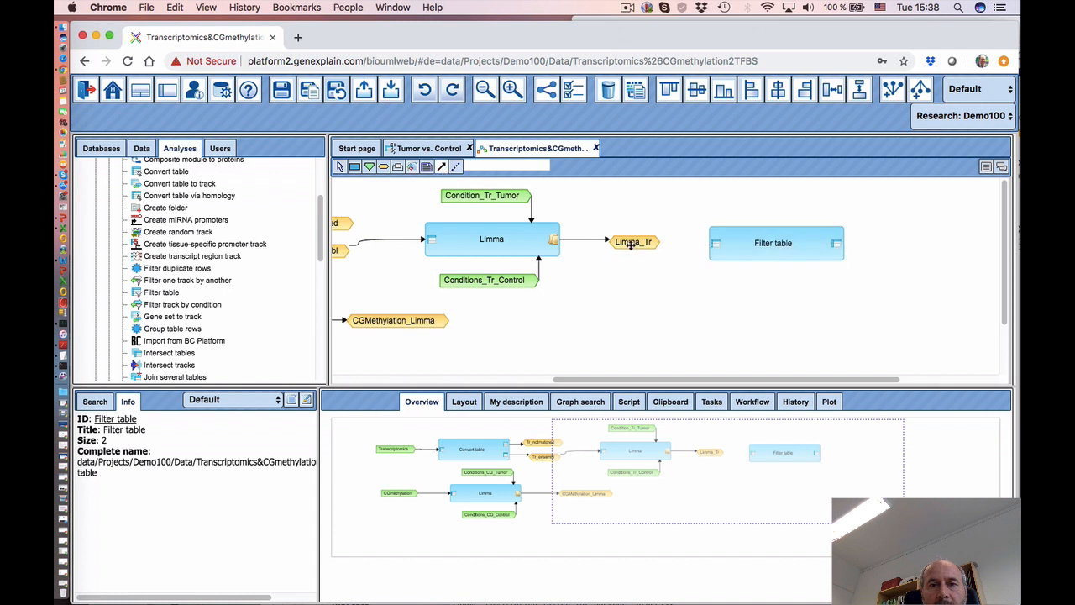
drag(632, 242, 714, 247)
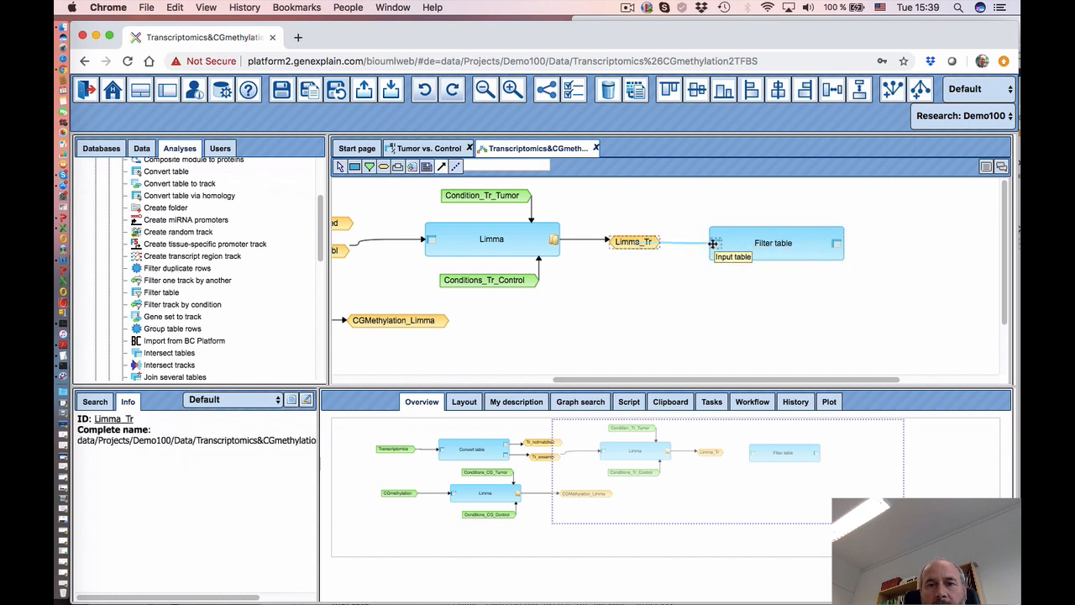
click(715, 244)
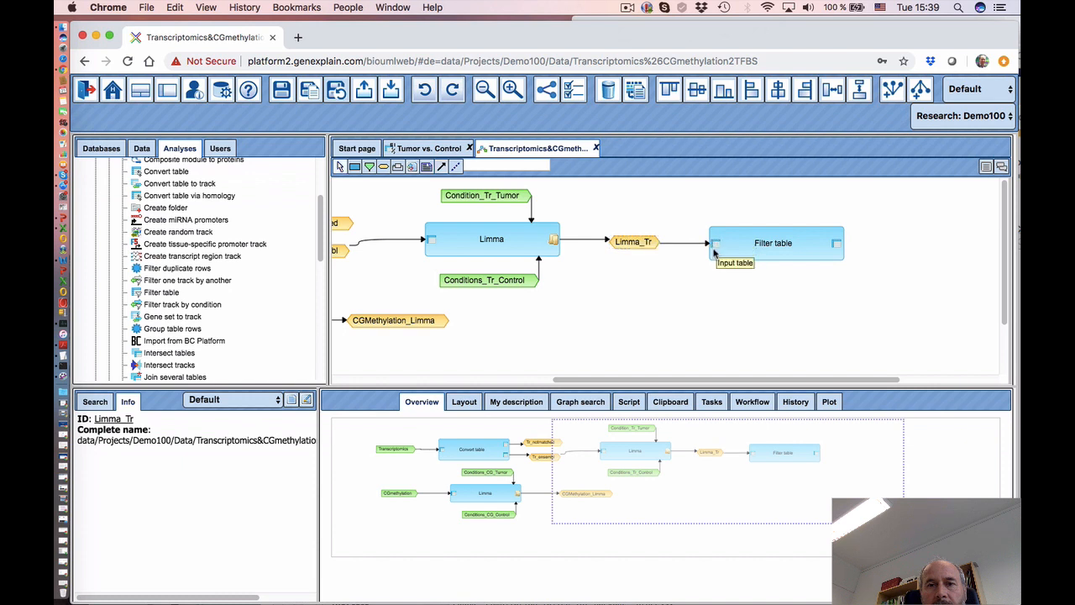
click(763, 245)
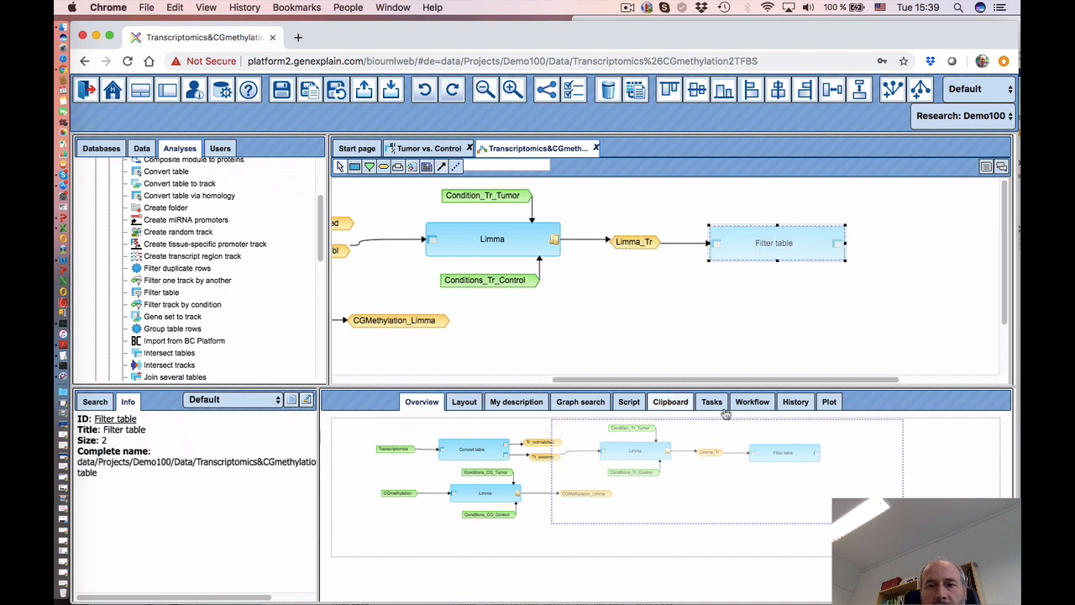
- Set the Filter table step's filtering expression to logFC > 0.7 && P_Value<0.05
click(752, 402)
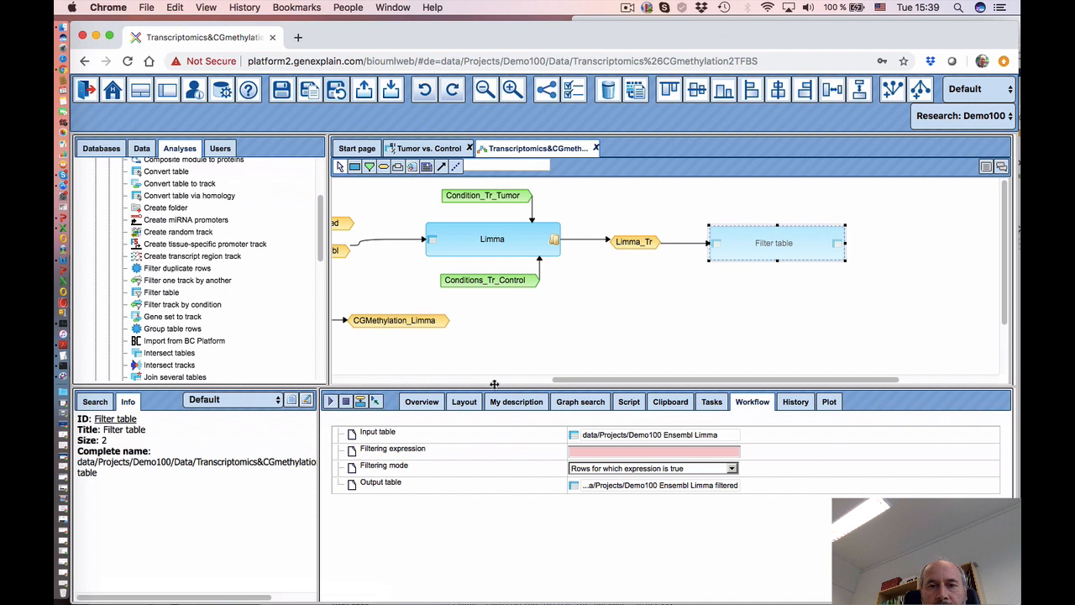
click(580, 450)
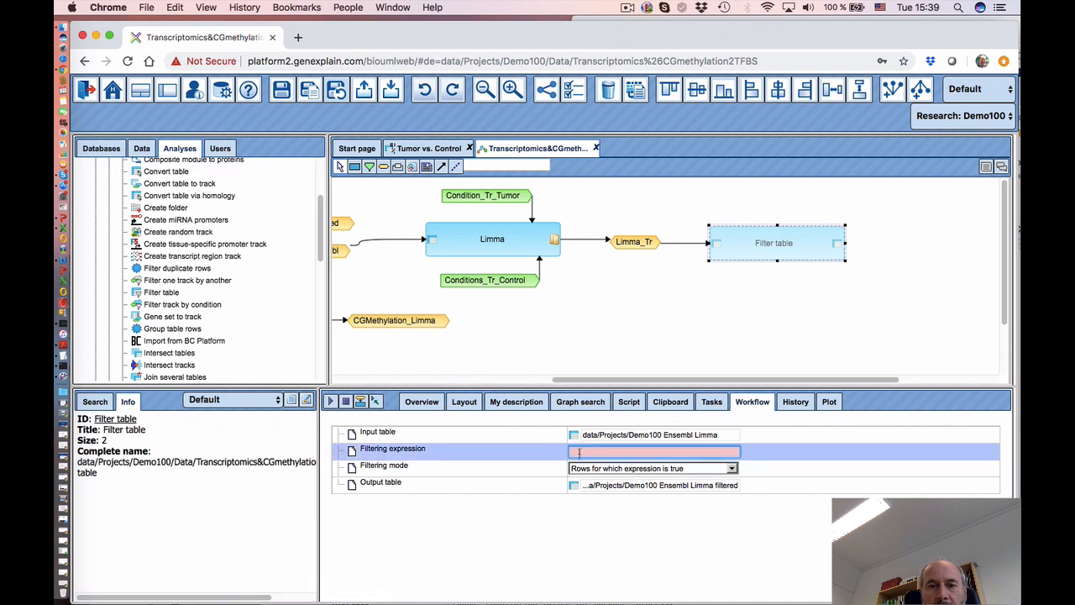
key(super+v)
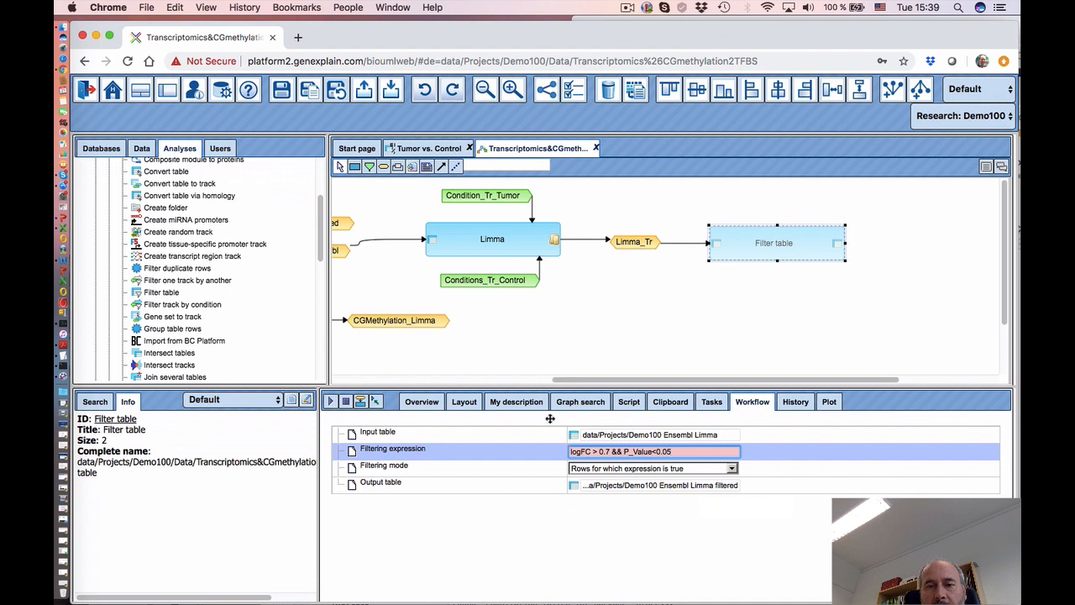
click(574, 314)
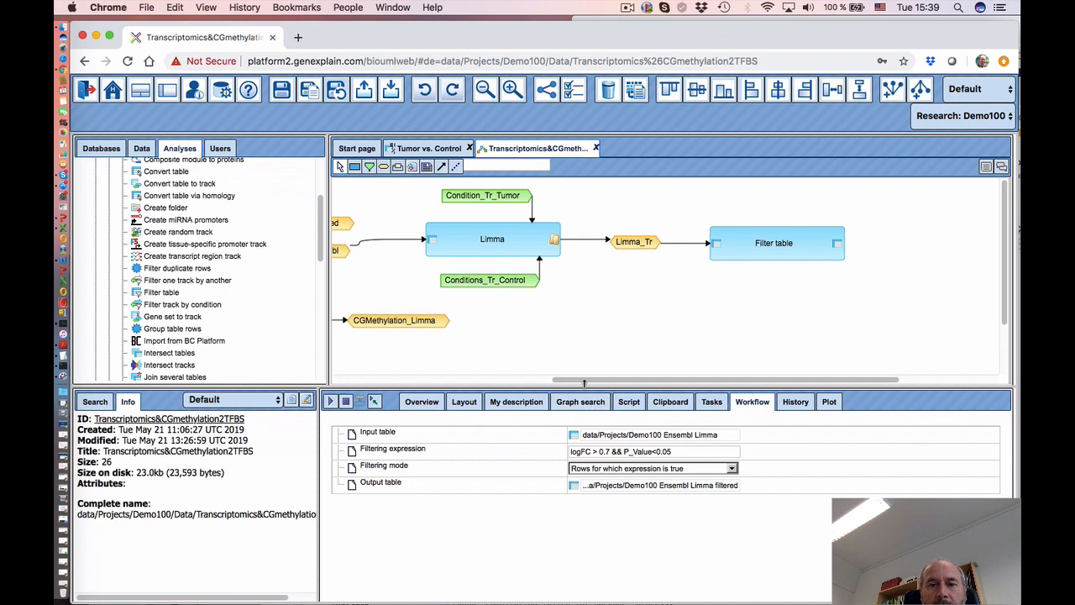
drag(624, 381, 714, 381)
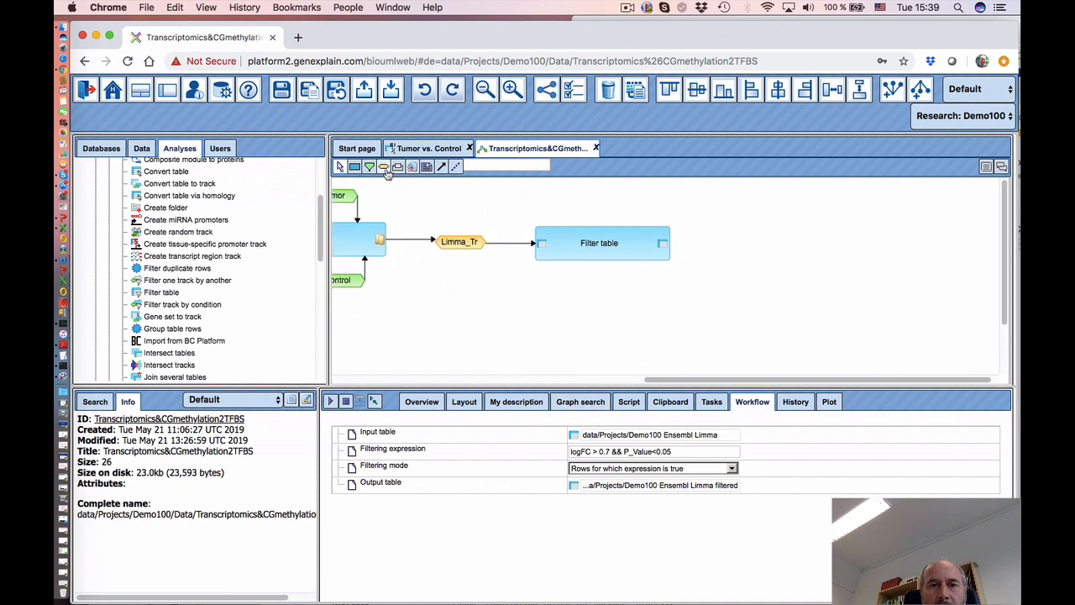
- Create a Tr_UP data element node with expression '$Limma_Tr$ UP'
click(709, 243)
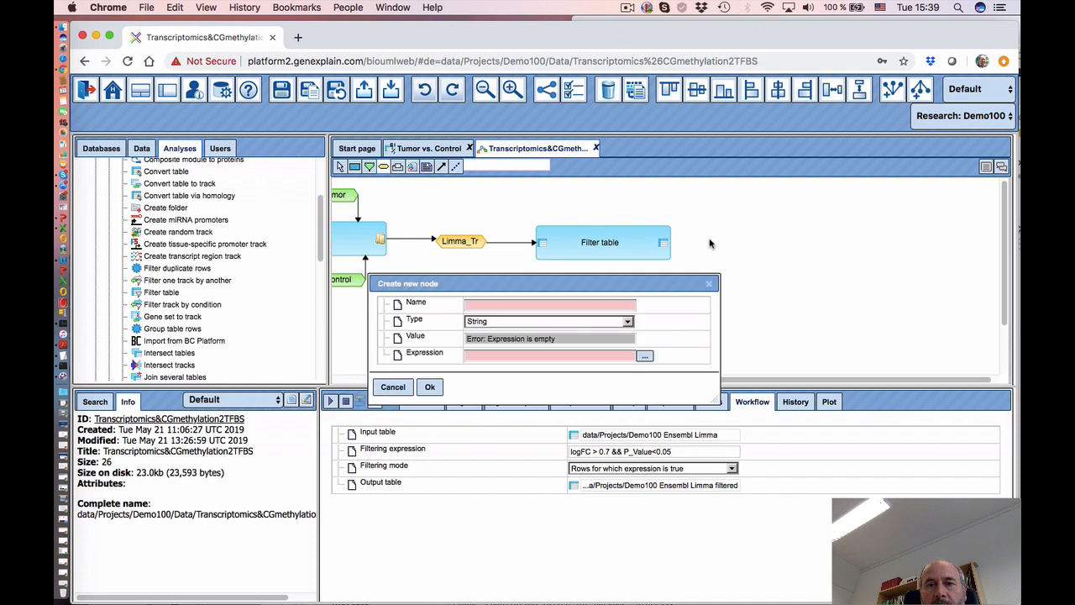
click(479, 305)
text(T)
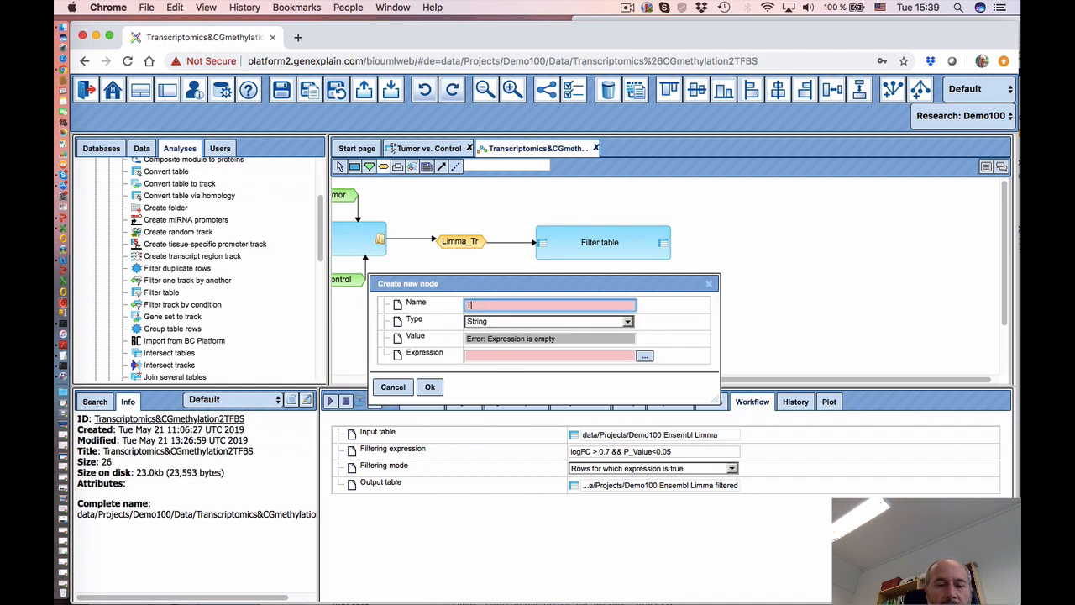
text(r_UP)
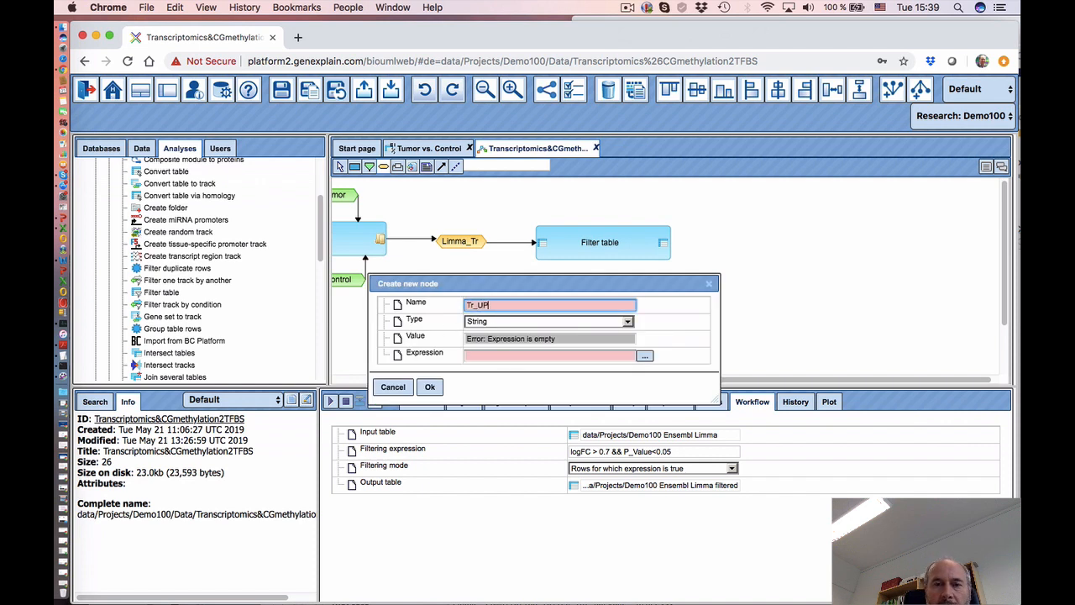
click(514, 324)
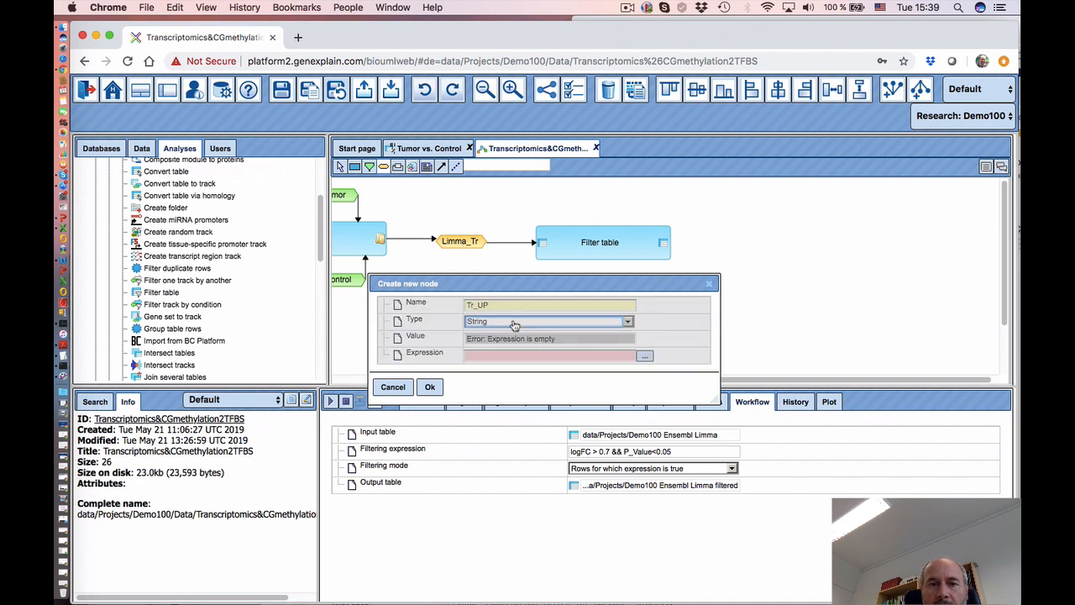
click(514, 324)
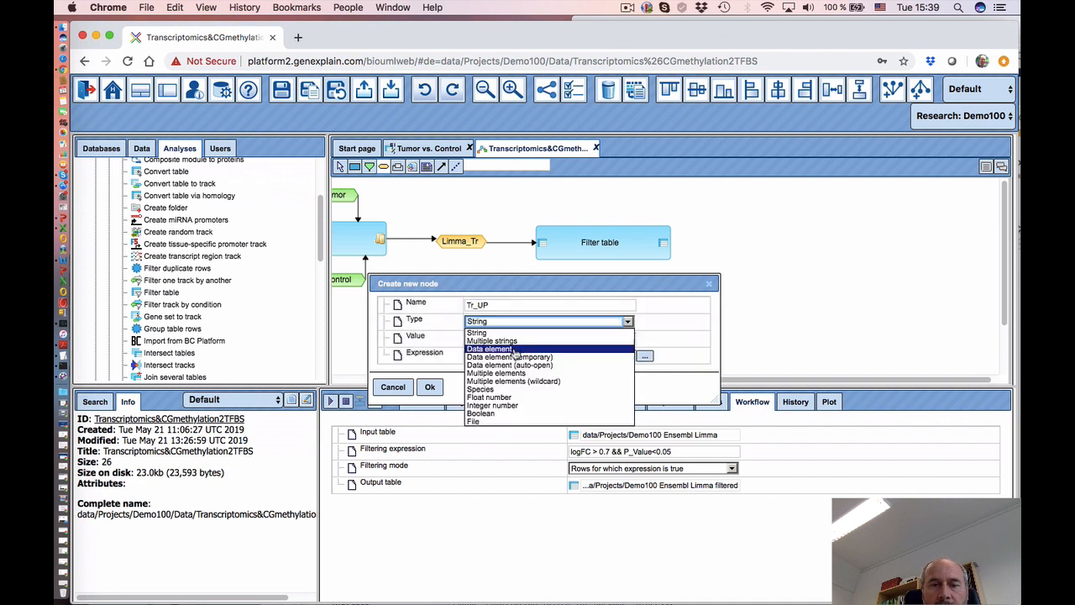
click(515, 349)
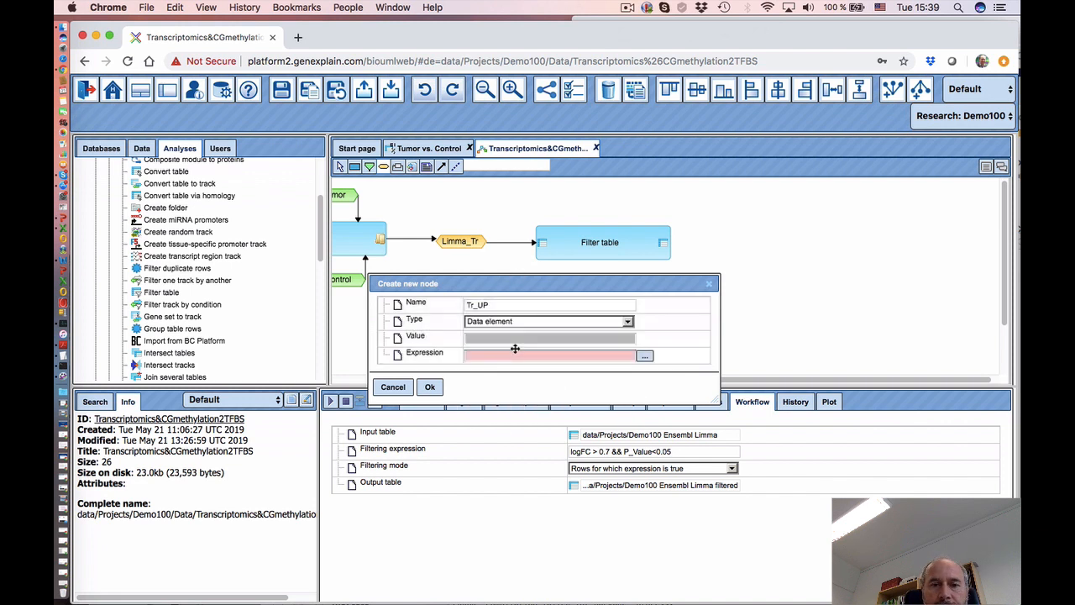
click(644, 357)
drag(502, 199, 536, 256)
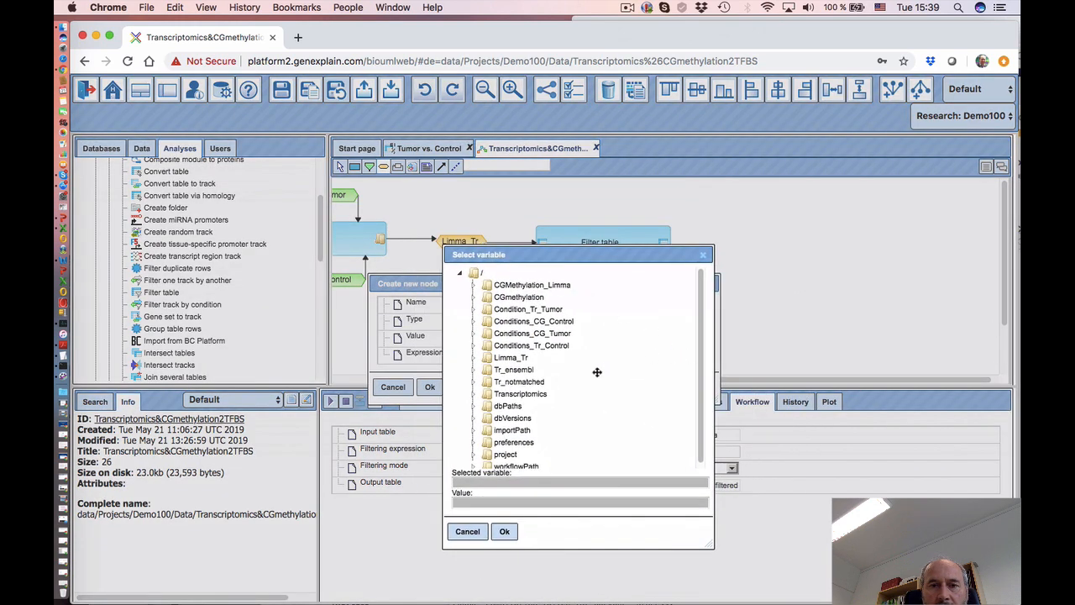
click(516, 361)
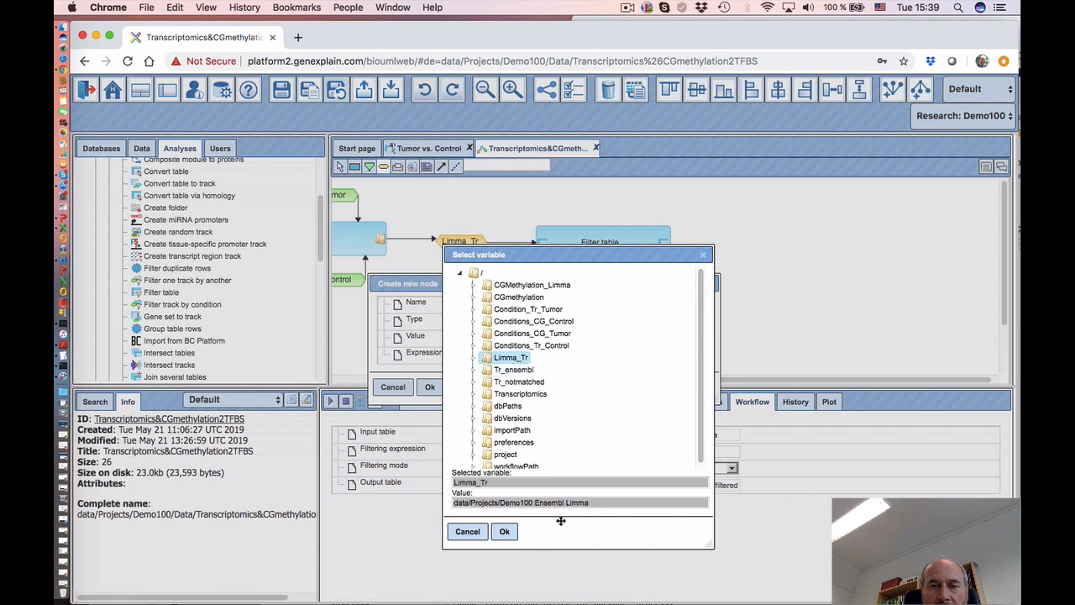
click(505, 532)
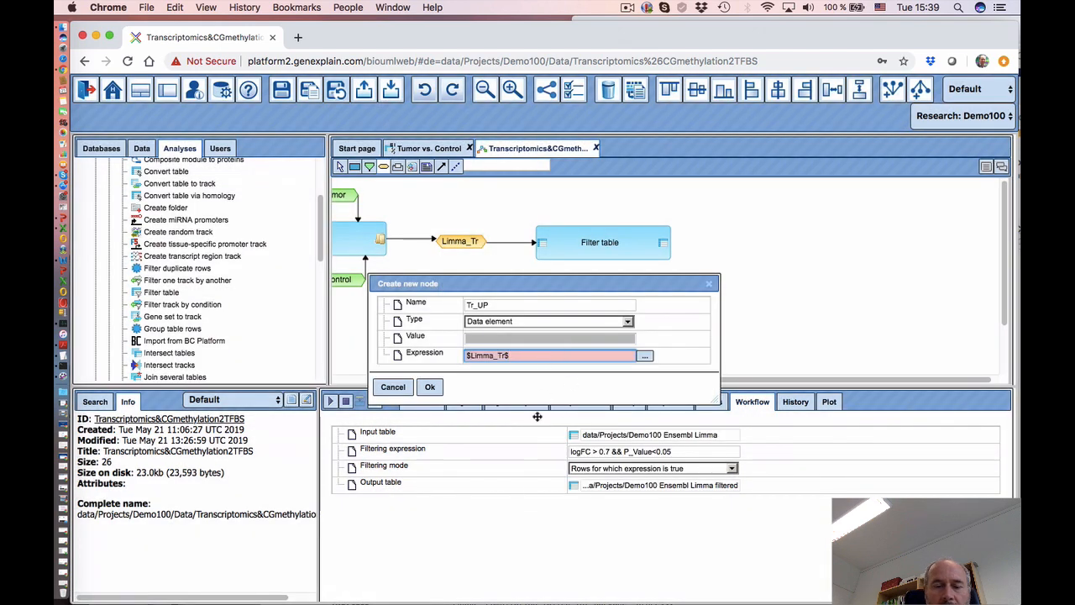
text(UP)
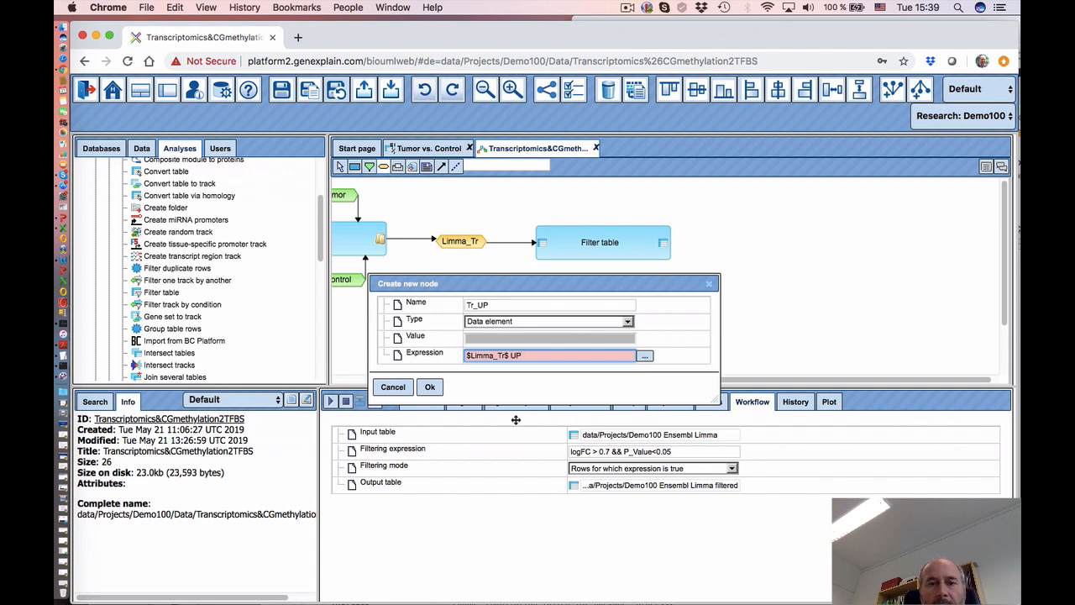
click(430, 388)
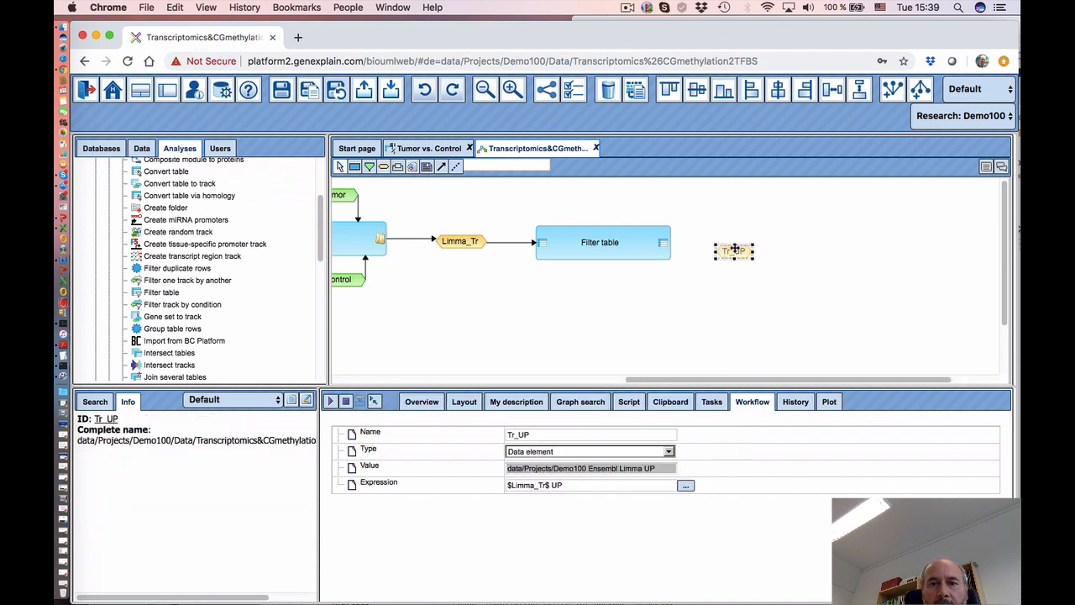
- Connect the Filter table output to Tr_UP and move Tr_UP up into position
drag(734, 249, 724, 242)
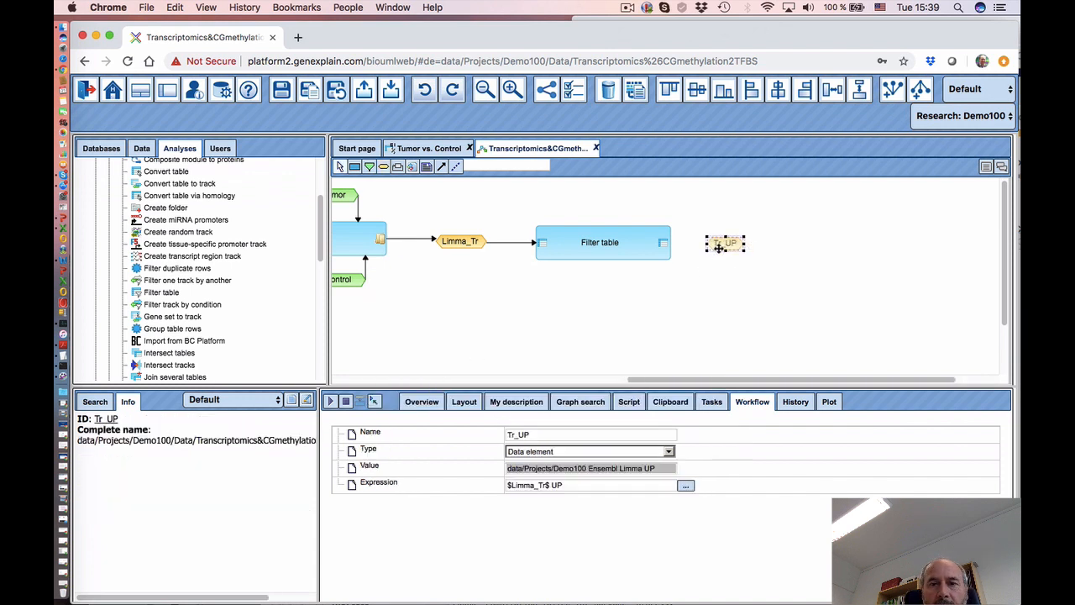
click(441, 166)
drag(664, 243, 725, 243)
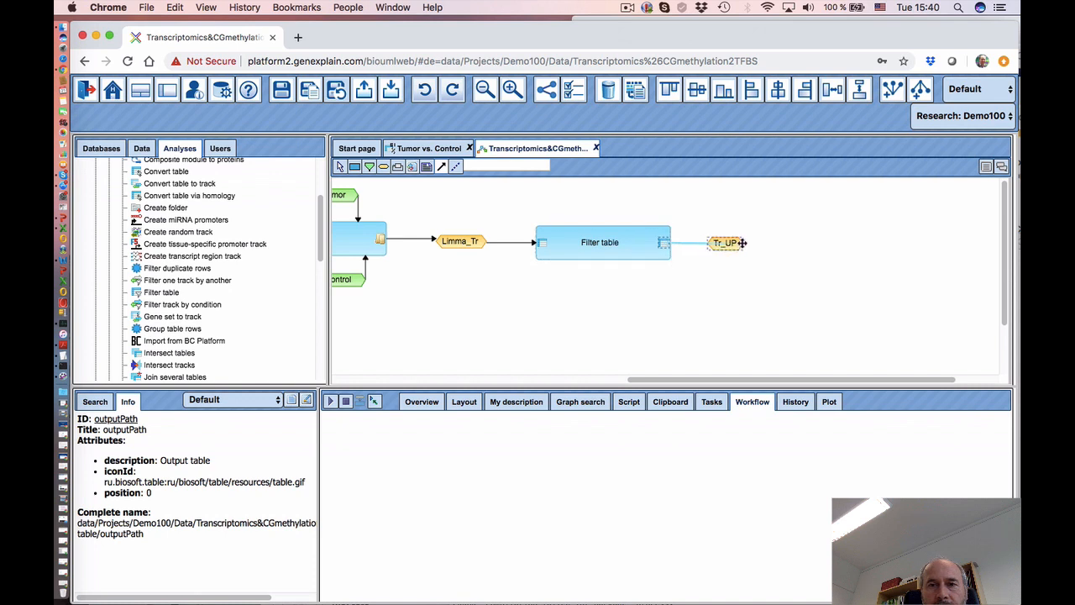
drag(729, 244, 731, 247)
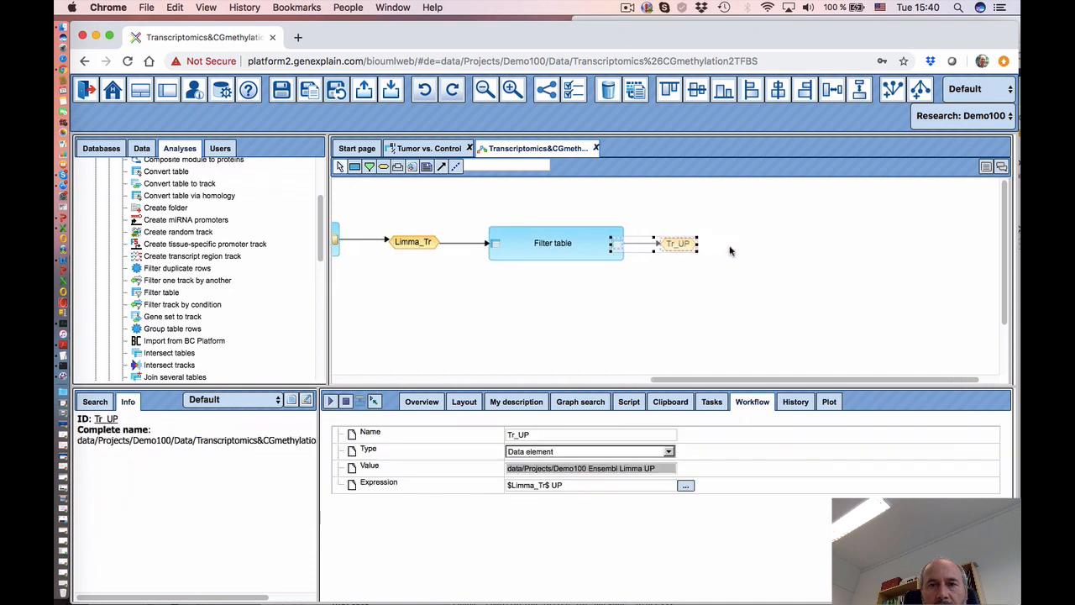
click(623, 294)
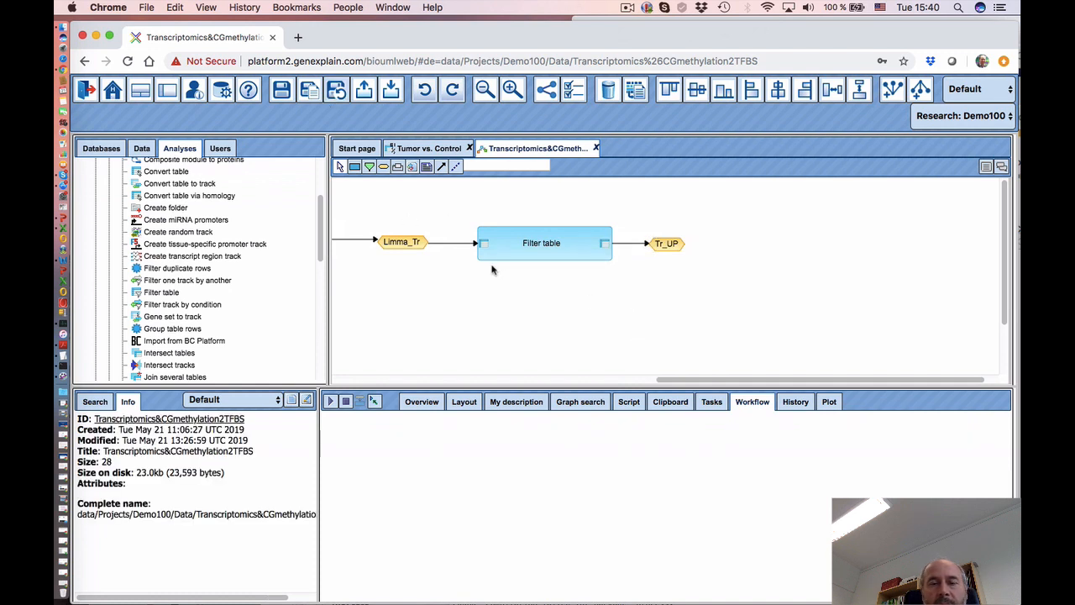
drag(668, 246, 682, 223)
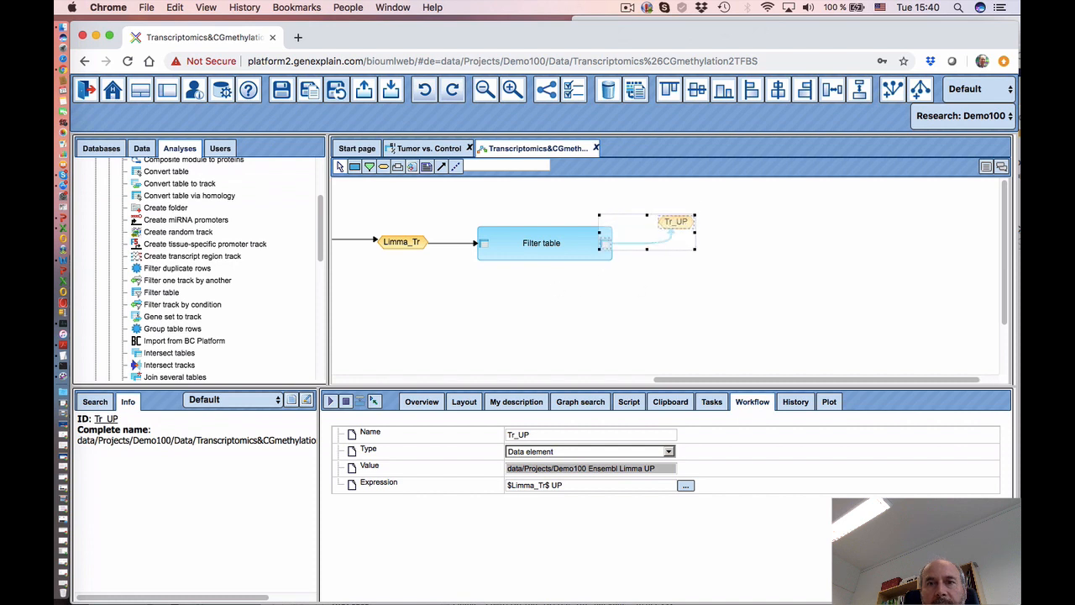
click(627, 9)
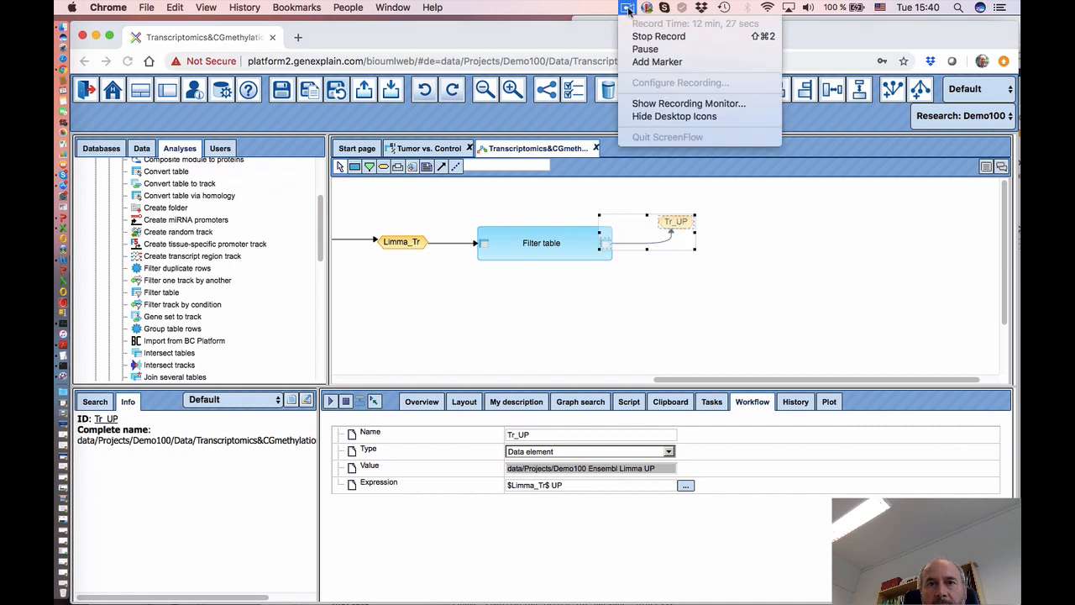
click(643, 51)
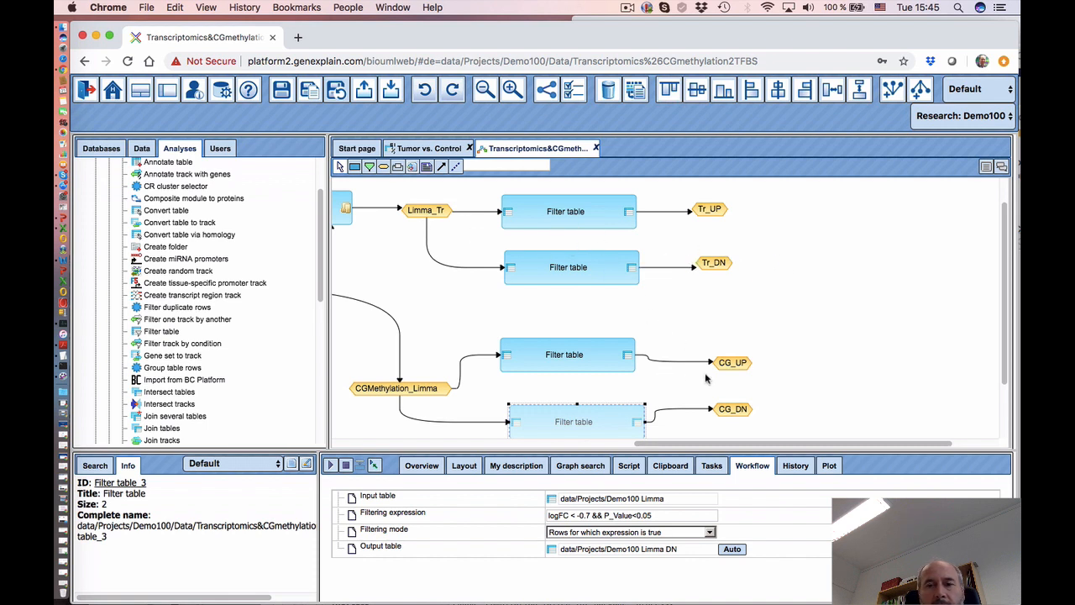
- Move CG_UP up and nudge CG_DN so both links from their filter steps run straight
drag(744, 366, 736, 353)
click(735, 411)
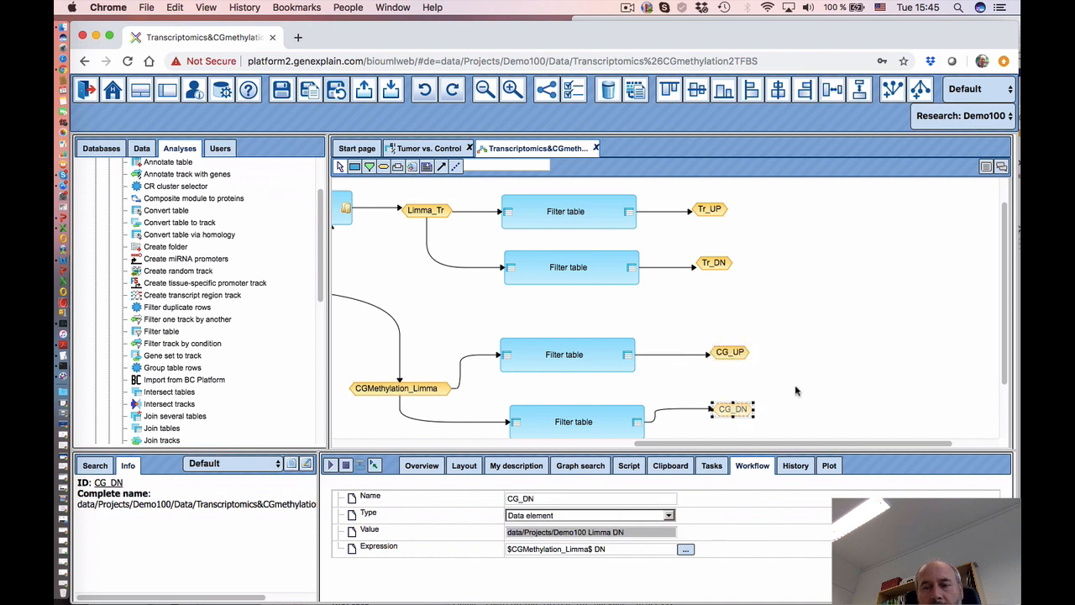
scroll(796, 389, down, 1)
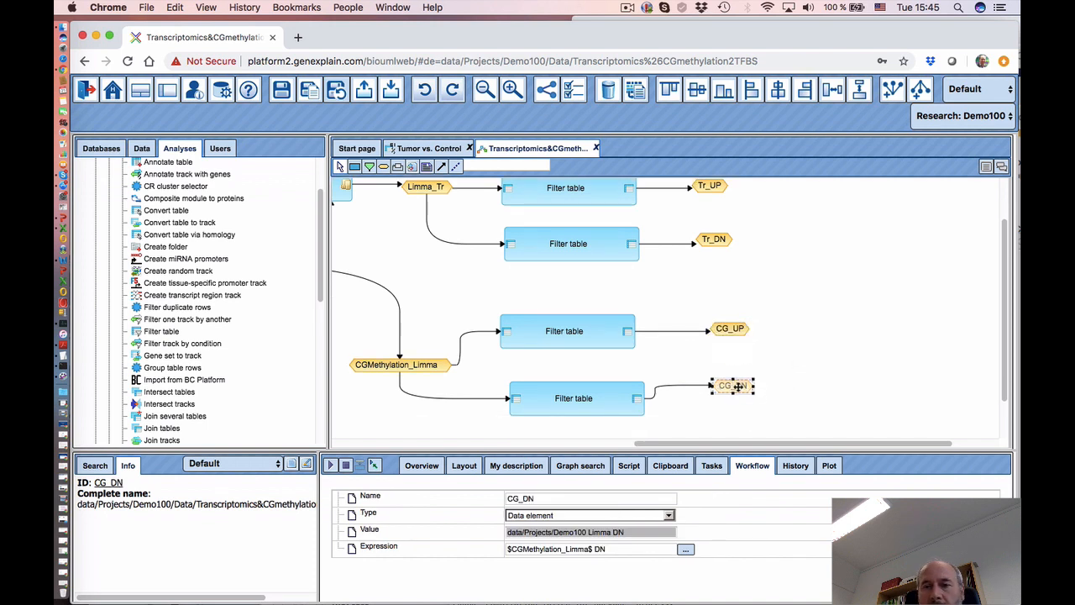
drag(738, 385, 743, 389)
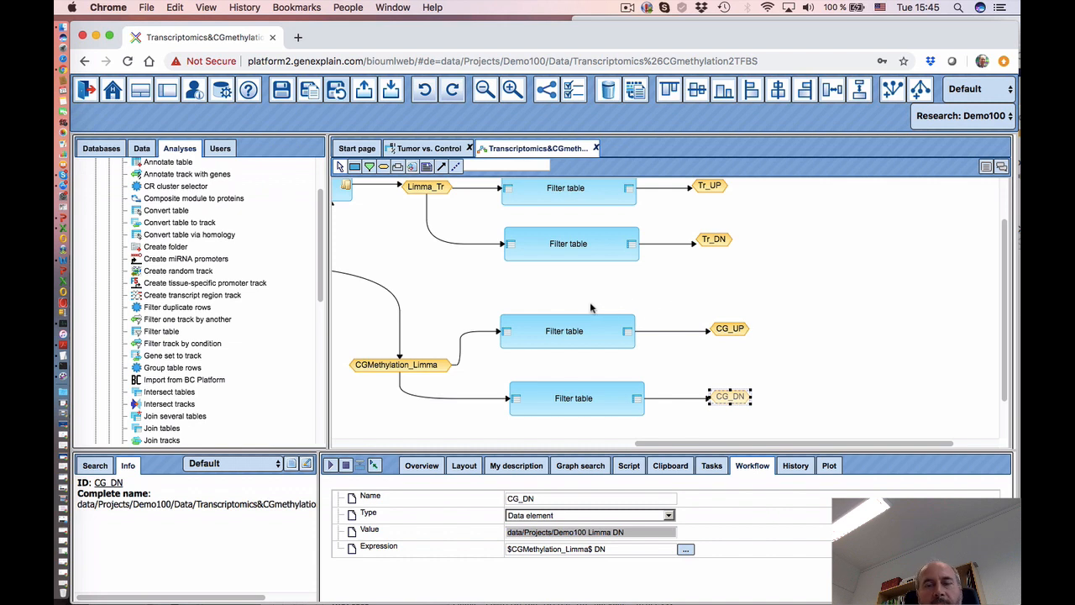
scroll(724, 248, up, 1)
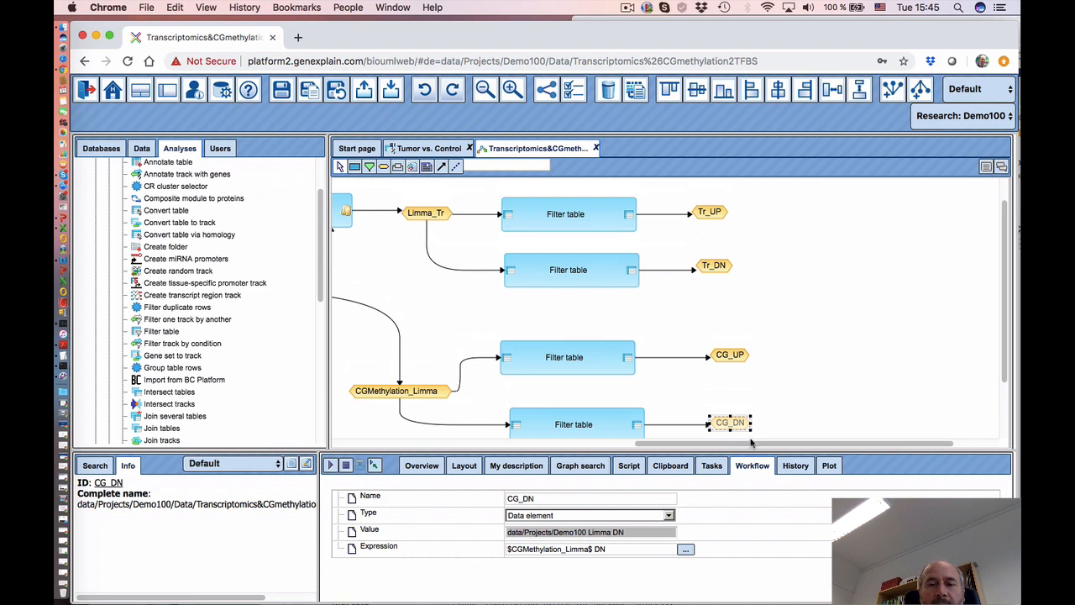
drag(751, 443, 795, 443)
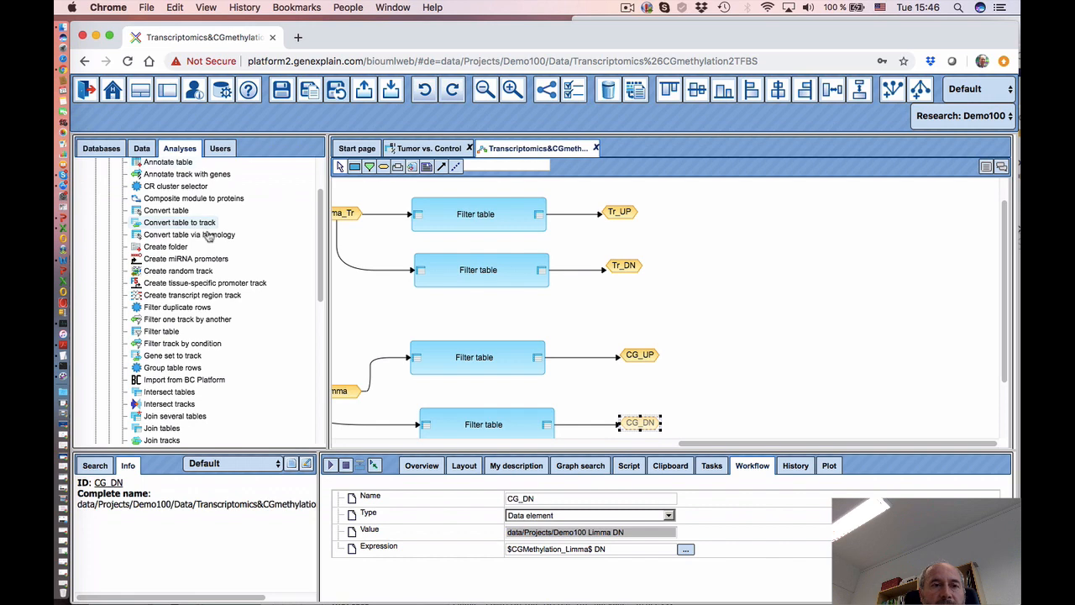
- Place a Gene set to track step (Human, -1000 to 100) right of Tr_UP
drag(322, 284, 311, 400)
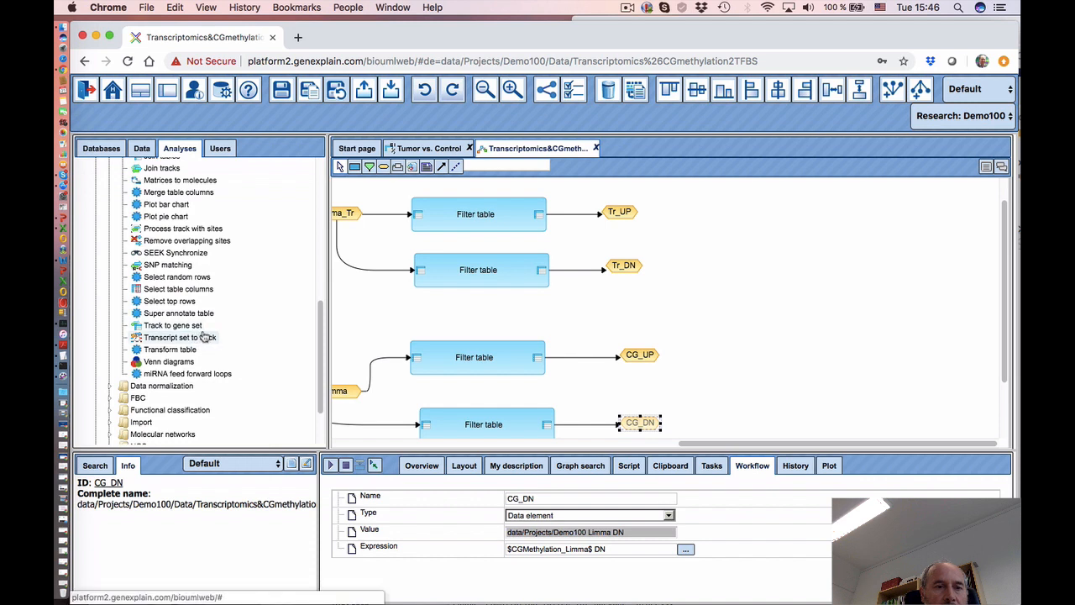
mouse_move(216, 338)
mouse_down()
mouse_move(296, 385)
mouse_move(296, 364)
mouse_move(308, 364)
mouse_move(321, 336)
mouse_move(334, 240)
mouse_up()
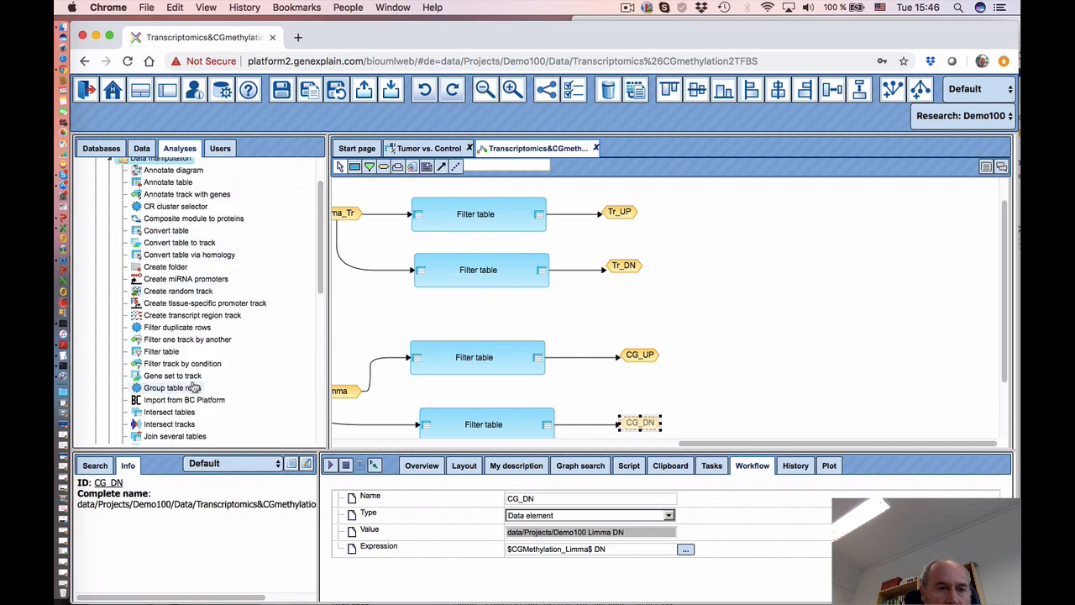
drag(181, 376, 760, 206)
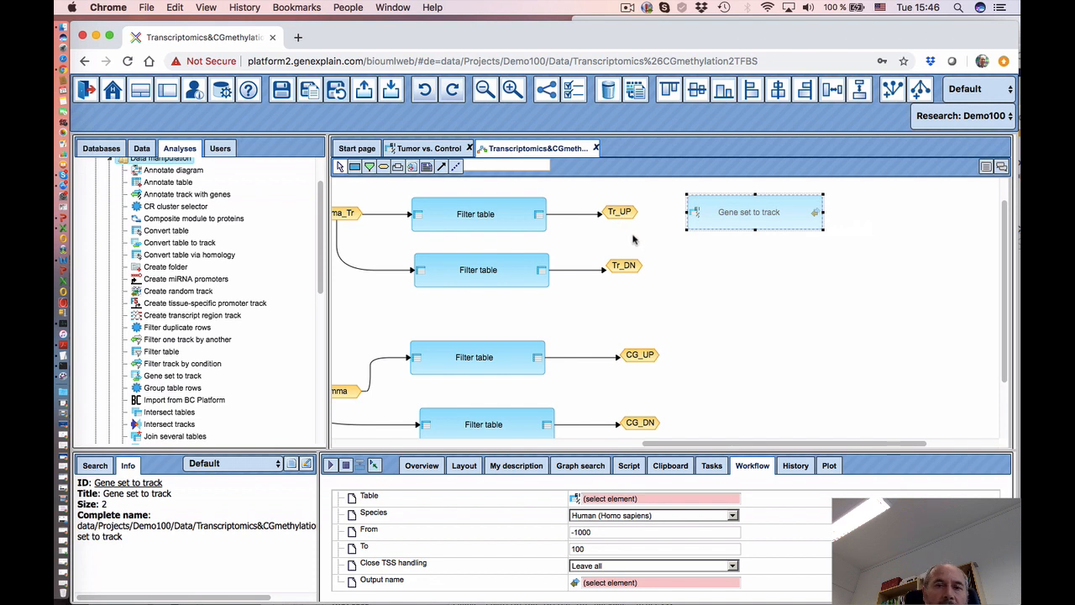
- Connect Tr_UP to the Gene set to track step and show its parameters
click(441, 167)
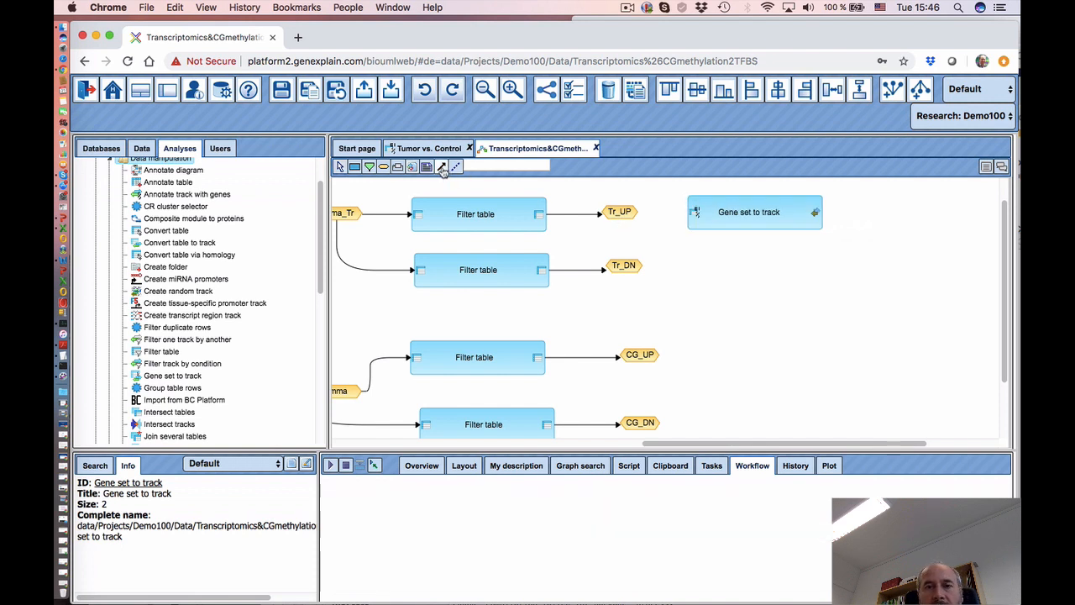
drag(611, 212, 695, 213)
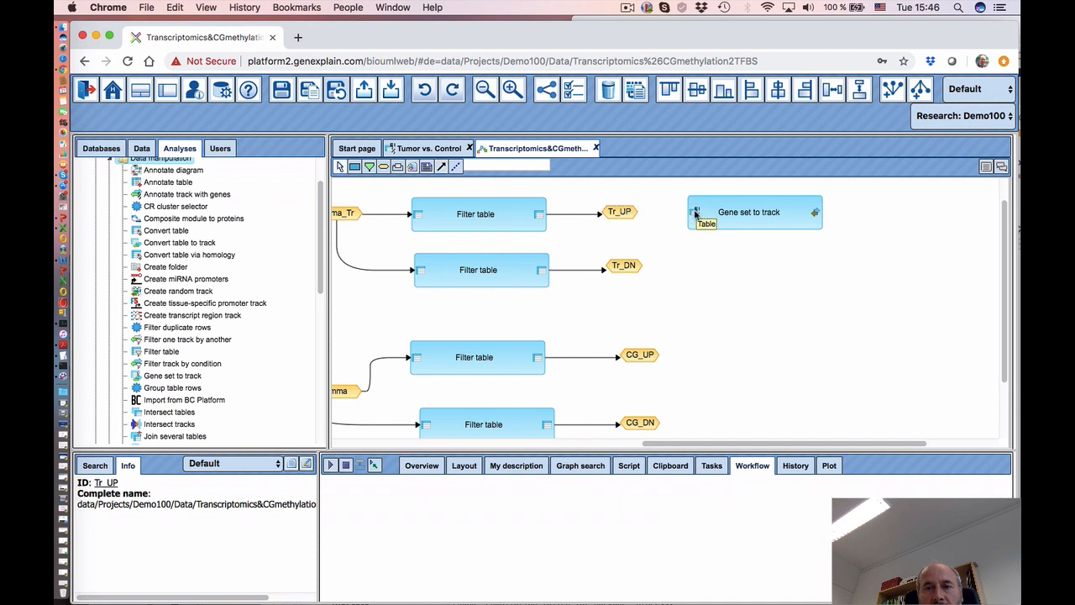
click(746, 221)
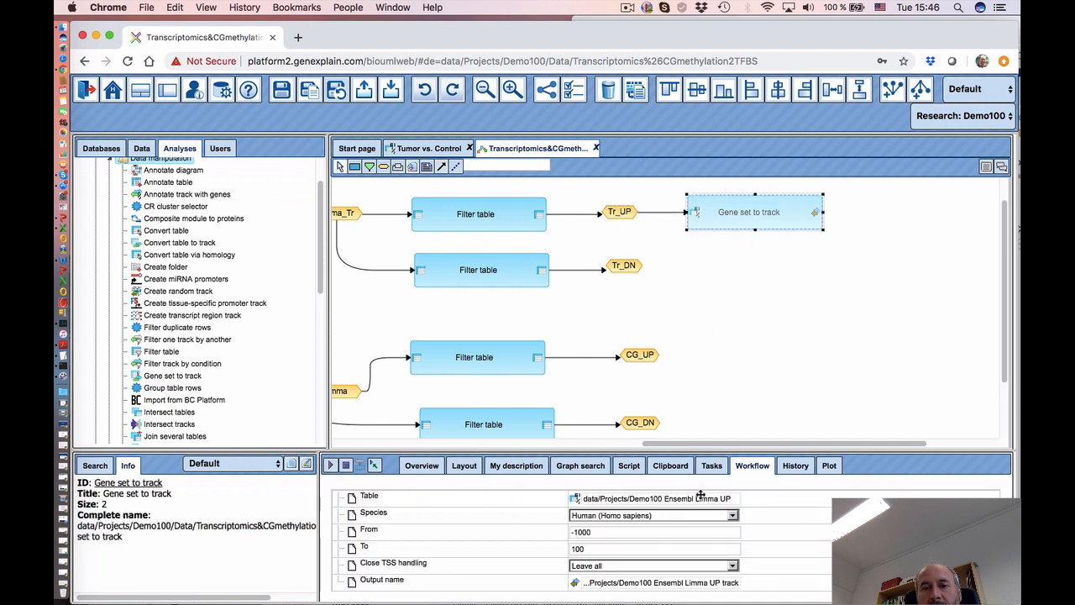
drag(530, 451, 530, 369)
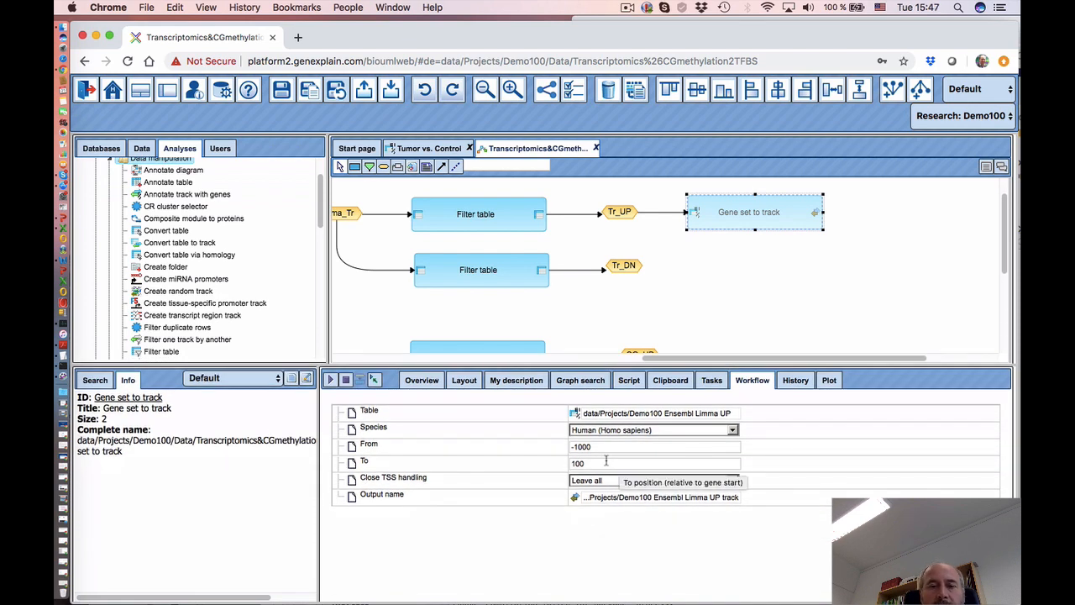
- Change the Gene set to track From position from -1000 to -2000, keeping To at 100
click(576, 448)
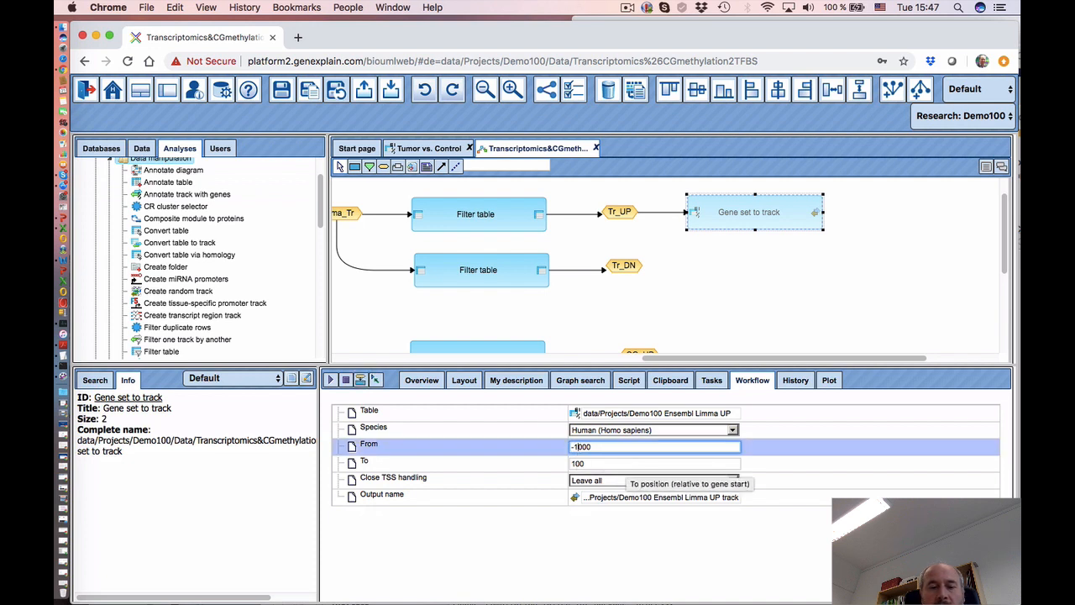
key(BackSpace)
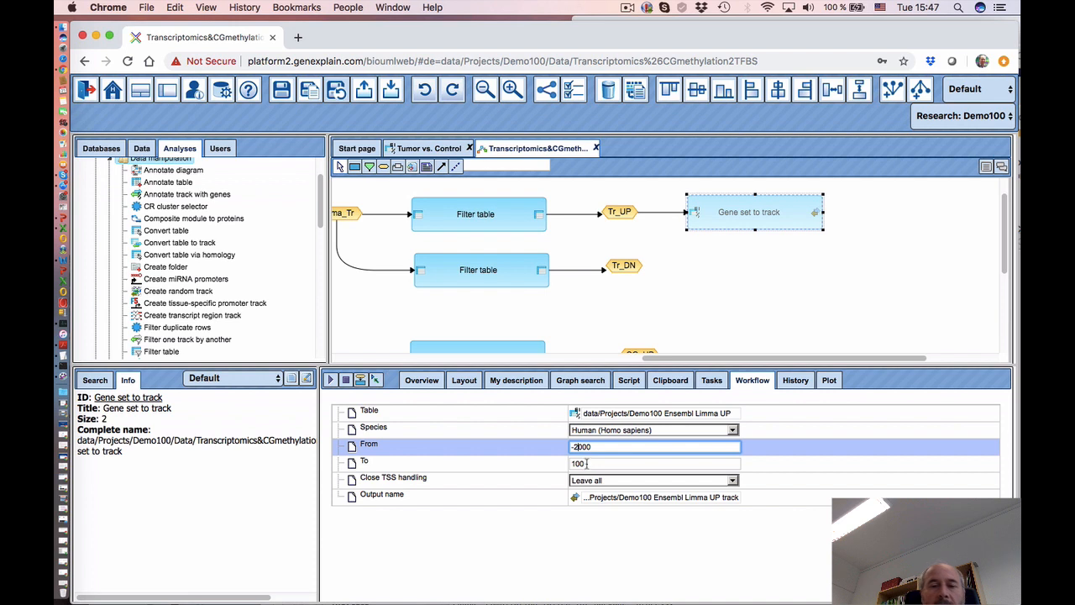
click(521, 549)
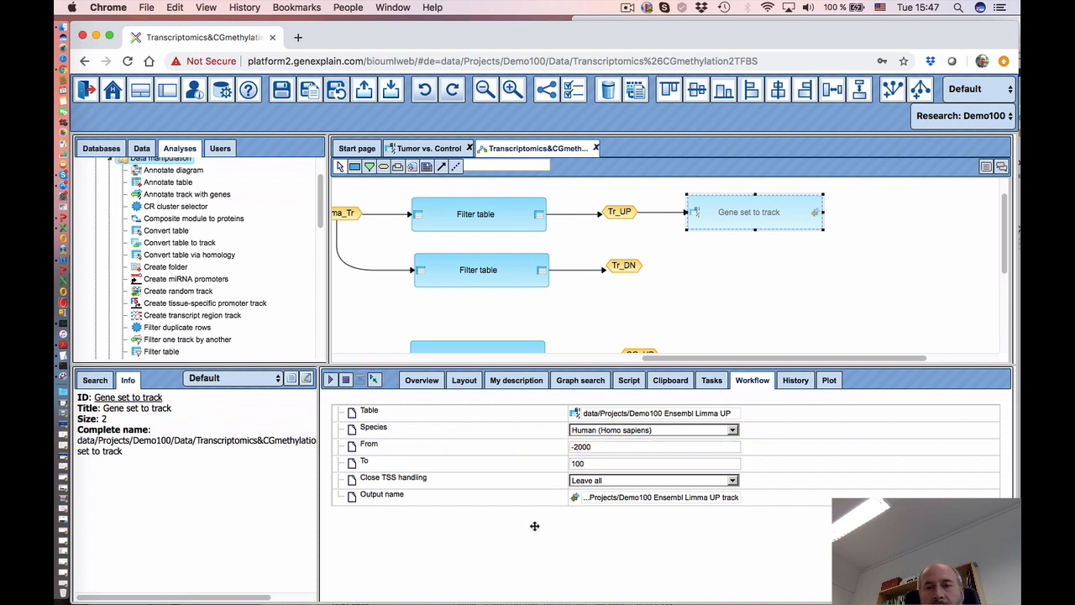
drag(646, 360, 698, 361)
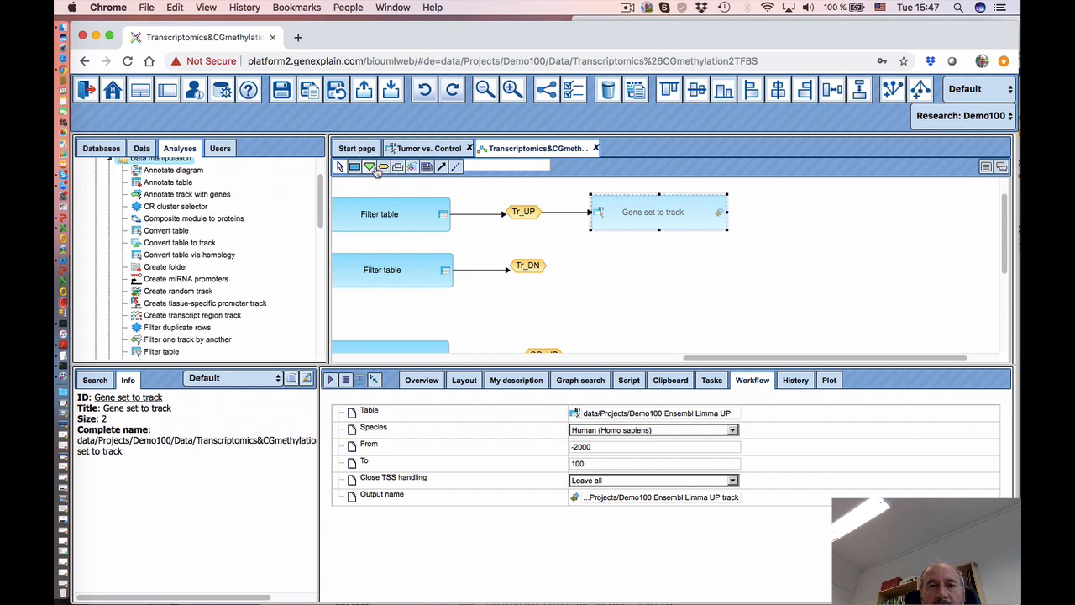
click(787, 212)
- Create a Tr_UP_track data element with expression '$Tr_UP$ track' beside Gene set to track
click(546, 304)
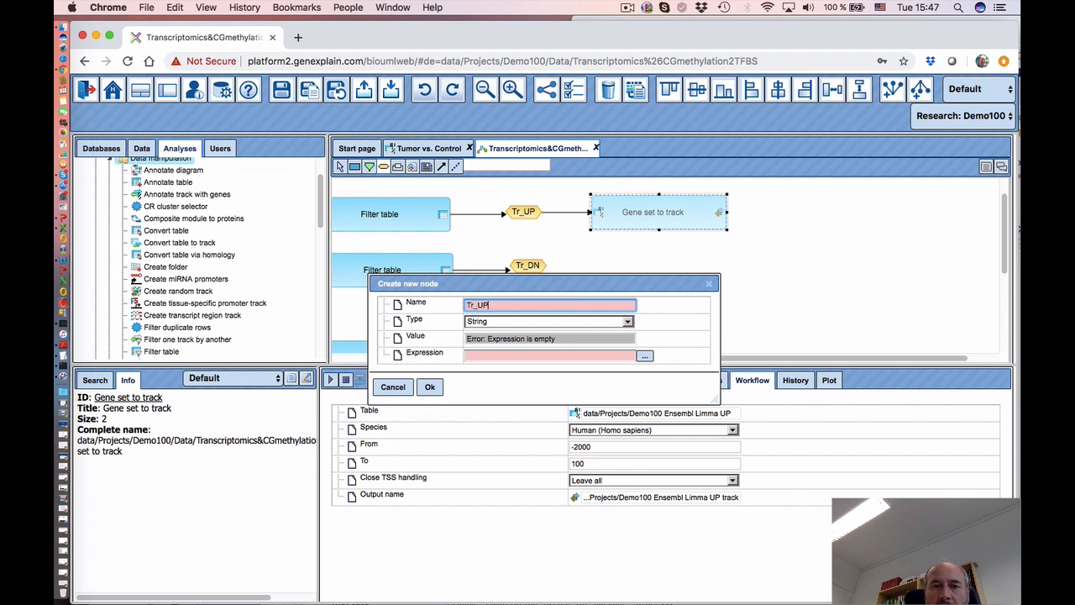
text(Tr_UP_tra)
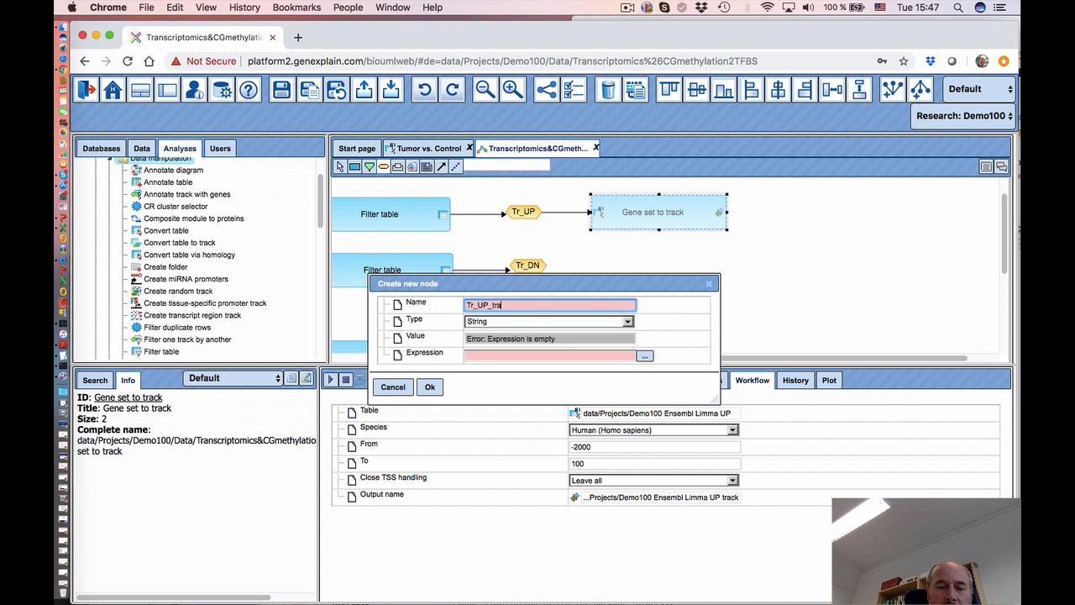
text(ck)
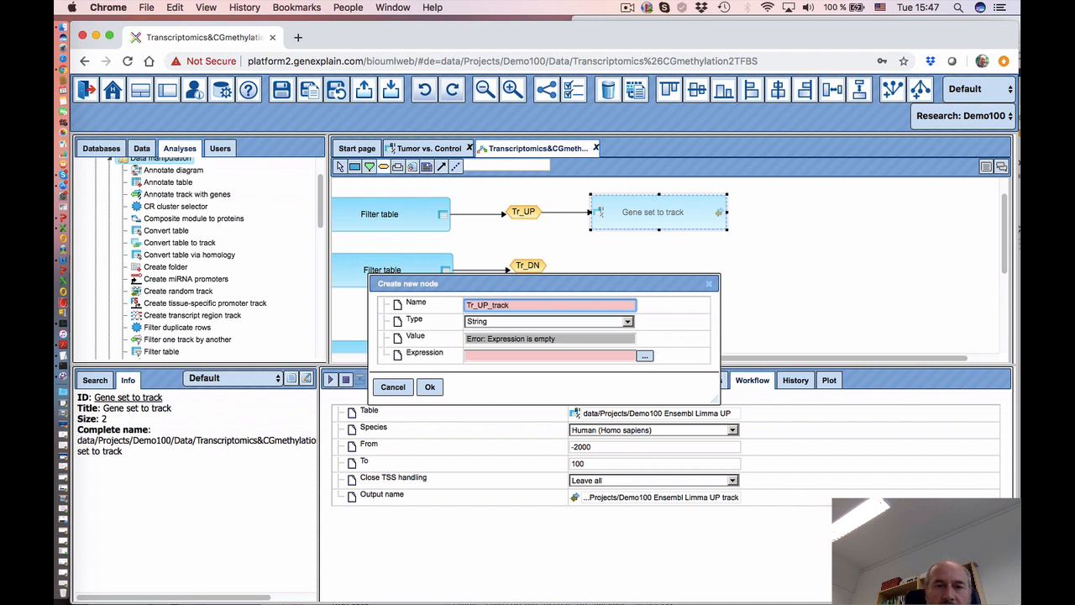
click(536, 326)
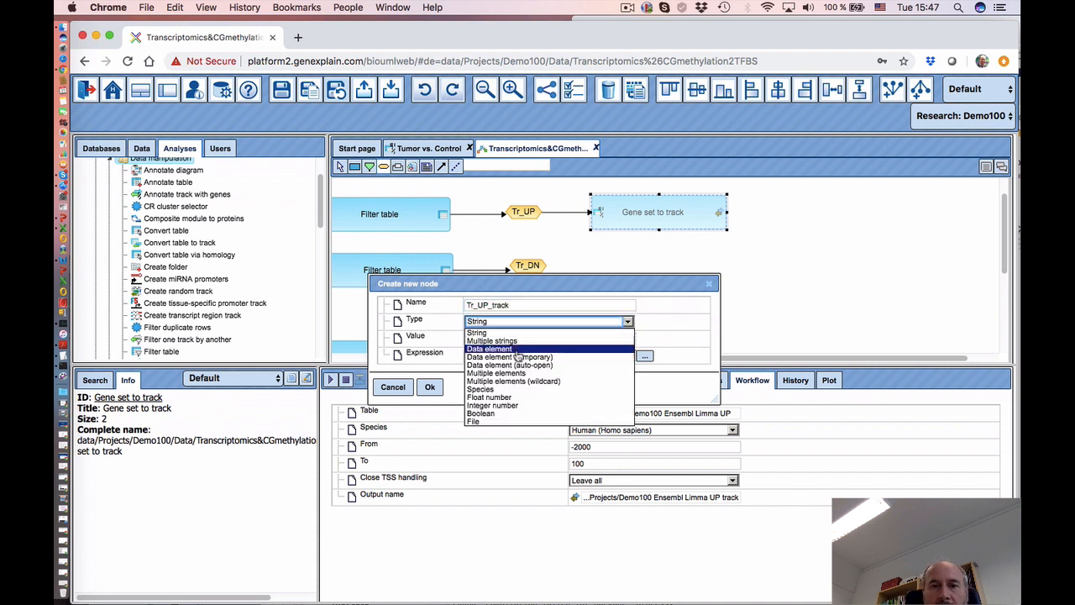
click(515, 348)
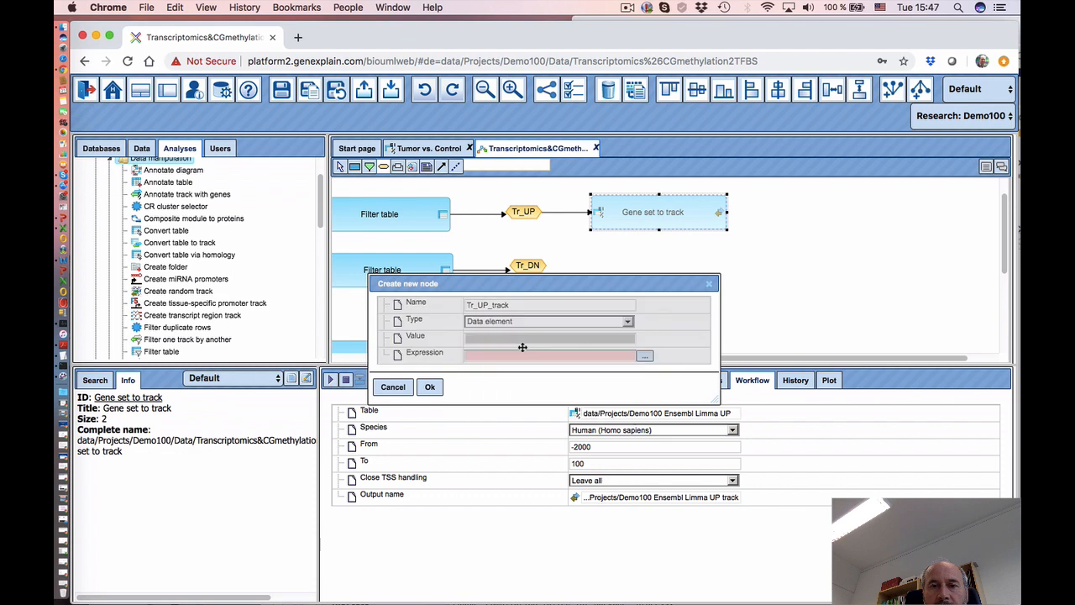
click(645, 357)
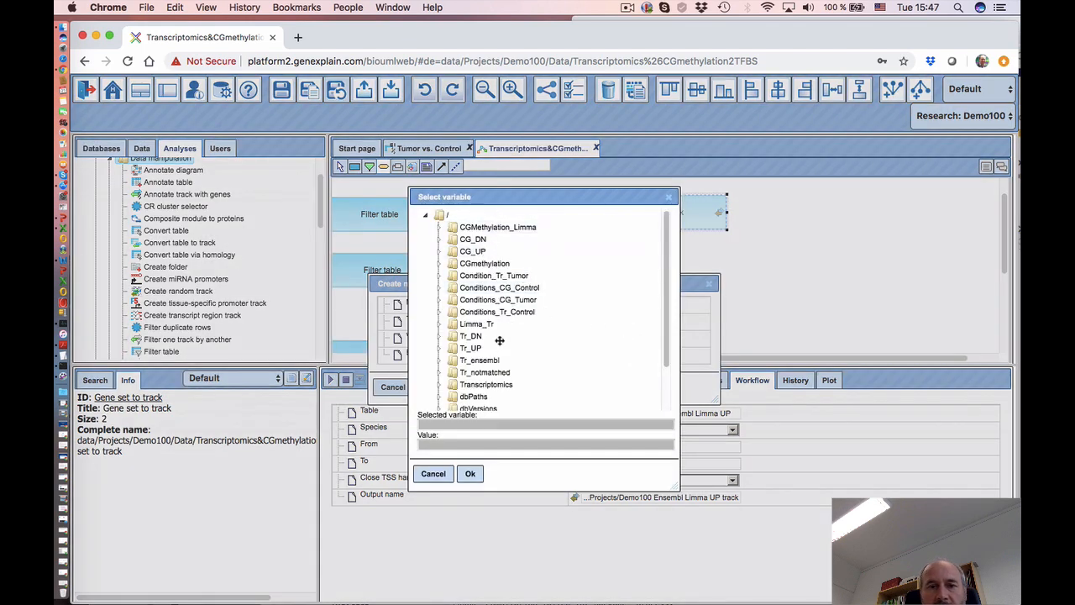
scroll(521, 368, down, 3)
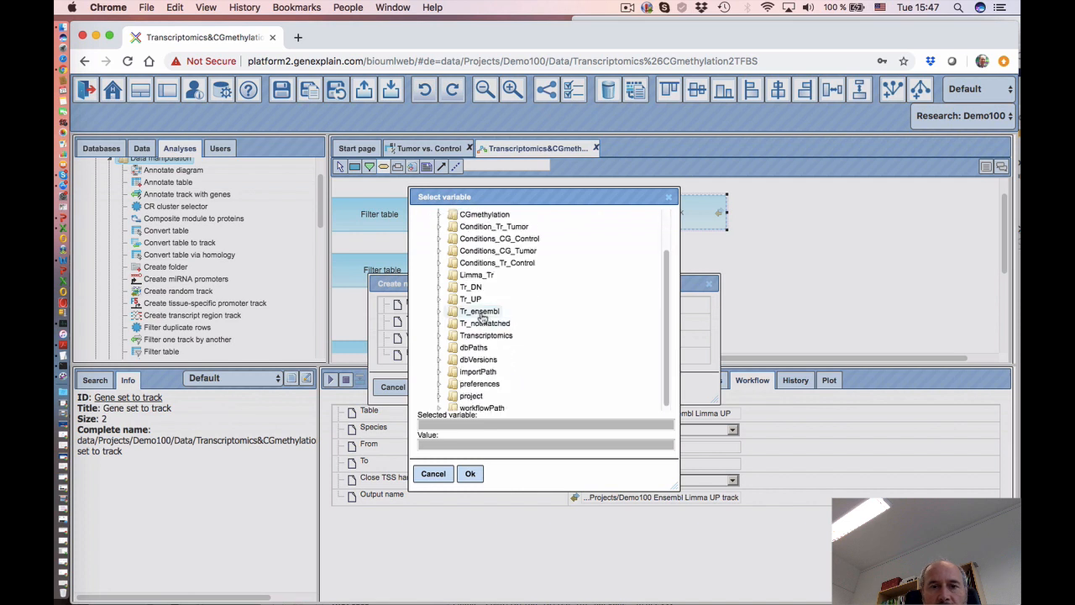
click(470, 299)
click(470, 474)
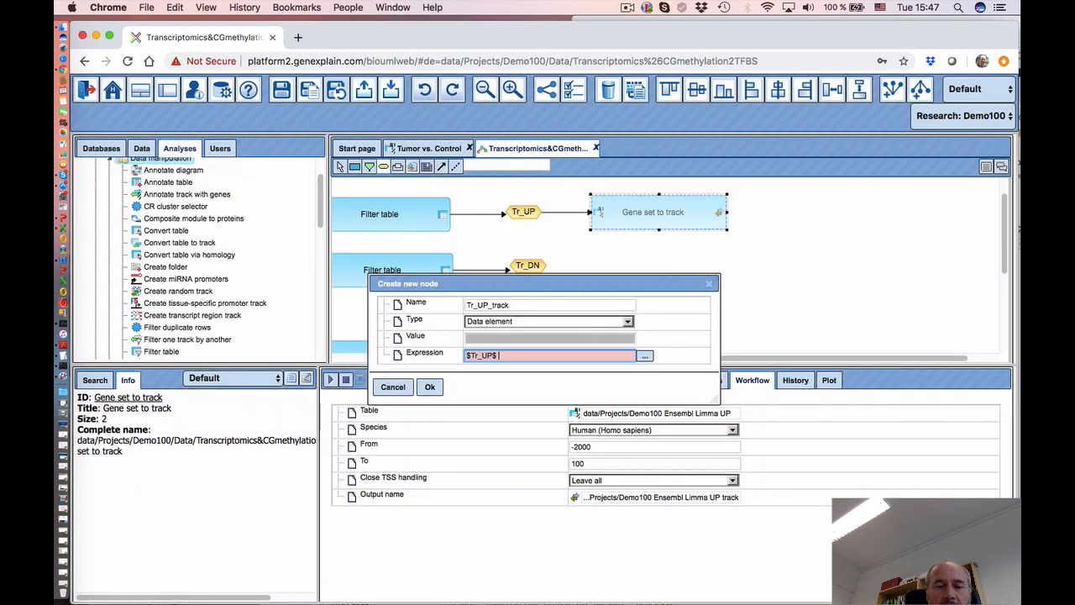
text(trac)
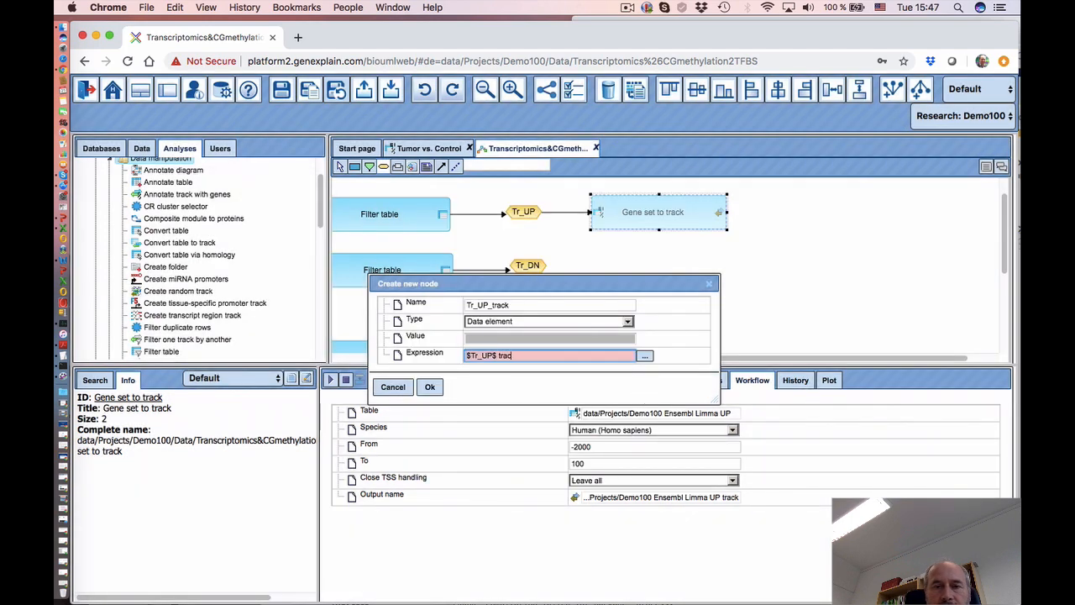
text(k)
click(435, 389)
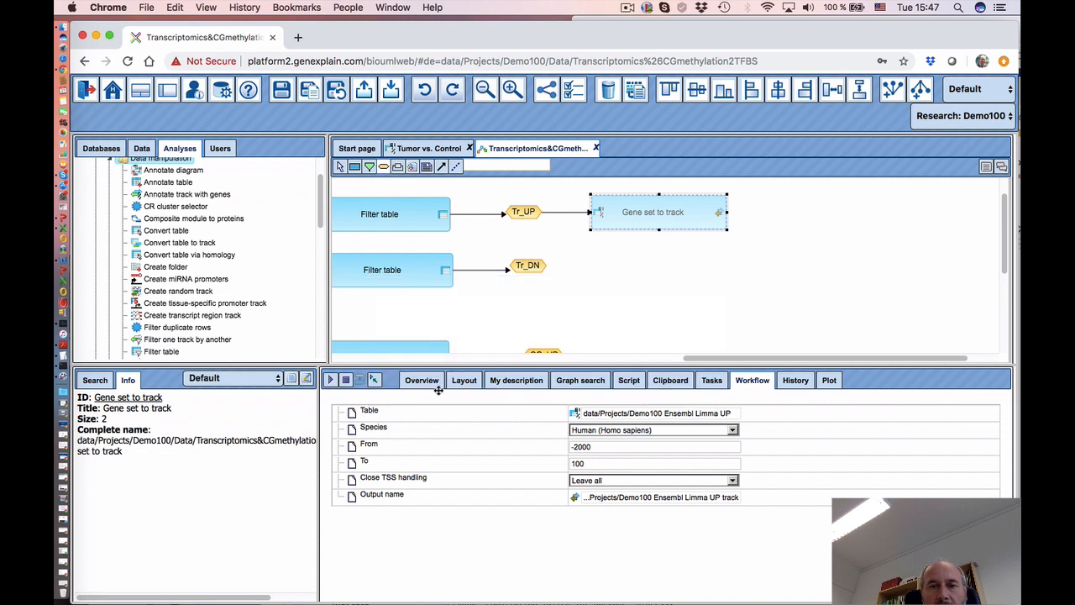
drag(810, 220, 775, 213)
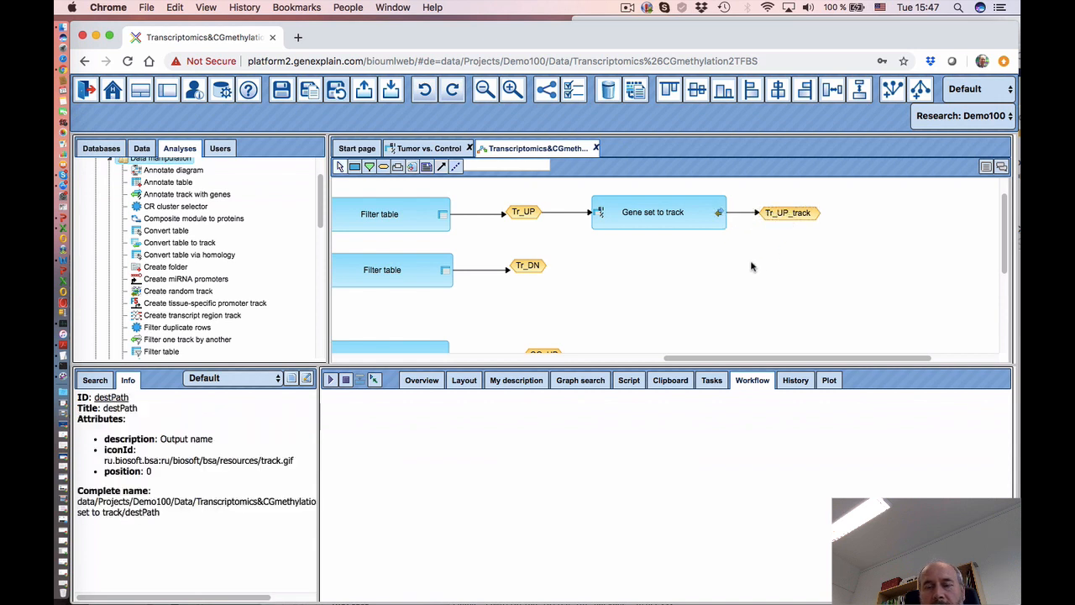
- Select the CG_UP output node to review its expression '$CGMethylation_Limma$ UP'
scroll(630, 334, down, 3)
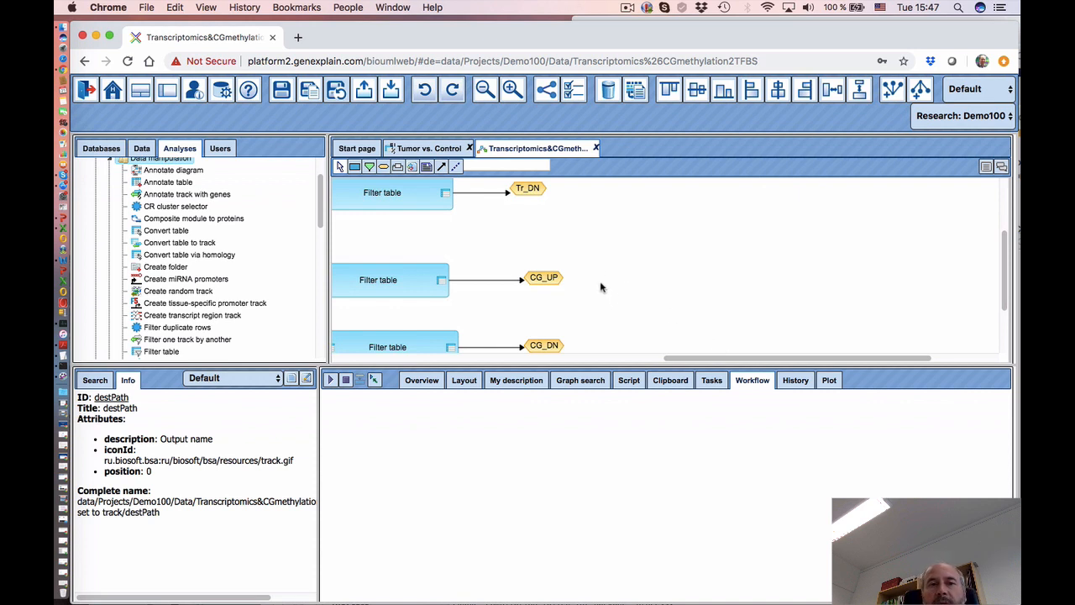
click(554, 281)
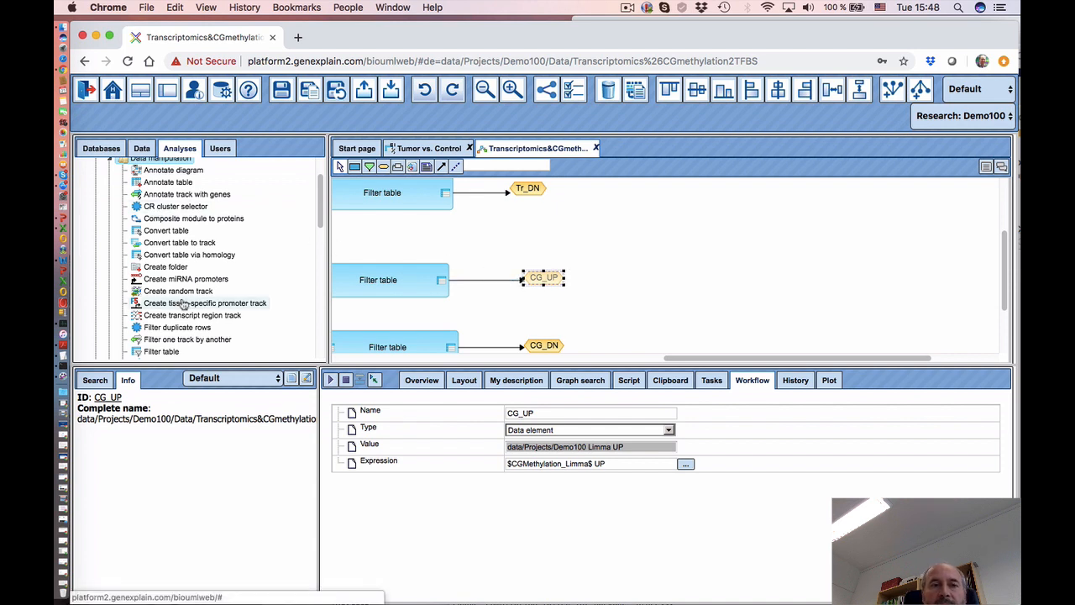
- Open illumina-methyl-450k-manifest from Public > Data sets > Data > DNA methylation, then return to the workflow
click(143, 148)
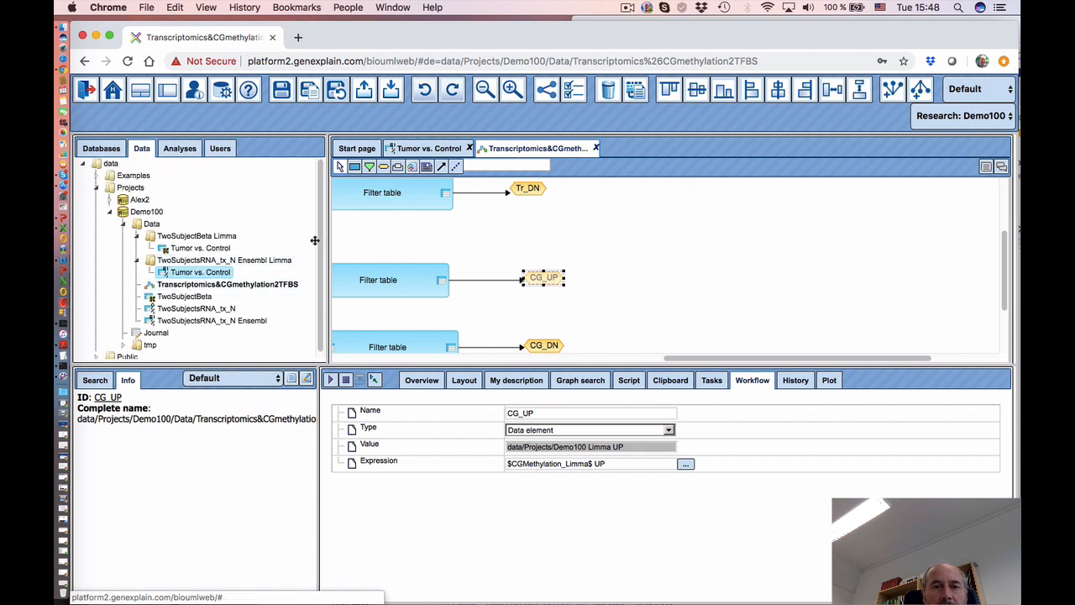
click(126, 352)
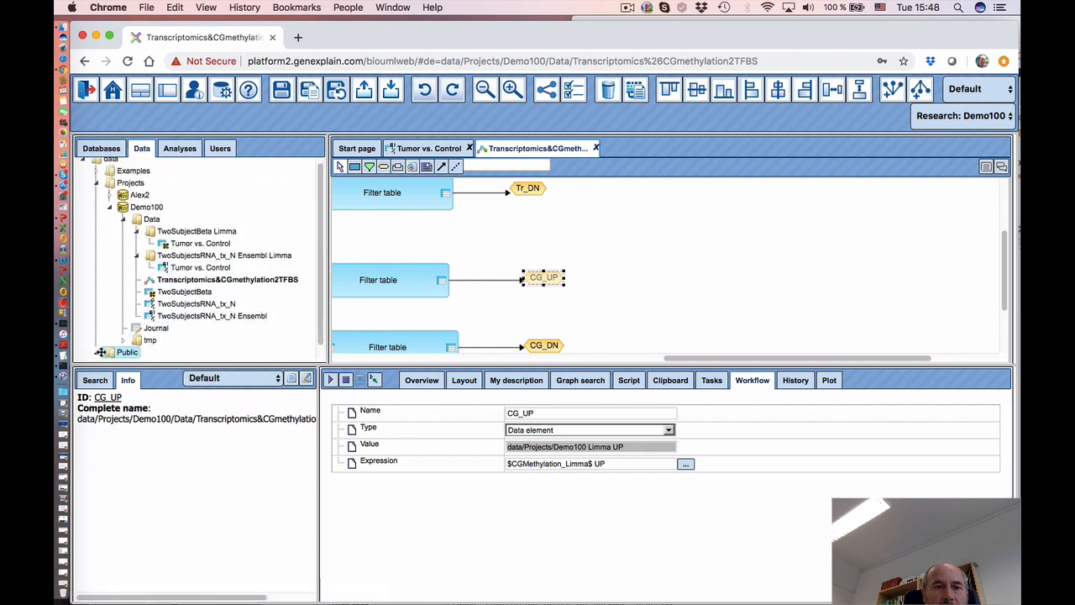
drag(169, 362, 164, 463)
click(145, 369)
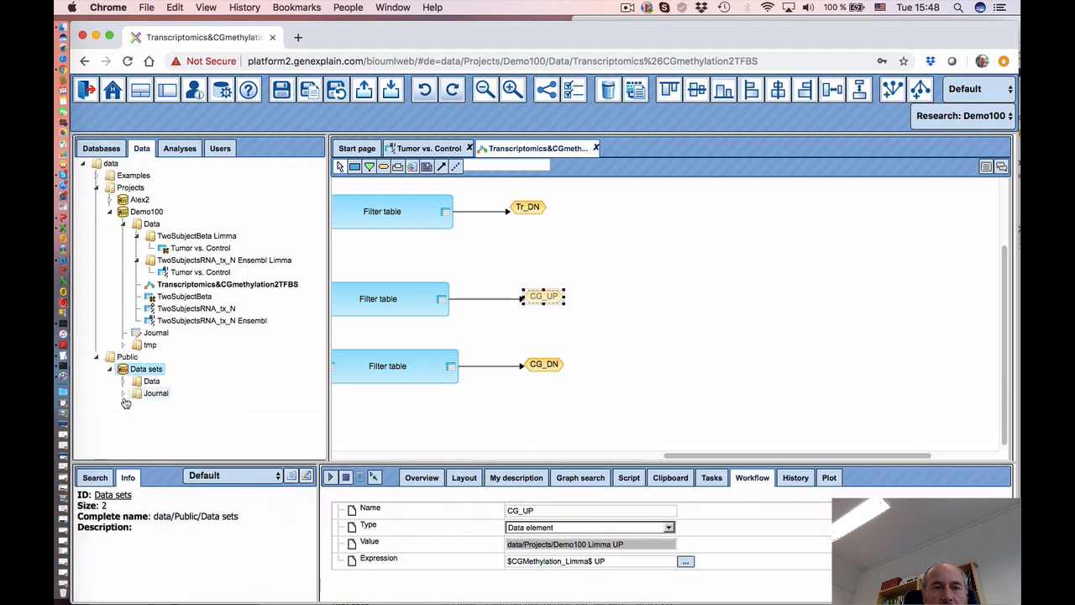
click(123, 381)
scroll(277, 378, down, 5)
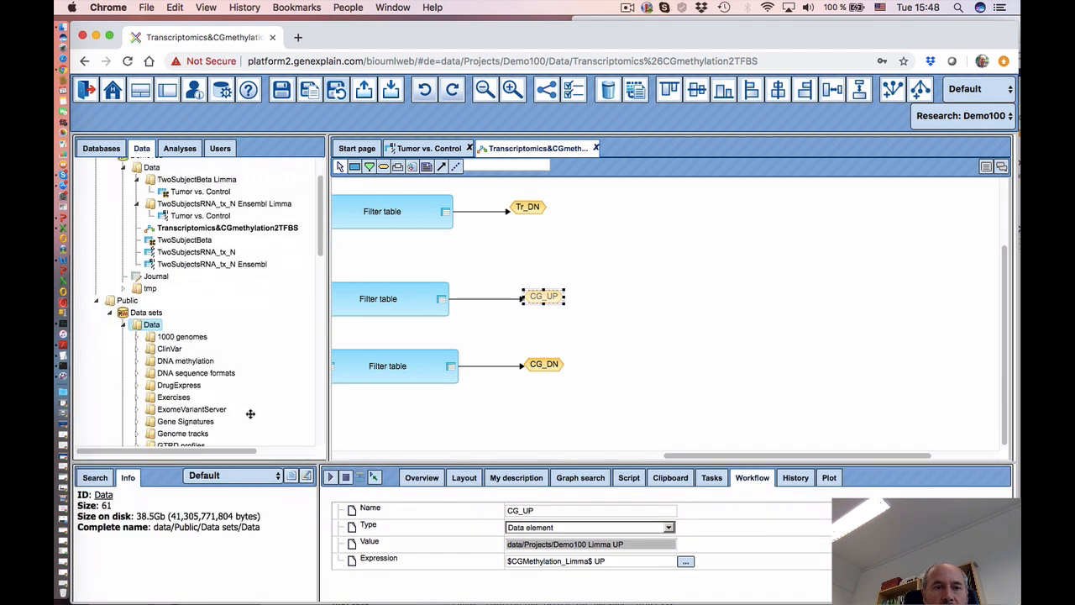
click(149, 223)
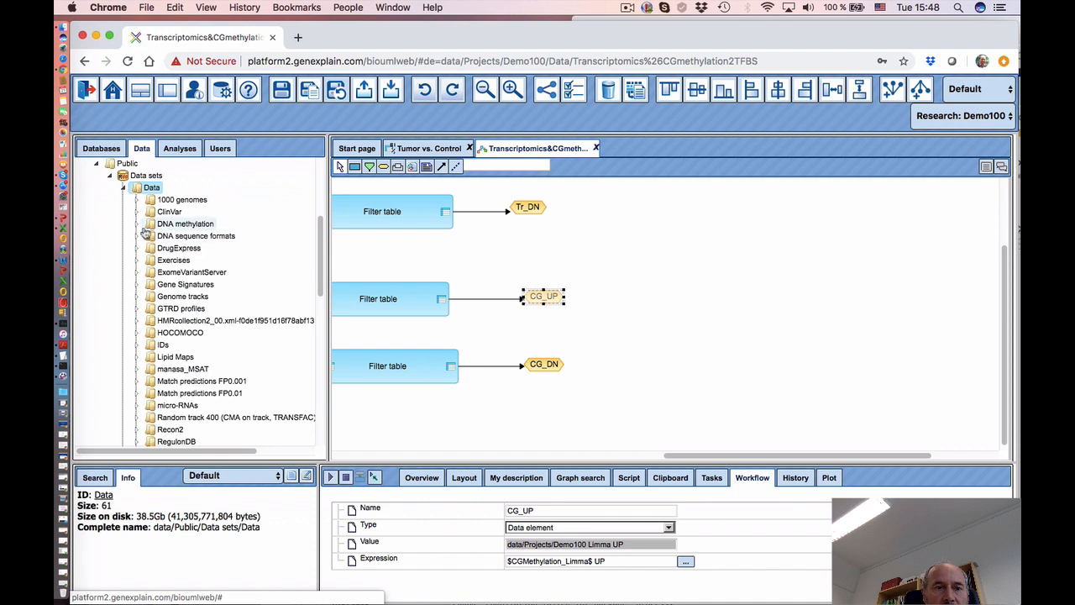
click(137, 224)
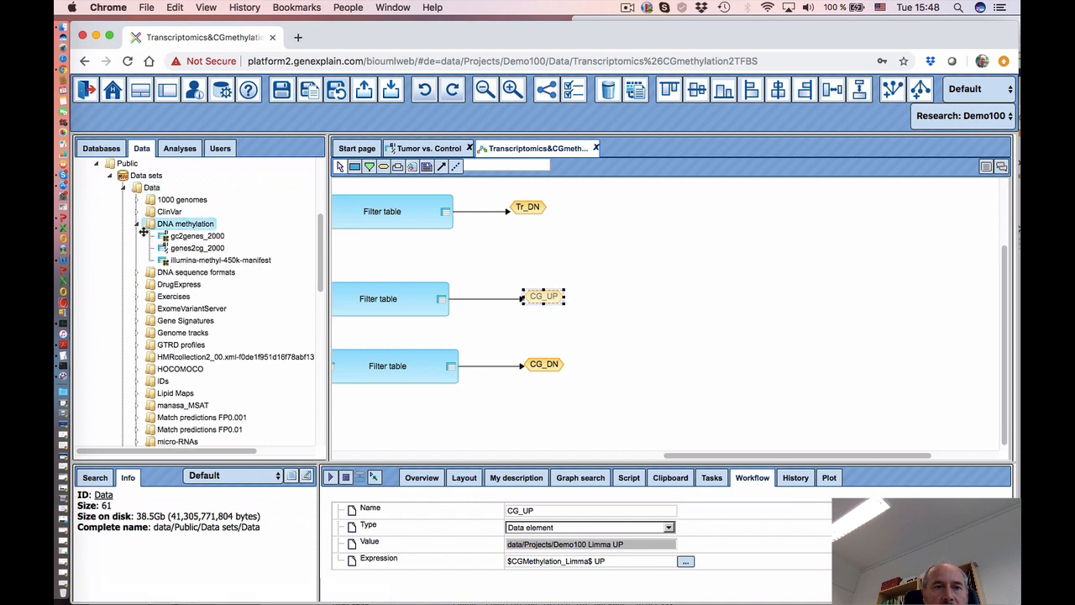
click(208, 263)
double_click(250, 264)
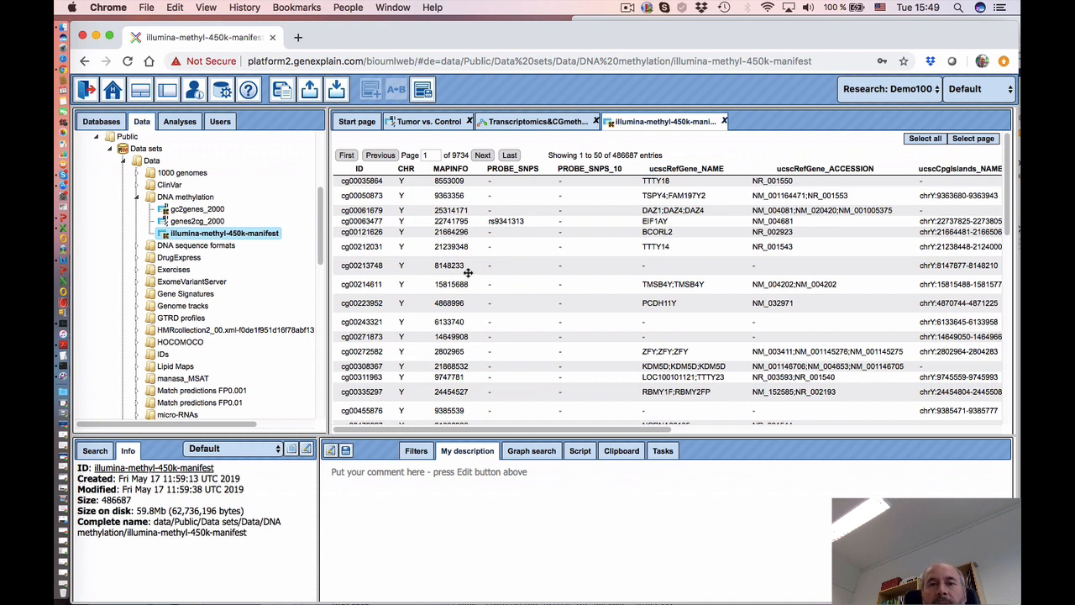
click(531, 123)
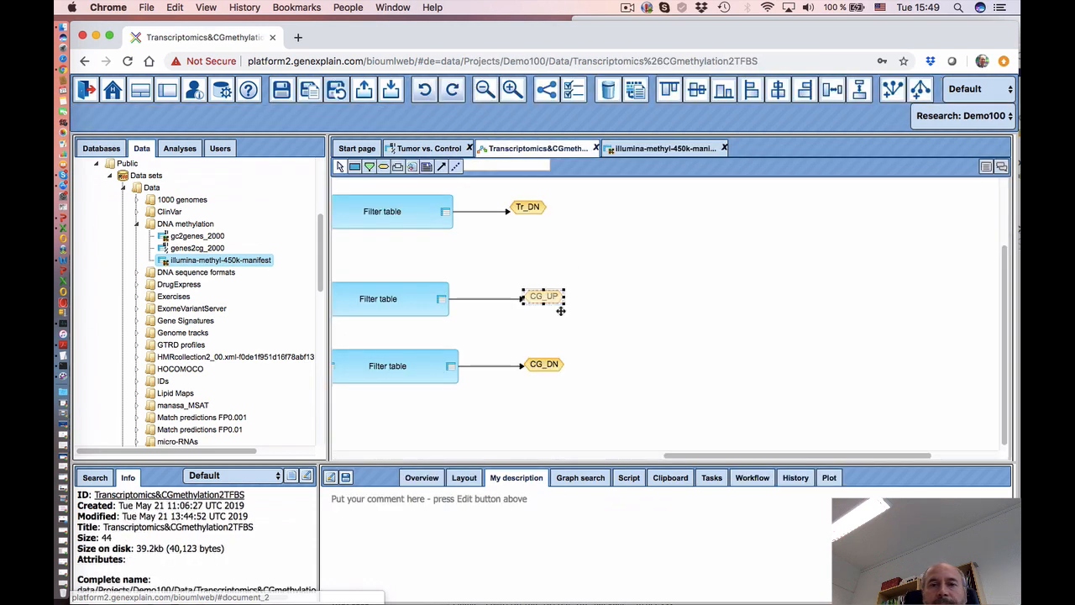
- Add an Annotate table step from Data manipulation and connect CG_UP to its input
click(174, 148)
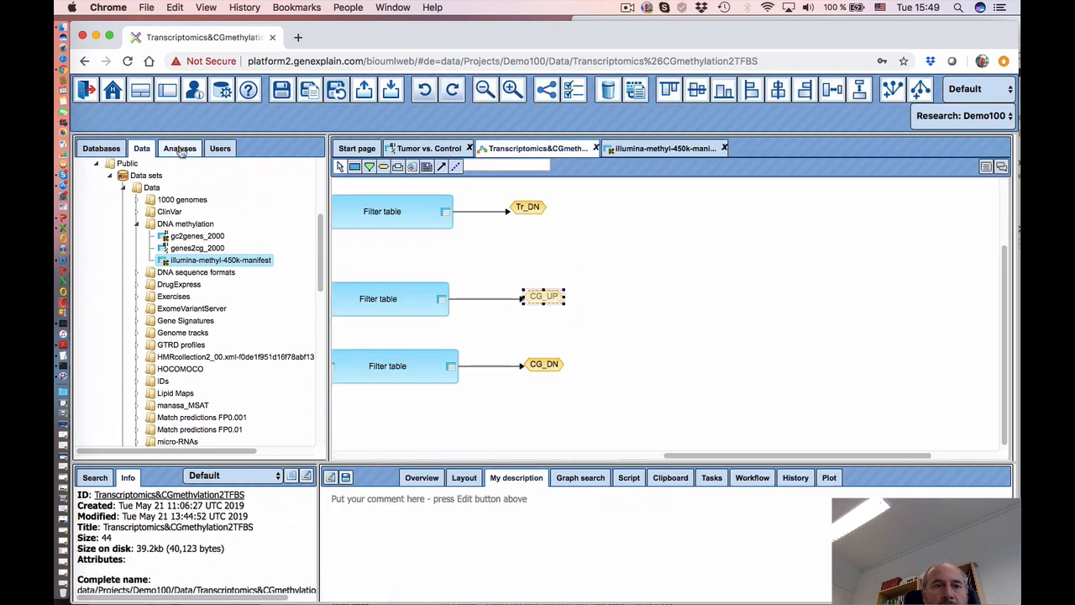
scroll(199, 307, up, 2)
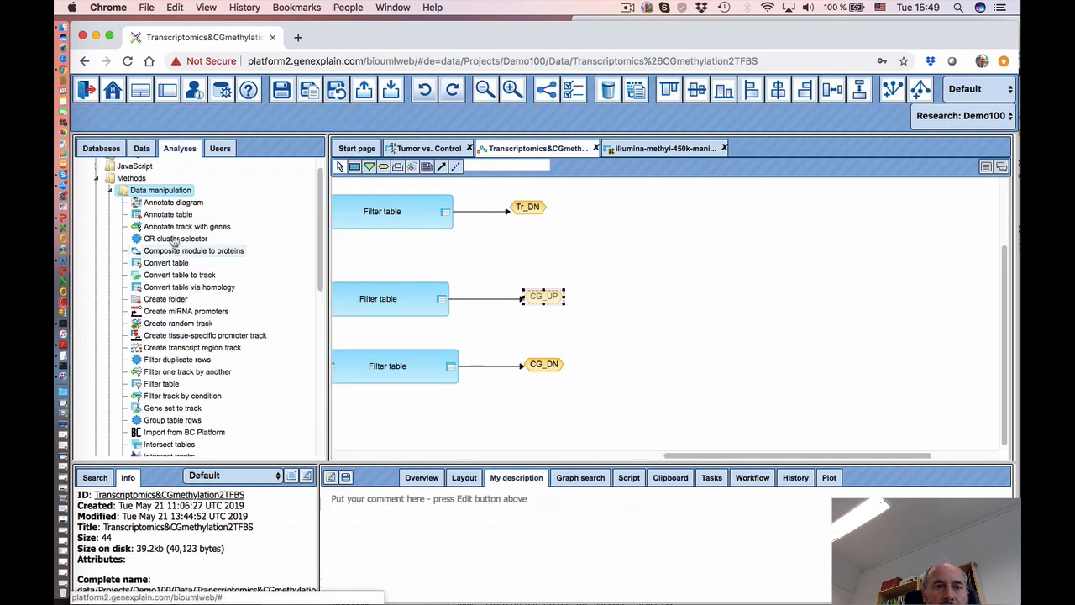
mouse_move(173, 216)
mouse_down()
mouse_move(654, 325)
mouse_move(660, 297)
mouse_move(688, 294)
mouse_up()
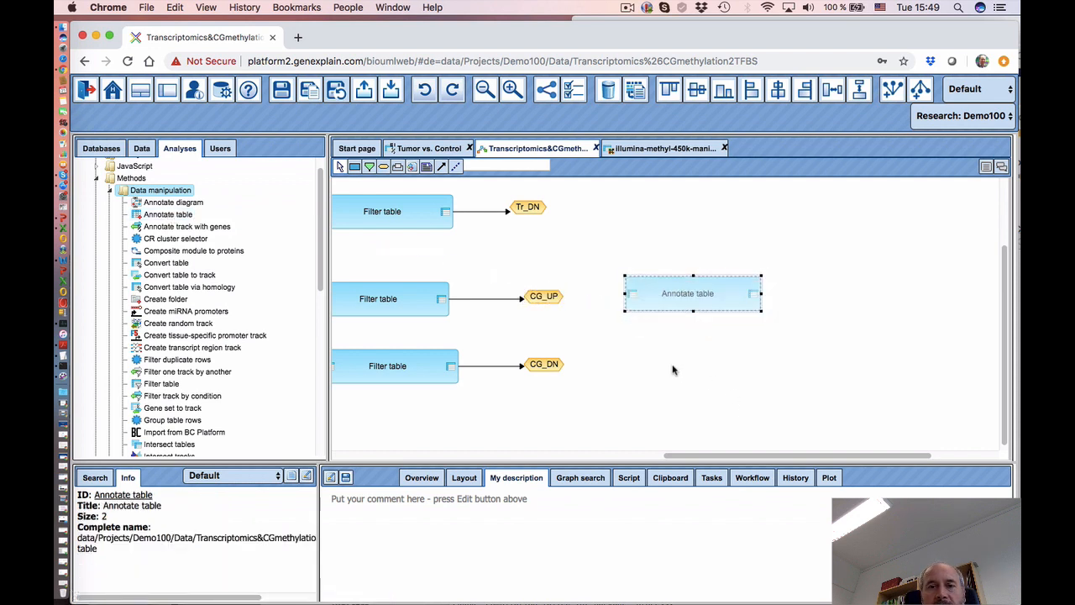
click(441, 166)
drag(539, 297, 636, 295)
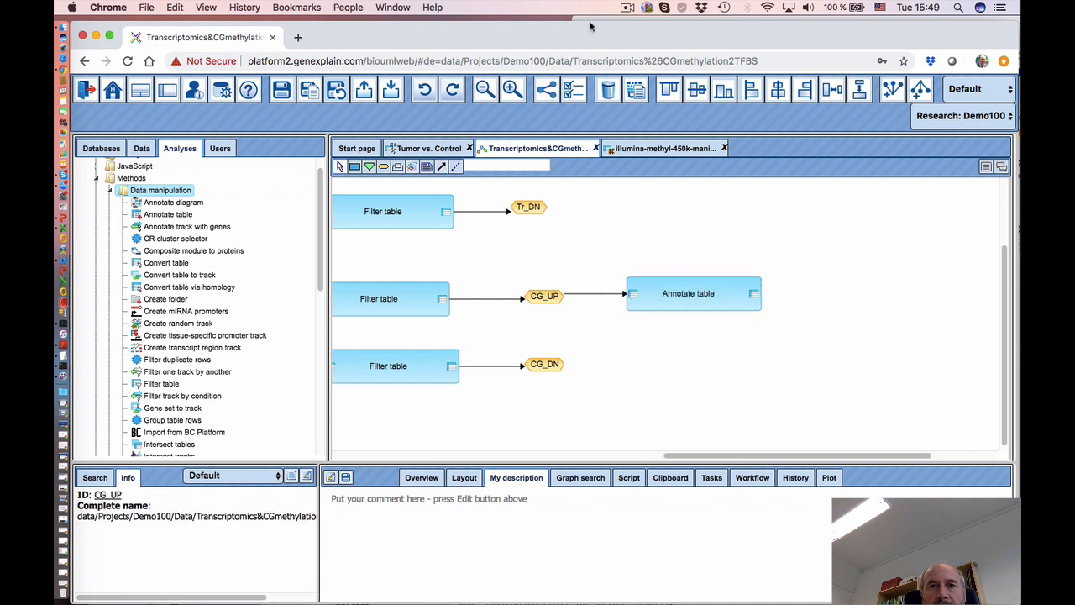
click(626, 8)
click(660, 62)
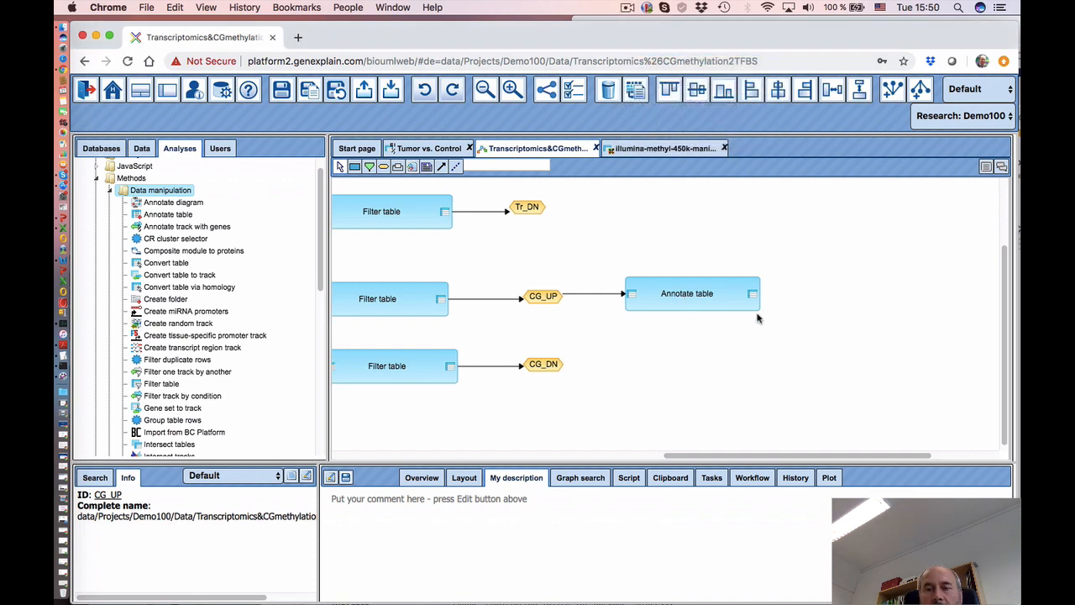
click(385, 171)
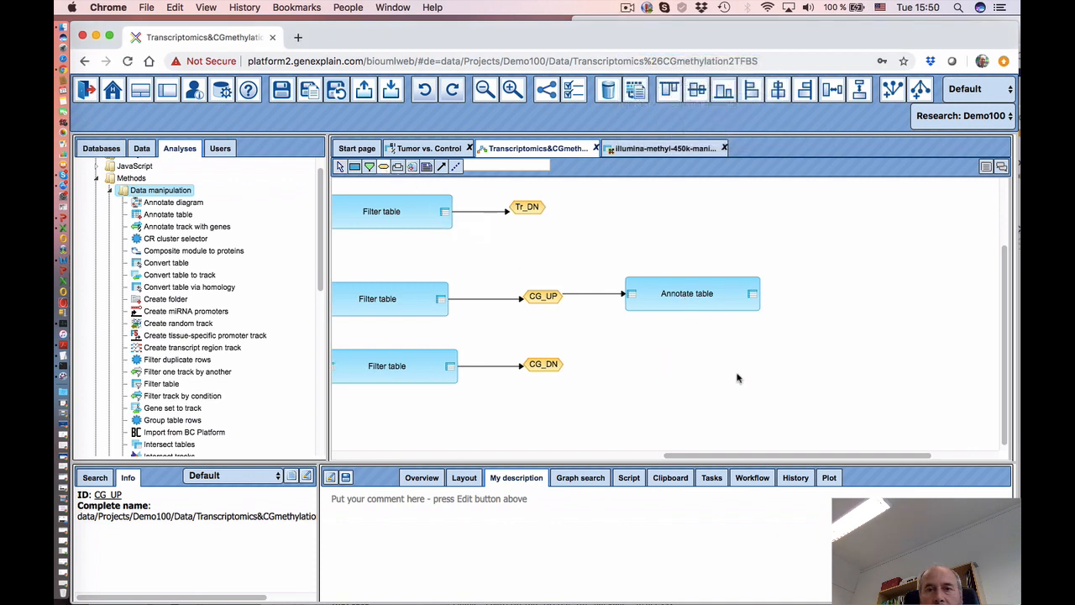
- Create a CG_UP_pos_hg19 data element with expression '$CG_UP$ pos_hg19'
click(914, 404)
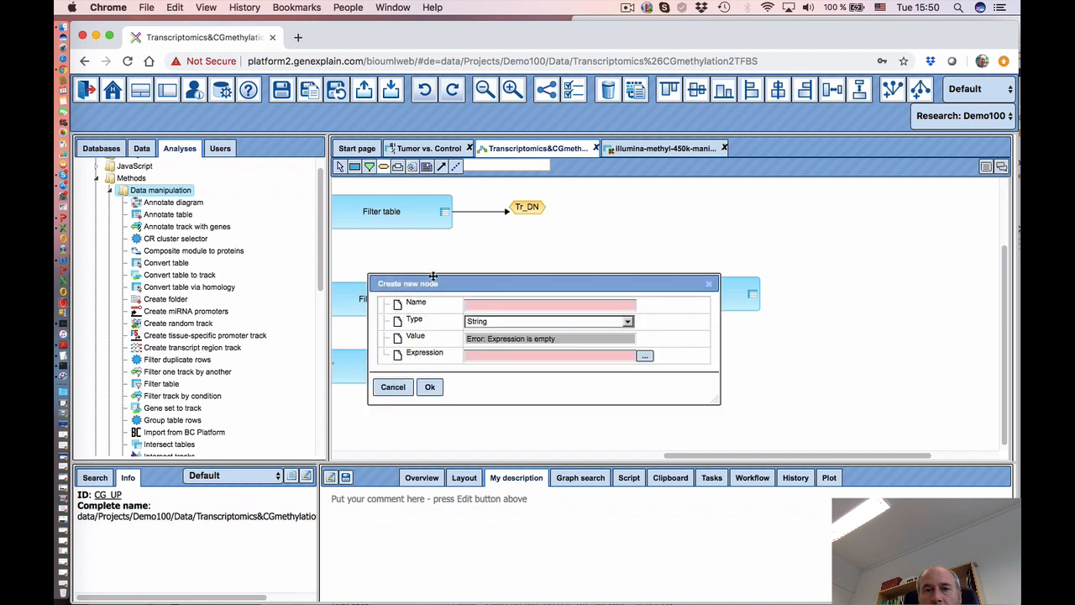
click(484, 305)
drag(463, 284, 499, 335)
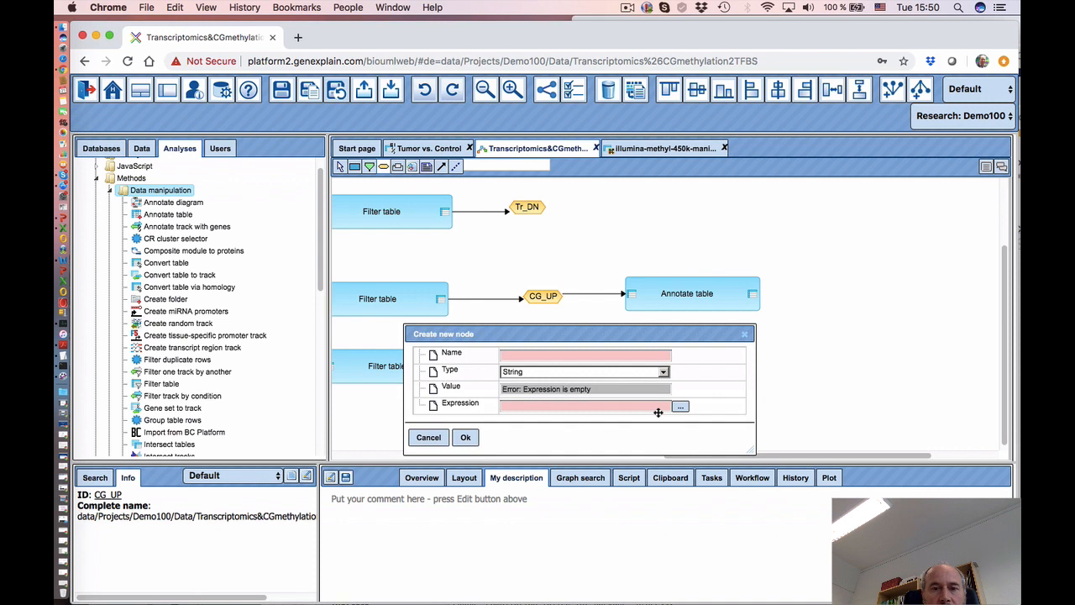
click(533, 355)
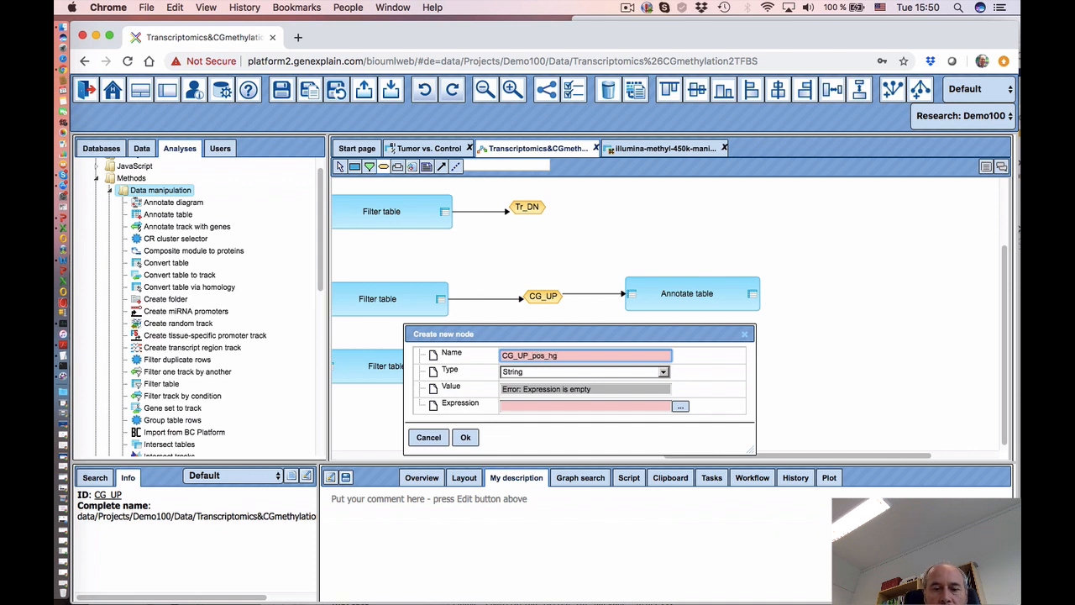
click(556, 373)
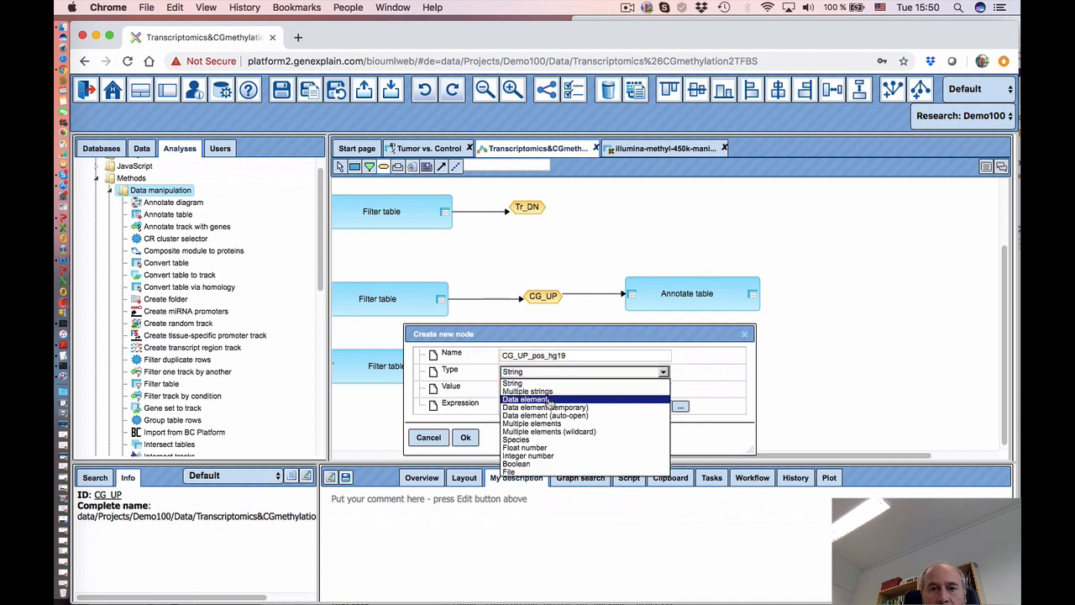
click(553, 399)
click(681, 406)
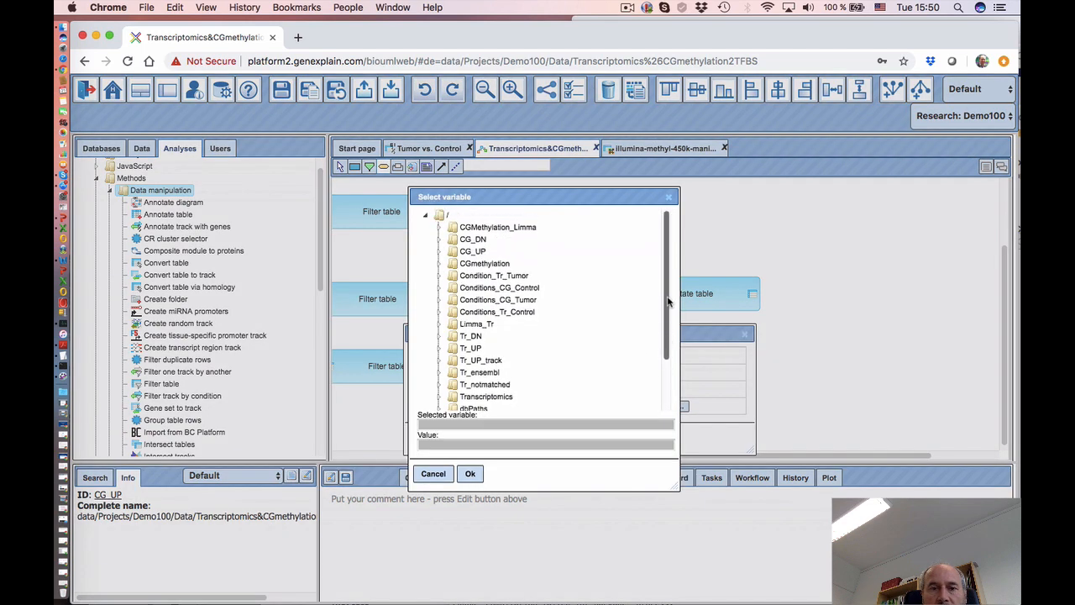
drag(476, 192, 652, 257)
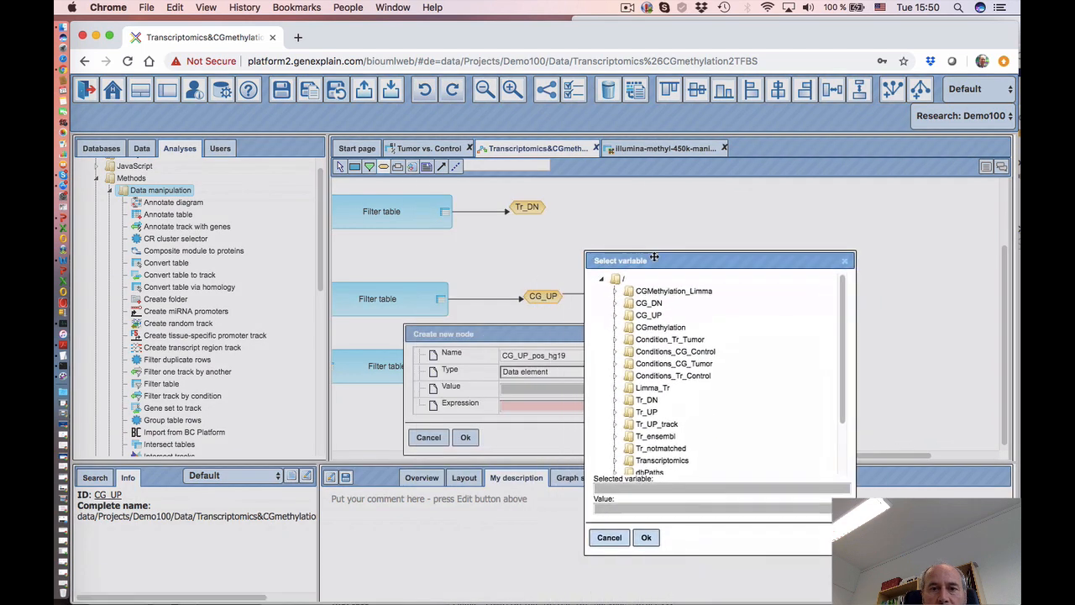
click(654, 316)
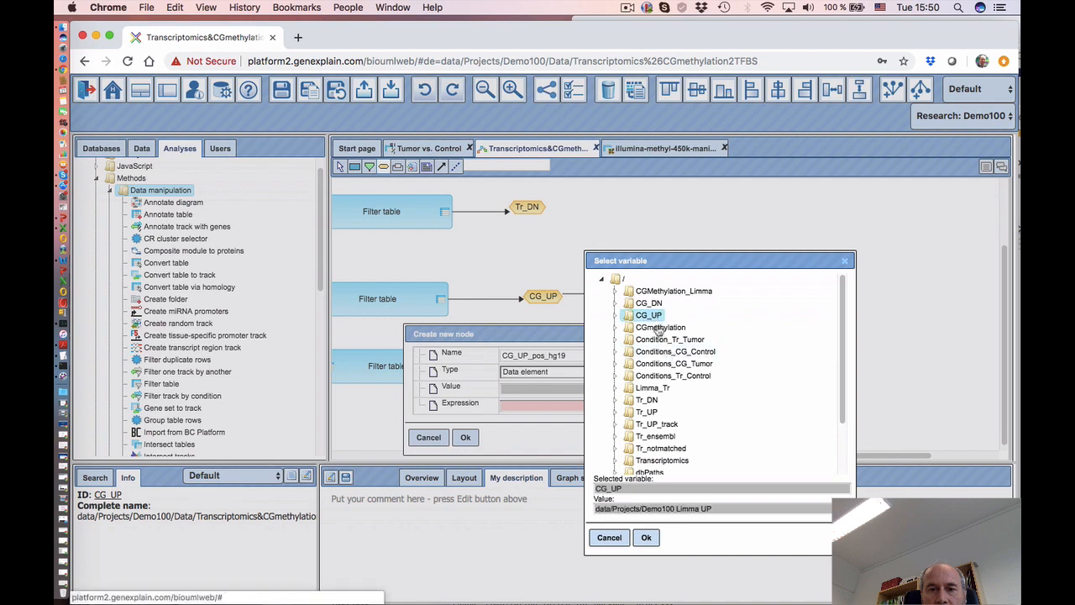
click(646, 538)
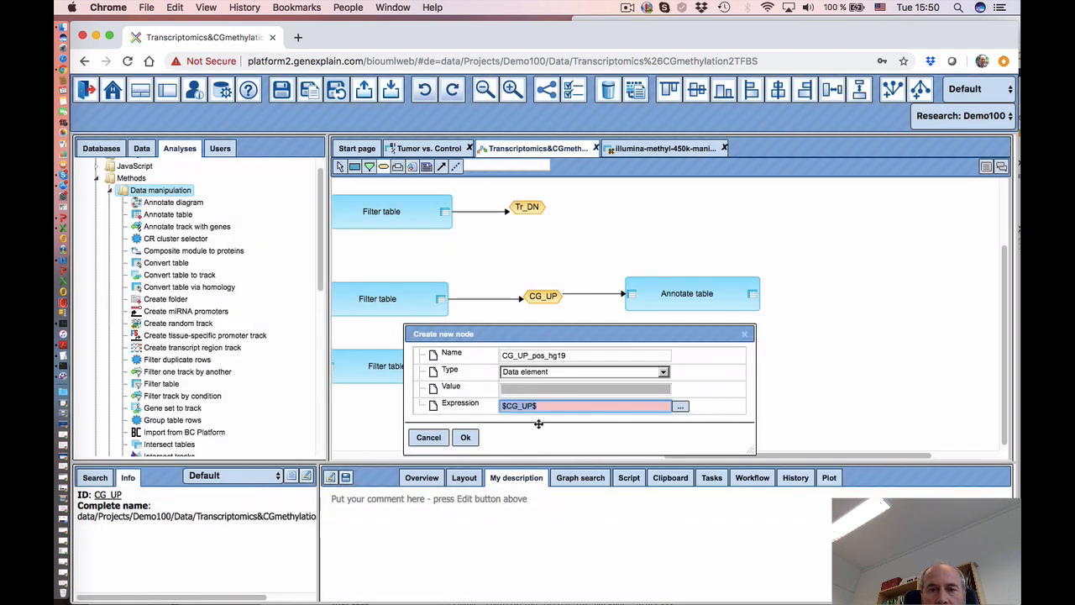
click(569, 406)
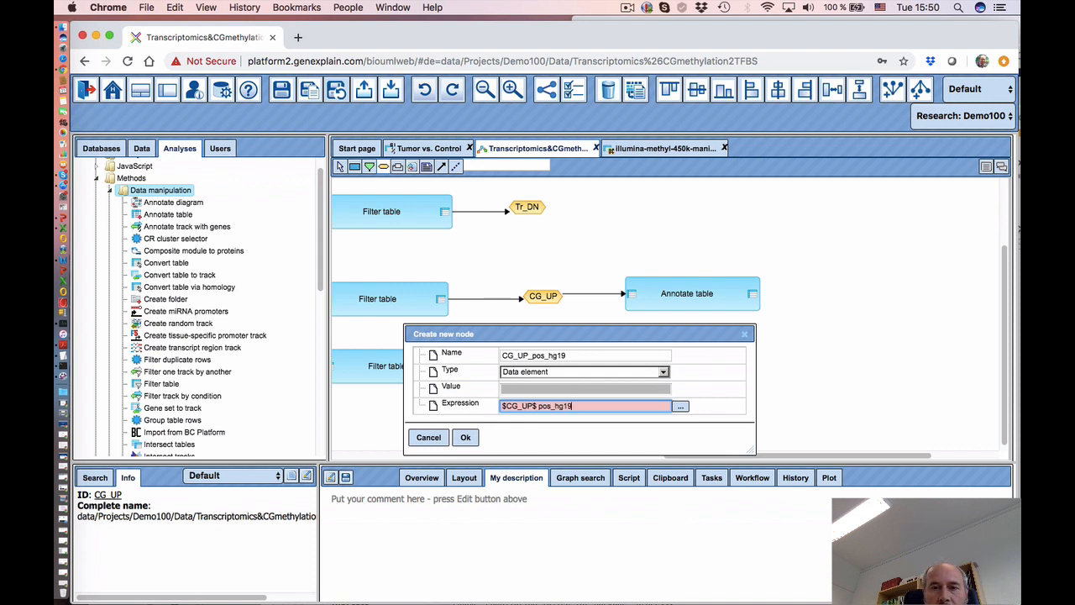
click(466, 437)
- Position CG_UP_pos_hg19 beside Annotate table and connect Annotate table's output to it
click(874, 304)
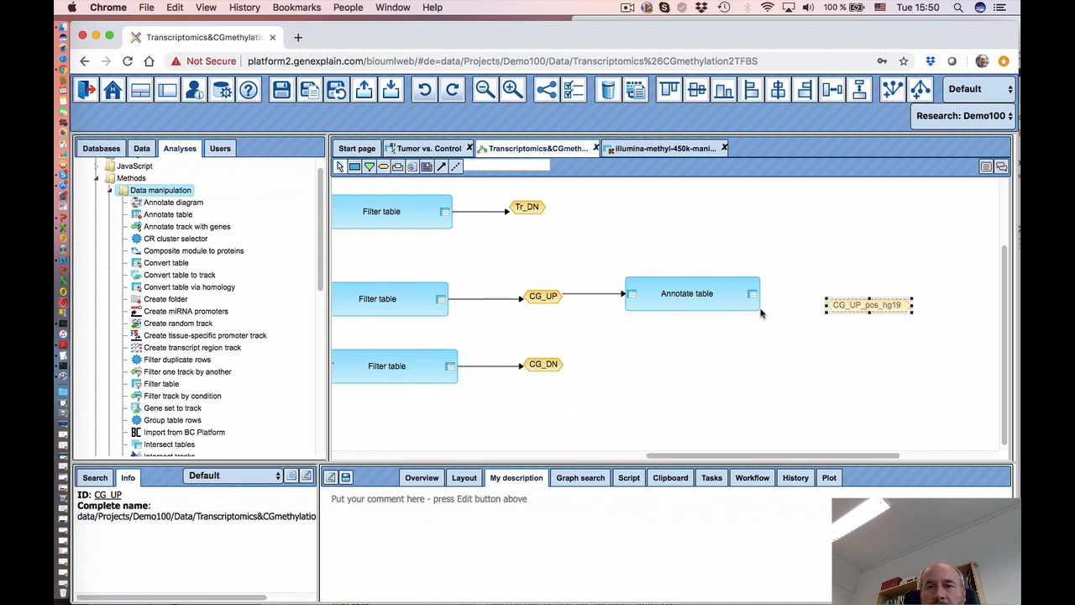
drag(878, 303, 852, 293)
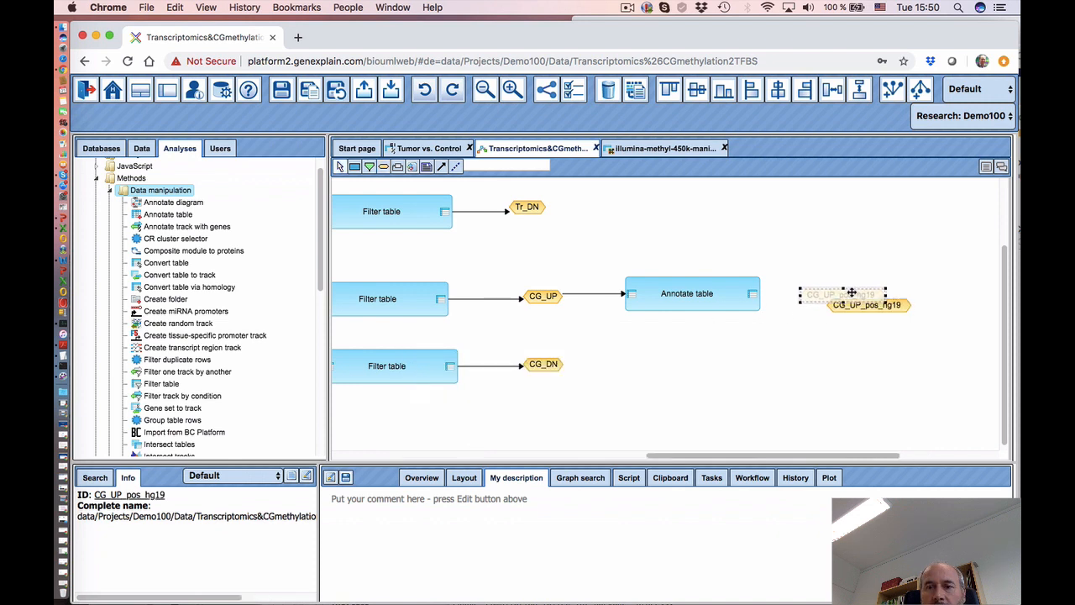
click(441, 167)
drag(753, 294, 828, 296)
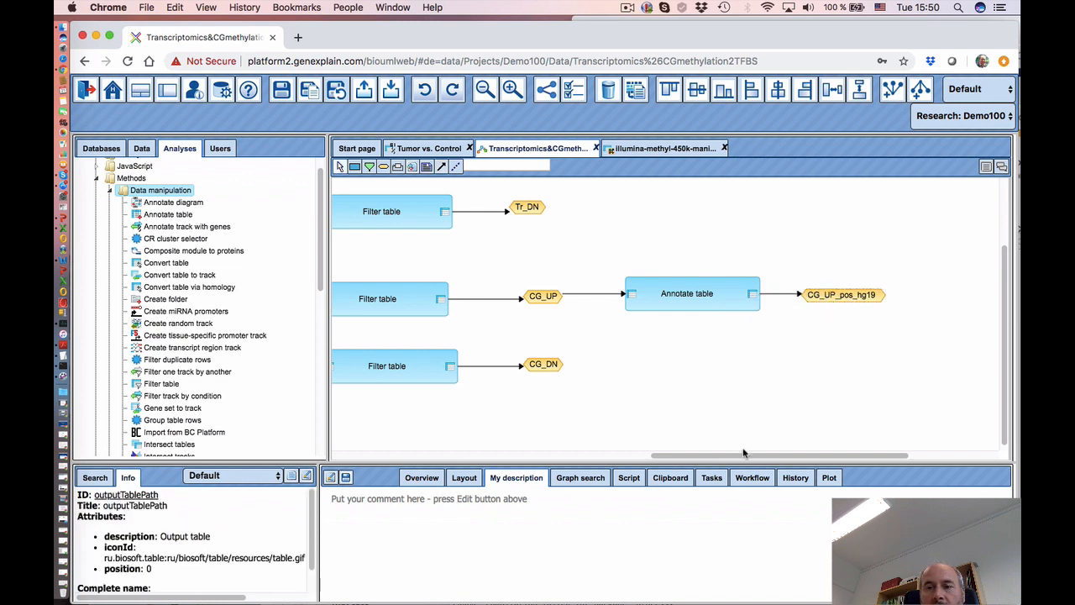
drag(748, 459, 838, 459)
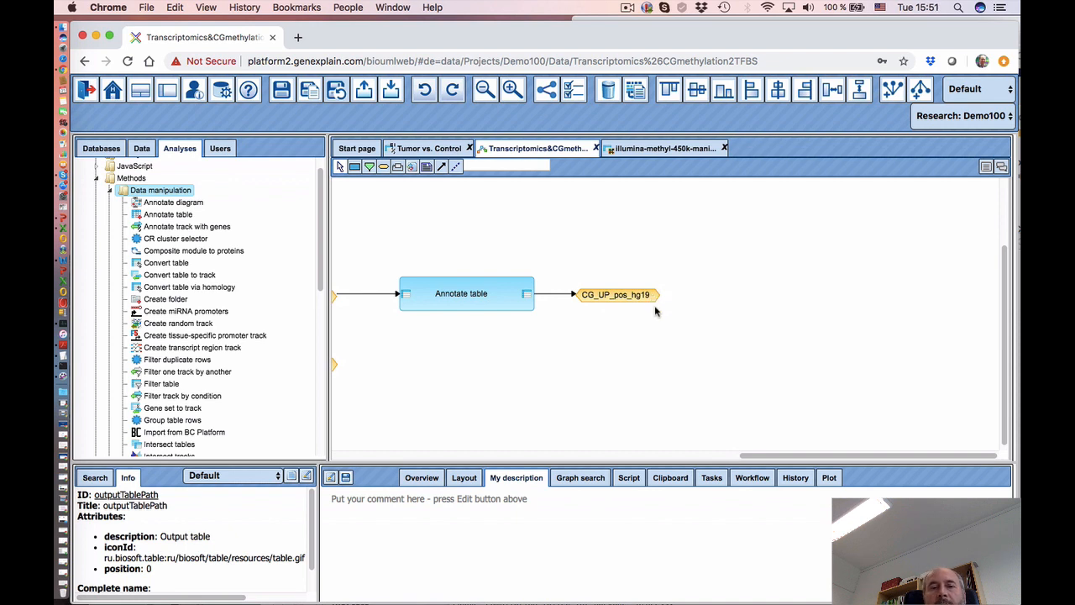
- Add a Convert genome coordinates step from Galaxy > Lift-Over to the workflow
click(551, 293)
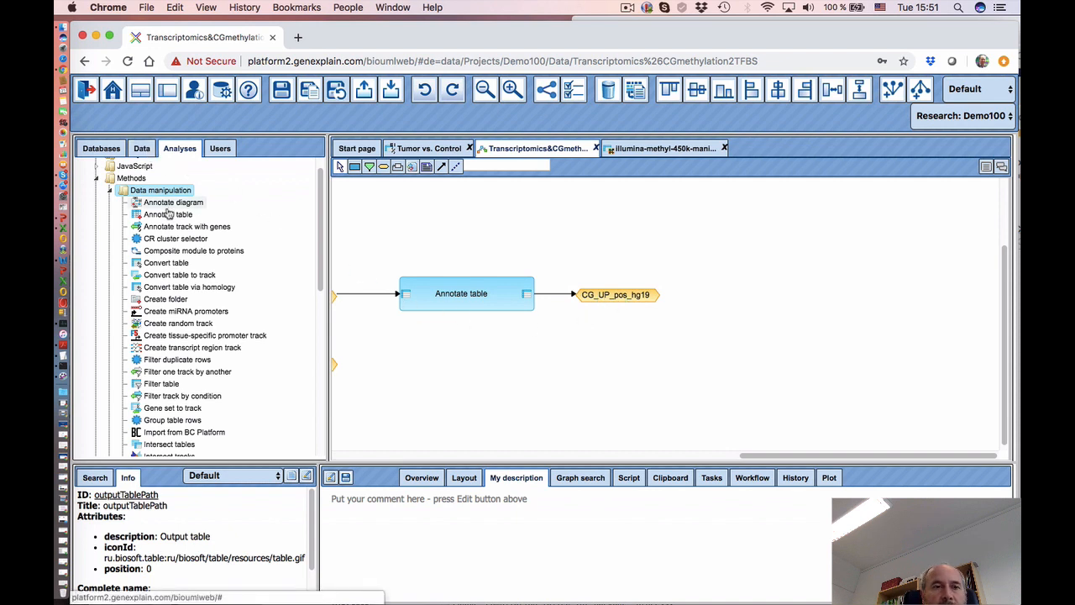
scroll(322, 288, up, 2)
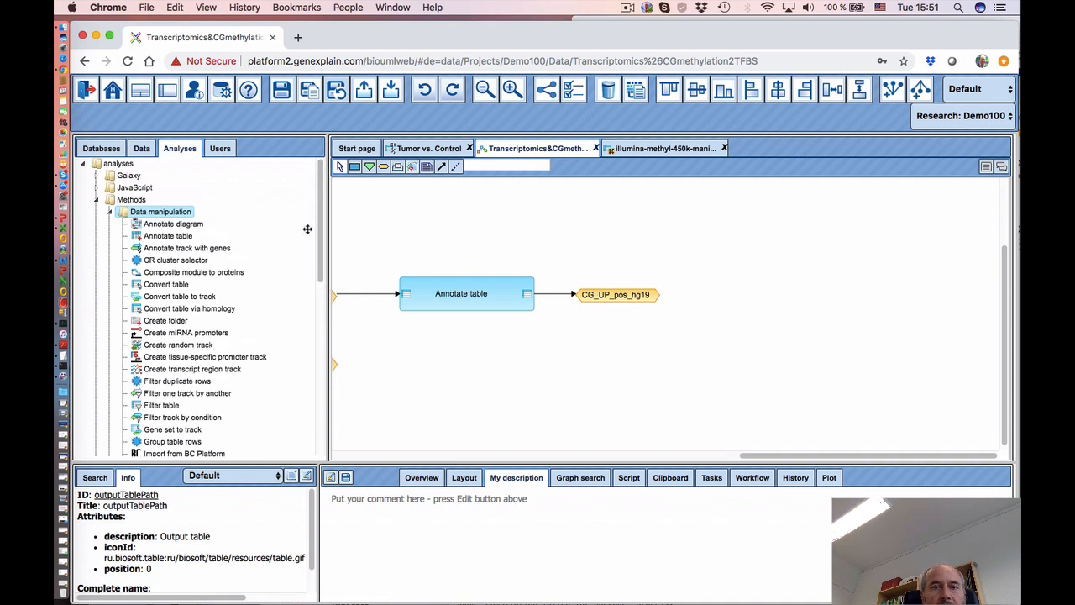
click(97, 175)
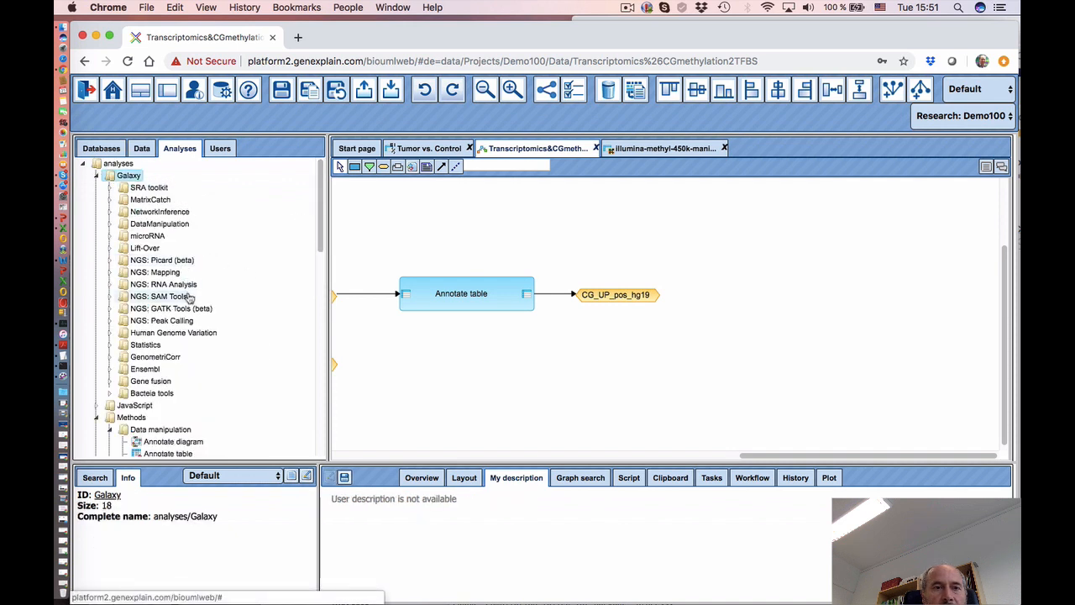
click(111, 248)
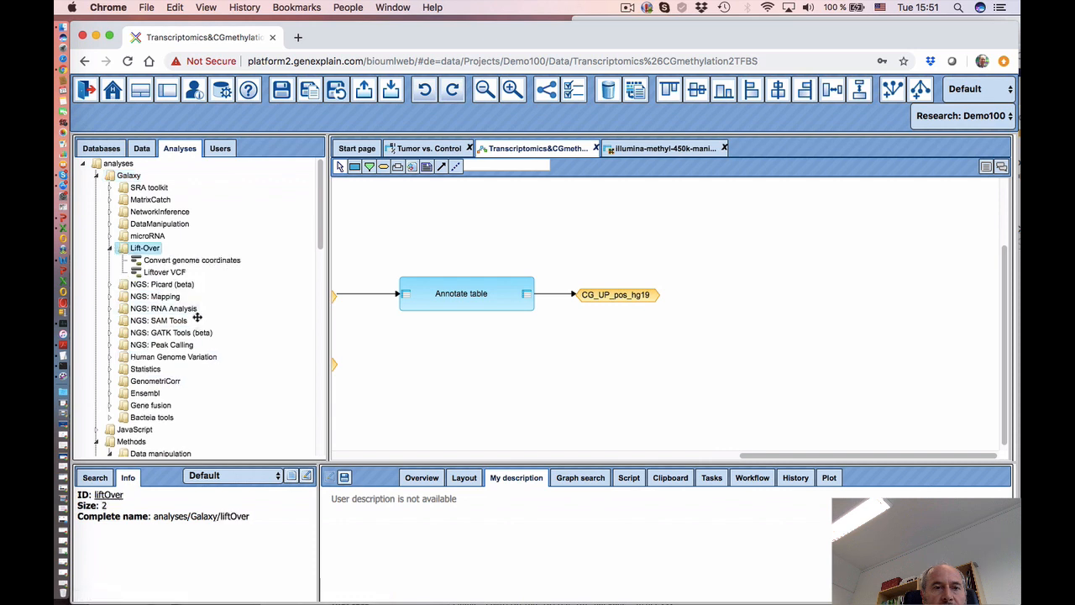
drag(175, 261, 763, 293)
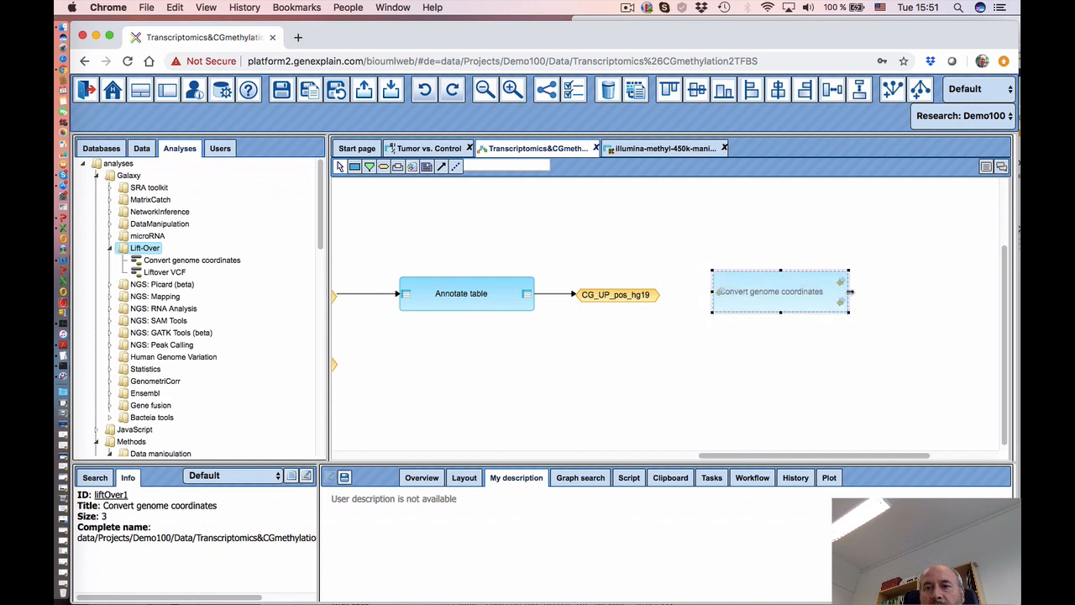
click(791, 361)
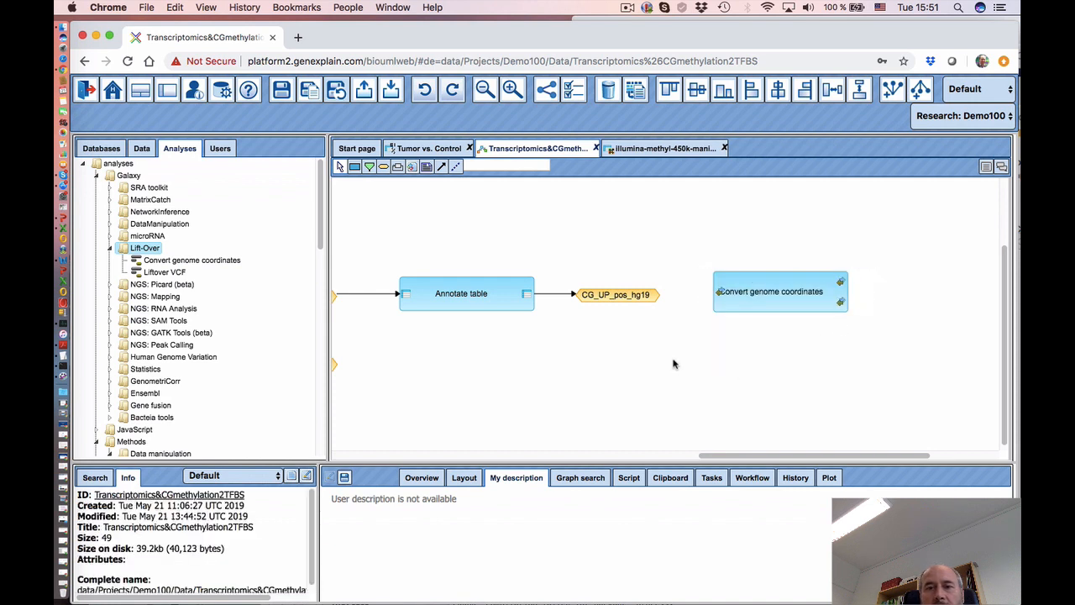
- Connect CG_UP_pos_hg19 to the Convert genome coordinates input and select the step
click(636, 295)
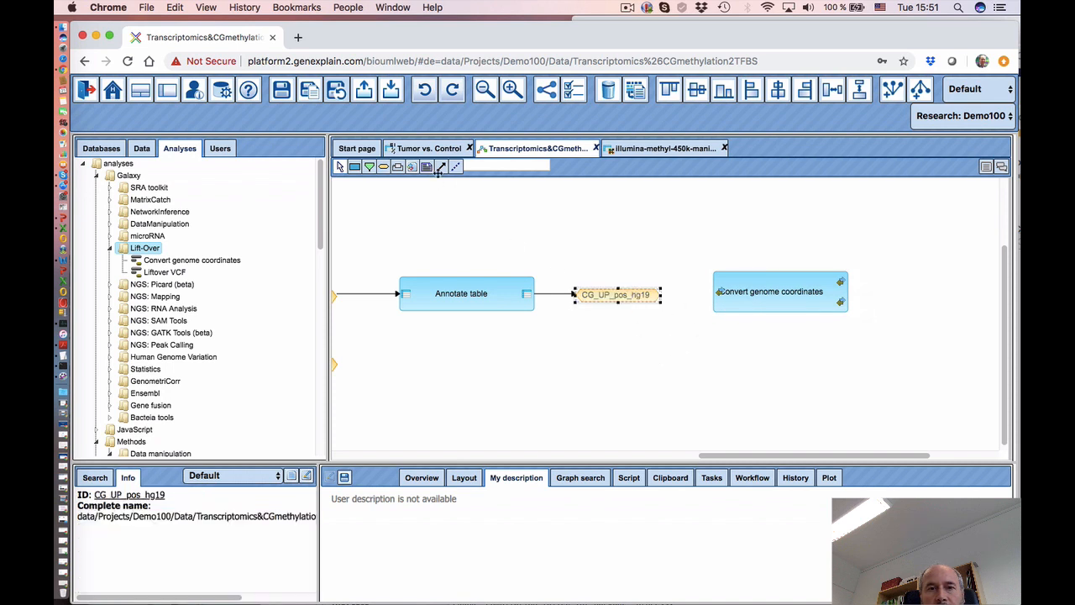
click(442, 169)
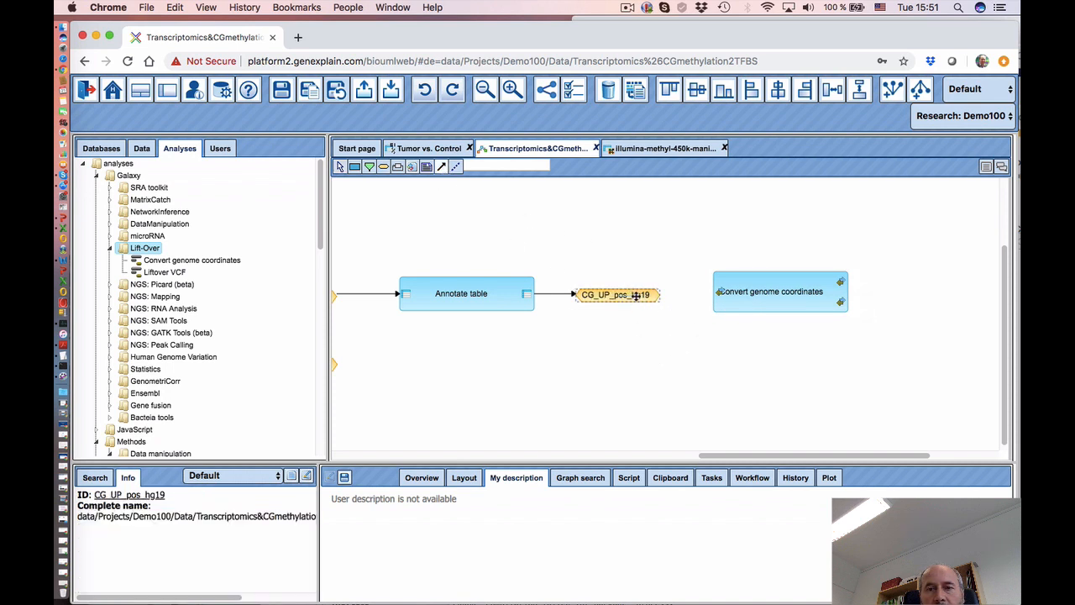
drag(625, 294, 720, 292)
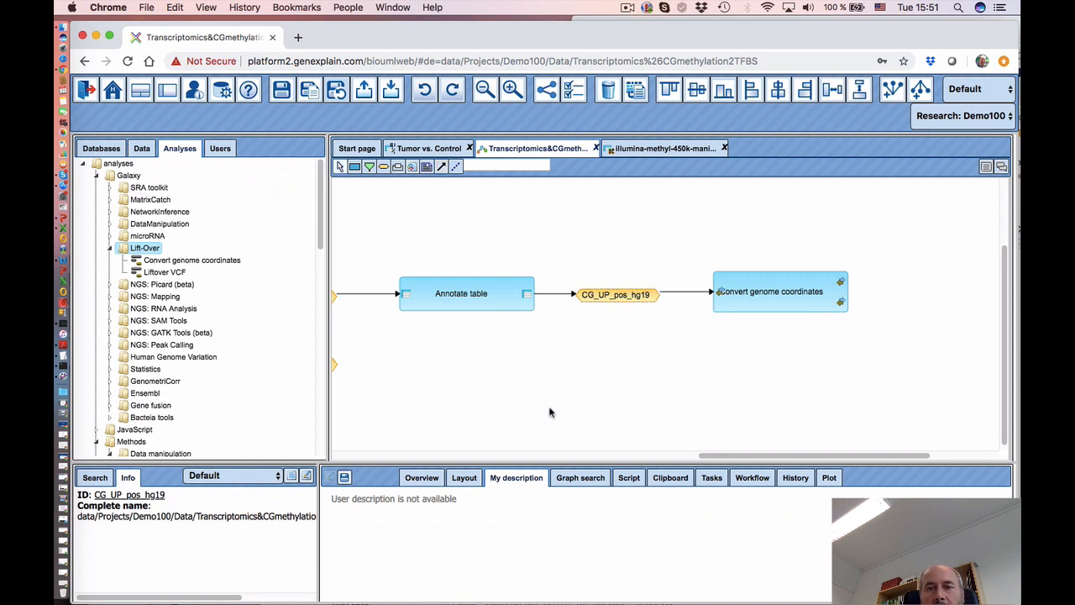
drag(732, 457, 751, 457)
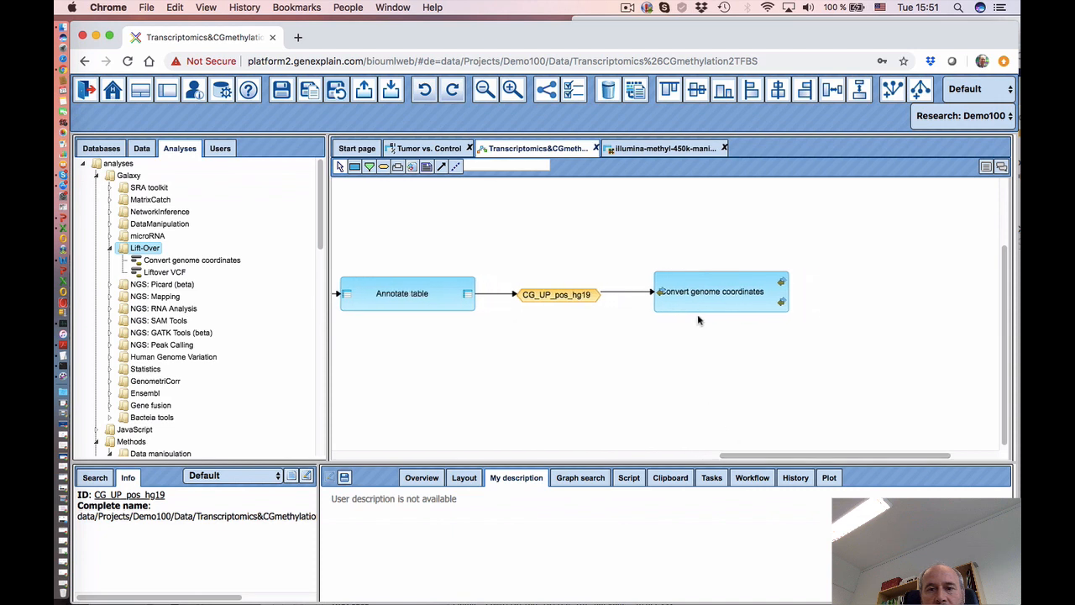
click(709, 296)
drag(609, 467, 616, 377)
- Change the Convert genome coordinates mapping from hg16->hg17 to hg19->hg38
click(766, 387)
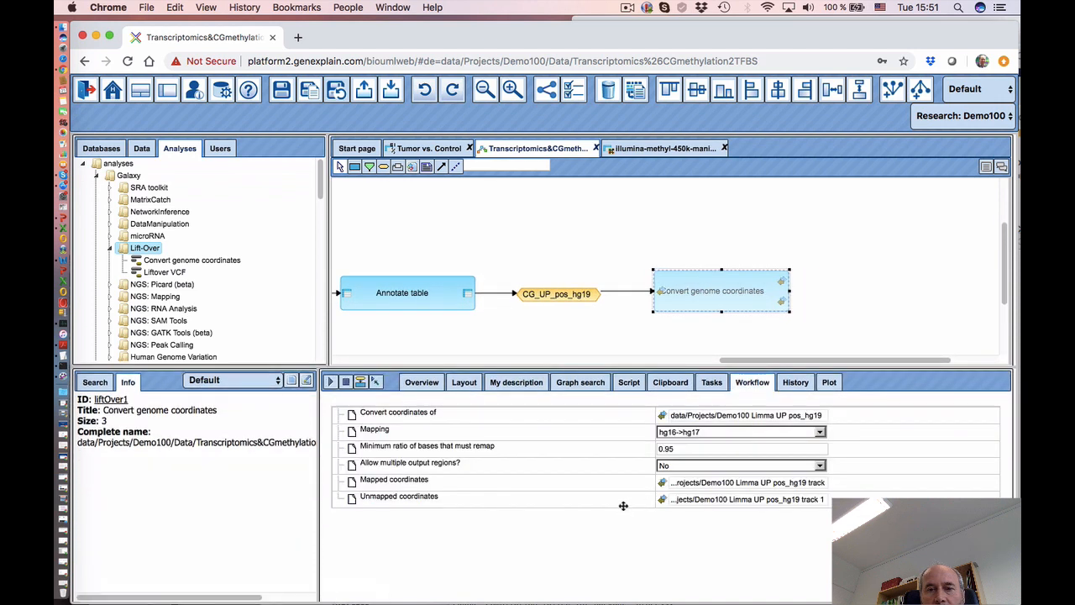
click(683, 434)
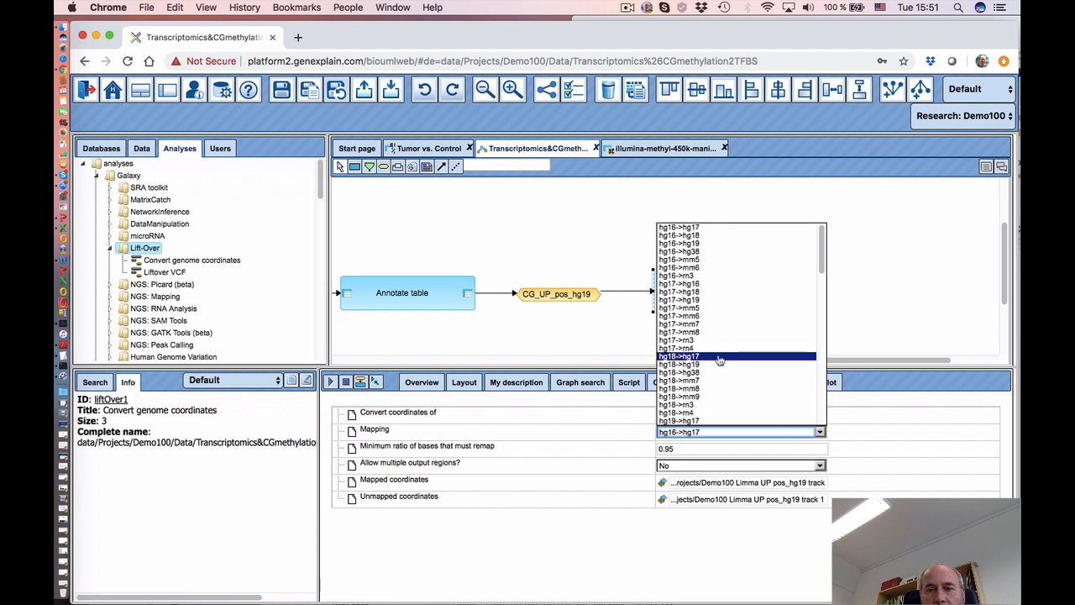
scroll(714, 394, down, 3)
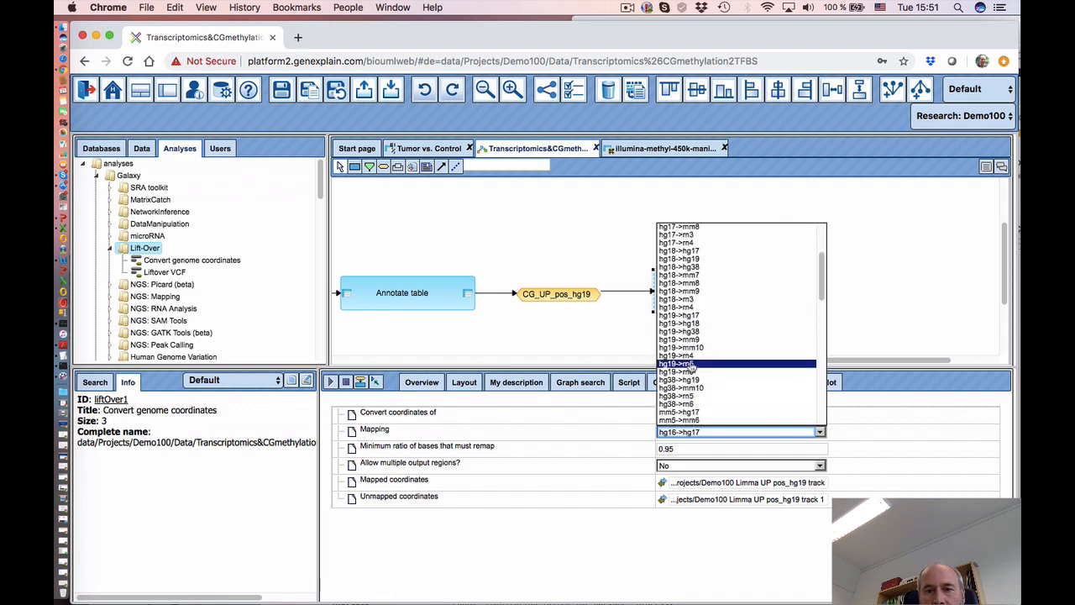
click(695, 332)
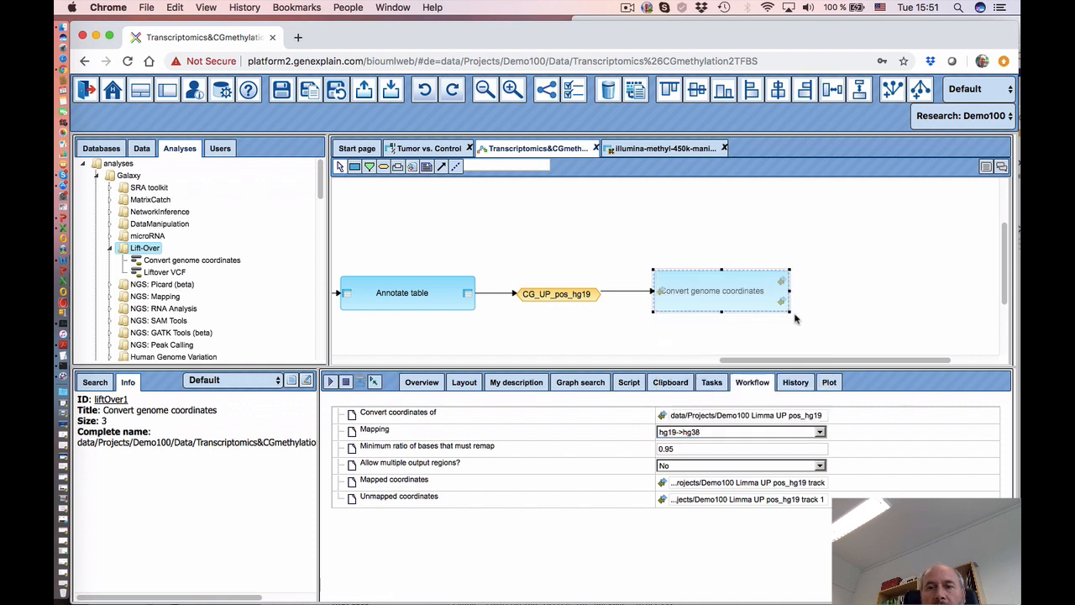
mouse_move(768, 361)
mouse_down()
mouse_move(704, 361)
mouse_move(787, 361)
mouse_up()
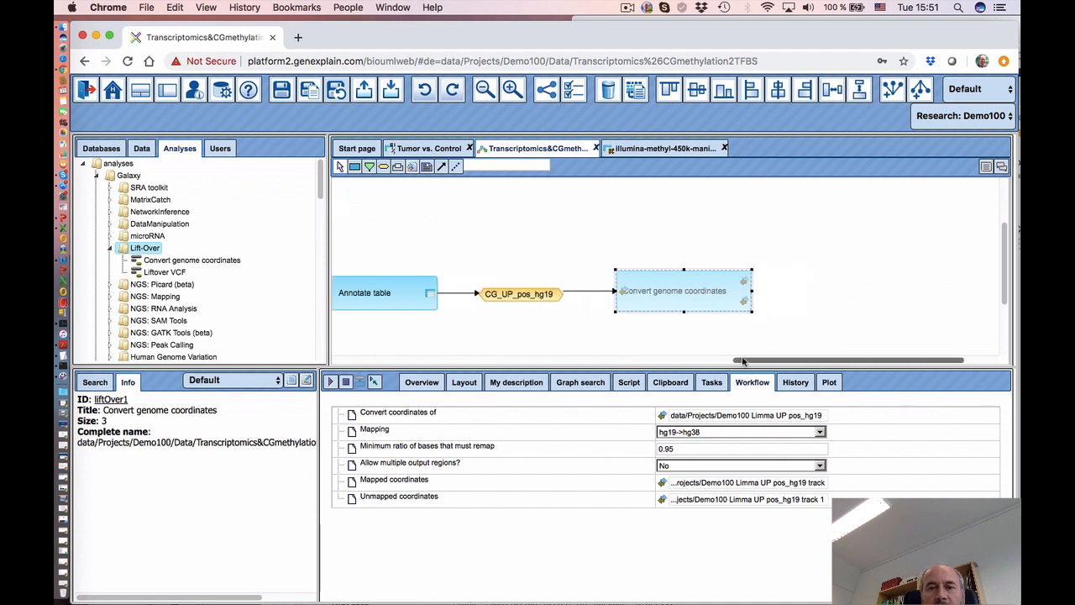
click(384, 167)
- Create a CG_UP_pos_hg38 data element with expression '$CG_UP$ pos_hg38'
click(801, 278)
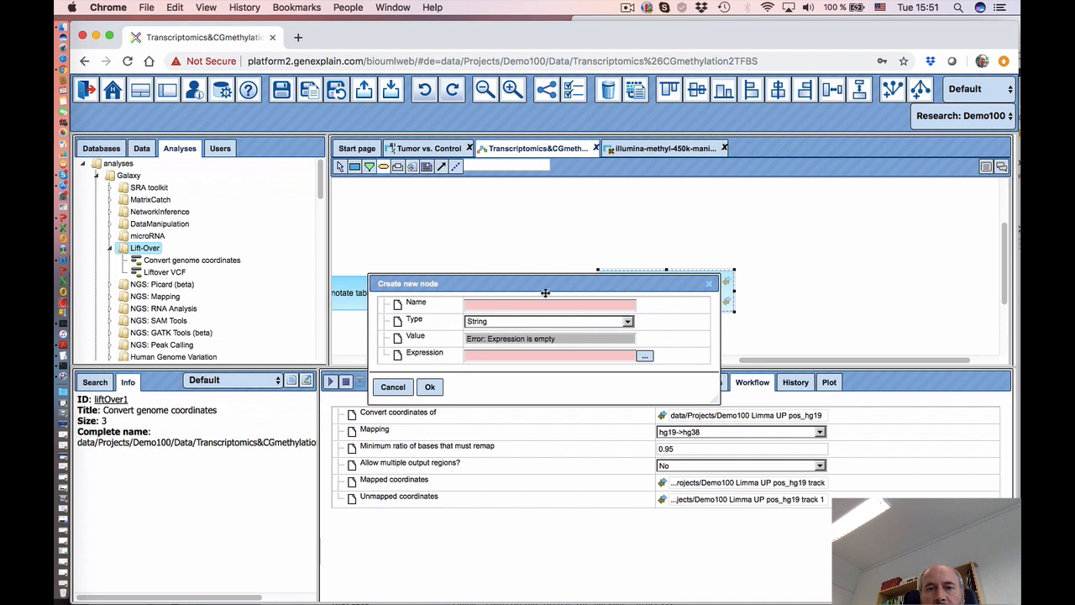
drag(544, 290, 568, 361)
click(554, 375)
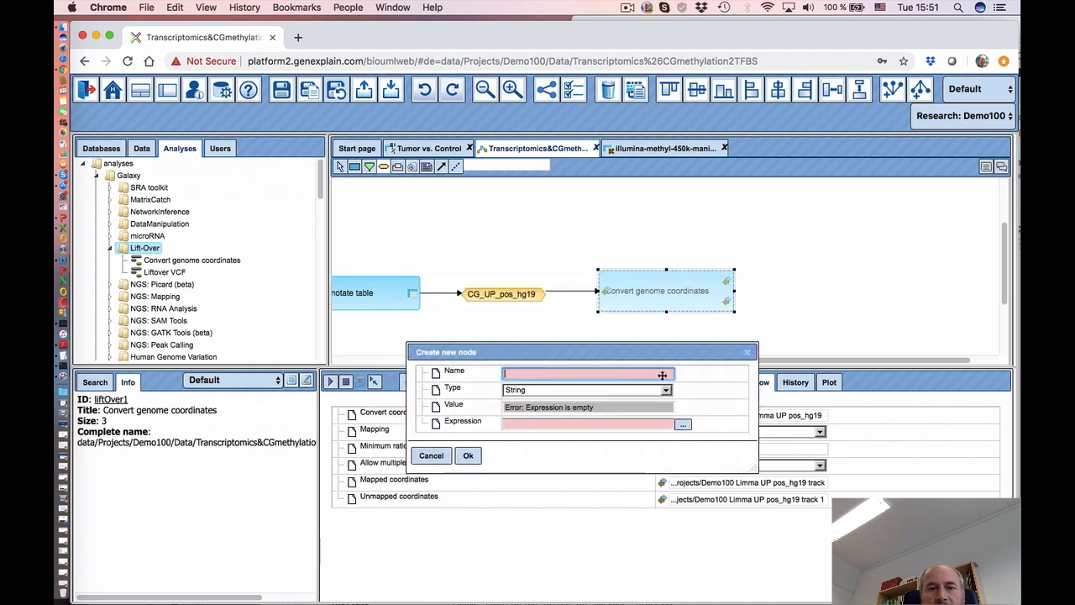
text(CG)
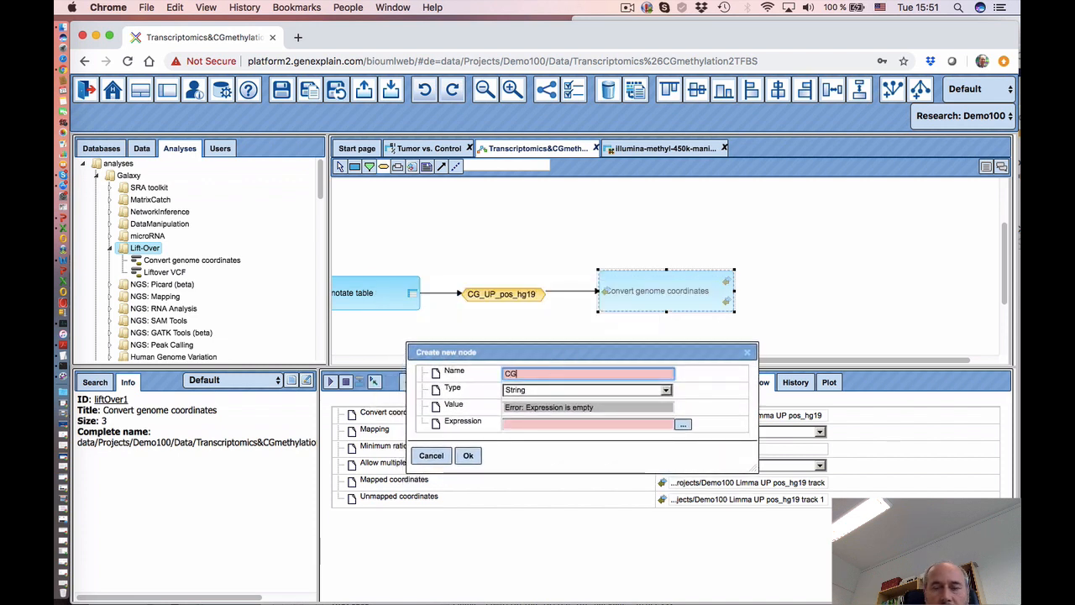
text(_UP)
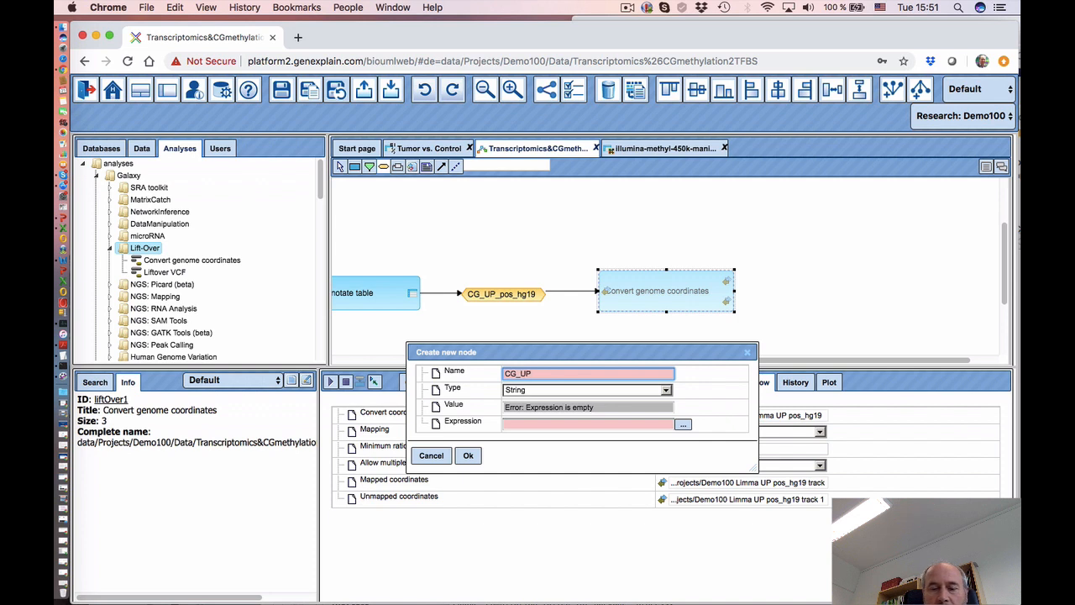
text(_)
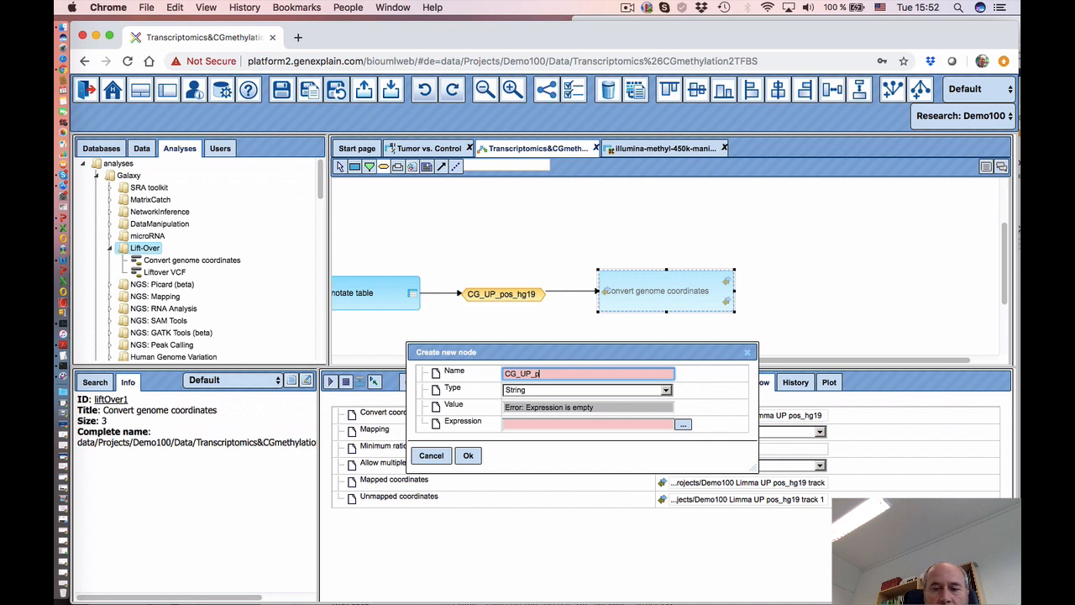
text(pos_hg)
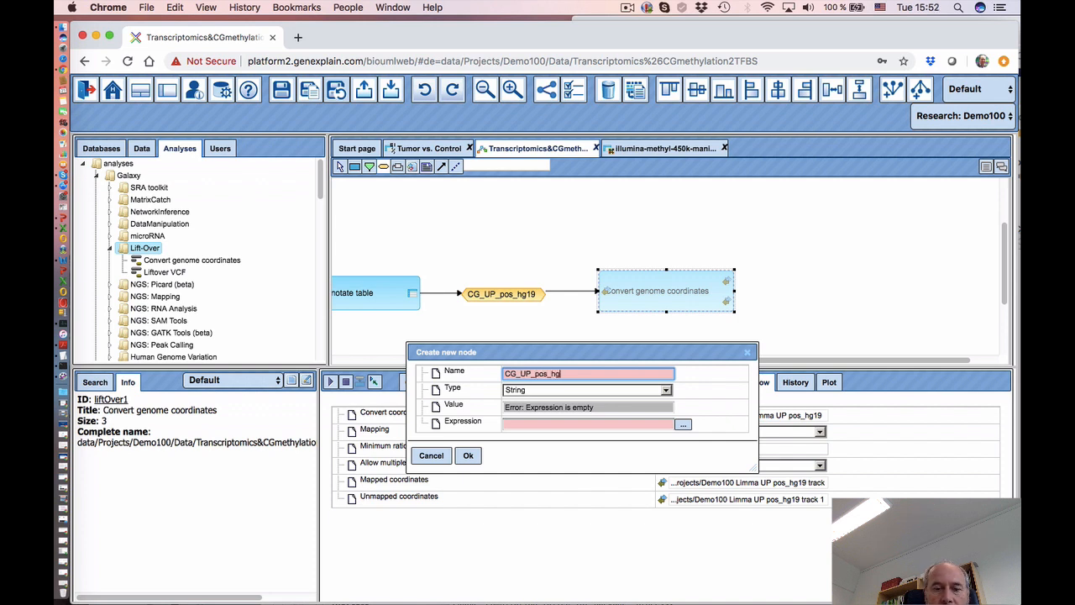
text(1)
text(8)
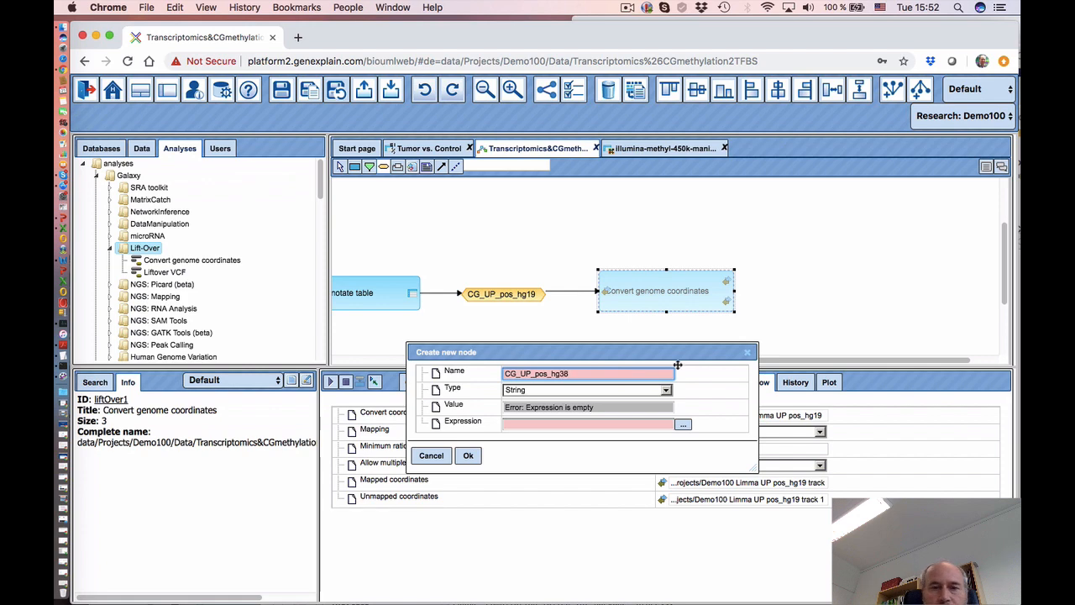
click(601, 389)
click(579, 417)
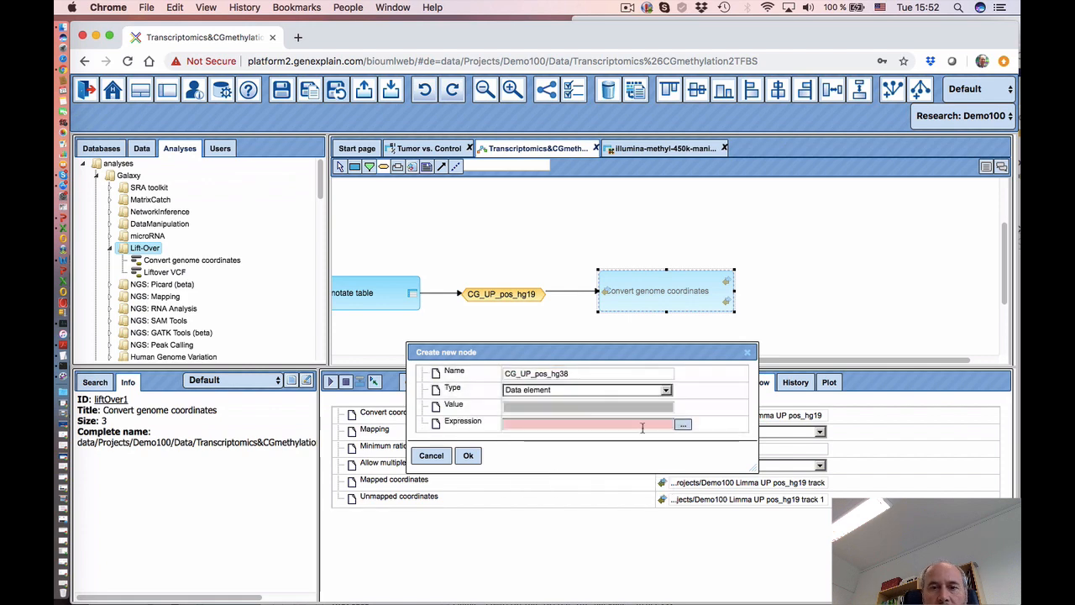
click(683, 424)
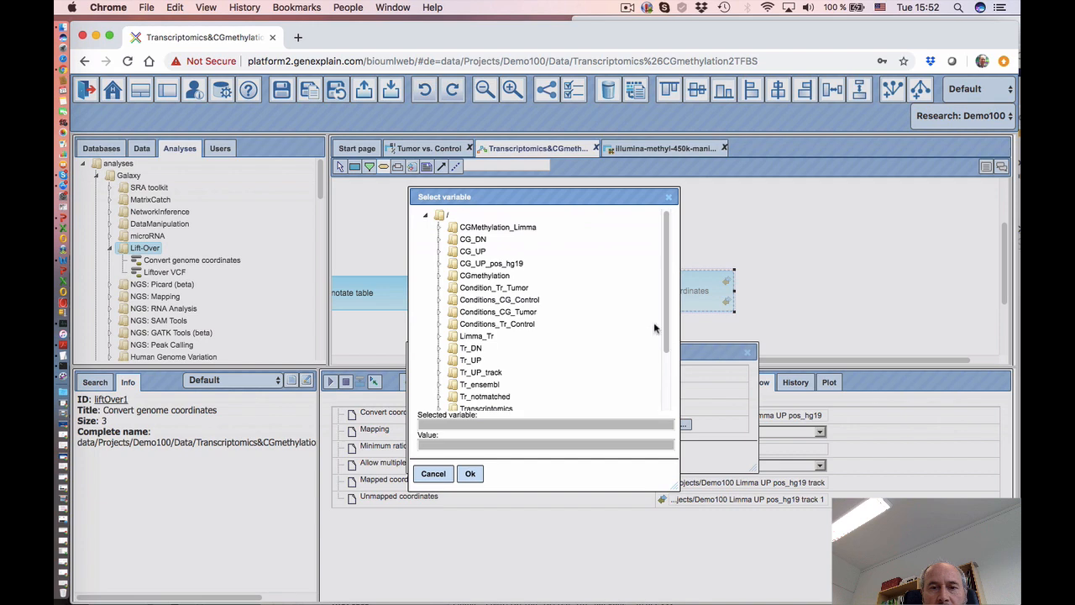
click(473, 253)
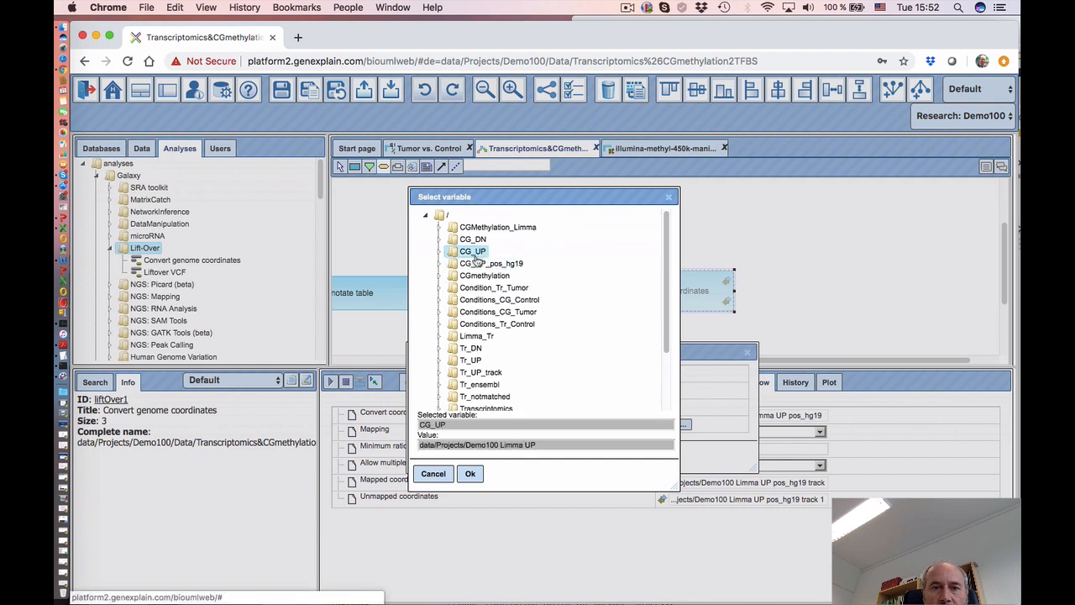
click(470, 474)
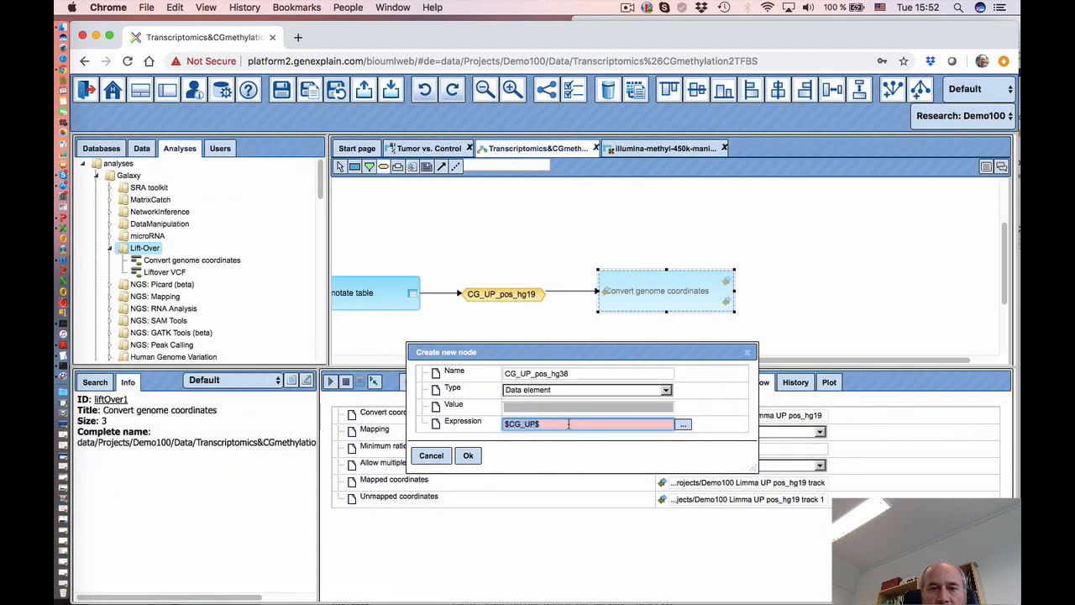
key(Right)
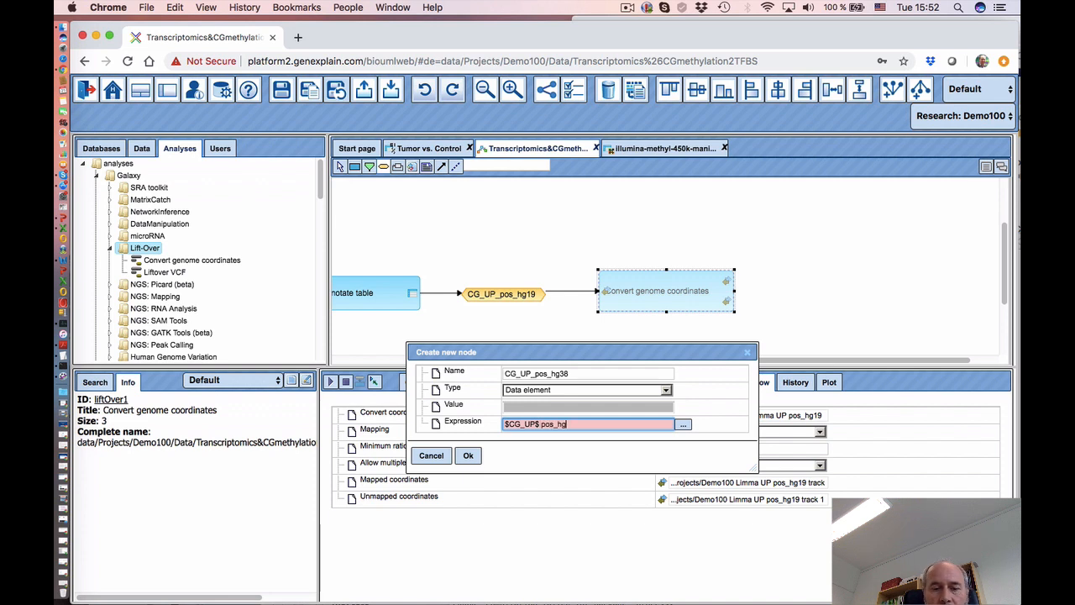
text(pos_hg38)
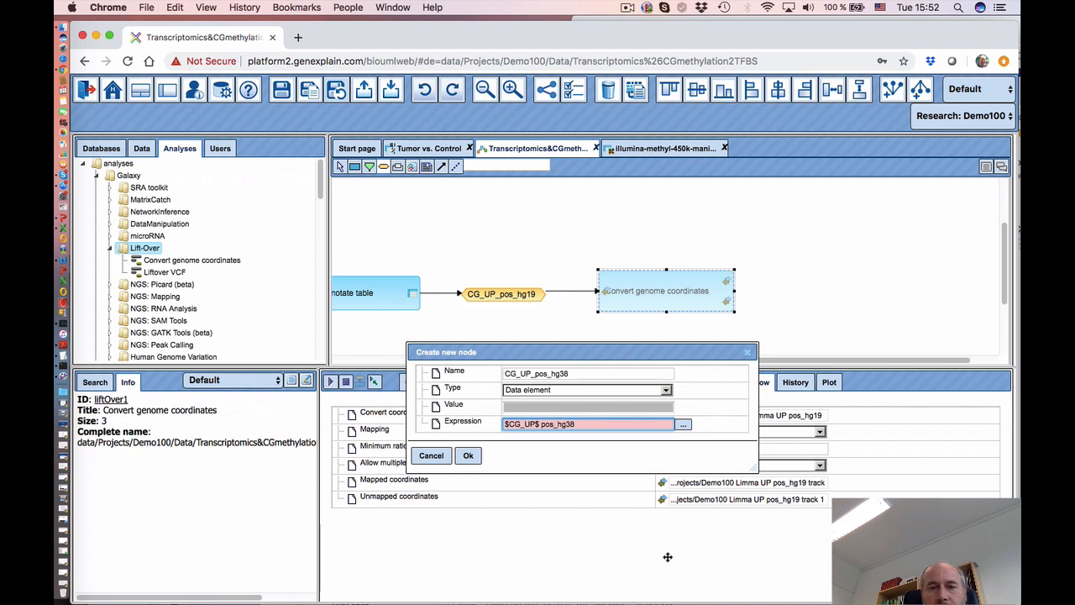
click(468, 455)
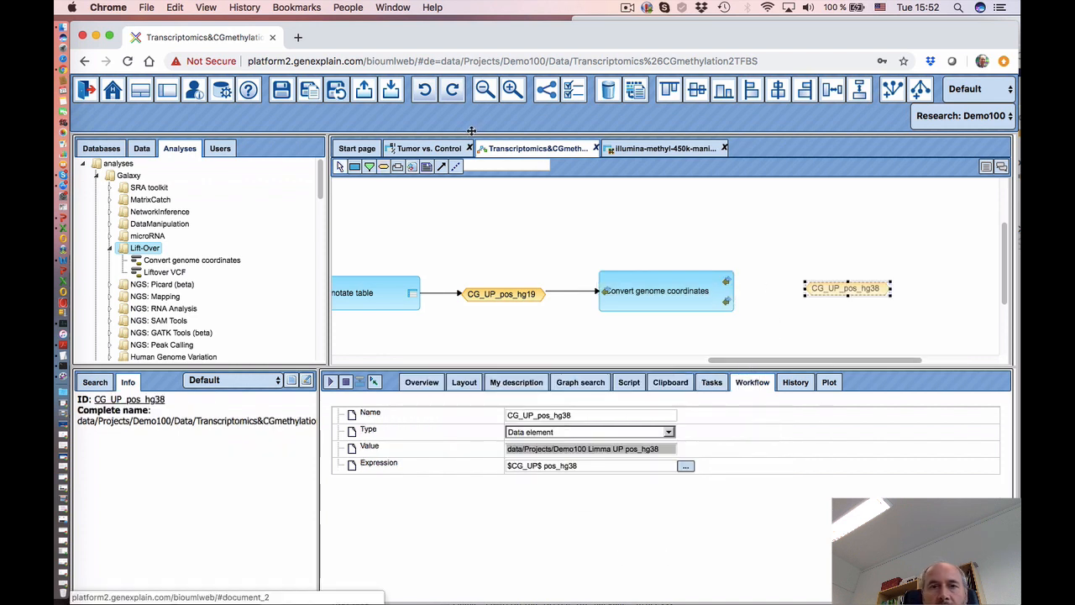
- Connect the conversion's mapped coordinates output to CG_UP_pos_hg38 and align the node
click(444, 170)
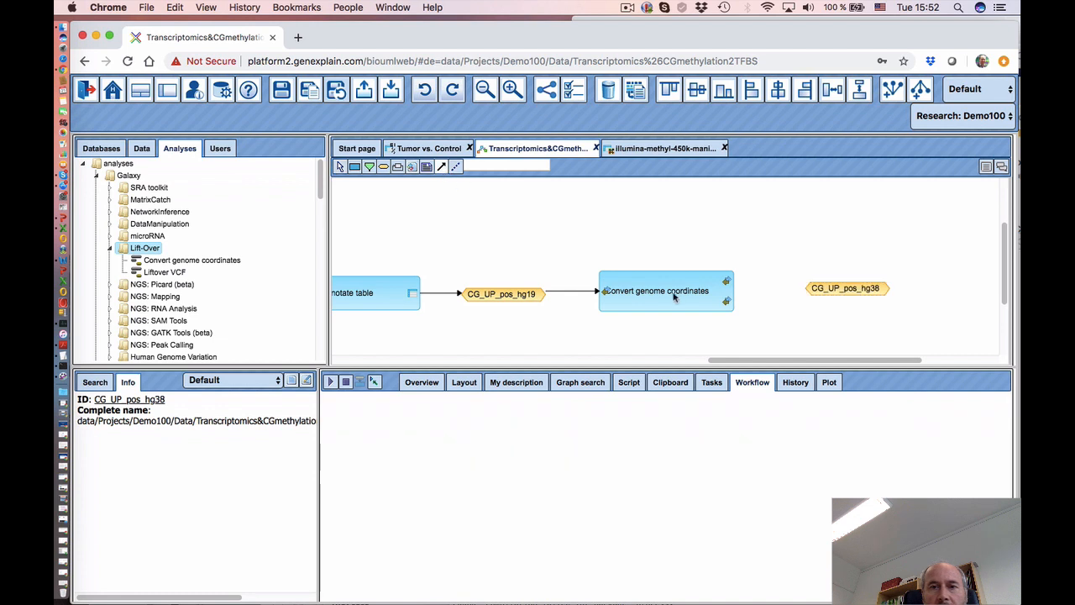
drag(727, 281, 829, 288)
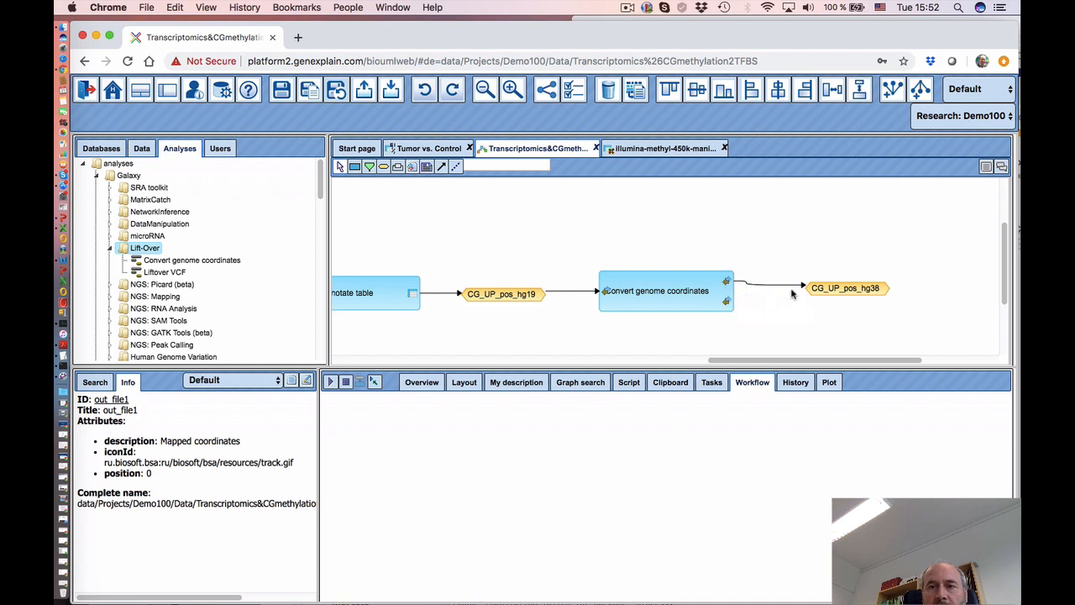
click(818, 287)
drag(833, 287, 811, 283)
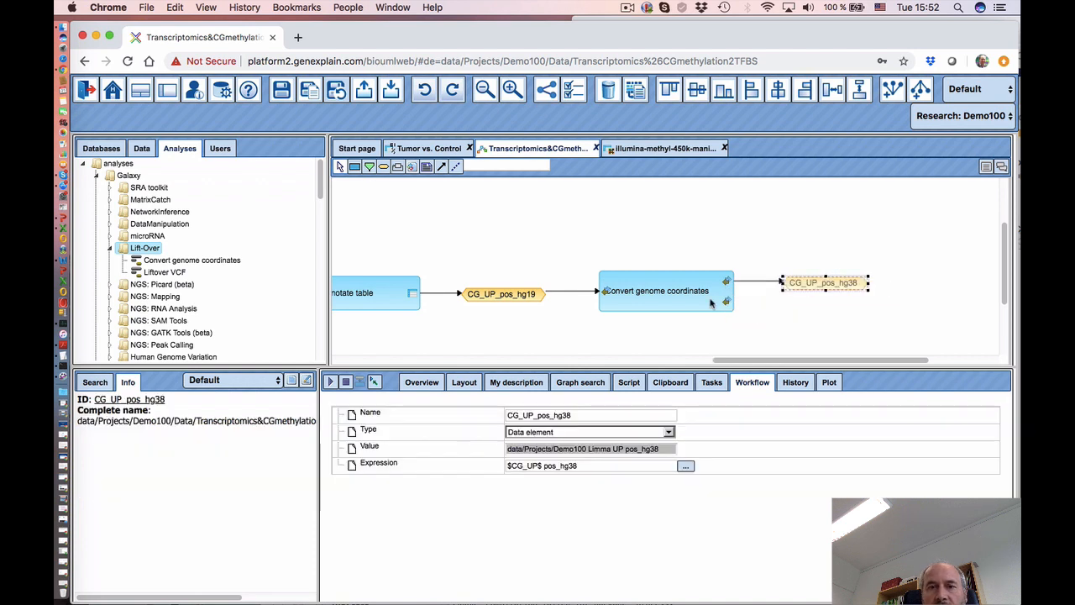
- Place another new data node below CG_UP_pos_hg38 and begin naming it CG_UP_pos_un
click(384, 166)
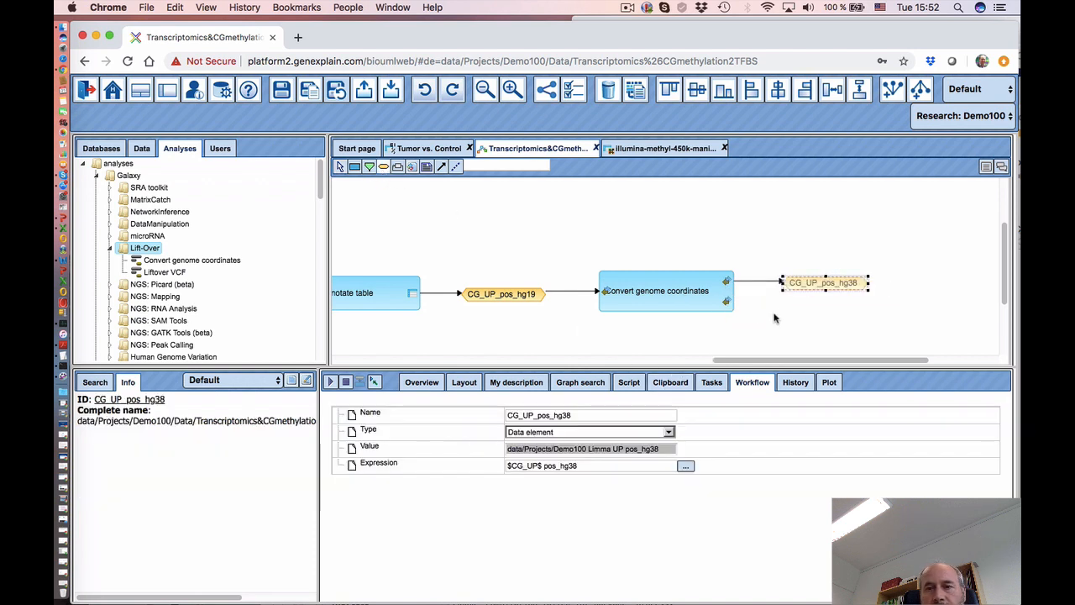
click(775, 317)
click(501, 304)
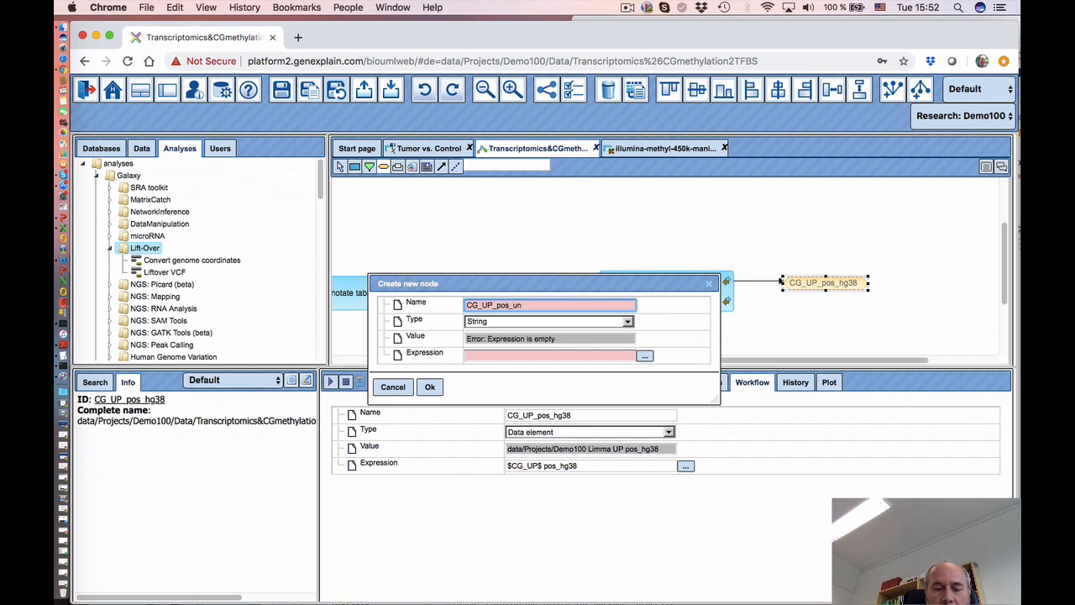
- Finish the CG_UP_pos_unmaped data element with expression '$CG_UP_pos_hg19$ unmaped'
text(ed)
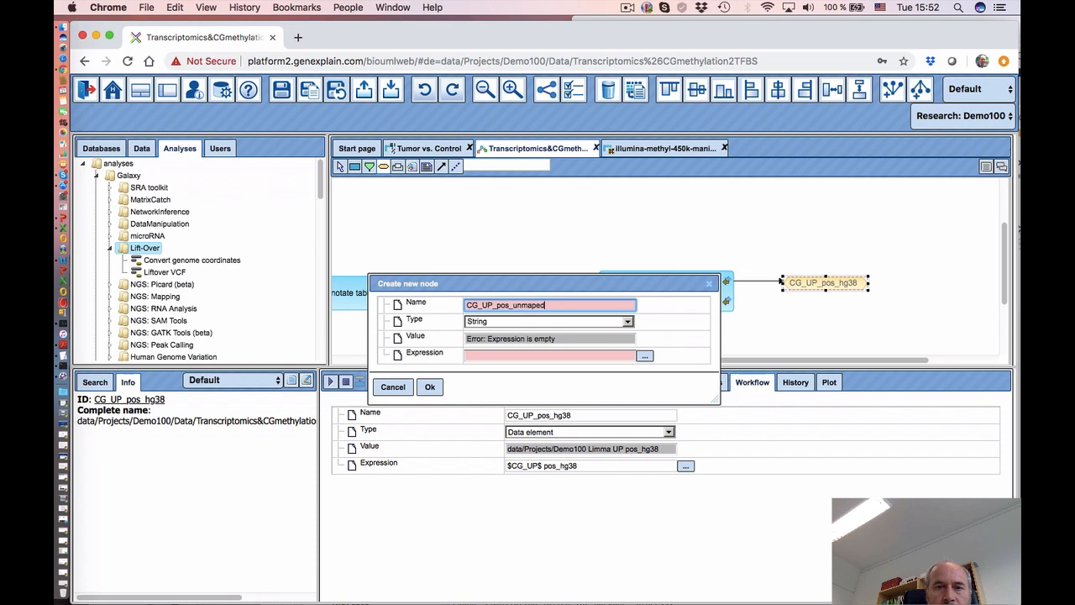
click(546, 329)
click(546, 329)
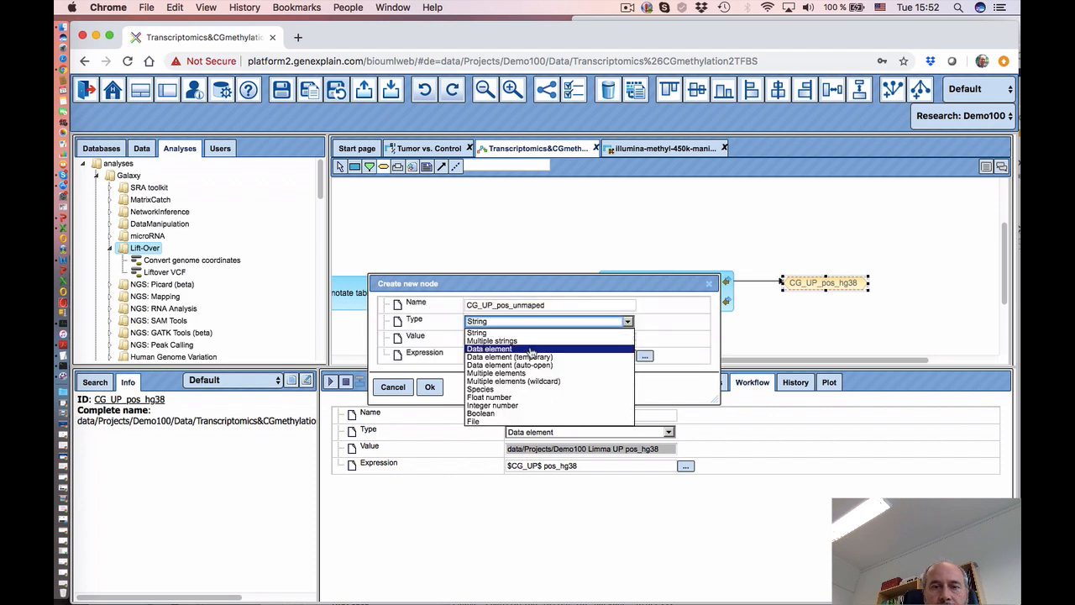
click(541, 348)
click(644, 356)
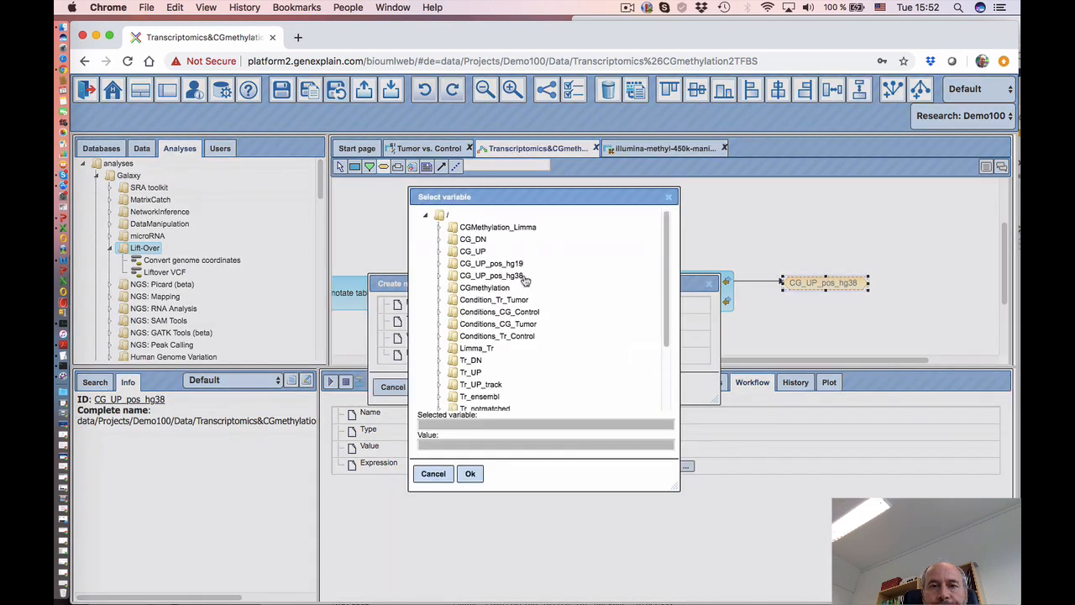
click(494, 263)
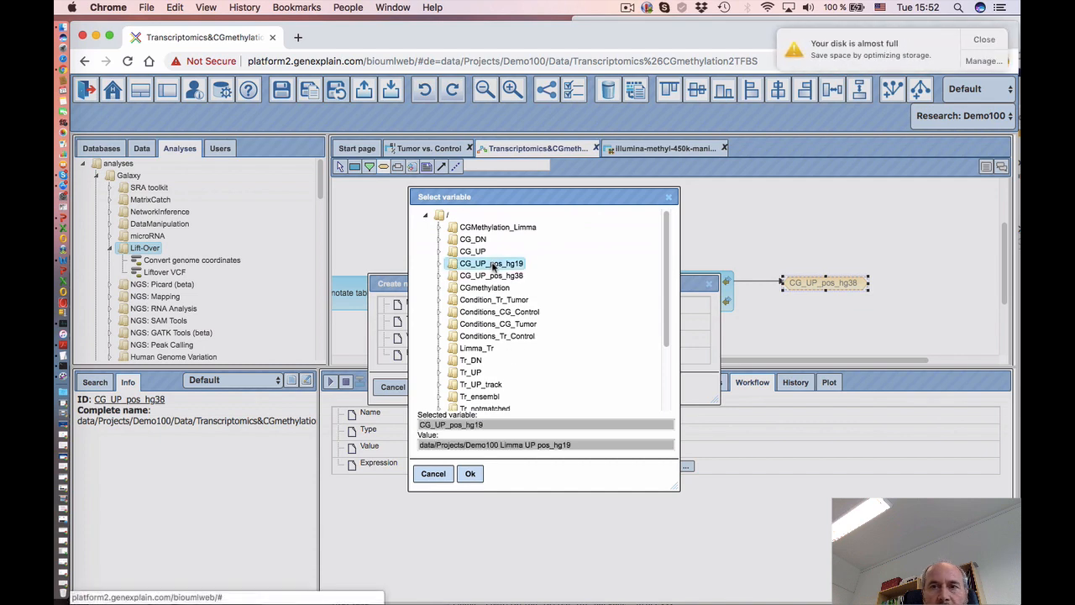
click(472, 474)
click(551, 355)
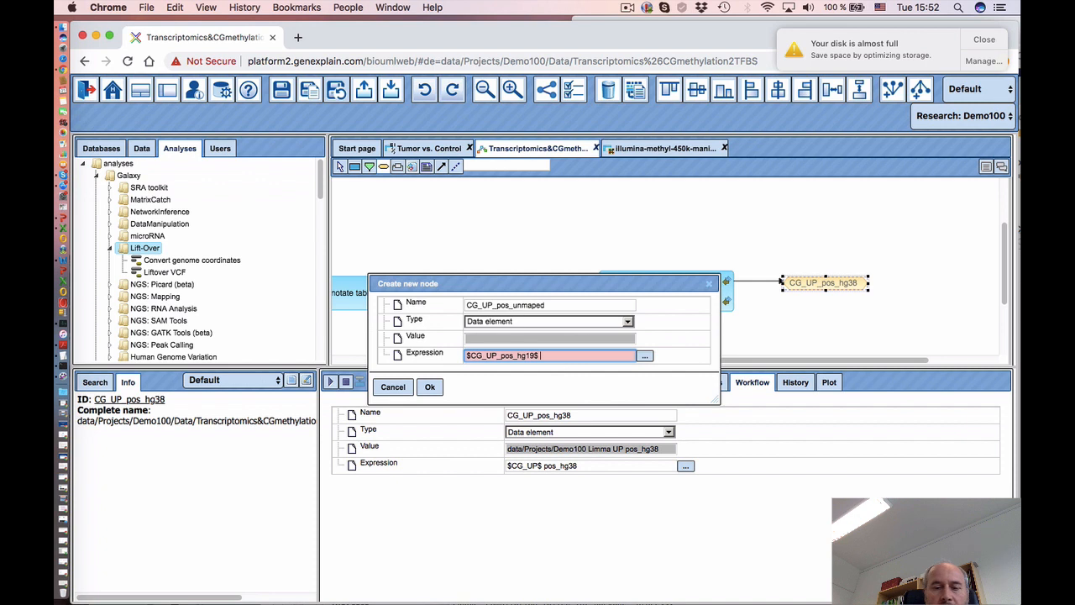
text(unmaped)
click(429, 386)
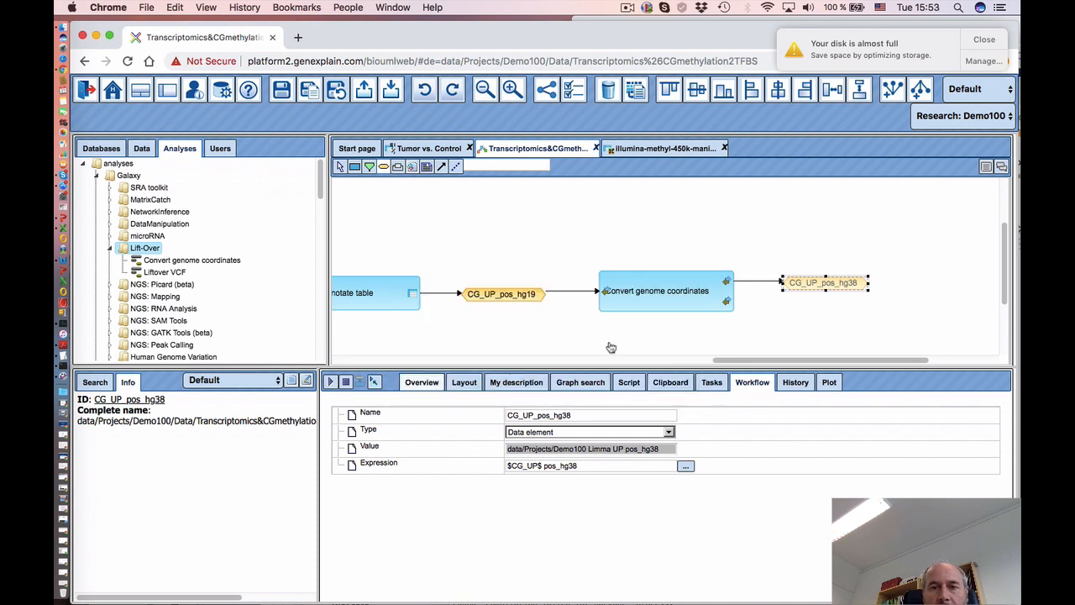
- Link the conversion's unmapped coordinates output to CG_UP_pos_unmaped and check its properties
drag(812, 326, 807, 309)
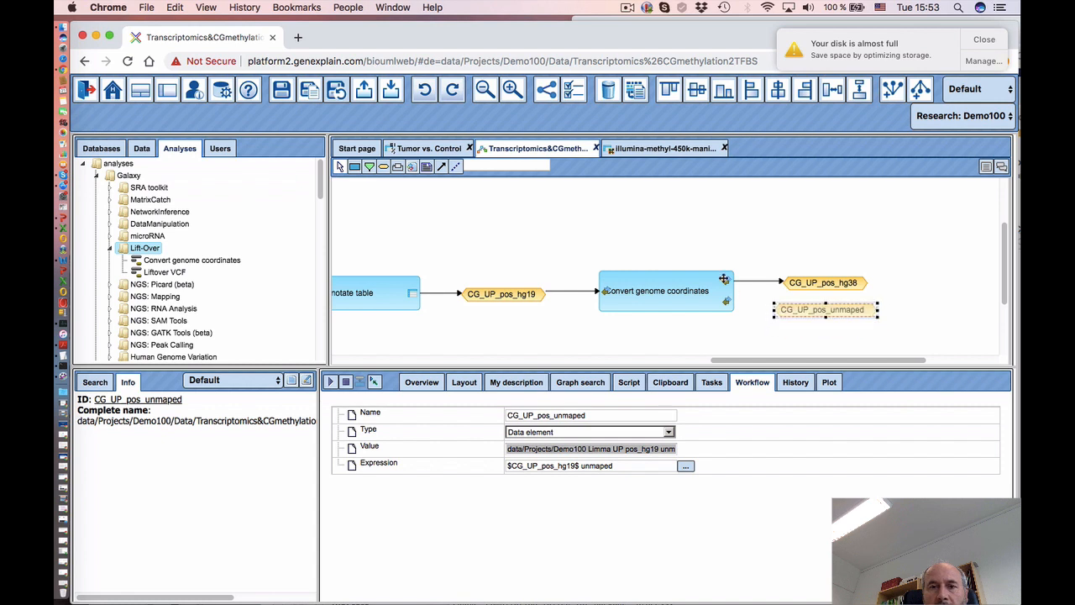
click(725, 302)
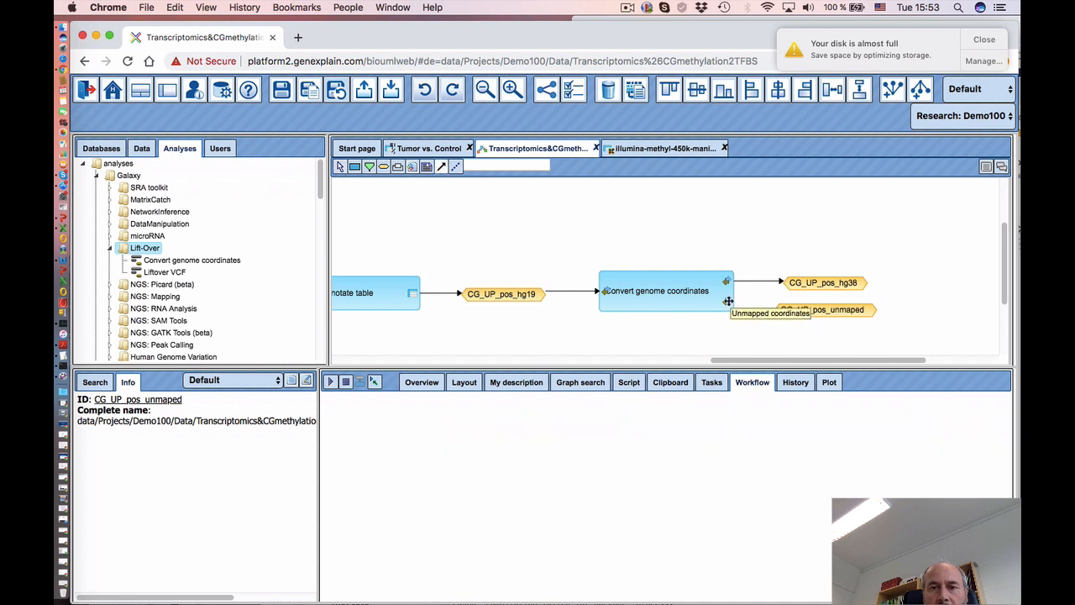
click(812, 312)
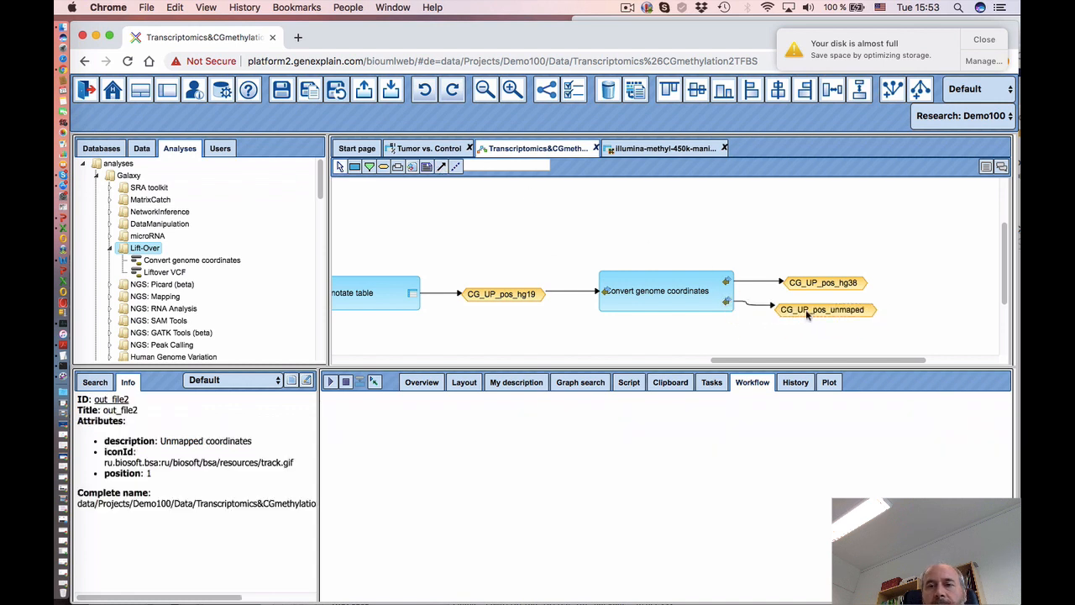
drag(820, 309, 841, 254)
click(841, 254)
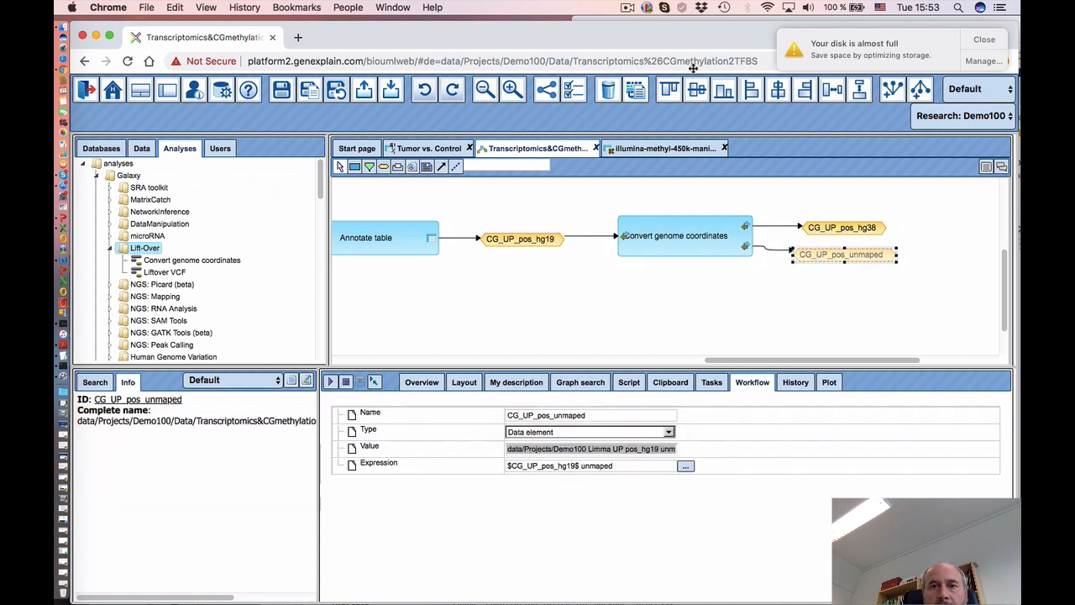
click(626, 9)
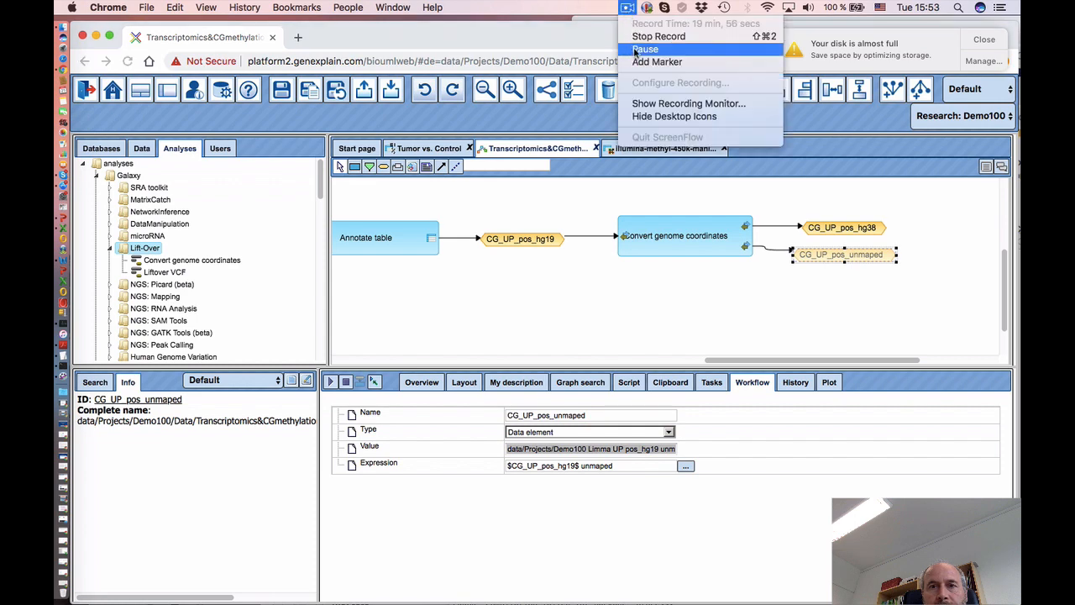
- Scroll and resize the canvas to review the CG_DN branch with CG_DN_pos_hg38 and CG_DN_pos_unmaped
click(663, 46)
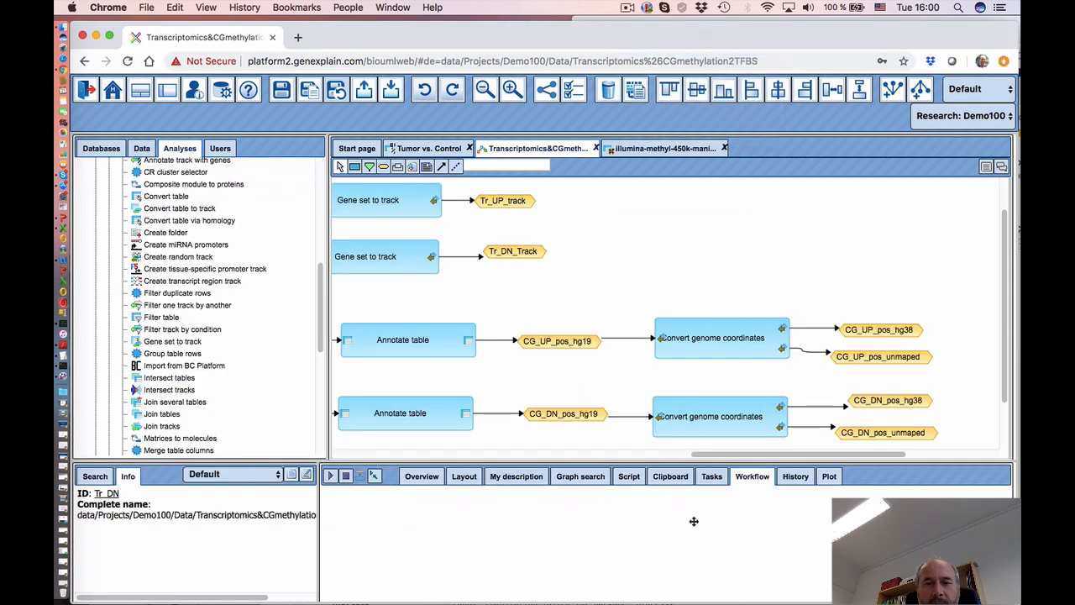
drag(709, 455, 619, 454)
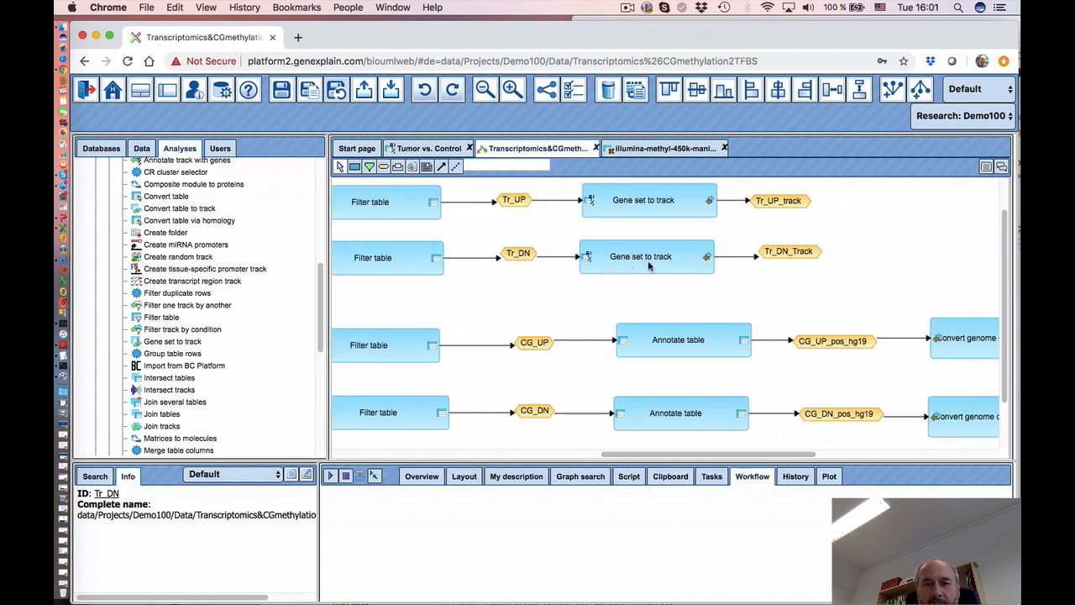
drag(709, 455, 838, 469)
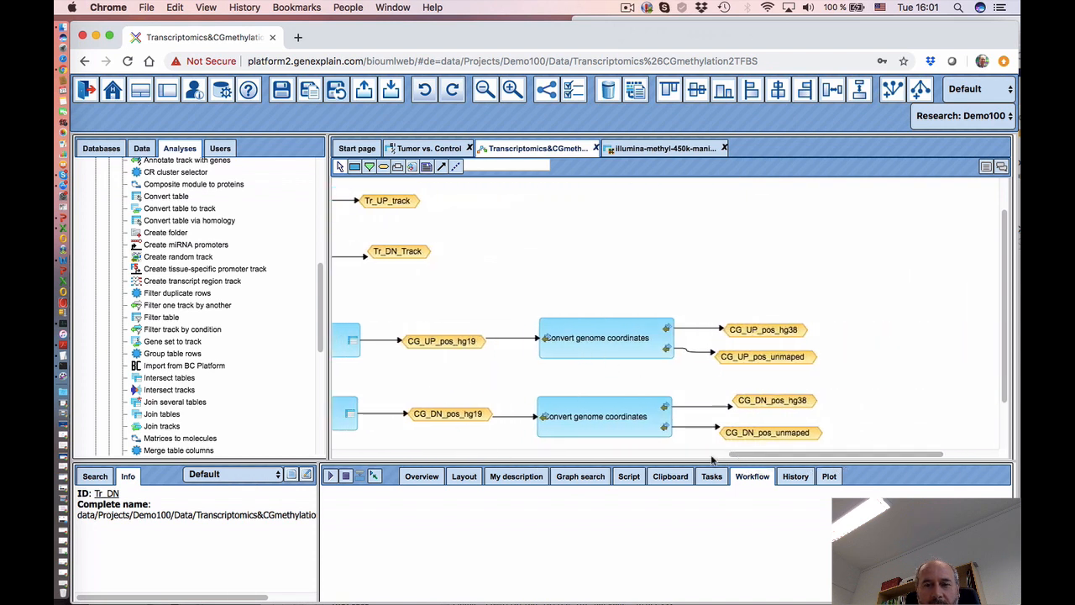
drag(691, 462, 698, 473)
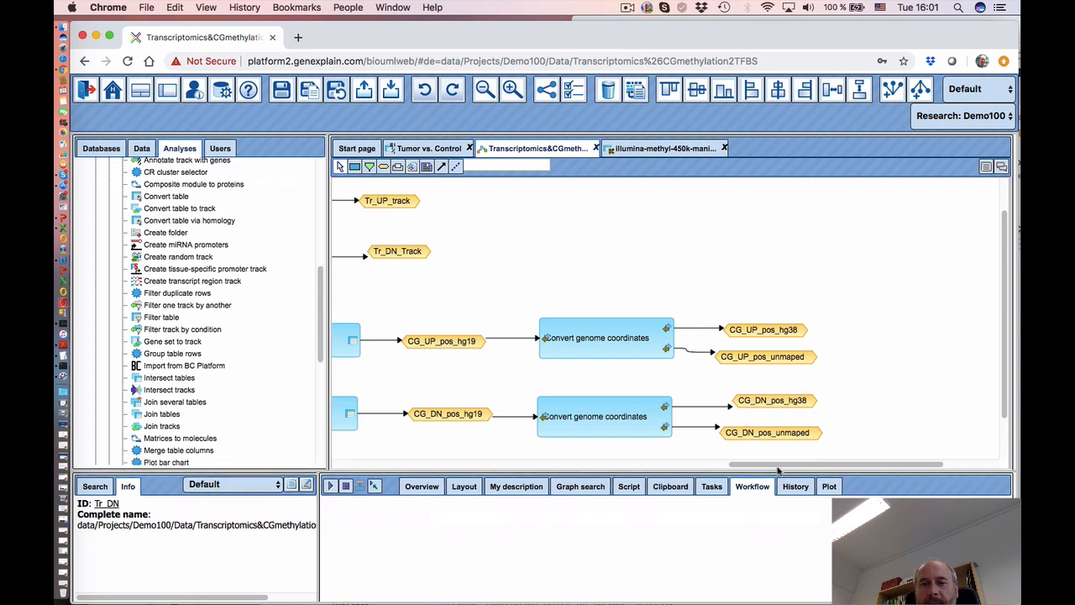
drag(777, 469, 697, 467)
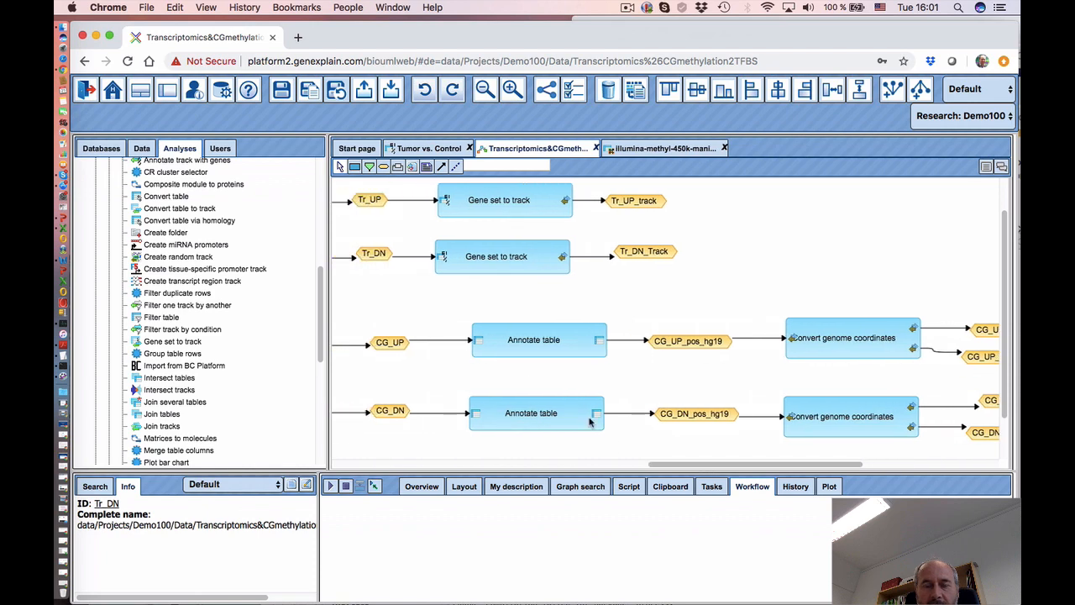
- Show the upper Annotate table's parameters, including its output table, and bring up the data tree
click(541, 350)
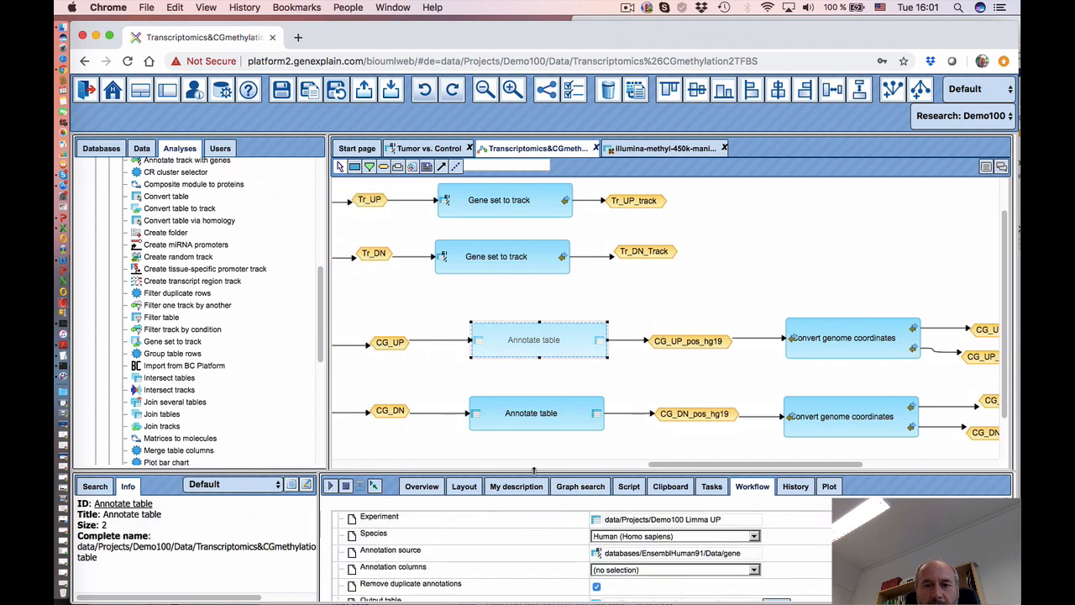
drag(533, 472, 534, 455)
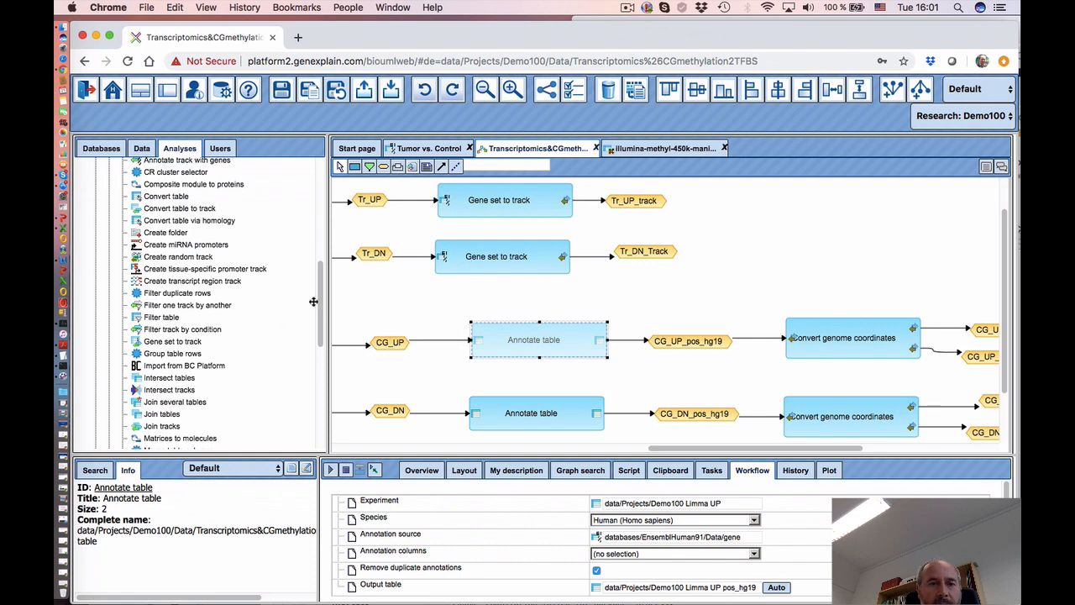
click(141, 149)
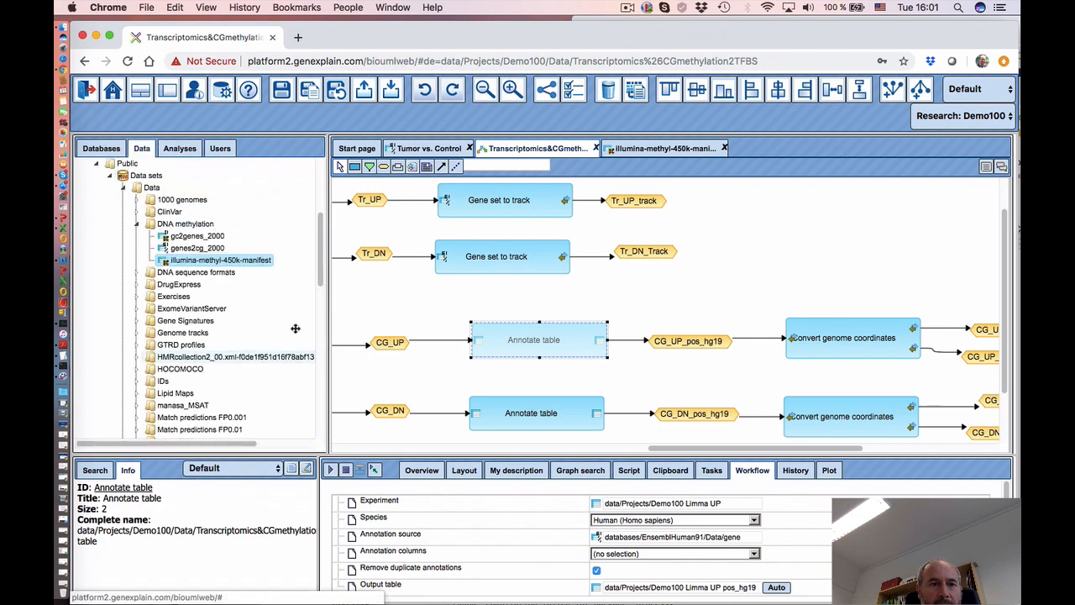
drag(320, 278, 317, 403)
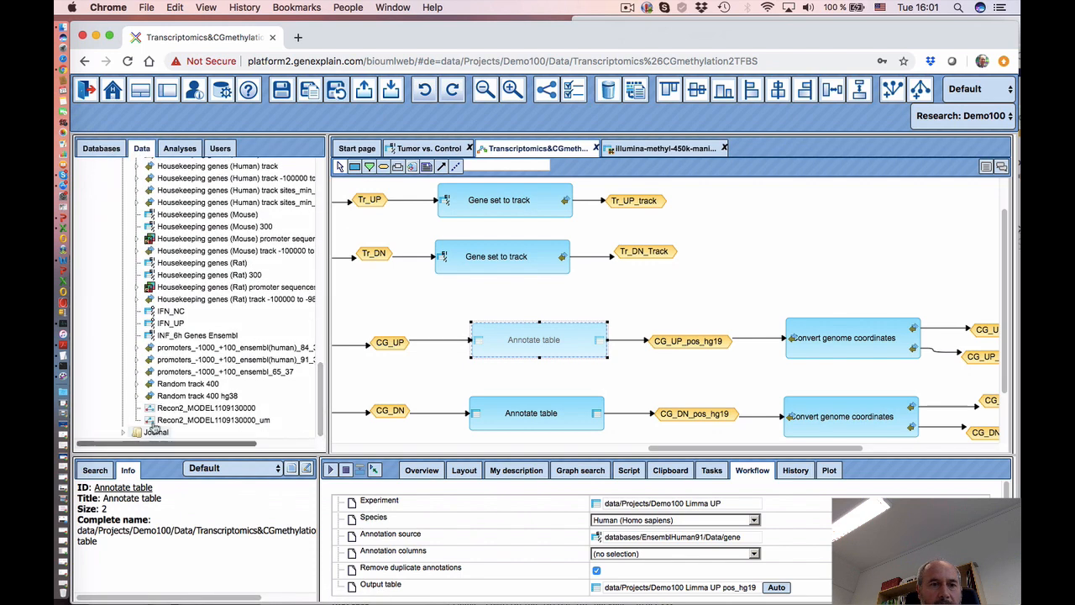
scroll(202, 339, up, 3)
scroll(201, 340, up, 8)
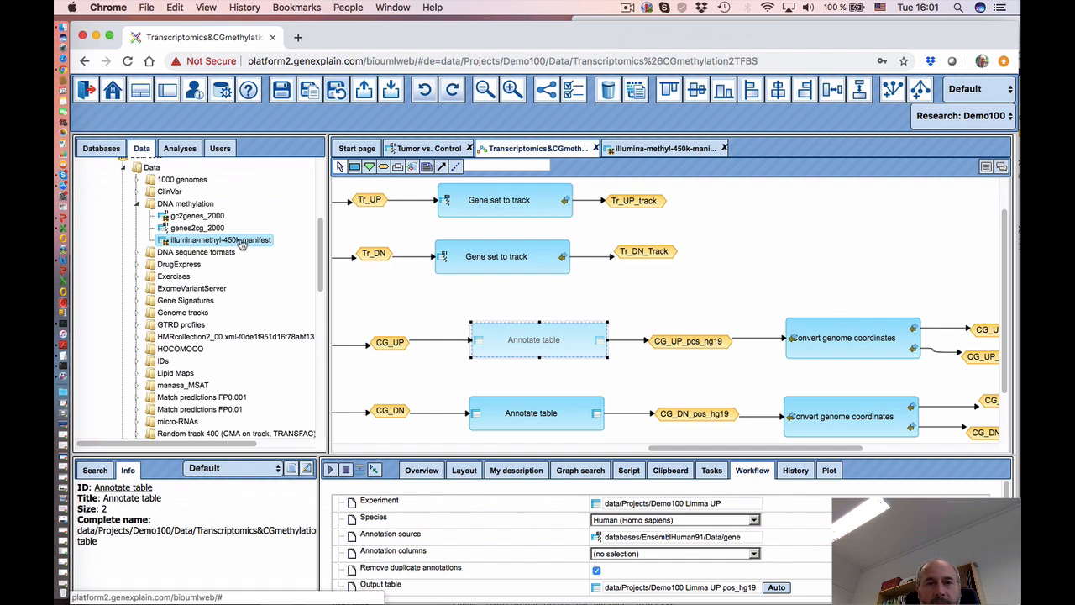
- Try using the copied illumina-methyl-450k-manifest path as annotation source, then cancel after the invalid-name error
click(239, 242)
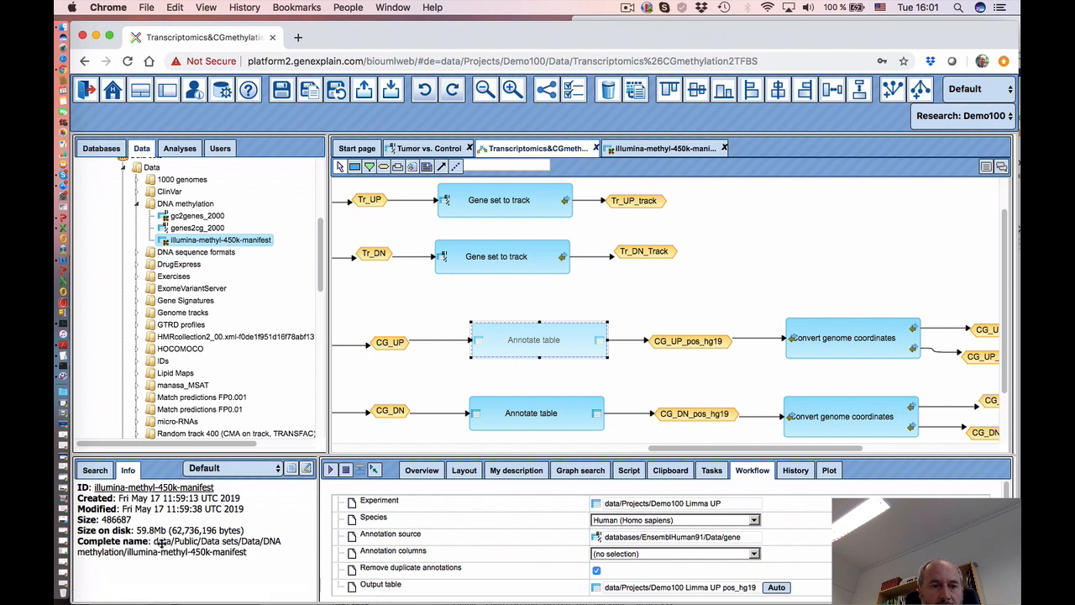
drag(248, 552, 153, 541)
key(super+c)
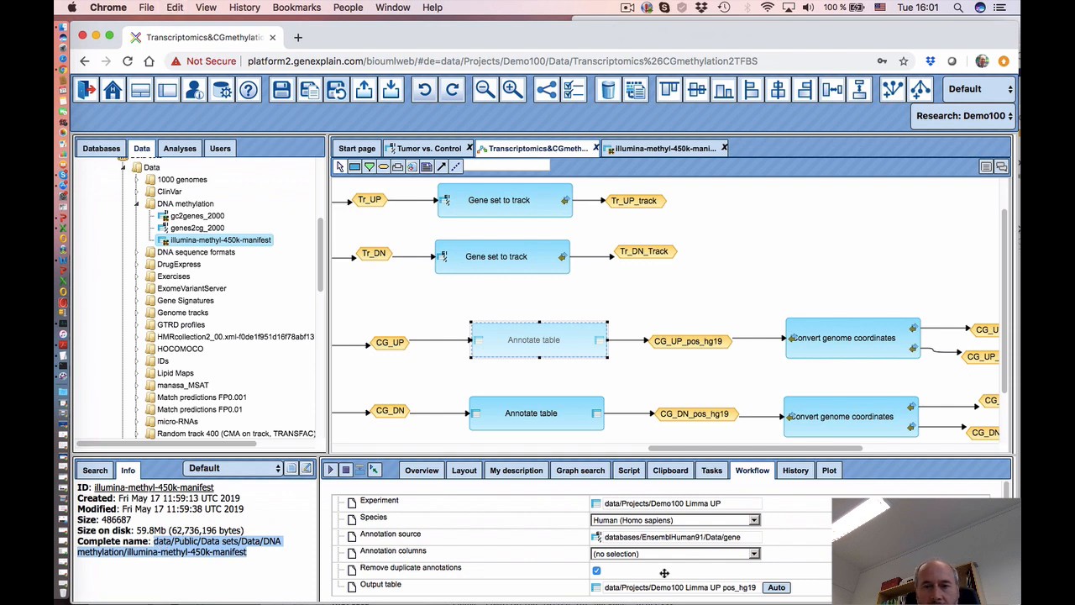
click(690, 536)
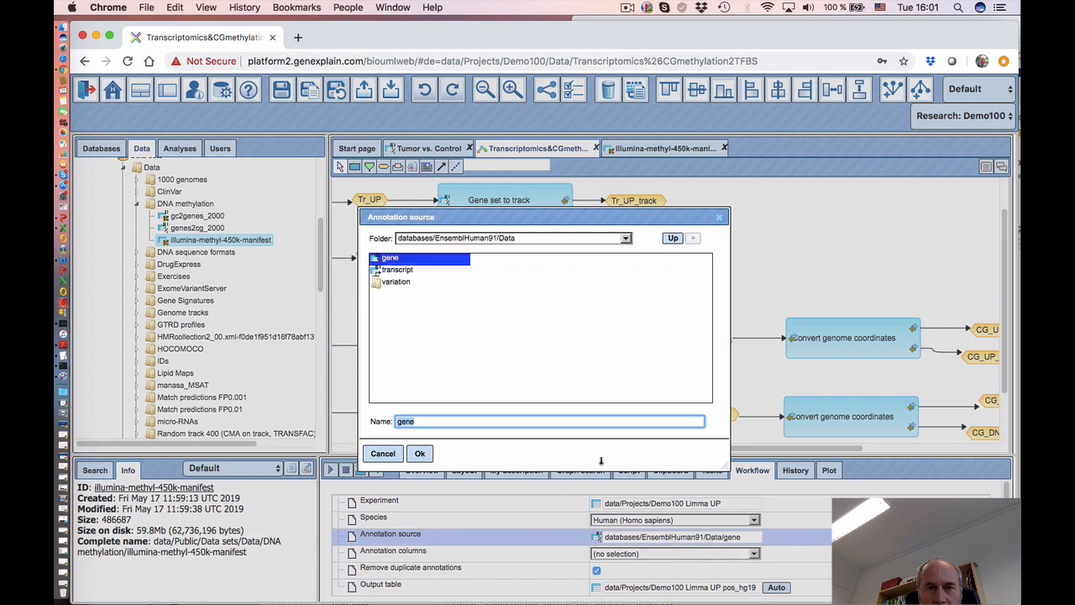
key(super+v)
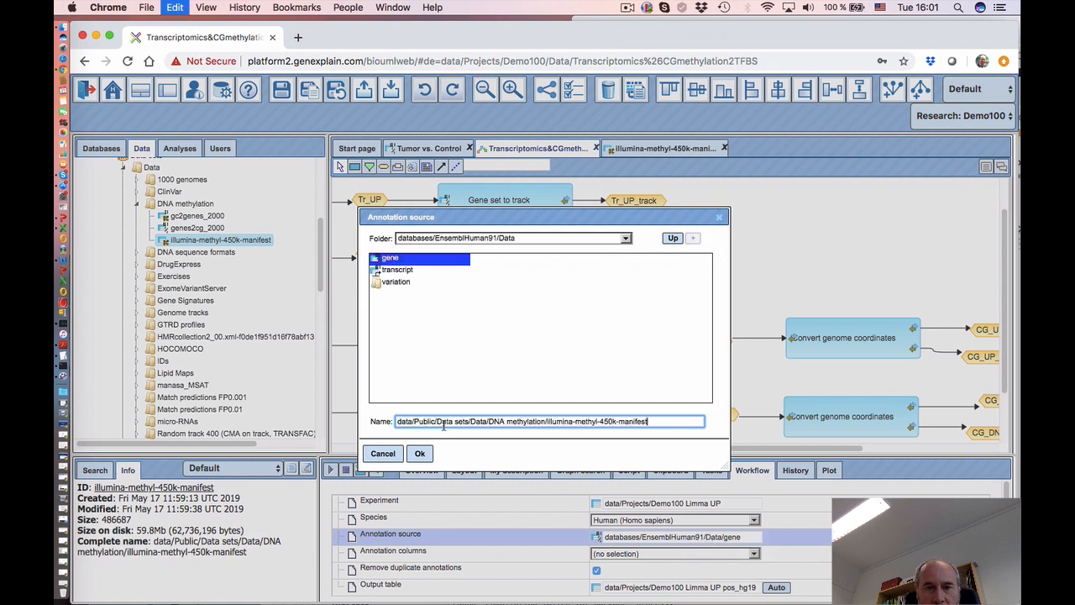
click(420, 454)
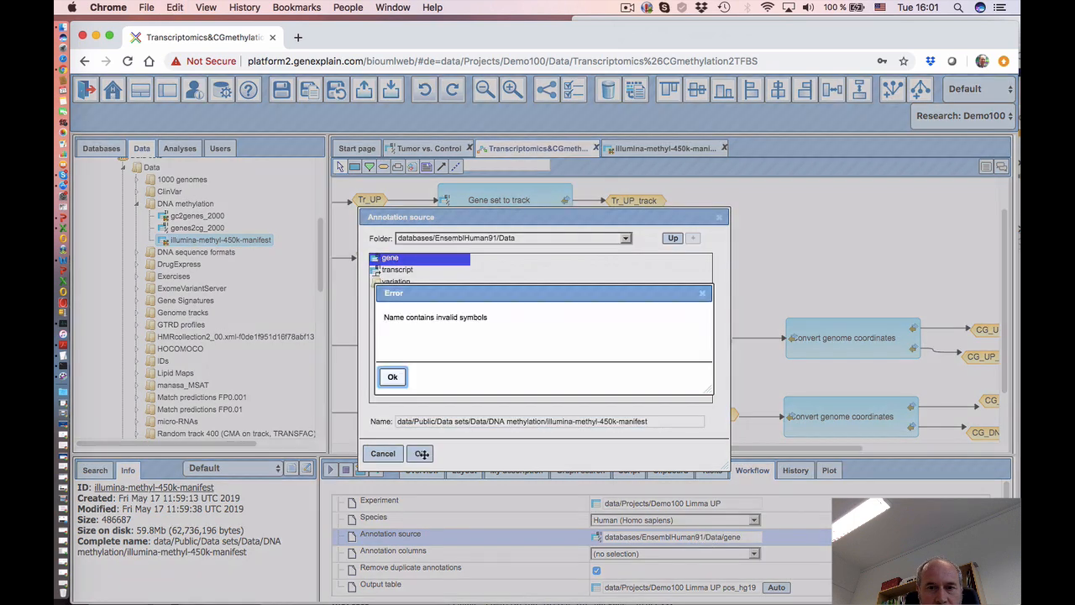
click(393, 377)
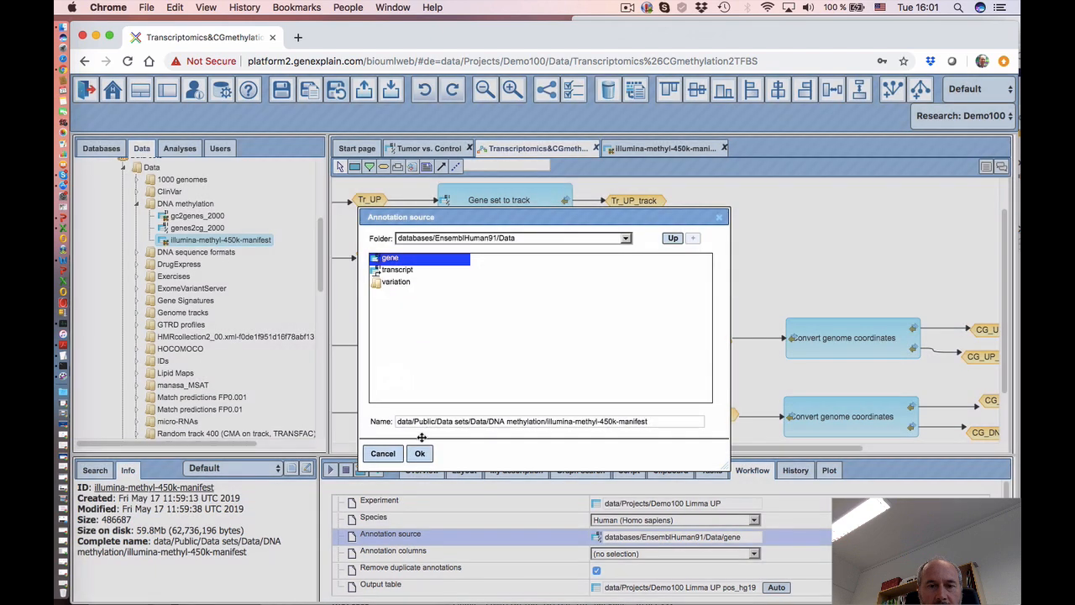
click(383, 454)
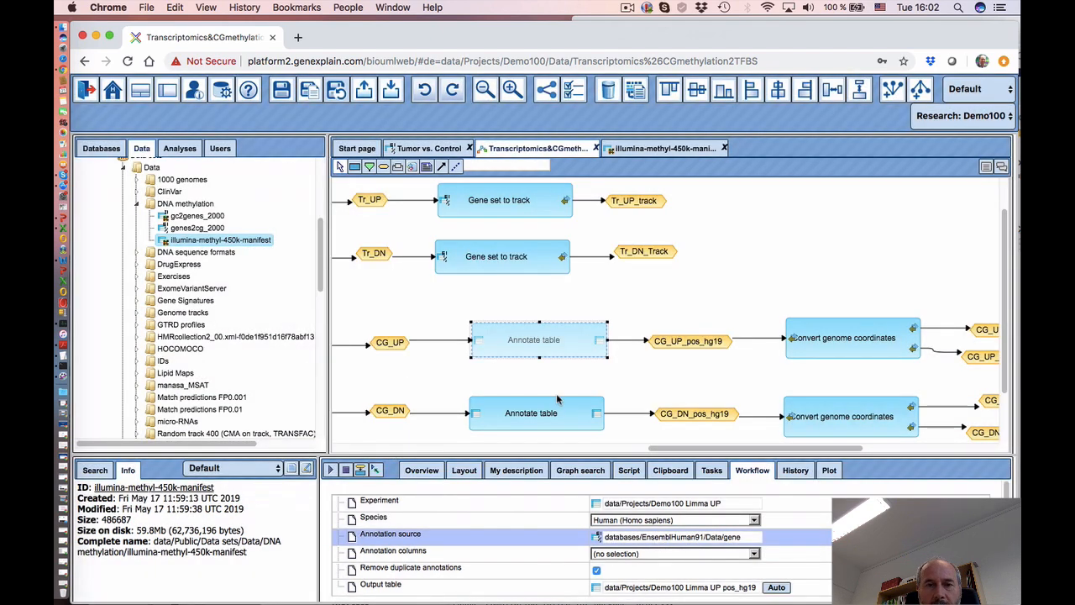
- Add illumina-methyl-450k-manifest to the workflow and link it into the upper Annotate table
click(817, 554)
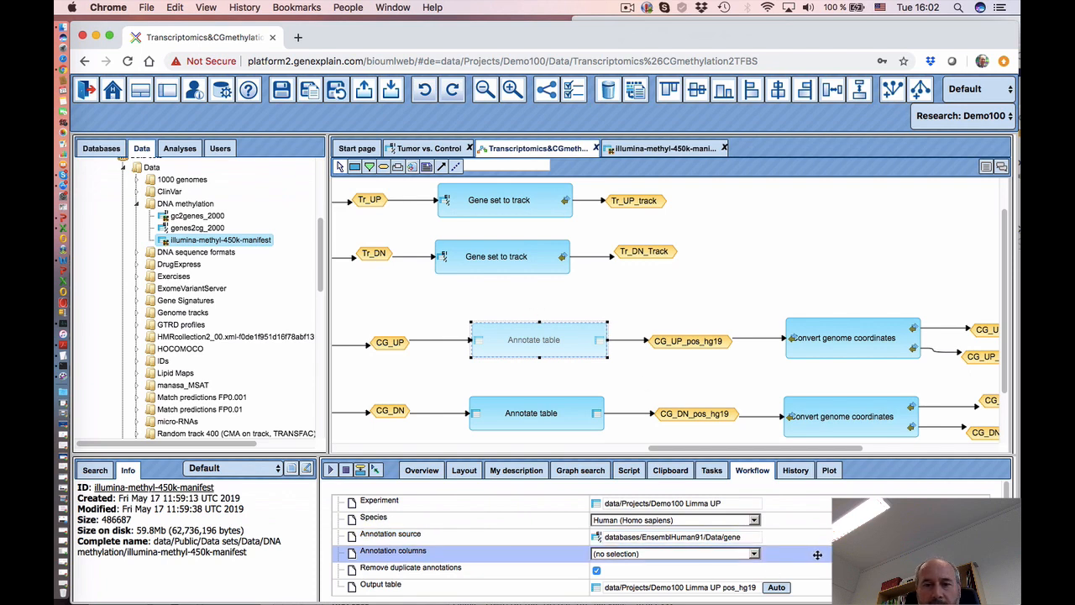
click(525, 306)
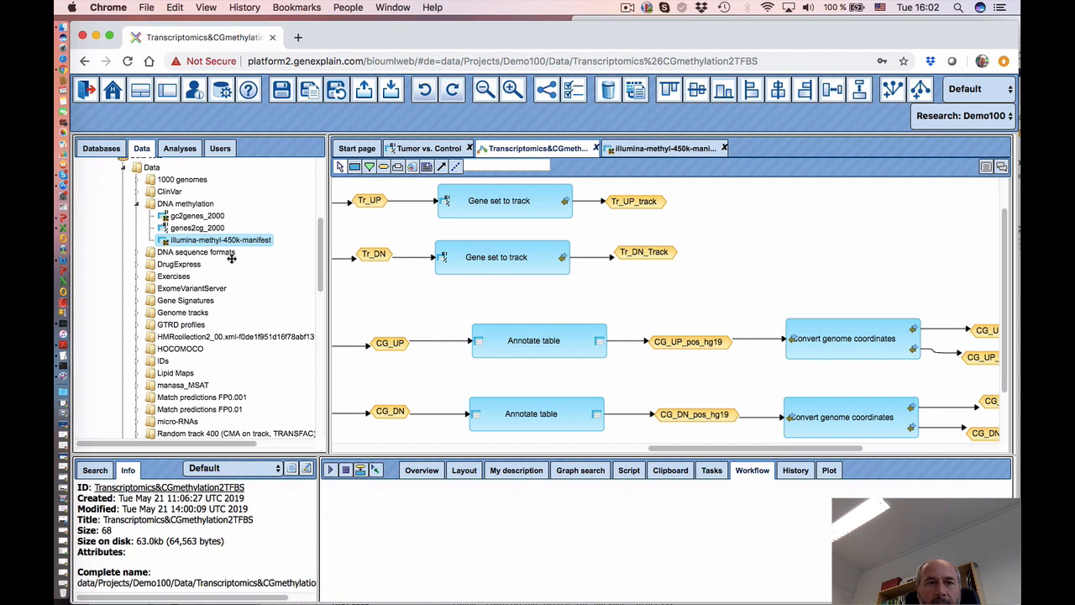
drag(233, 243, 564, 303)
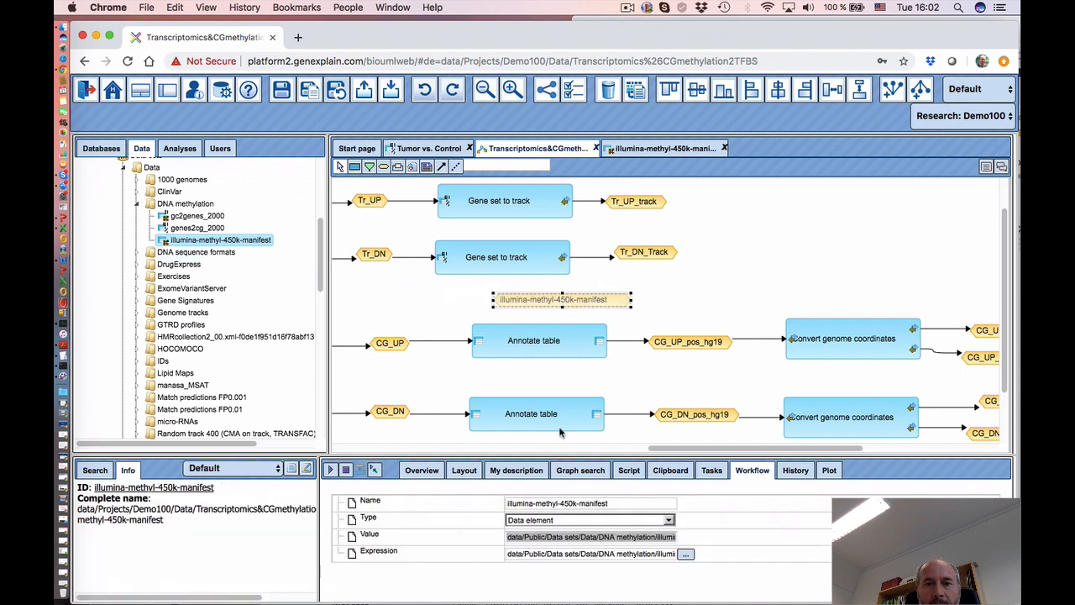
drag(536, 299, 514, 300)
click(531, 345)
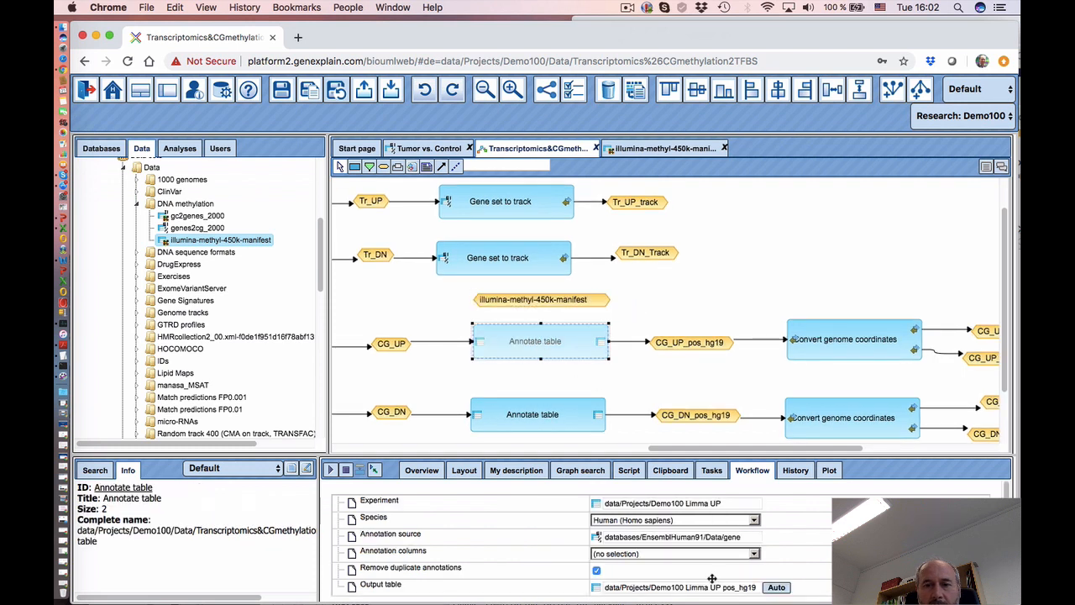
click(519, 557)
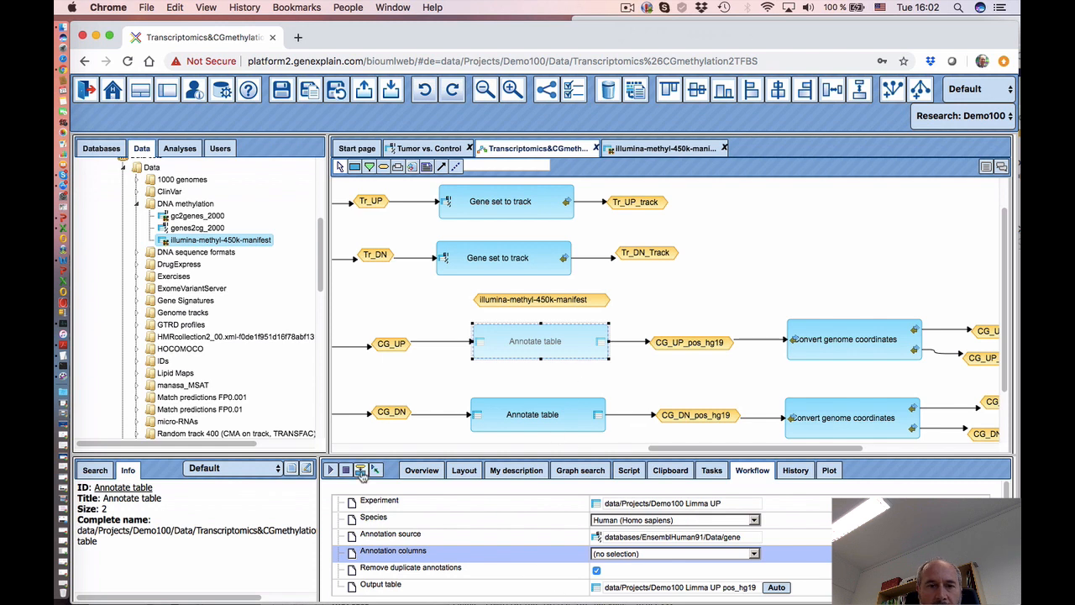
drag(543, 305, 517, 361)
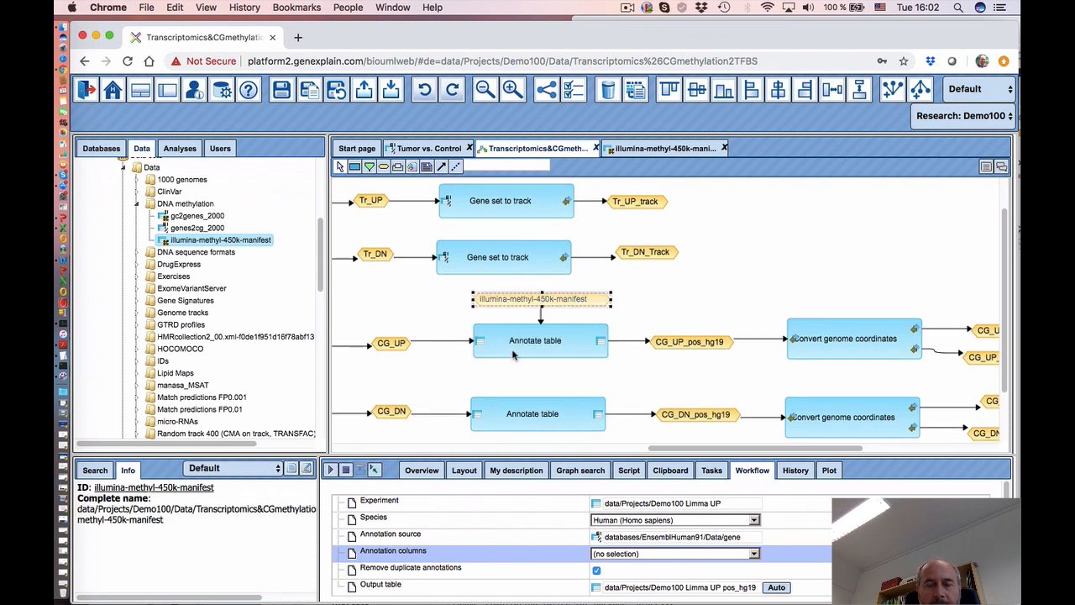
- Link the manifest into the lower Annotate table and set its annotation columns to CHR and MAPINFO
click(505, 418)
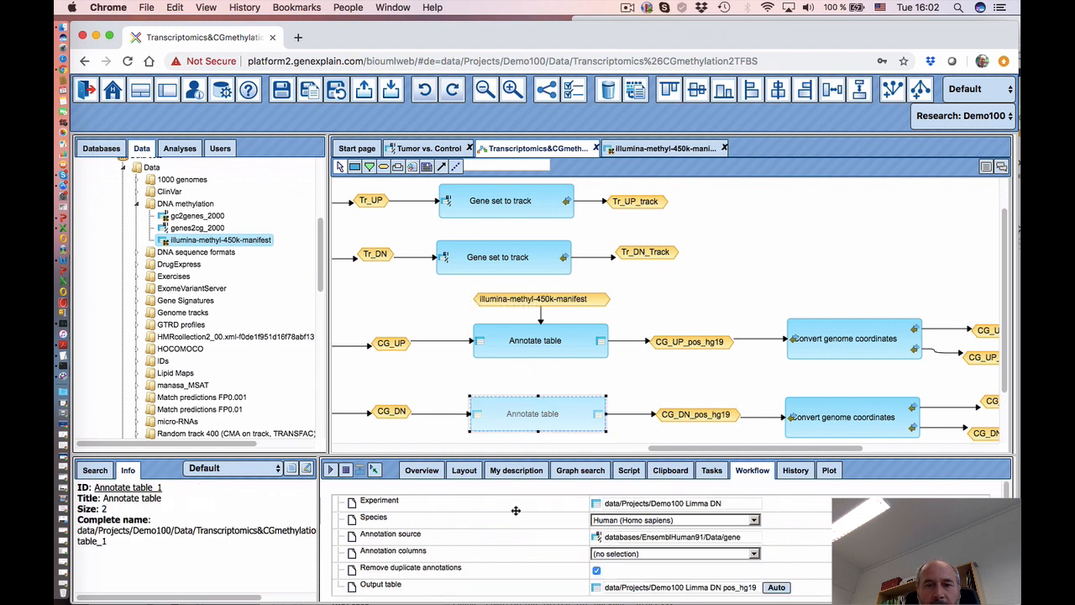
click(495, 559)
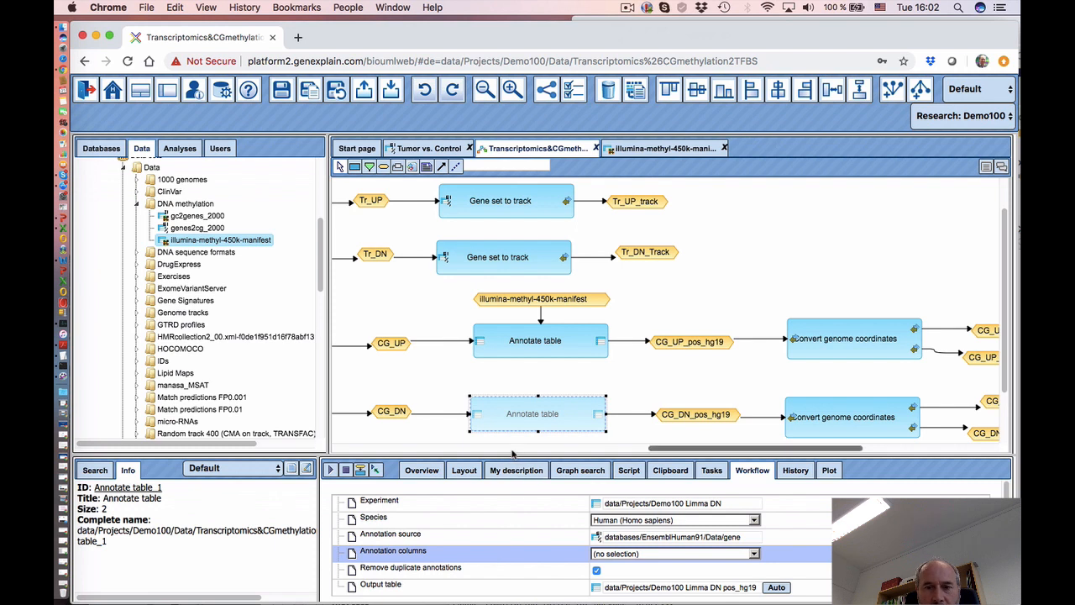
click(455, 538)
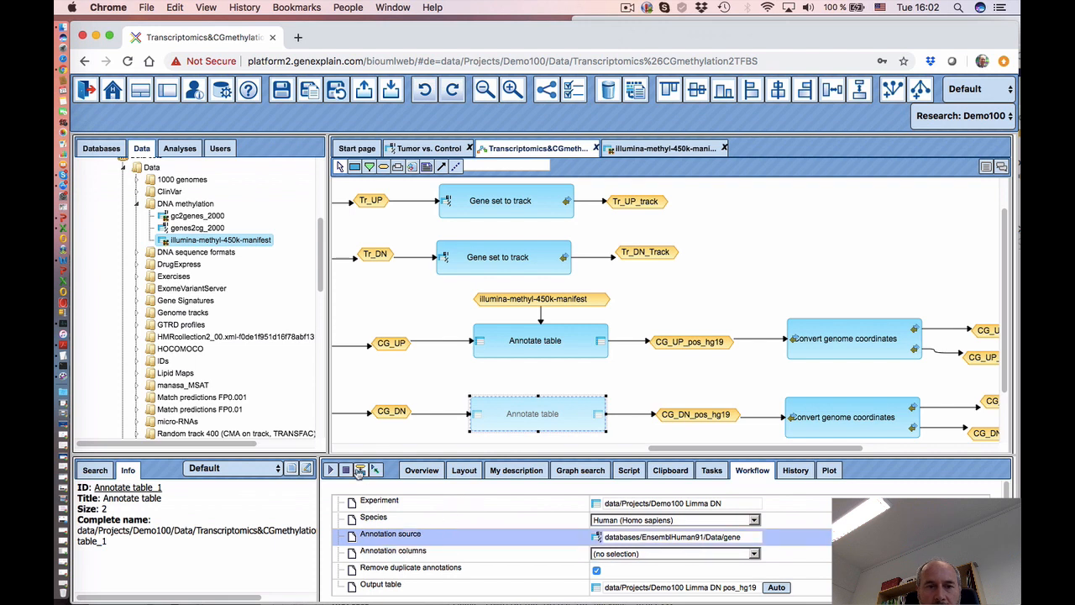
click(506, 300)
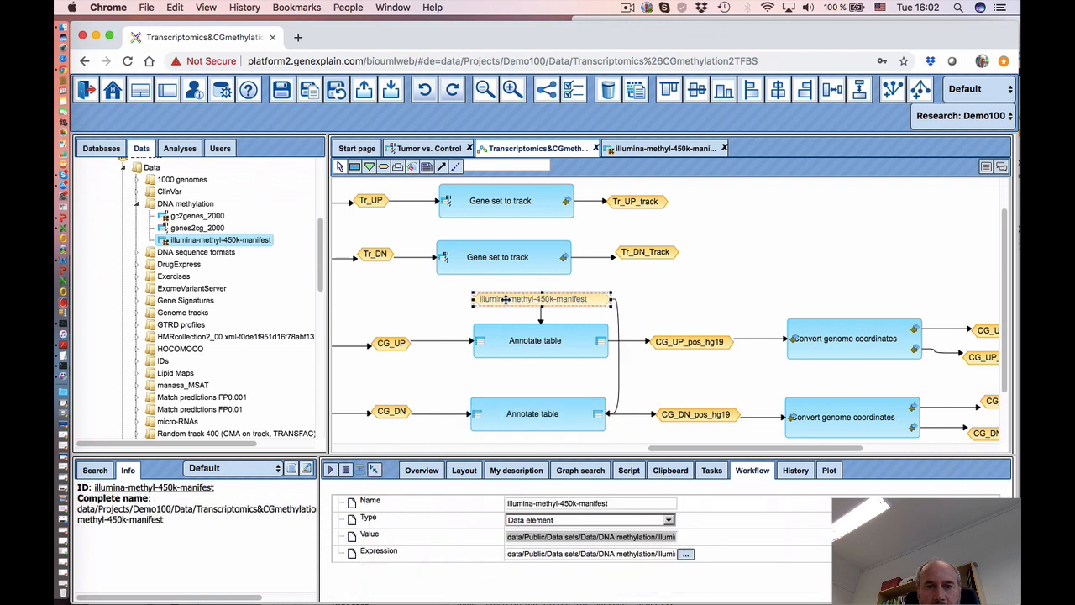
click(522, 412)
click(640, 554)
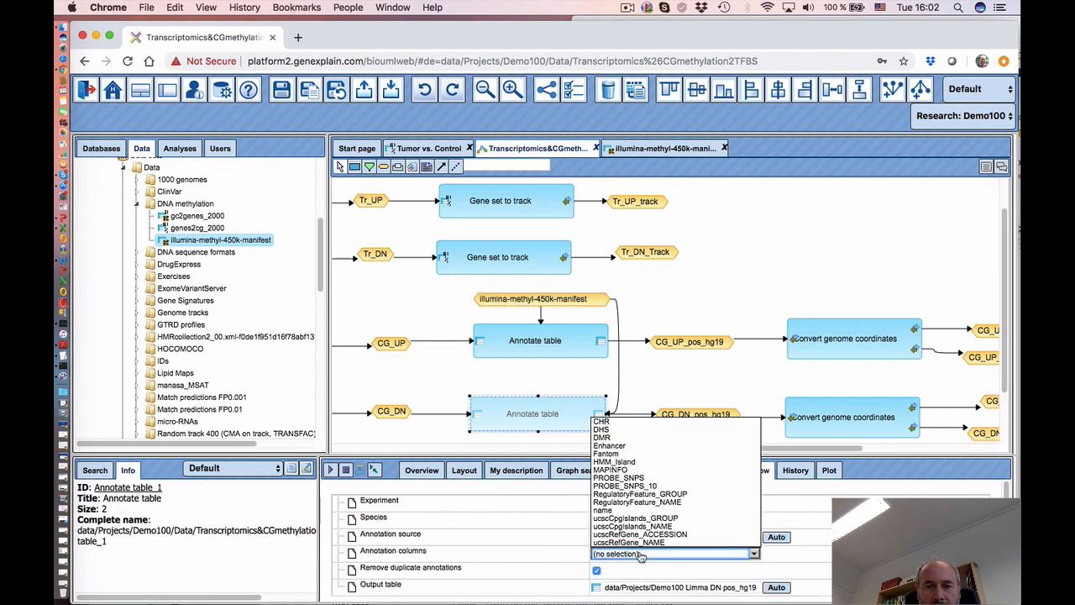
click(605, 423)
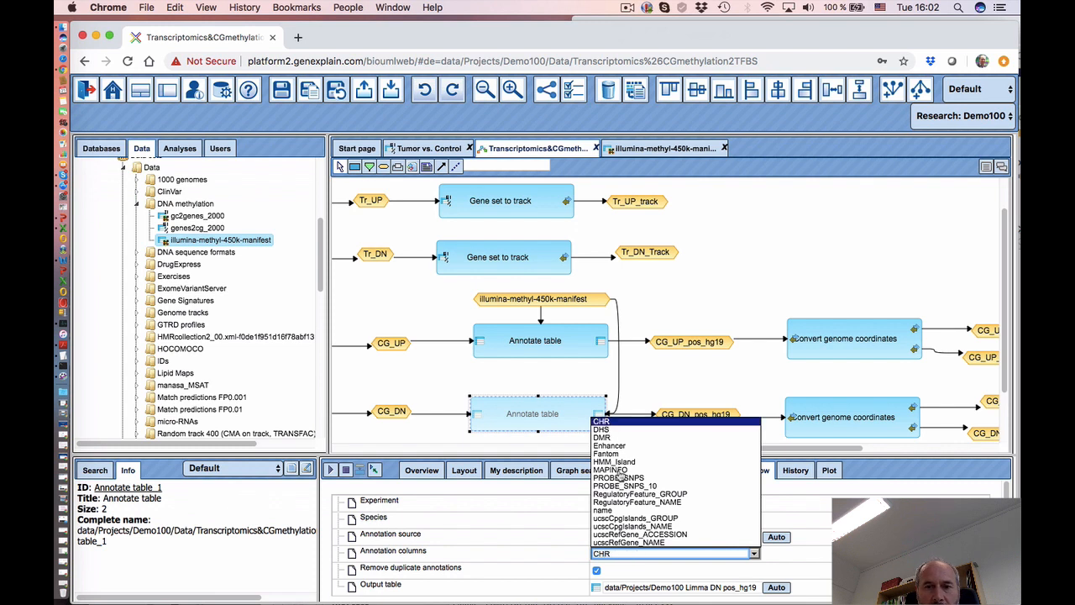
click(619, 472)
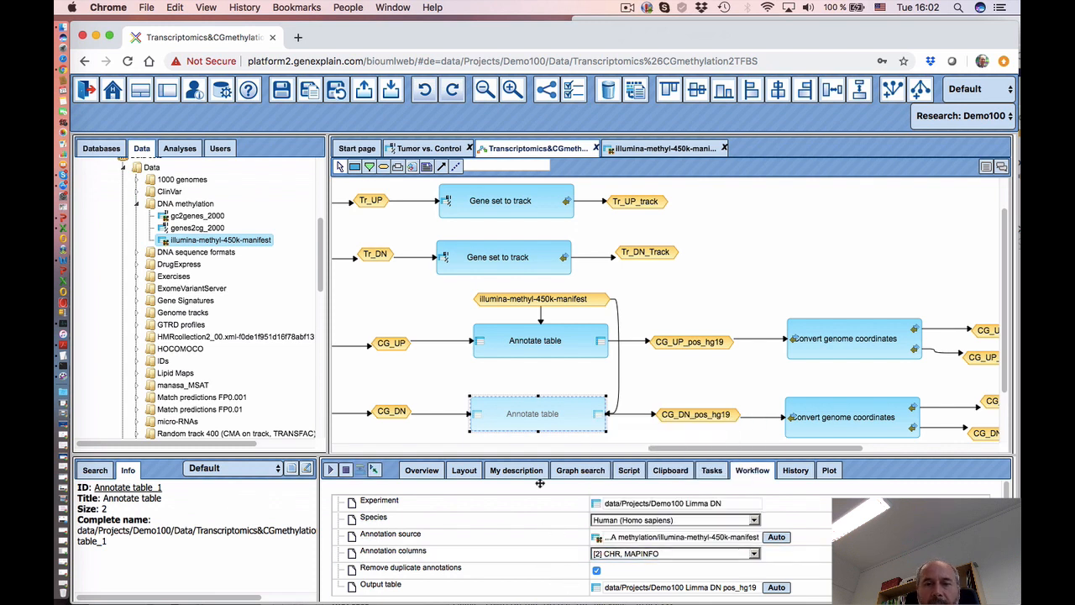
- Inspect the manifest link's options without changing anything
click(529, 301)
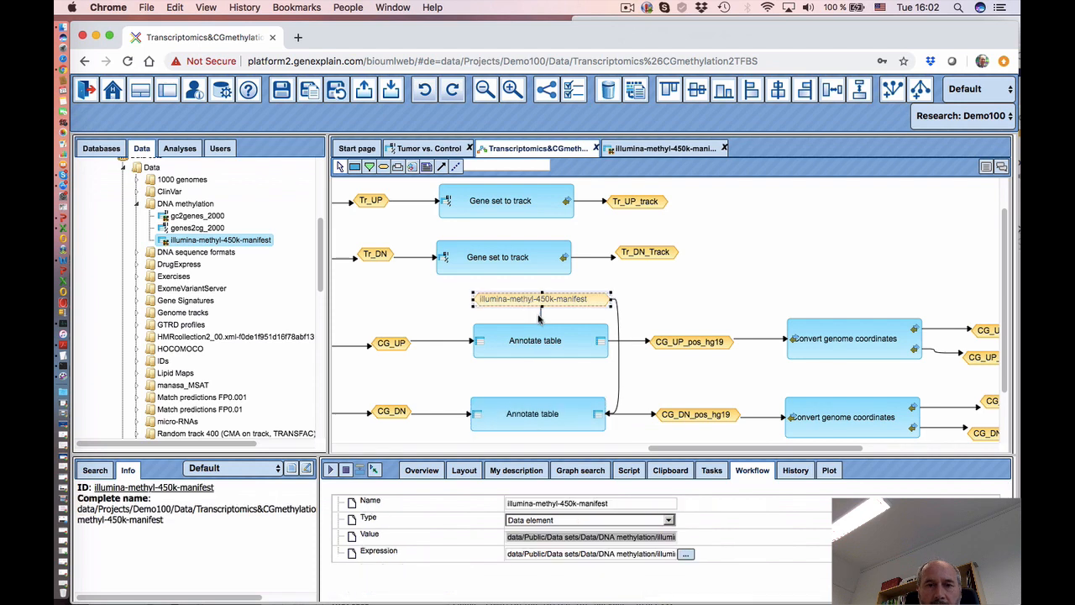
click(541, 316)
right_click(541, 314)
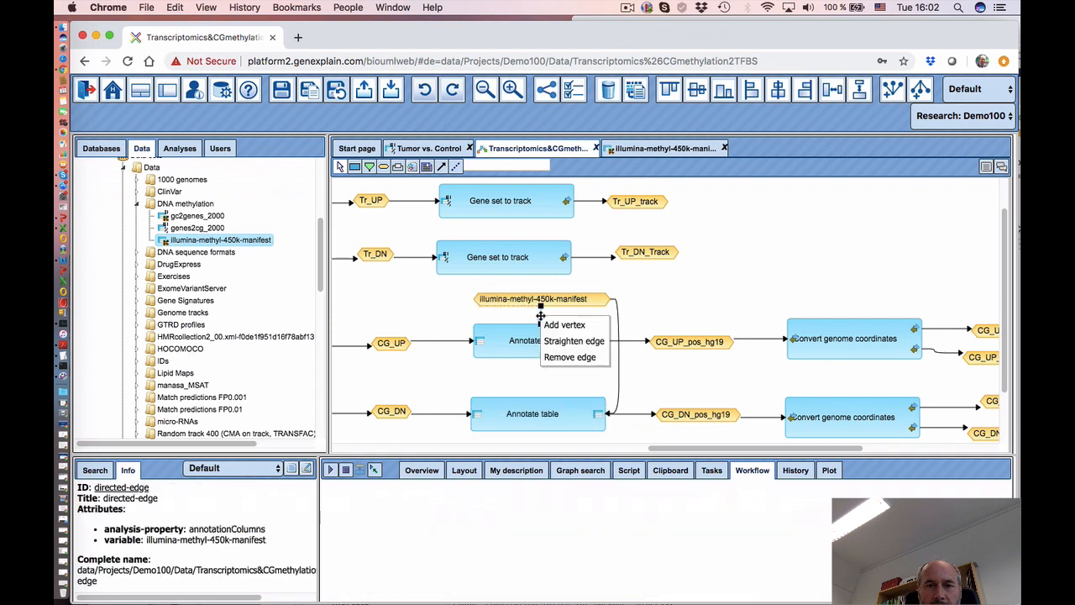
click(563, 360)
click(563, 360)
- Set the upper Annotate table's annotation columns to CHR and MAPINFO
click(523, 342)
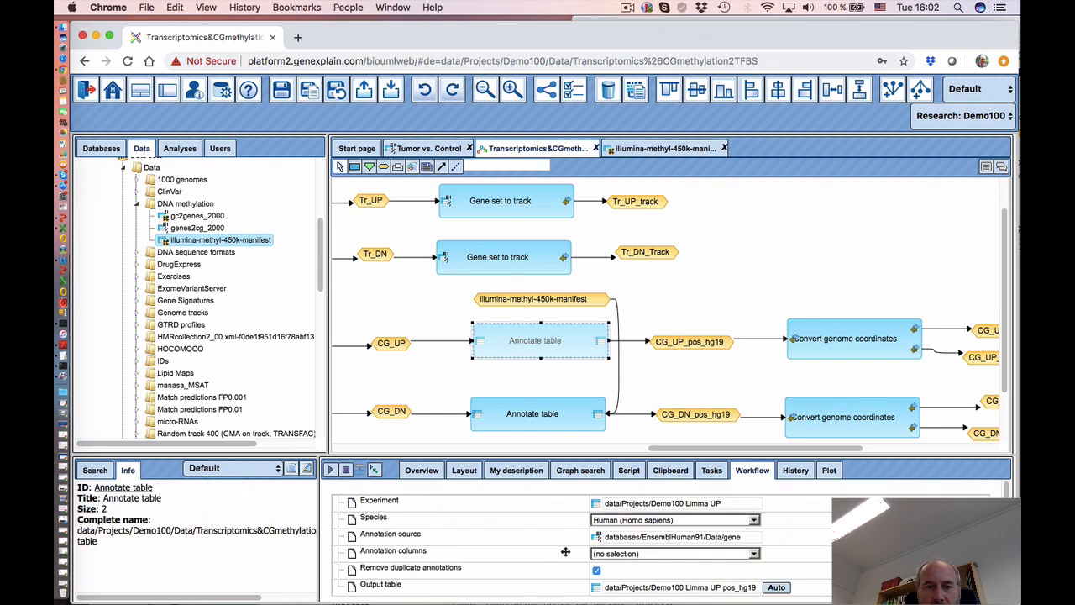
click(481, 537)
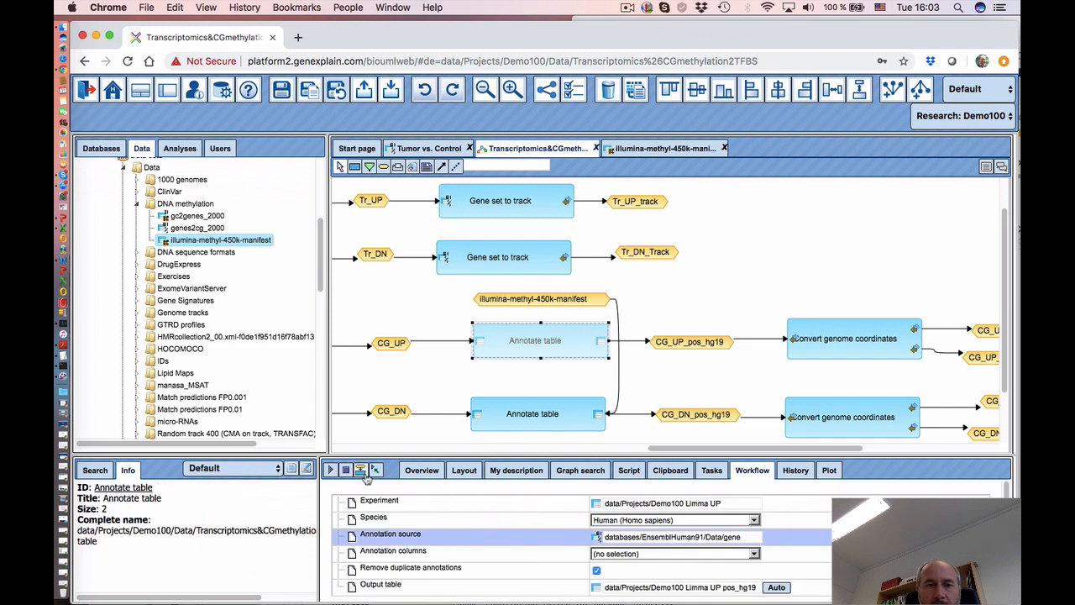
click(546, 300)
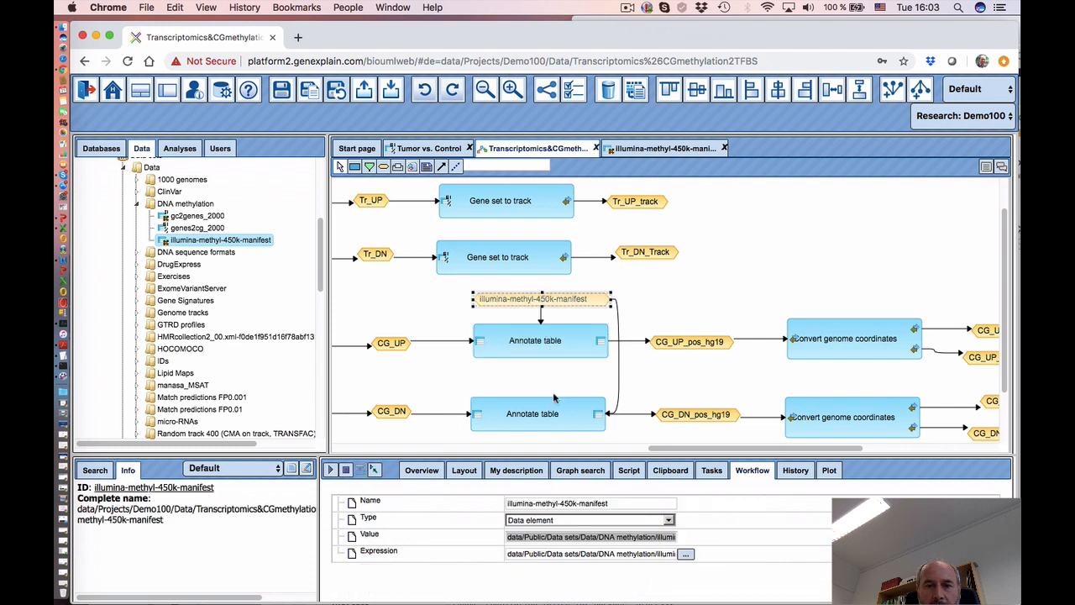
click(547, 351)
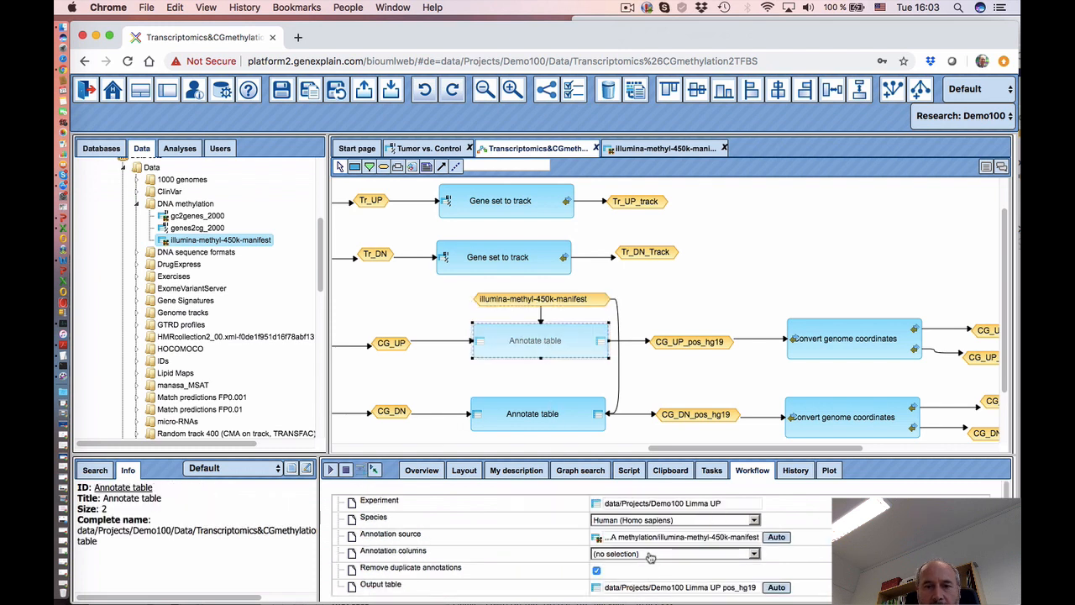
click(644, 556)
click(608, 422)
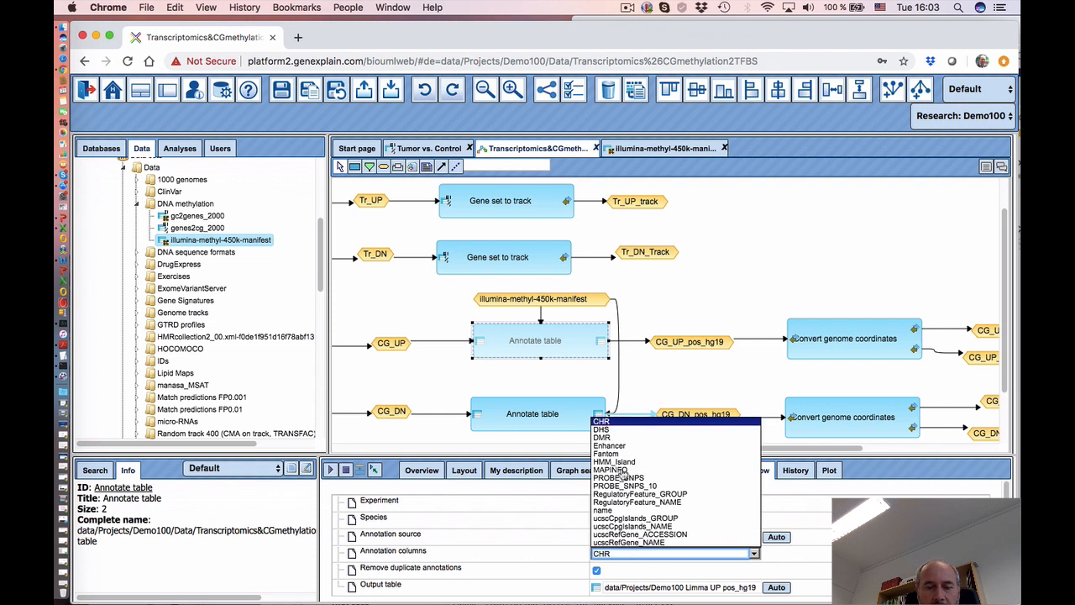
click(622, 470)
click(503, 512)
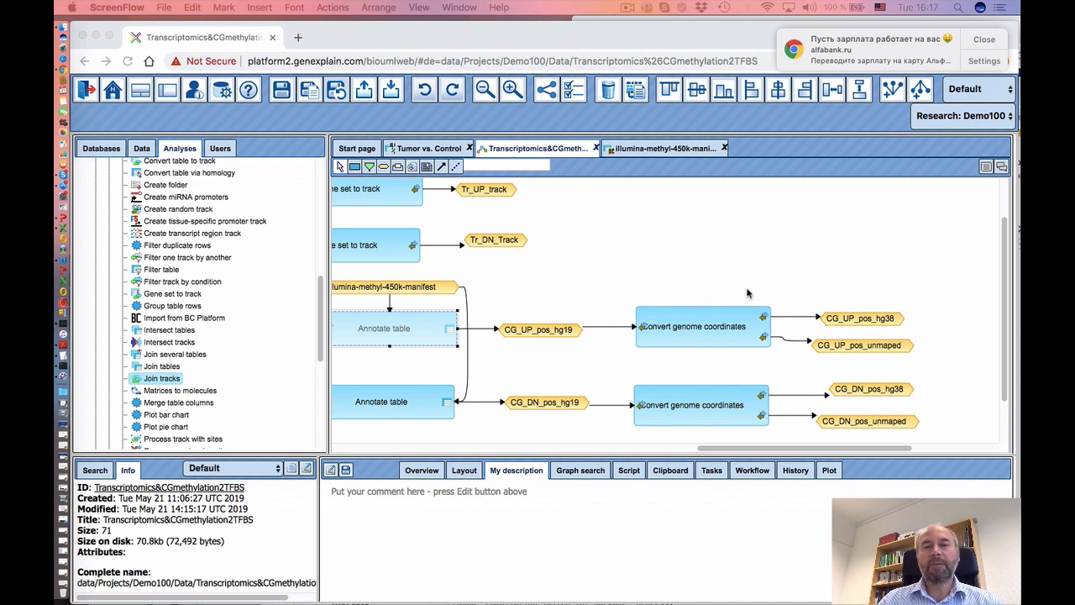
- Add a Filter one track by another step to the right of the hg38 outputs
click(717, 451)
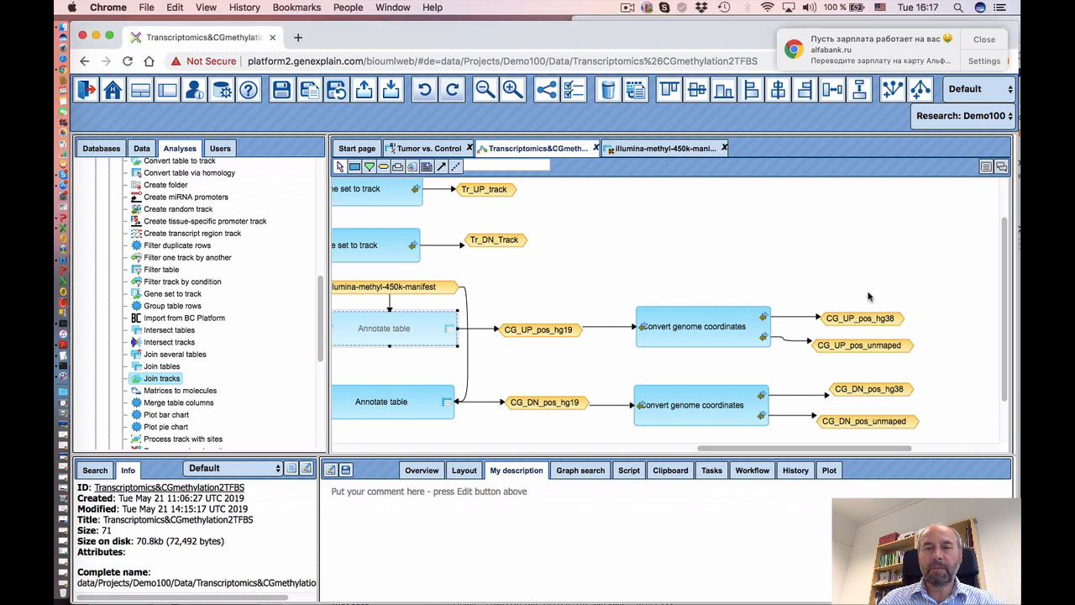
drag(800, 452, 822, 452)
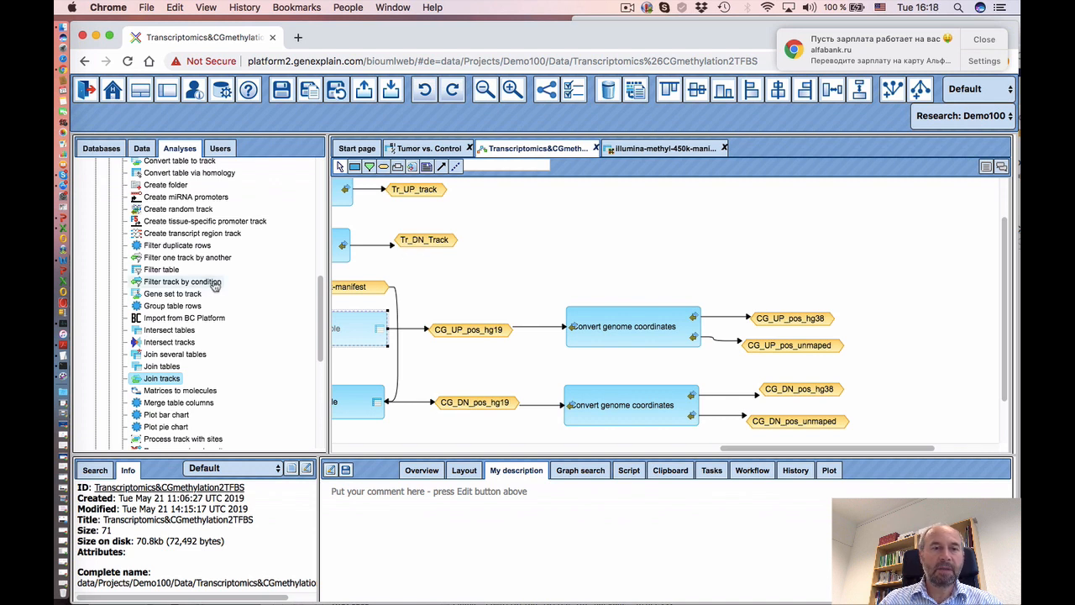
click(189, 263)
drag(189, 263, 763, 202)
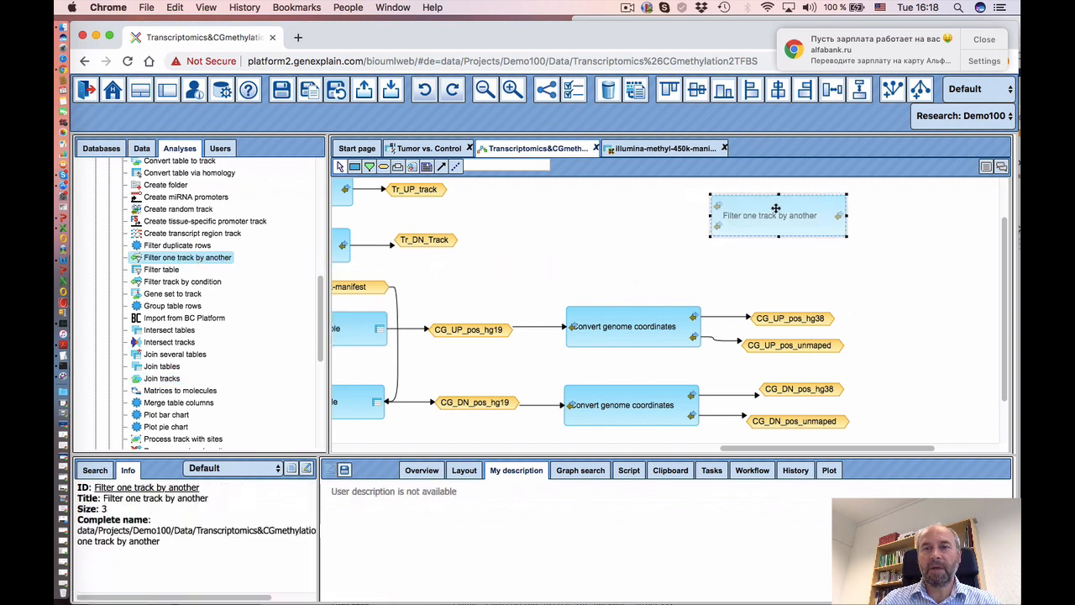
drag(826, 228, 950, 307)
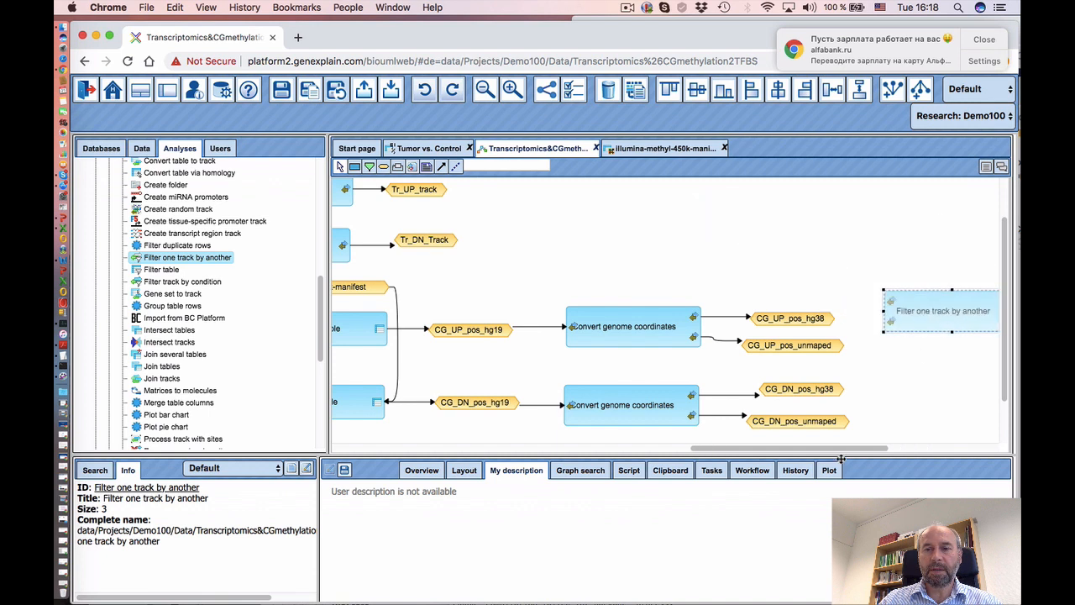
mouse_move(807, 451)
mouse_down()
mouse_move(874, 451)
mouse_move(812, 451)
mouse_up()
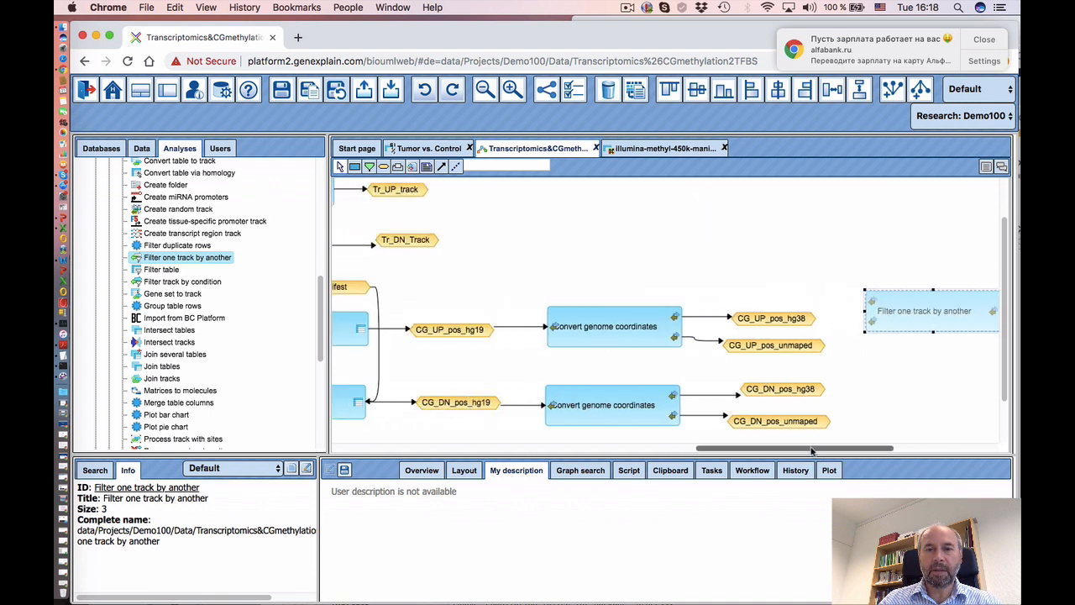
drag(905, 310, 911, 353)
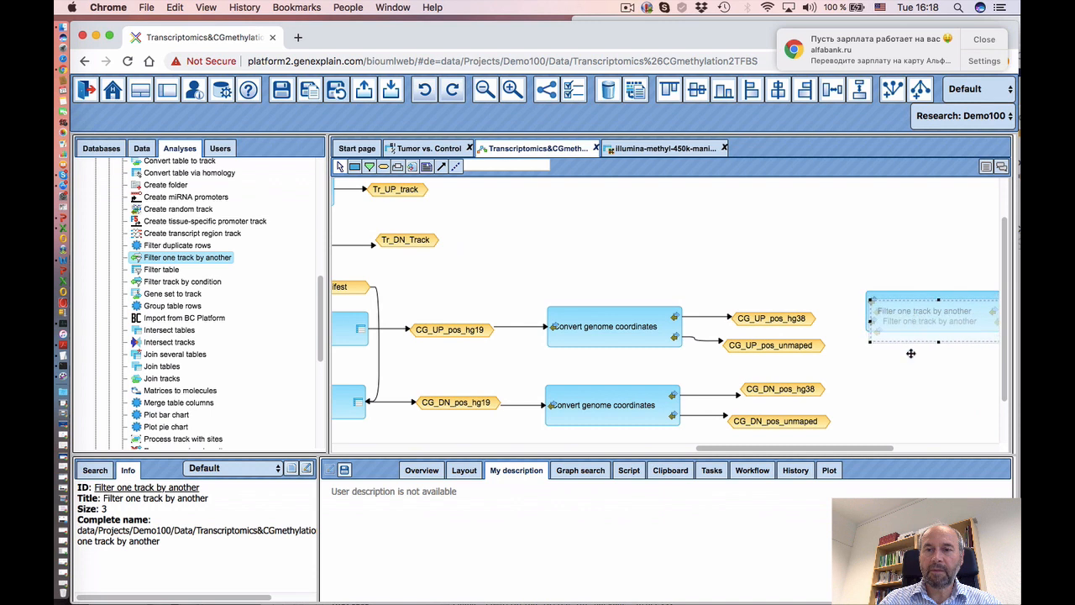
drag(912, 392, 910, 391)
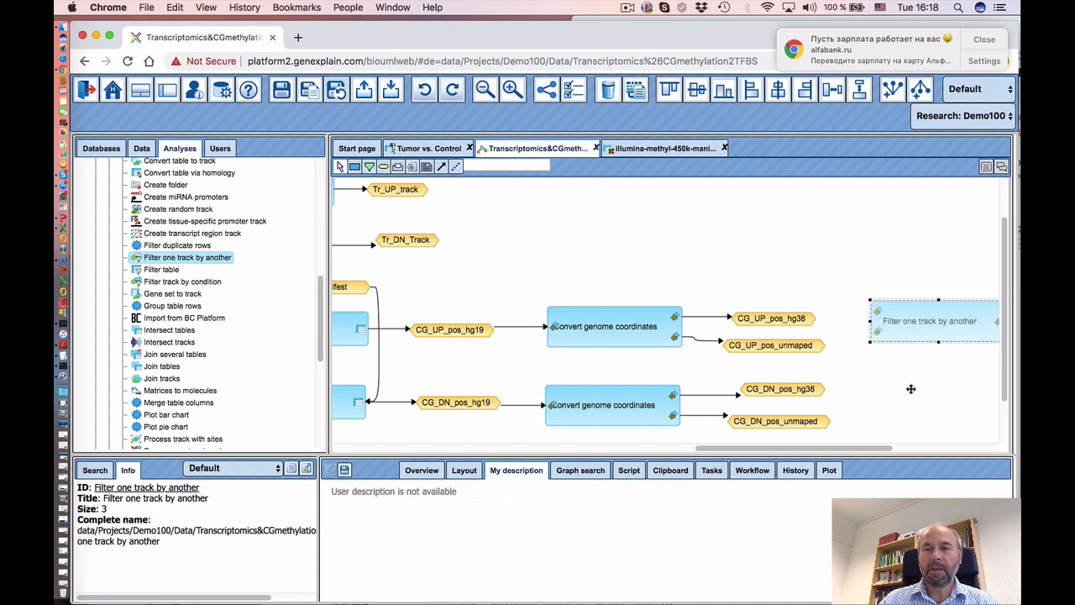
- Link CG_UP_pos_hg38 as the filter step's input track and Tr_UP_track as its filter track
click(771, 321)
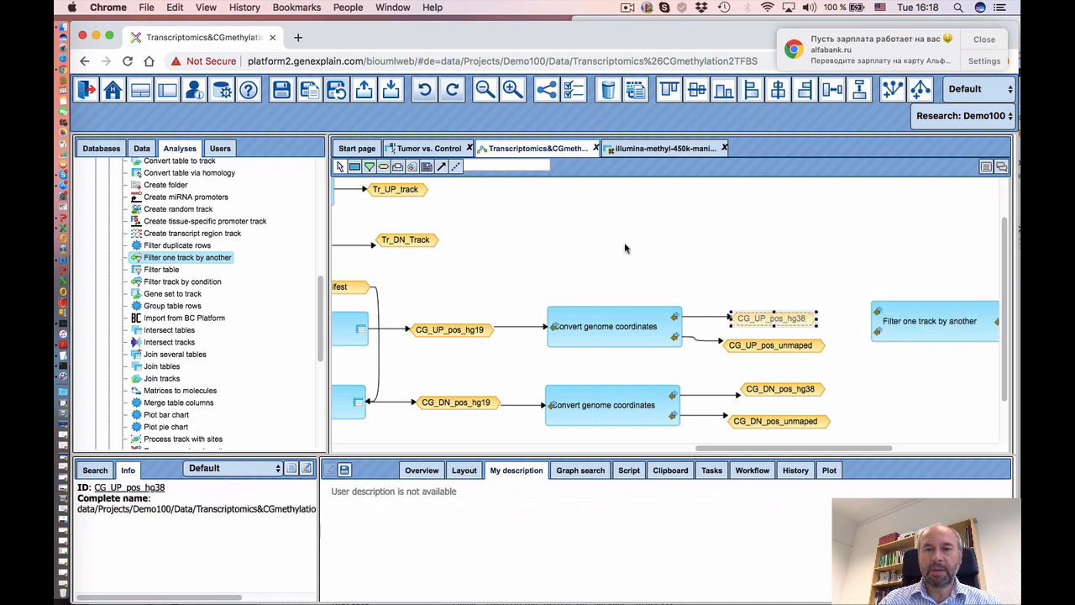
click(441, 168)
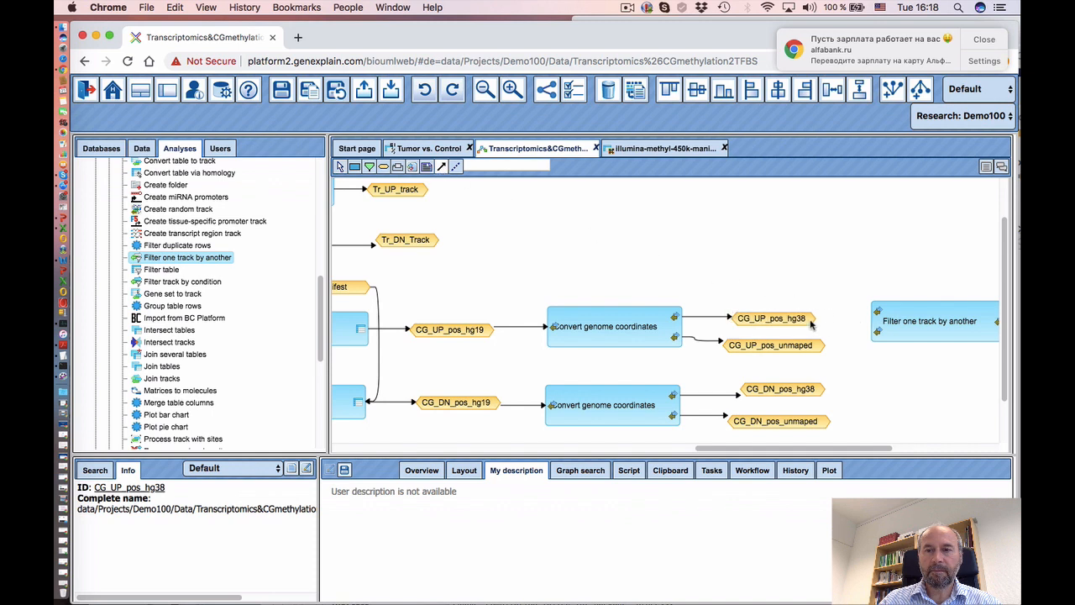
drag(811, 324, 877, 311)
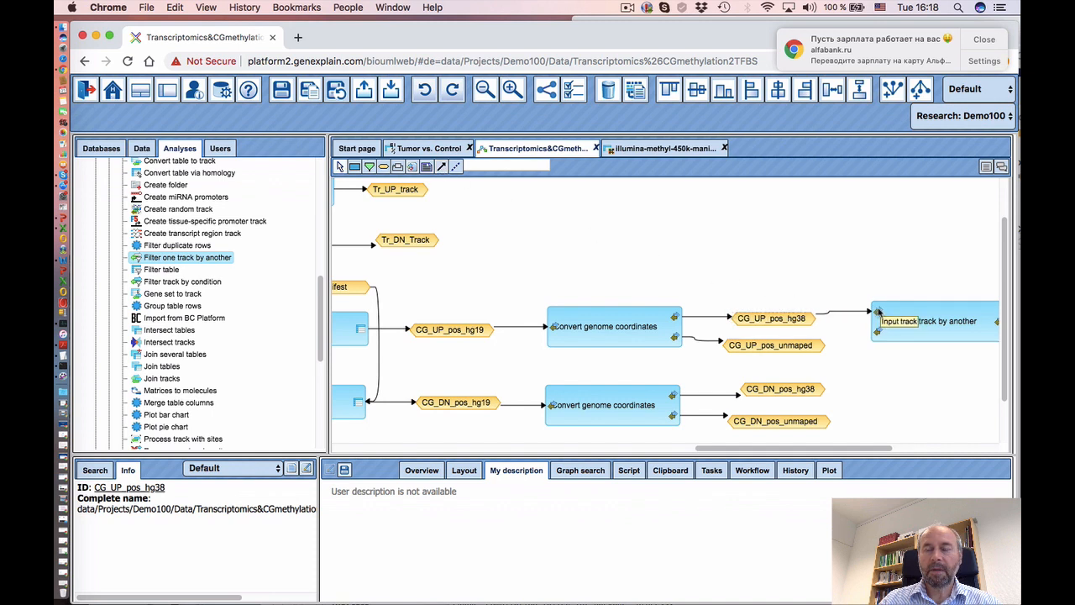
click(441, 166)
drag(408, 190, 883, 221)
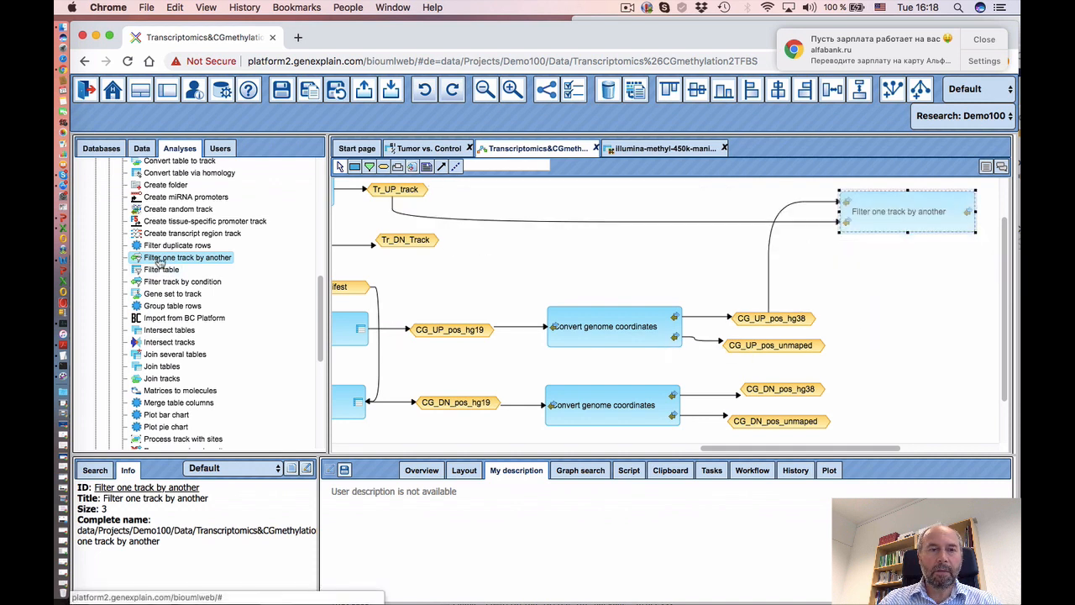
- Add a second Filter one track by another step and delete a misplaced link into it
drag(159, 263, 878, 275)
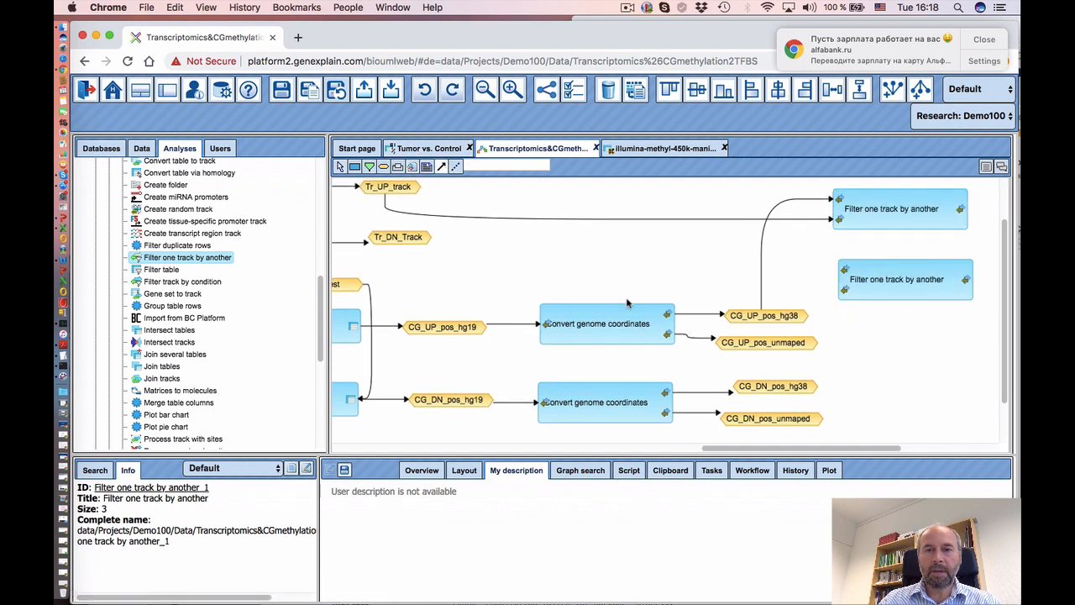
click(768, 316)
click(845, 291)
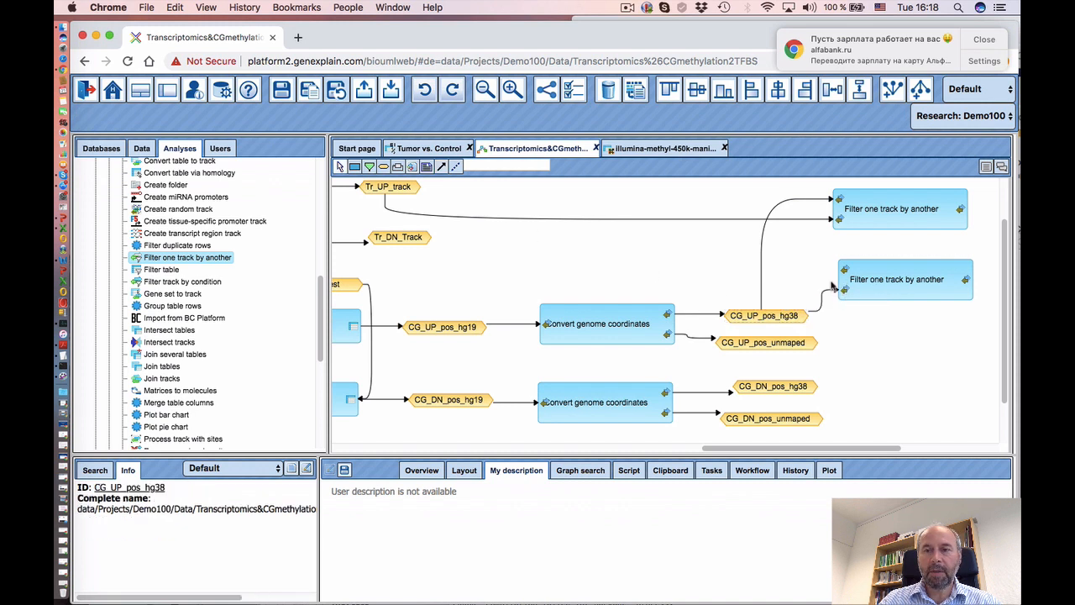
click(820, 304)
right_click(821, 304)
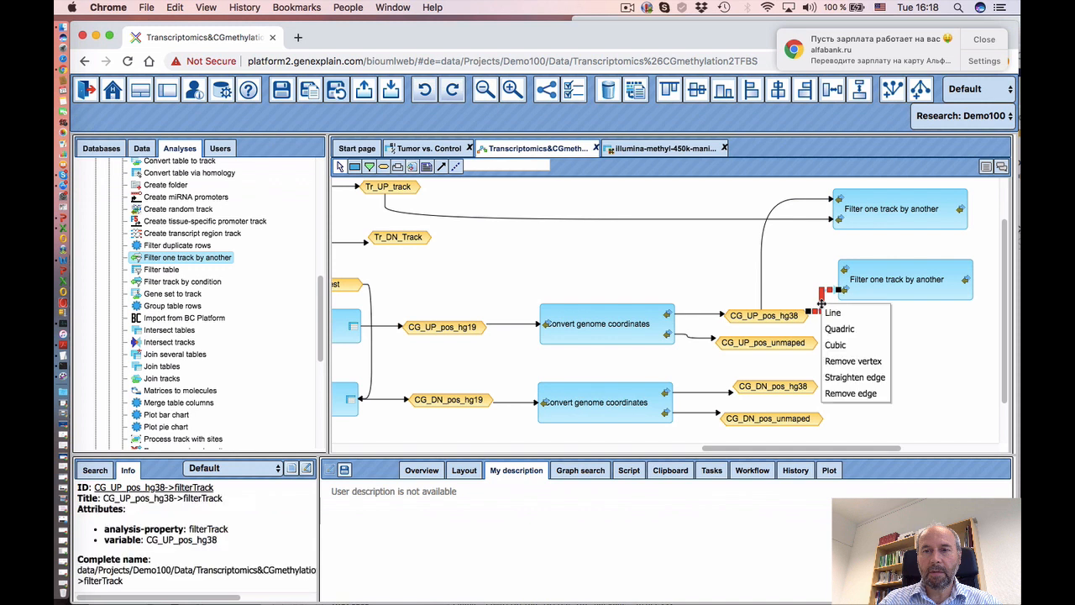
click(850, 395)
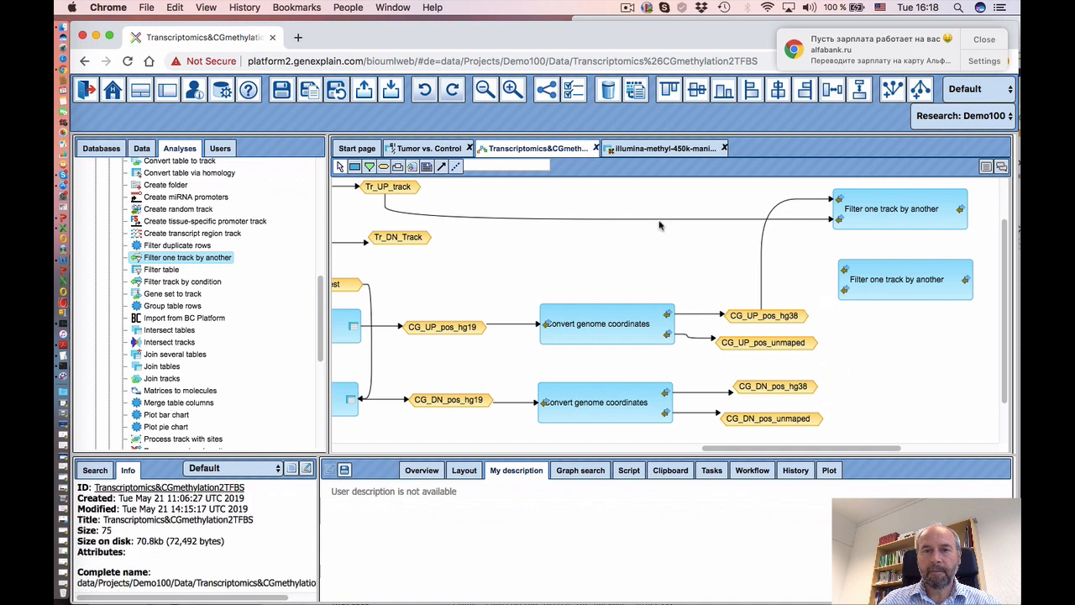
- Link CG_UP_pos_hg38 as the lower filter's input track and Tr_DN_Track as its filter track
drag(765, 321, 847, 271)
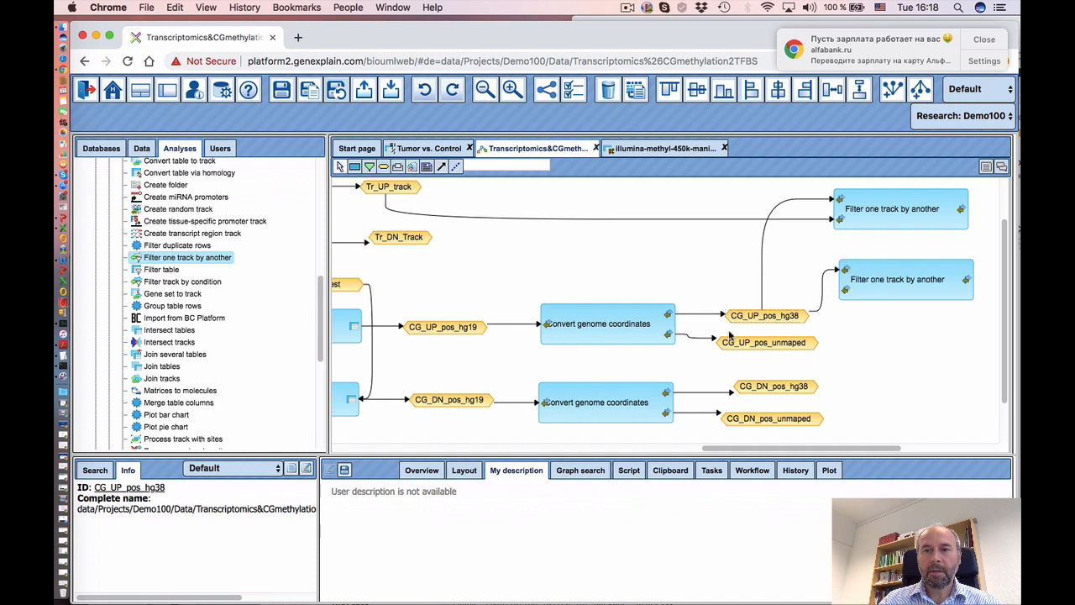
click(438, 169)
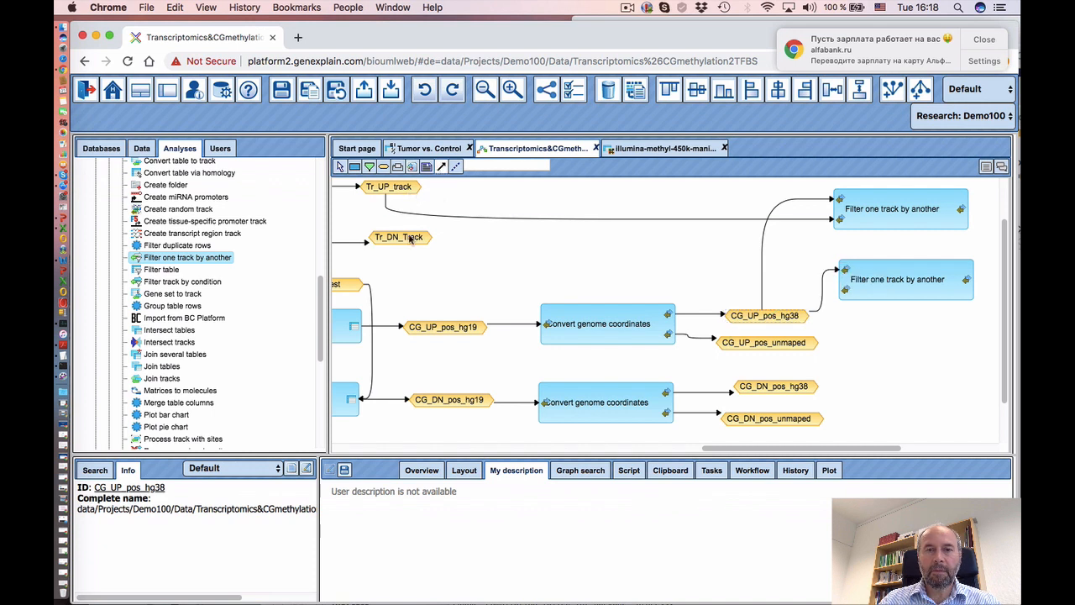
click(400, 238)
drag(403, 239, 845, 289)
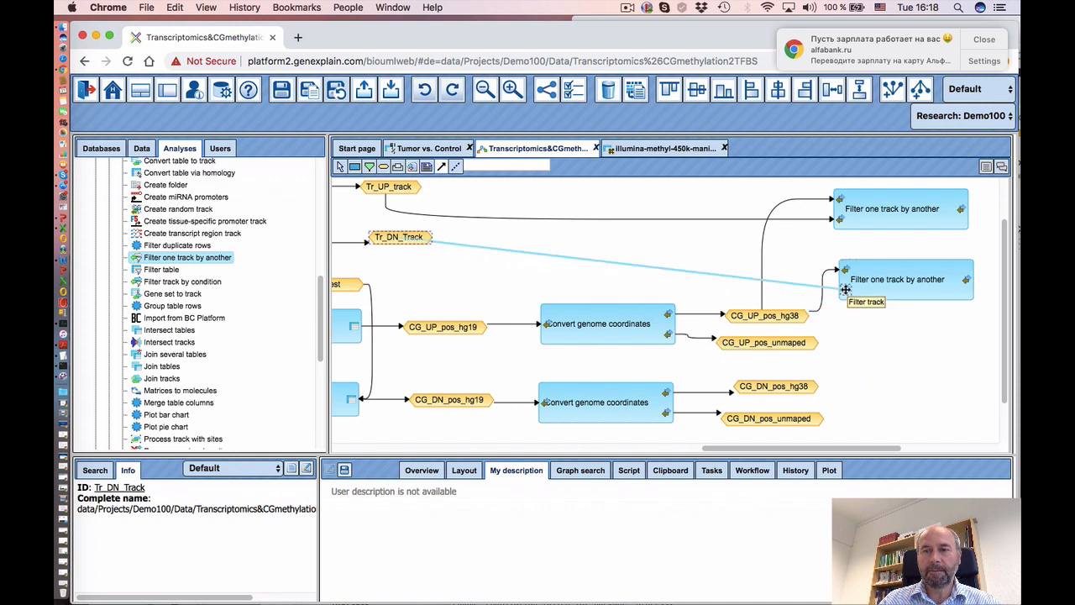
click(846, 291)
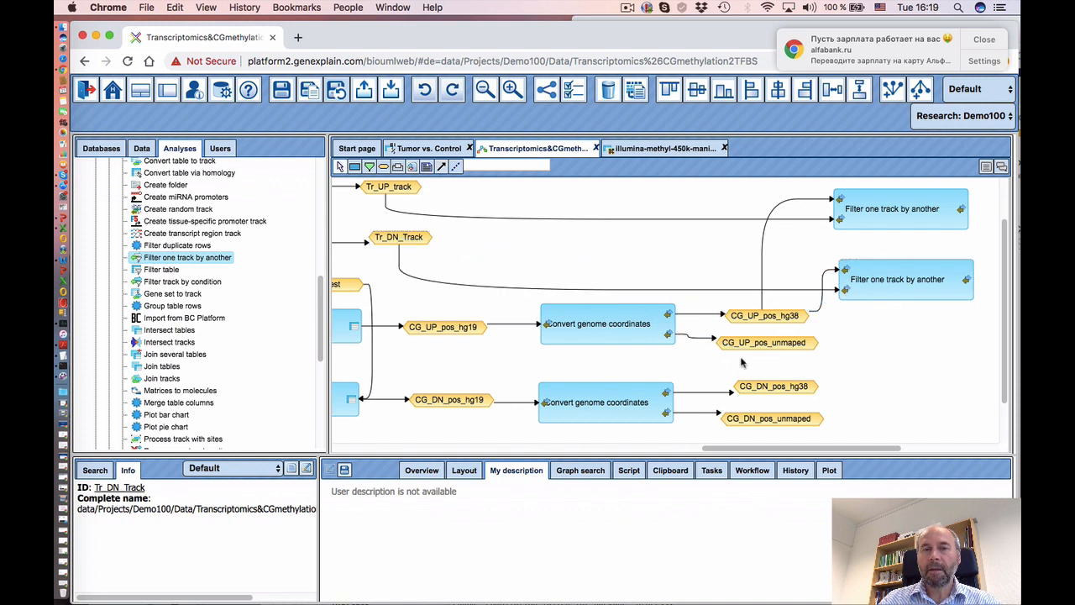
drag(743, 452, 805, 452)
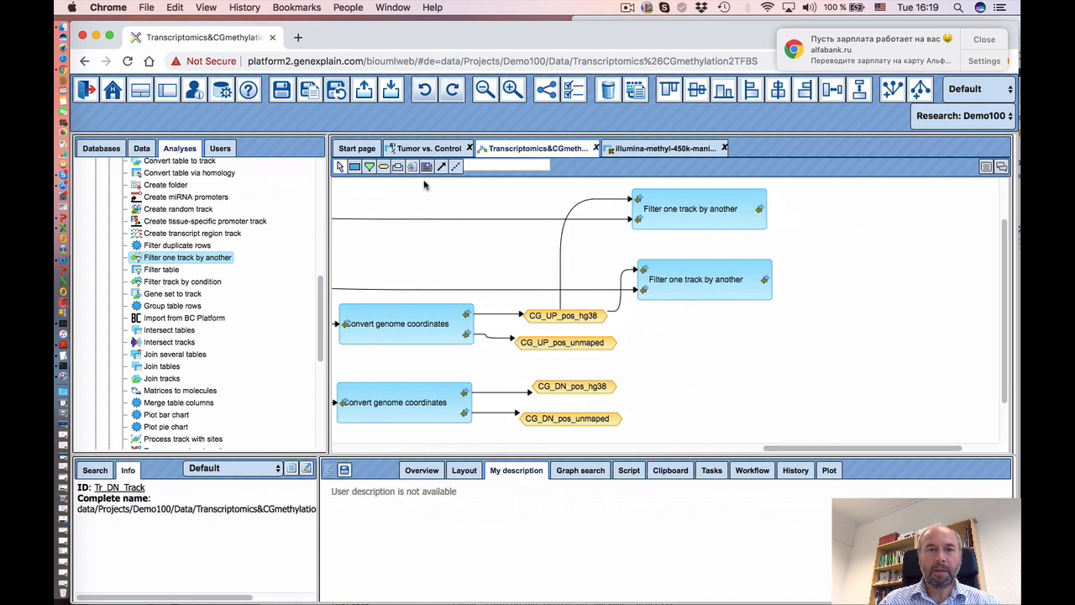
- Create a CG_UP_filtered_UP Data element node with expression based on $CG_UP_pos_hg38$
click(835, 207)
drag(495, 282, 743, 319)
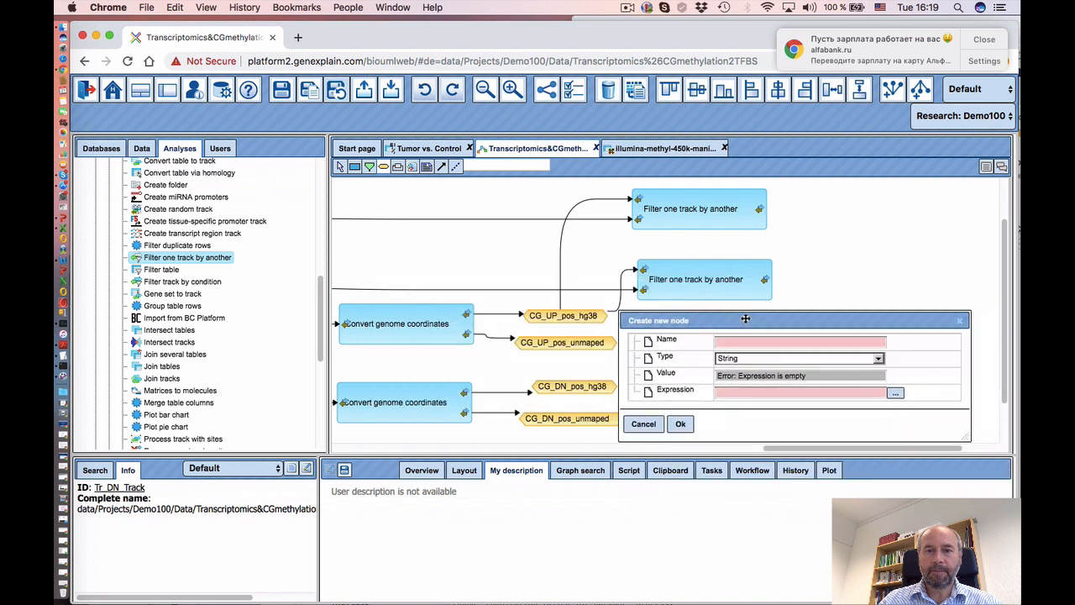
click(723, 340)
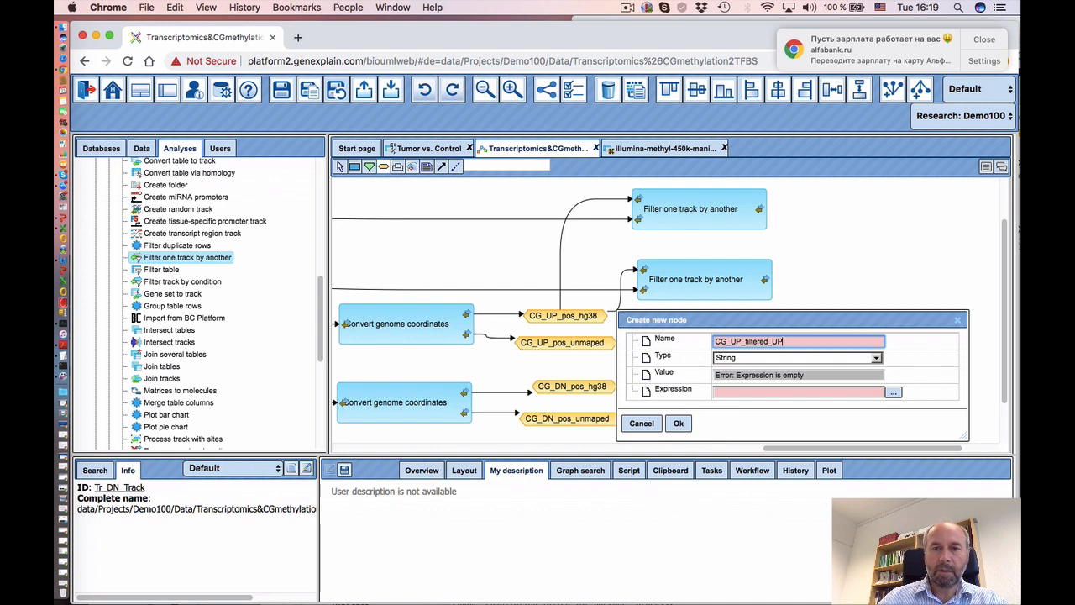
click(761, 363)
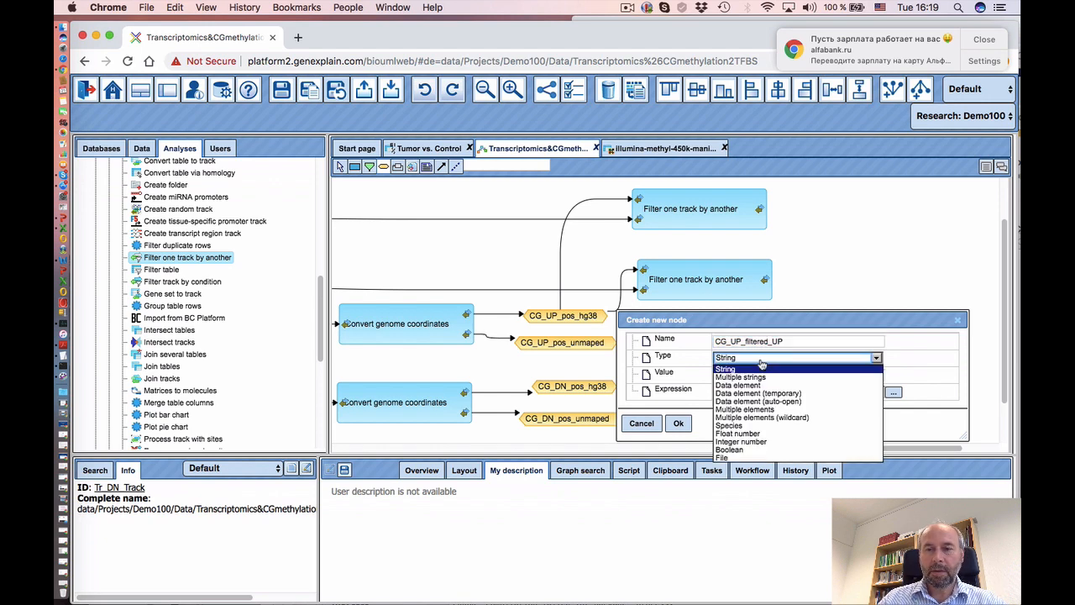
click(753, 386)
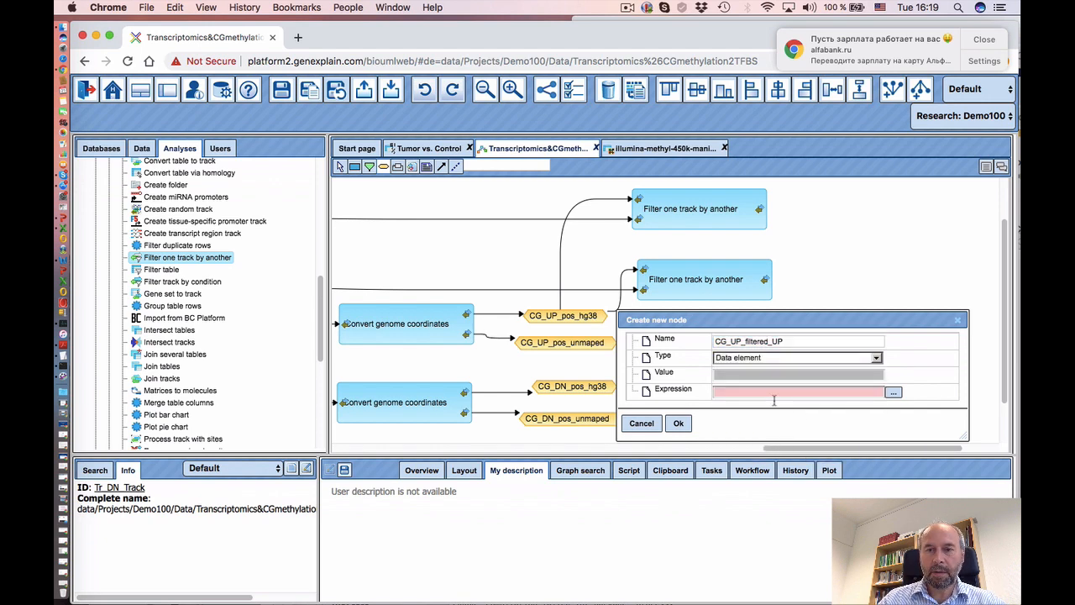
click(894, 394)
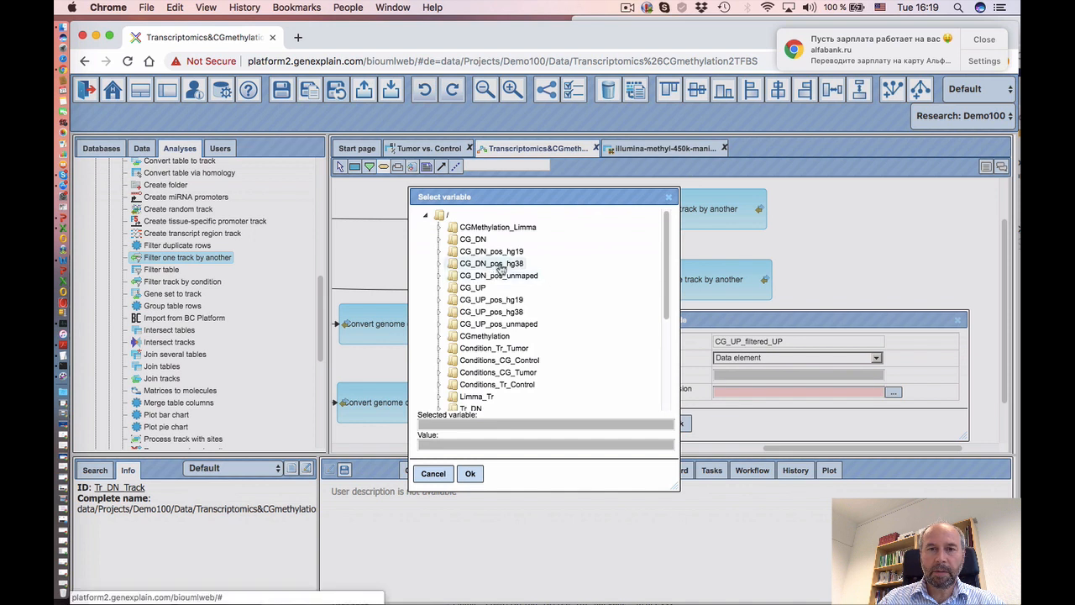
click(494, 315)
click(471, 473)
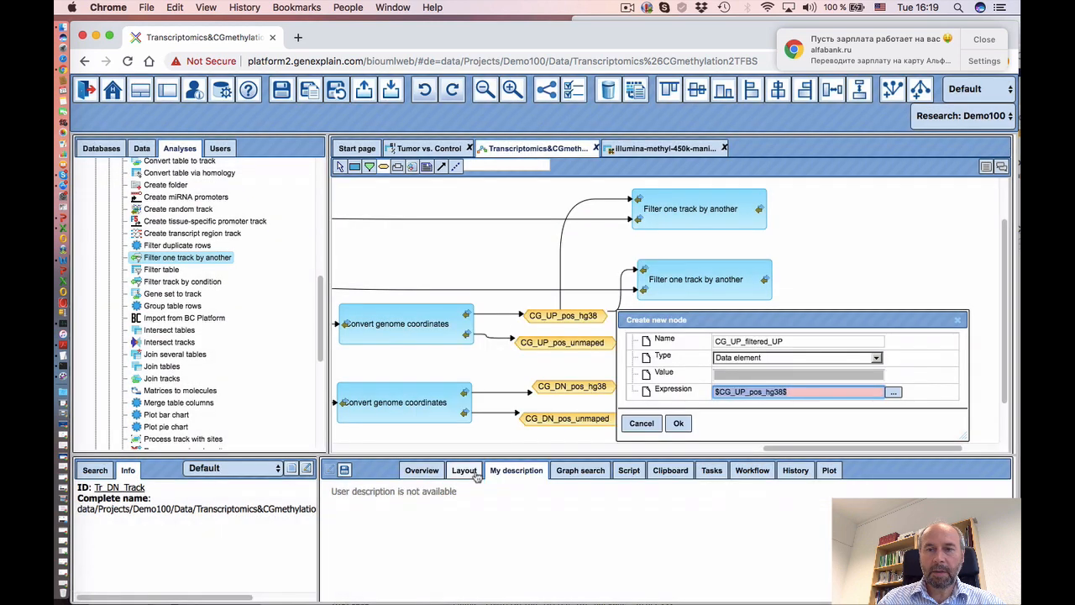
click(803, 394)
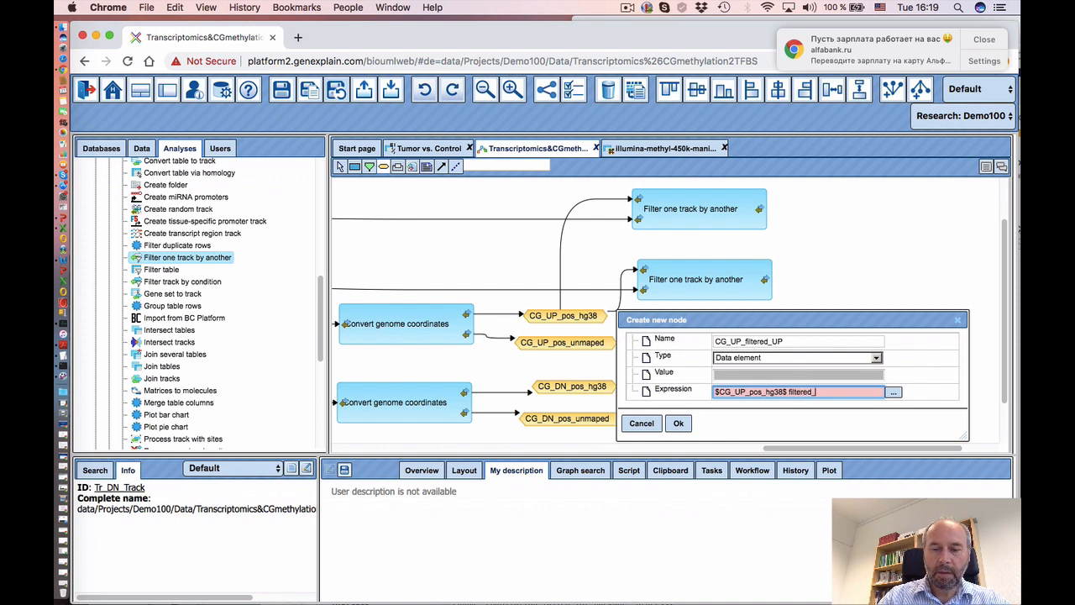
click(676, 424)
- Connect the upper filter step's output to CG_UP_filtered_UP
mouse_move(797, 448)
mouse_down()
mouse_move(722, 448)
mouse_move(785, 446)
mouse_up()
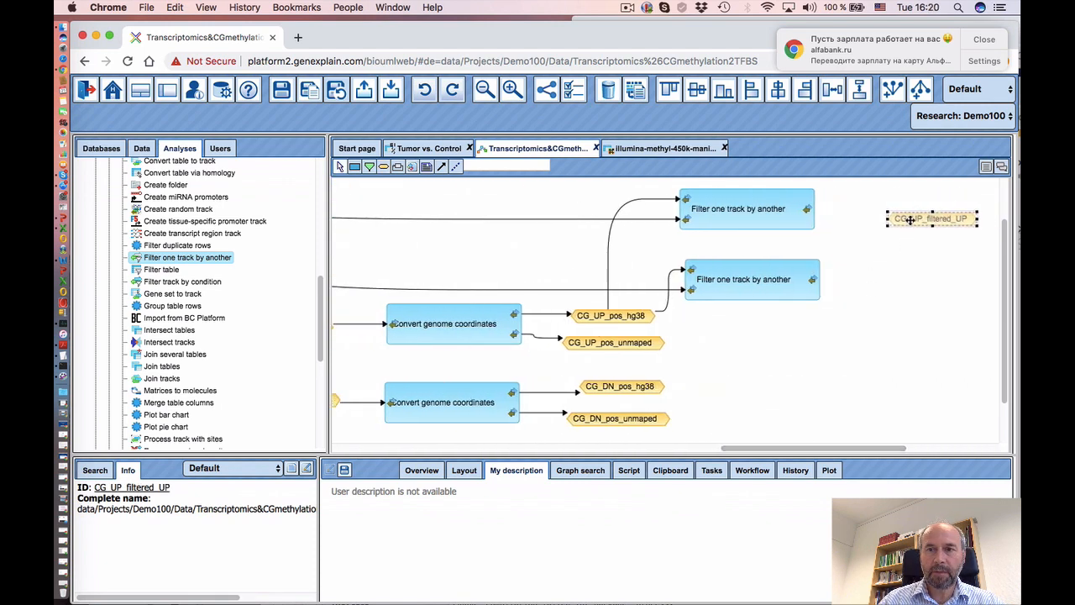
drag(909, 219, 883, 211)
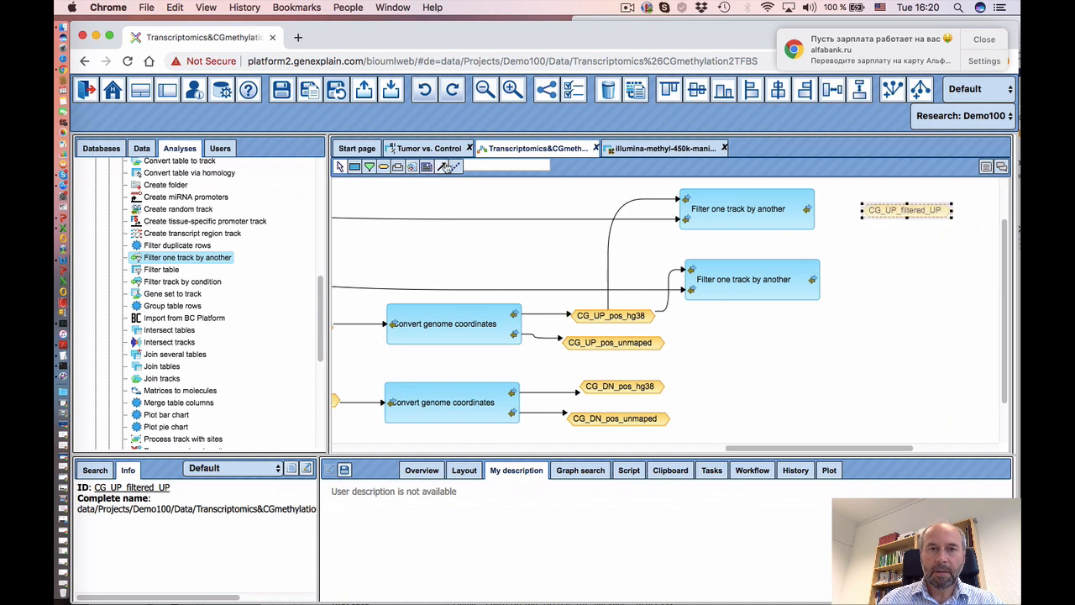
click(807, 210)
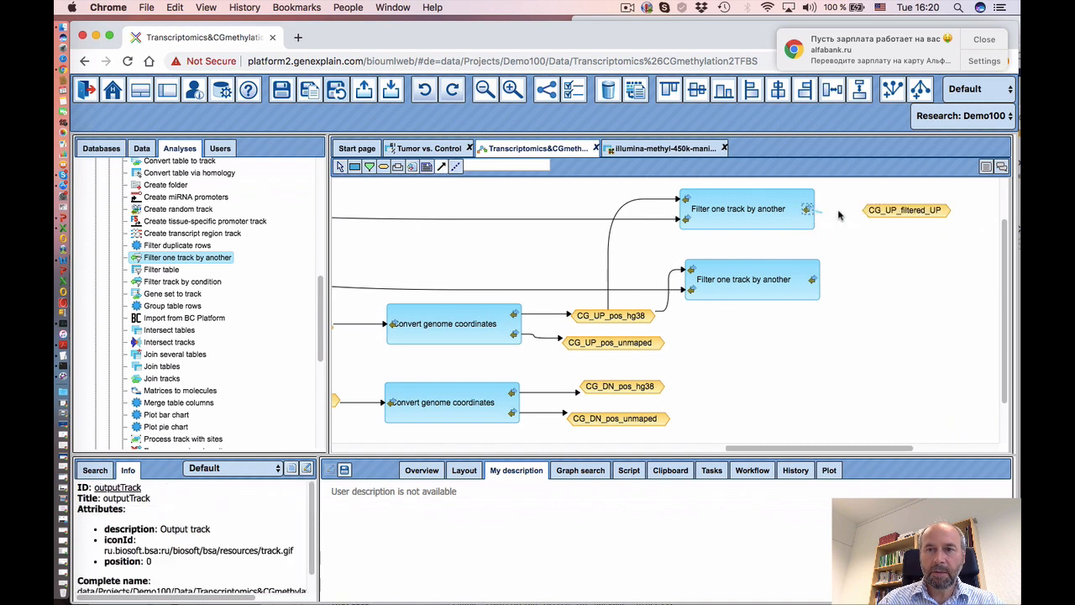
click(888, 212)
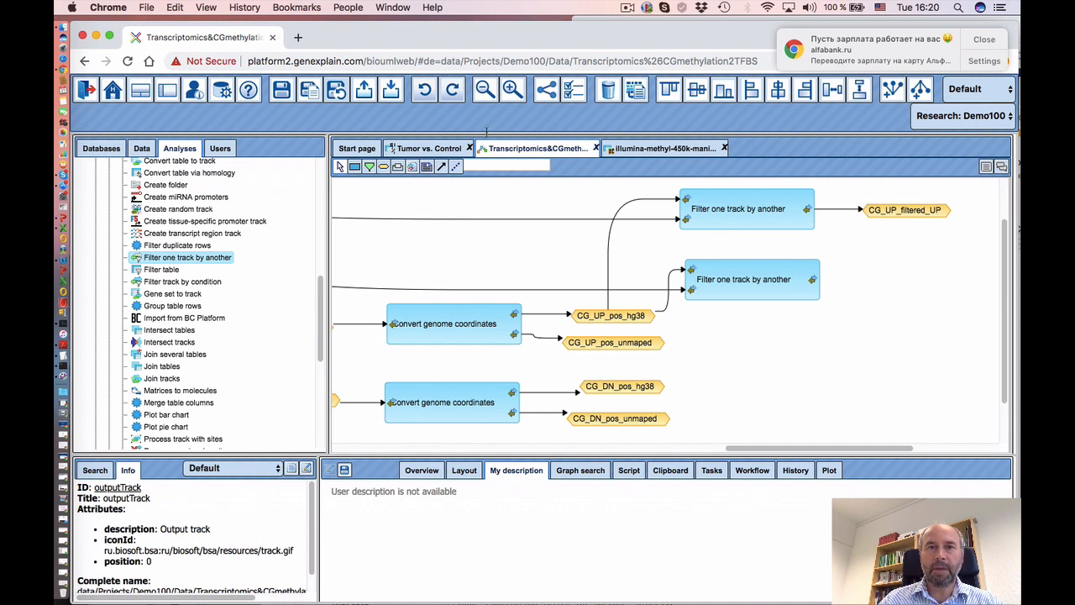
click(629, 10)
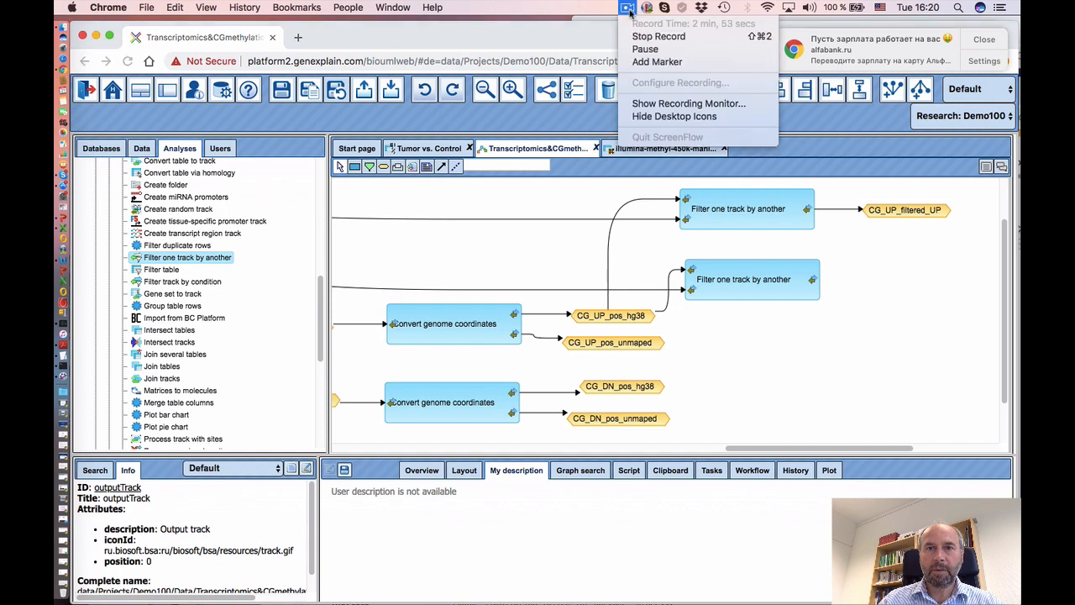
- Scroll through the workflow to review the four filter steps and their CG_UP/CG_DN filtered outputs
click(647, 50)
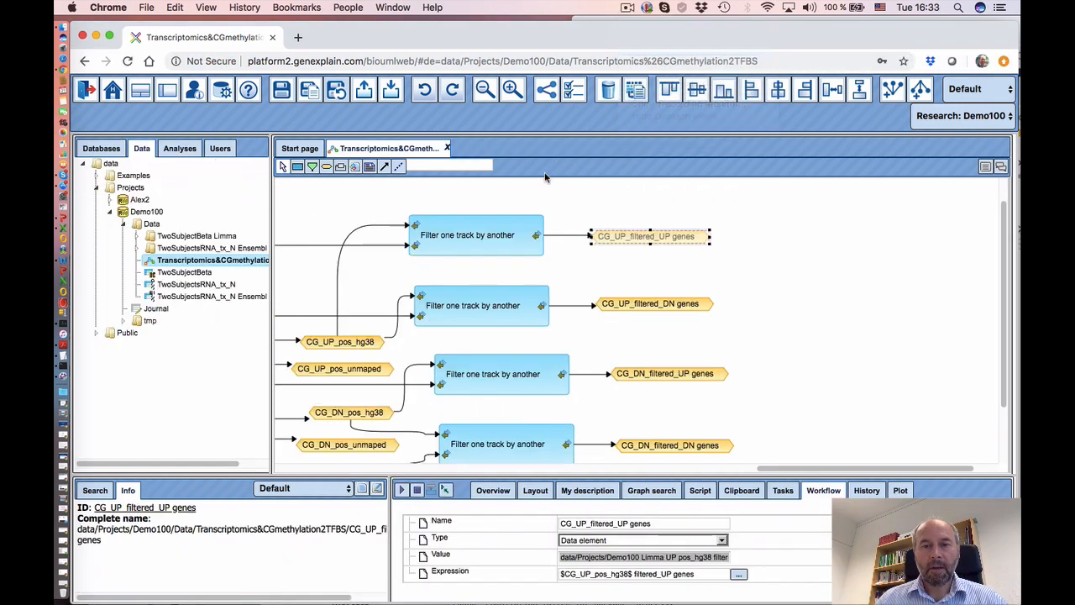
scroll(694, 336, down, 1)
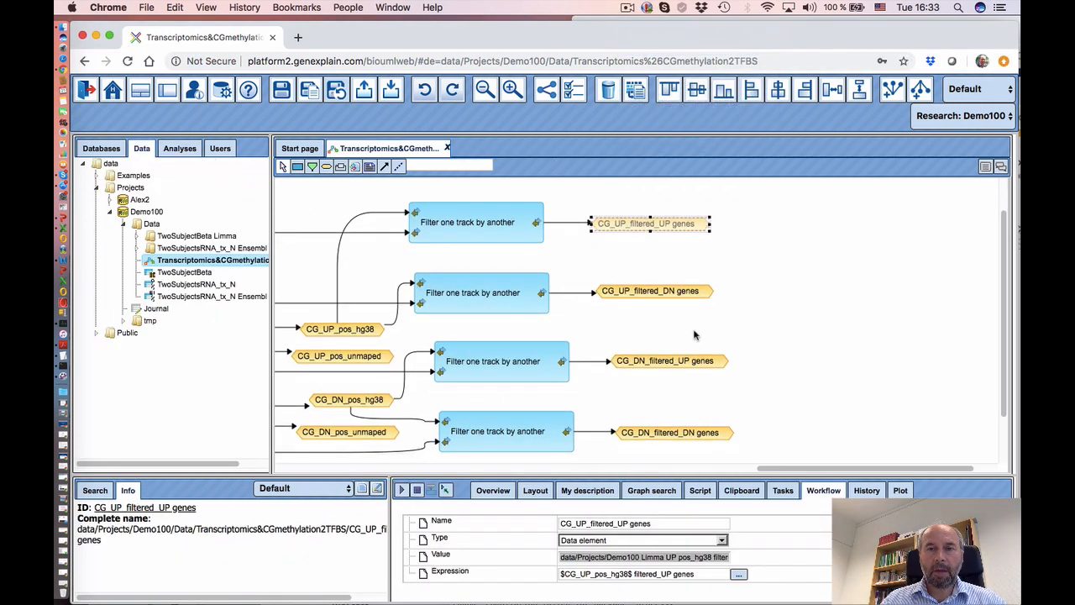
scroll(694, 335, down, 2)
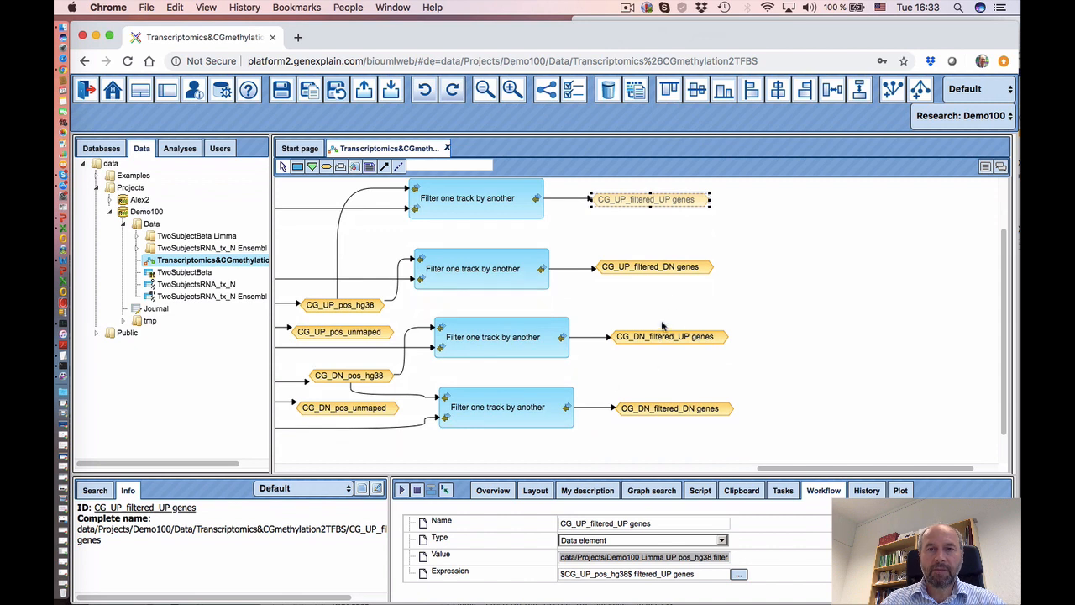
scroll(584, 235, up, 1)
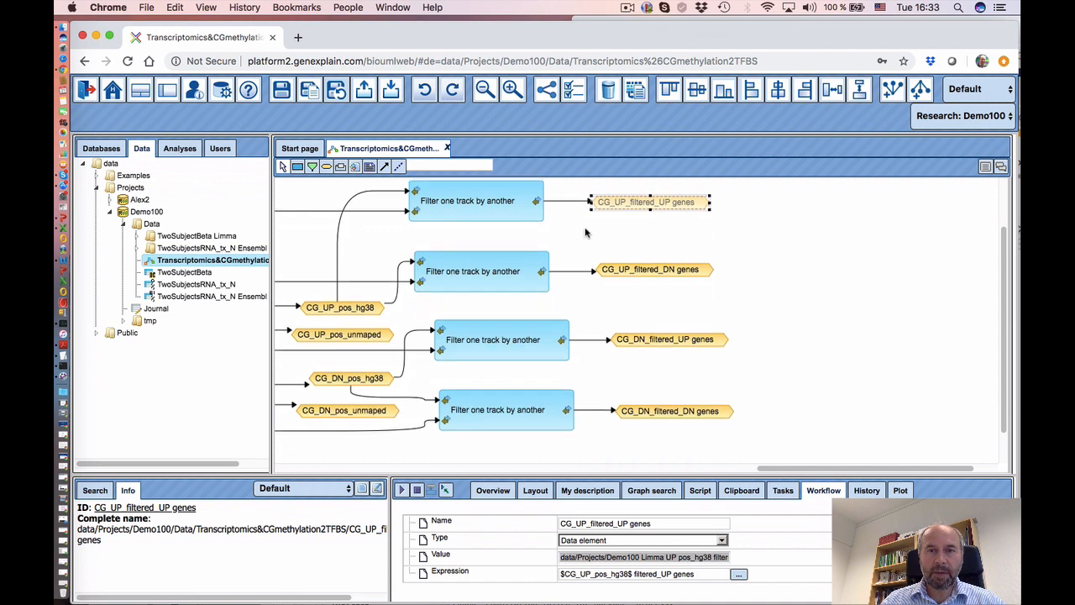
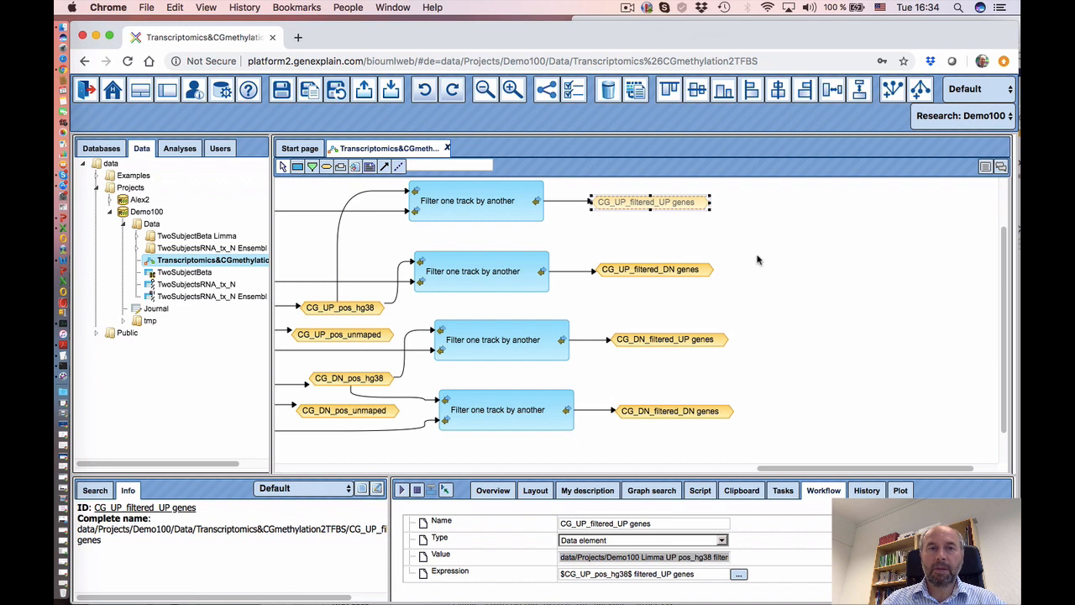
- Switch the left repository panel from the project data tree to the Analyses tree
drag(774, 470, 781, 470)
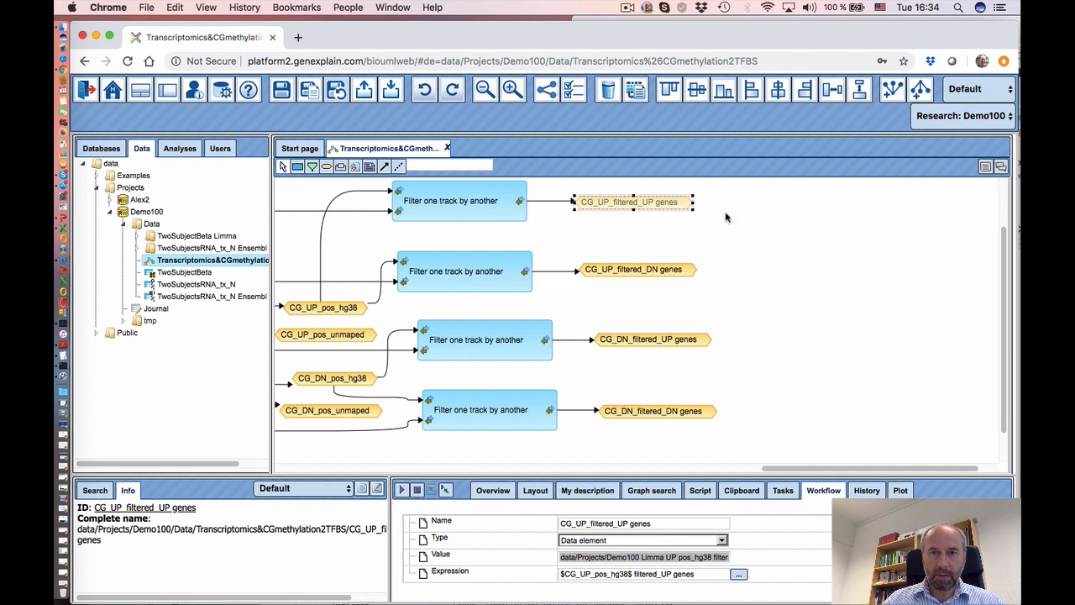
click(180, 148)
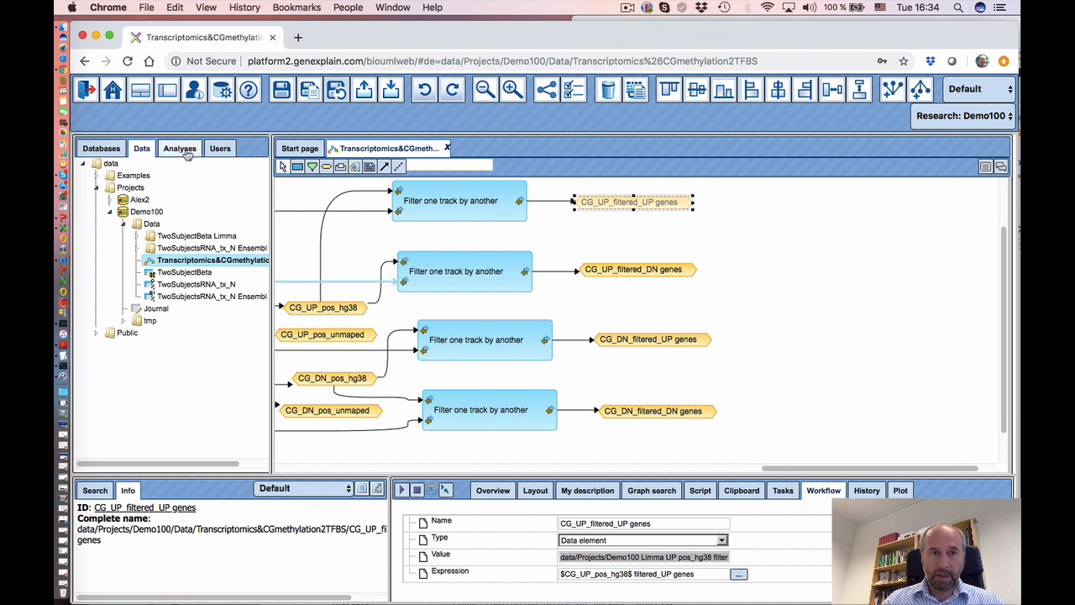
- Expand Methods > Data manipulation to list its 42 analyses, including Process track with sites
click(96, 200)
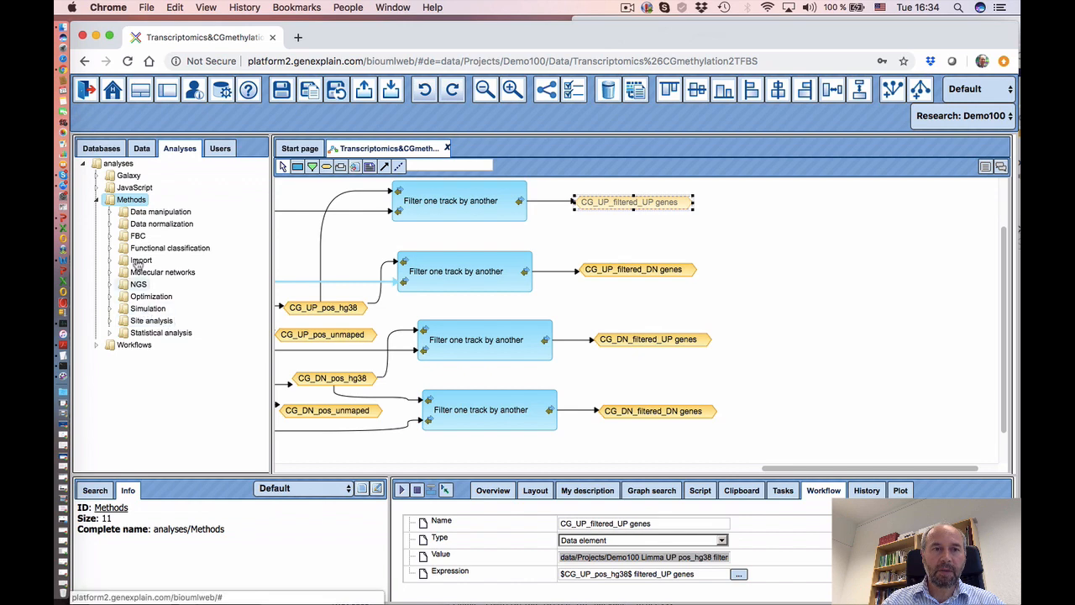
click(111, 212)
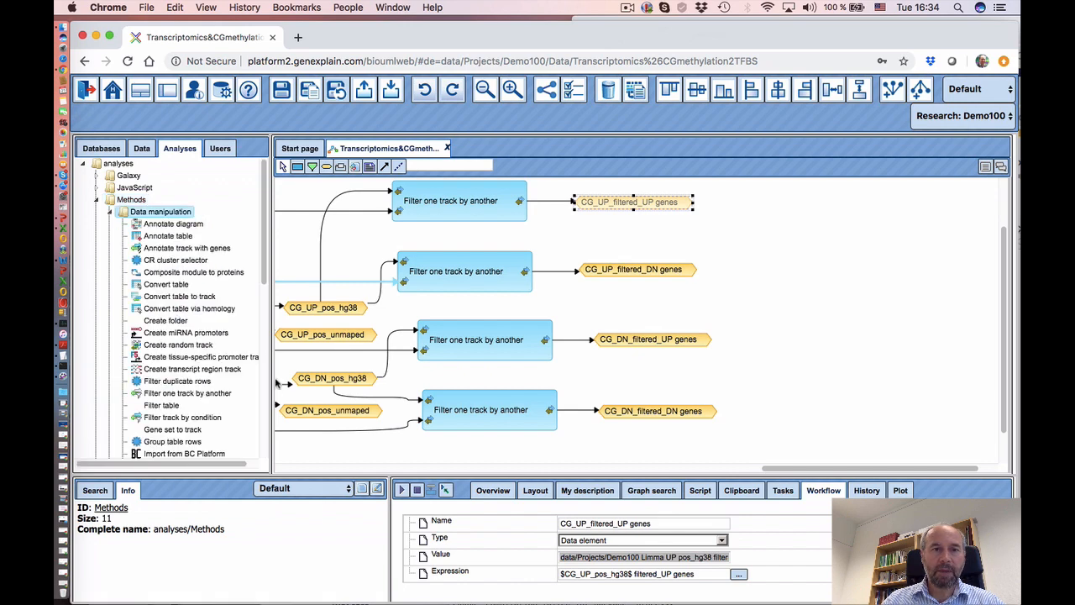
drag(263, 285, 267, 404)
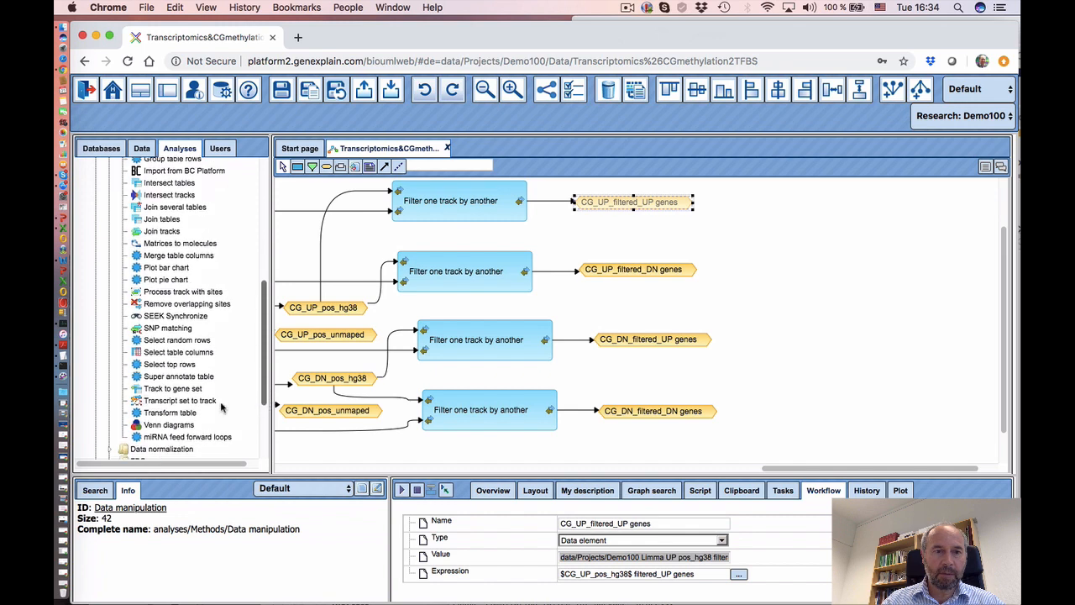
scroll(191, 356, up, 10)
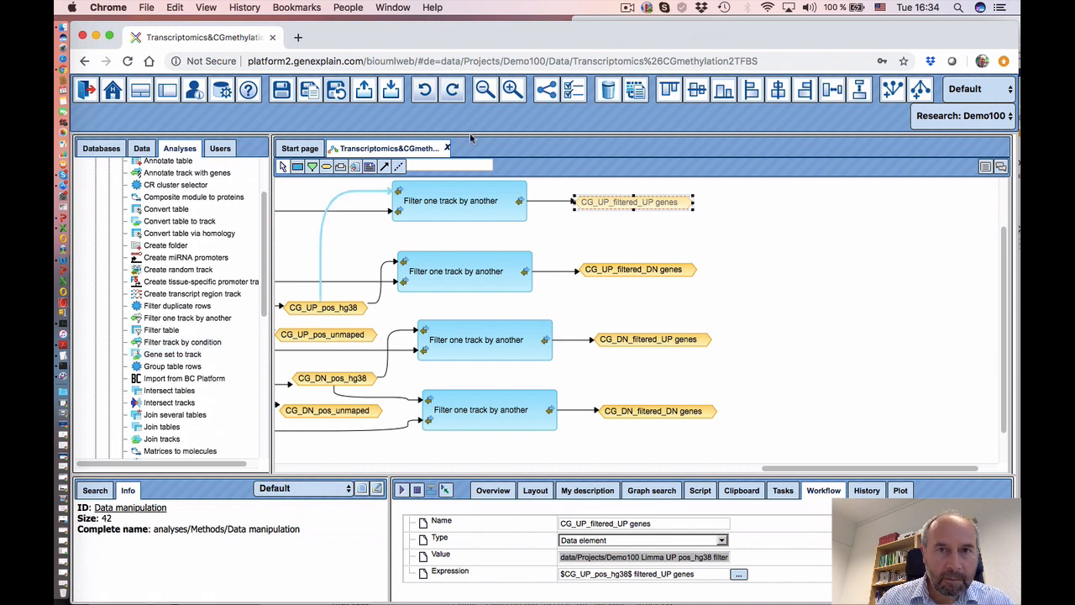
click(627, 7)
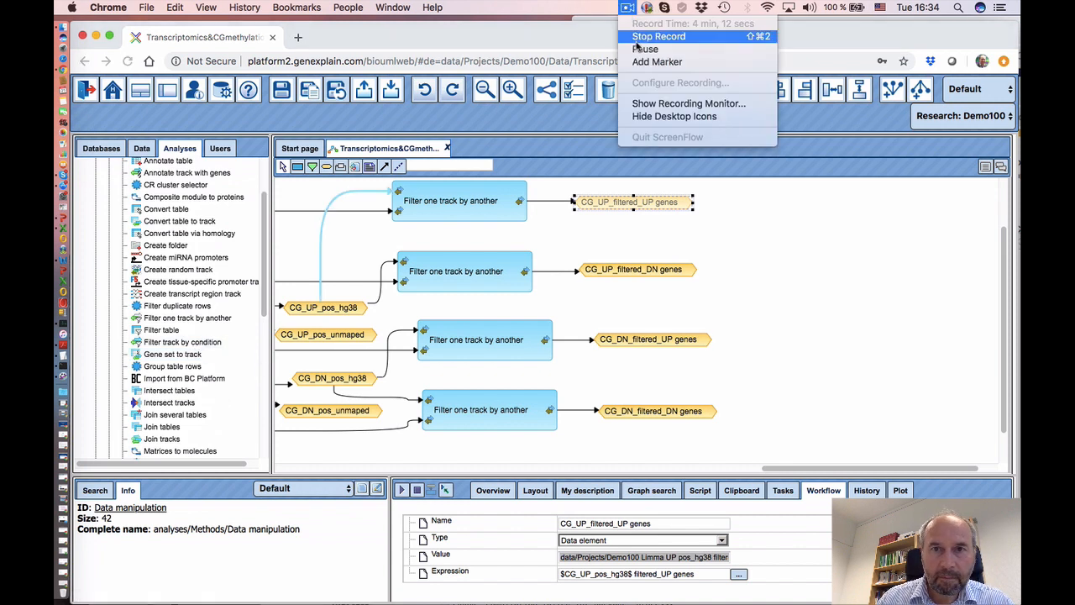
click(646, 48)
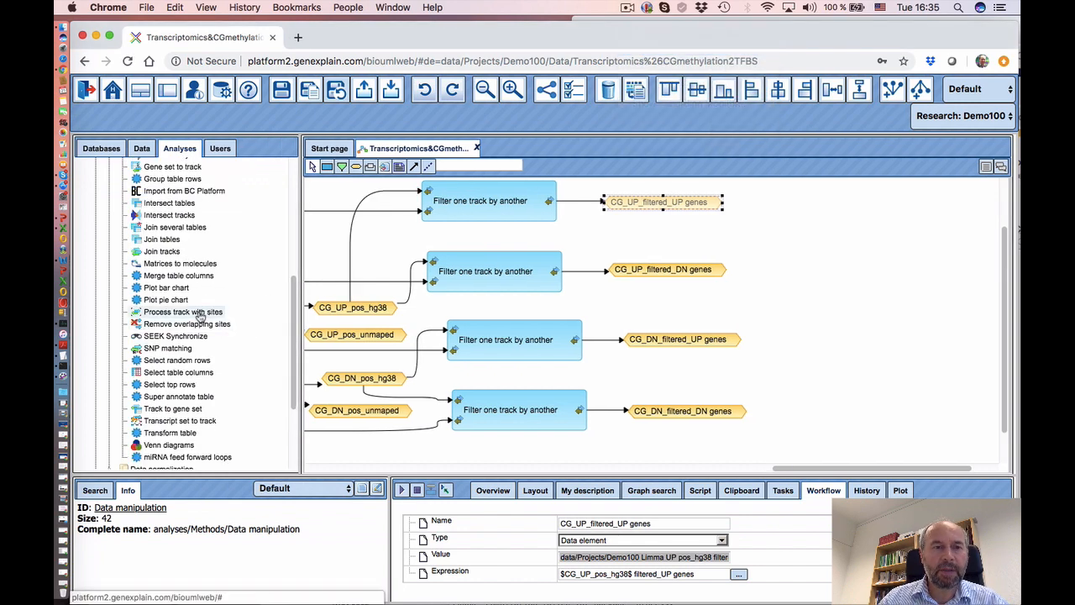
- Place a Process track with sites step and connect CG_UP_filtered_UP genes to its input
drag(200, 315, 854, 207)
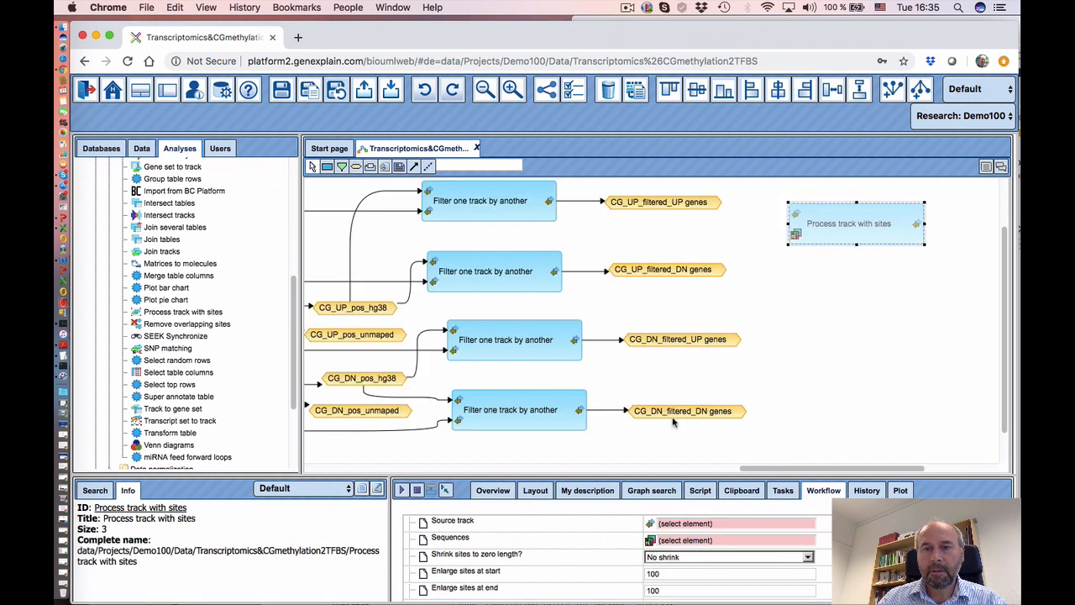
drag(845, 221, 839, 210)
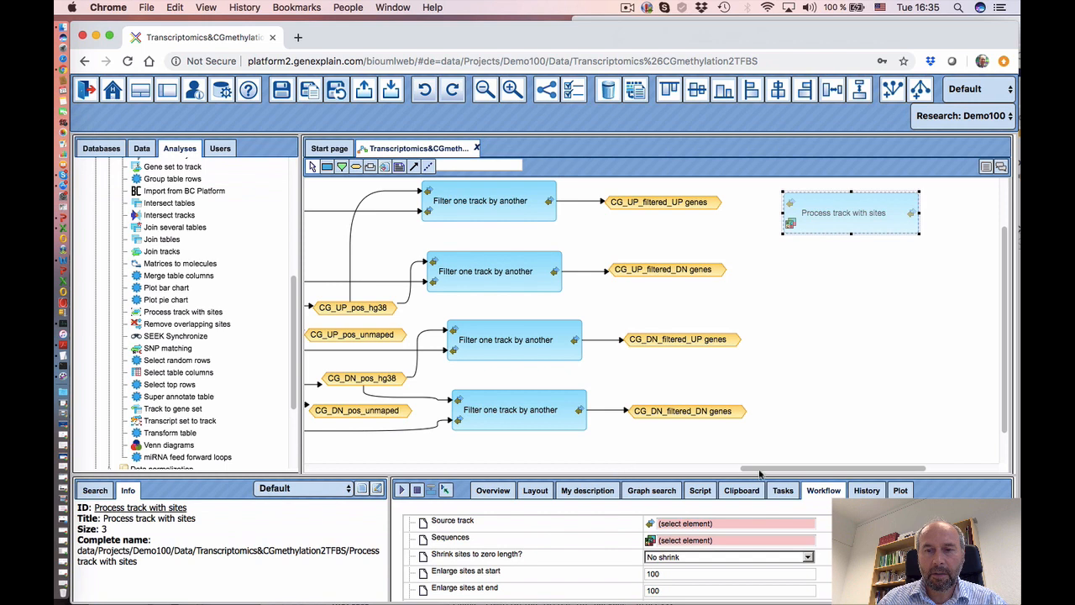
mouse_move(759, 471)
mouse_down()
mouse_move(748, 471)
mouse_move(775, 469)
mouse_up()
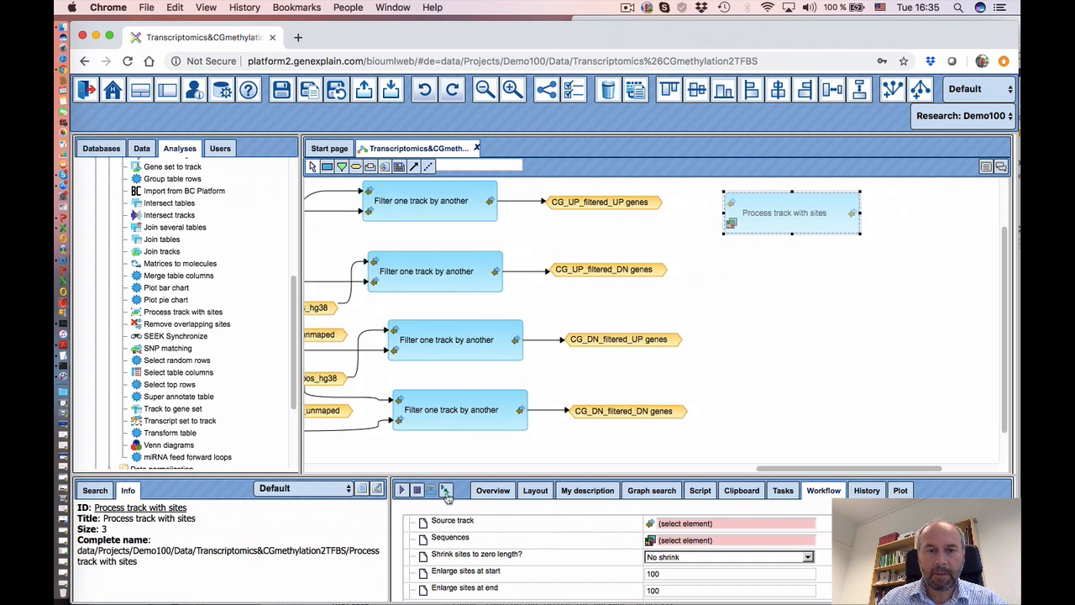
click(414, 167)
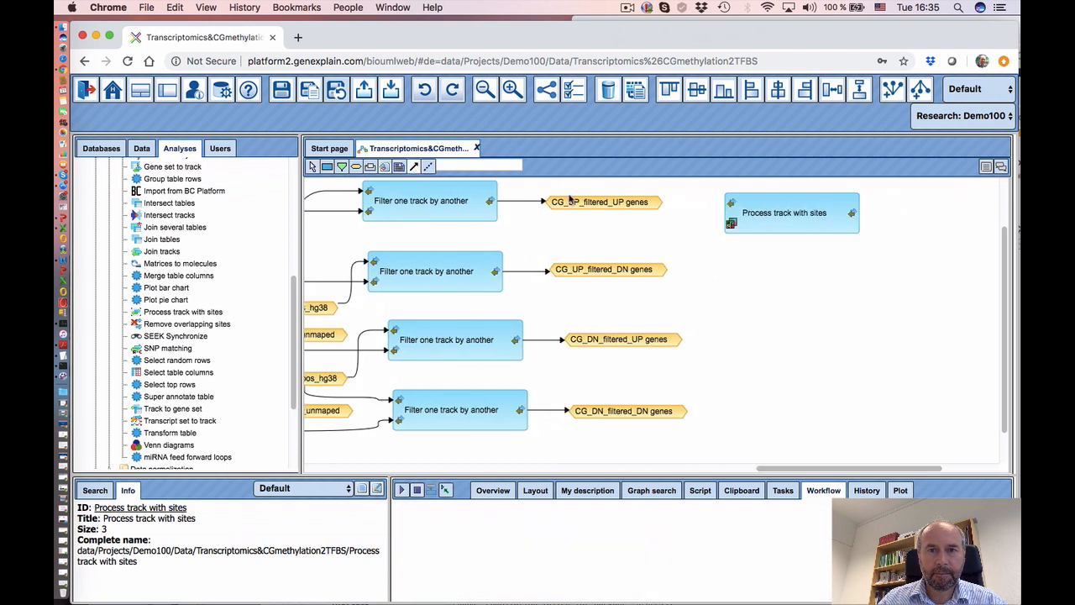
drag(573, 202, 734, 205)
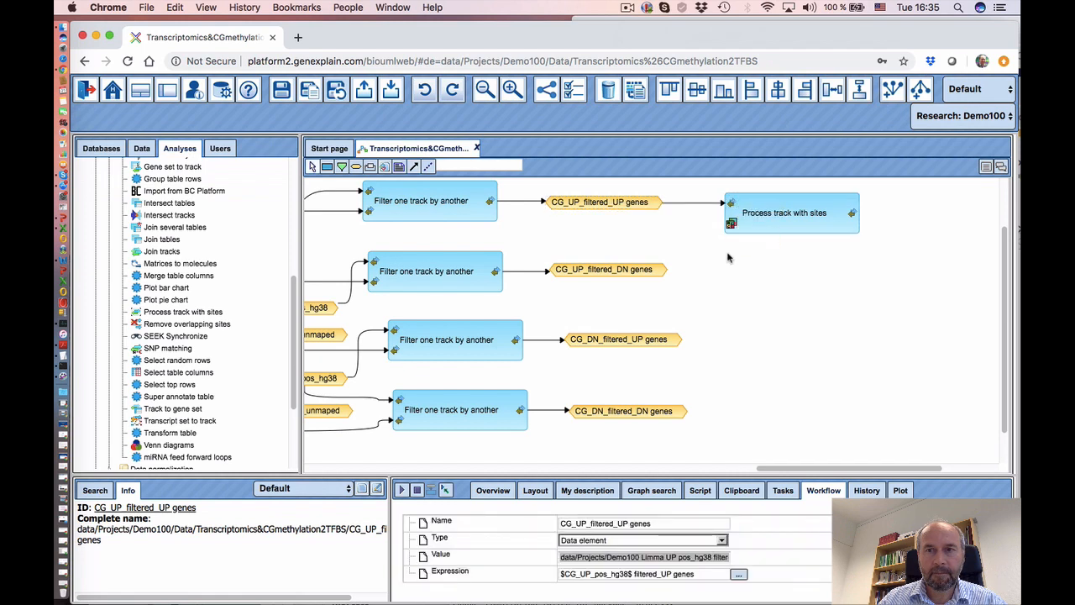
click(797, 227)
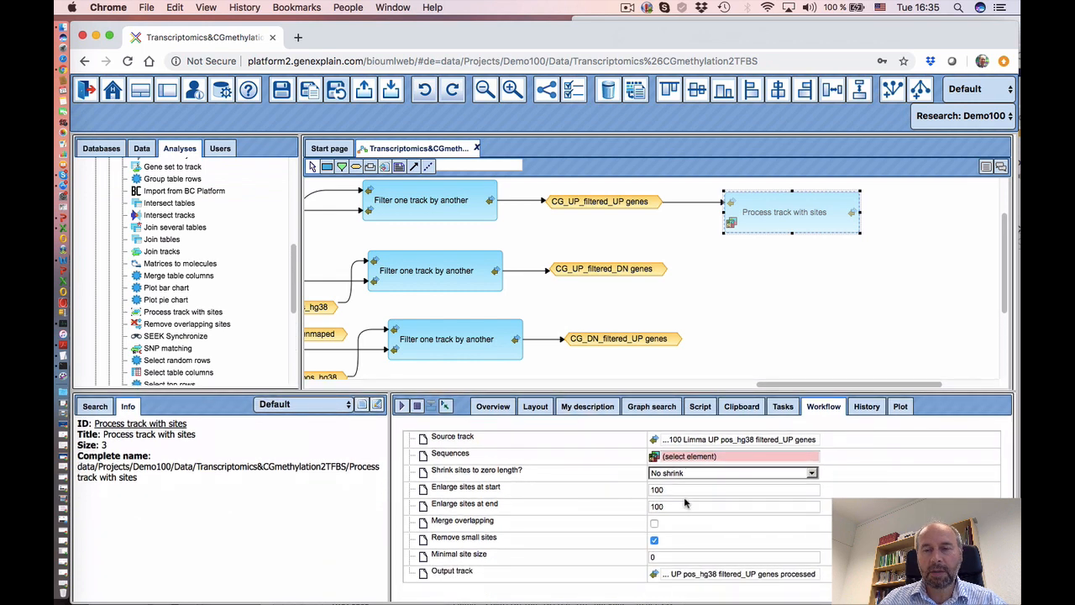
- Set Enlarge sites at start and at end to 250 and enable Merge overlapping
click(673, 494)
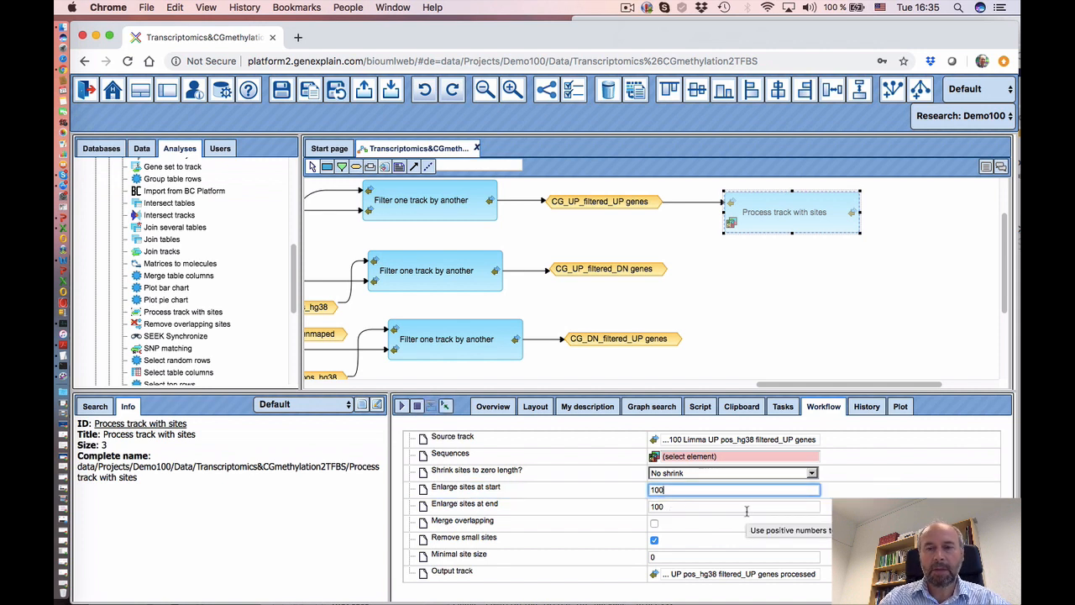
key(BackSpace)
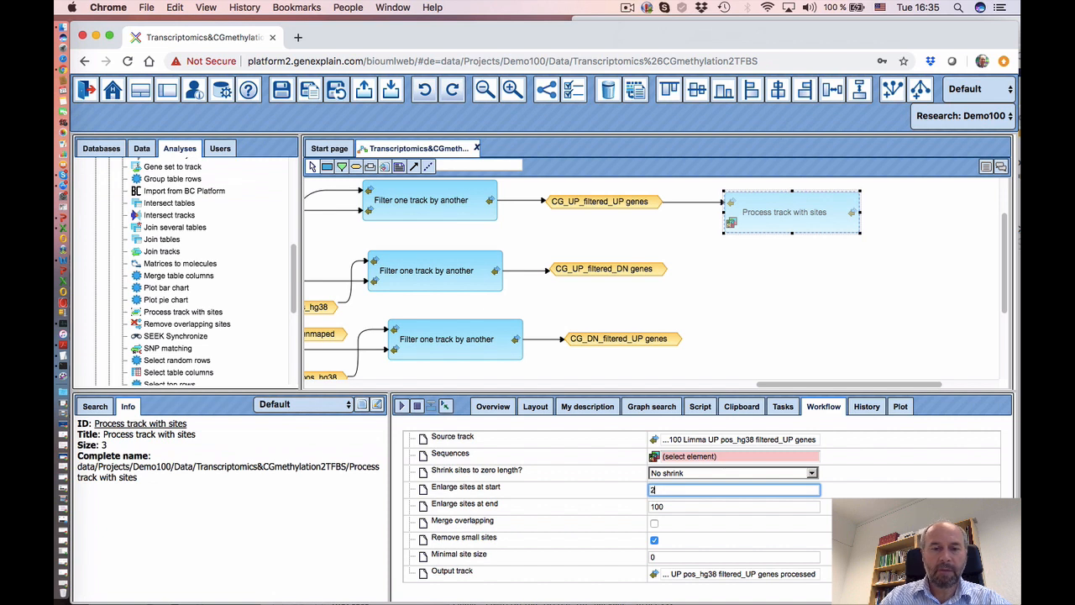
click(674, 508)
key(BackSpace)
key(BackSpace)
key(BackSpace)
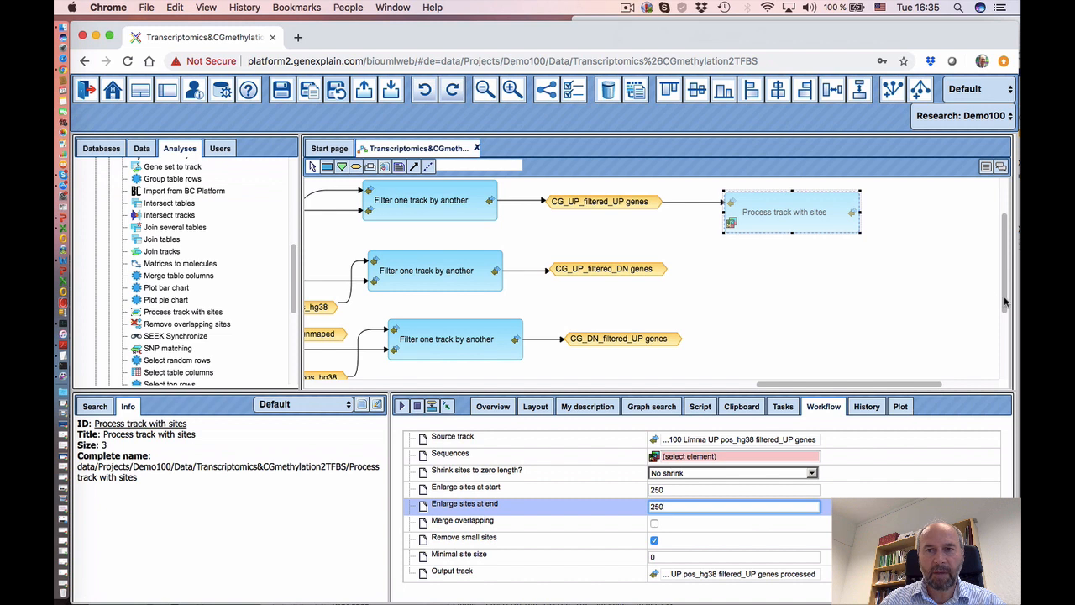
scroll(1003, 296, down, 3)
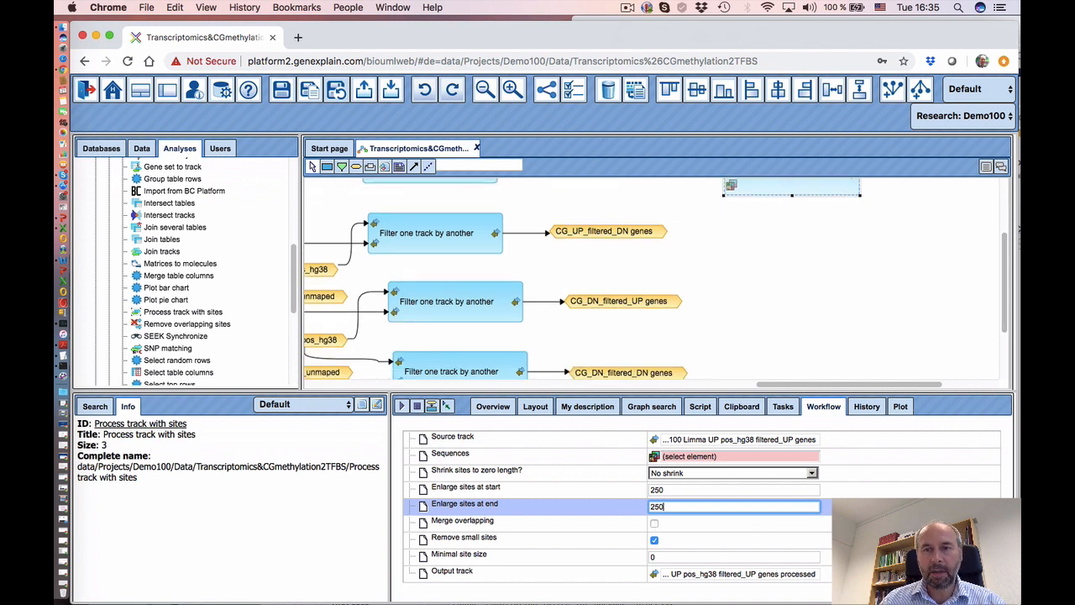
click(656, 524)
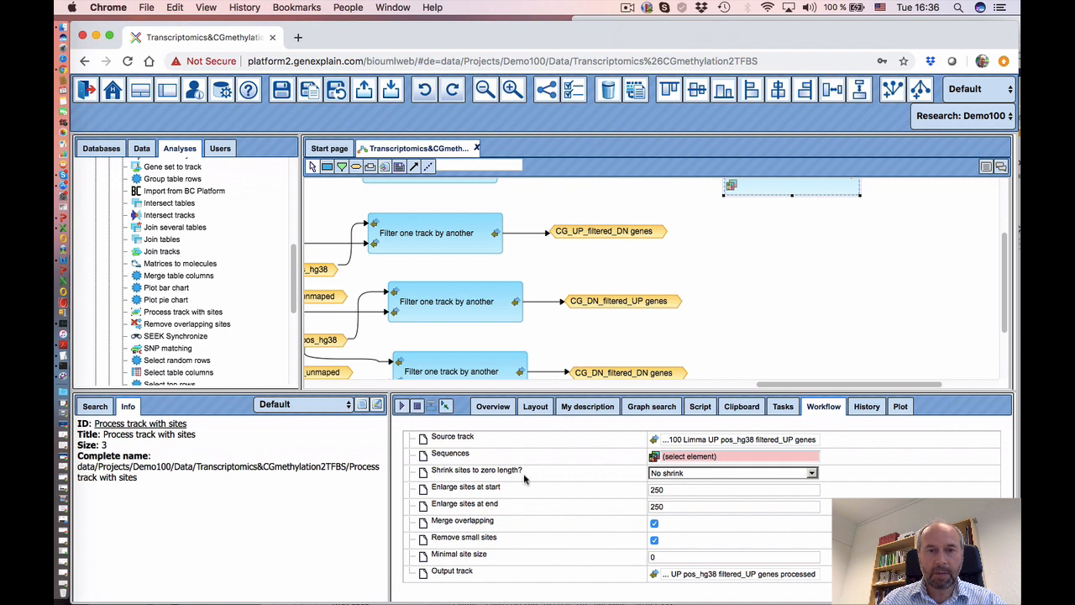
scroll(816, 277, up, 2)
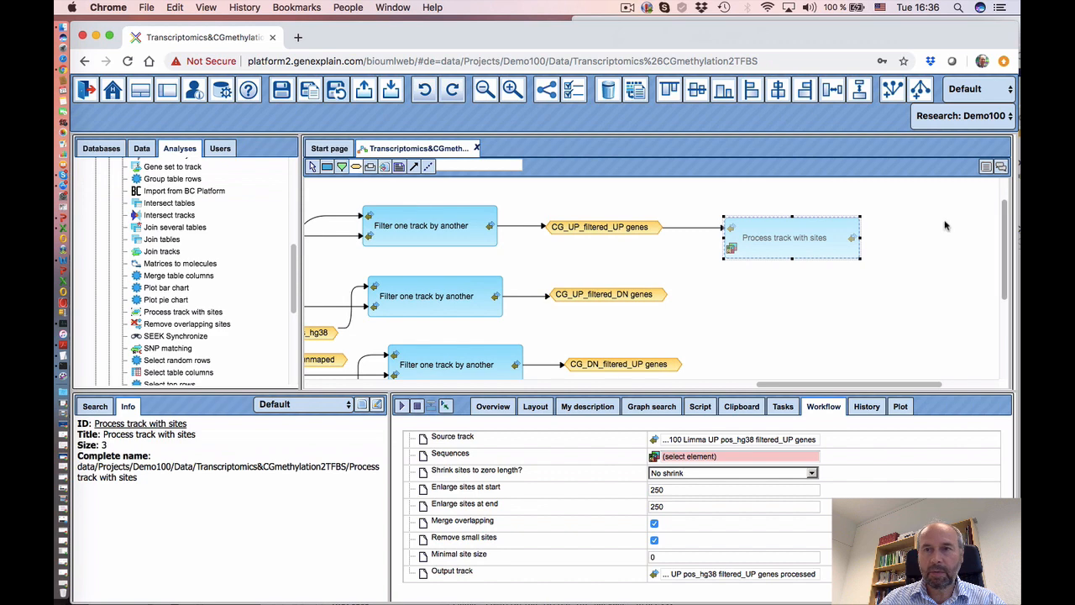
click(926, 233)
- Create Data element node CG_UP_filtered_UP_genes_500 with expression '$CG_DN_filtered_DN genes$ 500'
drag(549, 283, 583, 297)
click(541, 318)
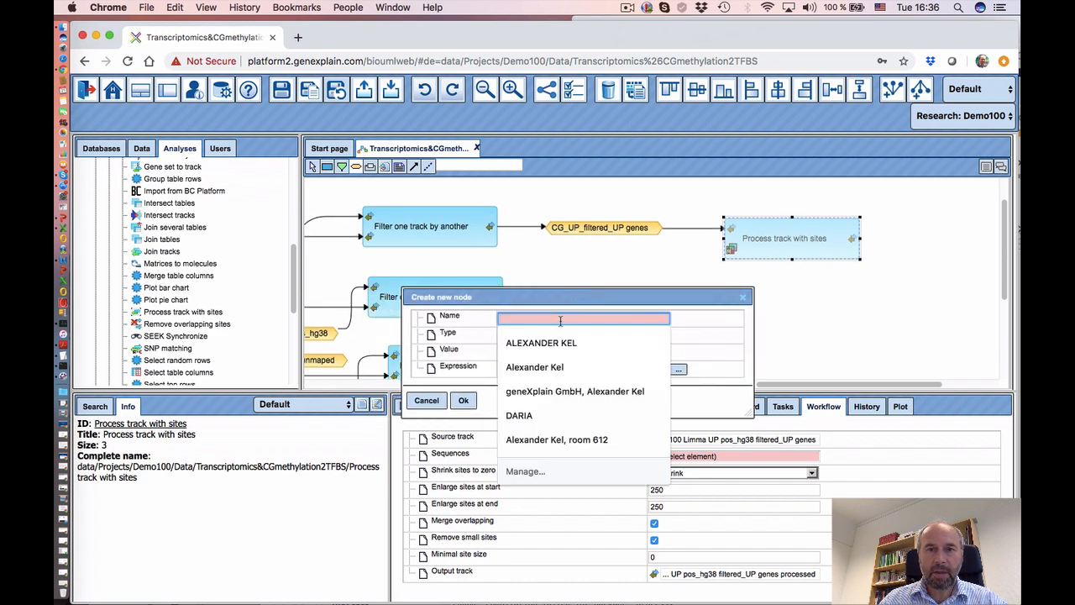
text(CG_UP_filtered_UP_genes_500)
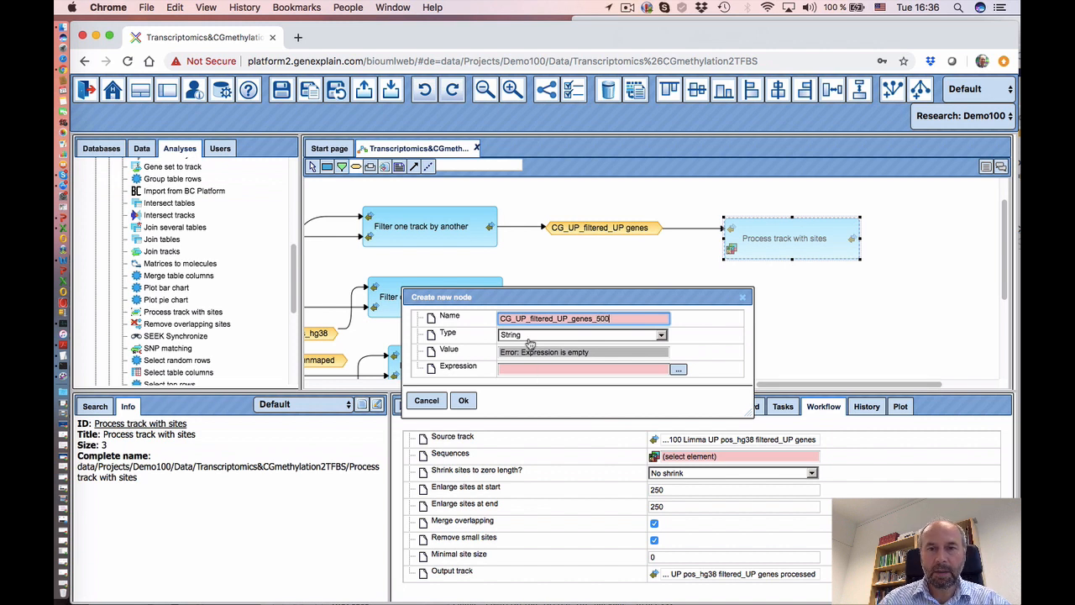
click(535, 335)
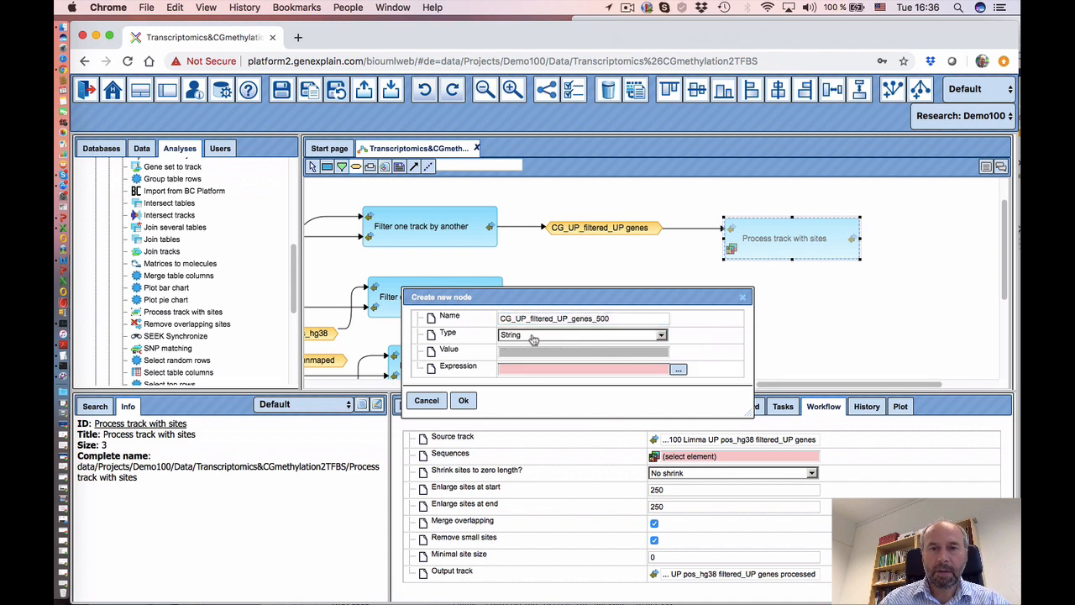
click(530, 363)
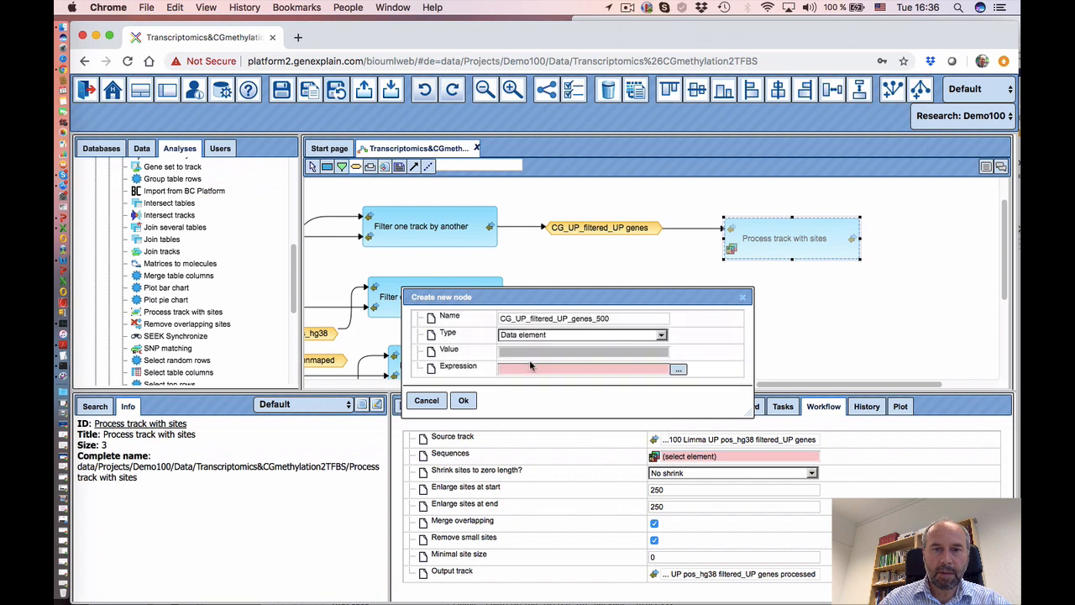
click(679, 370)
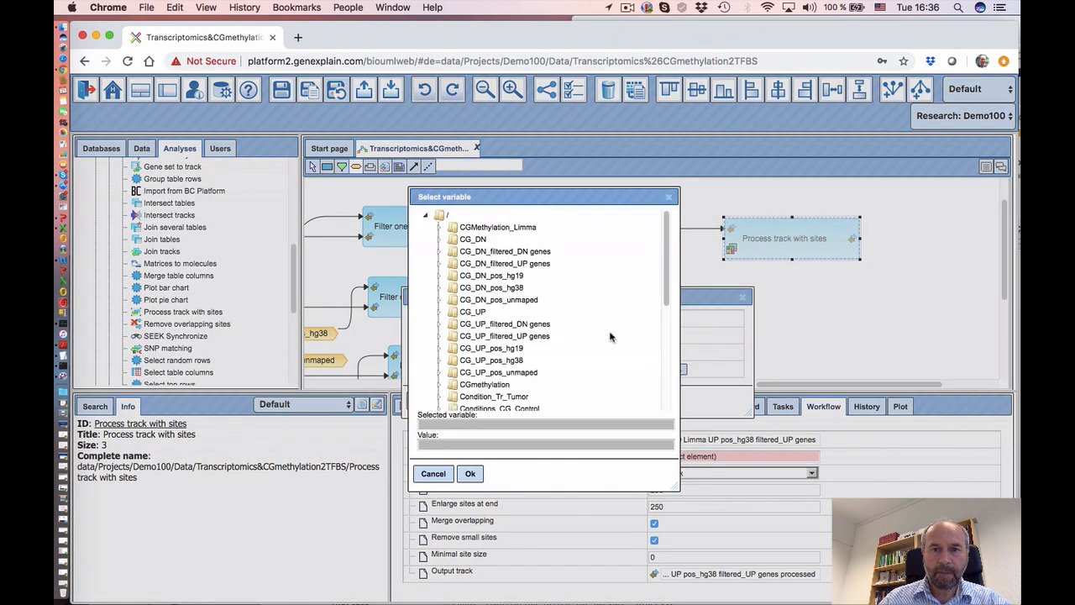
click(530, 253)
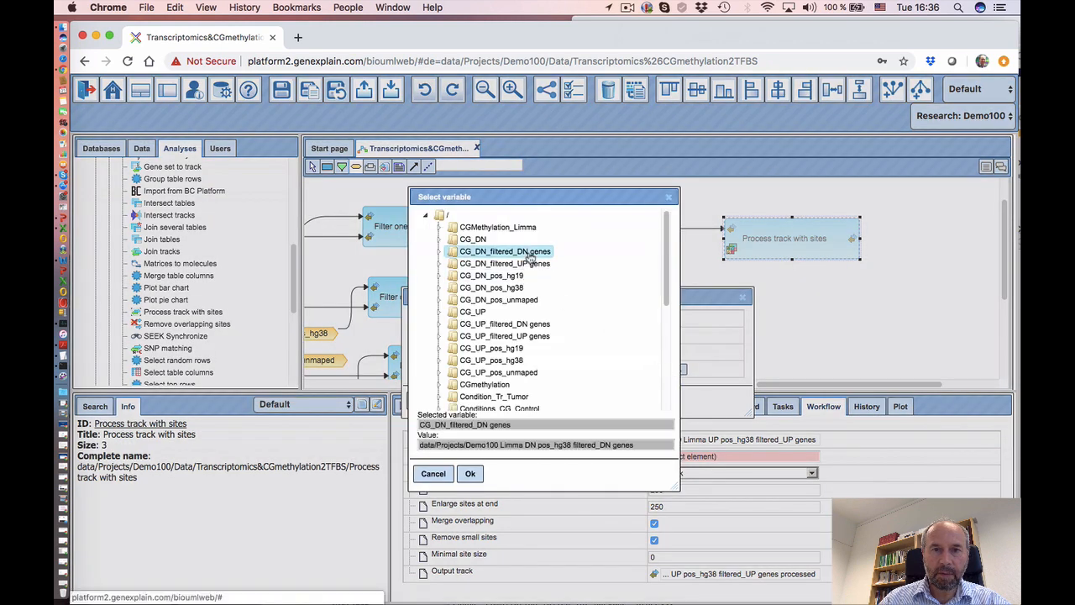
click(471, 474)
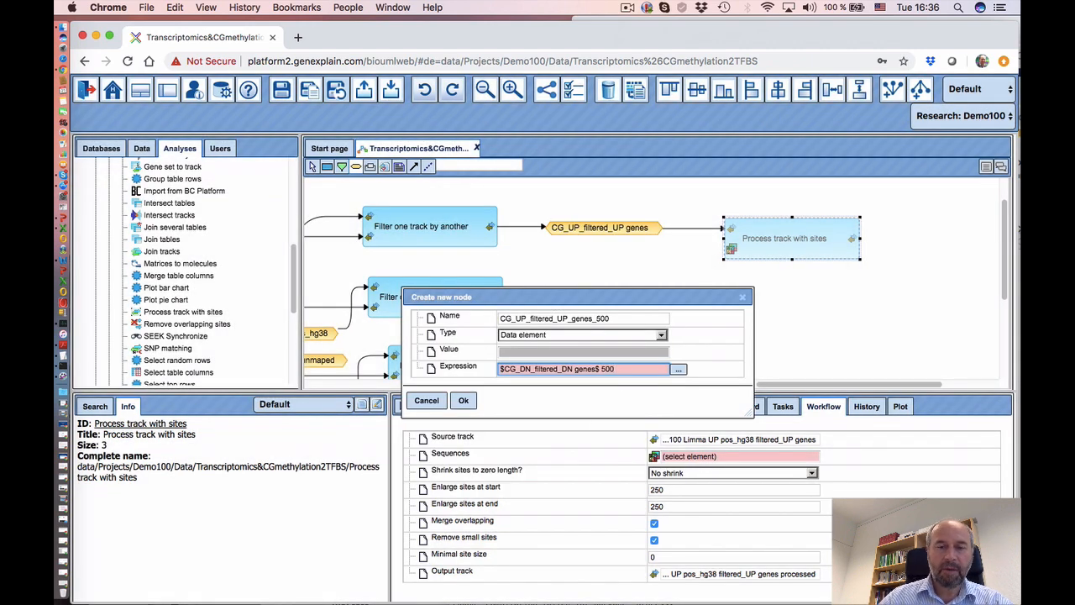
click(463, 400)
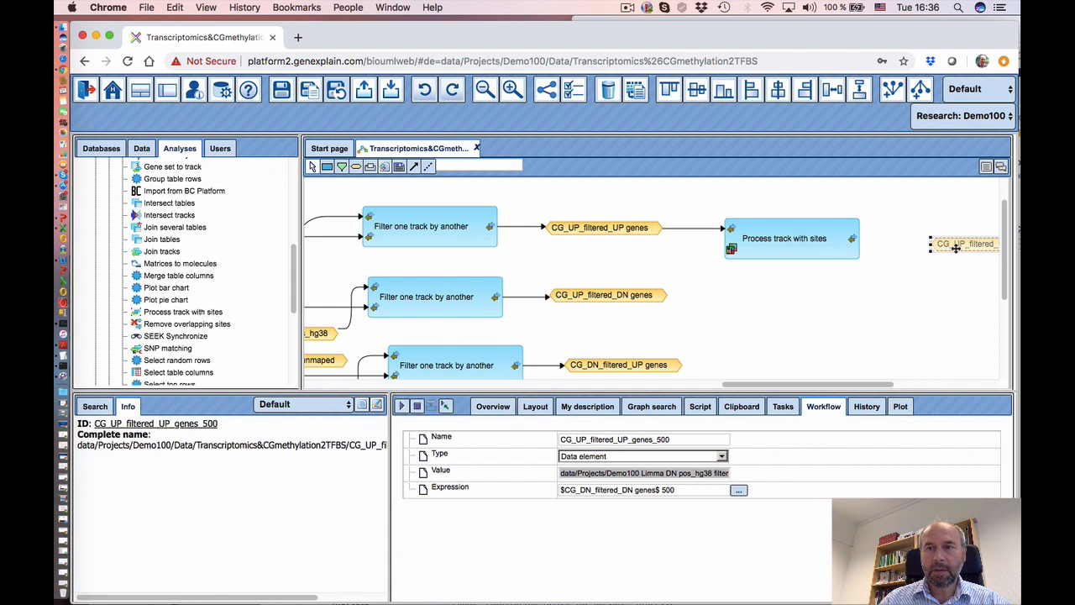
- Link the Process track with sites output to CG_UP_filtered_UP_genes_500 and select the analysis
drag(946, 244, 915, 238)
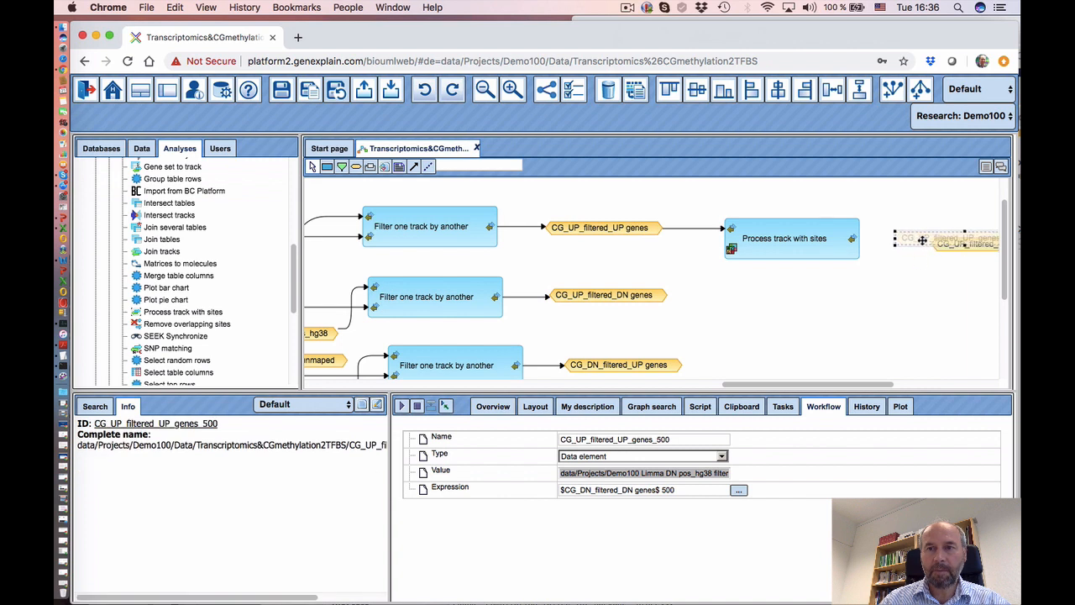
click(414, 167)
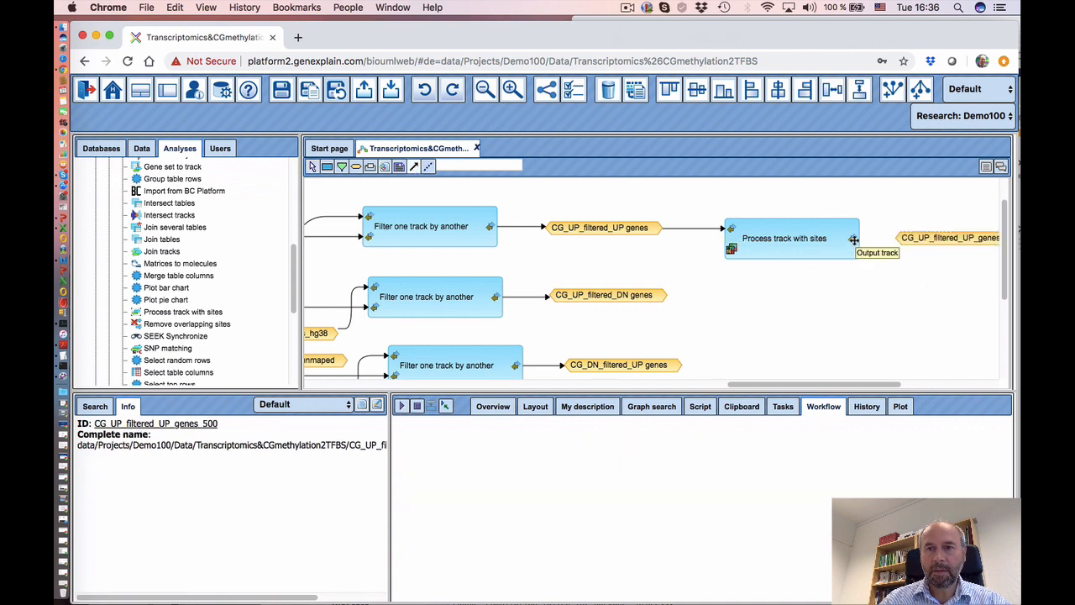
drag(852, 239, 958, 241)
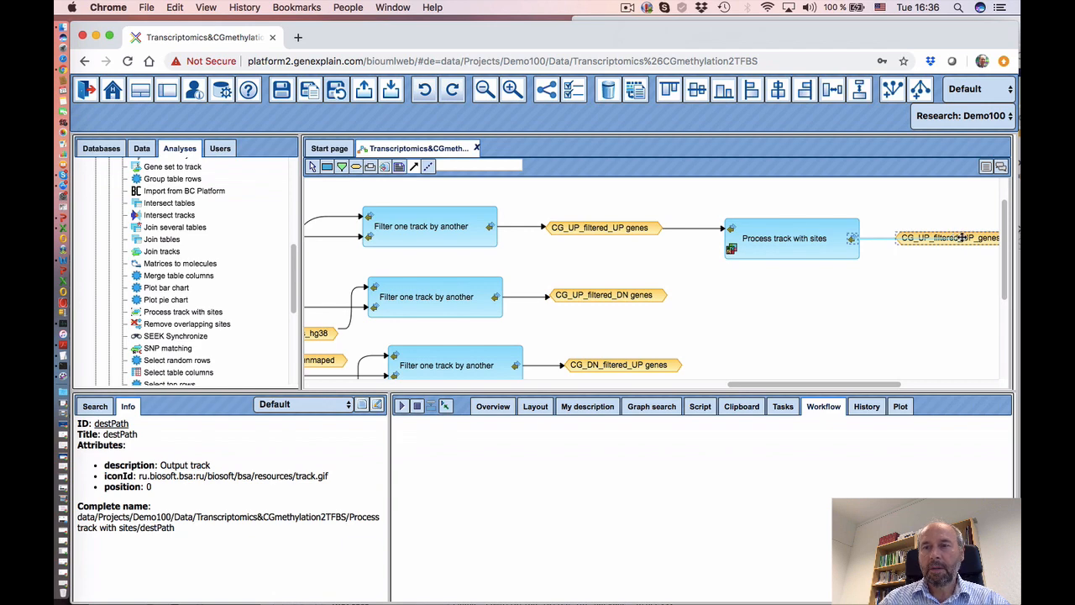
click(908, 241)
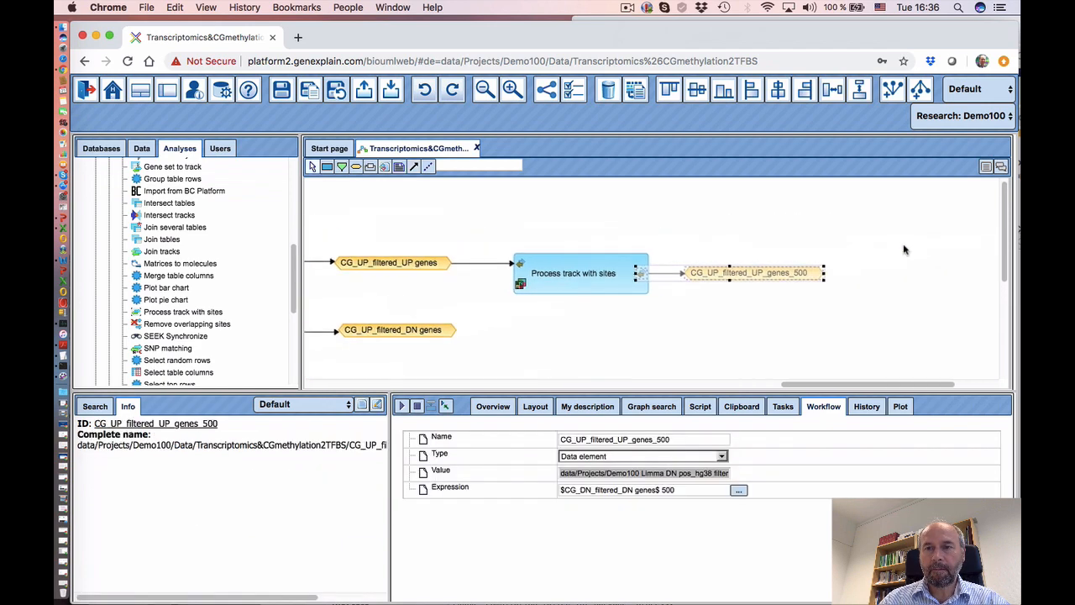
click(476, 286)
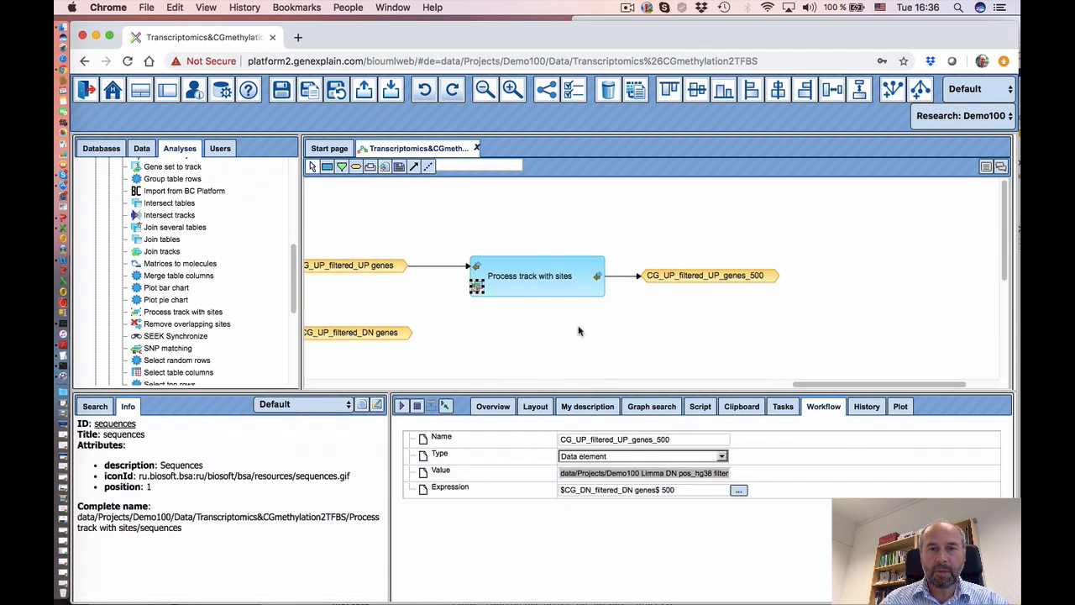
click(550, 284)
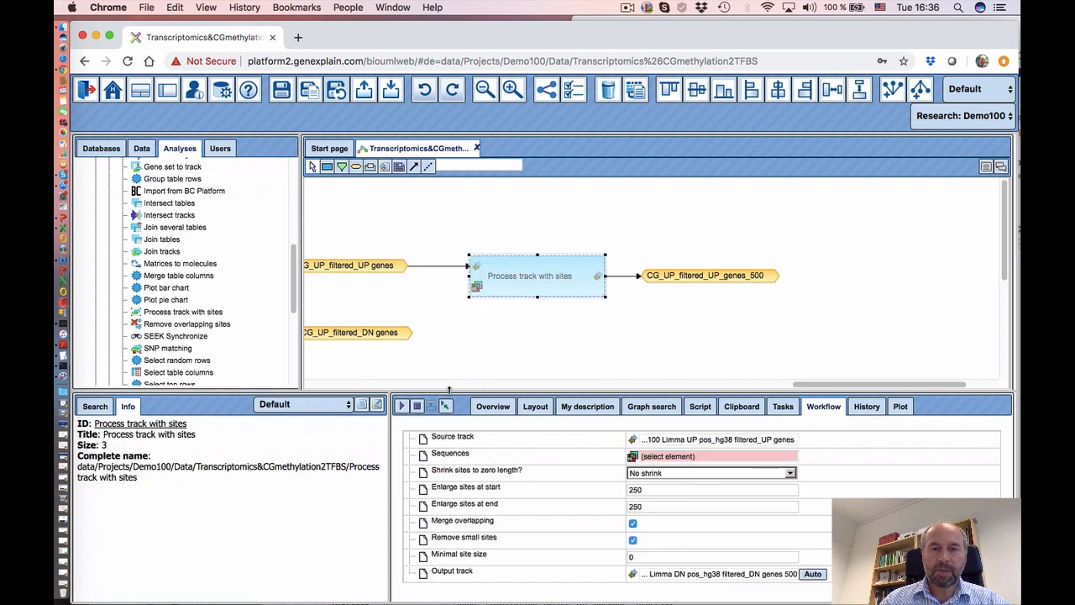
- Set the Sequences input to databases > EnsemblHuman91 > Sequences > chromosomes GRCh38
drag(446, 383, 446, 355)
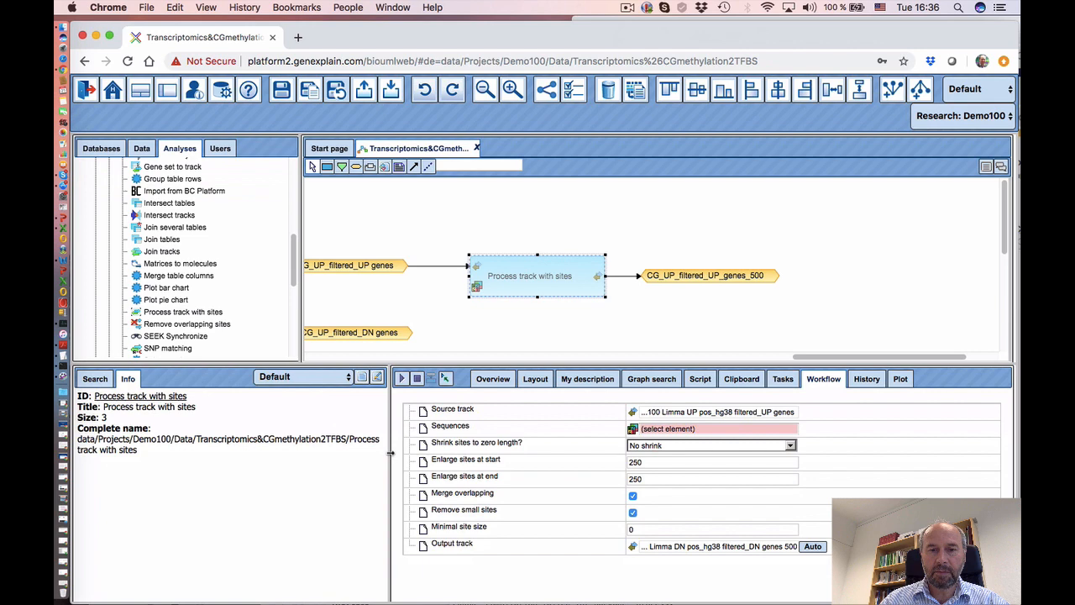
drag(391, 453, 375, 453)
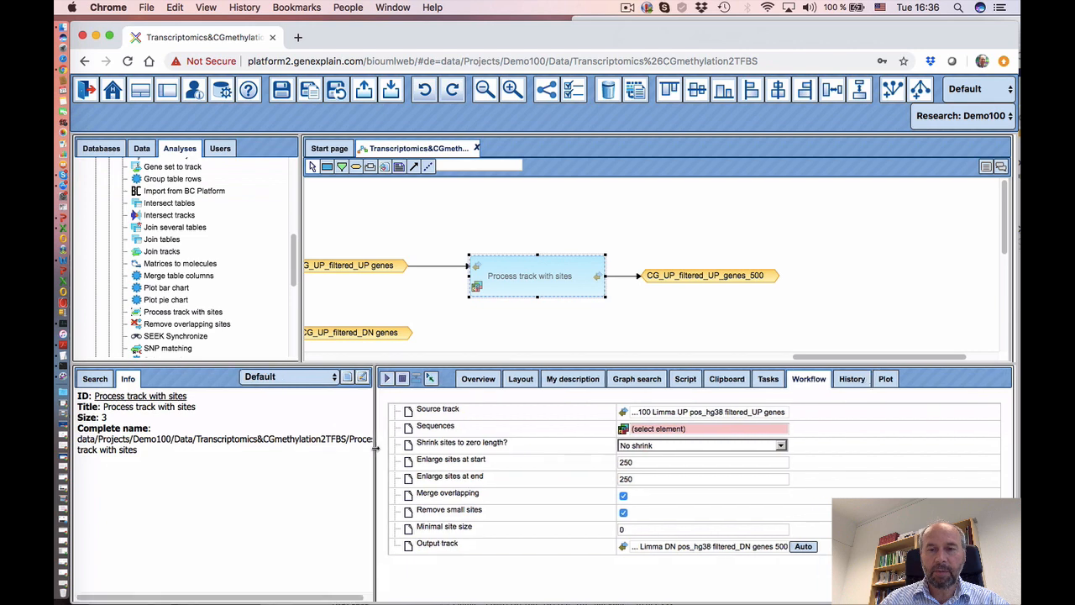
click(675, 428)
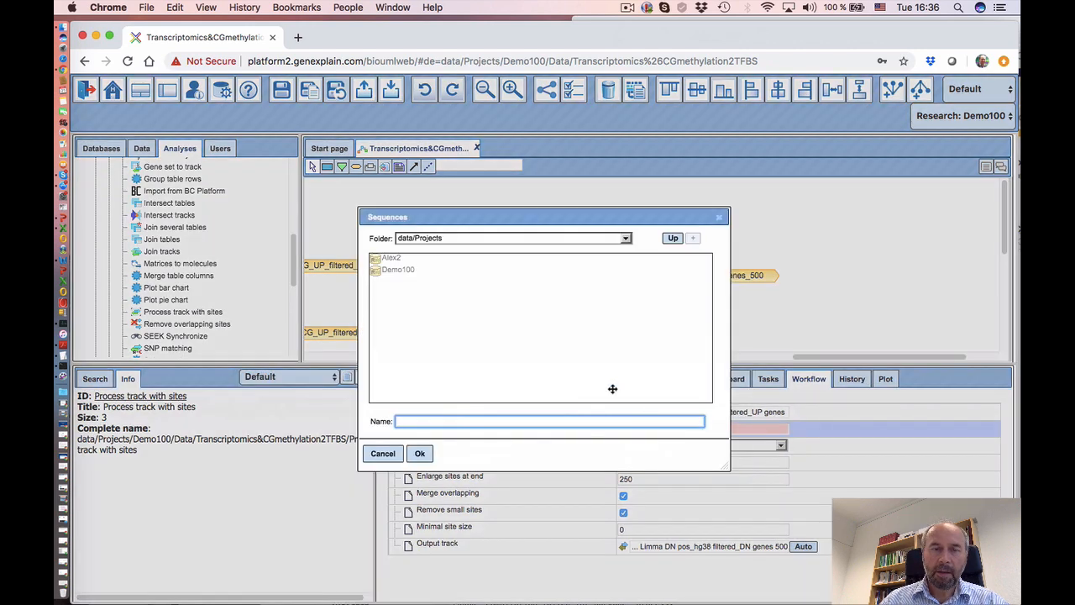
click(464, 243)
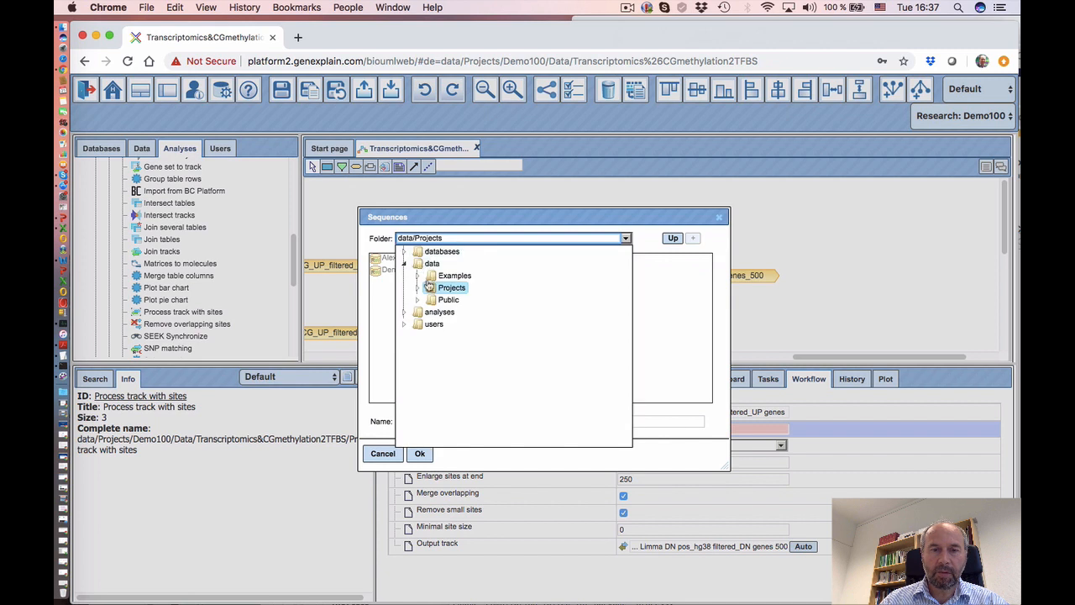
click(404, 254)
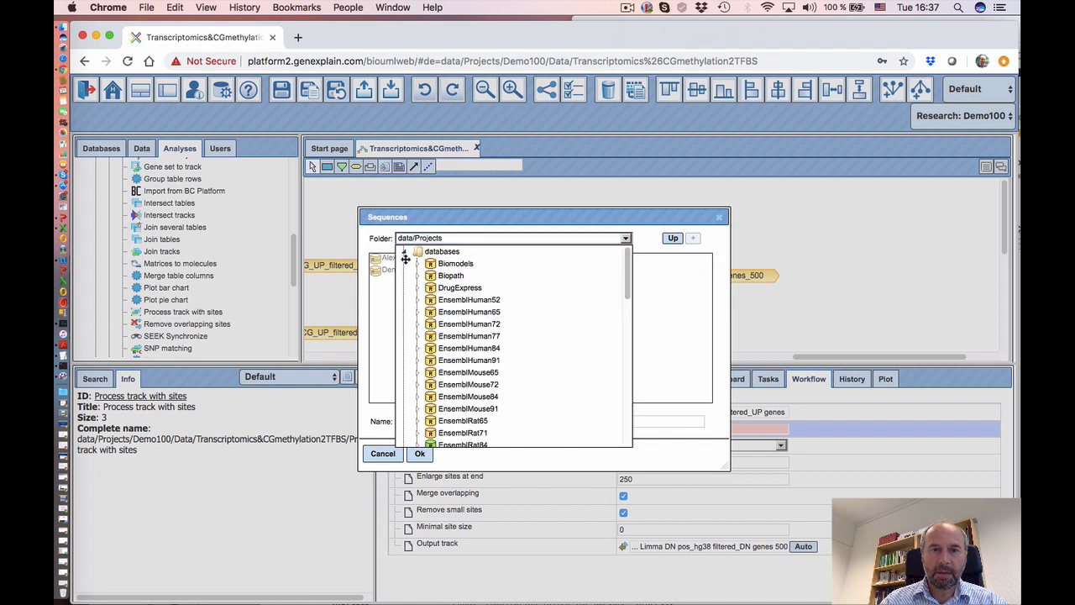
scroll(504, 346, down, 3)
scroll(504, 345, up, 3)
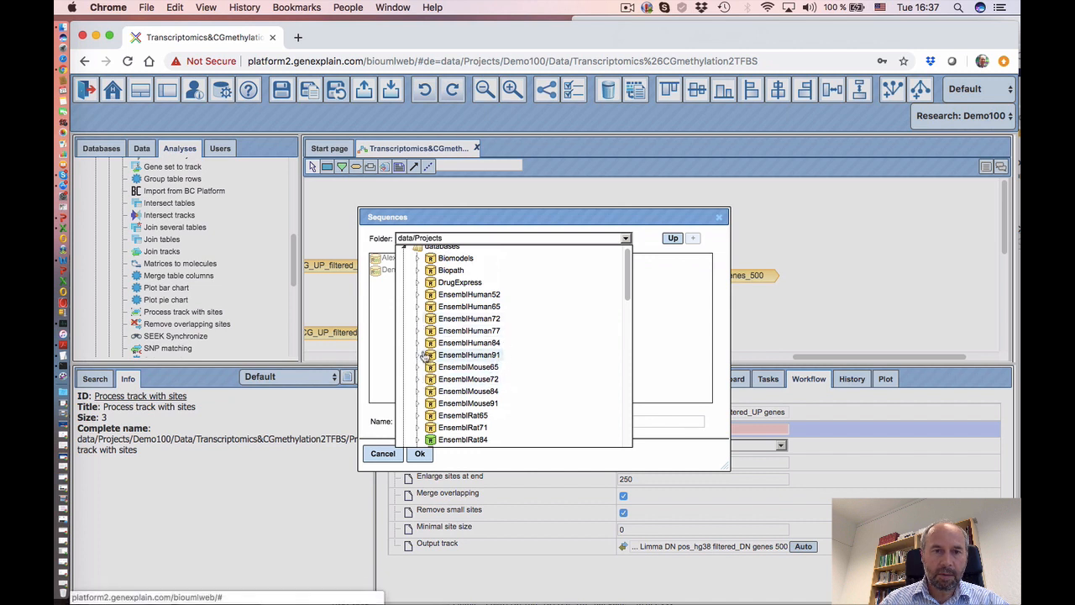
click(418, 355)
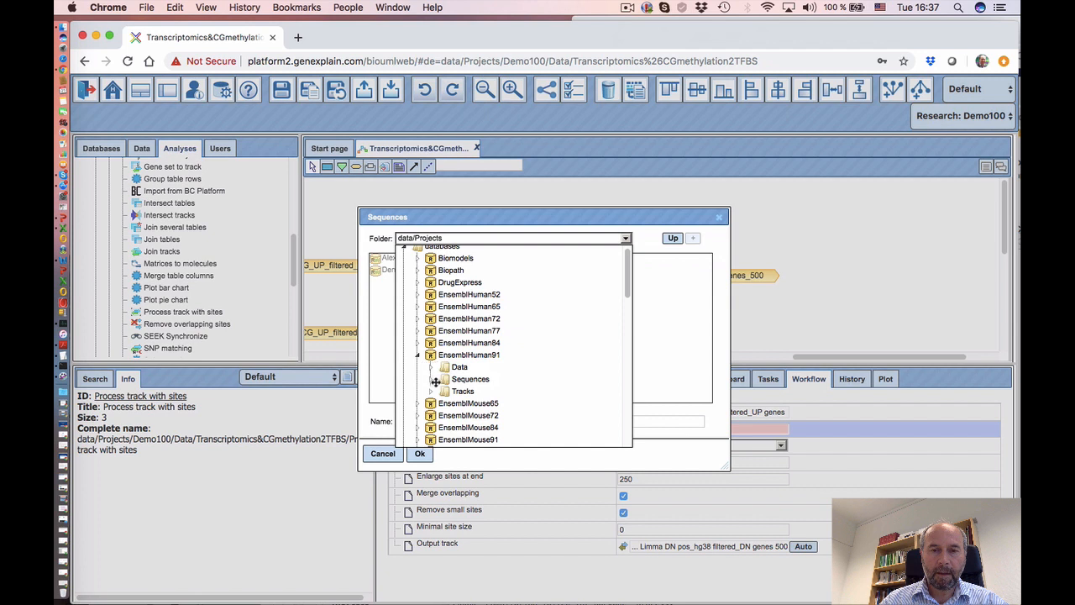
click(432, 380)
double_click(492, 393)
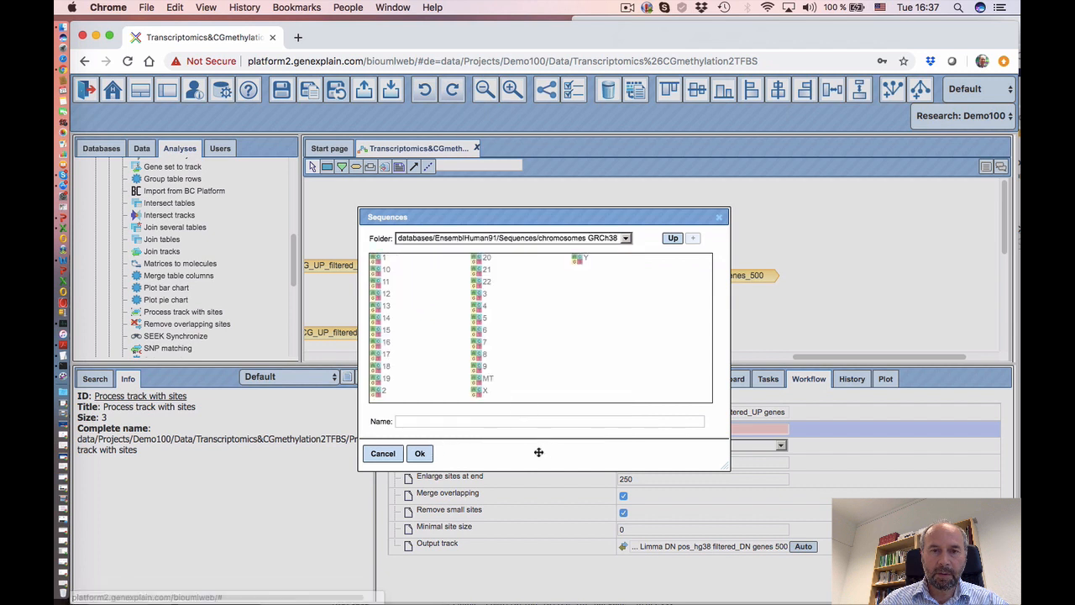
click(672, 238)
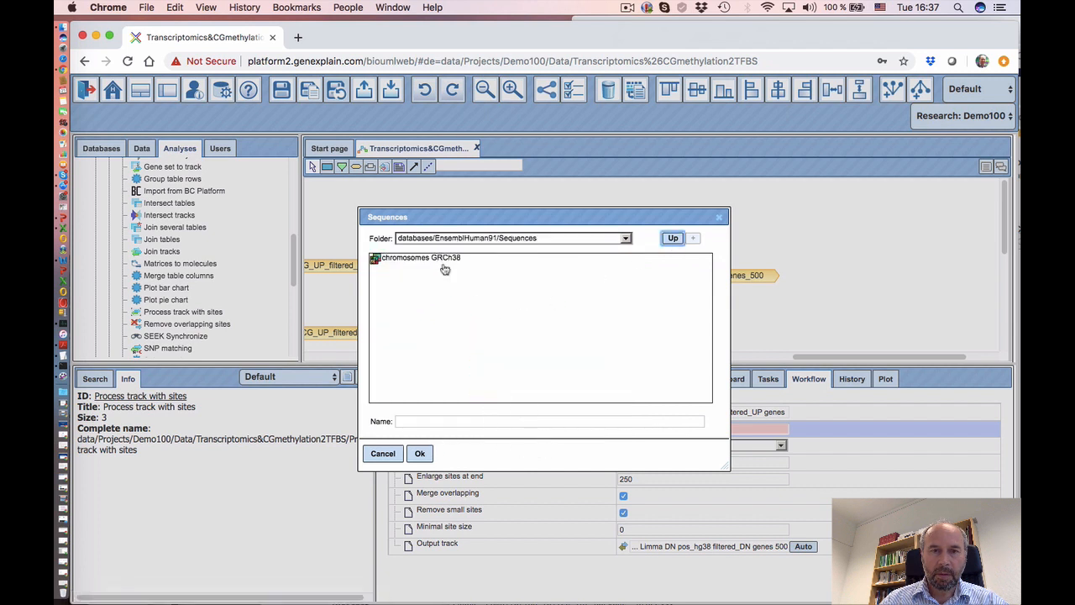
click(445, 267)
click(419, 452)
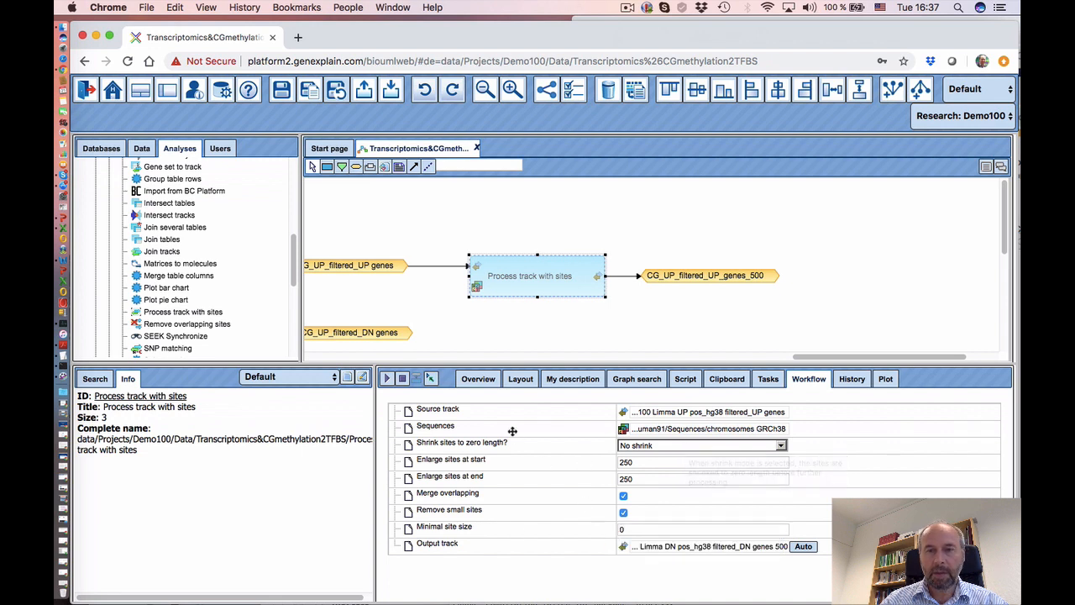
- Deselect the analysis node and dismiss the Chrome notification
click(580, 344)
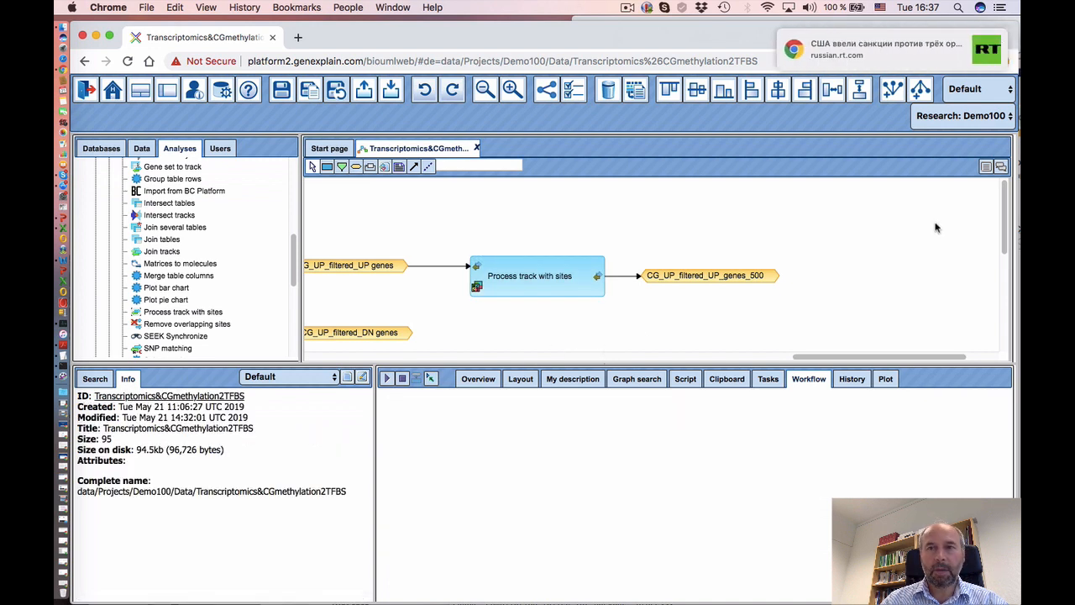
mouse_move(935, 62)
click(984, 40)
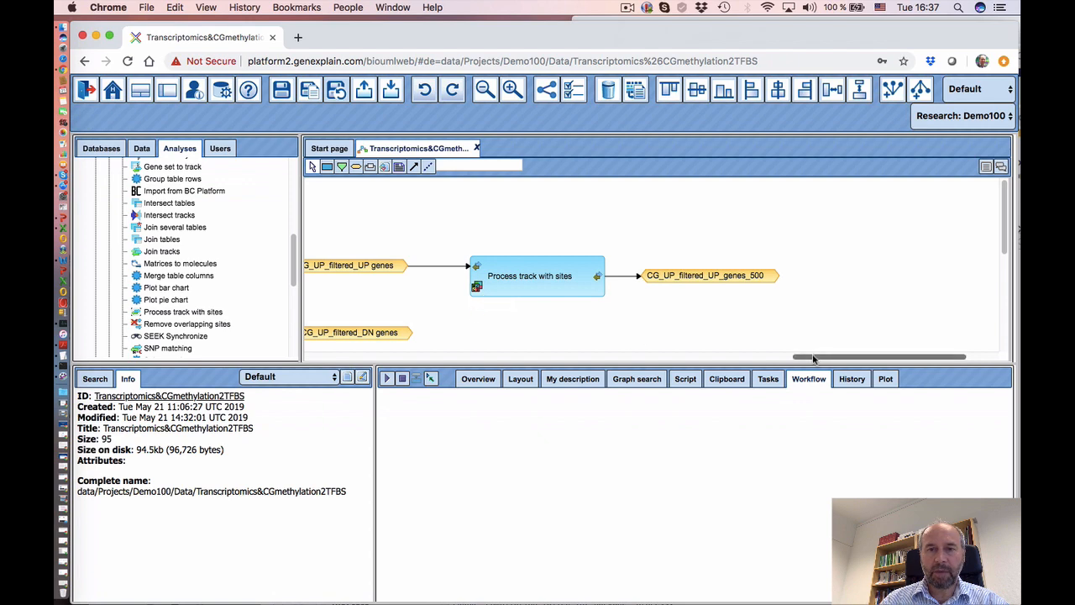
drag(815, 356, 808, 357)
click(628, 8)
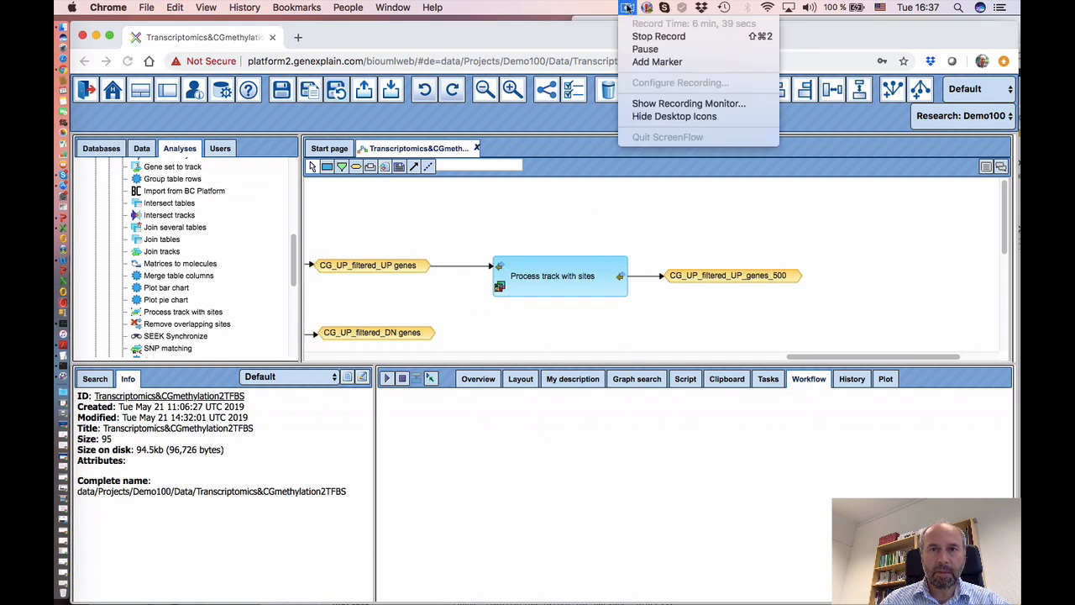
click(642, 50)
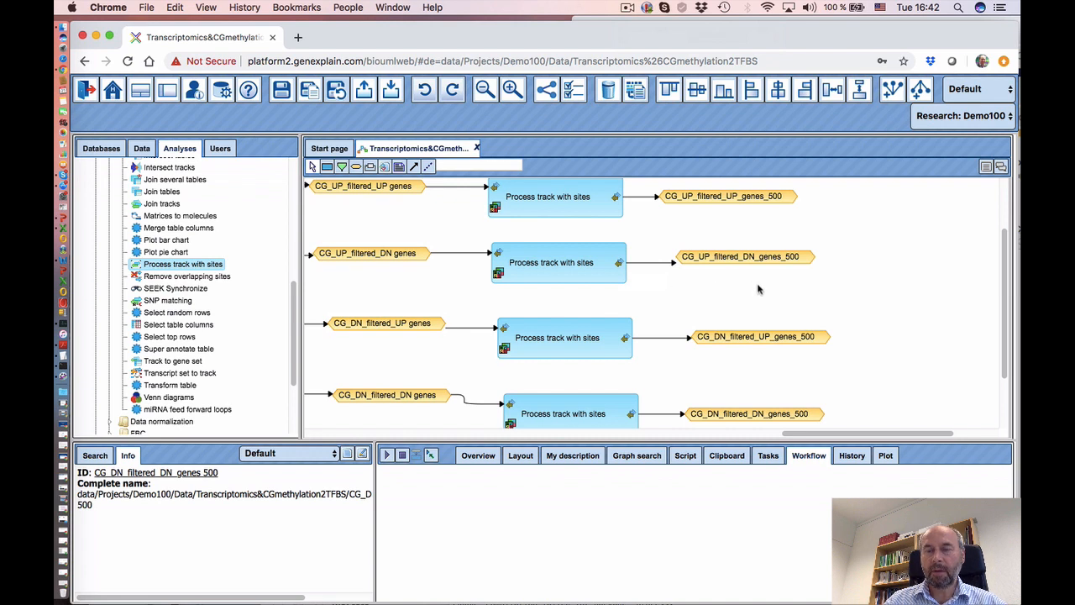
scroll(758, 290, up, 1)
scroll(756, 289, down, 3)
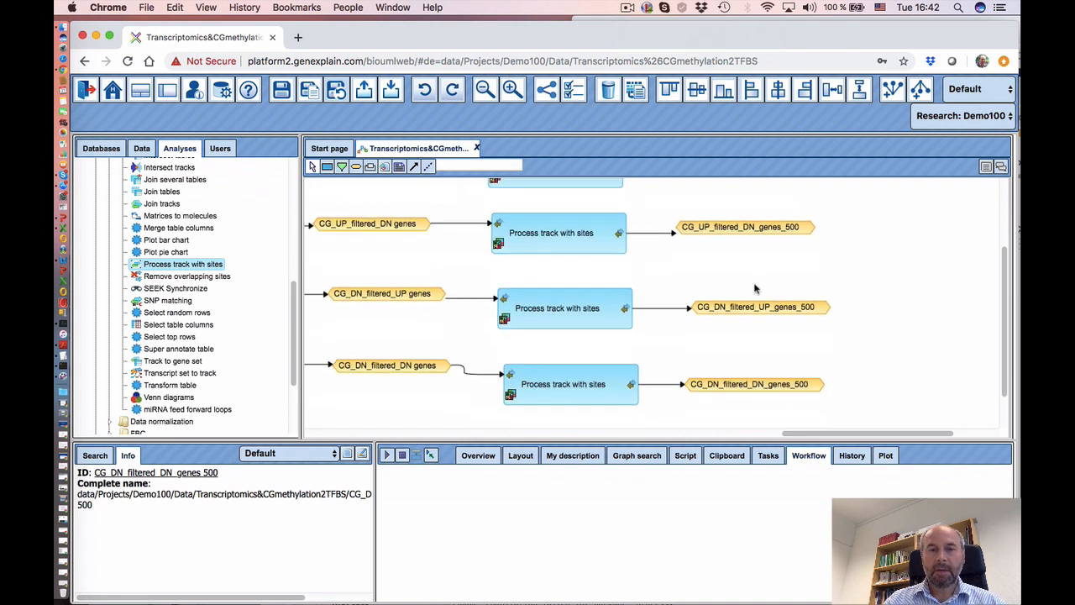
click(484, 89)
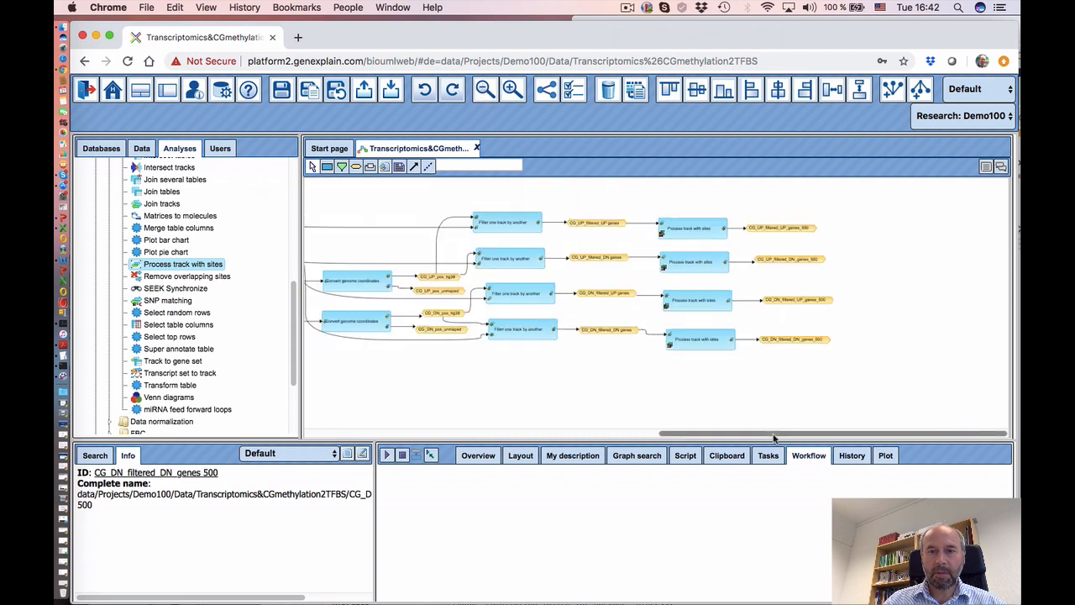
drag(776, 434, 849, 435)
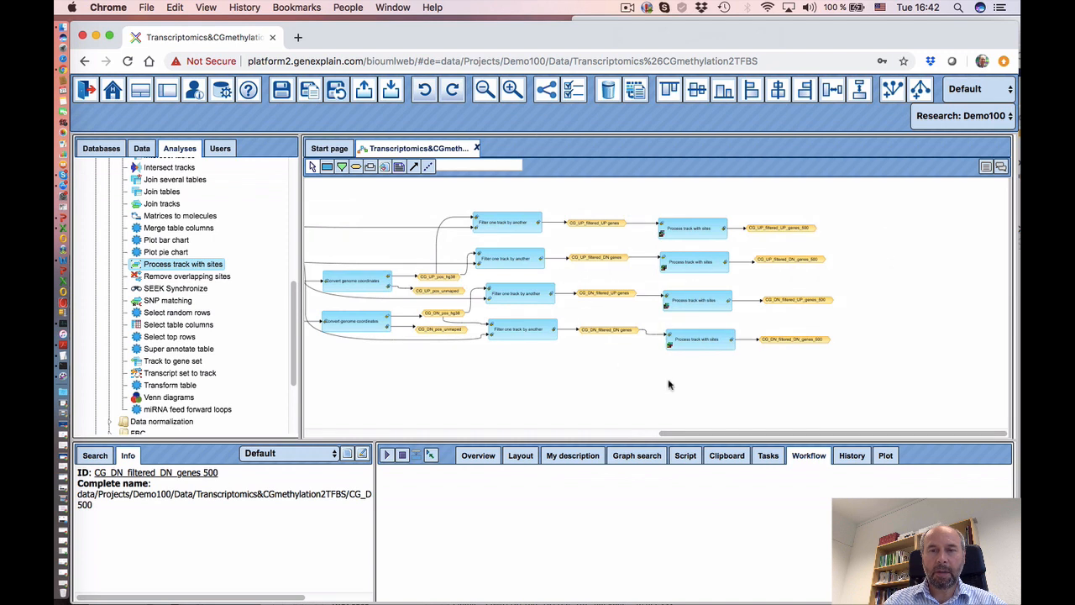
drag(753, 435, 386, 396)
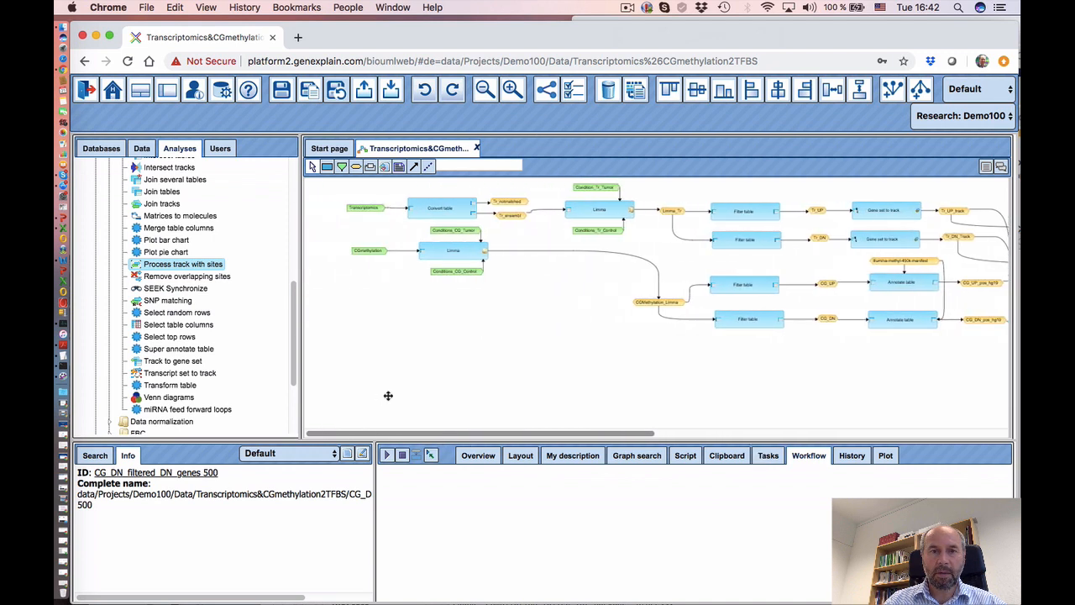
drag(504, 436, 789, 424)
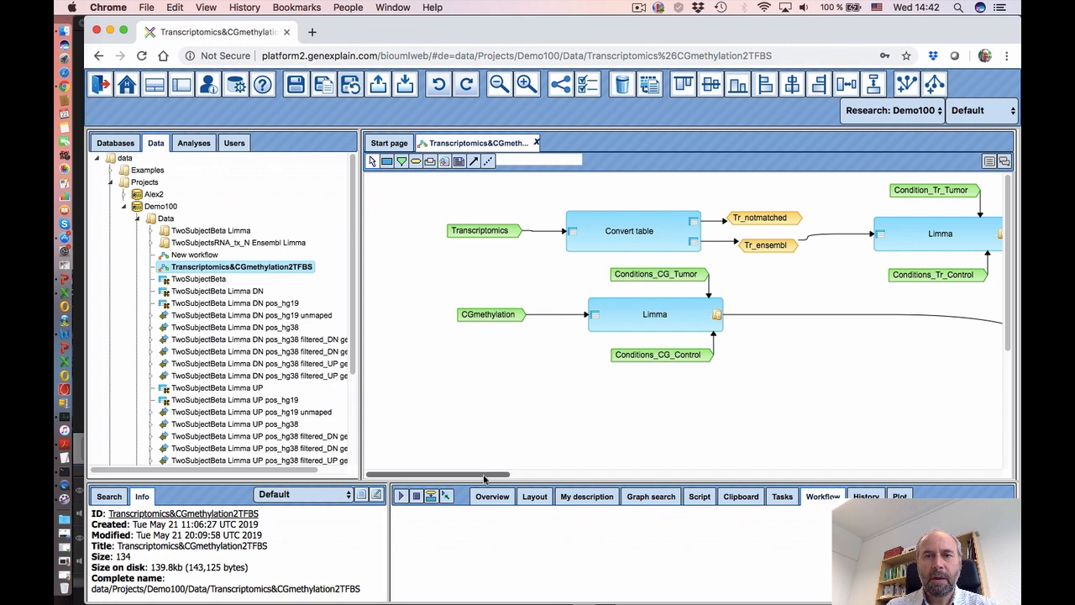
drag(484, 477, 453, 459)
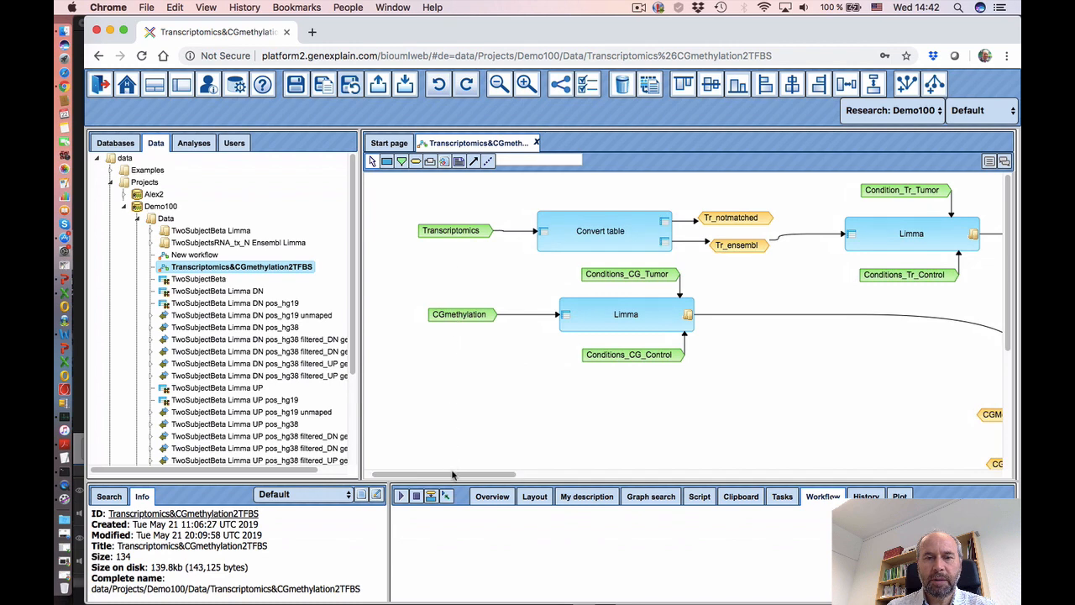
mouse_move(447, 476)
mouse_down()
mouse_move(622, 467)
mouse_move(634, 477)
mouse_up()
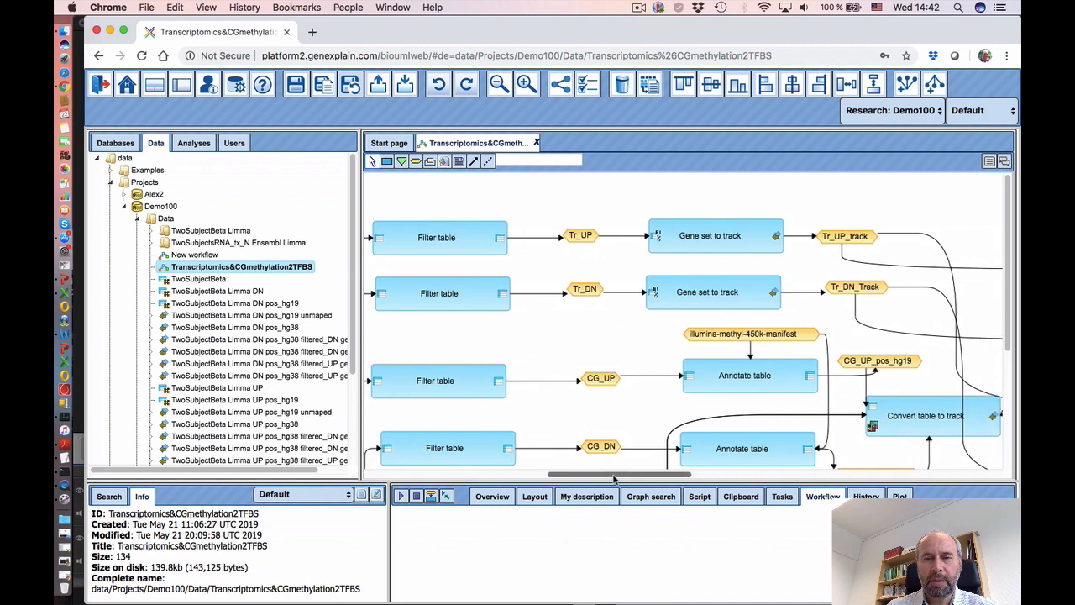
scroll(638, 437, right, 10)
scroll(660, 397, down, 4)
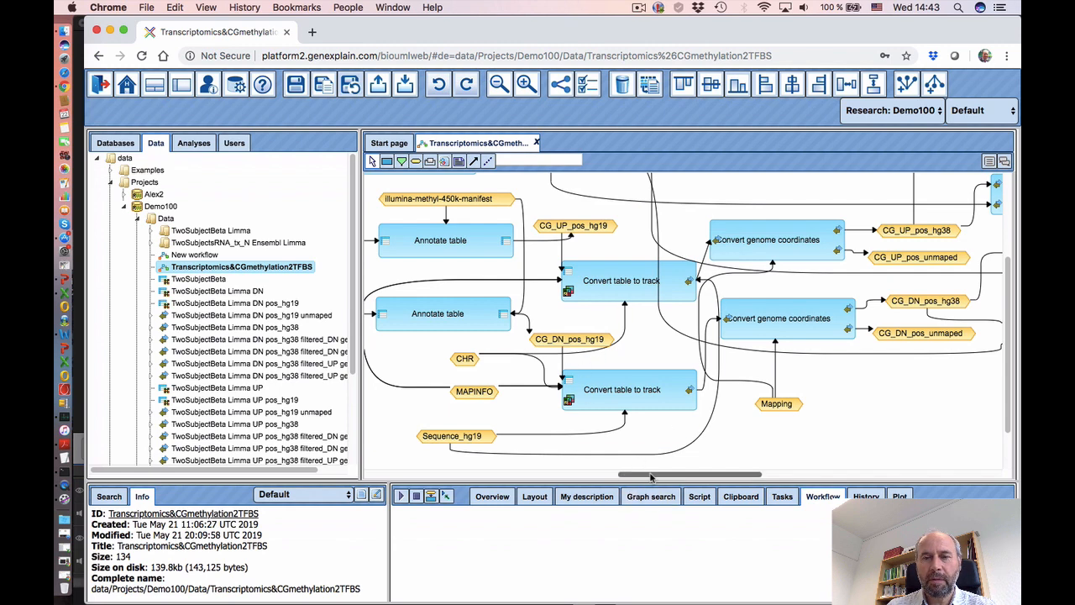
drag(644, 476, 735, 478)
- Review the _500 Process track with sites outputs, then reload into the Run workflow view
scroll(670, 373, up, 3)
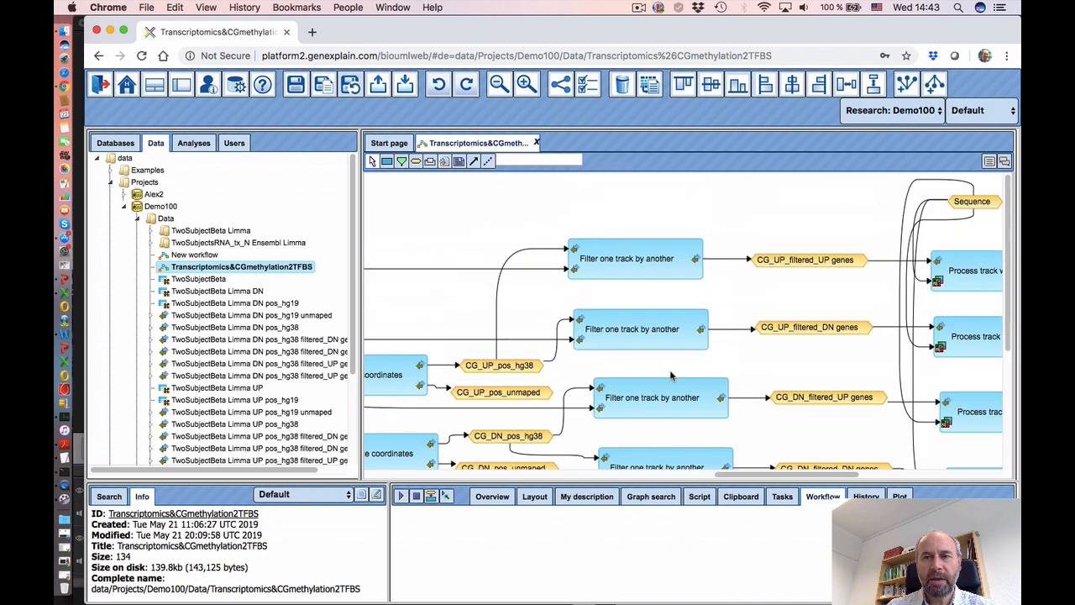
scroll(704, 407, right, 5)
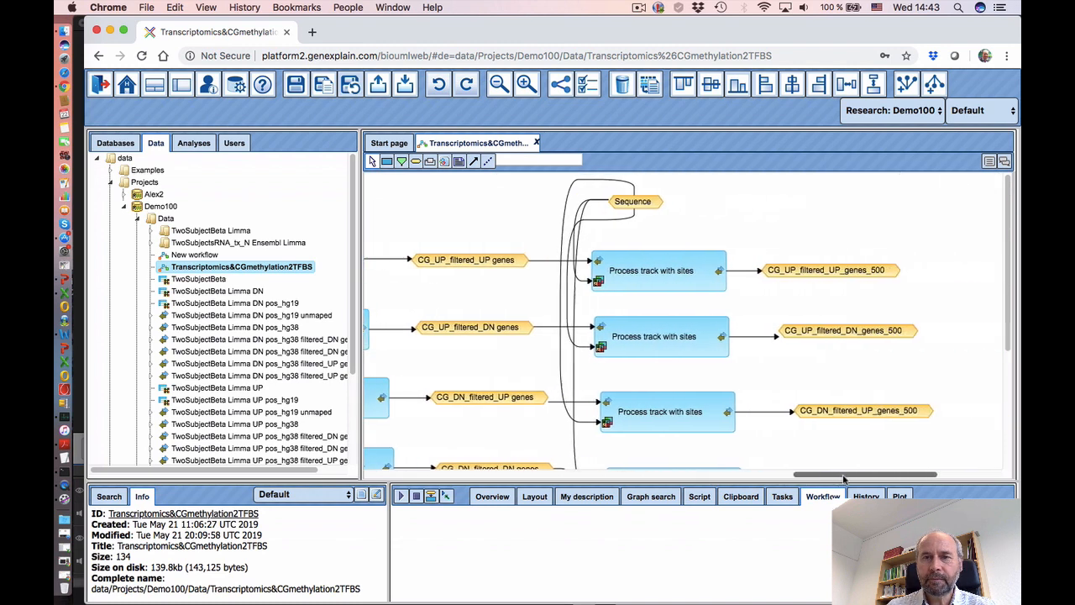
scroll(701, 370, down, 1)
scroll(702, 371, up, 1)
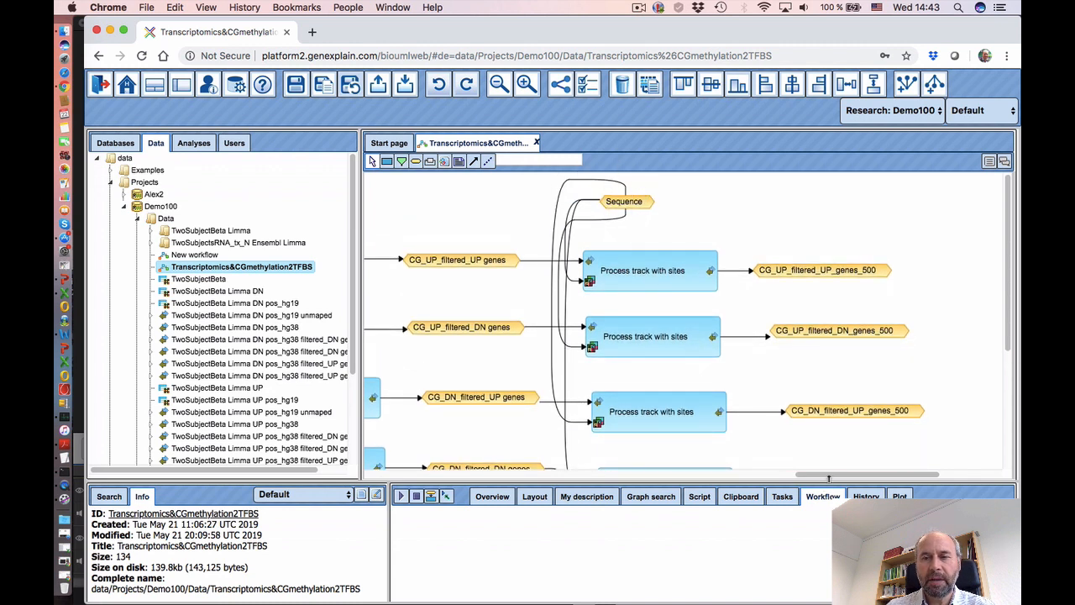
scroll(828, 478, right, 2)
scroll(745, 388, down, 3)
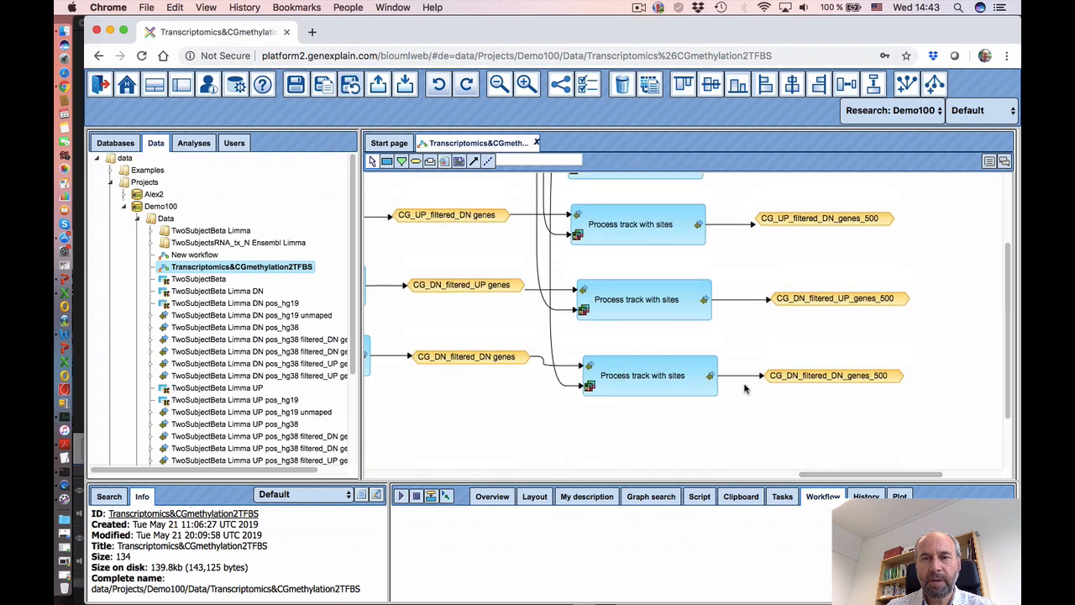
scroll(744, 388, down, 1)
scroll(744, 388, up, 3)
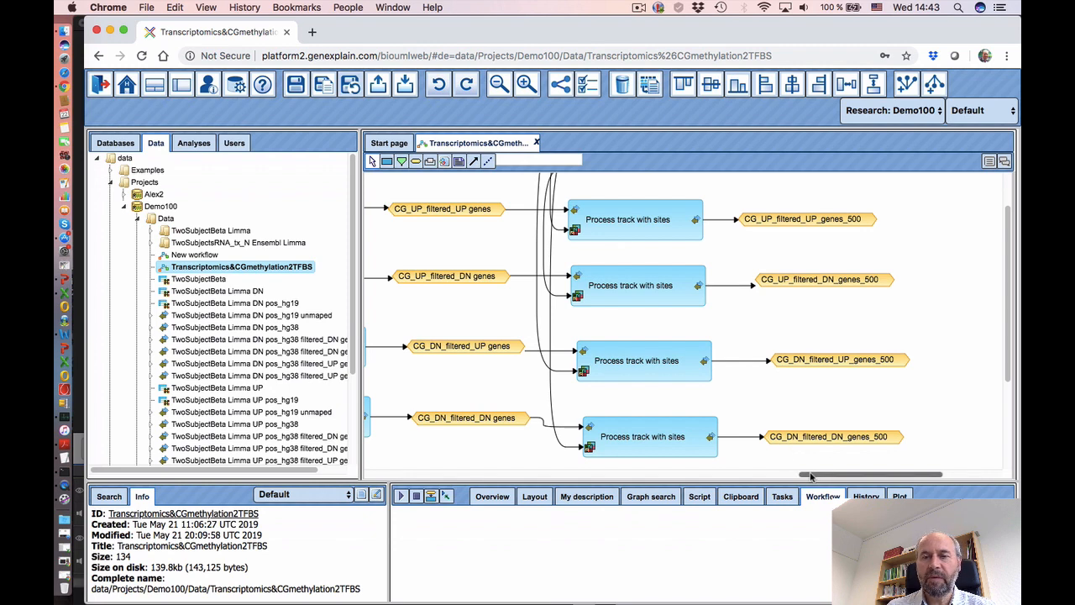
drag(811, 476, 449, 499)
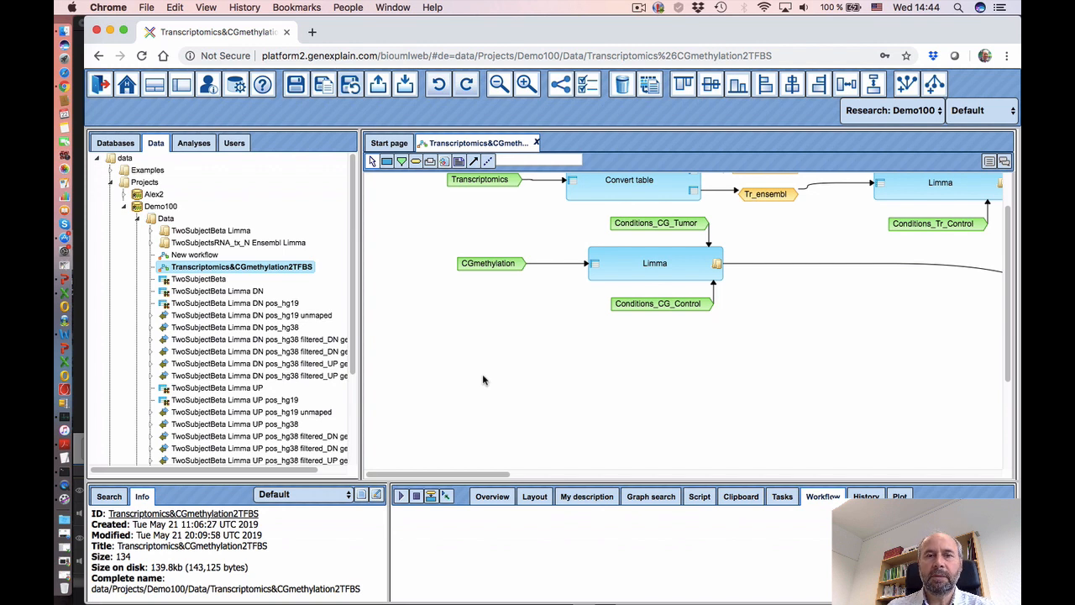
key(super+r)
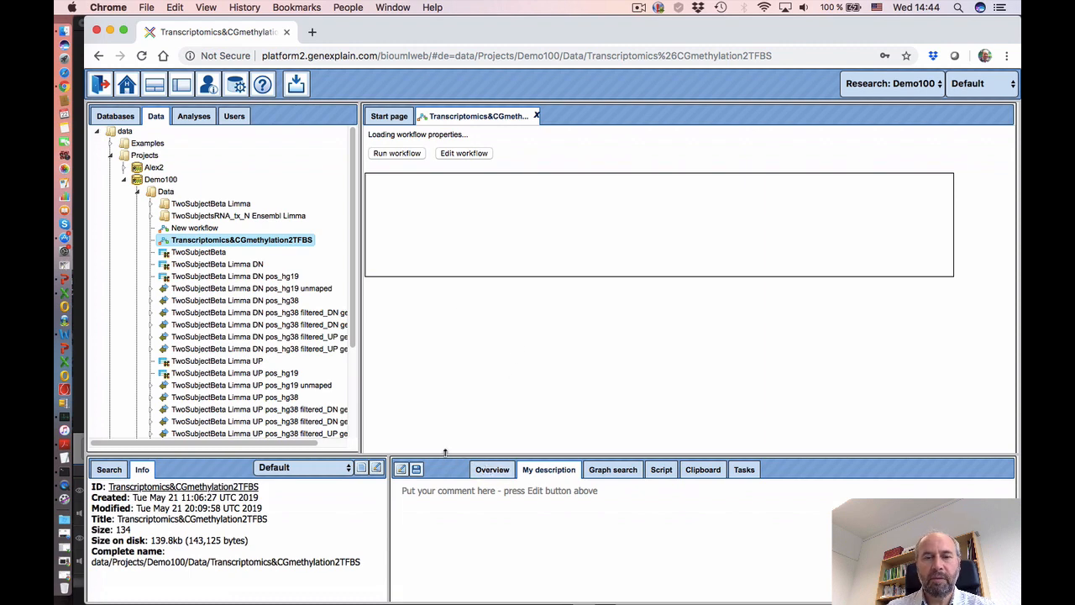
- Set TwoSubjectBeta as the CGmethylation input
drag(446, 453, 446, 440)
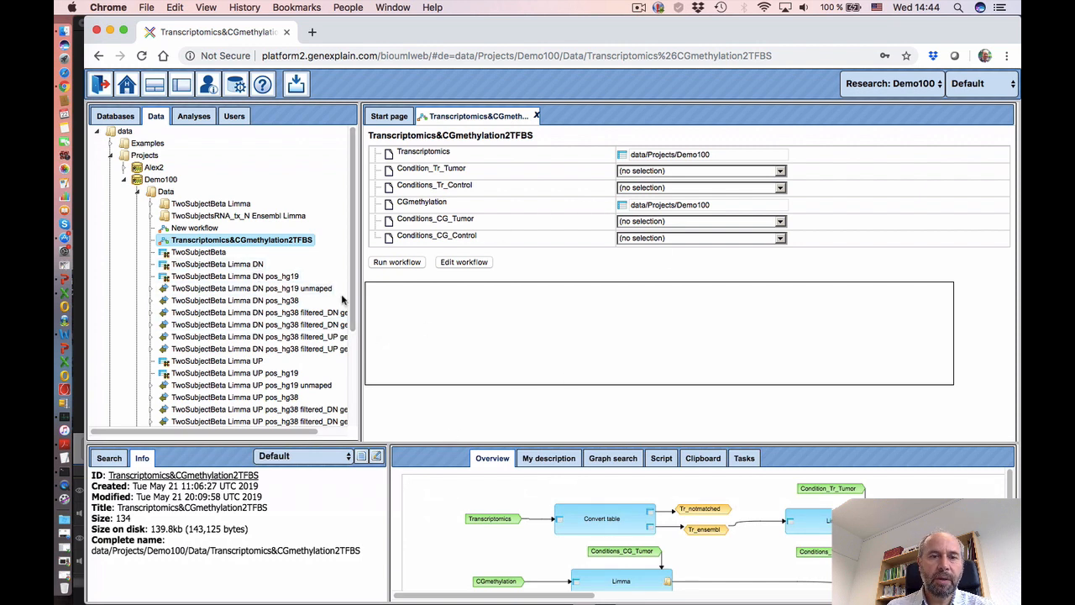
scroll(345, 336, down, 5)
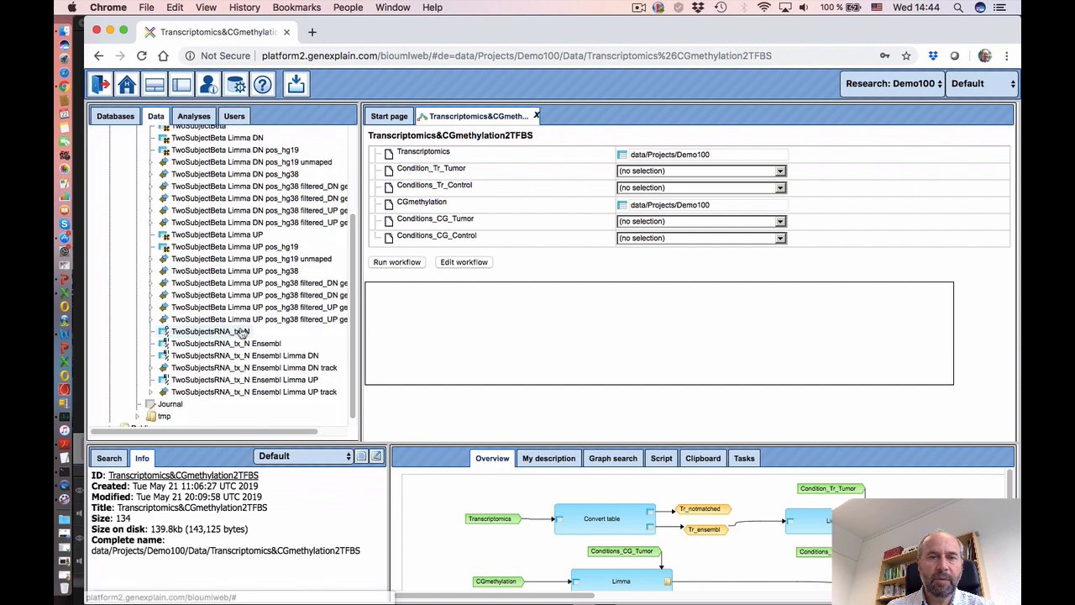
drag(242, 333, 717, 159)
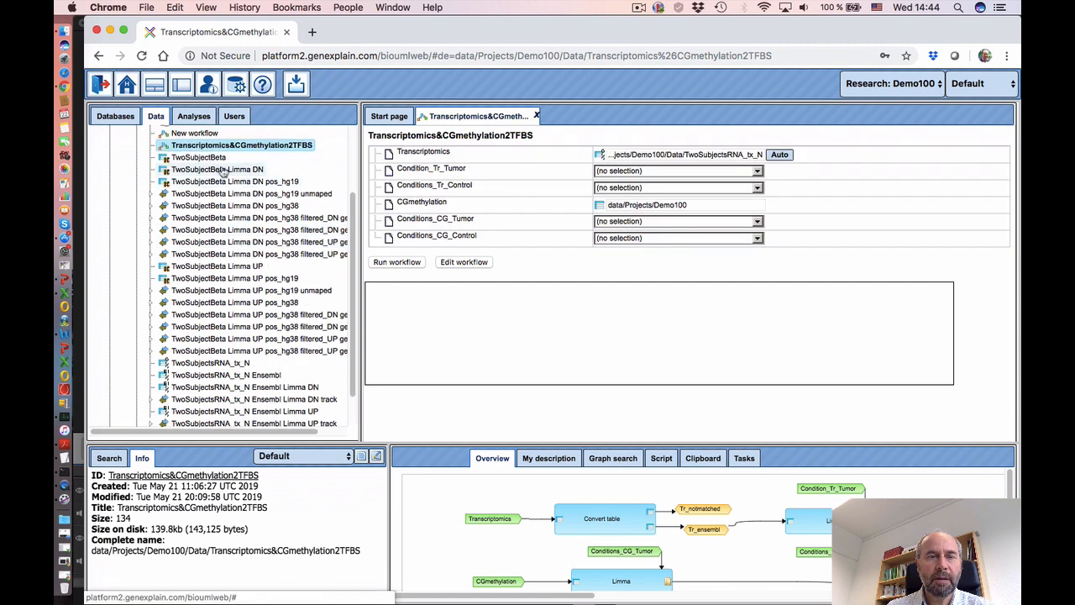
drag(209, 159, 688, 205)
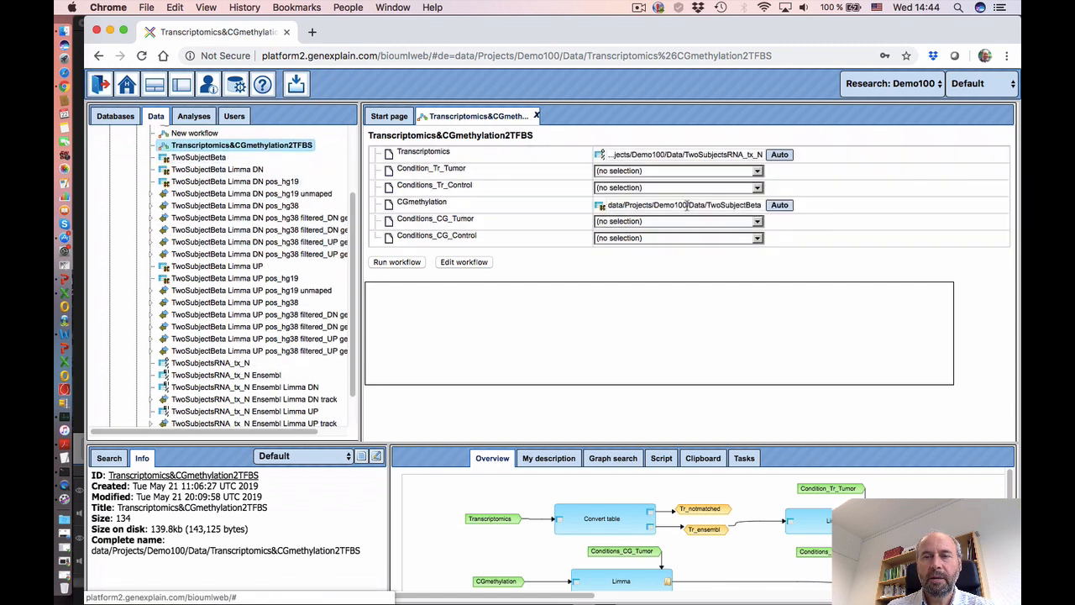
- Choose two TCGA samples each for Condition_Tr_Tumor and Conditions_Tr_Control
click(640, 172)
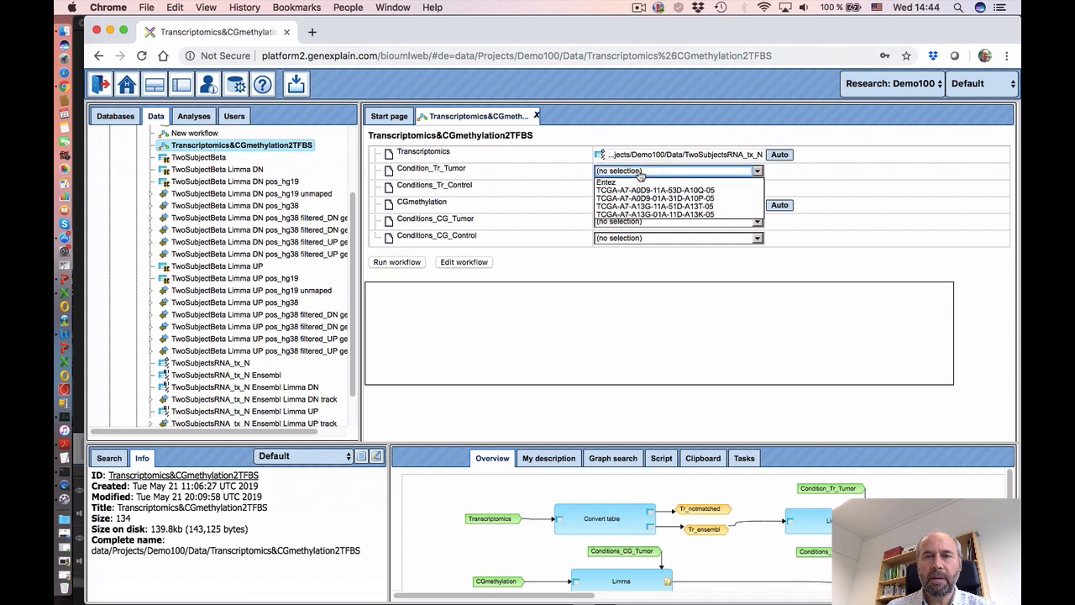
click(638, 199)
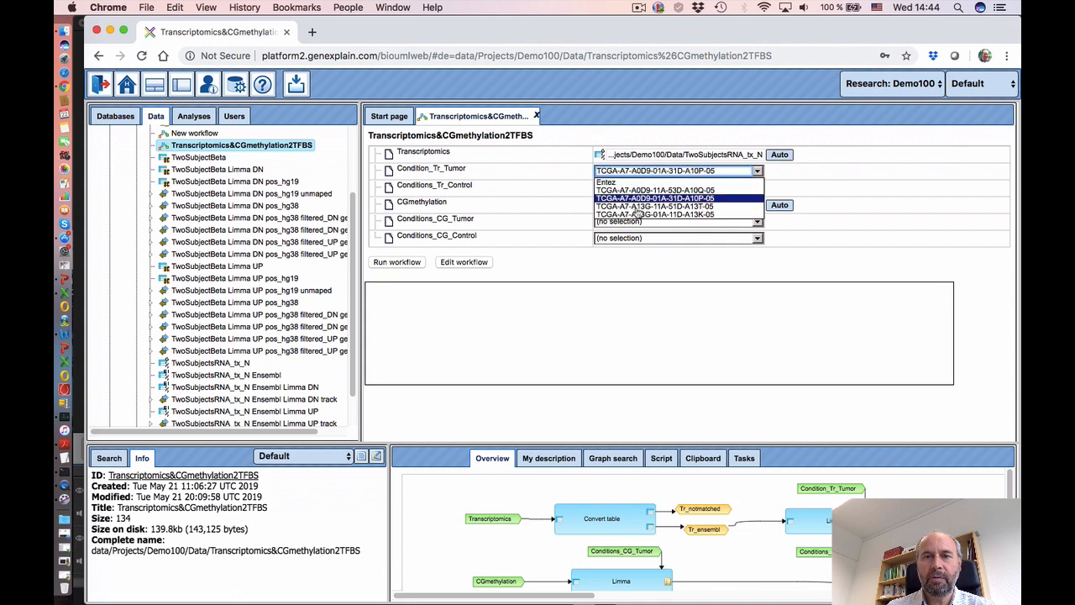
super+click(643, 215)
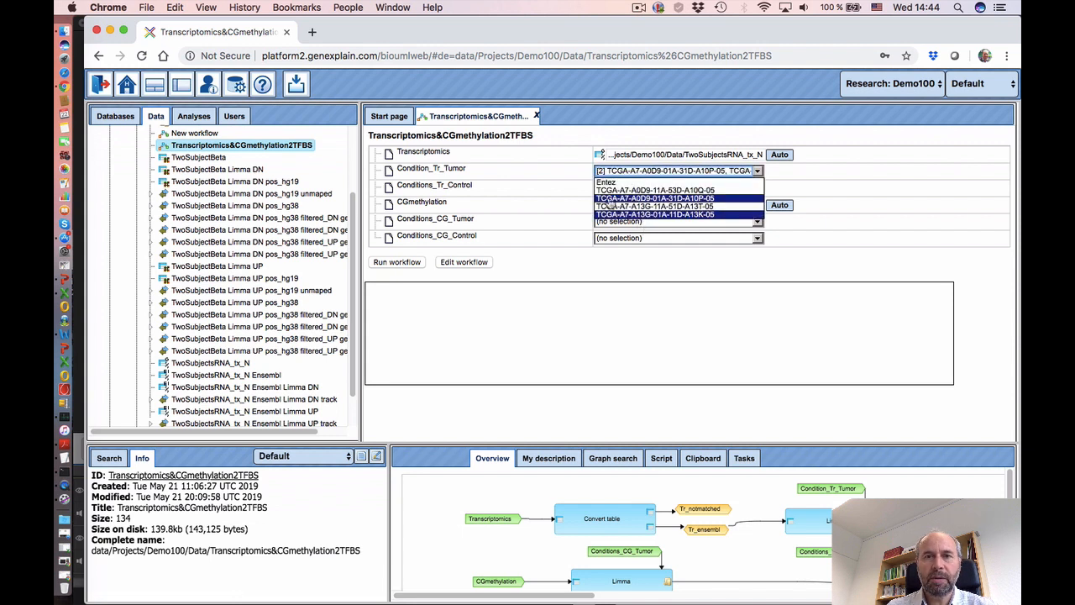
click(563, 195)
click(631, 188)
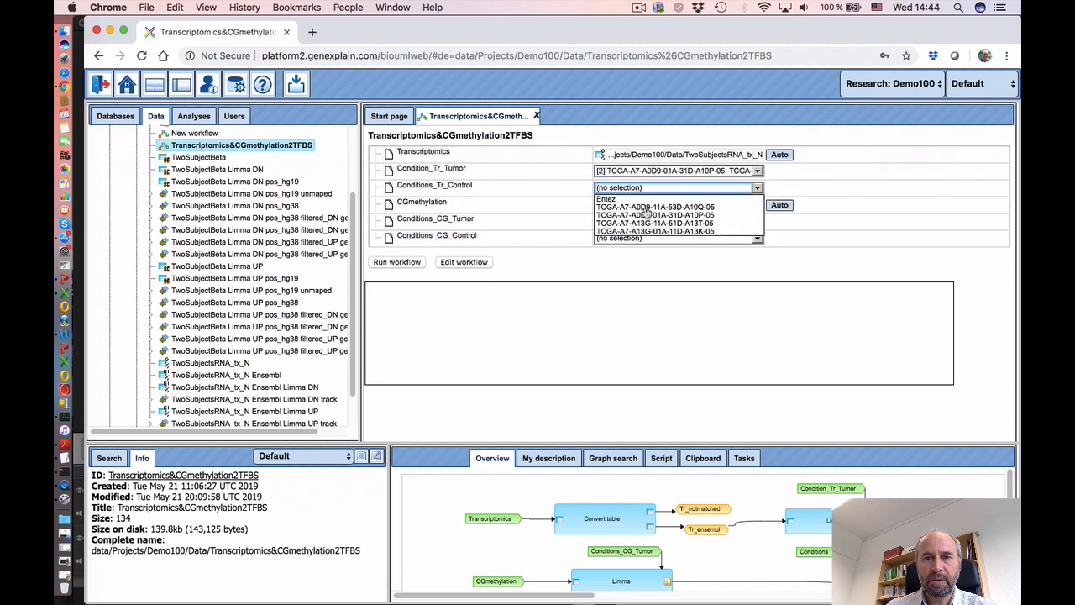
click(645, 208)
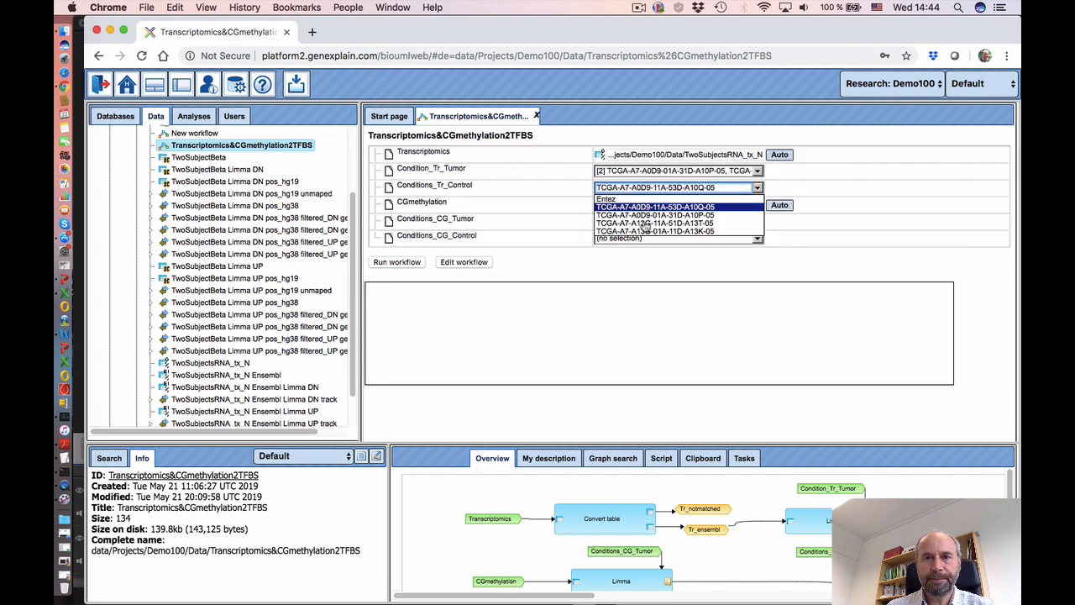
super+click(645, 223)
- Choose two samples each for Conditions_CG_Tumor and Conditions_CG_Control, then run the workflow
click(636, 222)
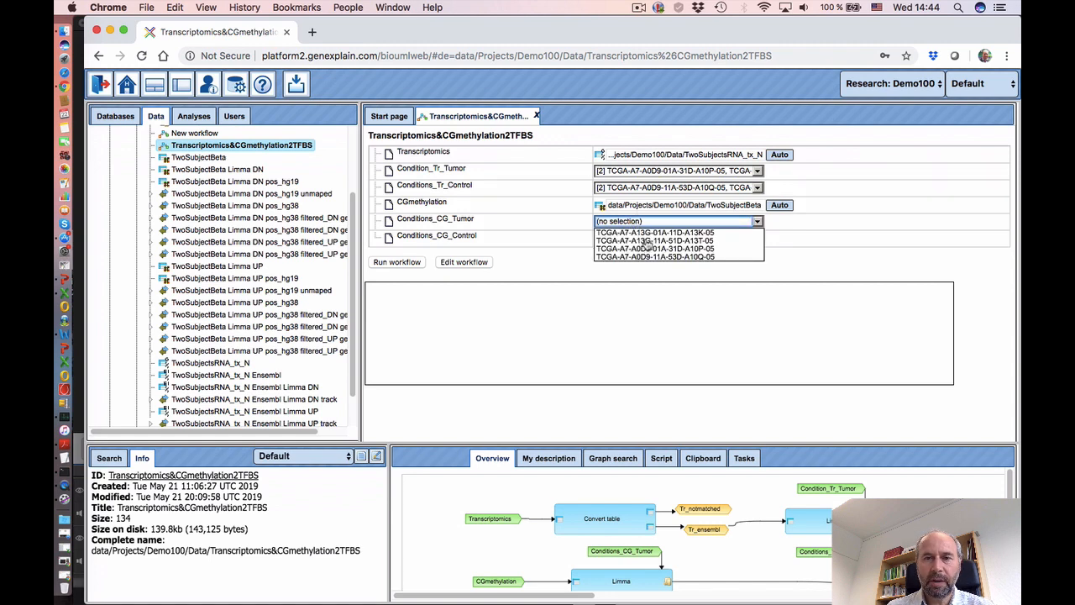
click(647, 233)
super+click(644, 250)
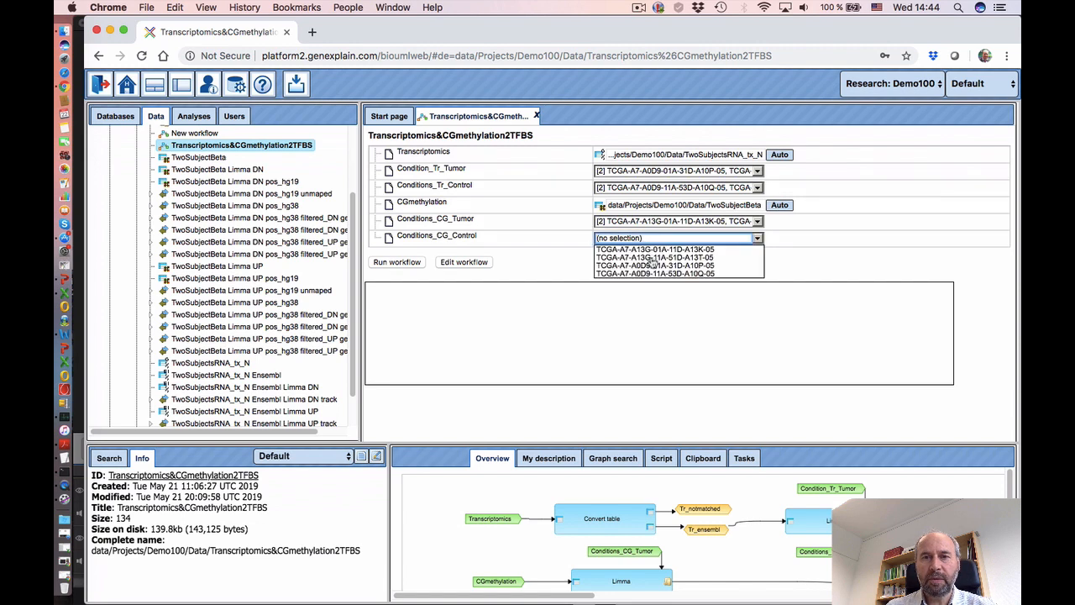
click(652, 258)
super+click(651, 273)
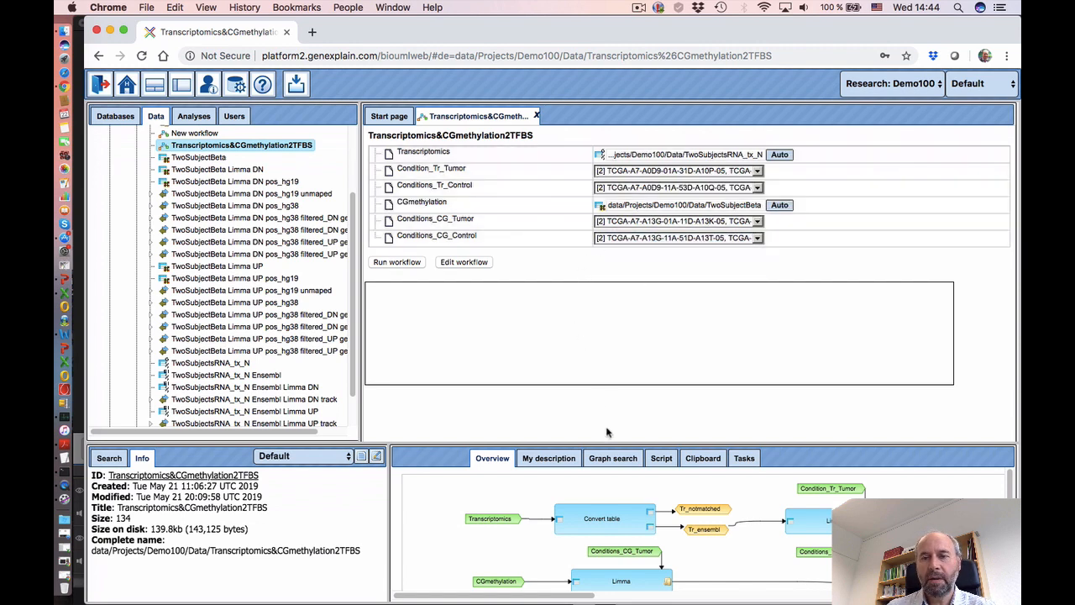
click(397, 263)
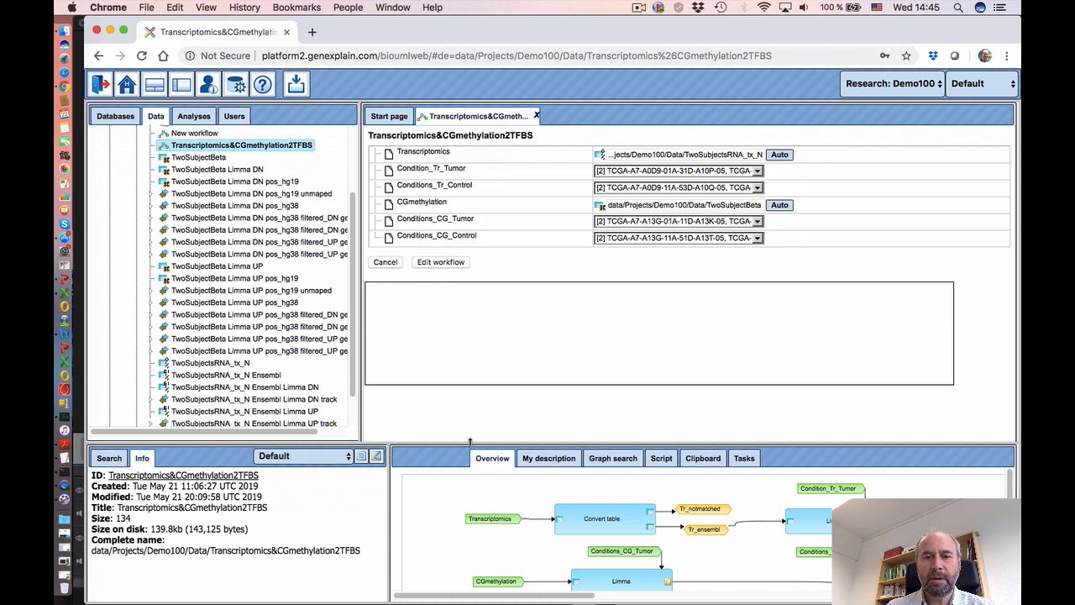
- Enlarge the workflow diagram panel and wait until the run reports Completed
drag(470, 441, 469, 417)
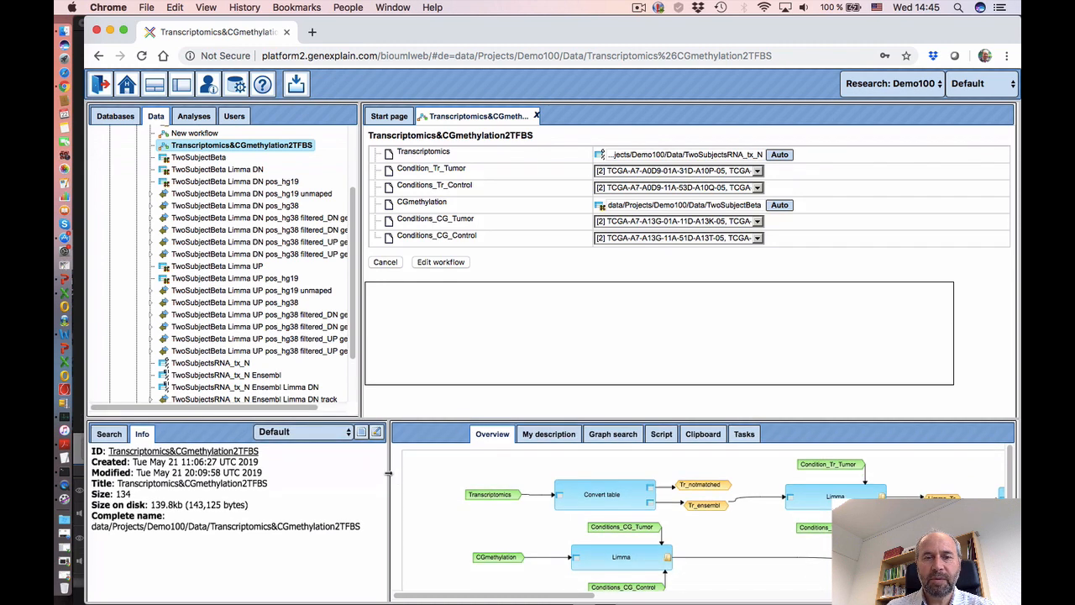
drag(388, 473, 368, 465)
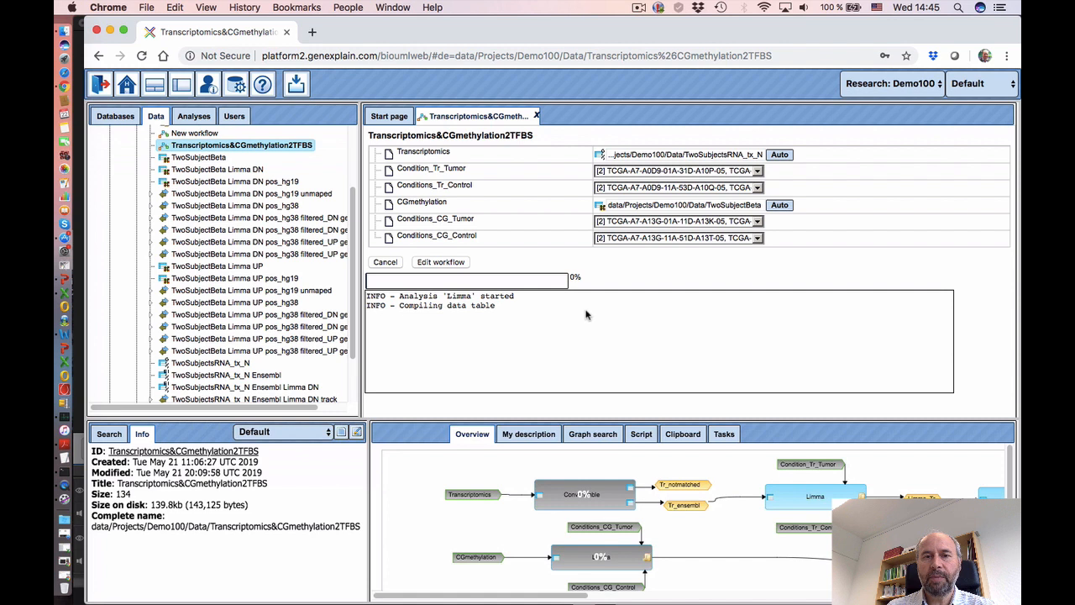
click(639, 8)
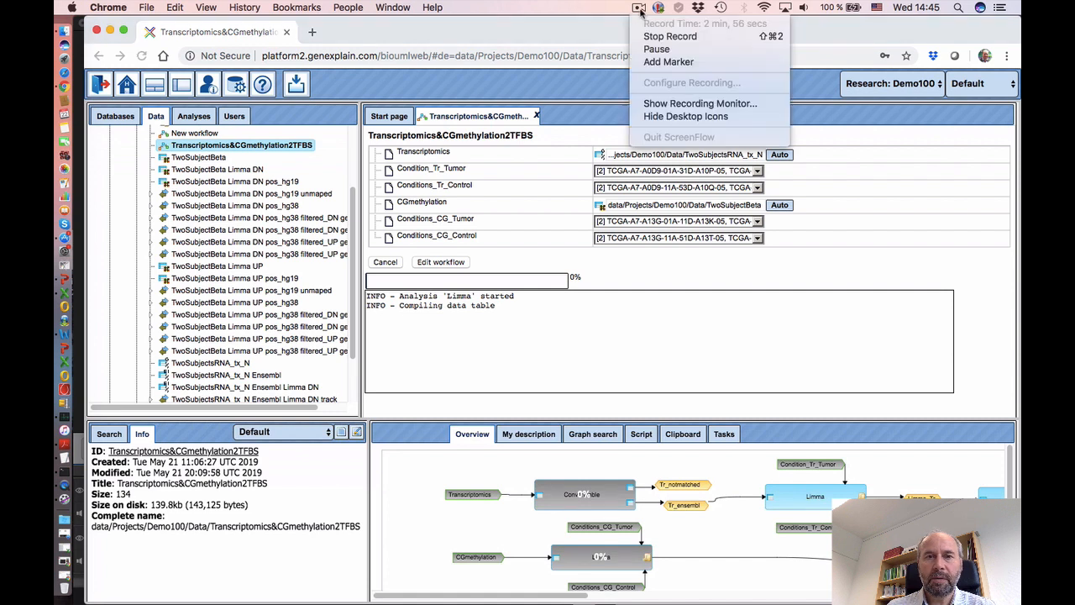
click(657, 49)
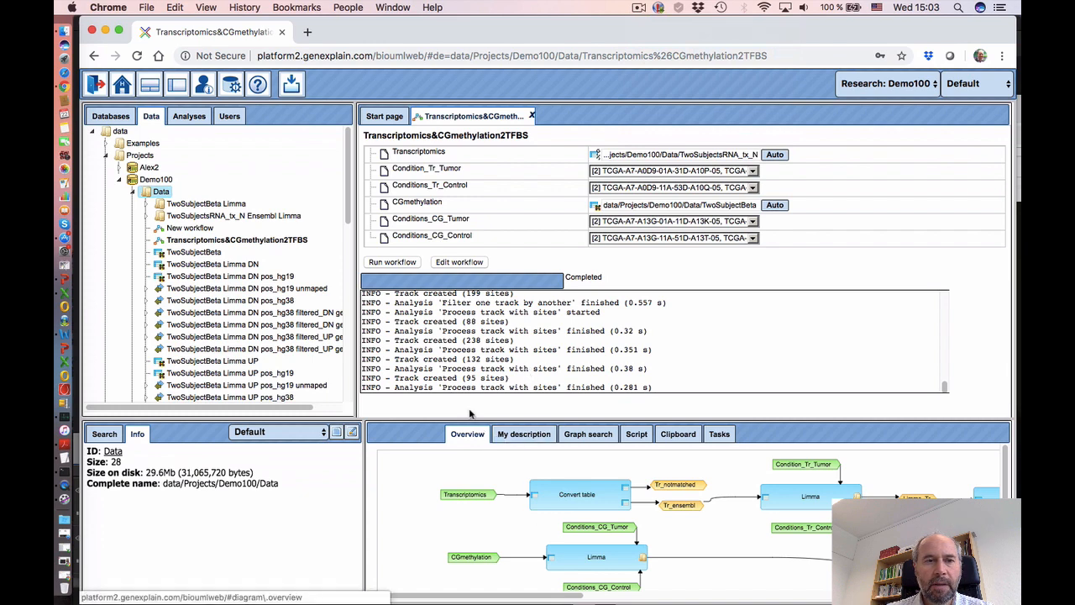
- Check the Info of the DN filtered_UP, UP filtered_DN and UP filtered_UP genes 500 tracks, then open DN filtered_DN genes 500
drag(356, 299, 454, 299)
scroll(340, 322, down, 1)
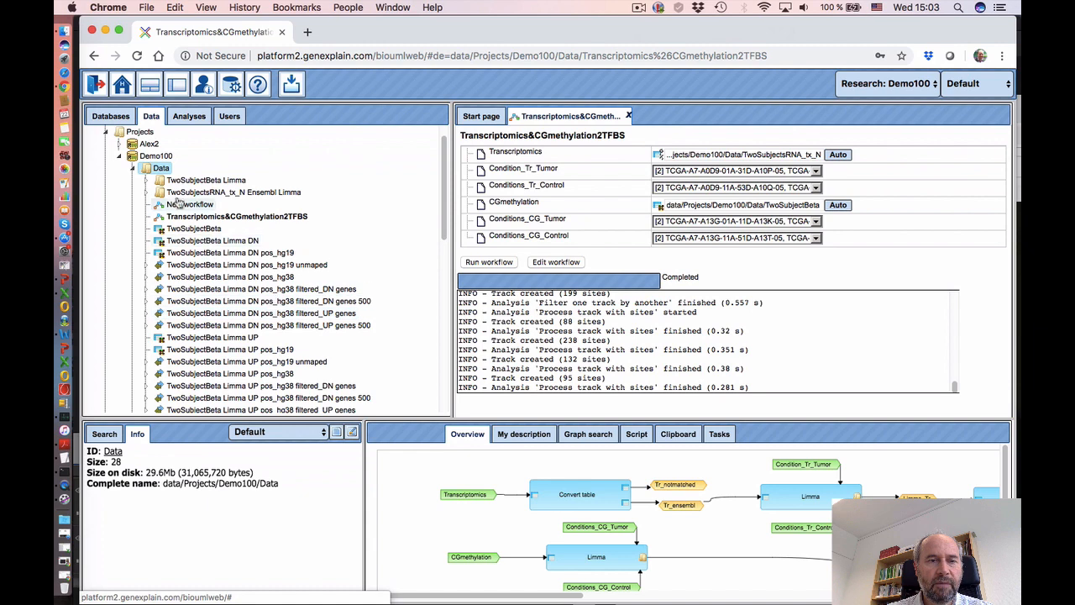
scroll(220, 314, down, 3)
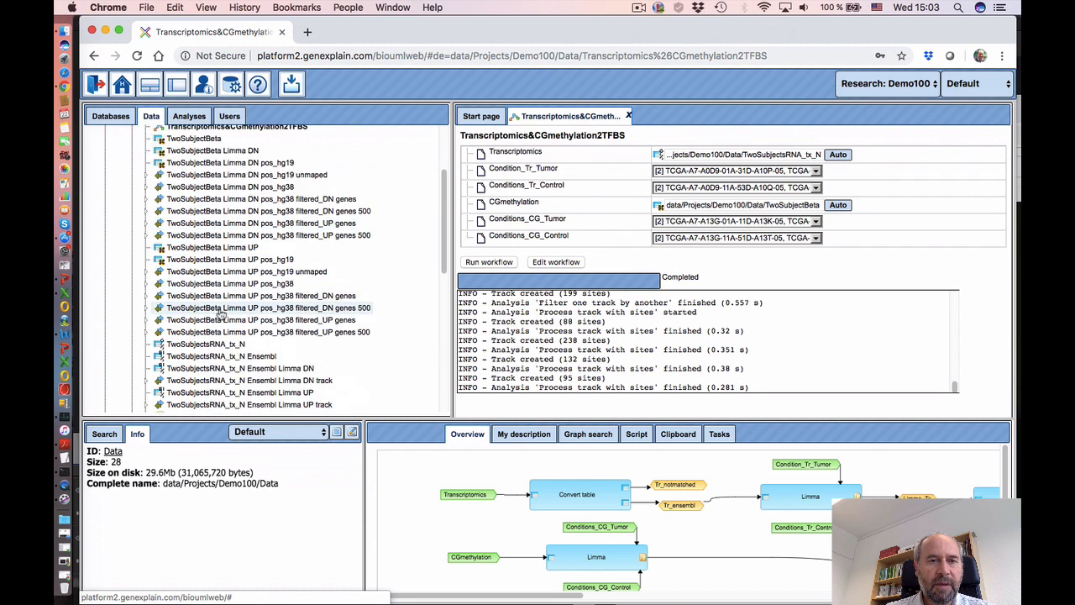
click(252, 212)
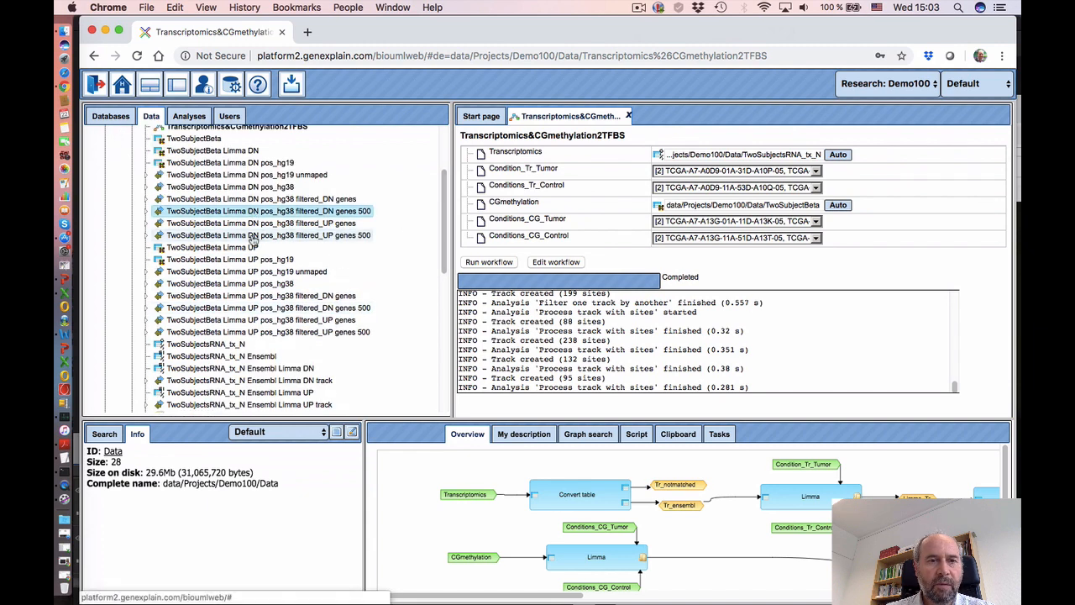
click(249, 307)
click(252, 332)
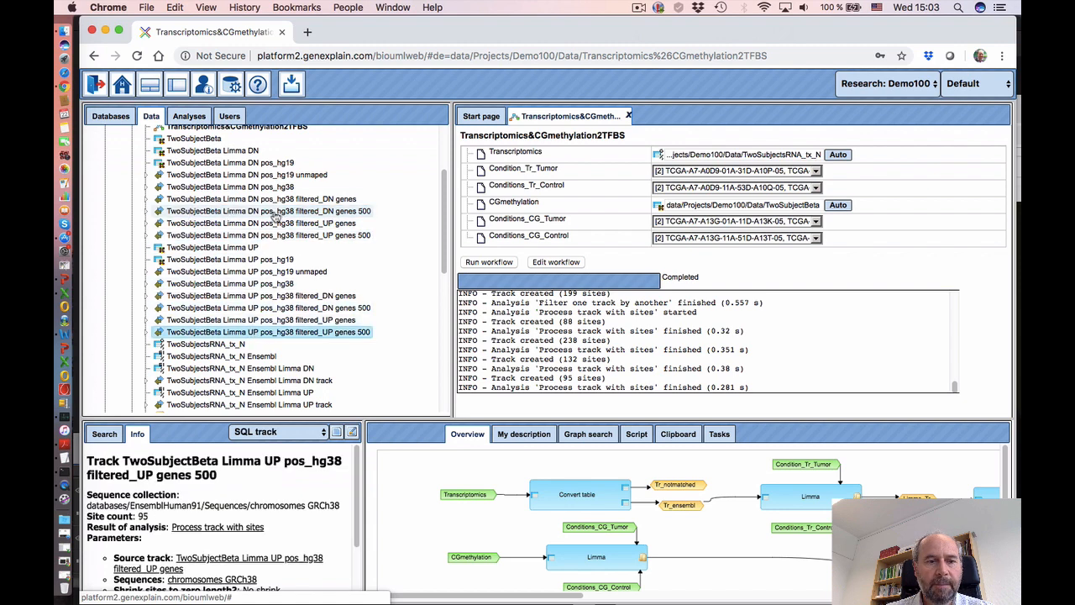
click(275, 213)
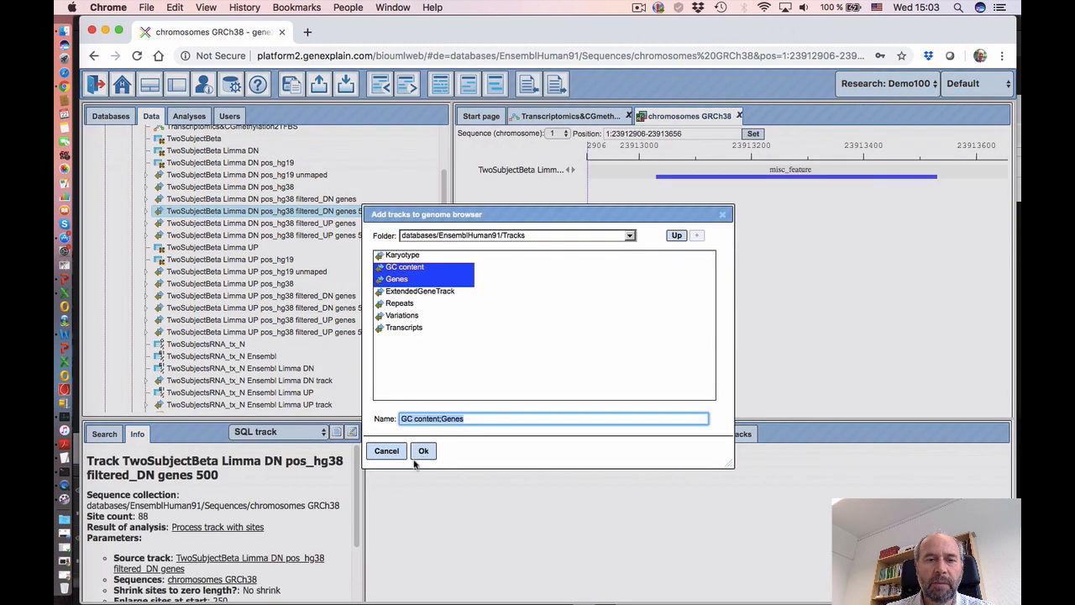
- Add the GC content and Genes tracks to the chromosome 1 browser and zoom out
click(422, 454)
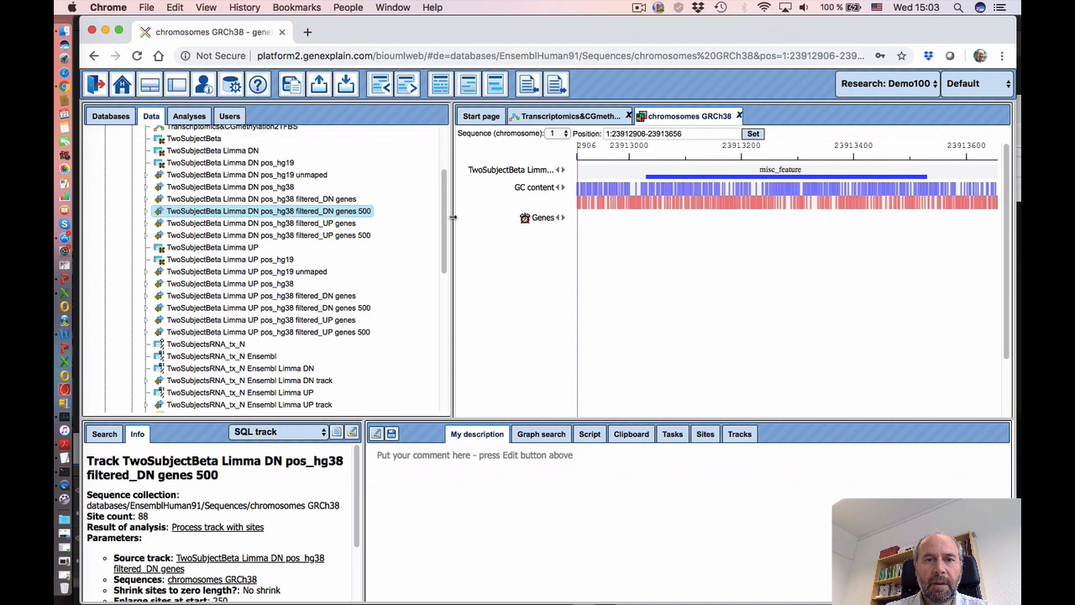
drag(452, 218, 395, 220)
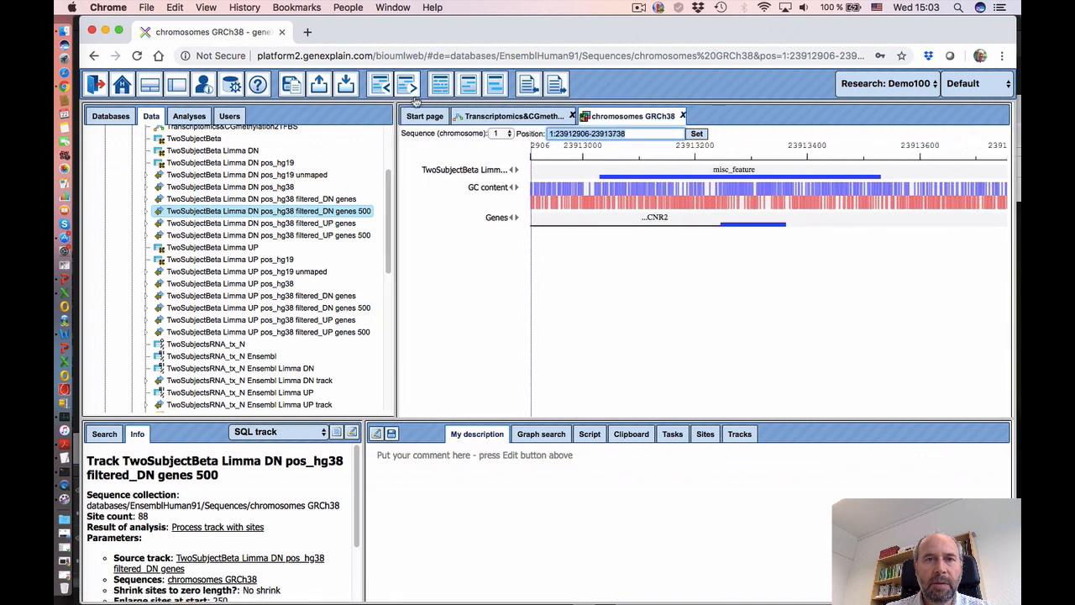
click(383, 86)
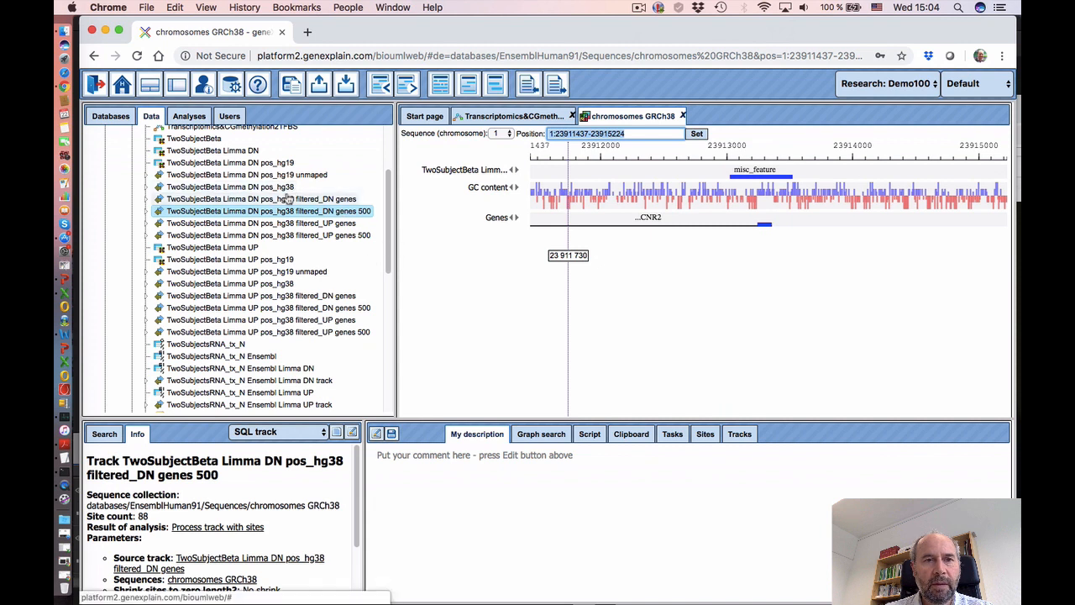
- Add more genes 500 site tracks, including UP filtered_UP, and inspect a site within CNR2
drag(282, 191, 516, 255)
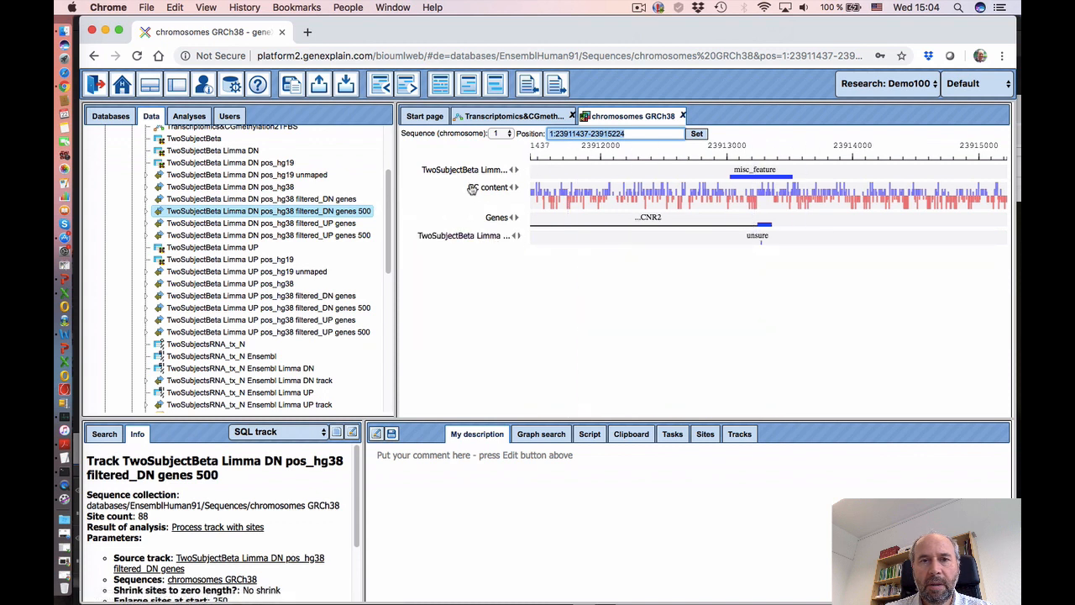
drag(464, 172, 480, 269)
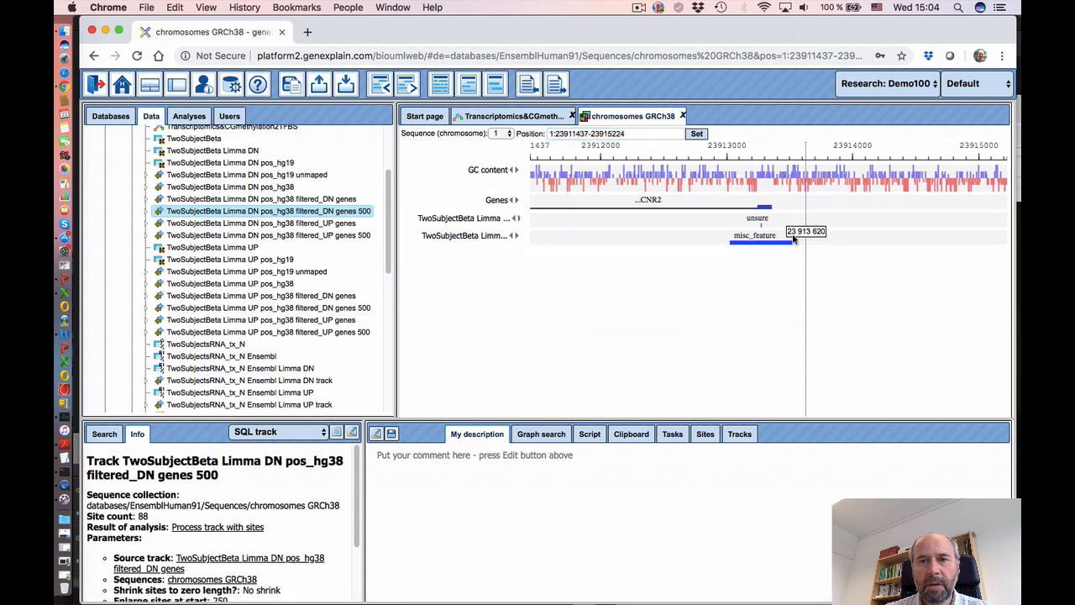
click(408, 85)
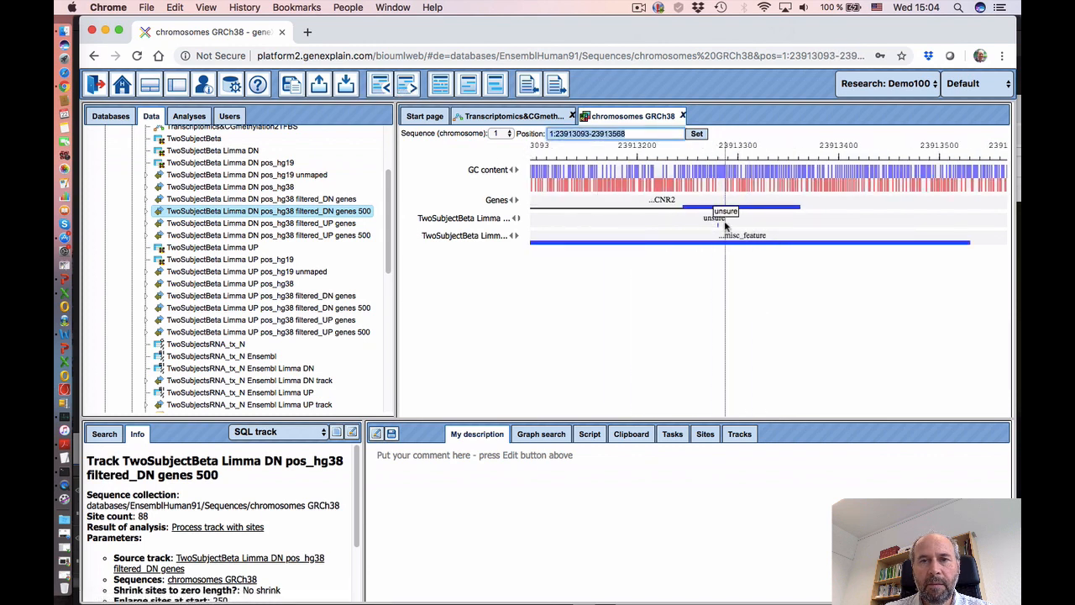
click(716, 218)
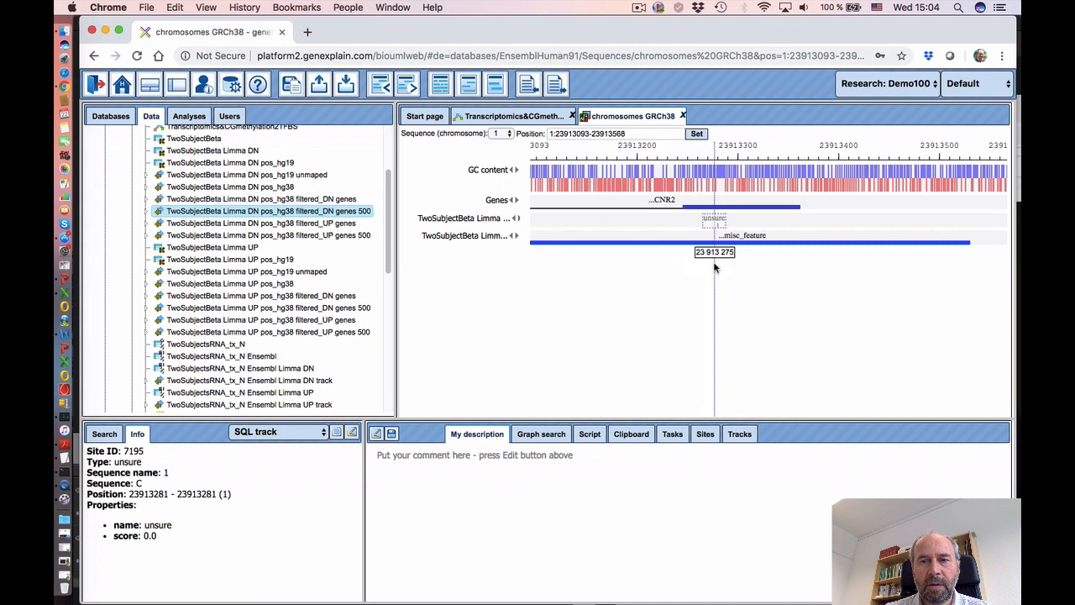
drag(714, 267, 695, 300)
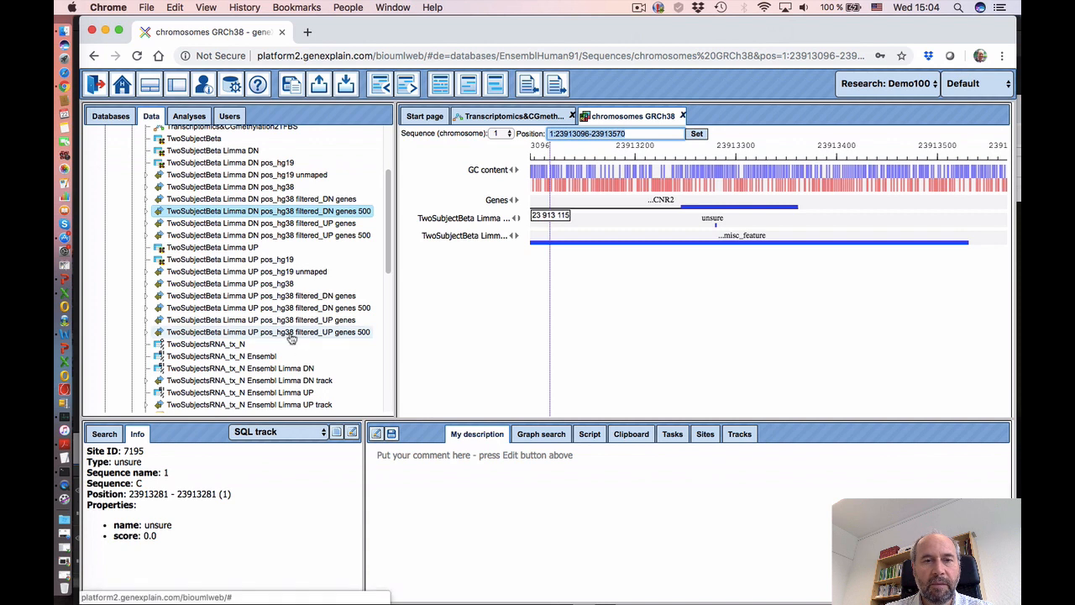
drag(261, 336, 562, 328)
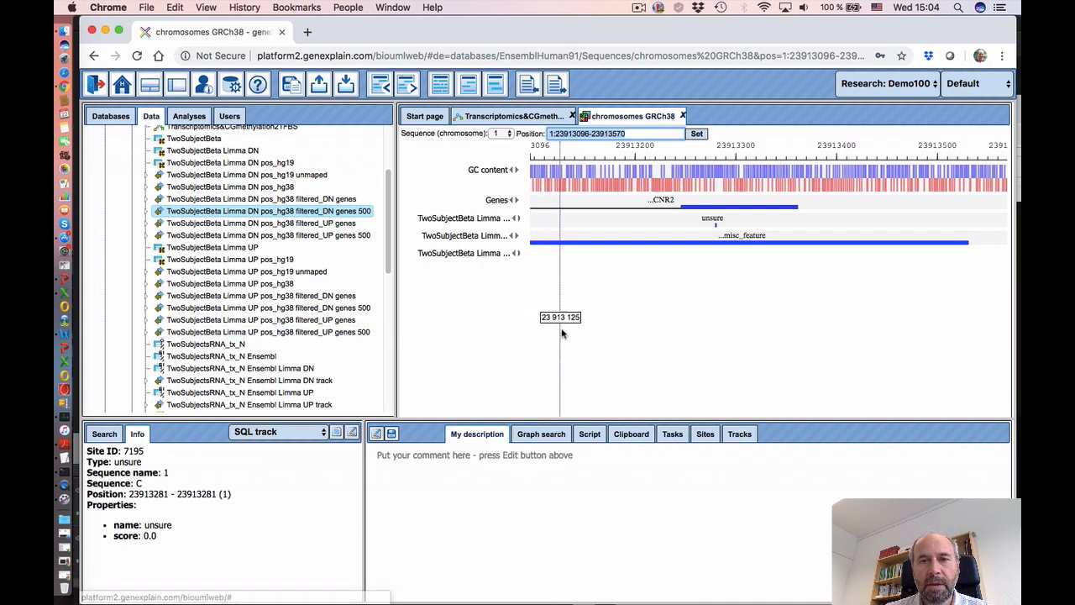
click(518, 255)
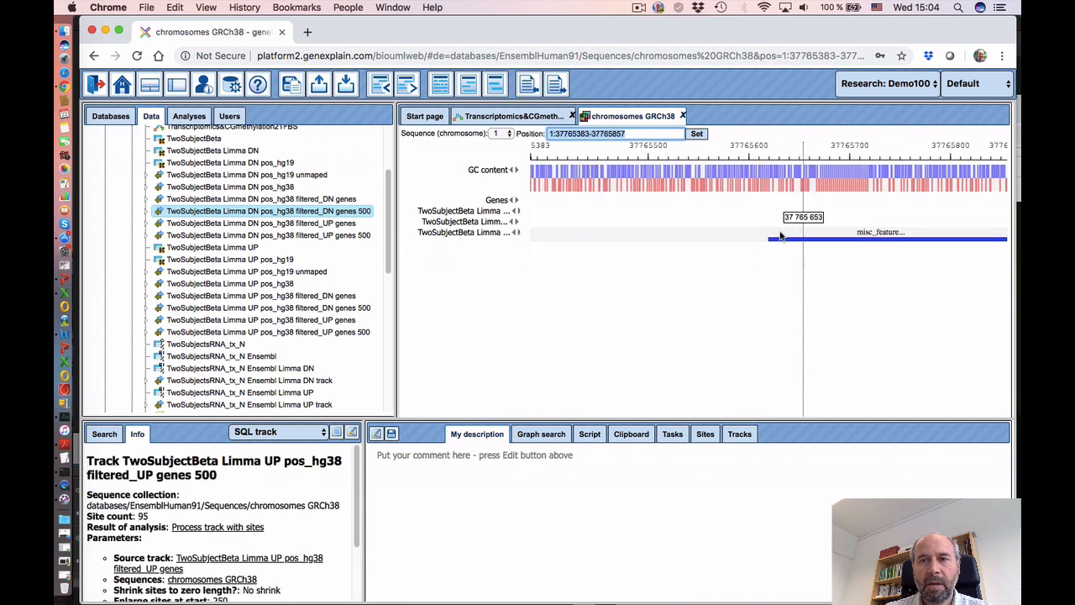
- Zoom out around EPHA10 and add the UP filtered_DN genes 500 track to the browser
click(390, 91)
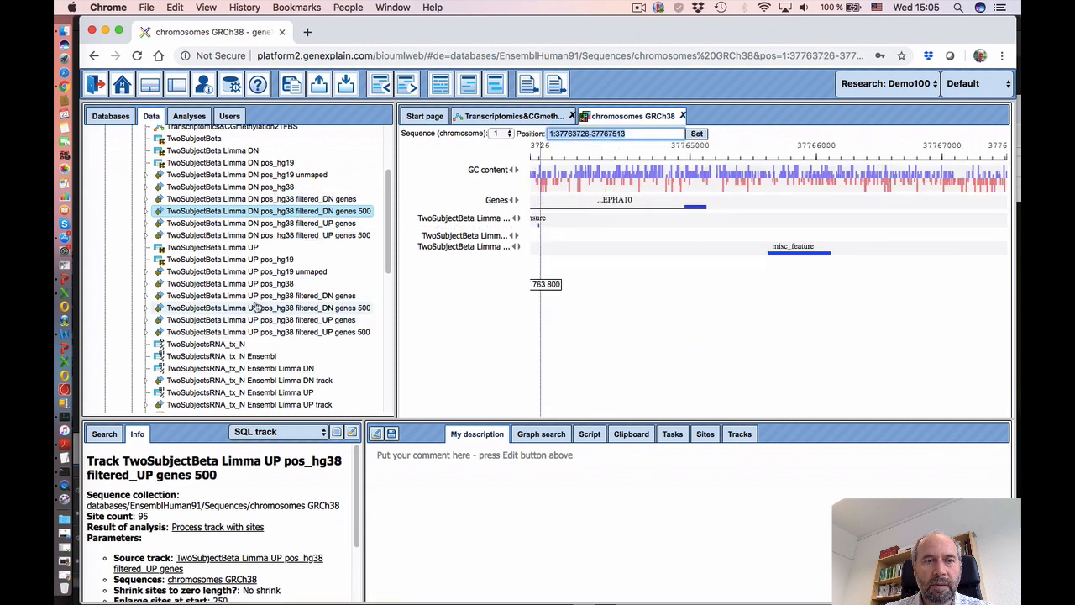
drag(254, 290, 544, 308)
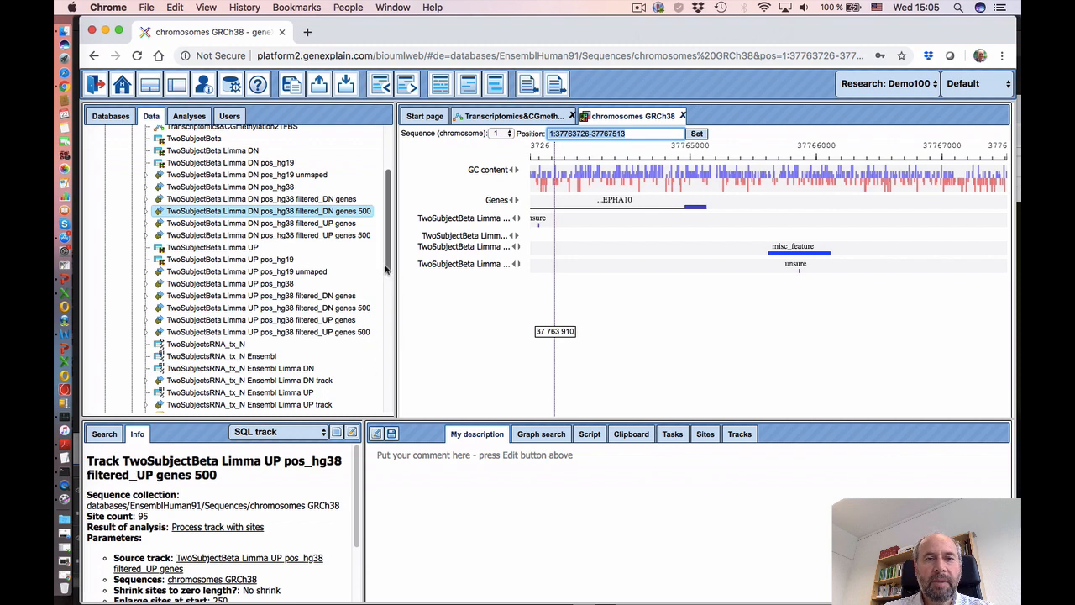
scroll(386, 261, up, 4)
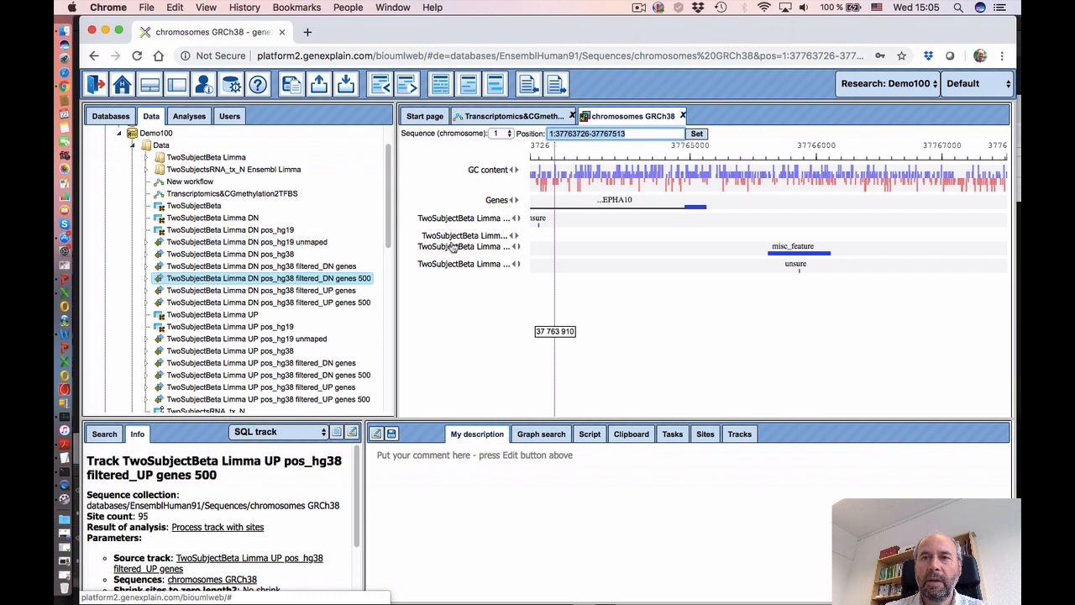
click(639, 8)
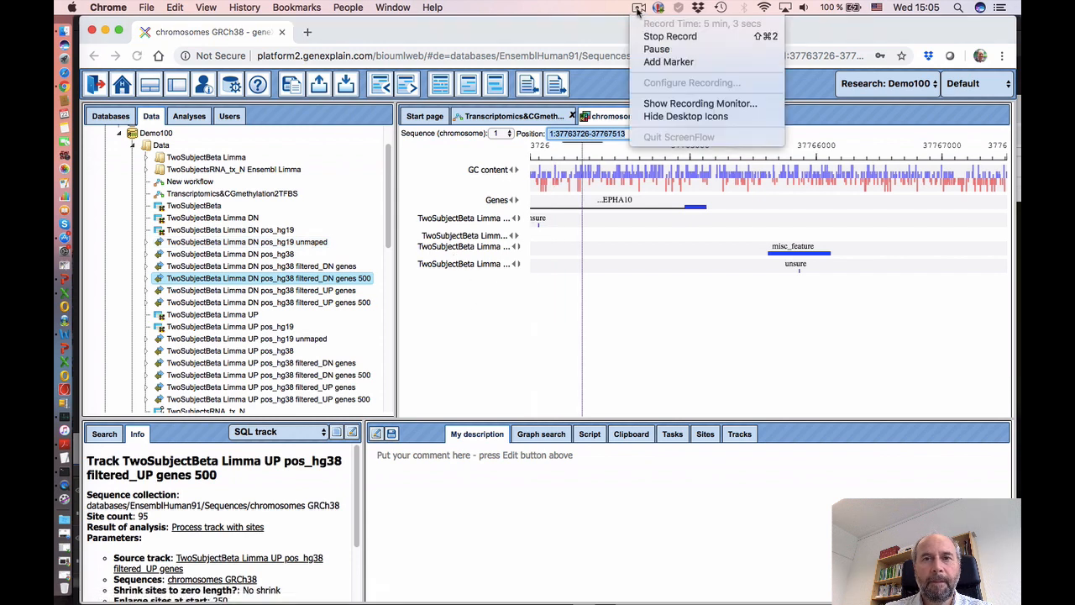